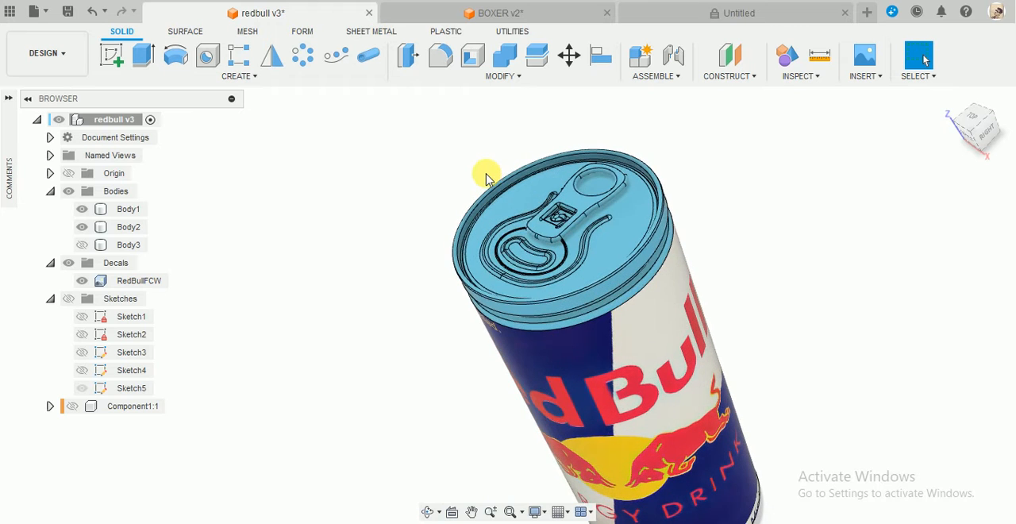
Examine the finished Red Bull can model and the BOXER engine assembly from several angles.
left_click(511, 218)
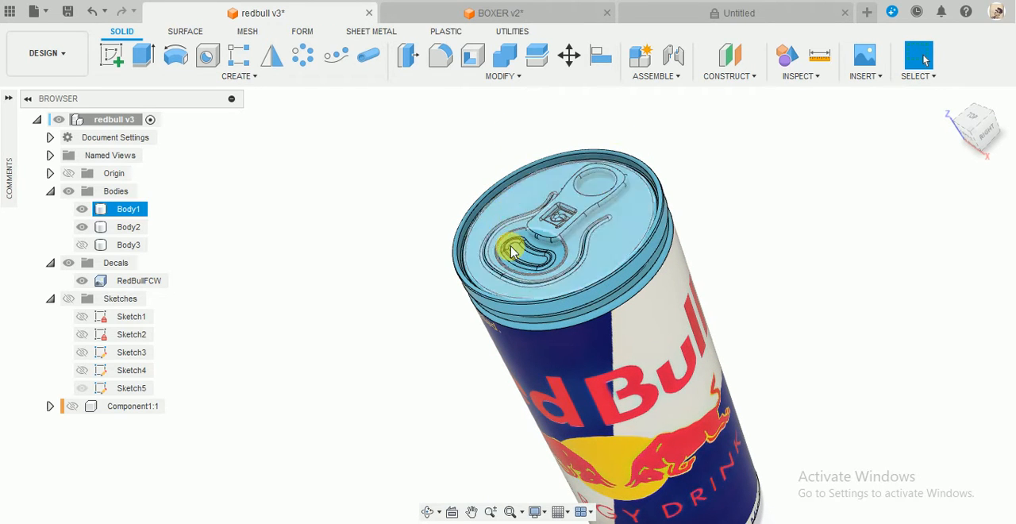
scroll(679, 219, "down", 3)
scroll(678, 215, "down", 2)
left_click(699, 143)
middle_click_drag(699, 144, 735, 116, "shift")
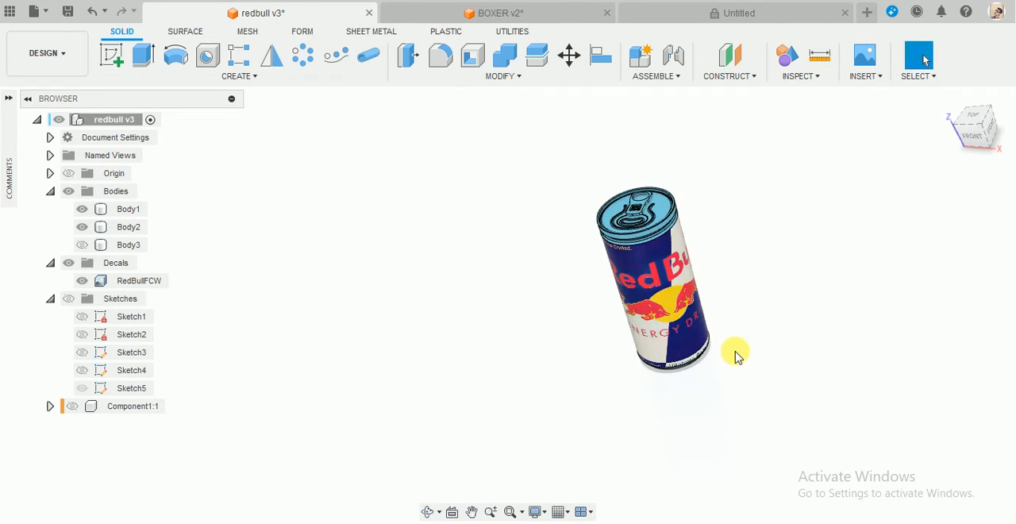
scroll(730, 341, "up", 3)
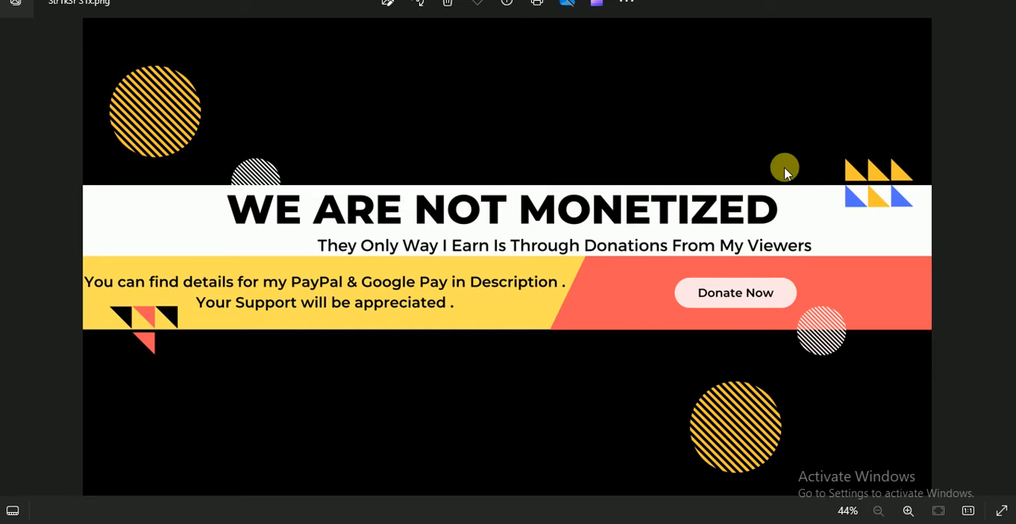
left_click(929, 1)
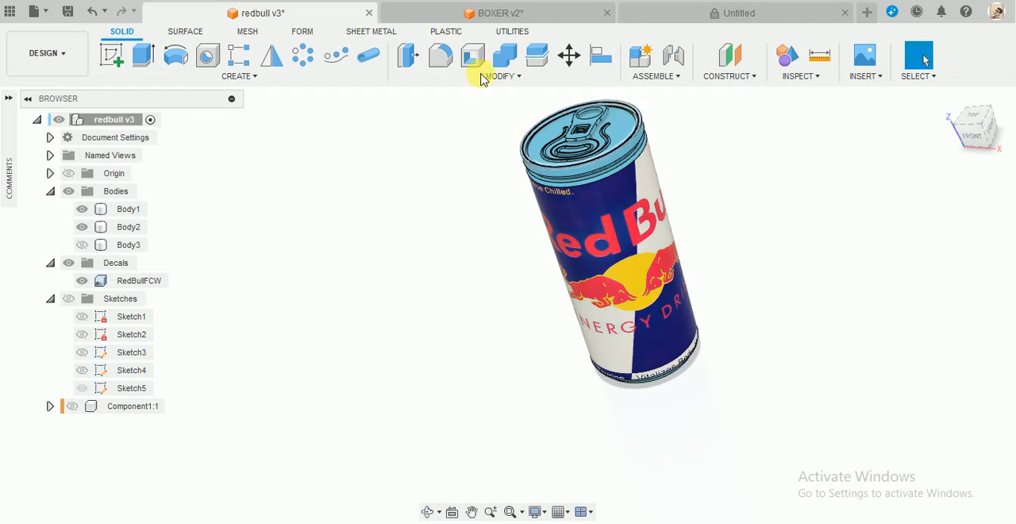
left_click(457, 22)
middle_click_drag(588, 261, 567, 244, "shift")
middle_click_drag(514, 181, 545, 172, "shift")
left_click_drag(545, 173, 546, 119)
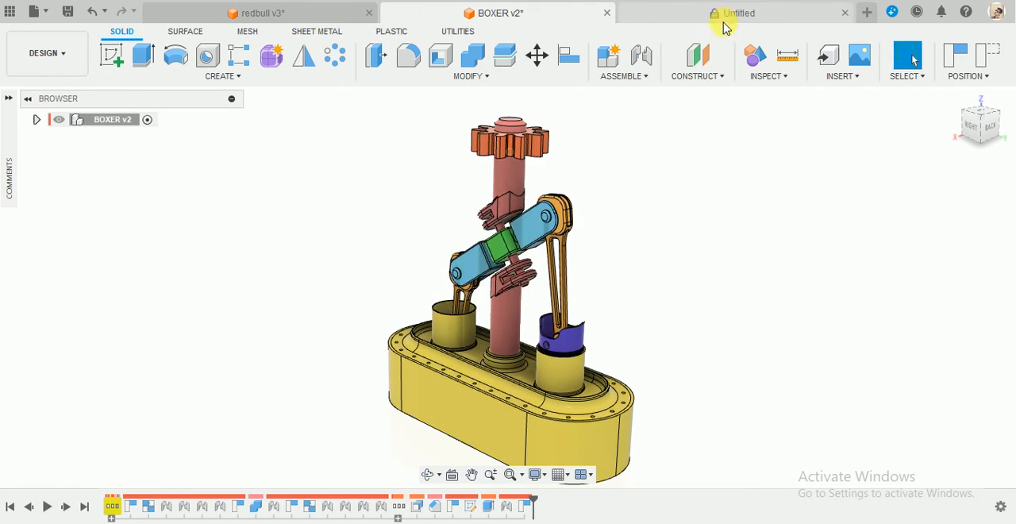
Start a new sketch on the right-view origin plane of the untitled design.
left_click(725, 24)
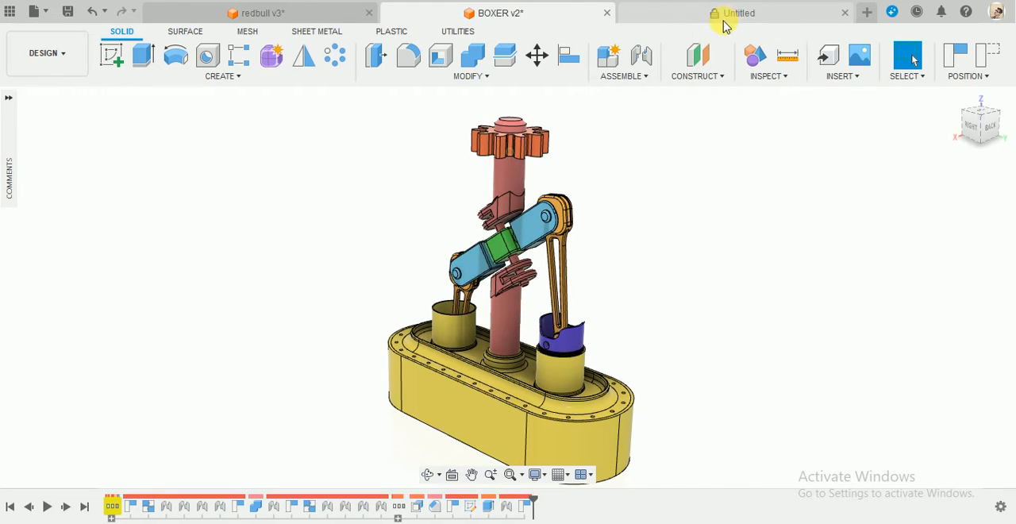
left_click(111, 56)
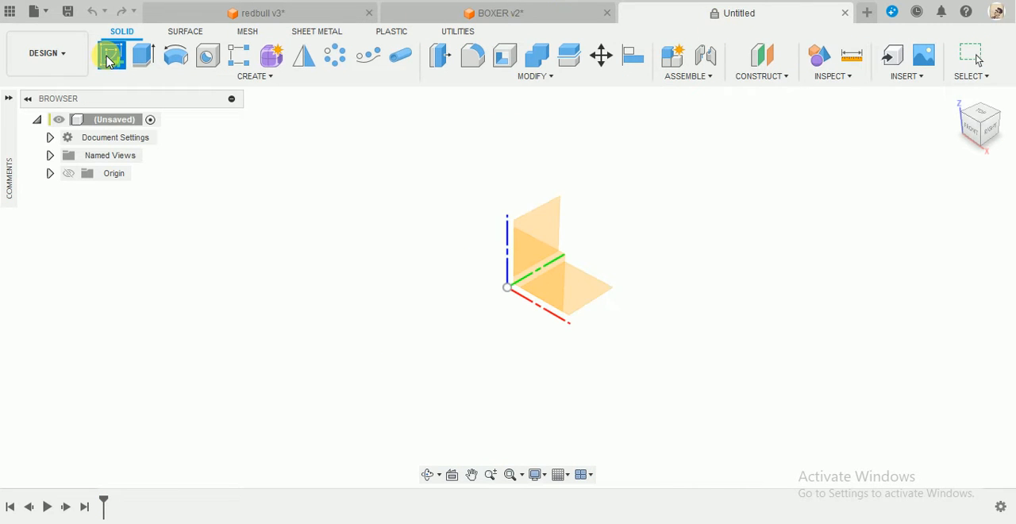
left_click(537, 226)
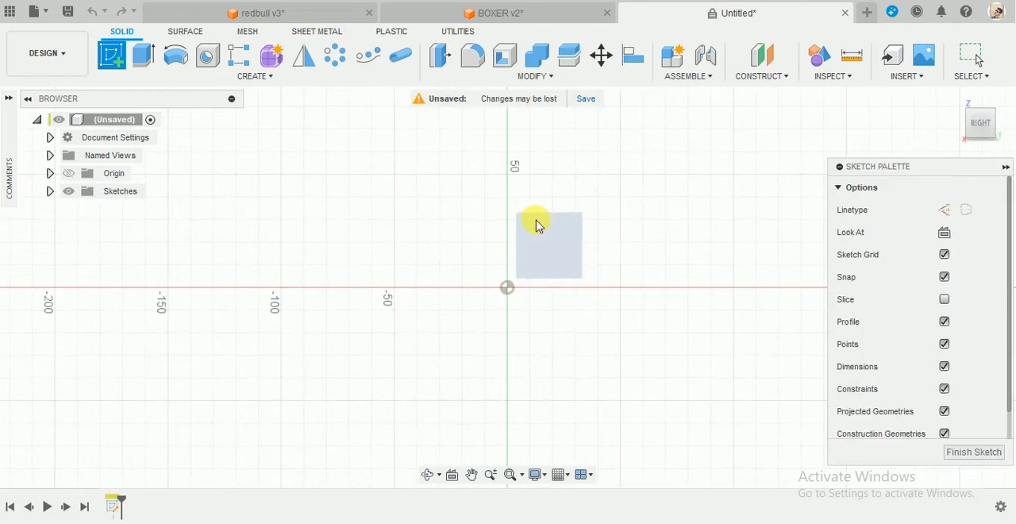
Draw a vertical line 102.3 mm long upward from the origin.
key("l")
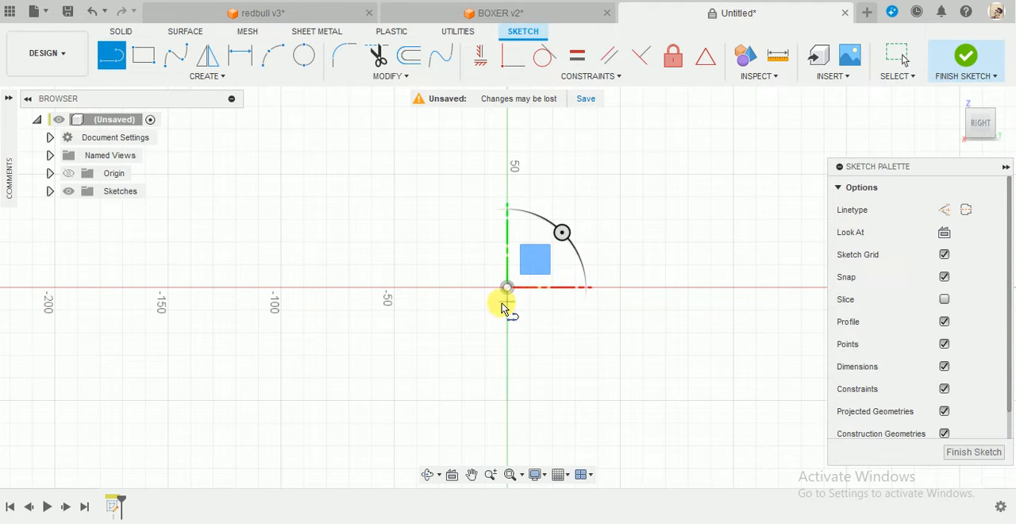
scroll(506, 297, "down", 5)
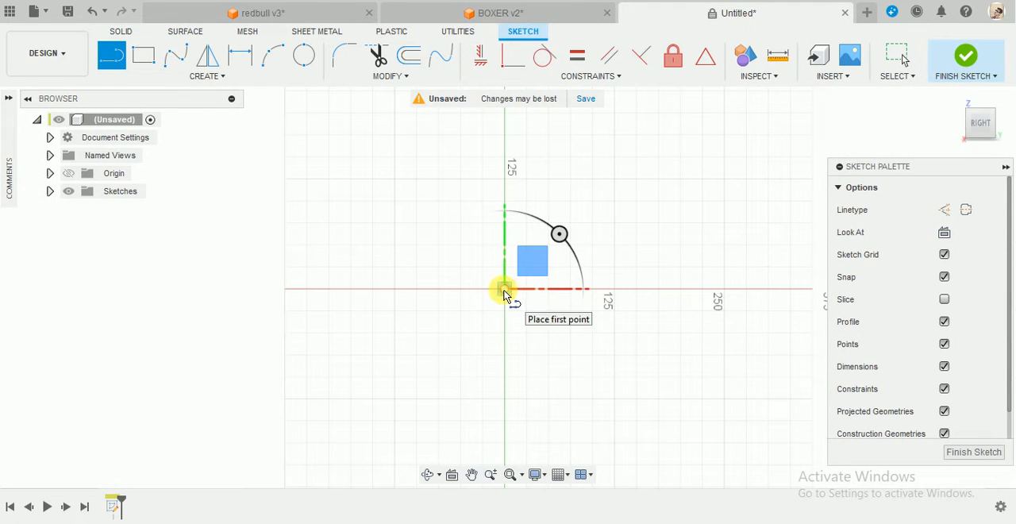
left_click(504, 289)
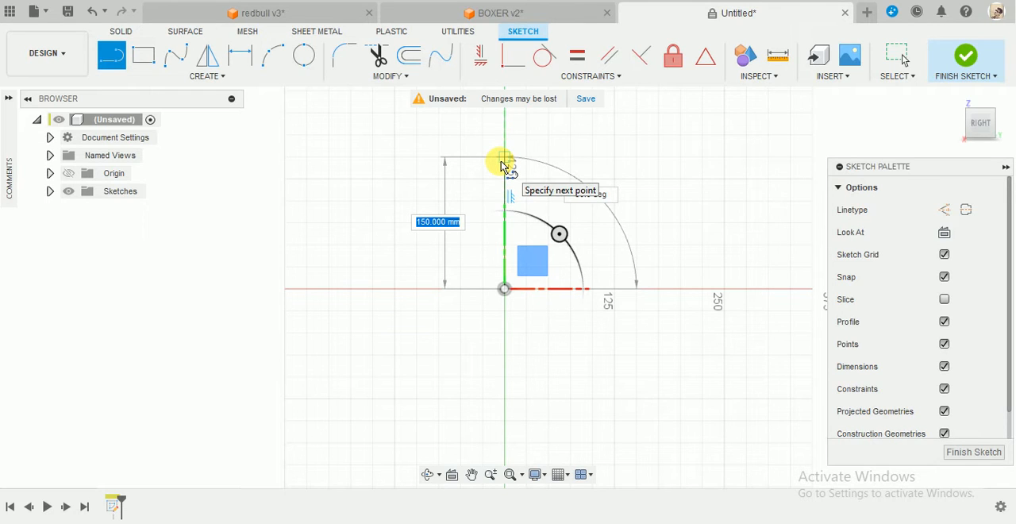
type("102.3")
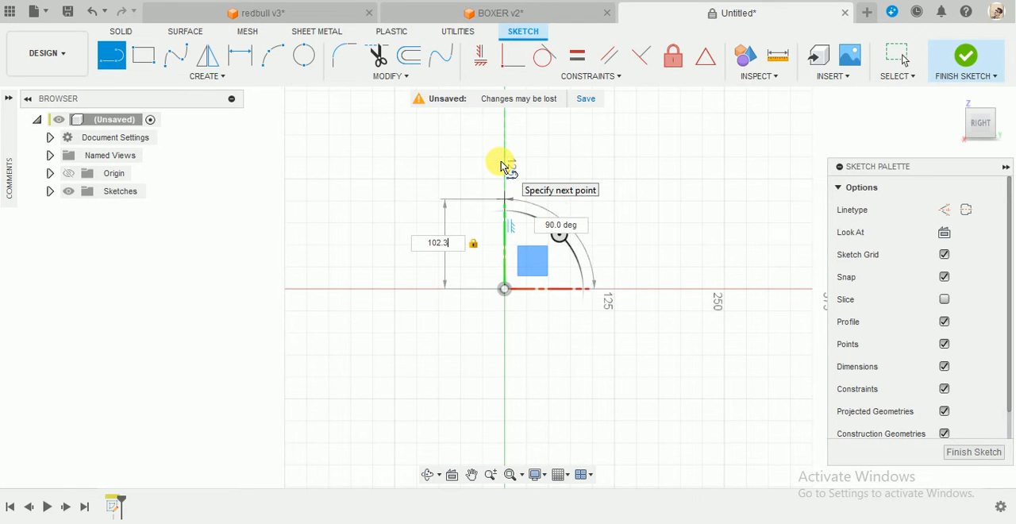
key("Return")
key("Escape")
scroll(501, 163, "up", 2)
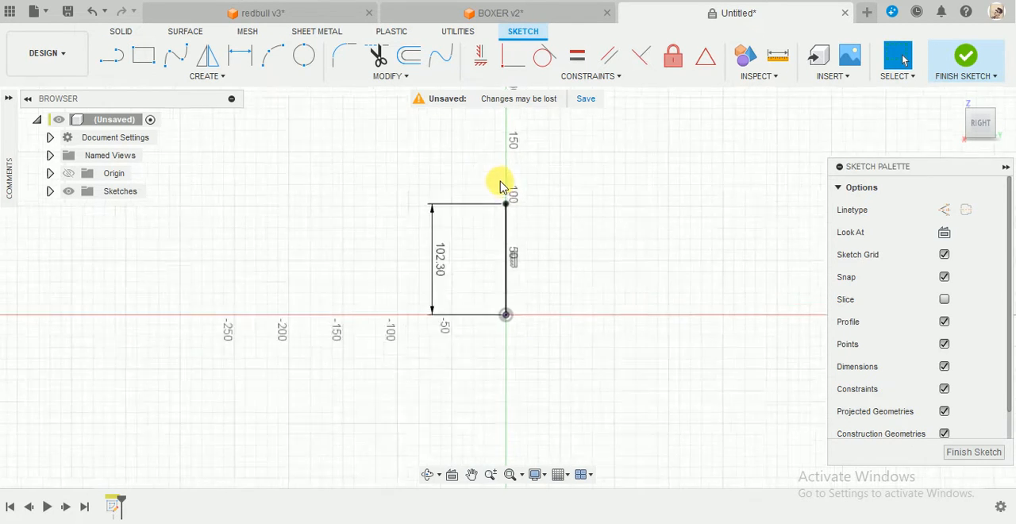
scroll(501, 184, "up", 2)
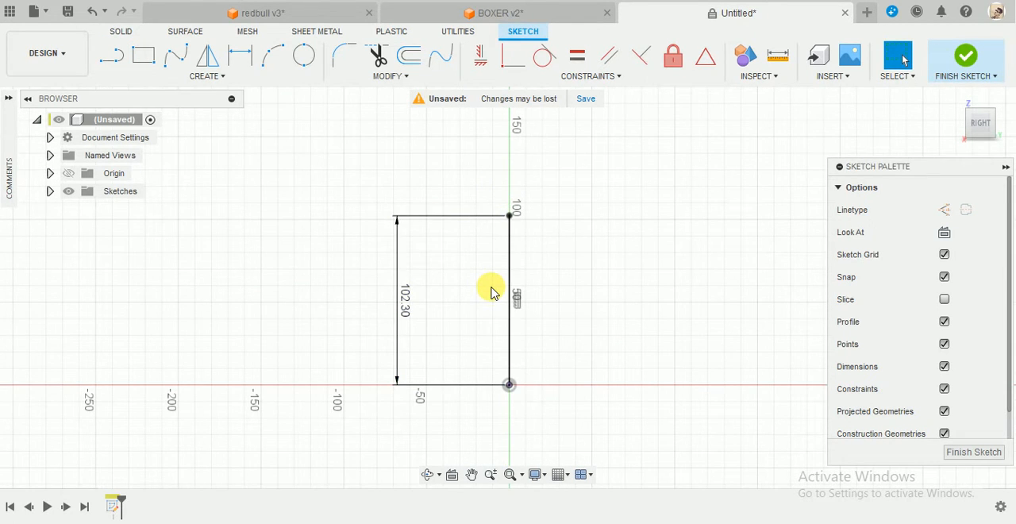
scroll(499, 373, "down", 2)
scroll(504, 452, "up", 2)
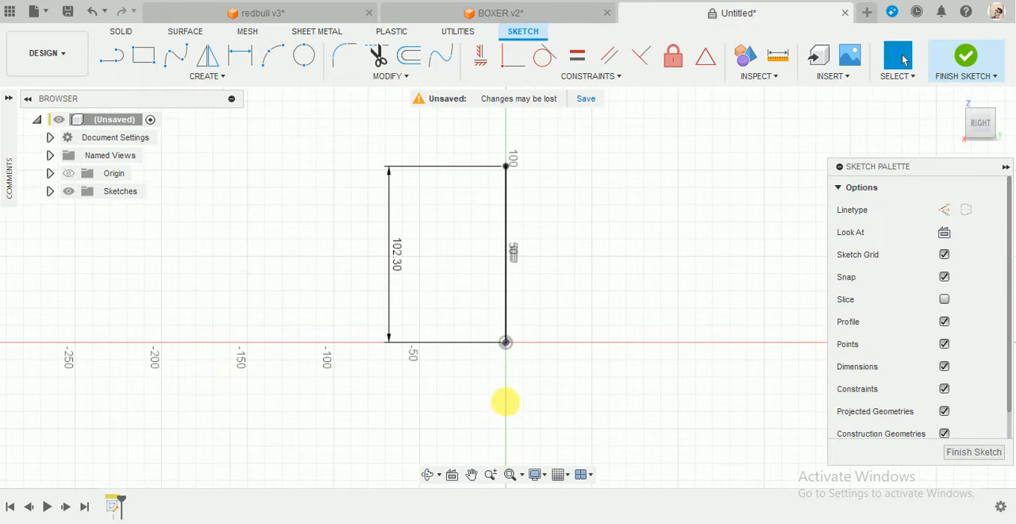
Draw a vertical construction line downward from the origin, in line with the 102.3 mm line.
key("c")
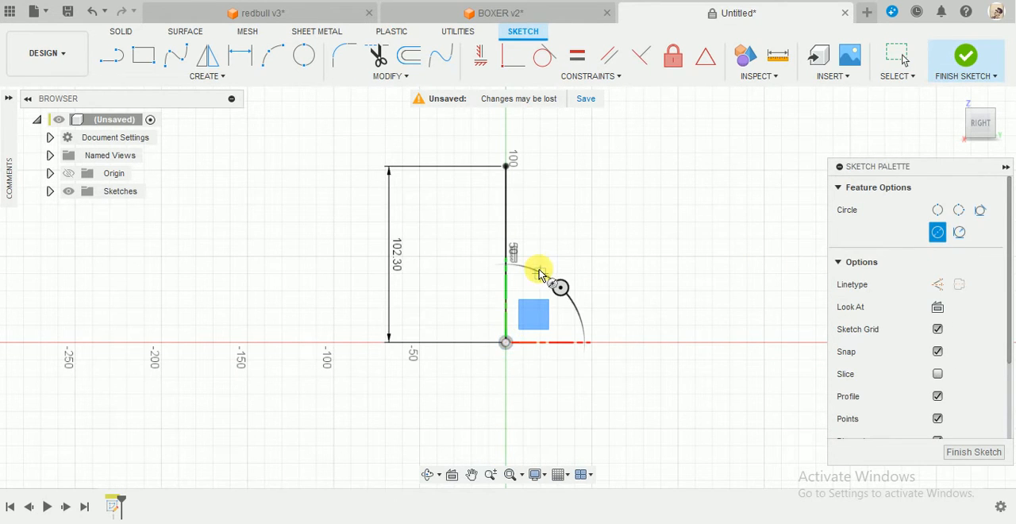
key("Escape")
key("l")
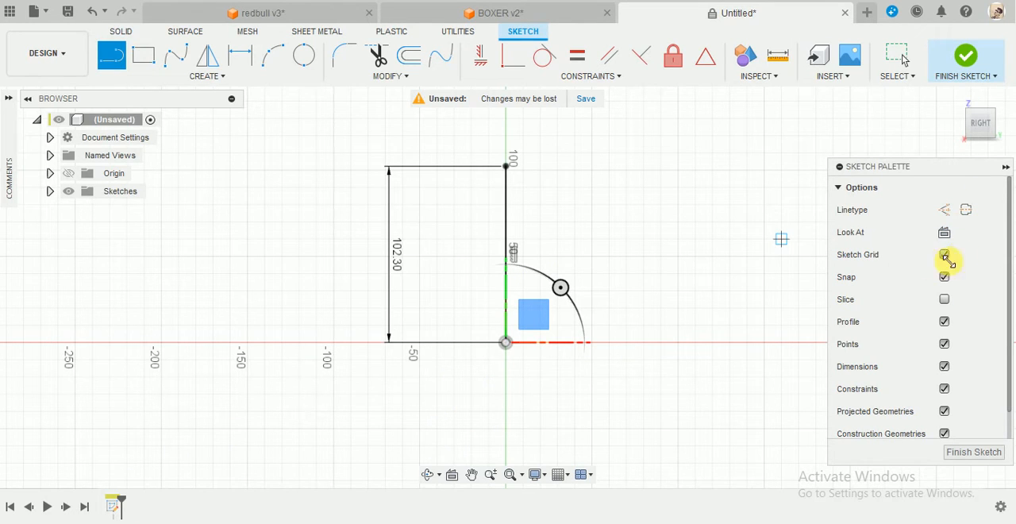
left_click(946, 210)
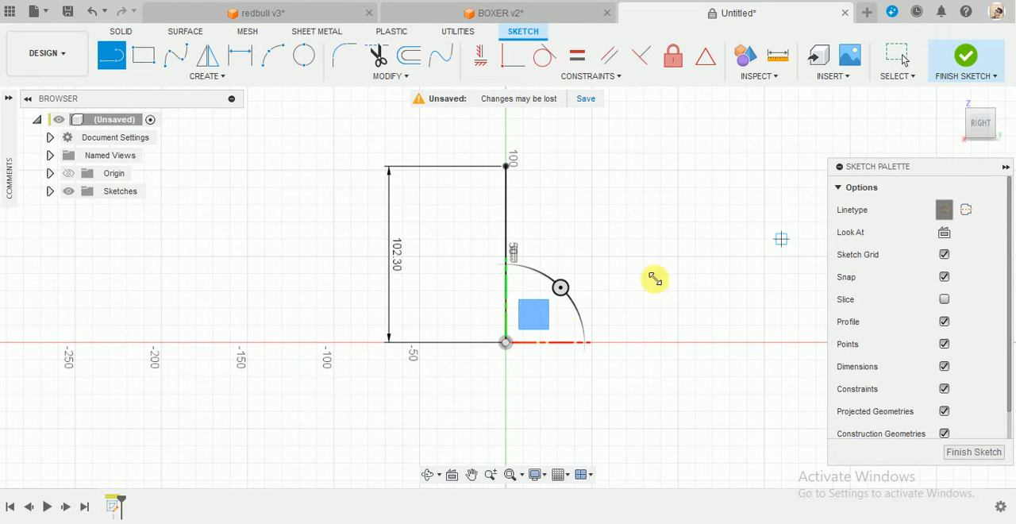
left_click(508, 343)
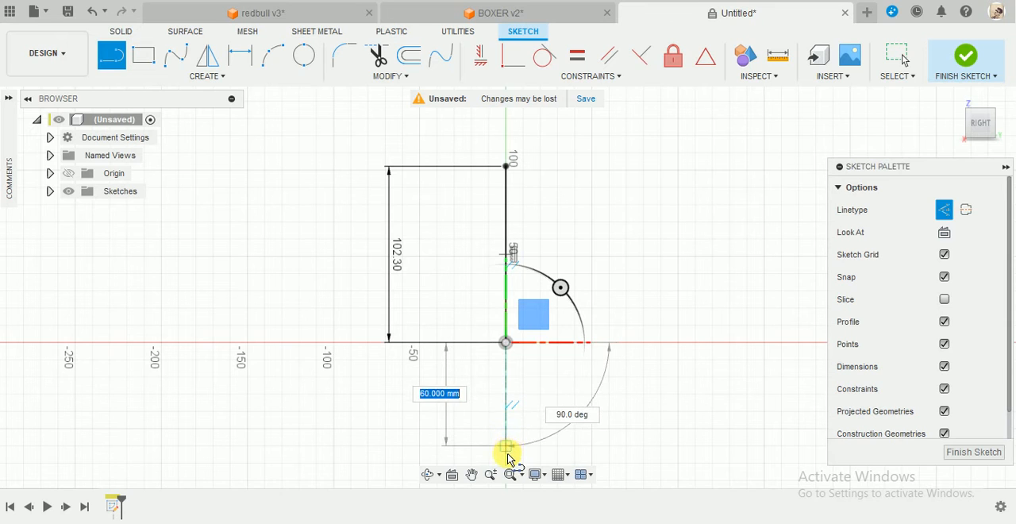
left_click(506, 452)
key("Escape")
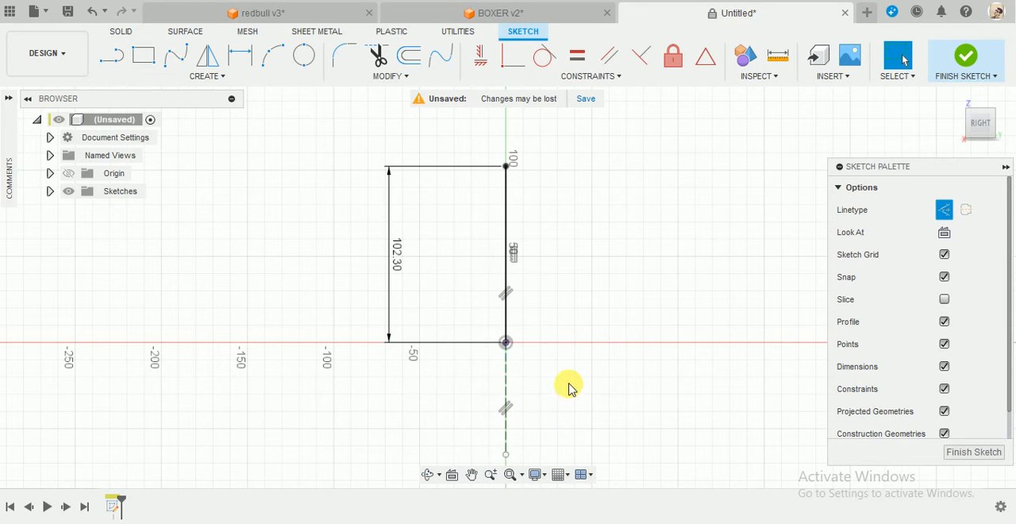
Draw a 49 mm diameter circle in normal linetype, centred on the construction line about 30 mm below the origin.
key("c")
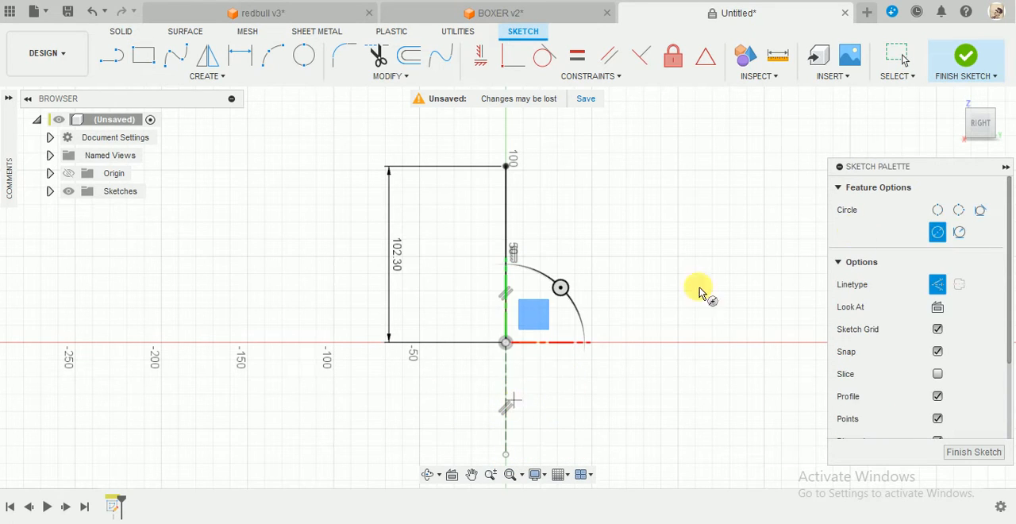
left_click(939, 287)
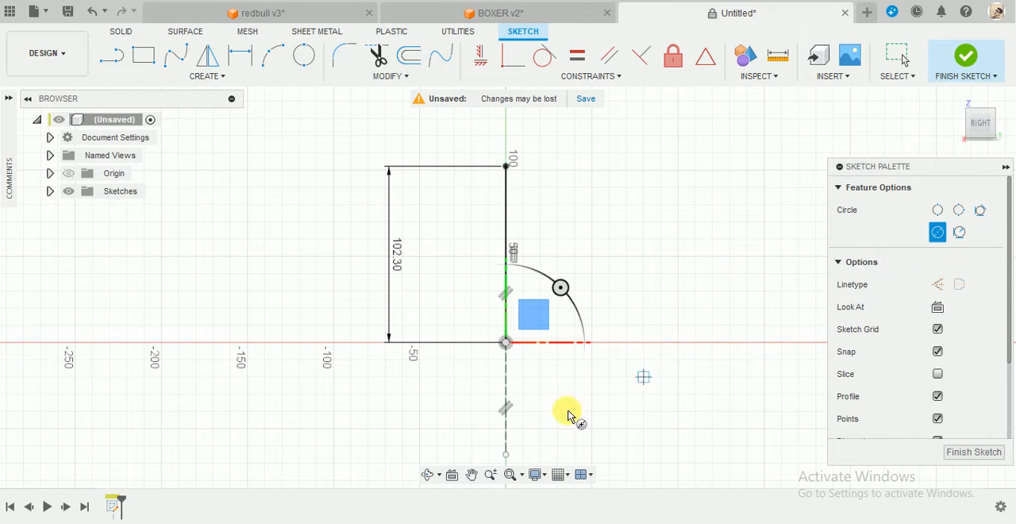
left_click(506, 393)
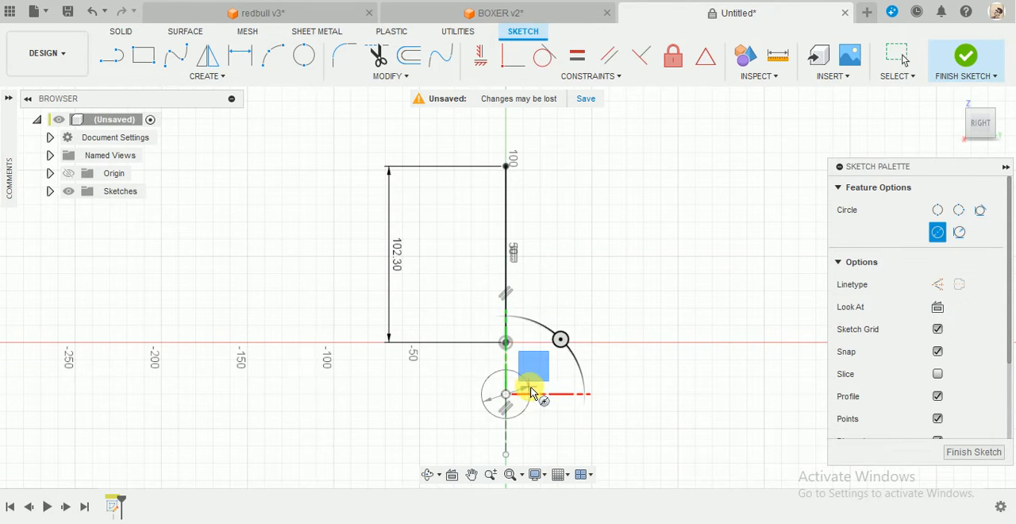
type("4")
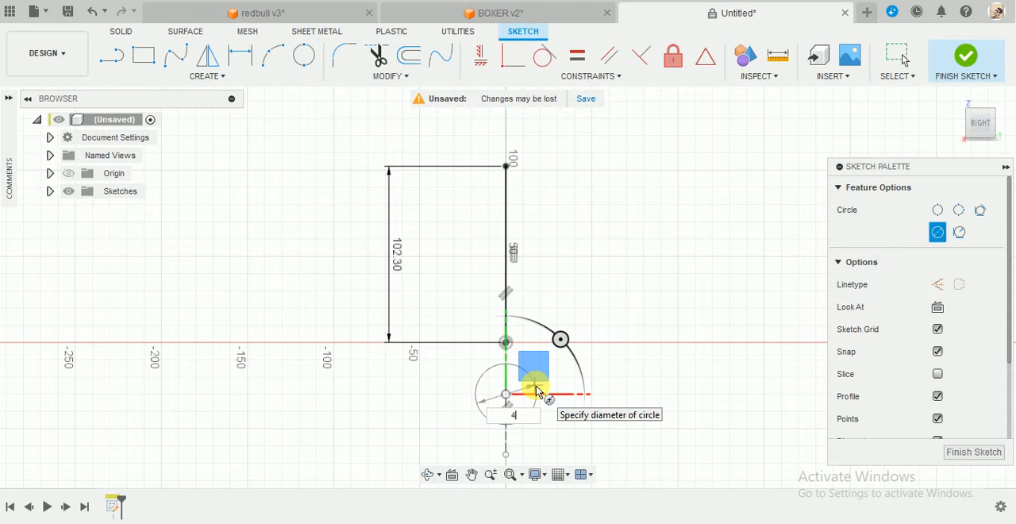
type("9")
key("Return")
scroll(561, 389, "up", 2)
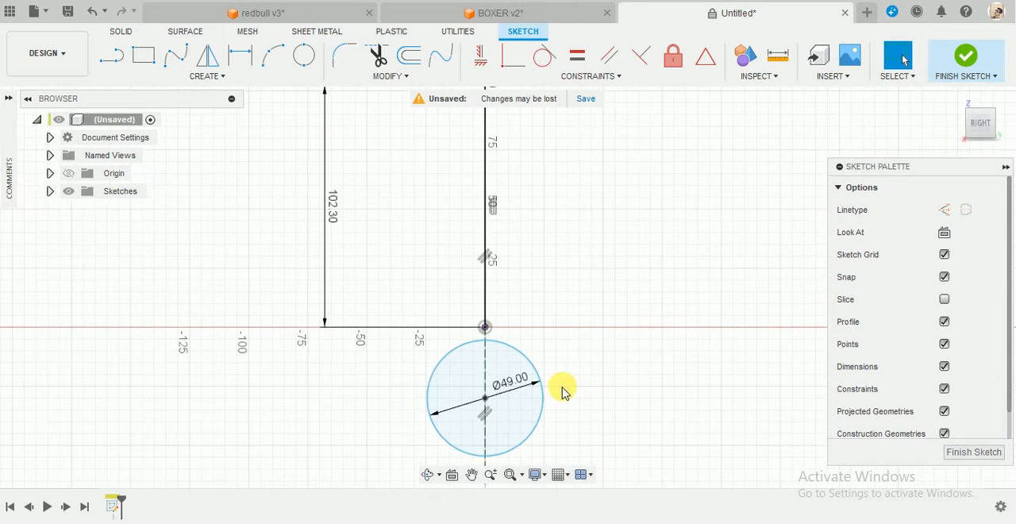
Dimension the vertical distance from the upper end of the 102.3 mm line to the circle's centre as 121 mm.
key("d")
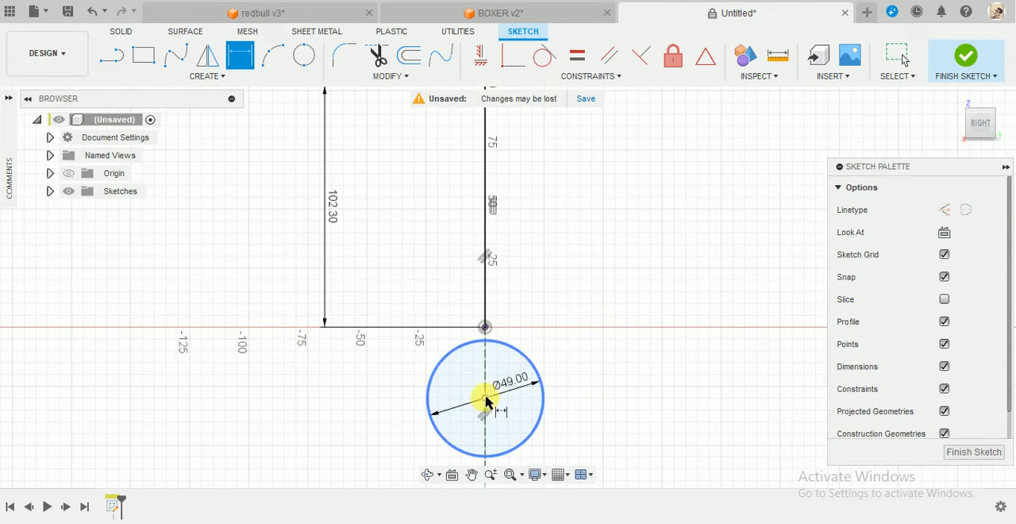
scroll(533, 336, "down", 2)
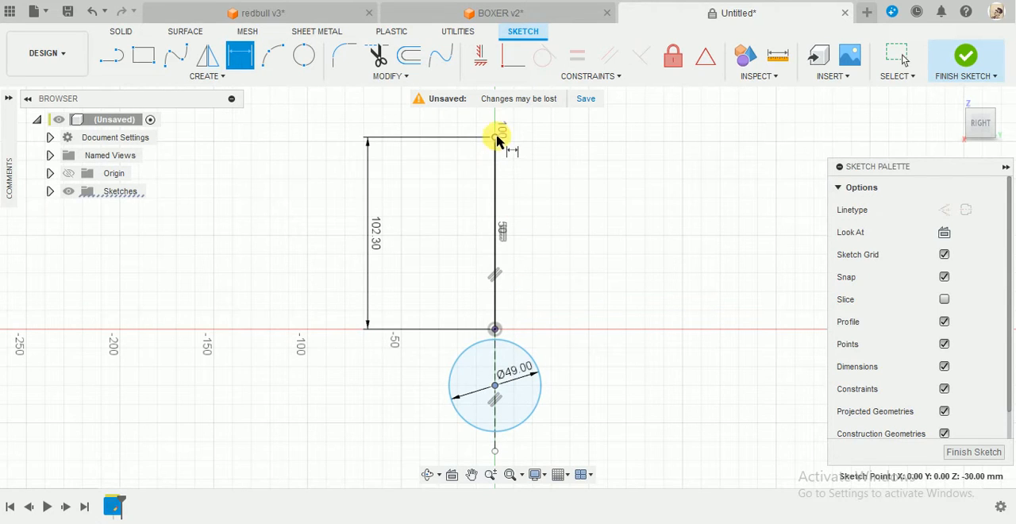
left_click(495, 137)
left_click(494, 385)
left_click(300, 234)
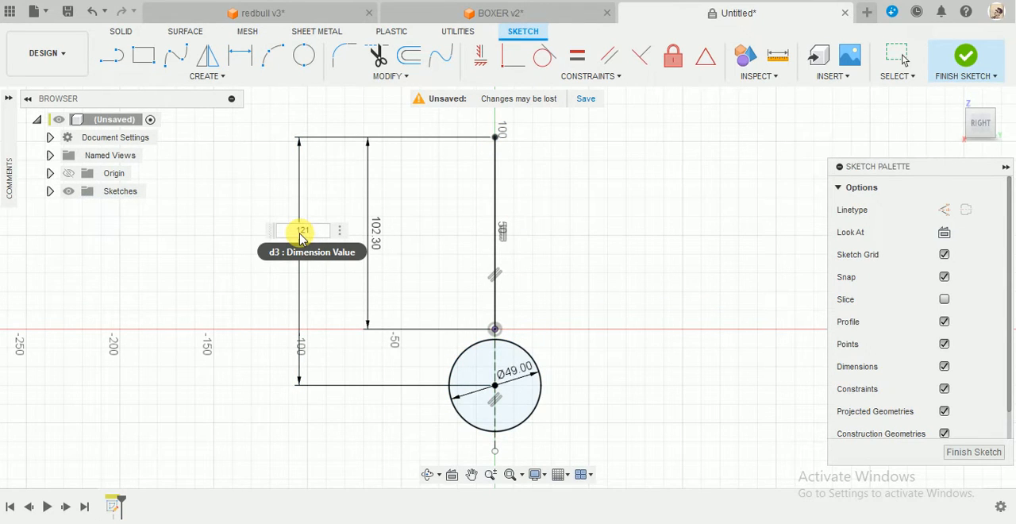
type("121")
key("Return")
scroll(603, 142, "down", 1)
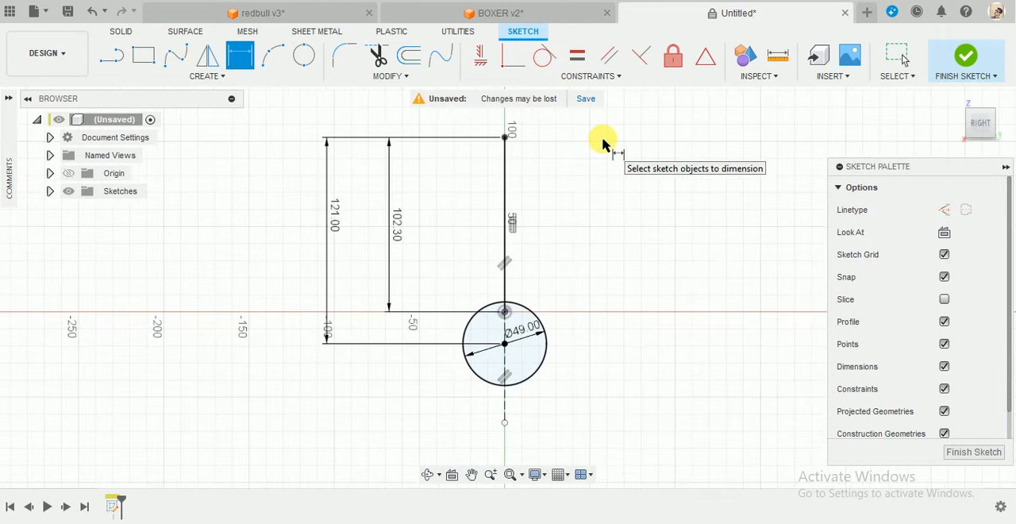
scroll(603, 141, "up", 3)
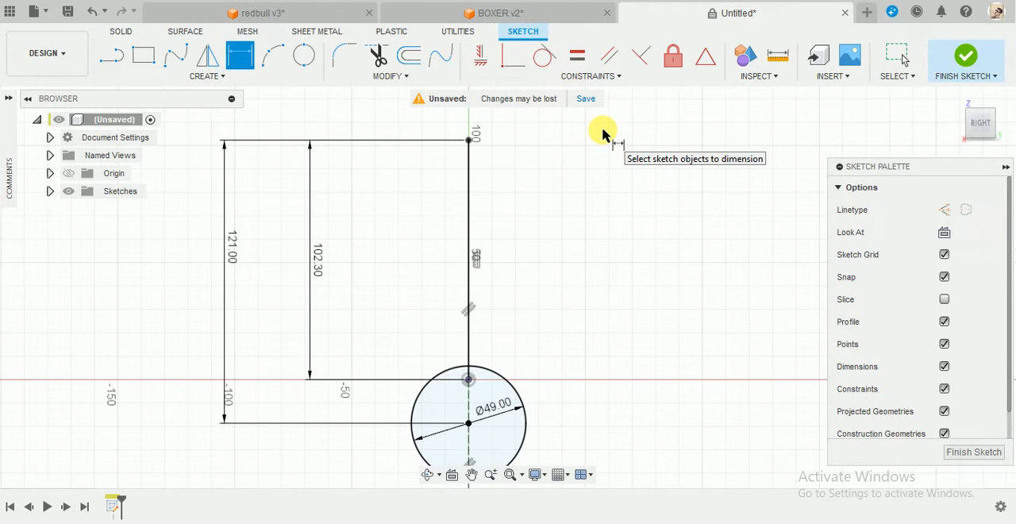
key("Escape")
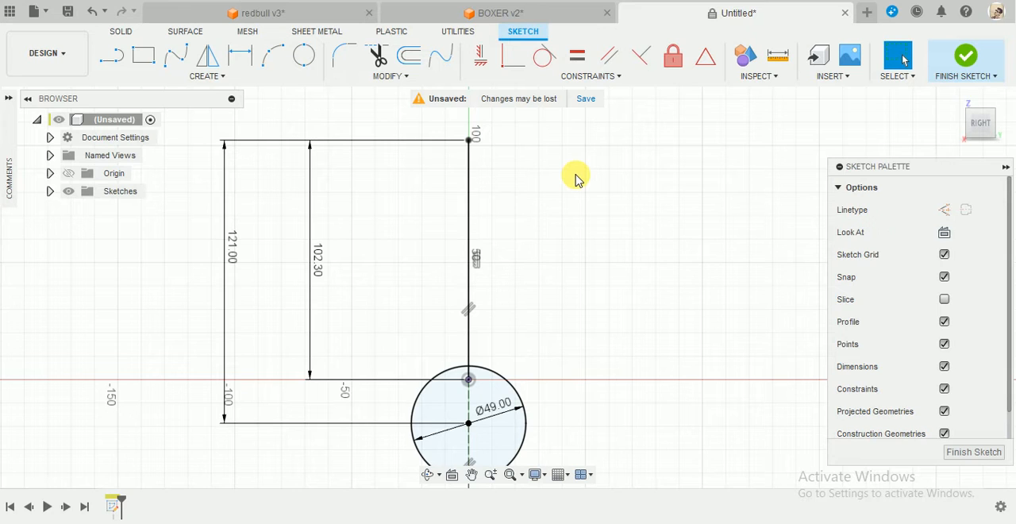
Draw a separate vertical line above the circle, to the right of the 102.3 mm line.
key("l")
left_click(562, 215)
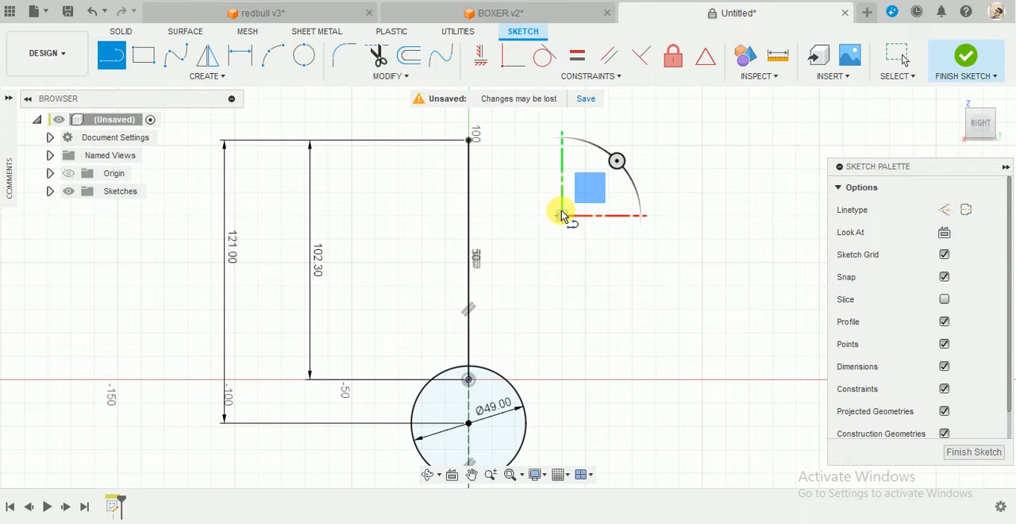
left_click(561, 355)
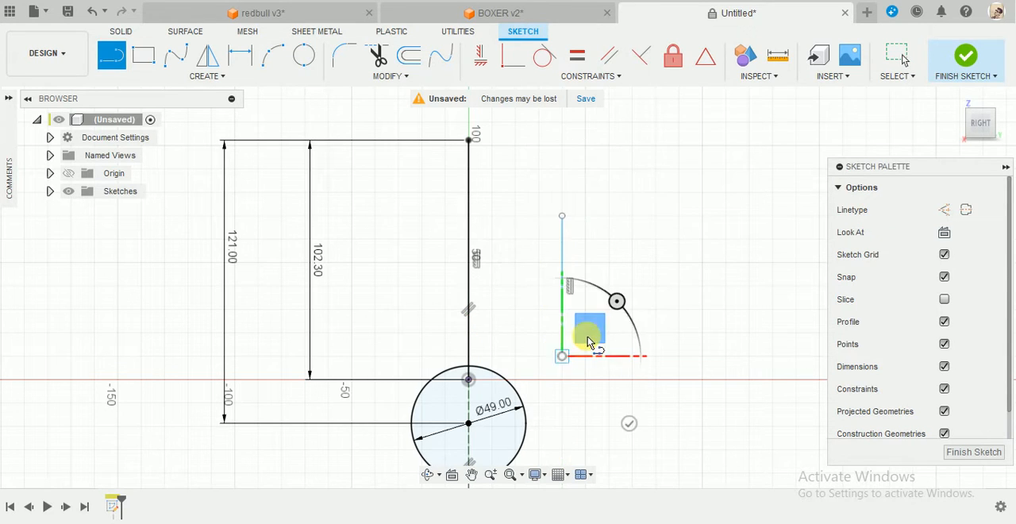
key("Escape")
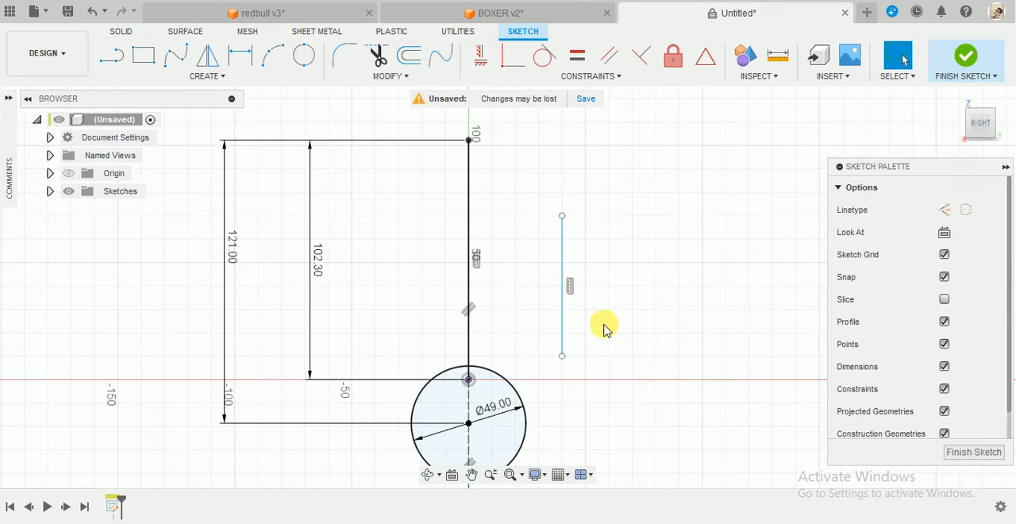
Dimension the horizontal distance between the 102.3 mm line and the separate vertical line as 22.18 mm.
key("d")
left_click(468, 291)
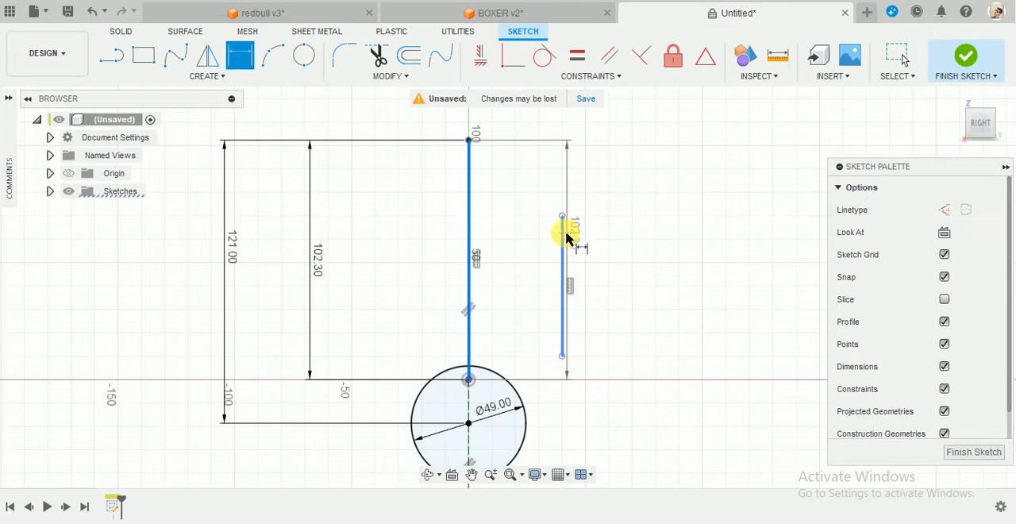
left_click(553, 254)
left_click(414, 299)
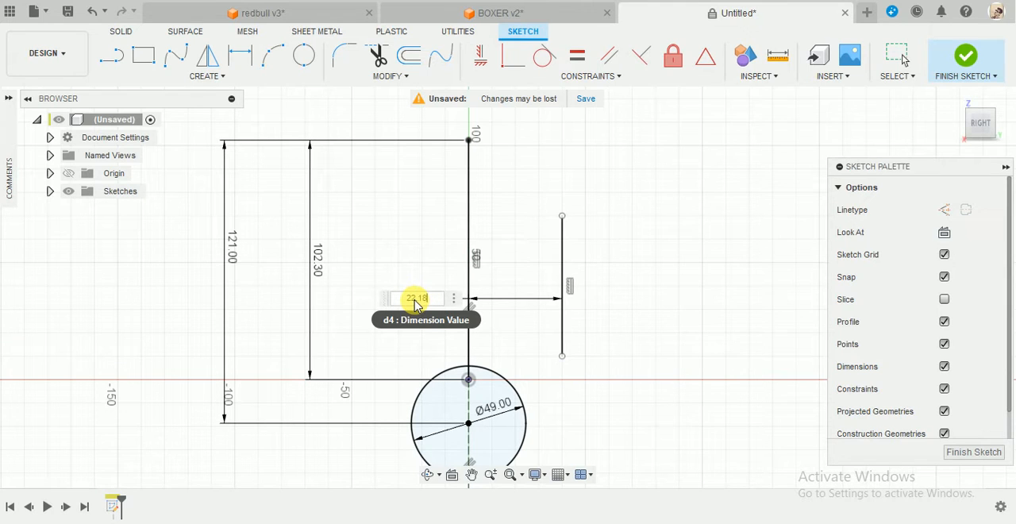
key("Return")
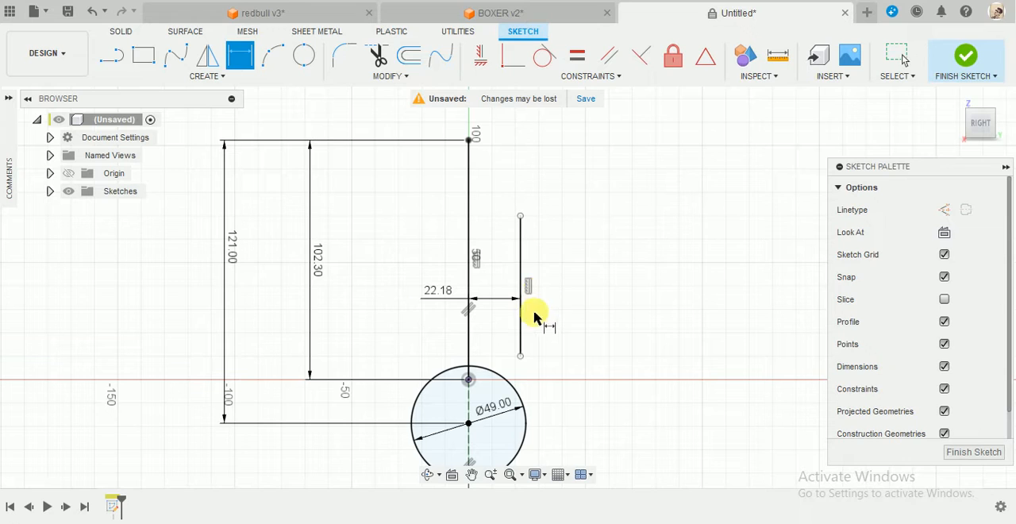
Dimension the vertical distance from the upper end of the 102.3 mm line to the separate line's lower end as 98 mm.
left_click(519, 356)
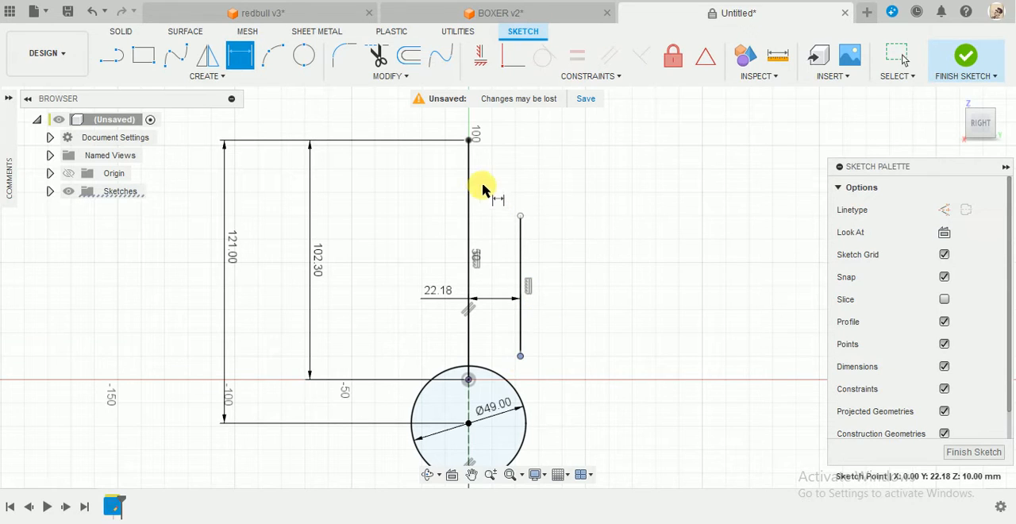
left_click(468, 141)
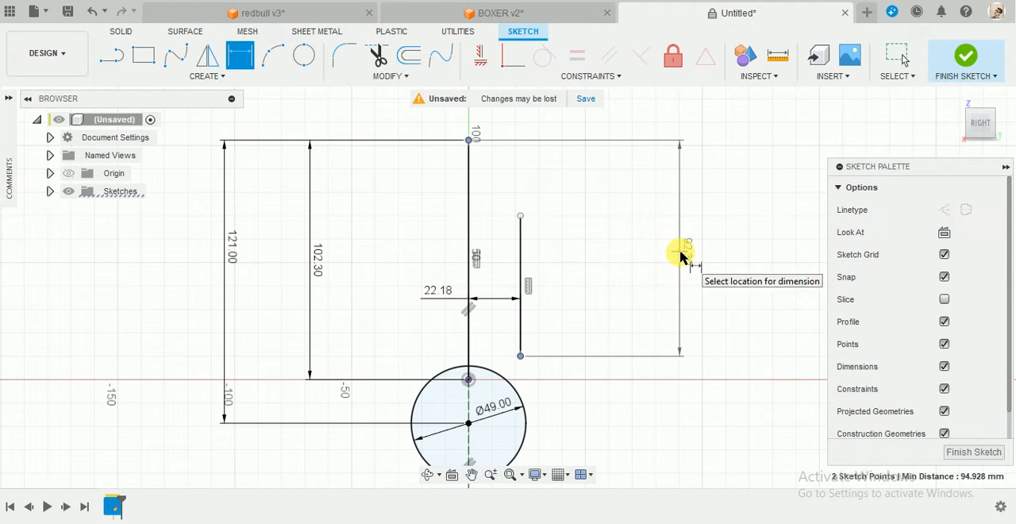
left_click(679, 254)
key("Return")
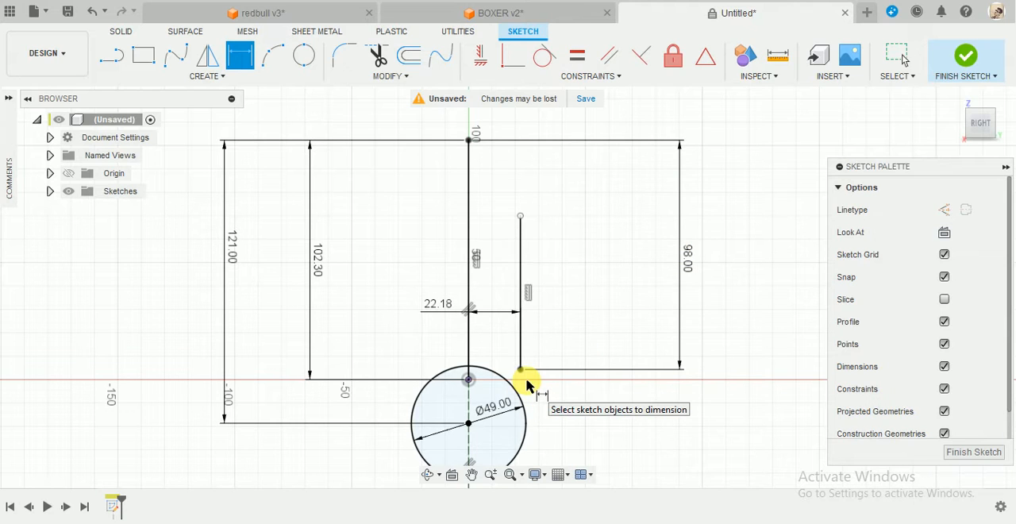
scroll(526, 386, "up", 4)
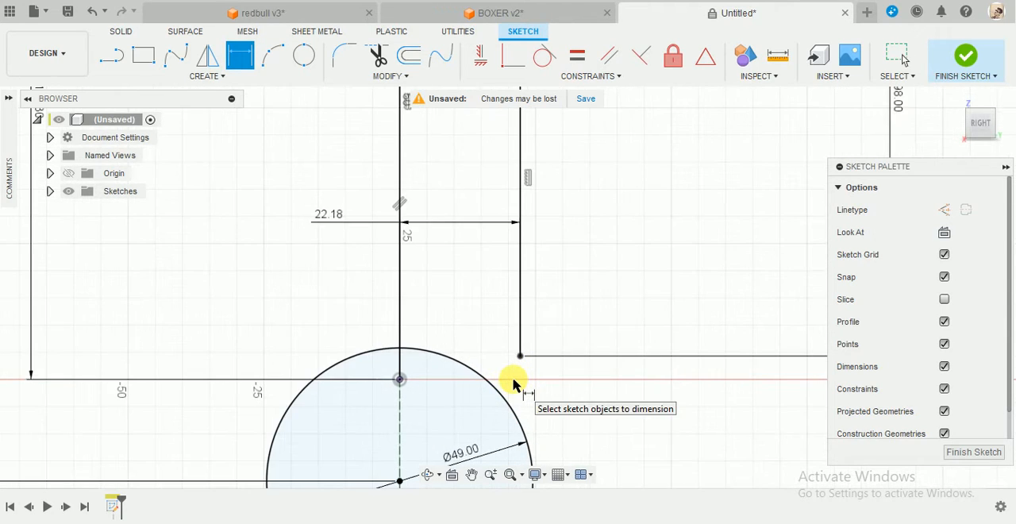
key("Escape")
Draw a horizontal line about 4.35 mm long outward from the circle and continue it with a sloped line to the separate vertical line's lower end.
scroll(500, 373, "up", 2)
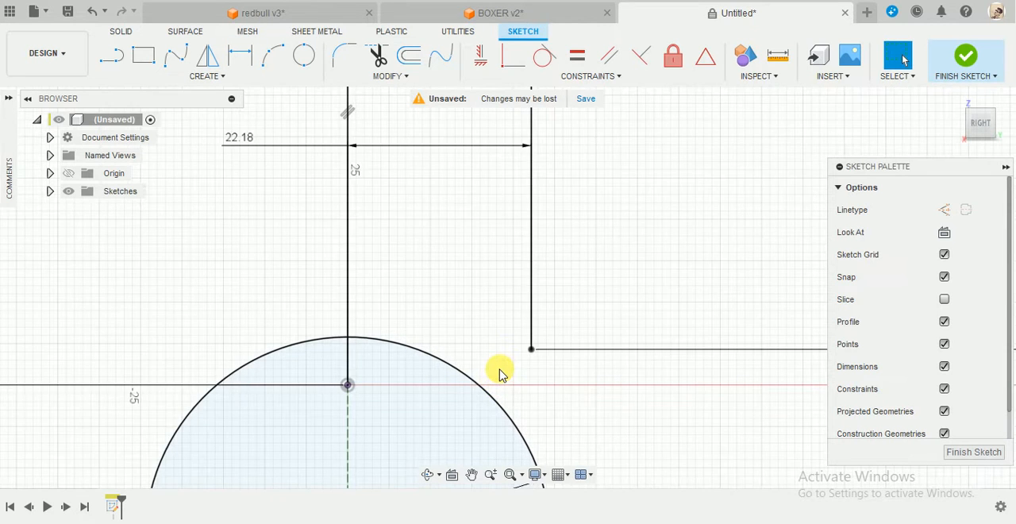
key("l")
scroll(500, 373, "up", 2)
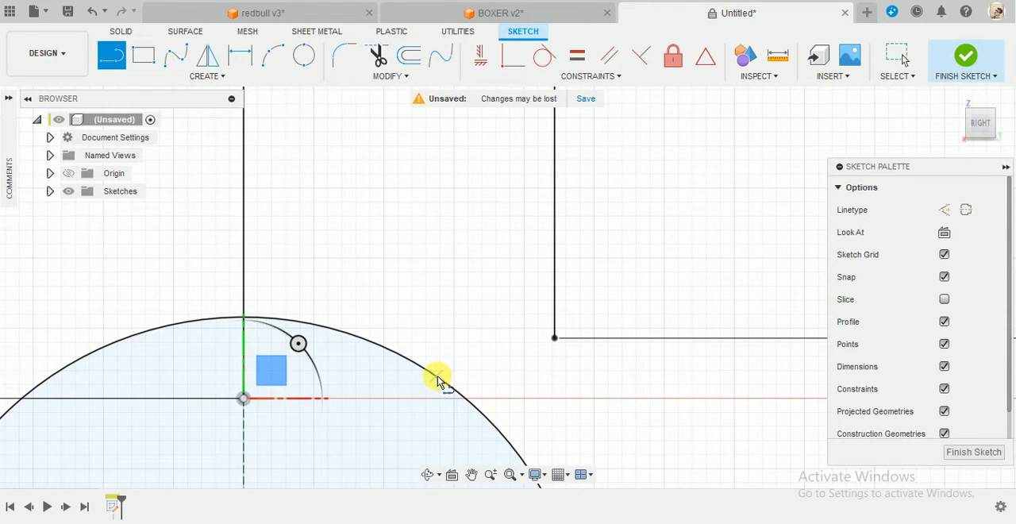
left_click(496, 375)
left_click(554, 338)
key("Escape")
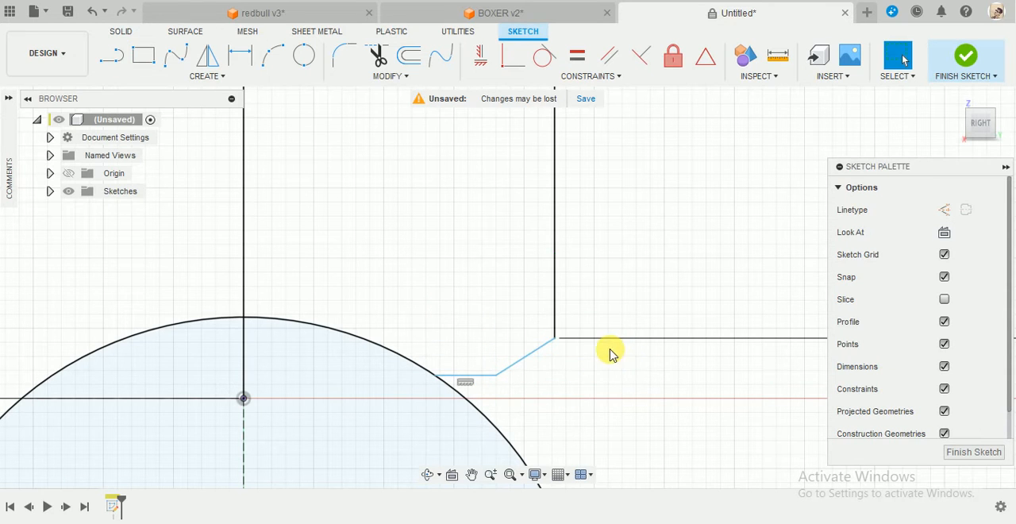
Dimension the vertical distance from the upper end of the 102.3 mm line to the short horizontal line as 102.3 mm.
key("d")
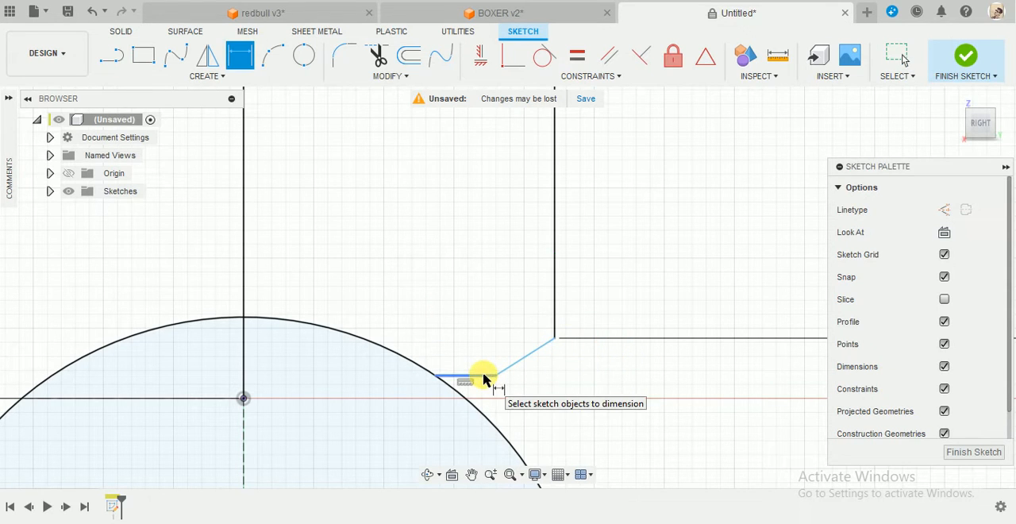
left_click(483, 376)
scroll(492, 263, "up", 4)
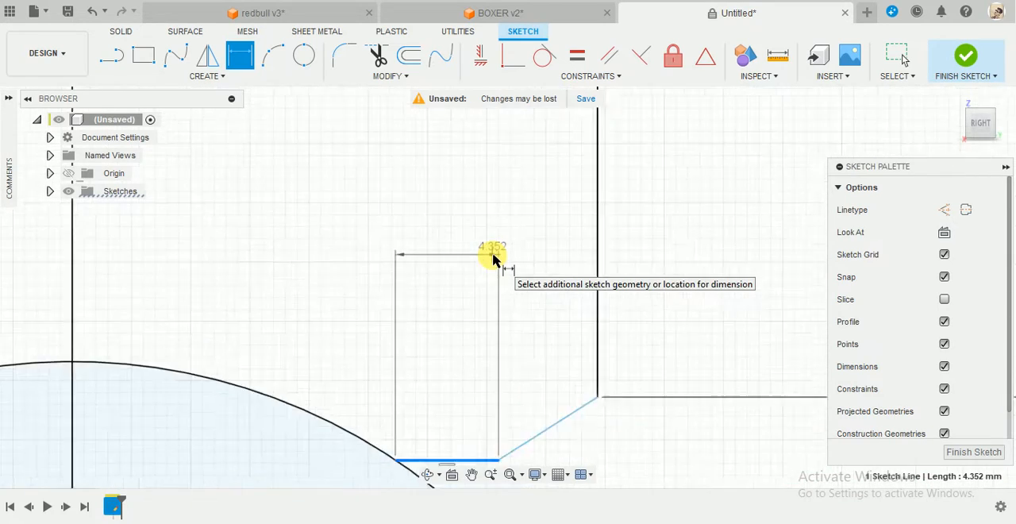
scroll(492, 258, "down", 8)
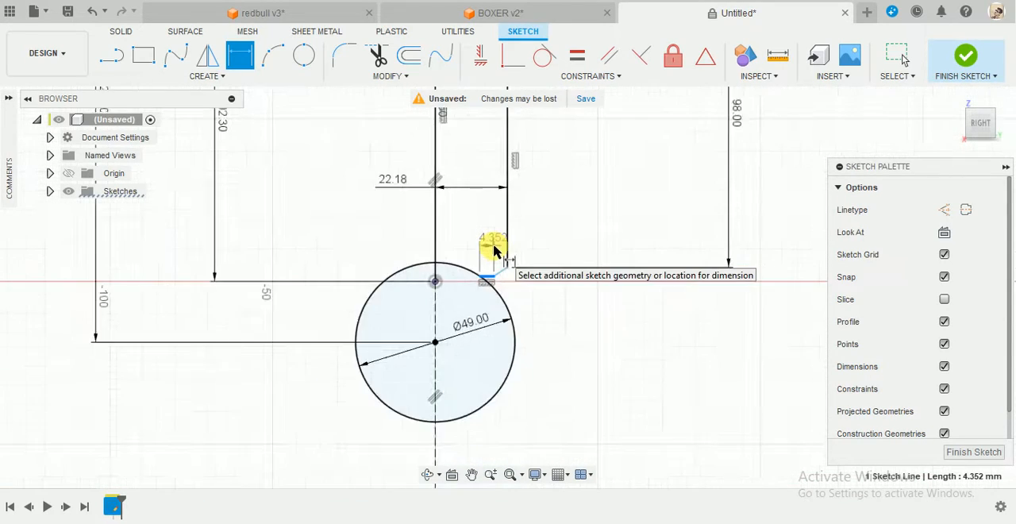
scroll(493, 251, "down", 3)
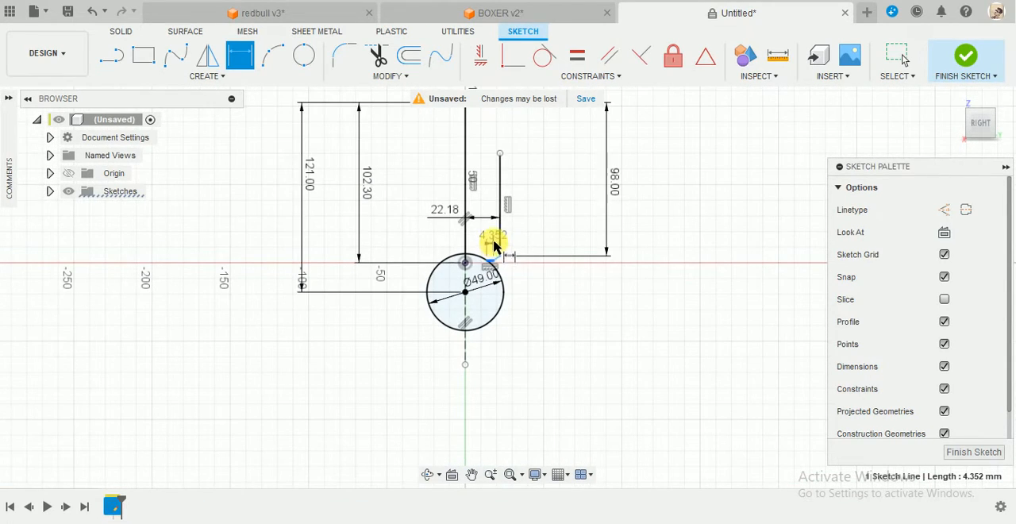
middle_click_drag(489, 248, 478, 342)
left_click(454, 198)
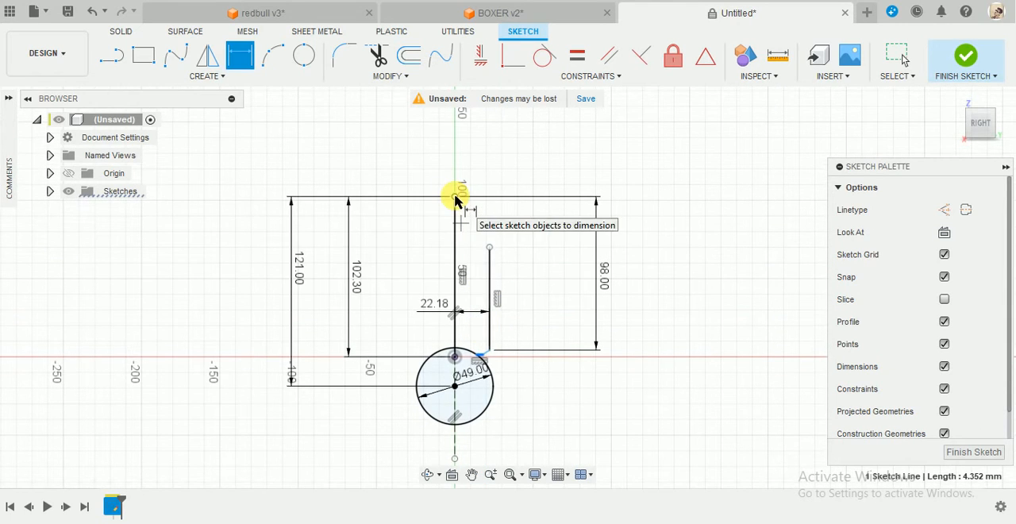
left_click(393, 262)
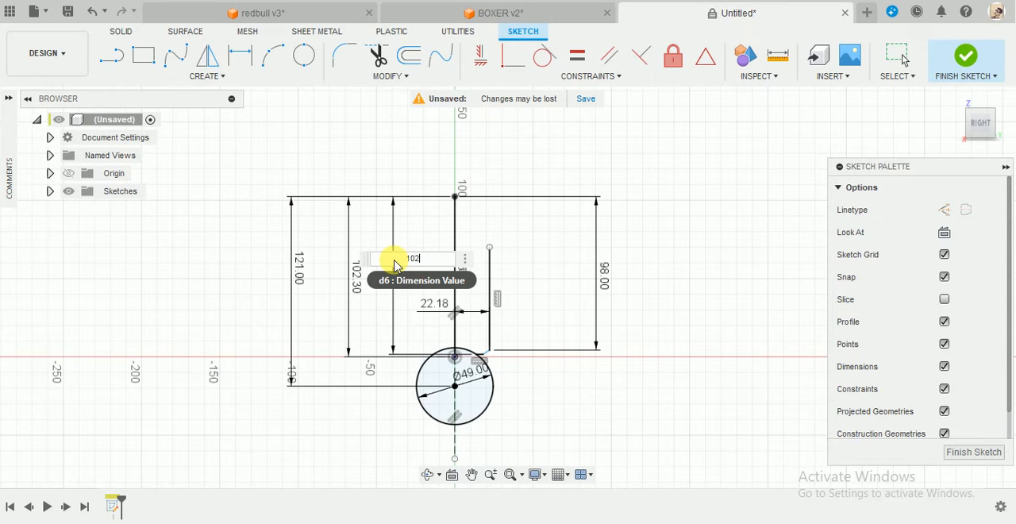
key("Return")
Stretch the short horizontal line outward from the circle to about 3.2 mm long, moving its joint with the sloped line.
scroll(469, 358, "down", 3)
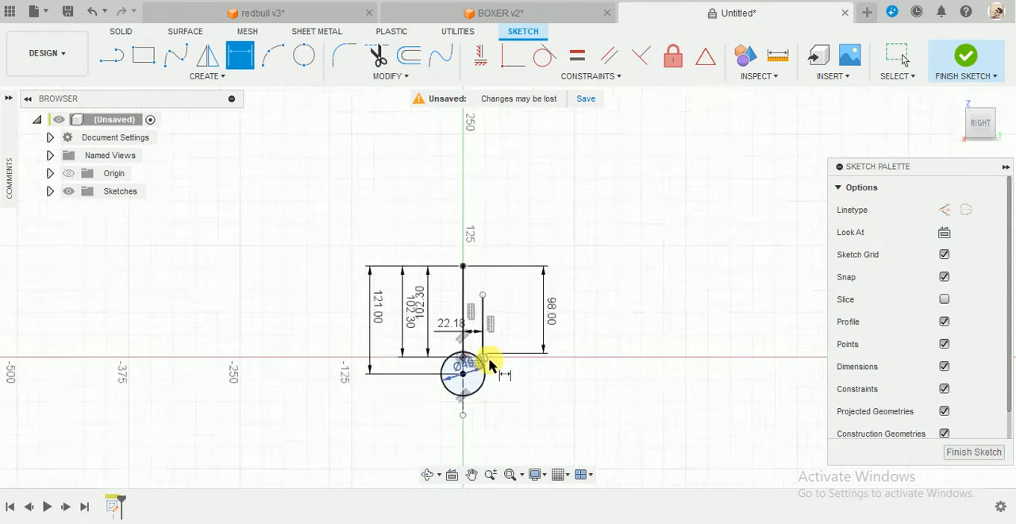
scroll(482, 363, "up", 2)
scroll(484, 371, "up", 8)
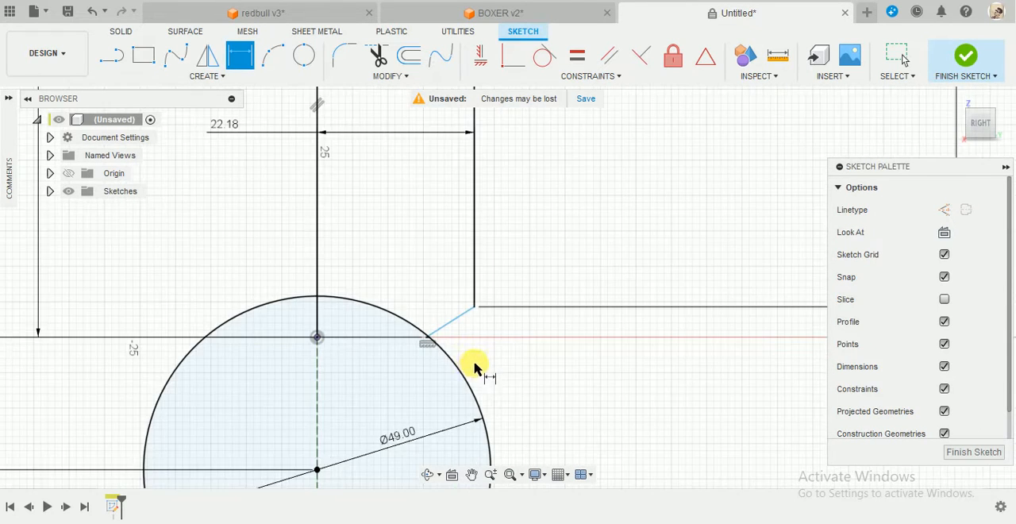
key("Escape")
left_click(412, 330)
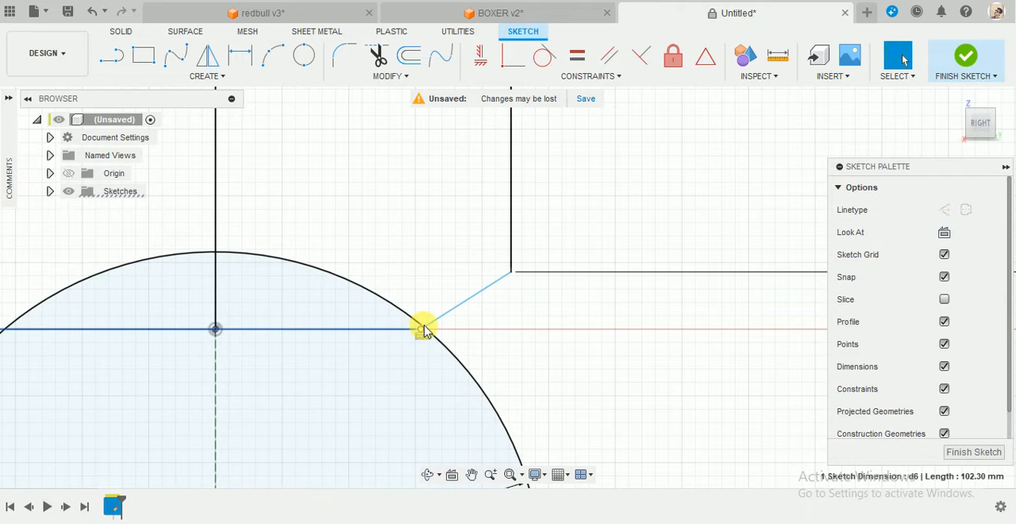
left_click_drag(422, 332, 479, 331)
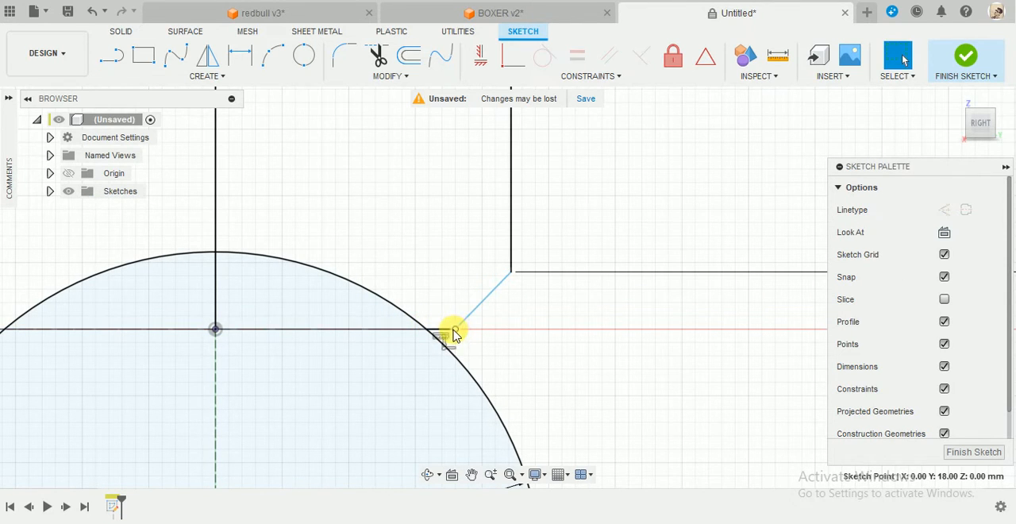
left_click_drag(455, 329, 469, 329)
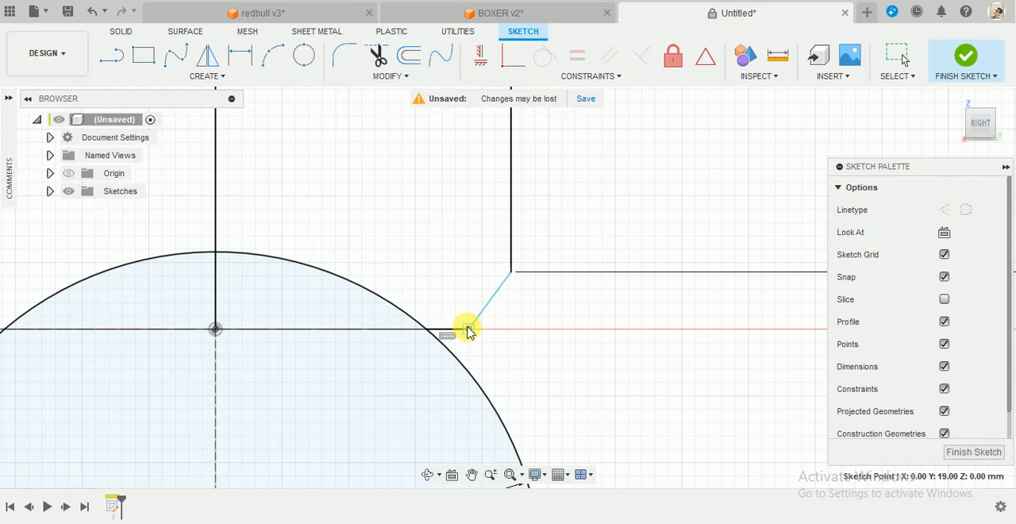
left_click(511, 276)
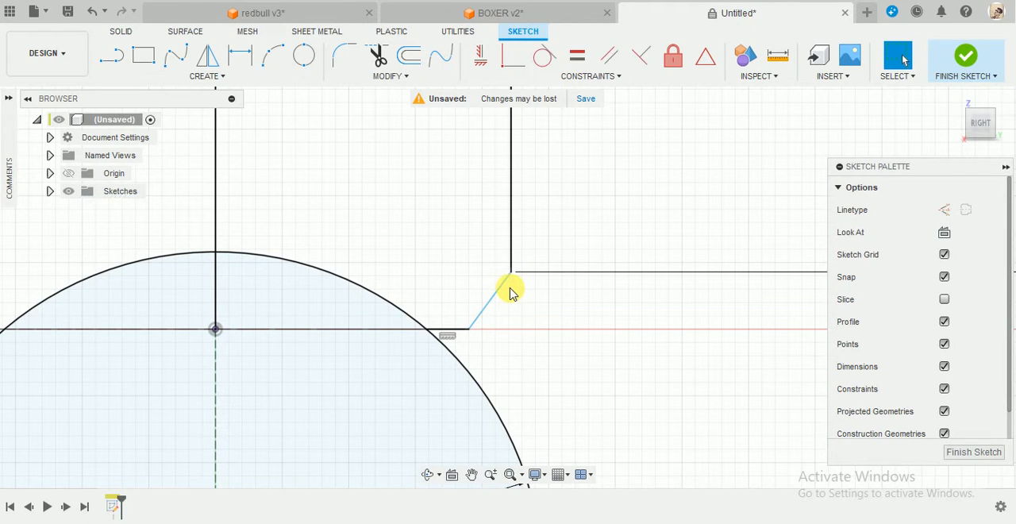
Dimension the angle between the short horizontal line and the sloped line as 125 degrees.
key("d")
left_click(447, 329)
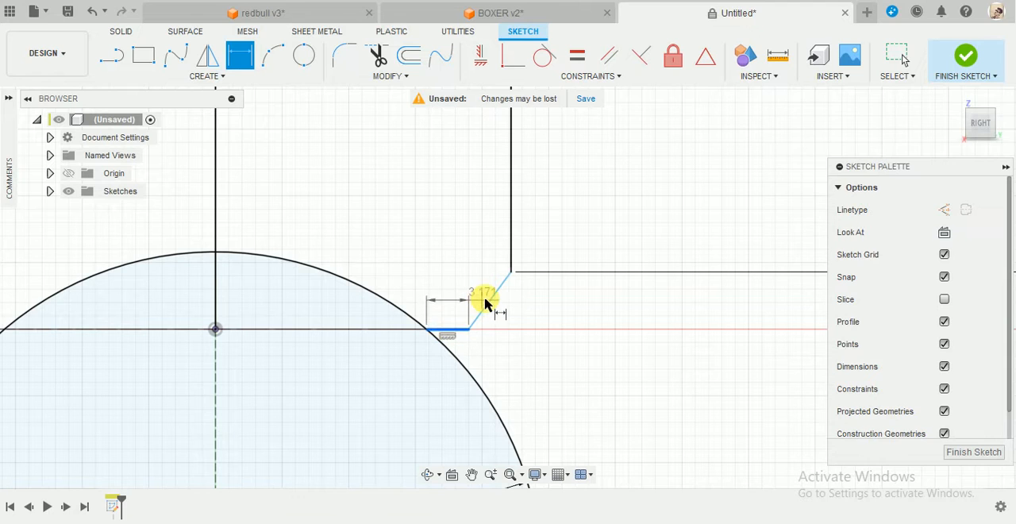
left_click(489, 297)
left_click(454, 305)
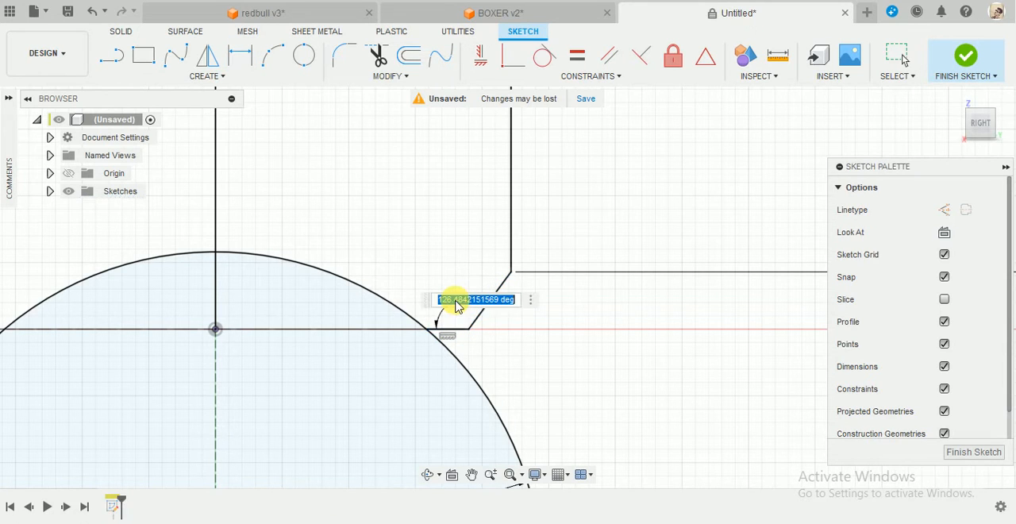
type("125")
key("Return")
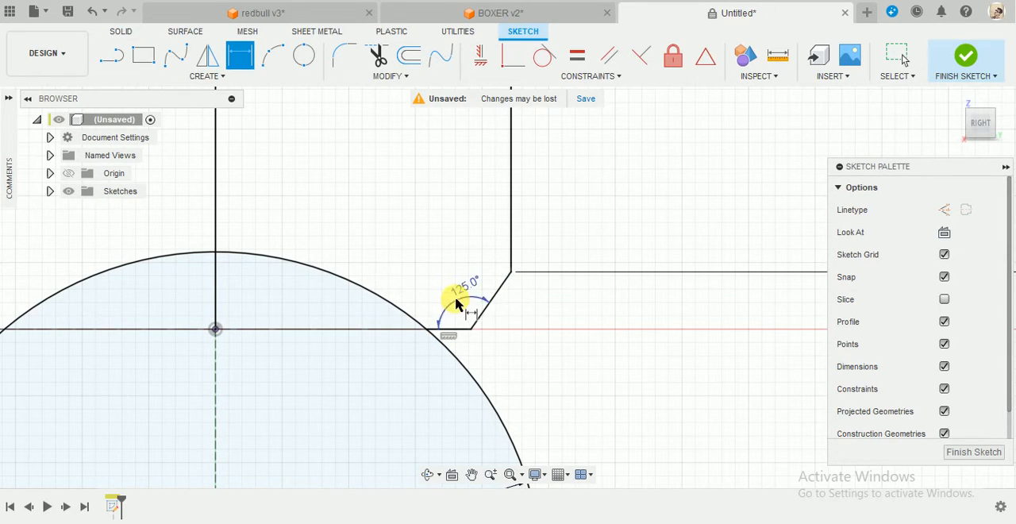
scroll(466, 361, "down", 5)
scroll(469, 372, "up", 5)
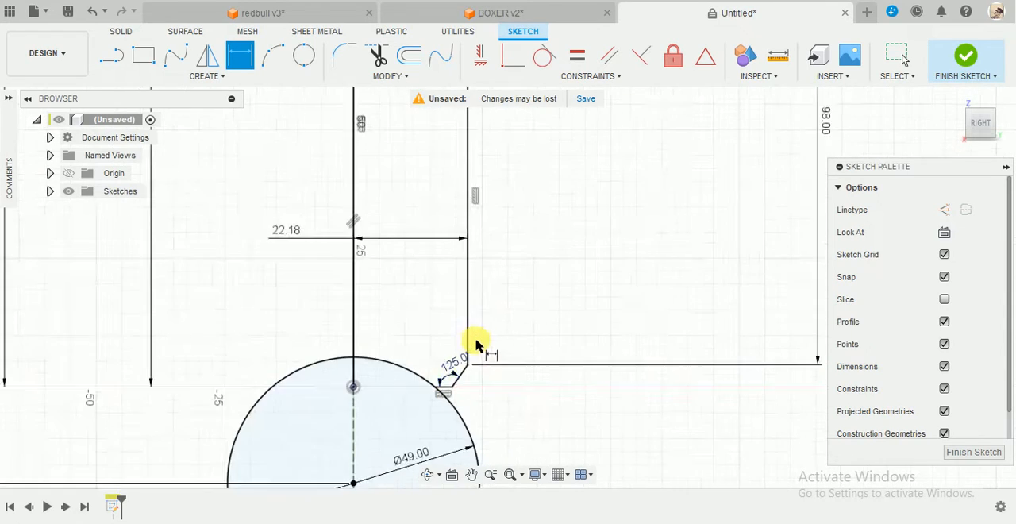
scroll(460, 426, "down", 5)
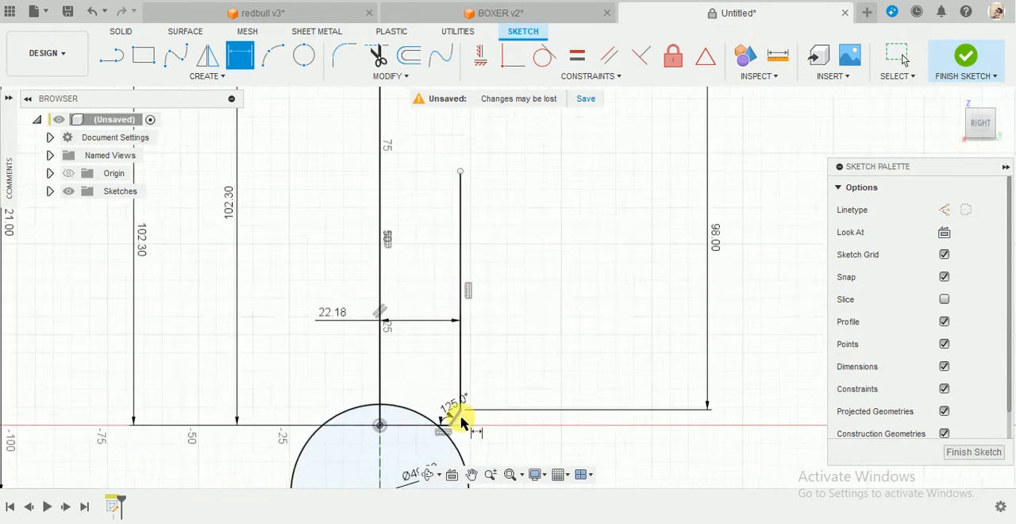
scroll(474, 355, "up", 2)
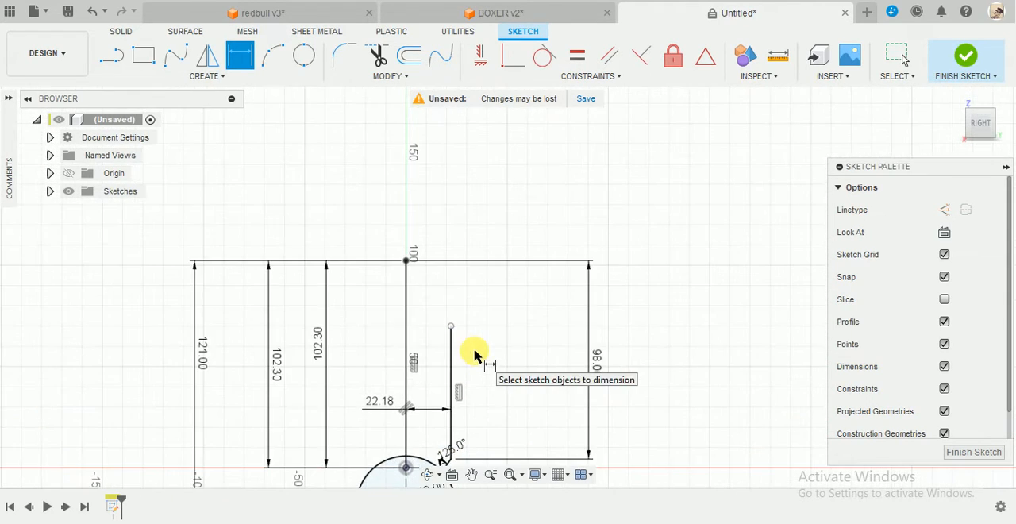
key("Escape")
Draw a 20 mm horizontal line from the upper end of the 102.3 mm line toward the separate vertical line's side.
scroll(406, 250, "up", 4)
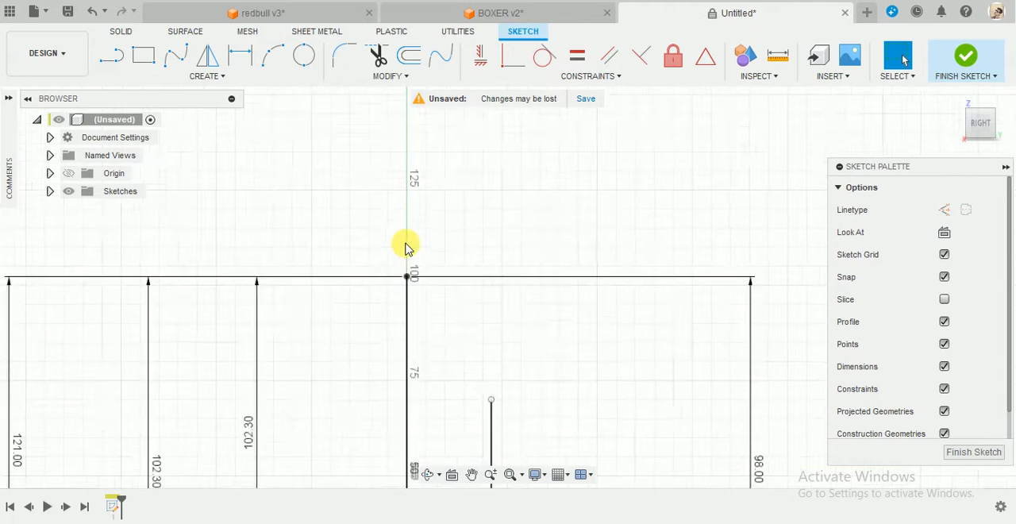
key("l")
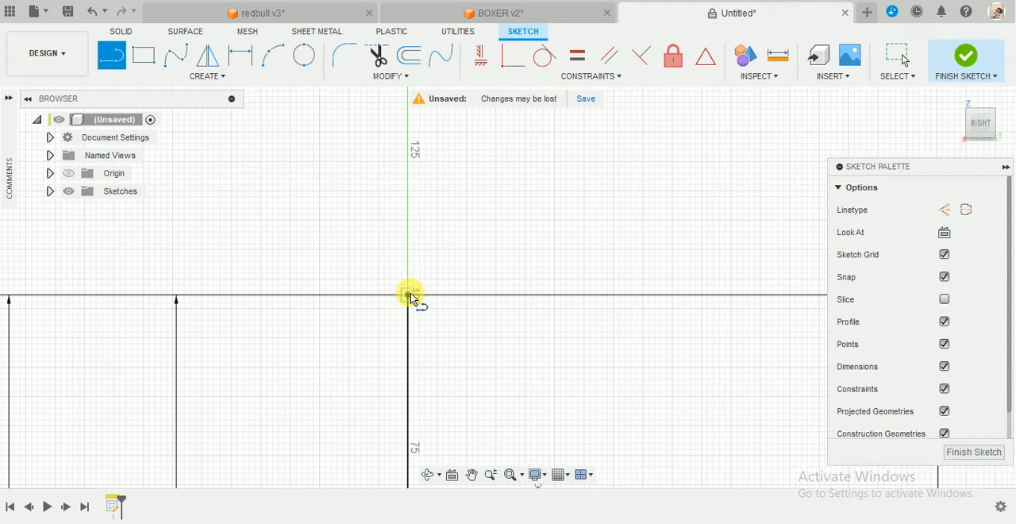
left_click(408, 295)
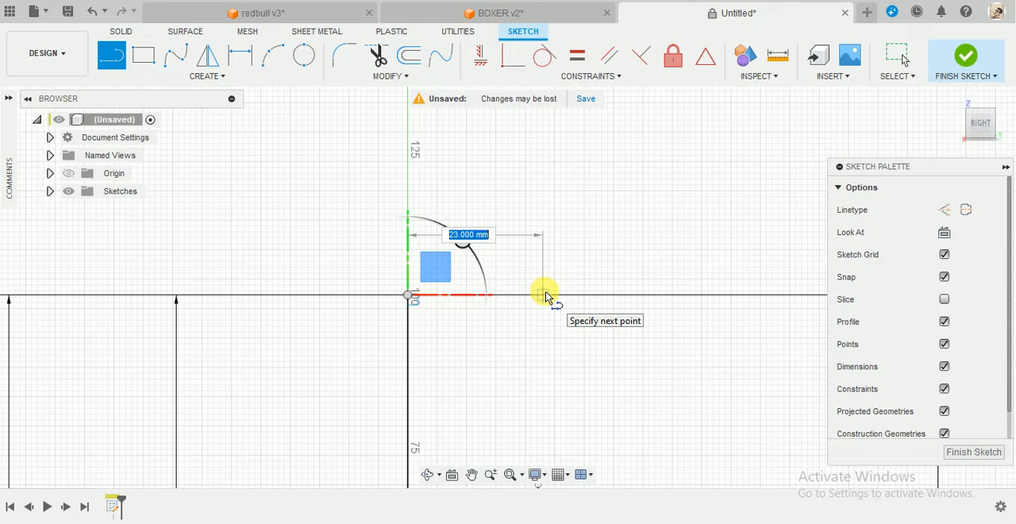
type("20")
key("Return")
key("Escape")
scroll(579, 320, "down", 3)
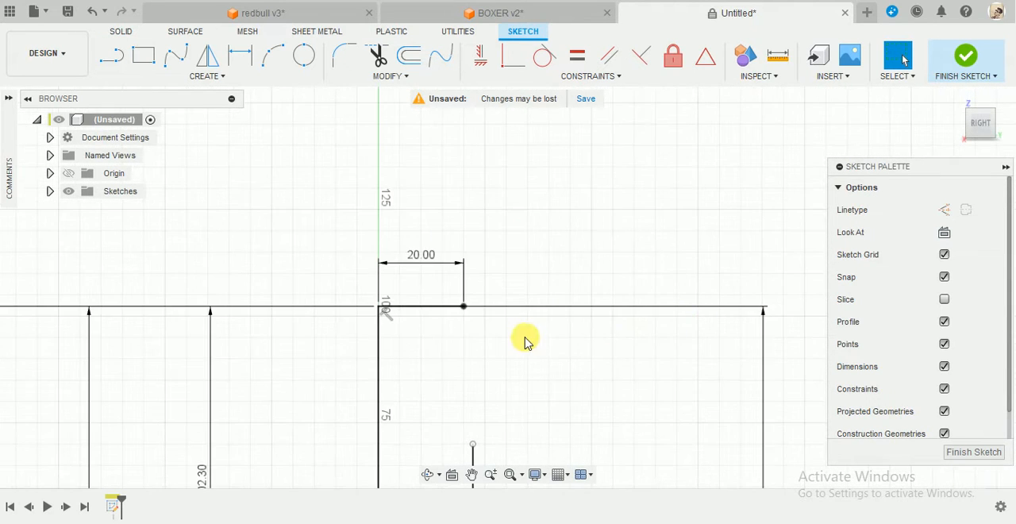
Move the 98 mm dimension across the profile so it sits beside the other vertical dimensions.
scroll(504, 349, "down", 1)
scroll(484, 332, "up", 2)
scroll(488, 332, "down", 5)
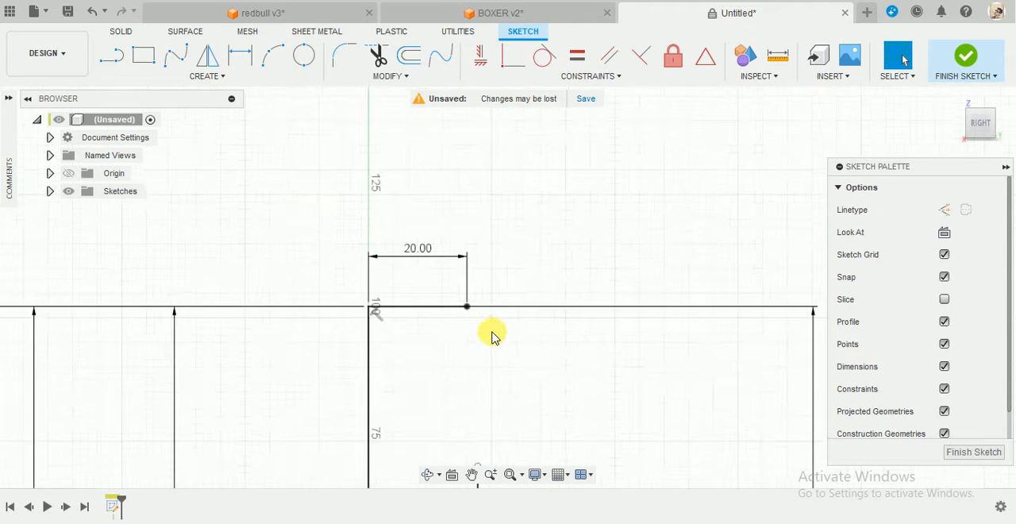
left_click_drag(565, 386, 389, 395)
scroll(507, 302, "up", 3)
scroll(487, 421, "up", 2)
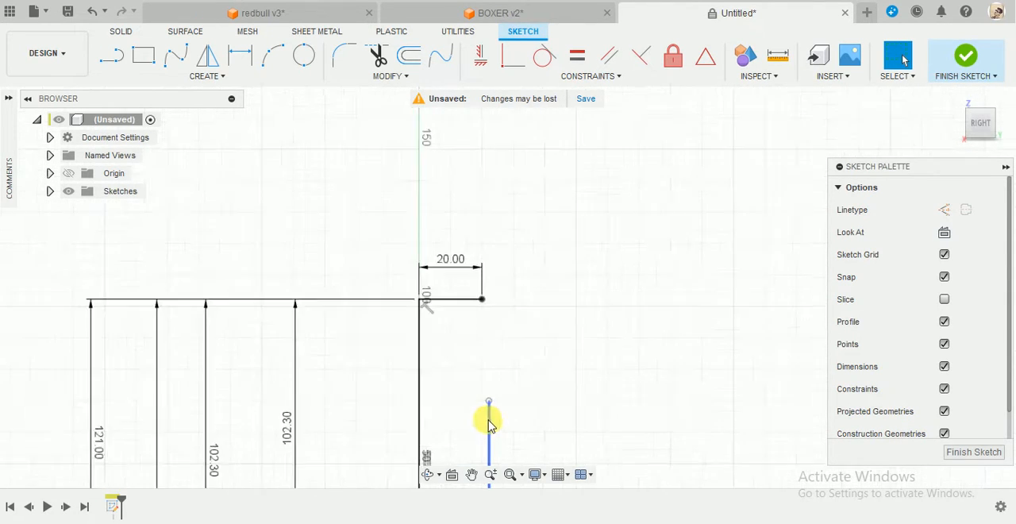
scroll(490, 378, "down", 3)
scroll(483, 381, "up", 4)
scroll(496, 405, "down", 2)
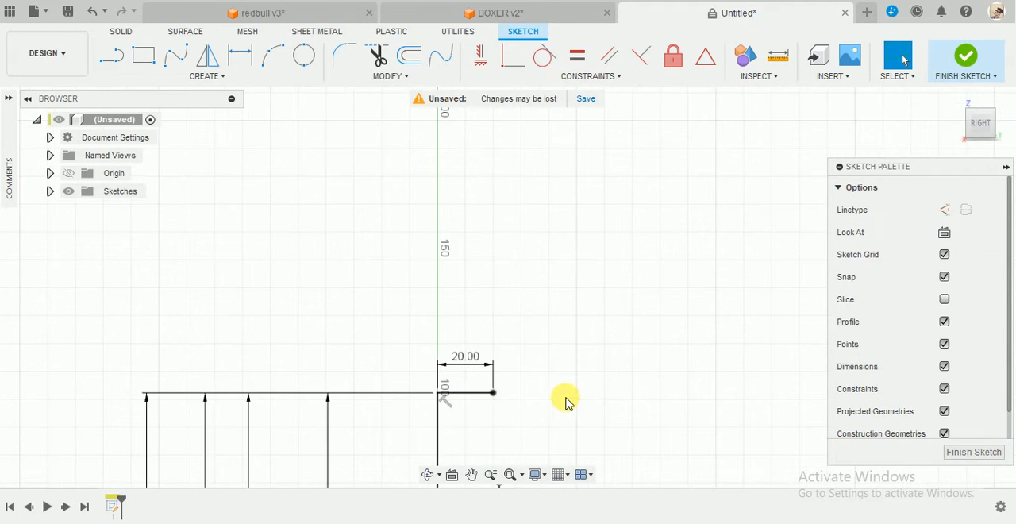
Stretch the separate vertical line's upper endpoint upward to Z 85 mm, below the free end of the 20 mm line.
middle_click_drag(569, 374, 593, 255)
scroll(517, 390, "up", 1)
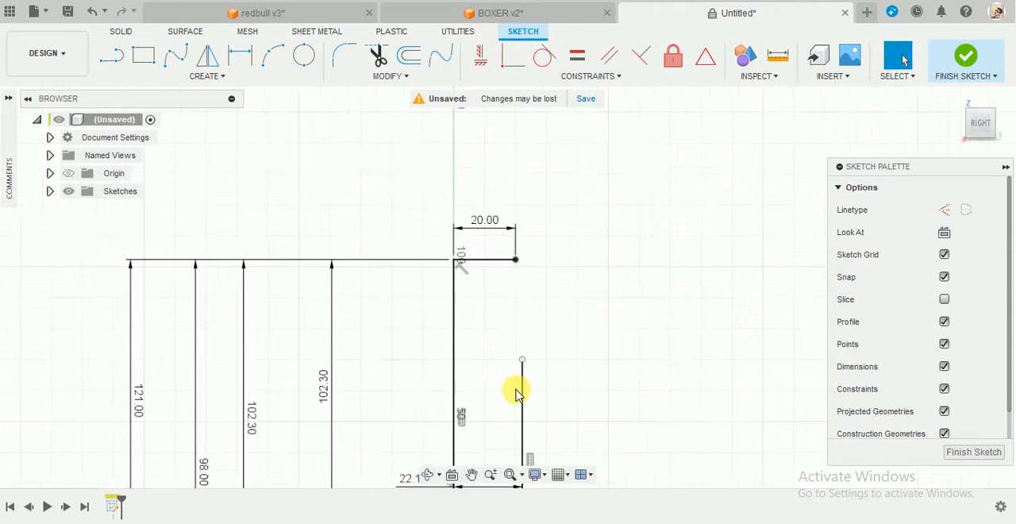
mouse_move(516, 390)
middle_mouse_down()
mouse_move(543, 245)
mouse_move(520, 354)
middle_mouse_up()
scroll(524, 250, "up", 3)
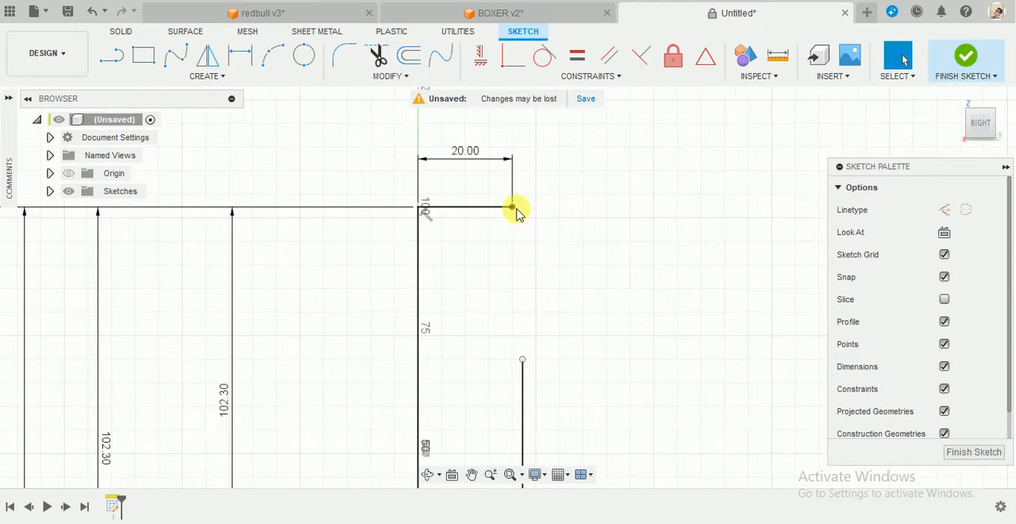
scroll(522, 214, "down", 2)
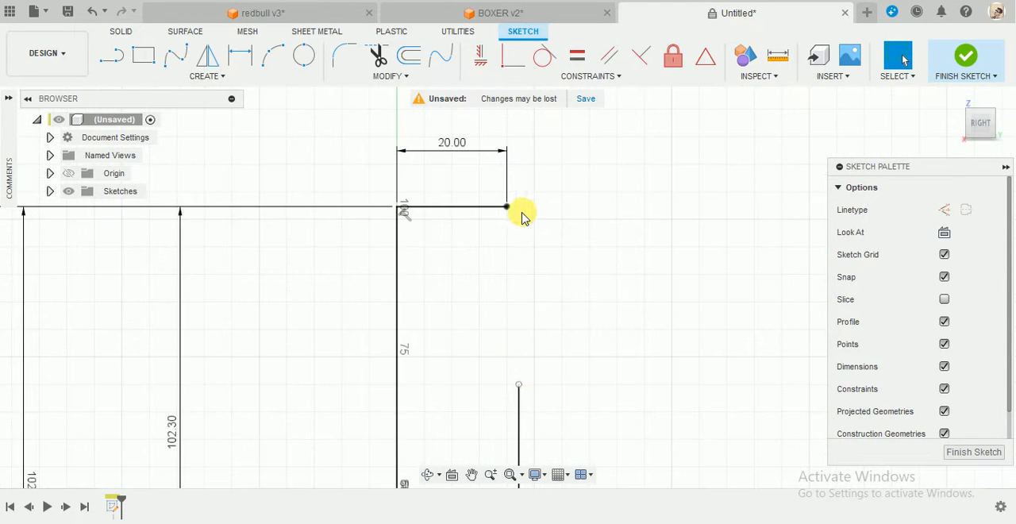
left_click_drag(517, 384, 524, 349)
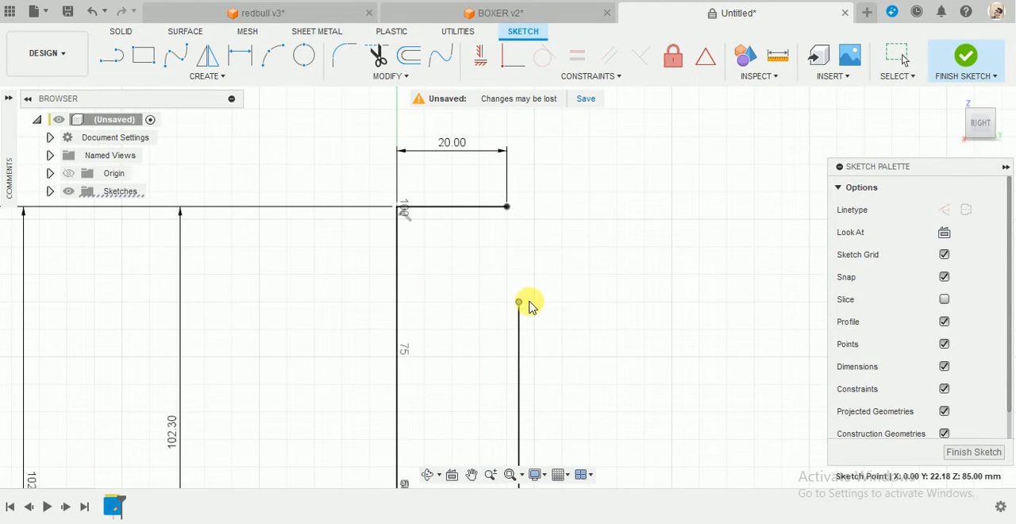
left_click(519, 302)
Draw a 0.4 mm diameter circle just below and beyond the free end of the 20 mm horizontal line.
mouse_move(520, 207)
middle_mouse_down()
mouse_move(476, 268)
mouse_move(495, 277)
middle_mouse_up()
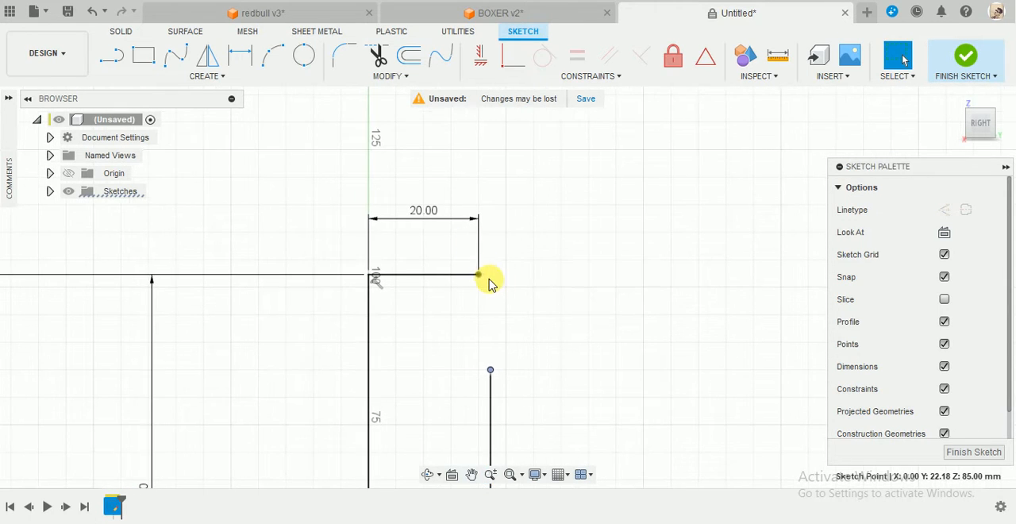
scroll(486, 270, "down", 2)
scroll(489, 274, "up", 6)
key("c")
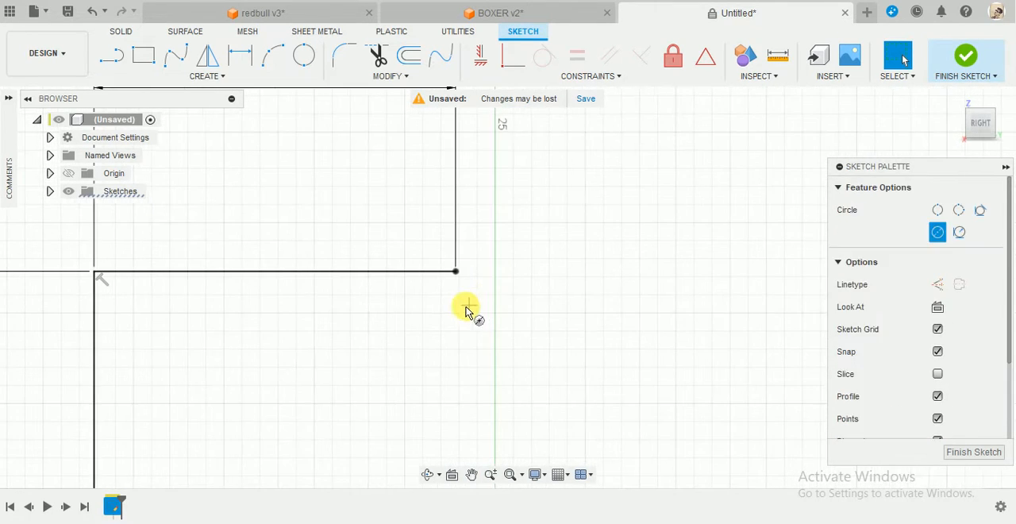
left_click(476, 325)
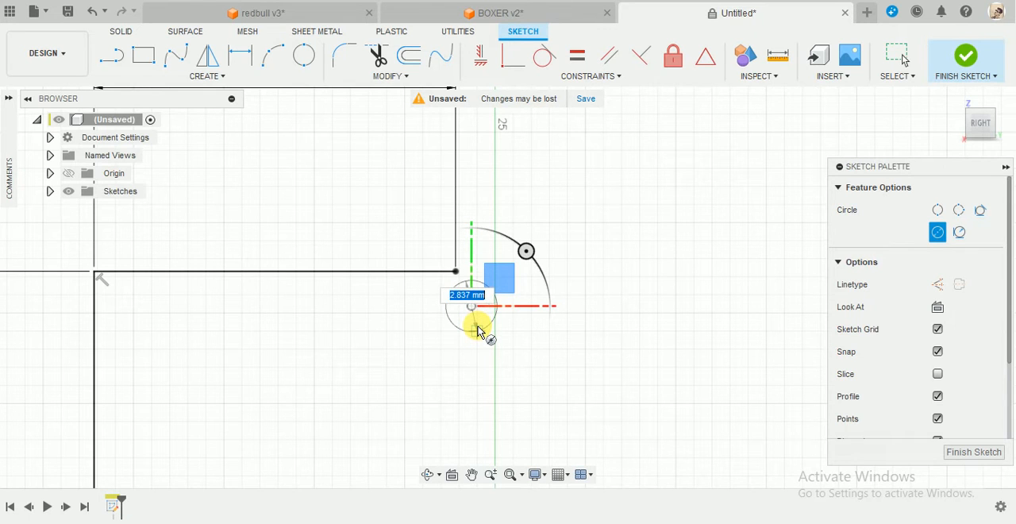
type("0.4")
key("Return")
key("Escape")
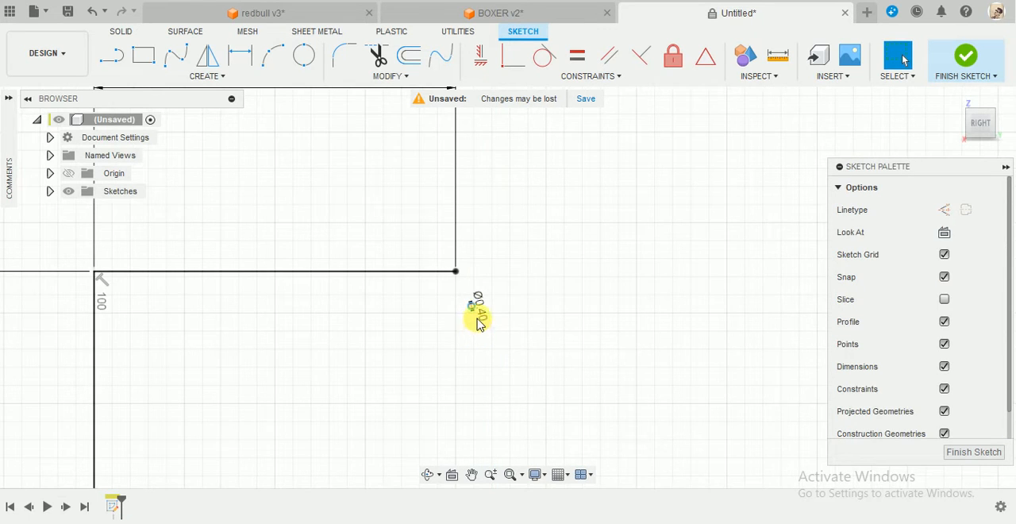
Move the small circle's diameter label clear of it and shift the circle slightly upward toward the 20 mm line.
scroll(474, 314, "up", 2)
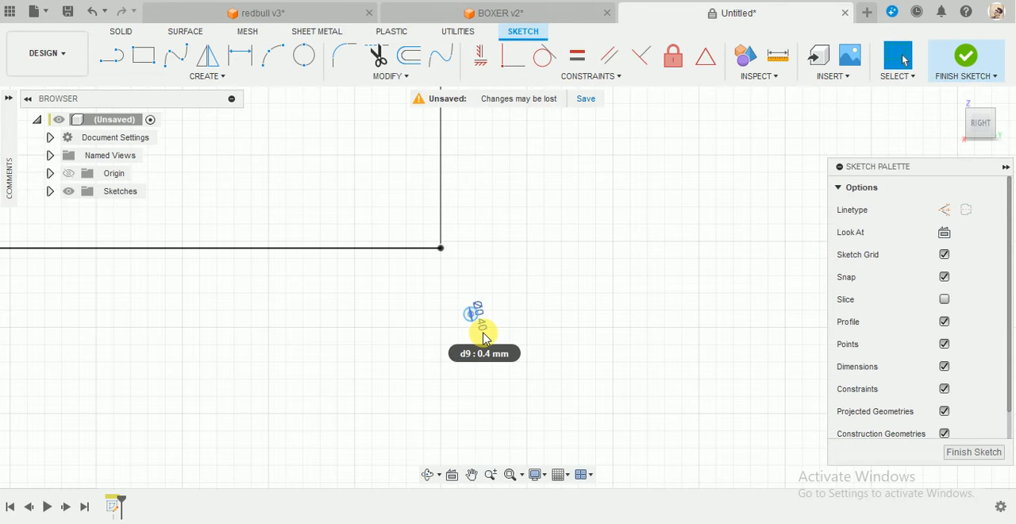
mouse_move(484, 338)
left_mouse_down()
mouse_move(482, 328)
mouse_move(529, 313)
mouse_move(486, 355)
left_mouse_up()
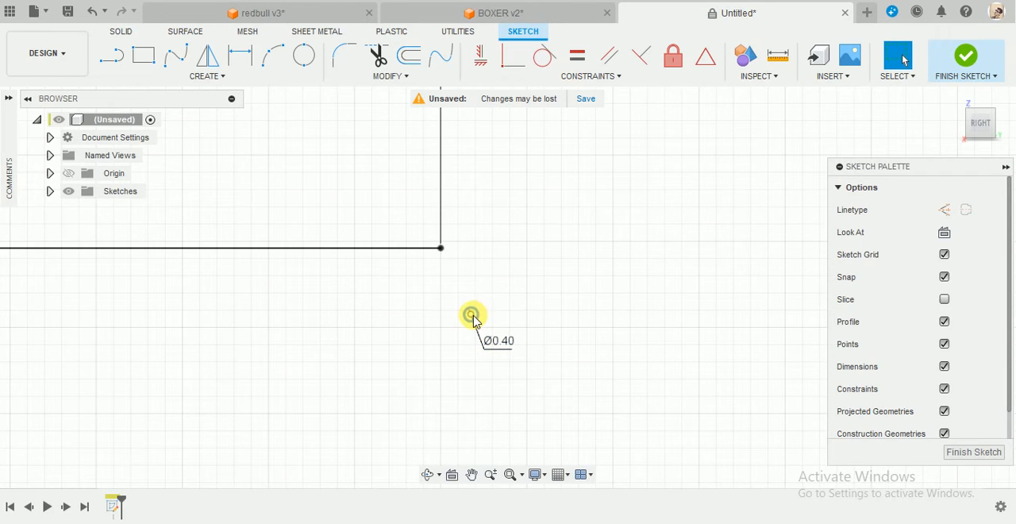
left_click_drag(471, 315, 473, 303)
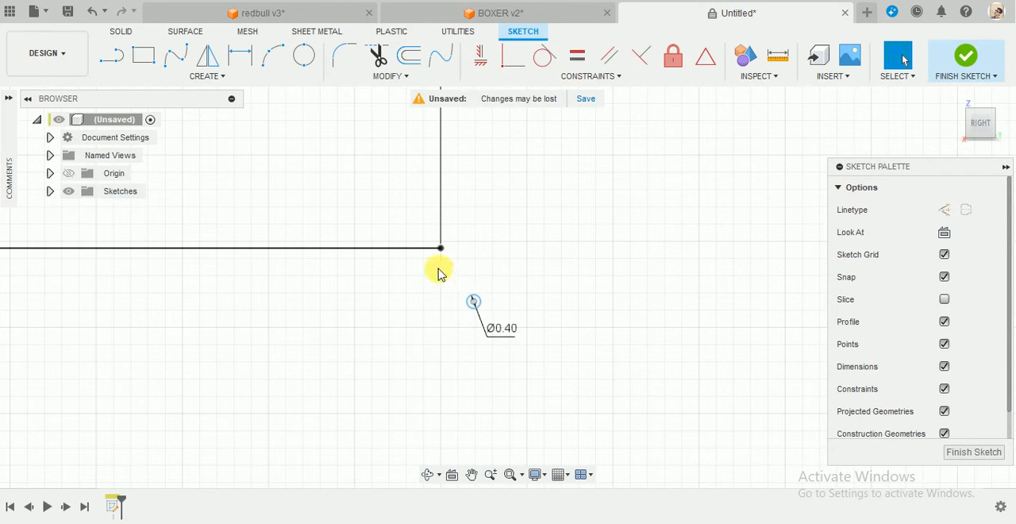
left_click(419, 250)
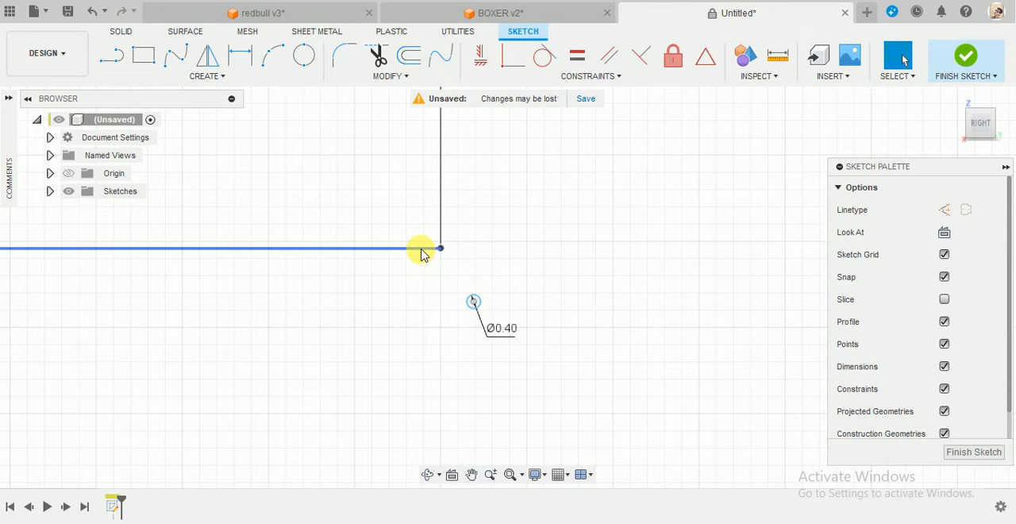
left_click(473, 301)
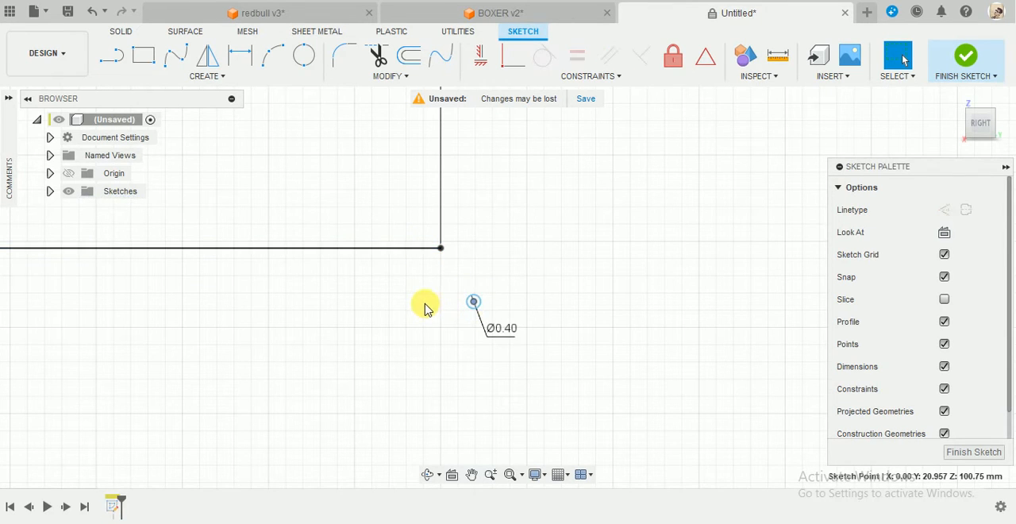
left_click(419, 249)
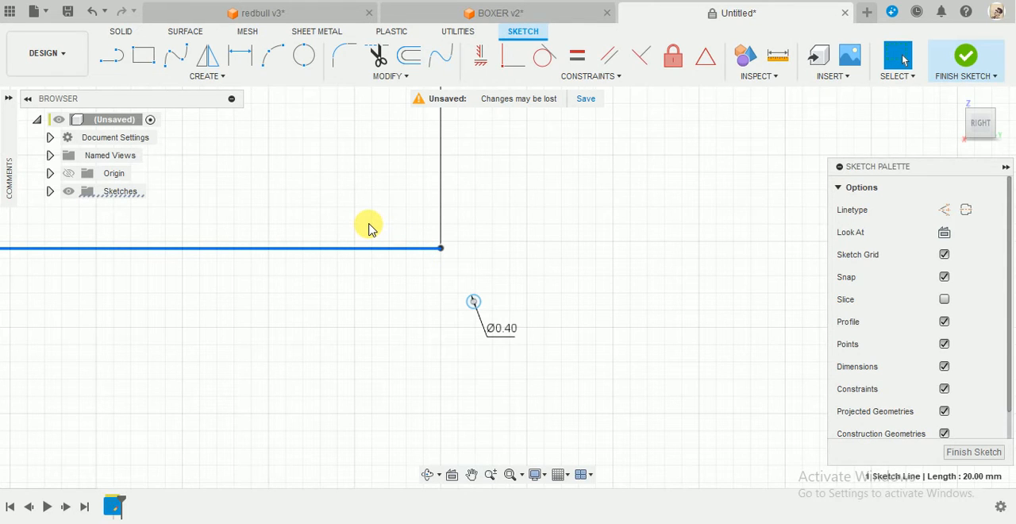
left_click(396, 299)
middle_click(398, 302)
middle_click(398, 302)
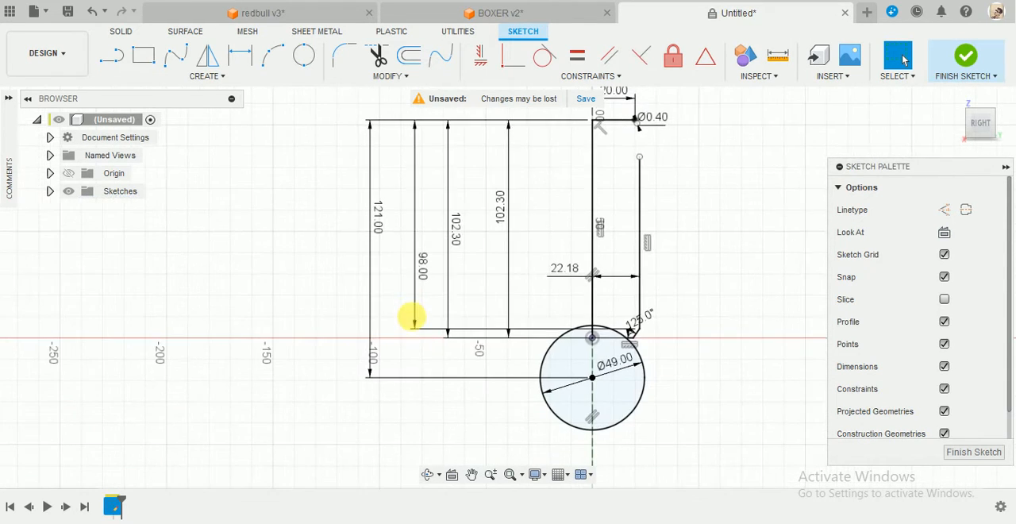
Move the 0.4 mm circle inward so it lies beneath the 20 mm line near its free end.
scroll(656, 135, "up", 5)
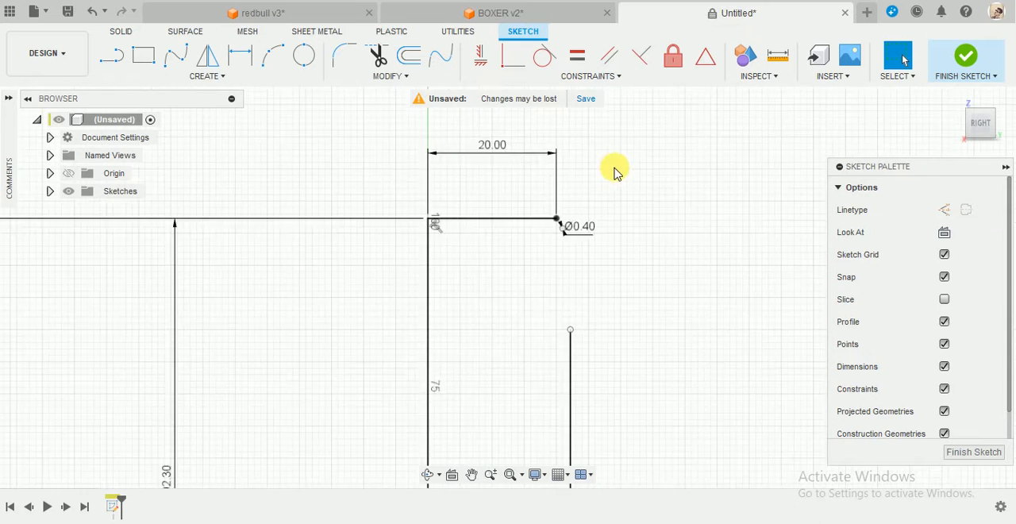
scroll(560, 238, "up", 3)
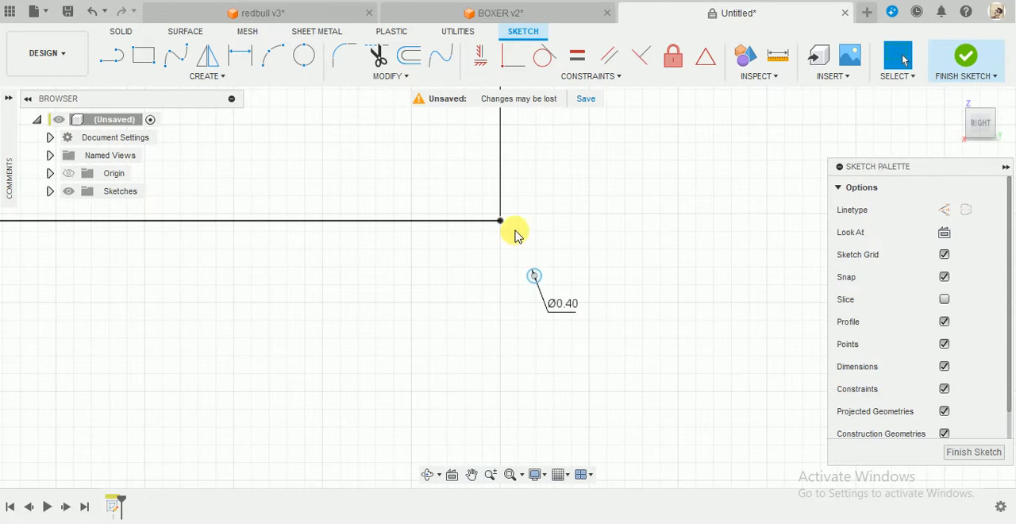
left_click(459, 219)
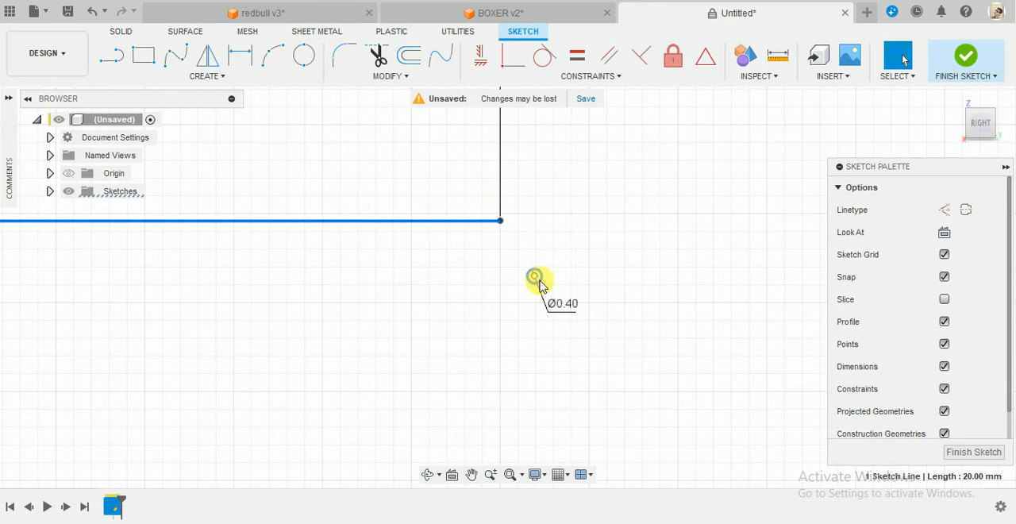
left_click_drag(534, 276, 481, 293)
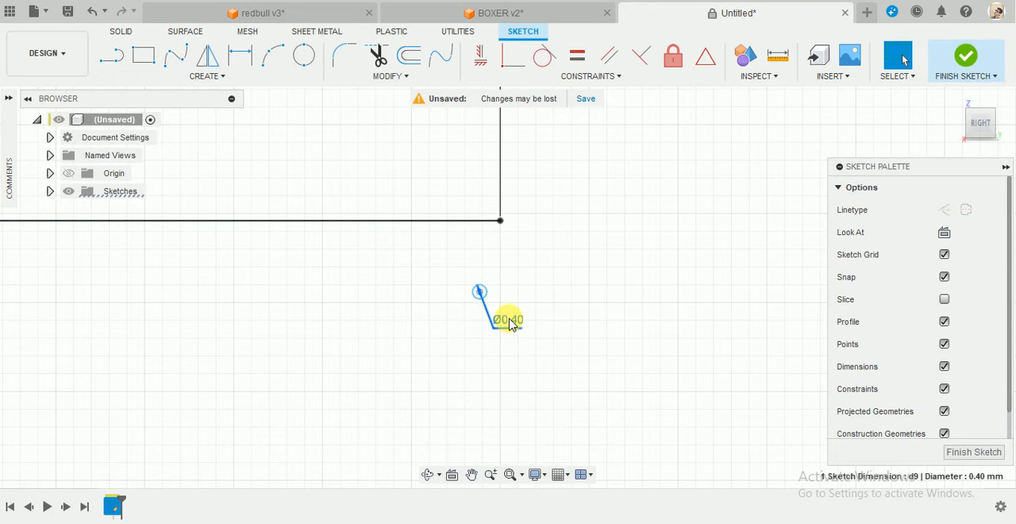
Finish the sketch and reopen it for editing.
right_click(506, 321)
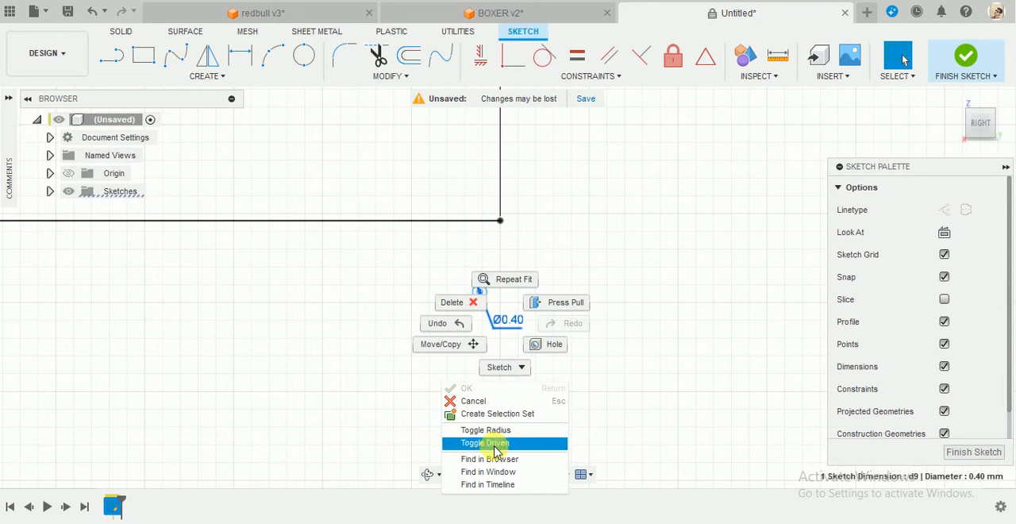
left_click(958, 68)
left_click(962, 64)
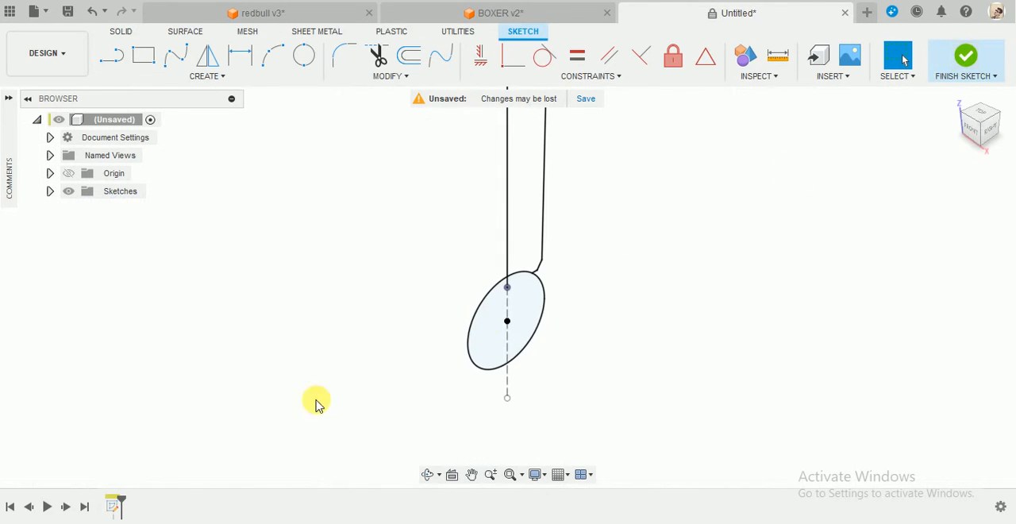
right_click(113, 506)
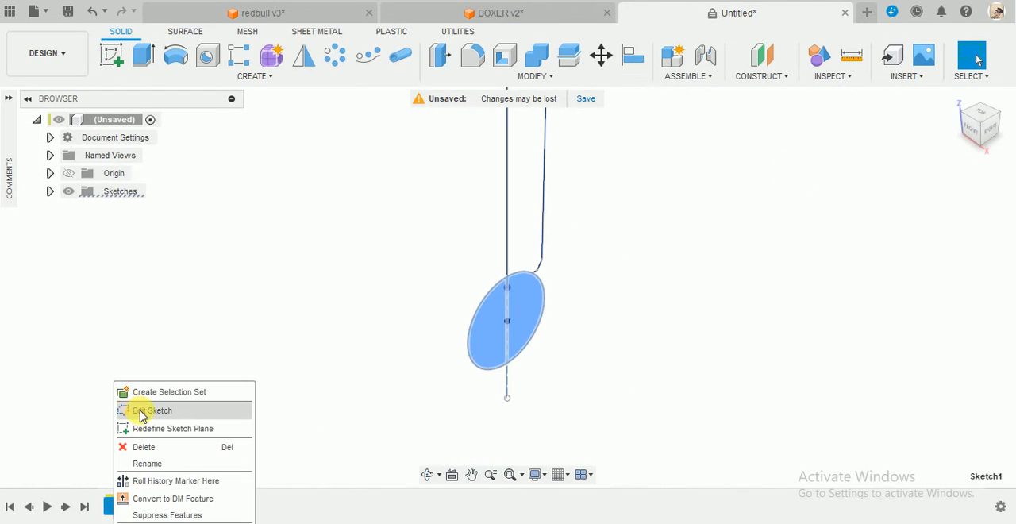
left_click(142, 413)
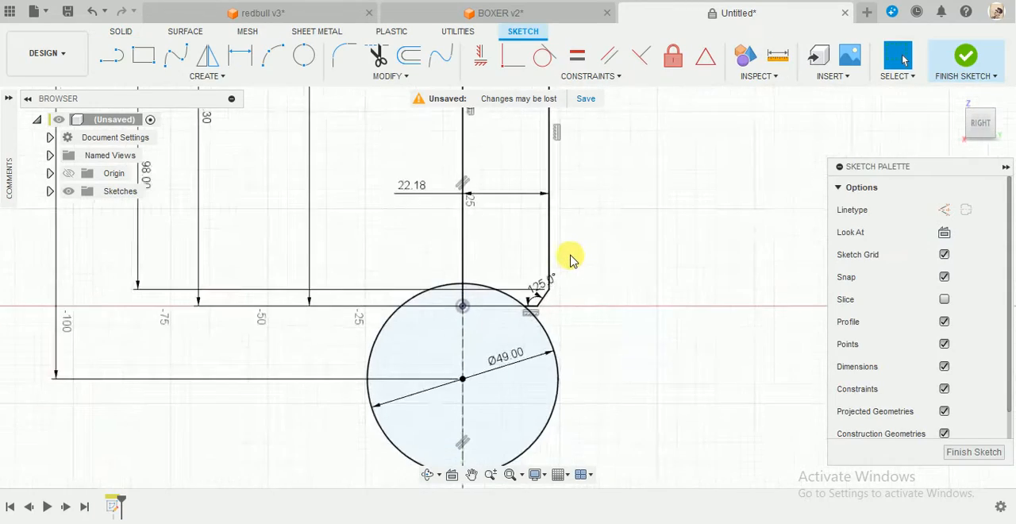
Dimension the vertical distance between the 20 mm line and the small circle's center as 0.3 mm.
scroll(572, 258, "down", 4)
scroll(558, 199, "up", 6)
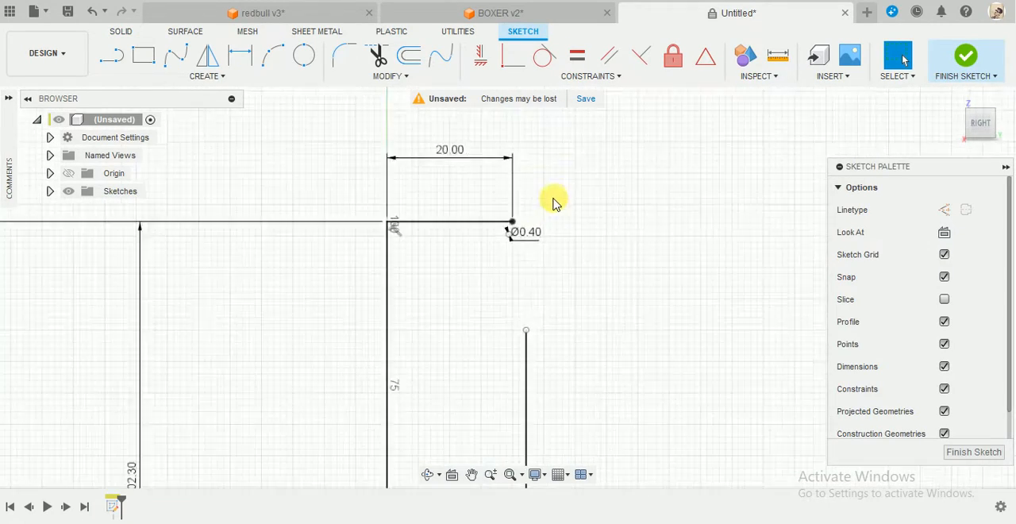
scroll(553, 203, "up", 2)
key("d")
left_click(466, 240)
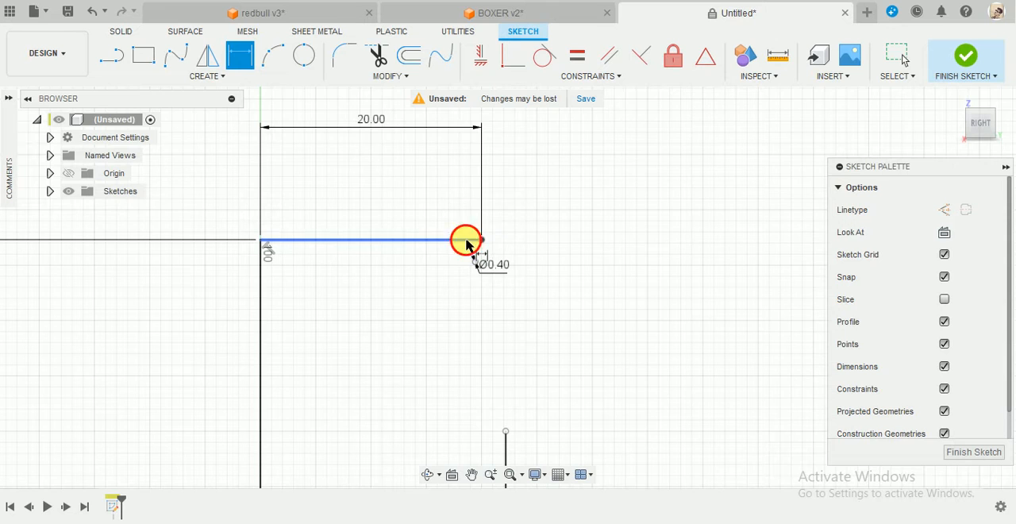
scroll(470, 257, "up", 4)
left_click(483, 272)
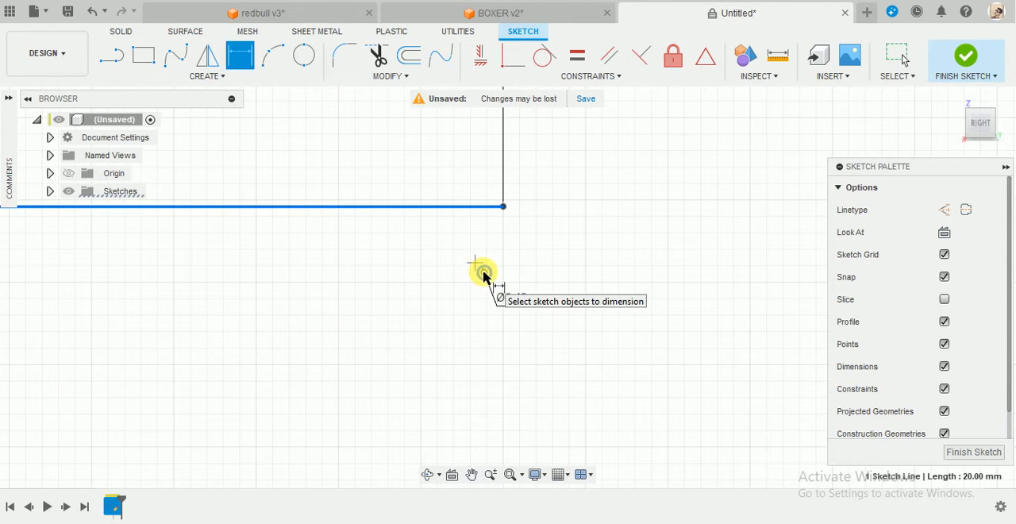
left_click(451, 245)
type("0.3")
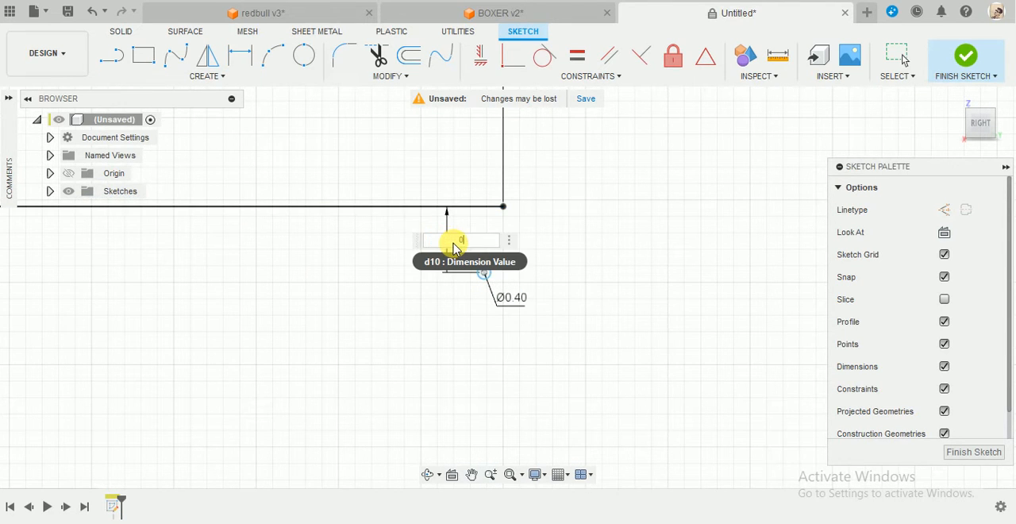
key("Return")
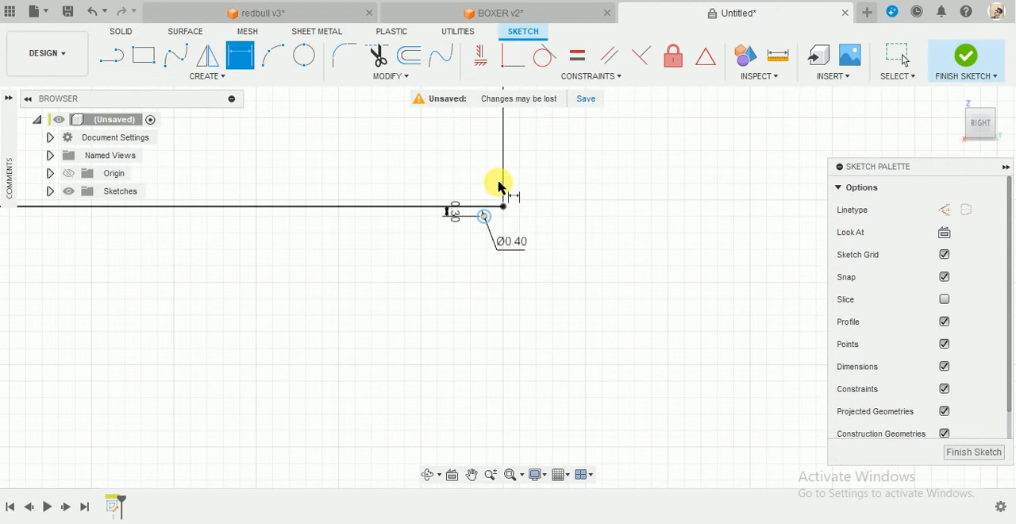
scroll(499, 186, "up", 5)
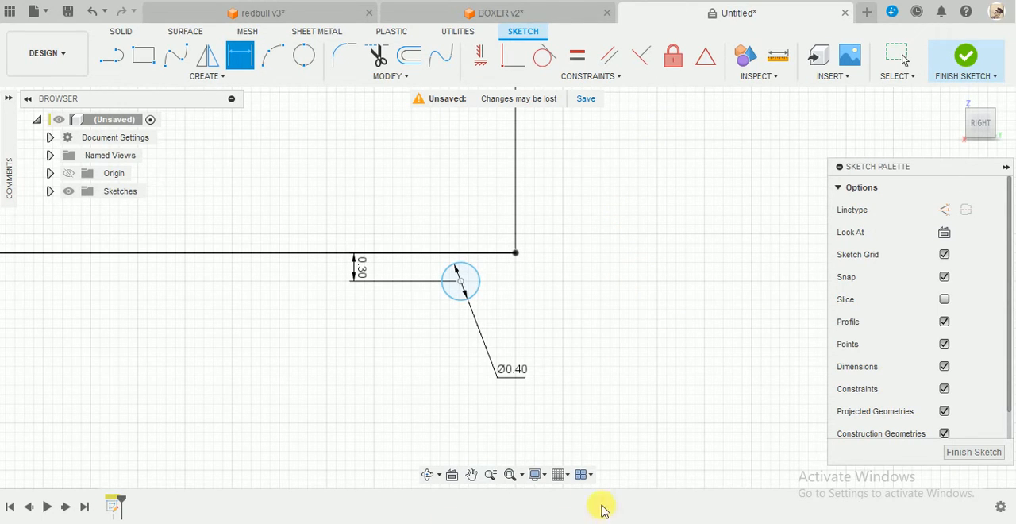
right_click(595, 202)
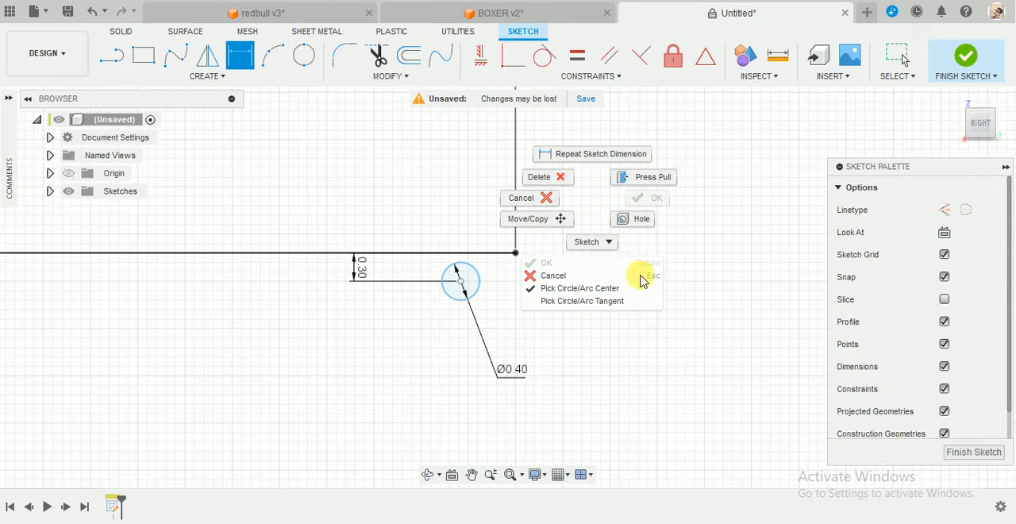
left_click(647, 198)
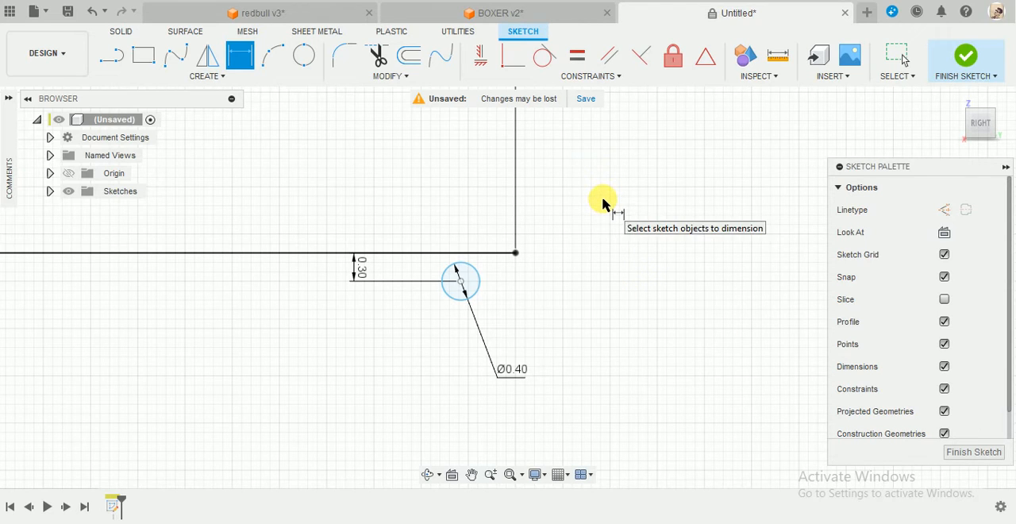
right_click(674, 268)
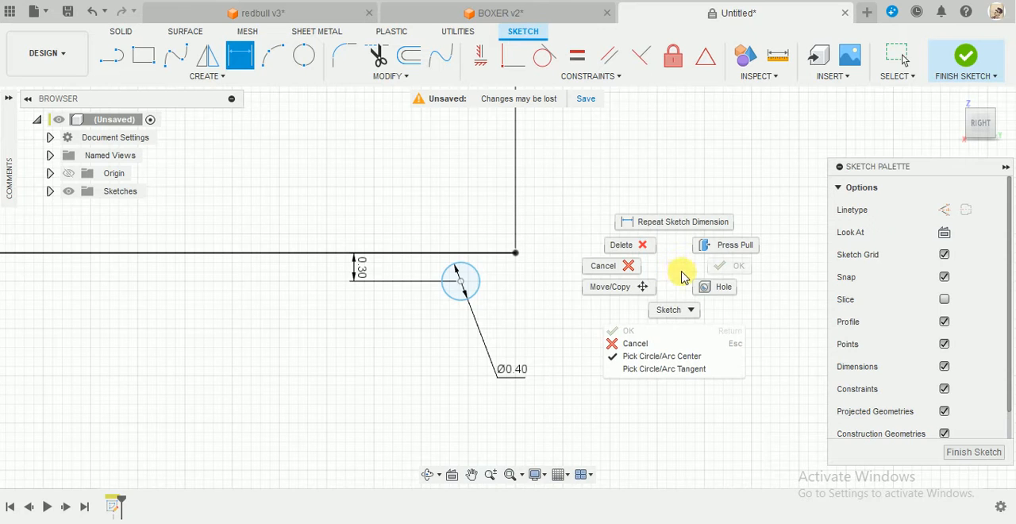
left_click(658, 344)
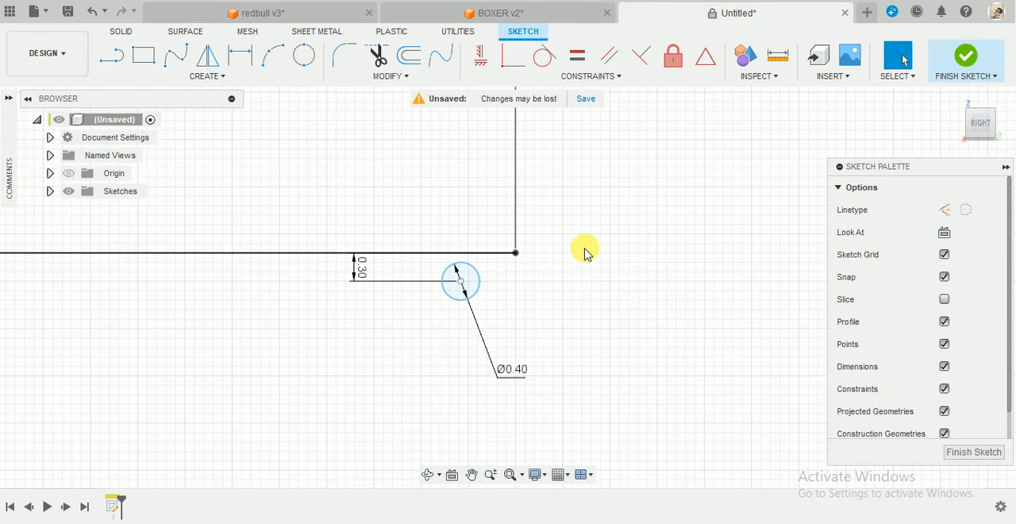
Draw a 1 mm diameter circle above and beyond the free end of the 20 mm line.
key("c")
left_click(657, 148)
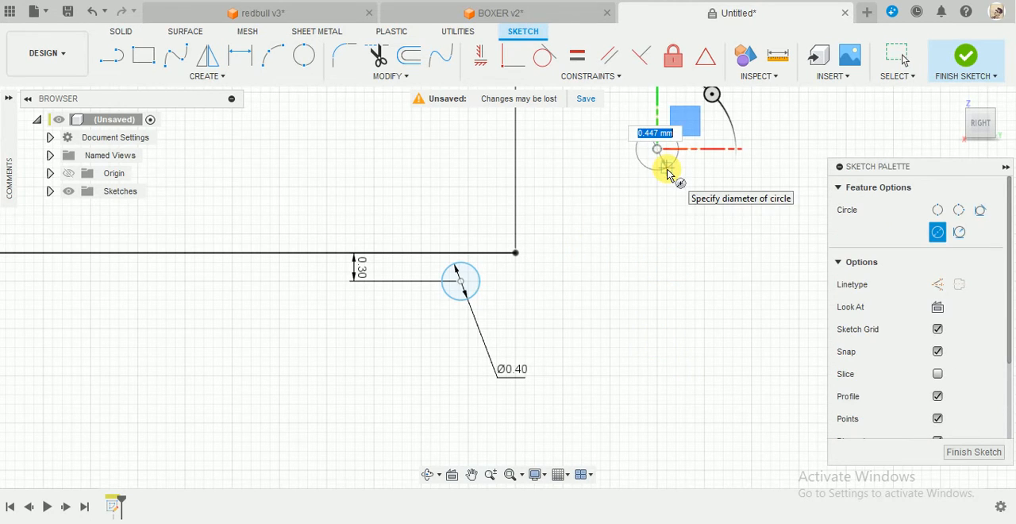
type("1")
key("Return")
key("Escape")
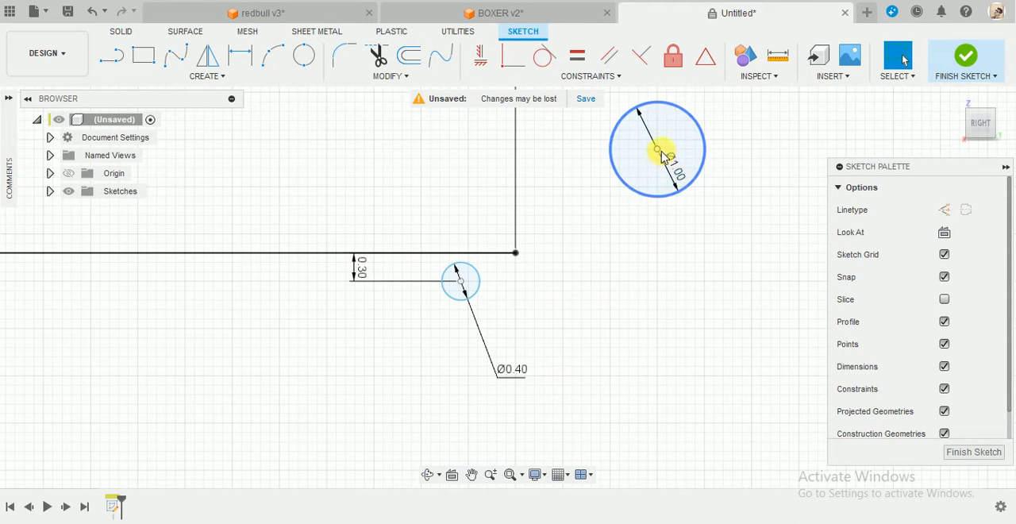
Shift the 1 mm circle slightly farther outward and dimension its center 1.2 mm above the 20 mm line.
left_click_drag(661, 149, 680, 149)
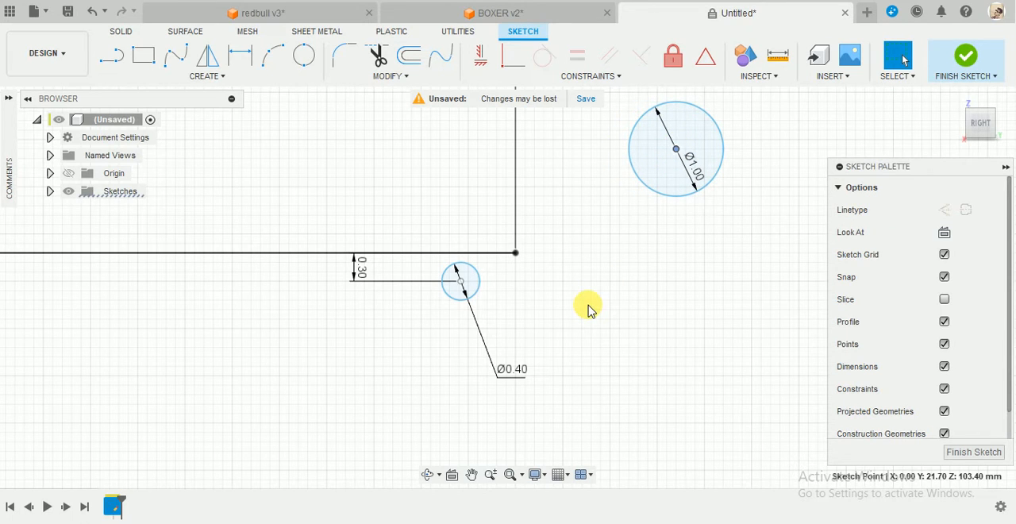
key("d")
left_click(439, 253)
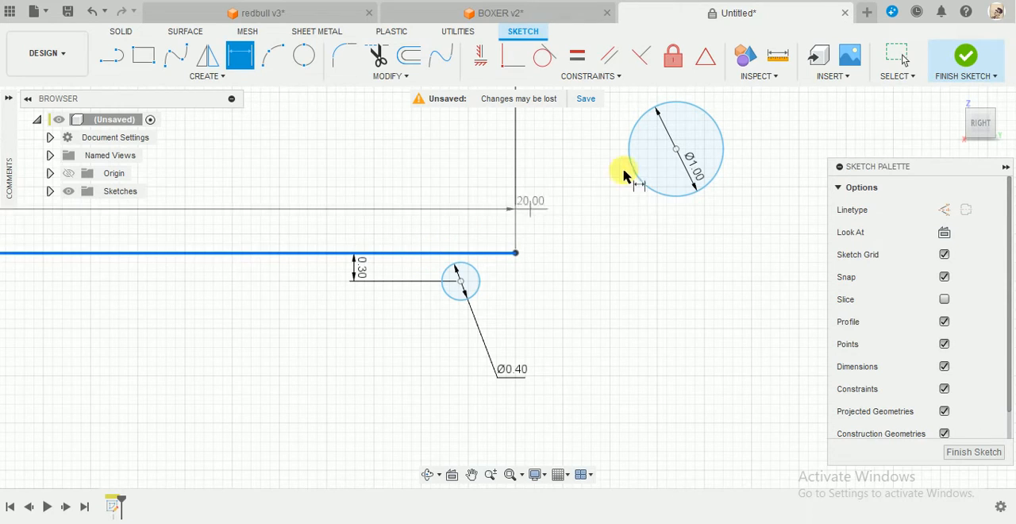
left_click(676, 149)
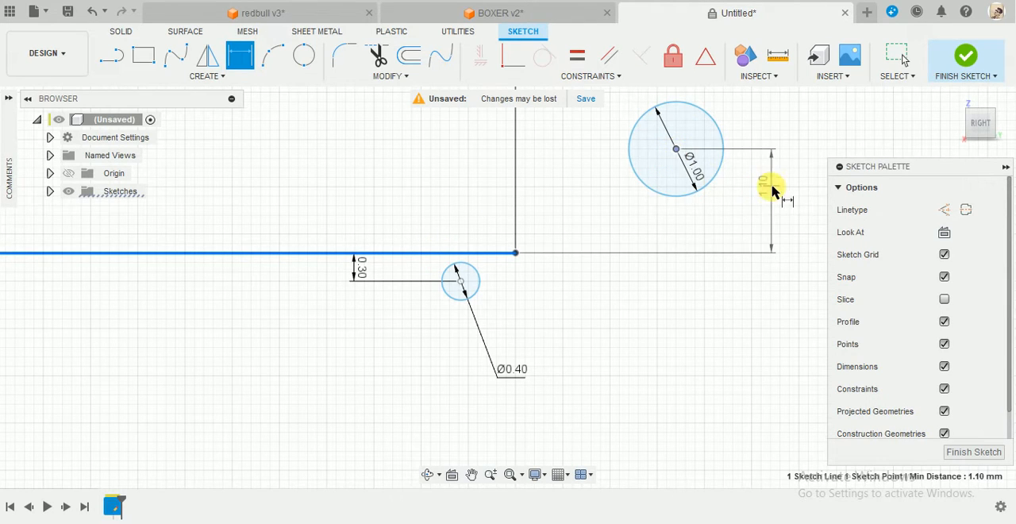
left_click(771, 190)
type("1")
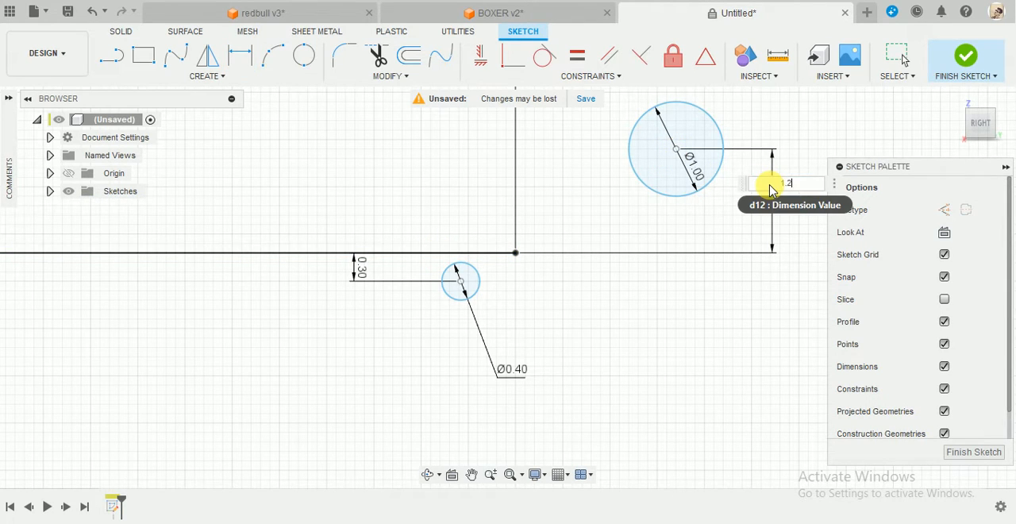
type(".2")
key("Return")
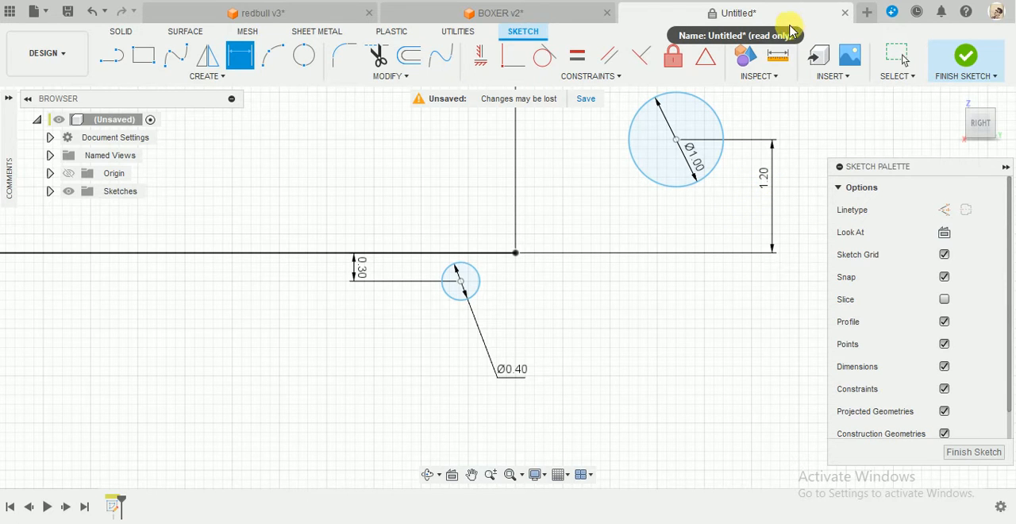
Extend the separate vertical line below the 20 mm line's free end by raising its upper endpoint.
scroll(672, 294, "down", 10)
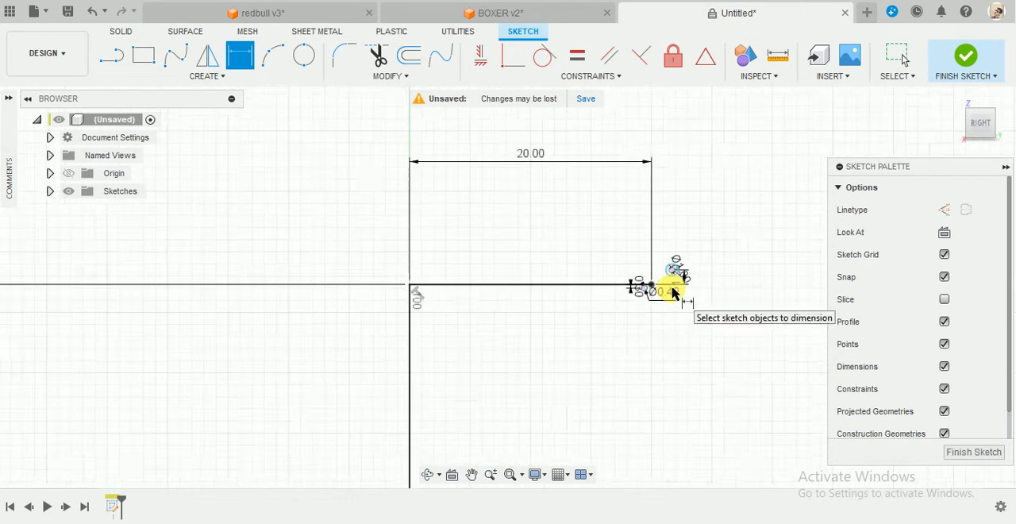
scroll(680, 384, "down", 3)
scroll(696, 333, "up", 12)
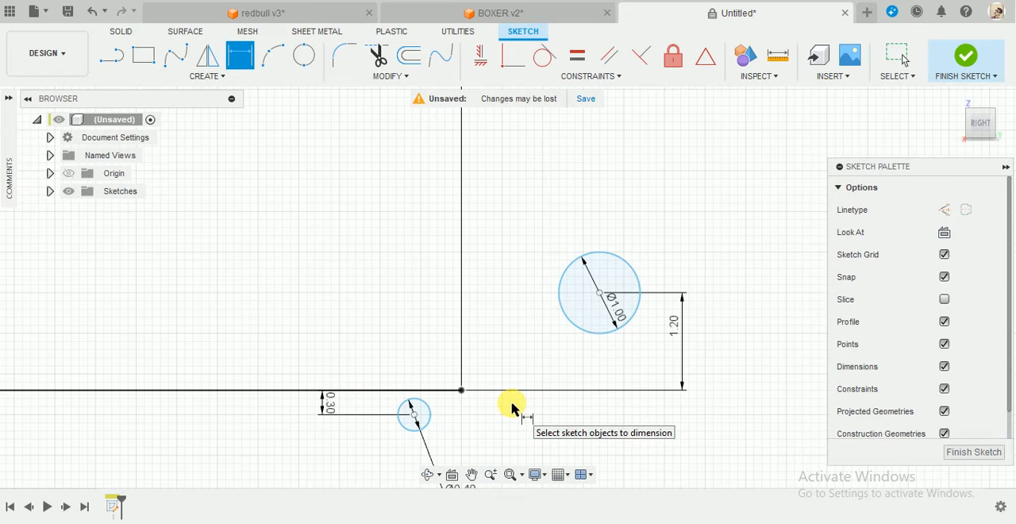
scroll(512, 409, "up", 2)
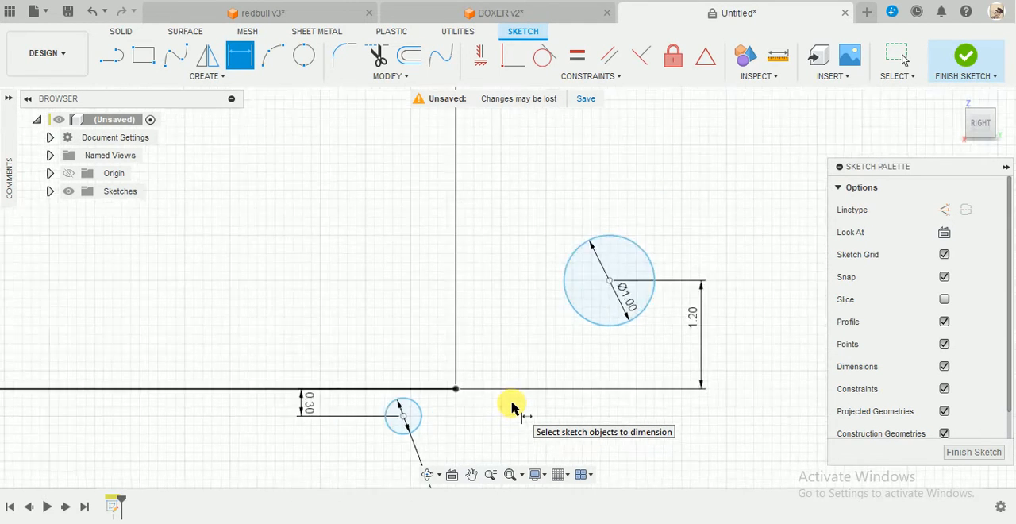
scroll(512, 408, "down", 4)
scroll(641, 444, "down", 3)
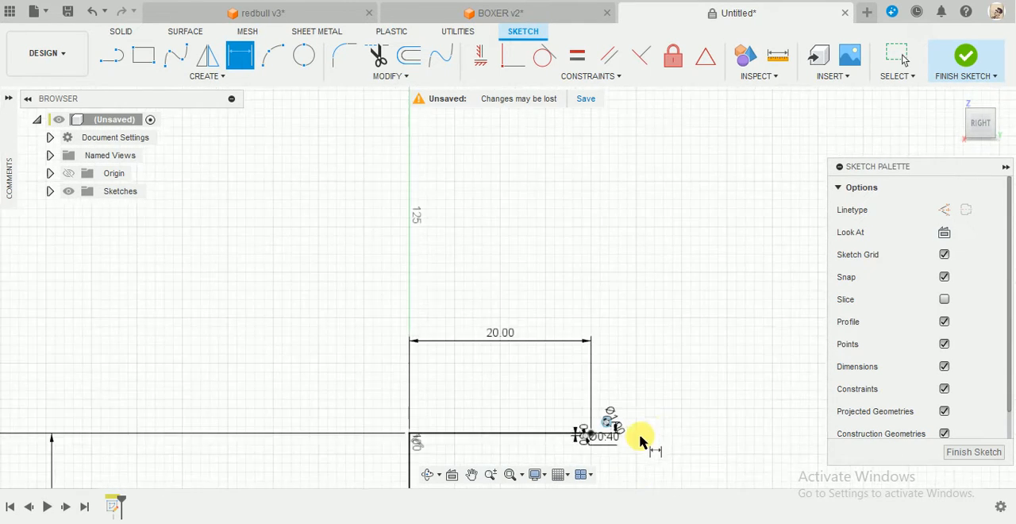
middle_click_drag(649, 431, 623, 235)
key("Escape")
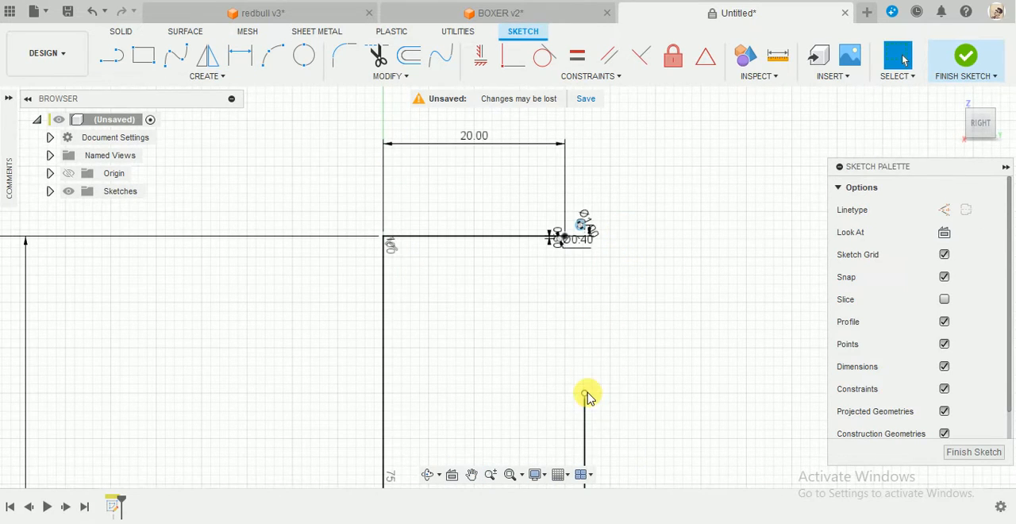
mouse_move(585, 391)
left_mouse_down()
mouse_move(585, 346)
mouse_move(597, 330)
left_mouse_up()
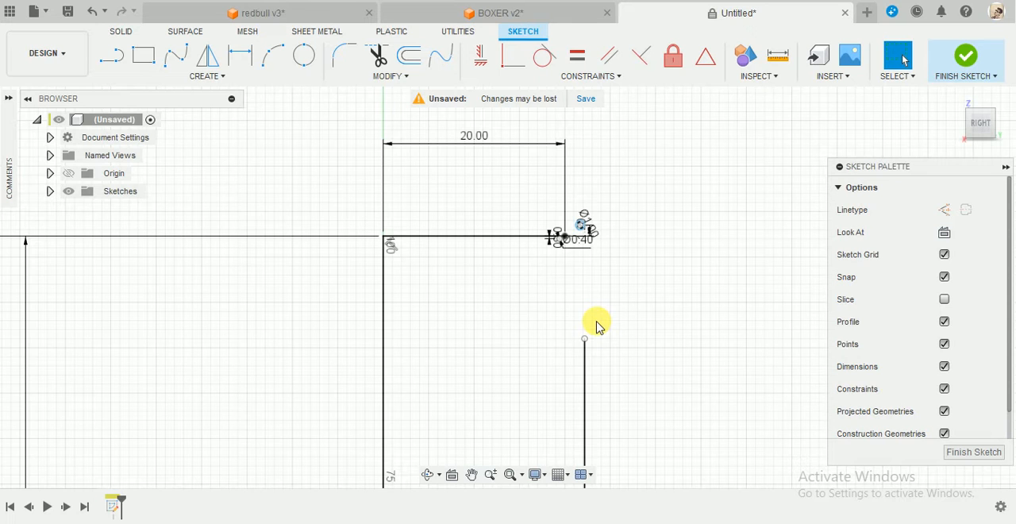
Draw a 1 mm diameter circle between the 20 mm line's free end and the vertical line's upper endpoint.
scroll(597, 325, "up", 3)
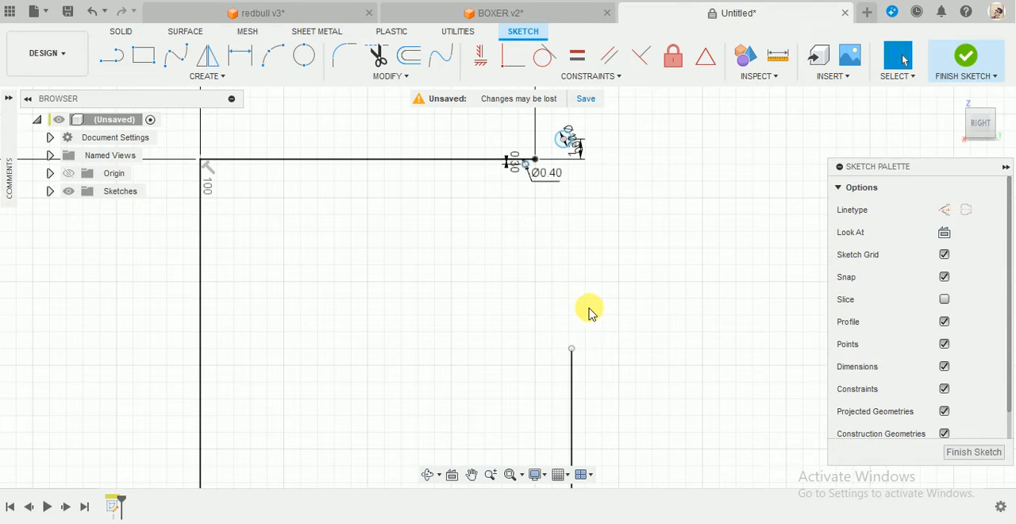
key("c")
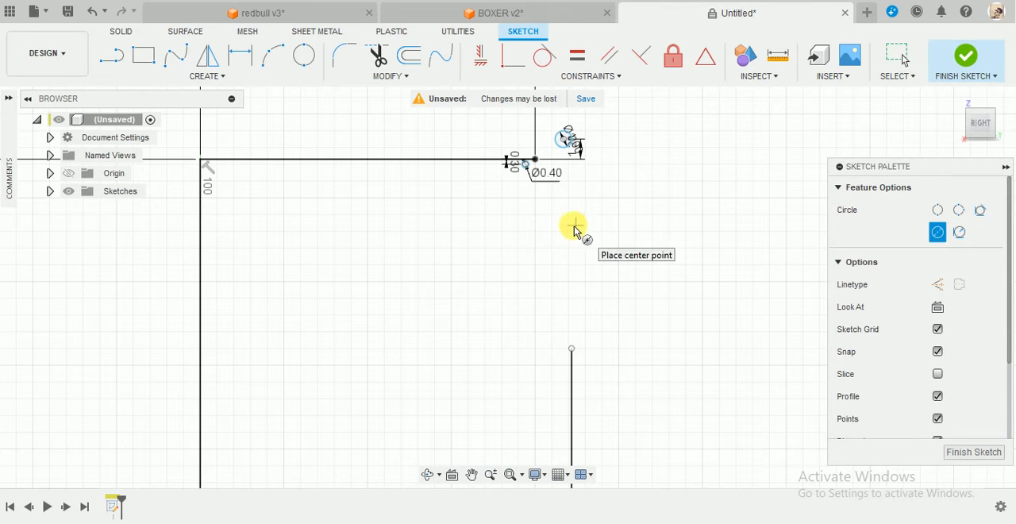
scroll(556, 258, "down", 2)
scroll(554, 259, "up", 3)
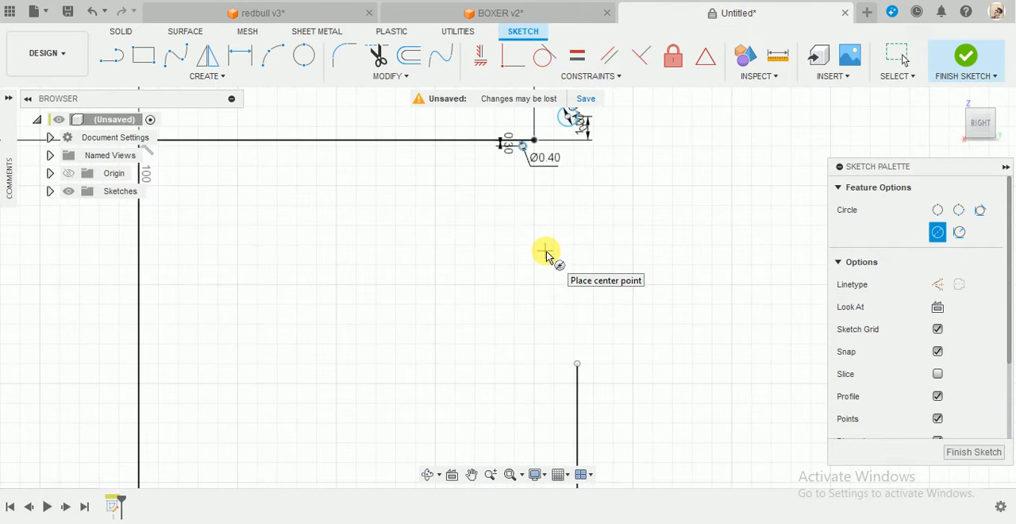
left_click(547, 261)
key("Escape")
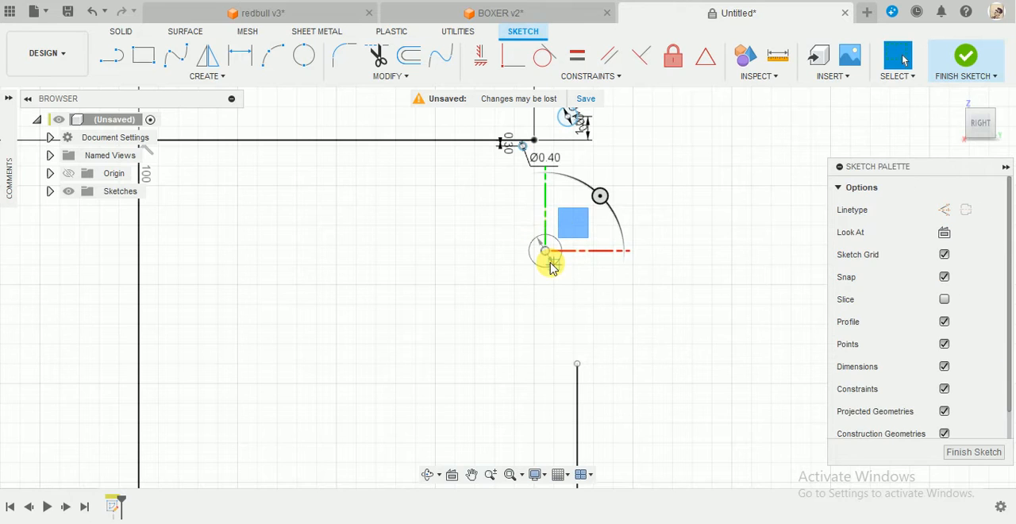
Draw a 1.7 mm diameter circle just above the lower 1 mm circle.
scroll(578, 190, "up", 3)
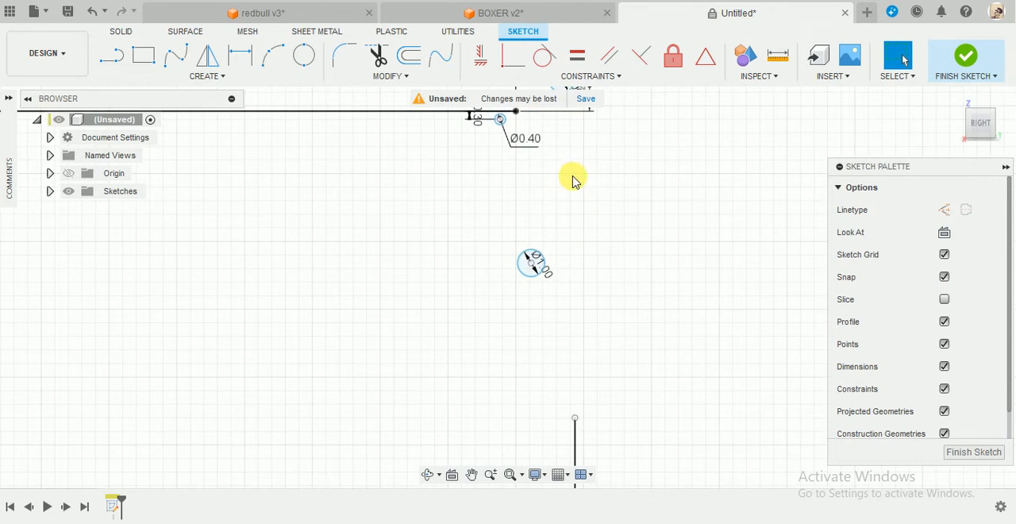
key("c")
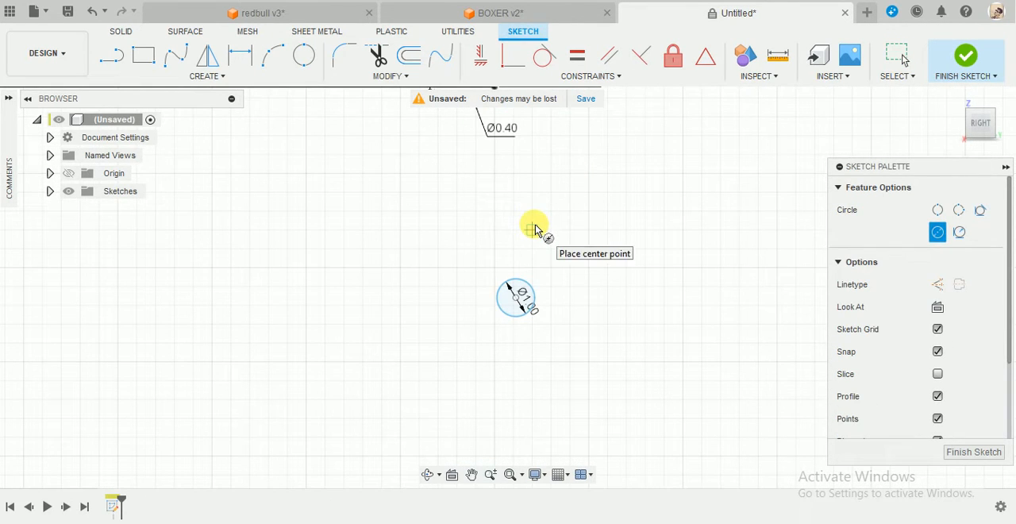
left_click(531, 230)
type("1.7")
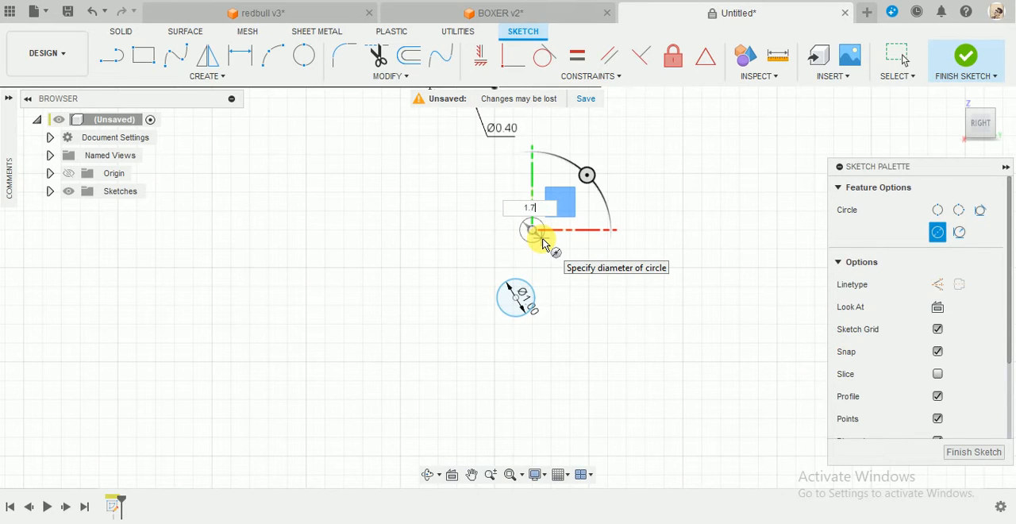
key("Return")
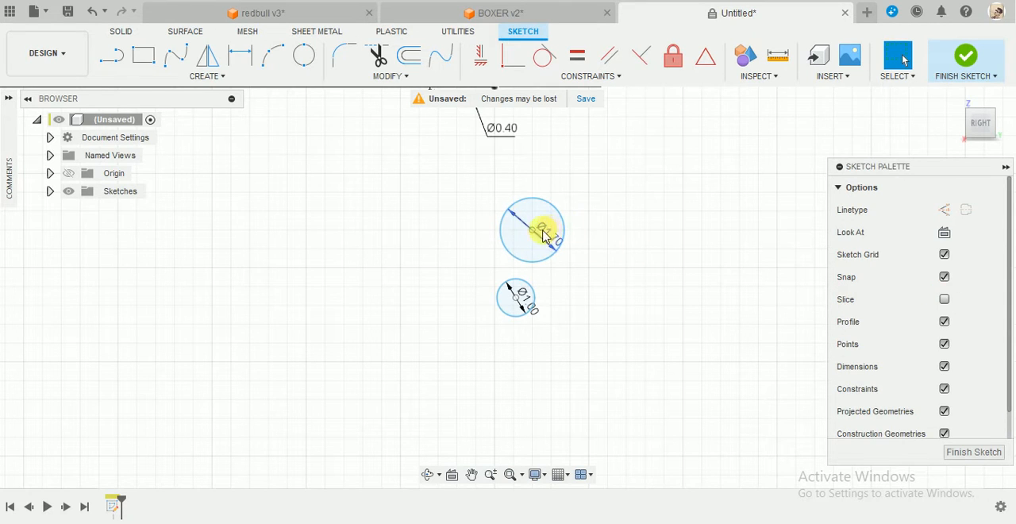
Move the 1.7 mm and lower 1 mm diameter labels outside their circles, and raise the vertical line's upper endpoint further.
left_click_drag(543, 236, 454, 238)
left_click_drag(518, 298, 446, 327)
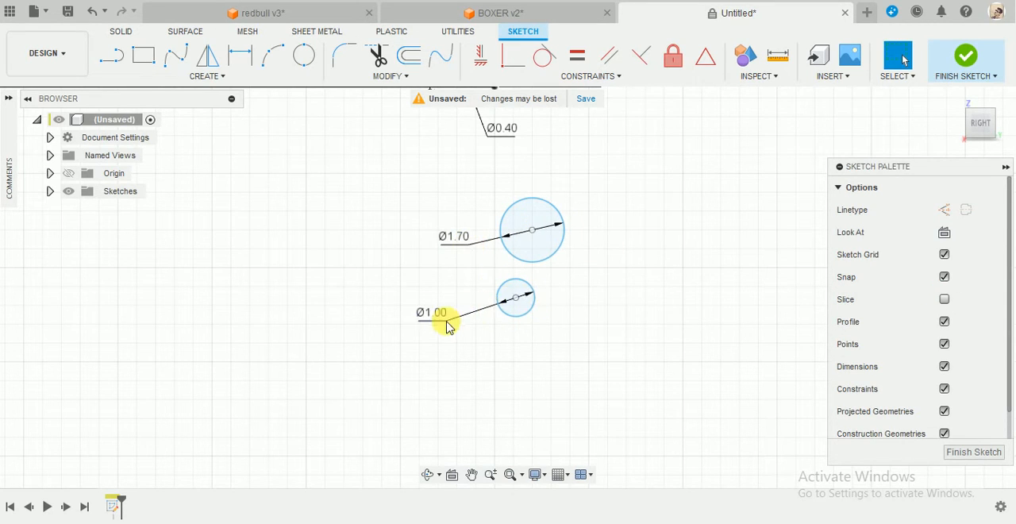
scroll(617, 324, "down", 2)
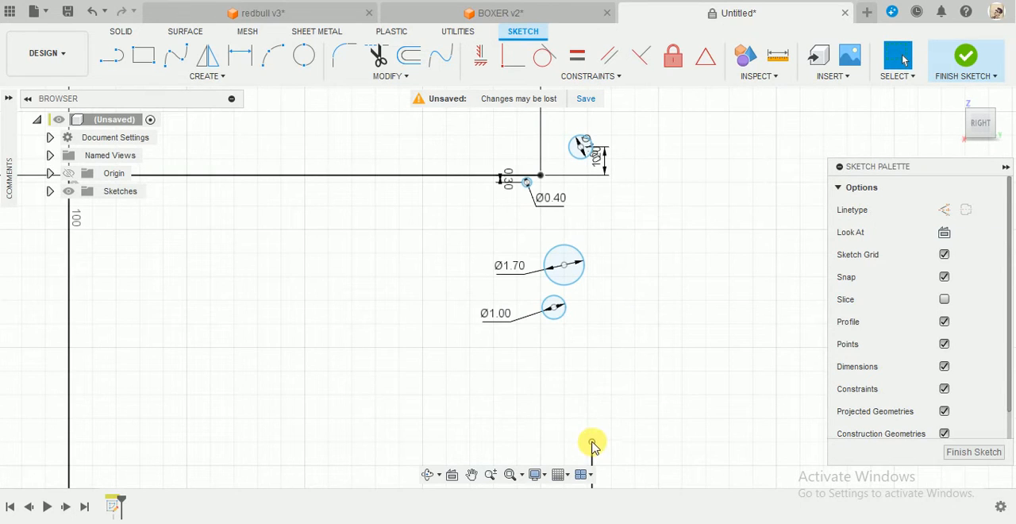
left_click_drag(591, 444, 591, 408)
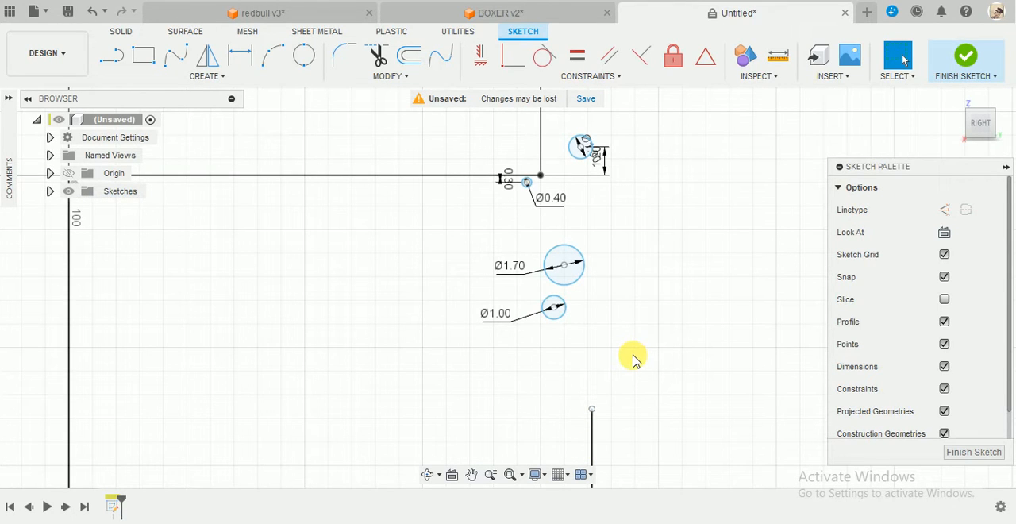
Dimension the vertical distance from the 20 mm line to the 1.7 mm circle's center as 2.5 mm.
key("d")
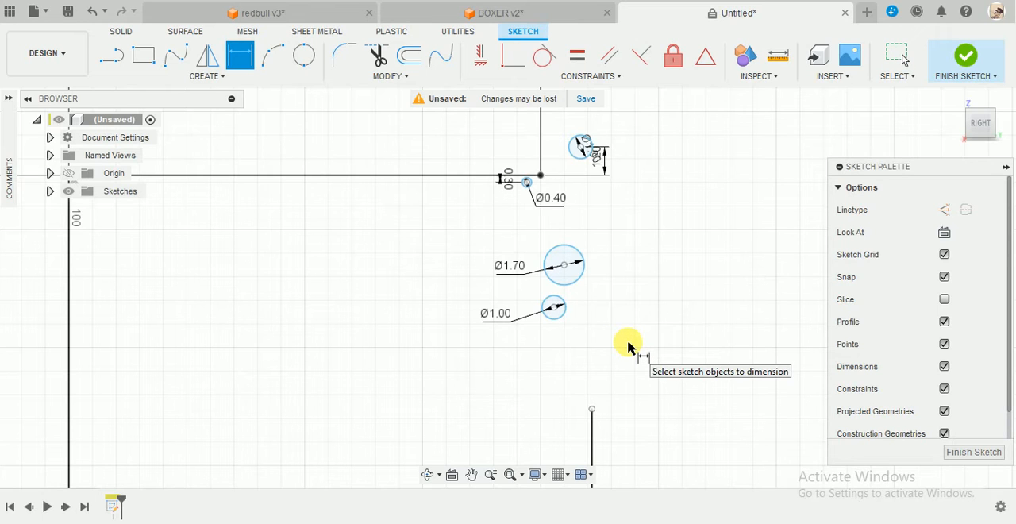
left_click(478, 175)
left_click(566, 270)
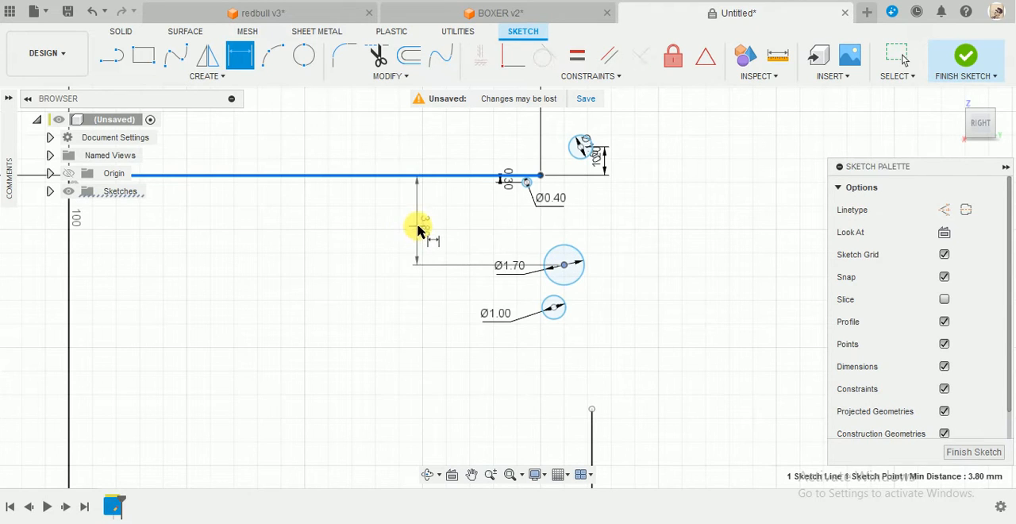
left_click(417, 223)
type("2")
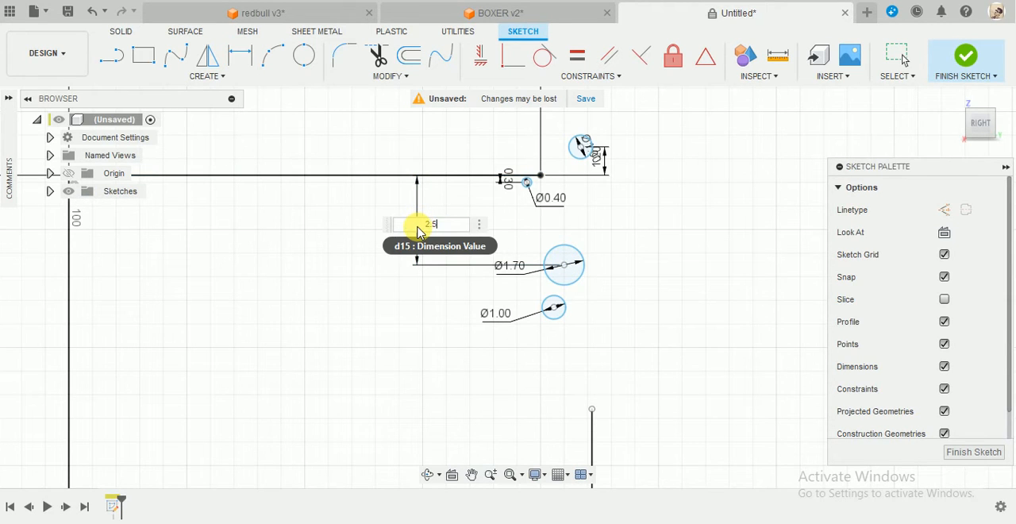
type(".5")
key("Return")
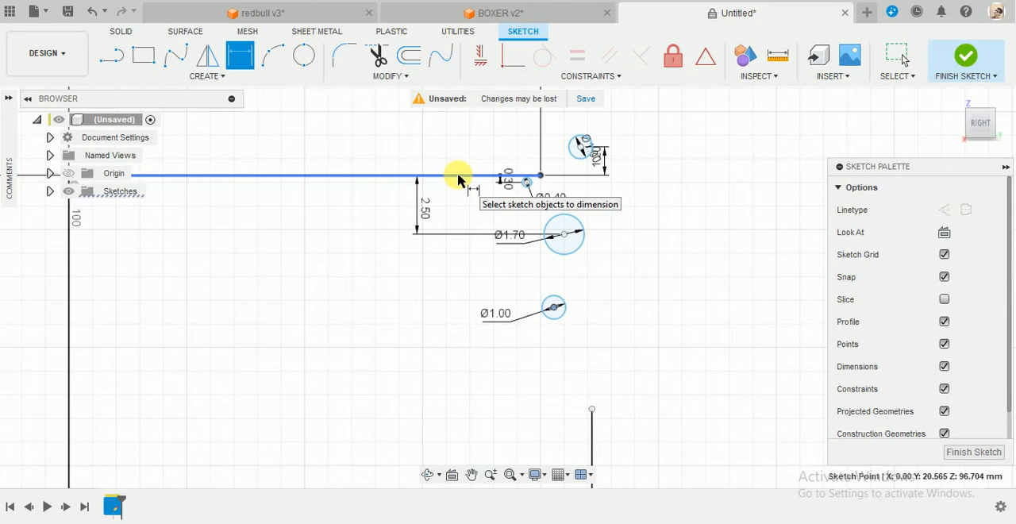
Dimension the vertical distance from the 20 mm line to the lower 1 mm circle's center as 3.85 mm.
left_click(458, 180)
left_click(352, 275)
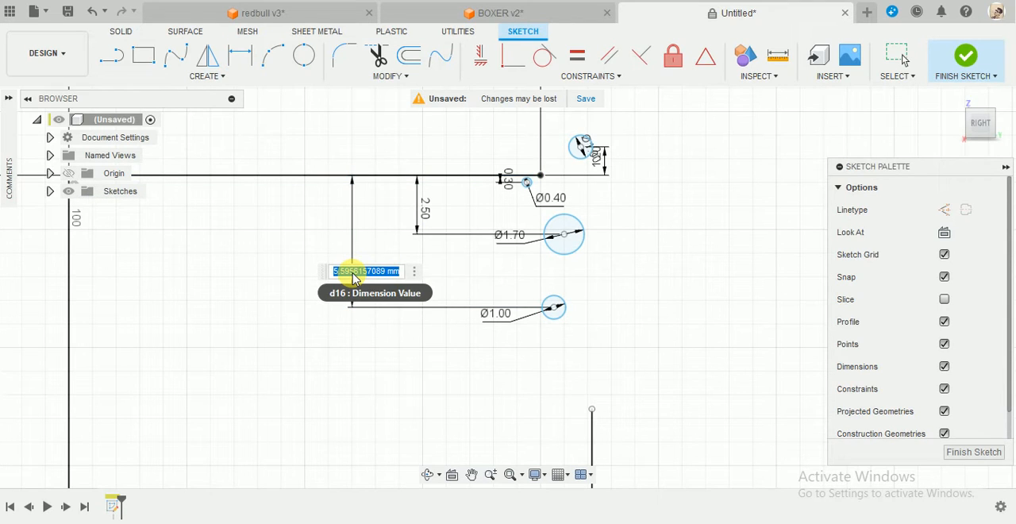
type("3.85")
key("Return")
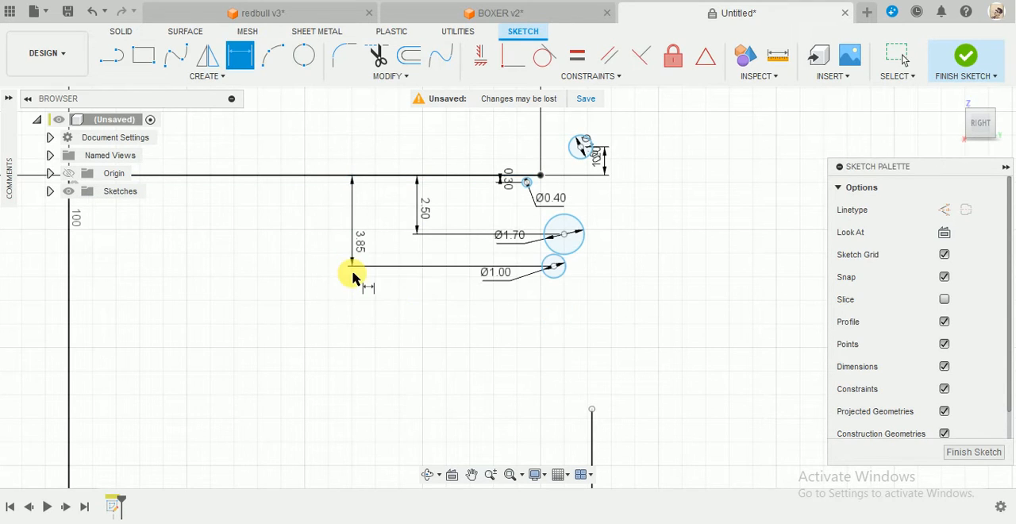
left_click(591, 410)
left_click(457, 176)
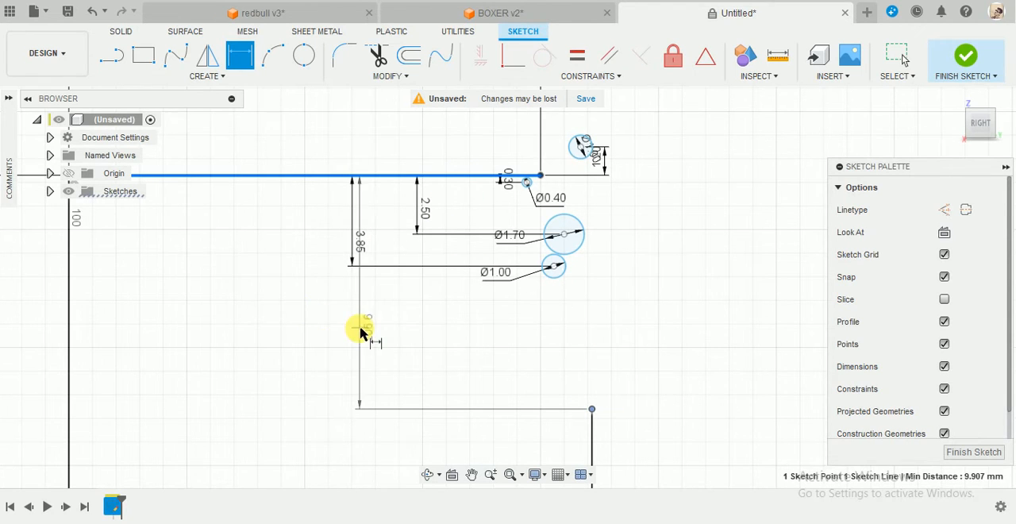
key("Escape")
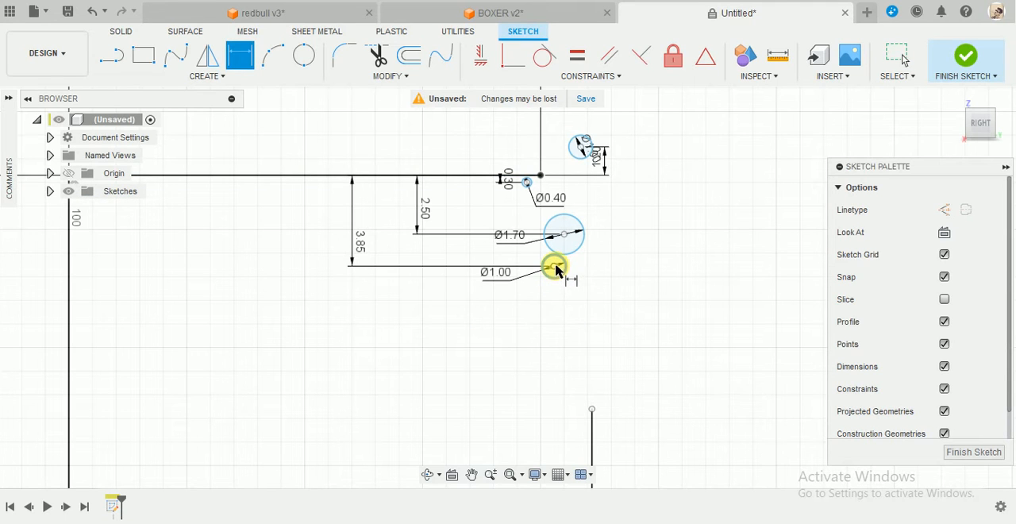
Dimension the vertical distance from the lower 1 mm circle's center to the vertical line's upper endpoint as 7 mm.
left_click(554, 268)
left_click(592, 410)
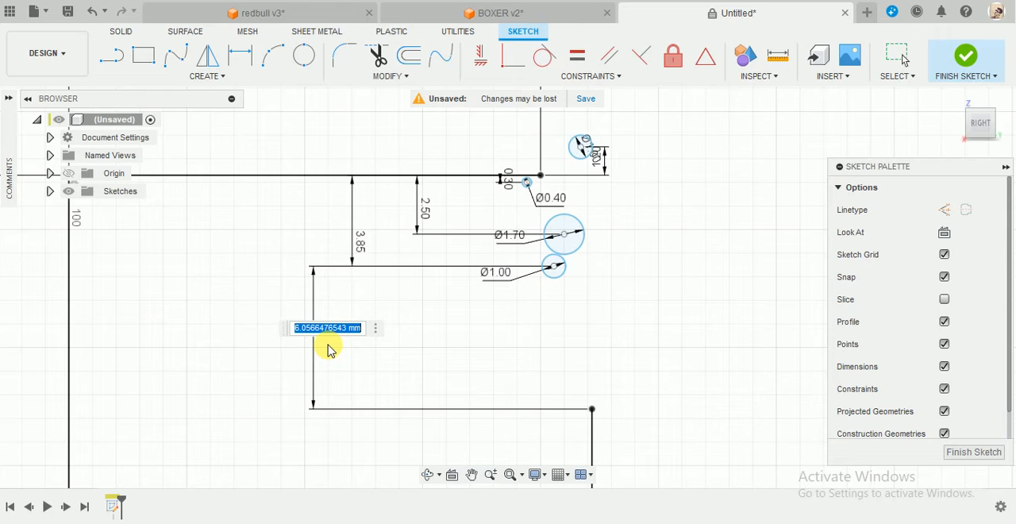
key("Return")
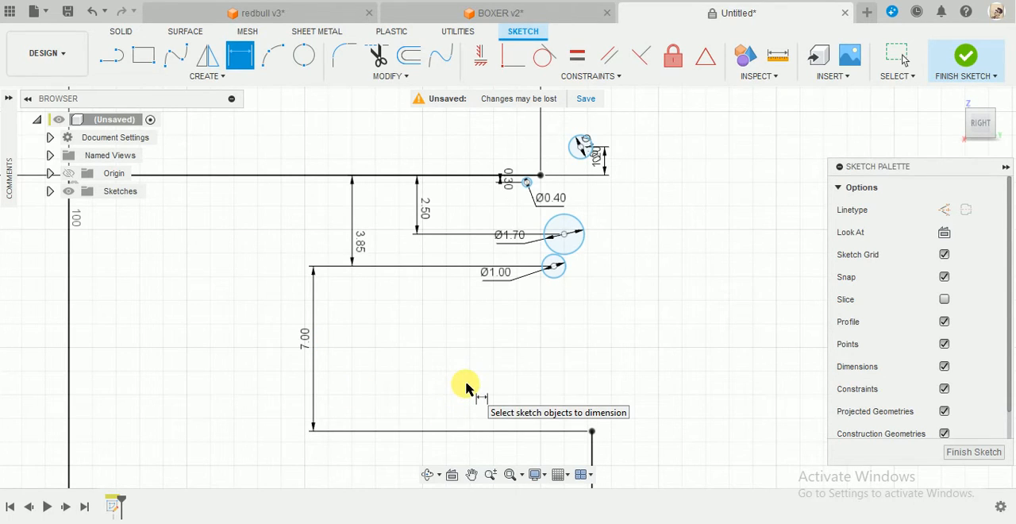
key("Escape")
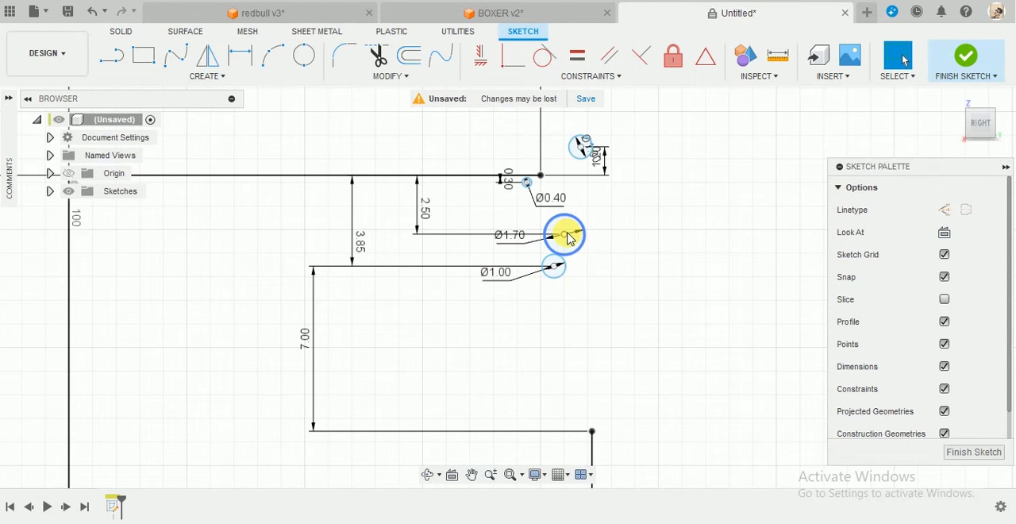
scroll(607, 151, "up", 3)
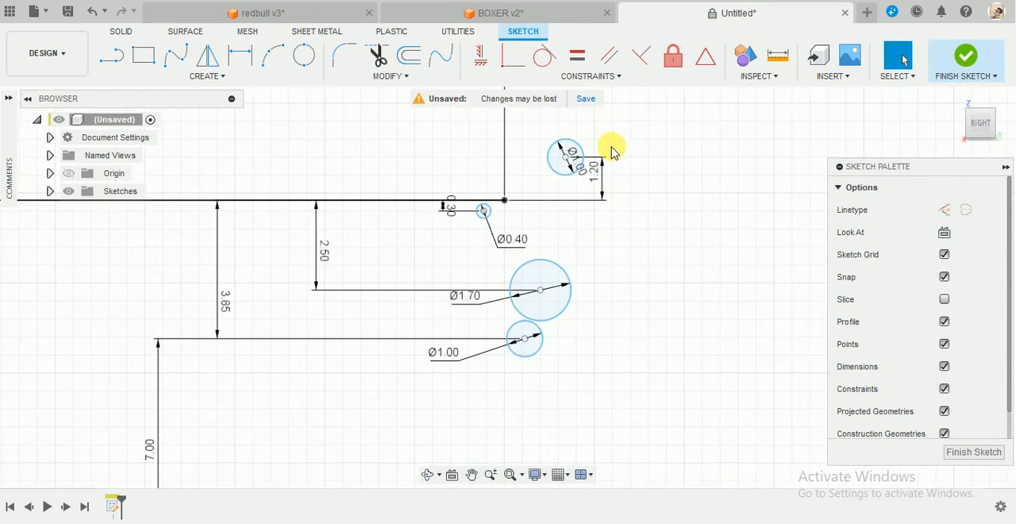
scroll(606, 211, "down", 2)
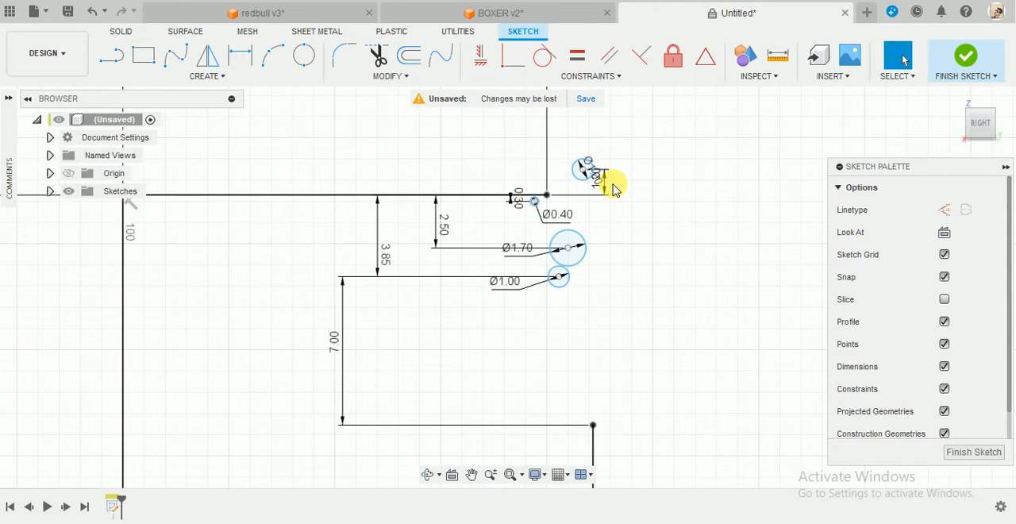
Draw a vertical construction line from the vertical line's upper endpoint to above the upper 1 mm circle.
scroll(615, 191, "up", 2)
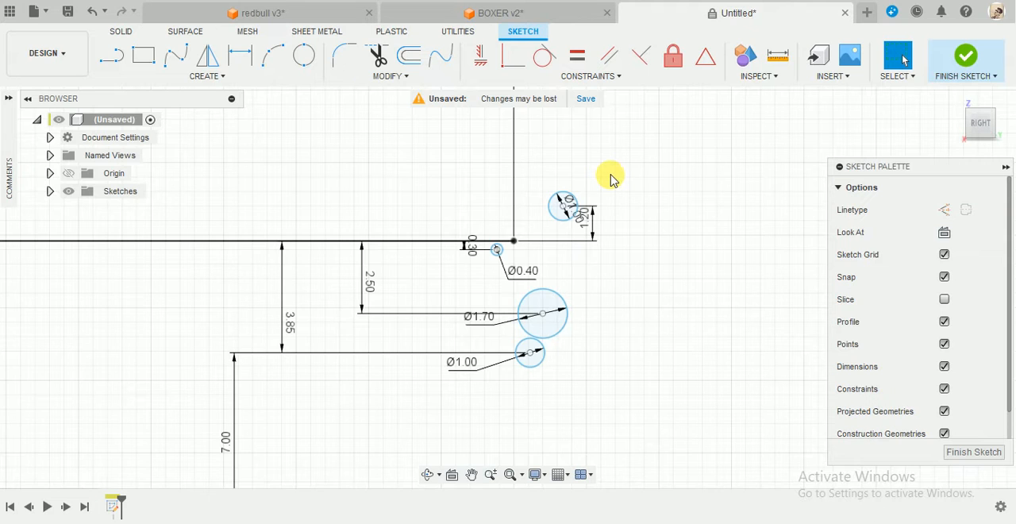
scroll(610, 178, "down", 4)
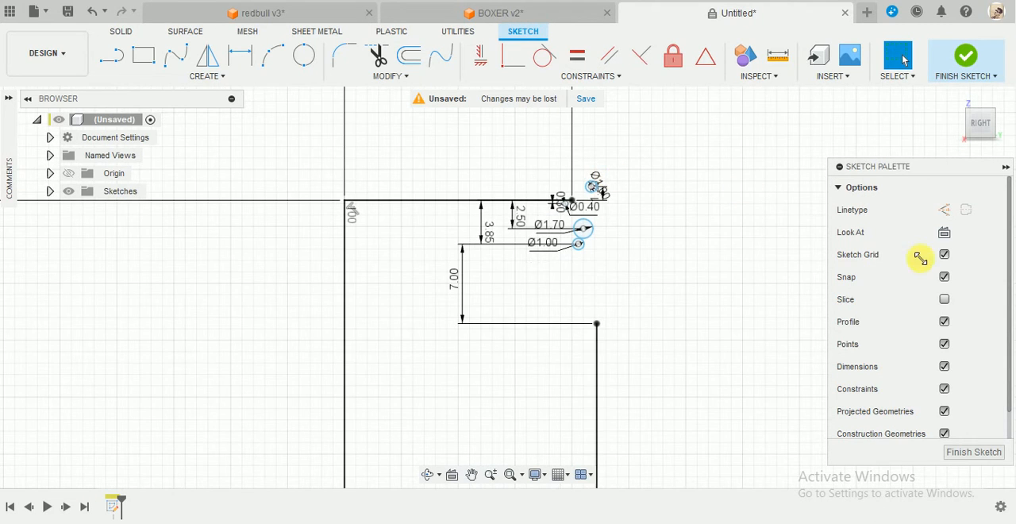
left_click(951, 220)
left_click(110, 55)
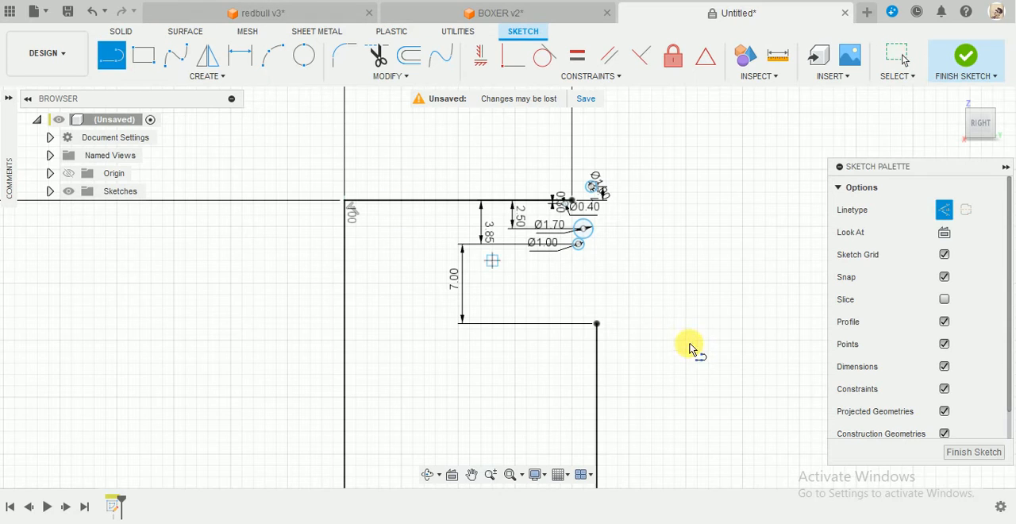
left_click(596, 324)
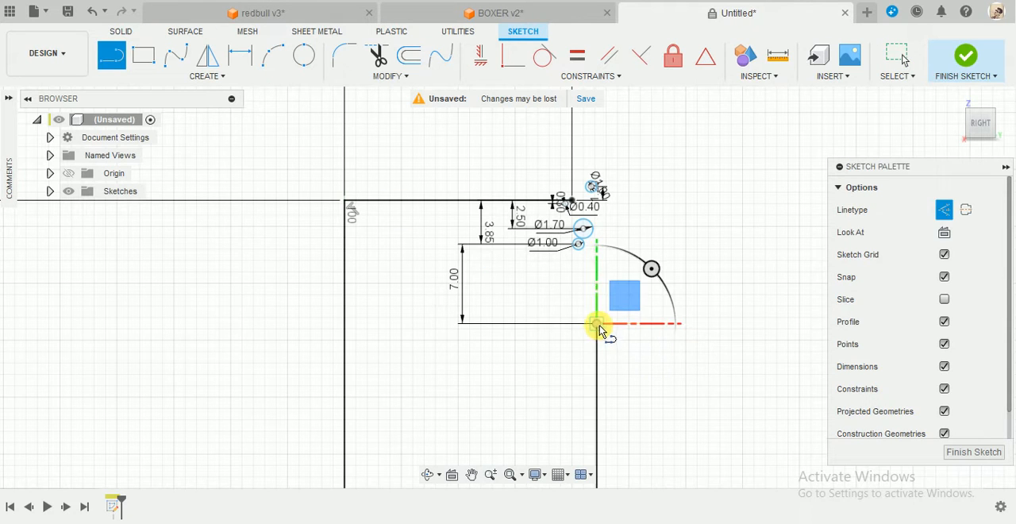
left_click(596, 115)
key("Escape")
scroll(601, 203, "down", 2)
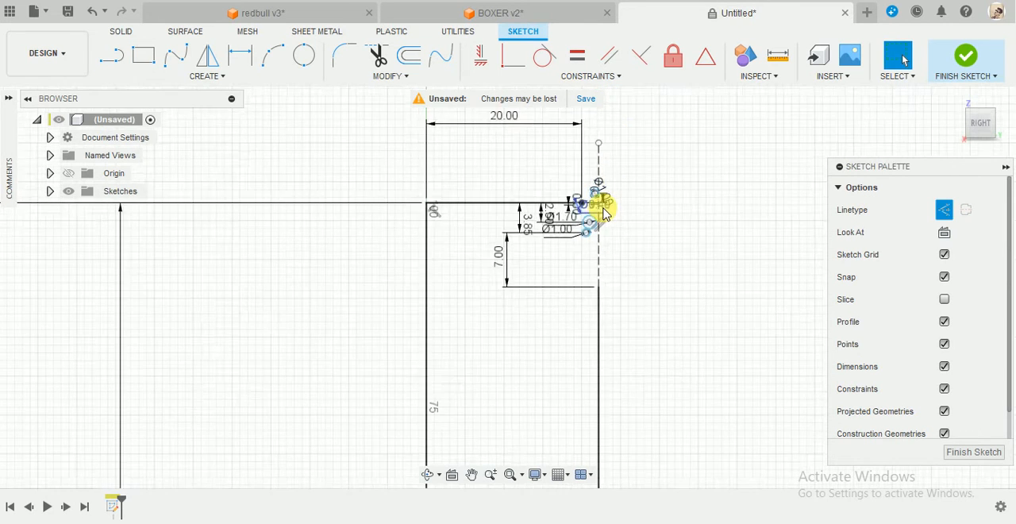
Make the 1.7 mm circle and the upper 1 mm circle tangent to the vertical construction line.
scroll(601, 205, "up", 5)
left_click(542, 61)
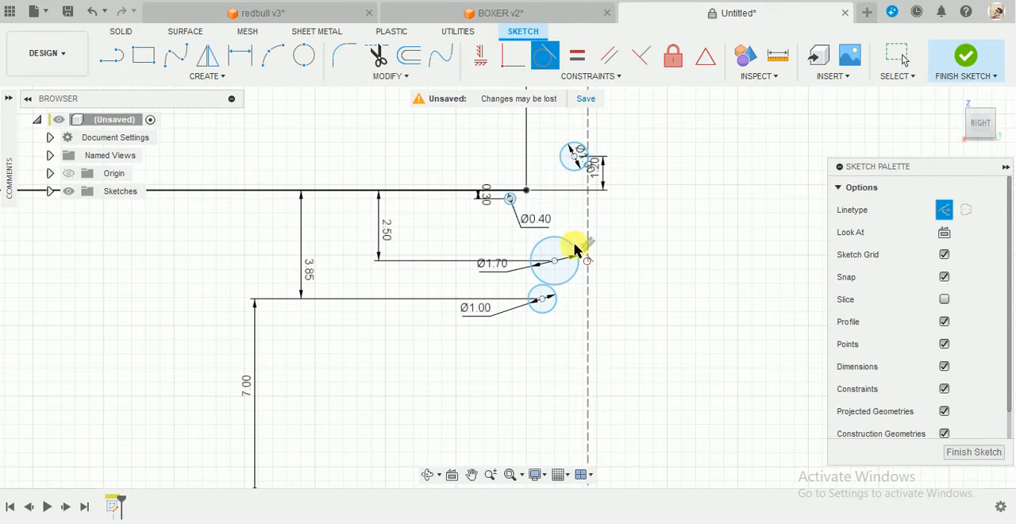
left_click(578, 260)
left_click(588, 285)
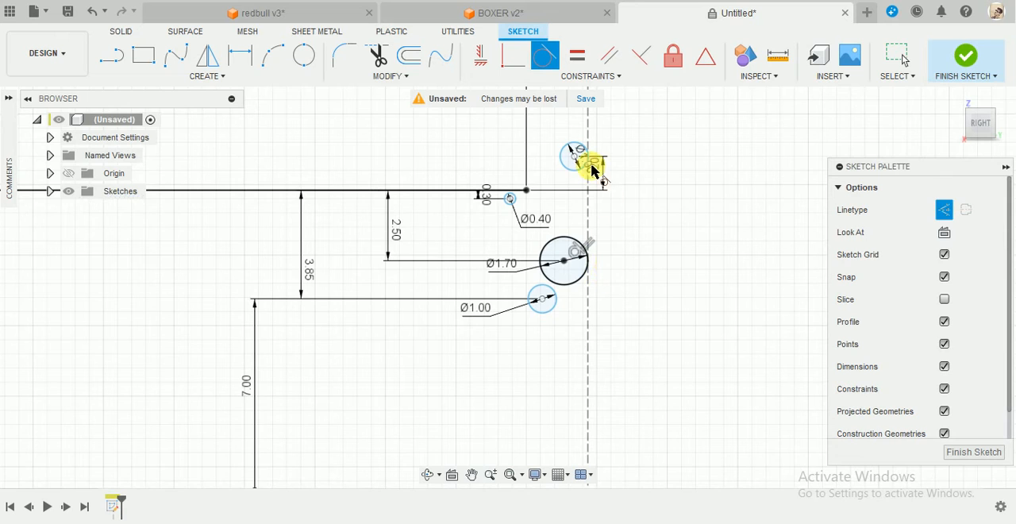
scroll(589, 159, "up", 2)
scroll(587, 147, "up", 2)
left_click(585, 136)
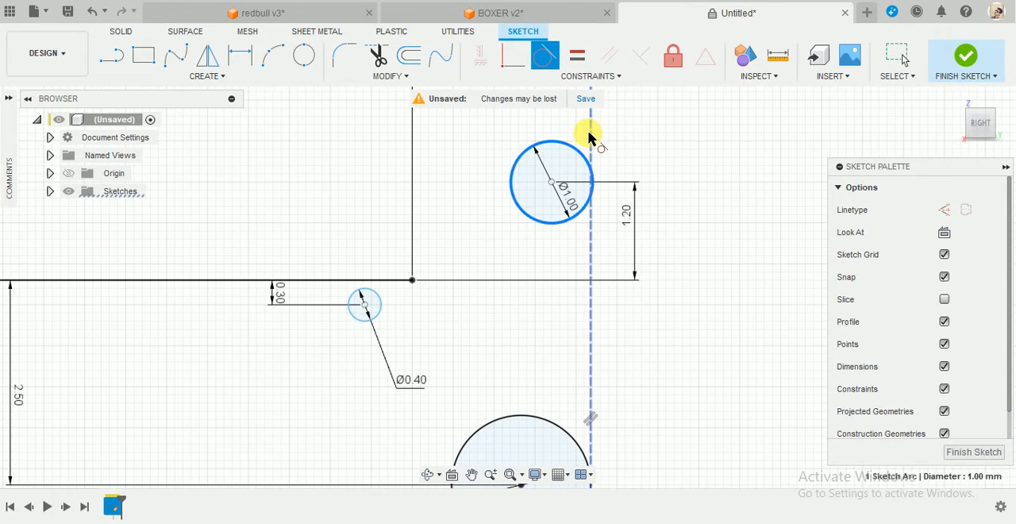
left_click(585, 136)
Make the lower 1 mm circle tangent to the 1.7 mm circle.
scroll(677, 250, "down", 4)
scroll(669, 428, "up", 3)
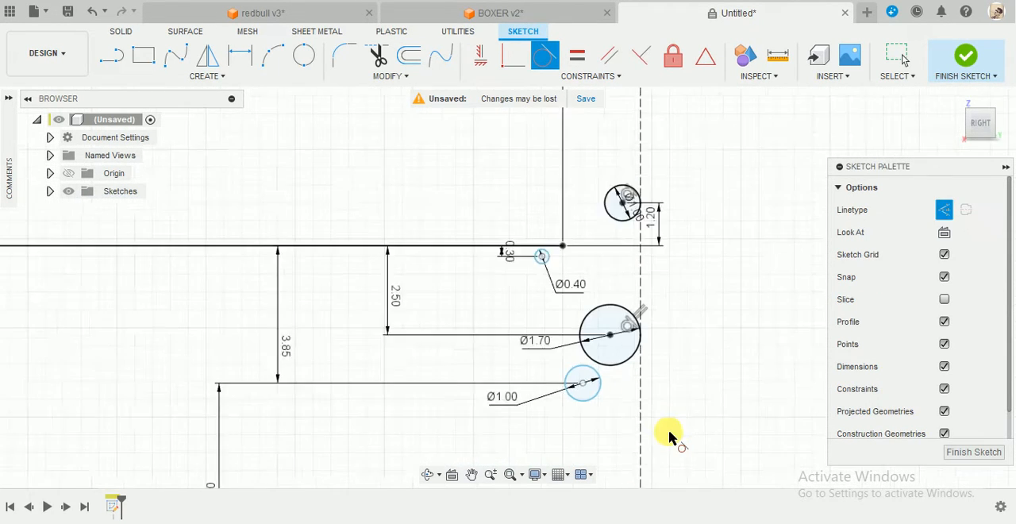
scroll(613, 382, "up", 2)
left_click(535, 327)
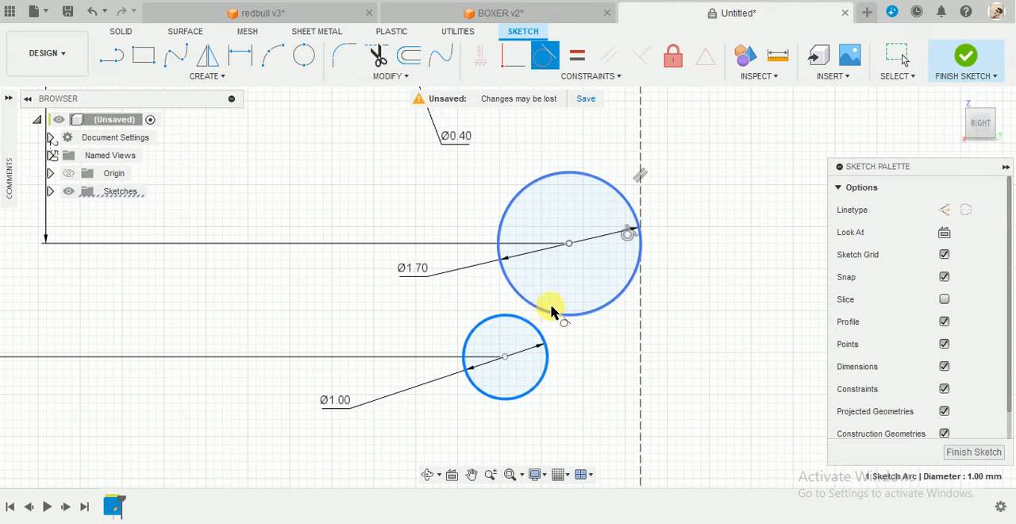
left_click(556, 313)
scroll(692, 302, "down", 6)
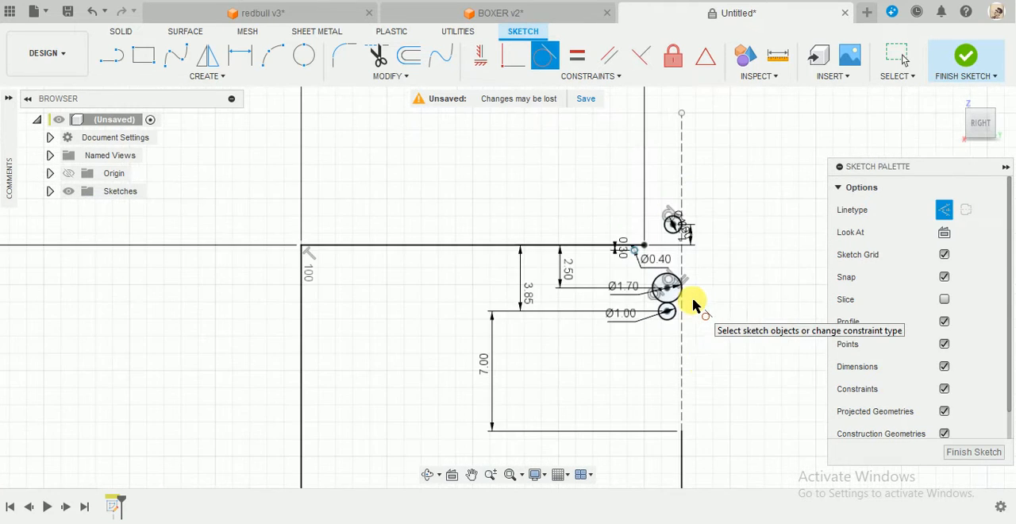
scroll(704, 369, "up", 2)
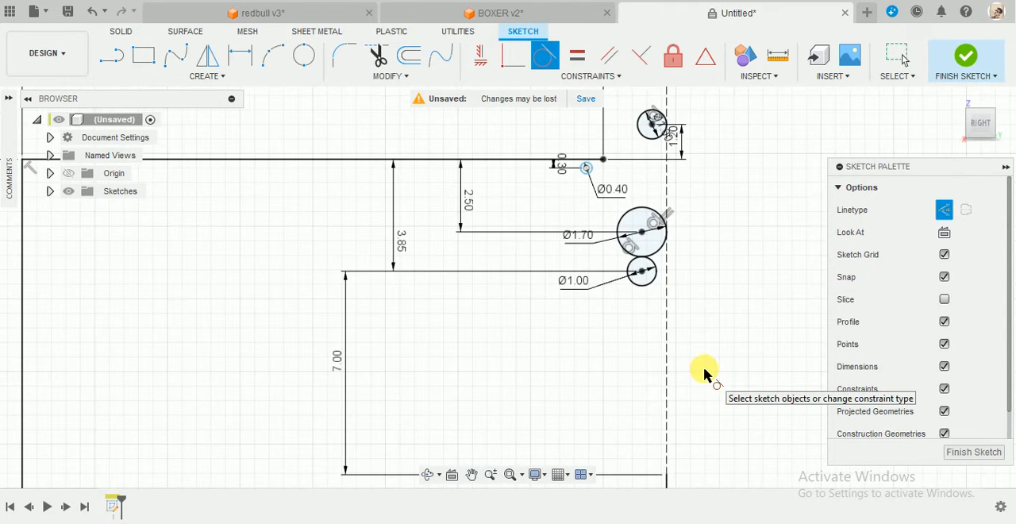
key("Escape")
Move the 0.4 mm circle horizontally closer to the end of the 20 mm line.
scroll(677, 191, "up", 2)
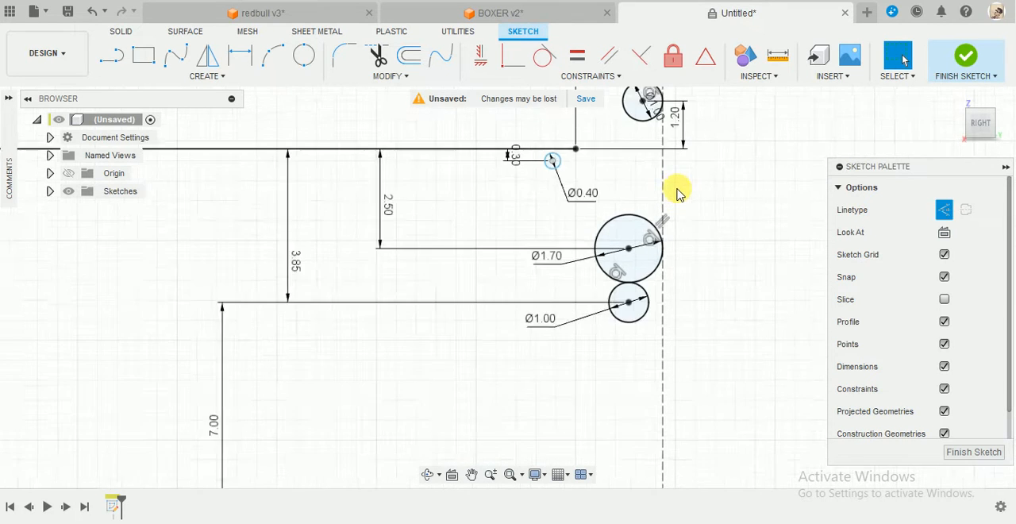
scroll(677, 190, "up", 1)
scroll(679, 251, "down", 2)
scroll(675, 126, "up", 4)
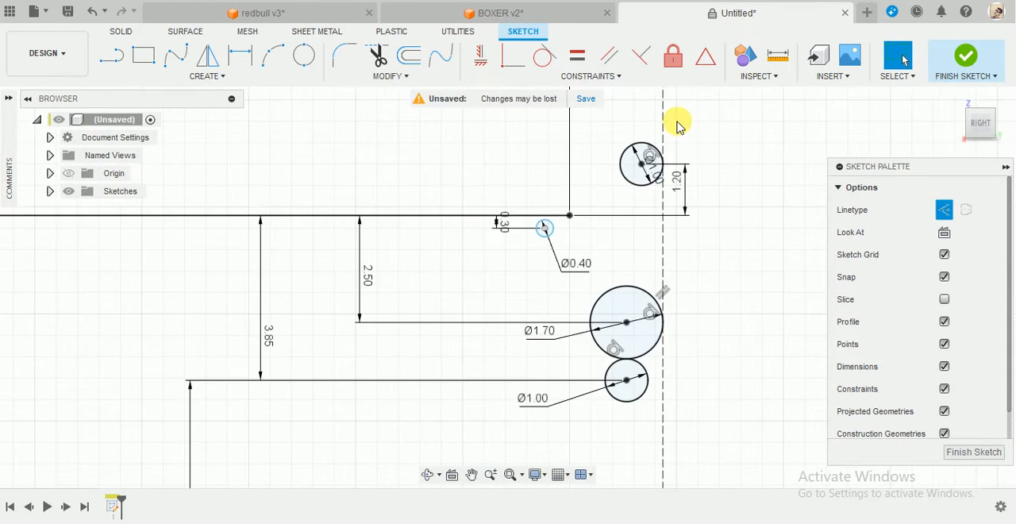
scroll(554, 197, "up", 2)
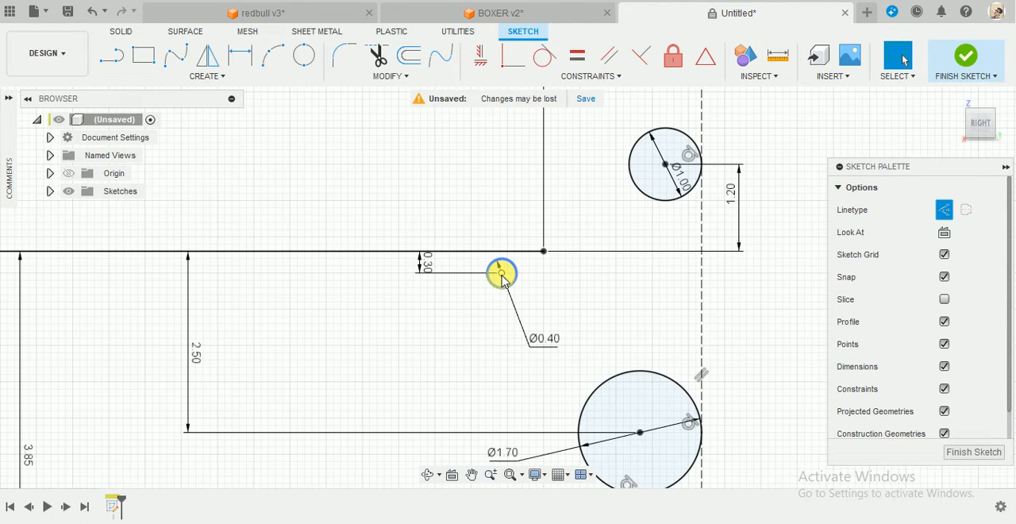
left_click_drag(501, 278, 521, 278)
scroll(516, 311, "down", 8)
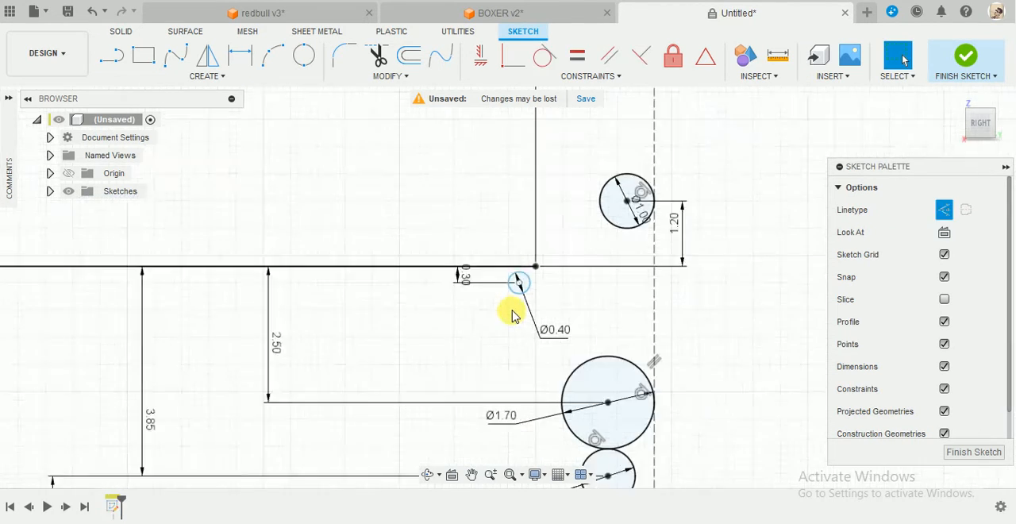
Draw a two-point fit spline from the vertical line's upper endpoint to the lower-left edge of the lower 1 mm circle.
mouse_move(607, 448)
middle_mouse_down()
mouse_move(617, 387)
mouse_move(619, 410)
middle_mouse_up()
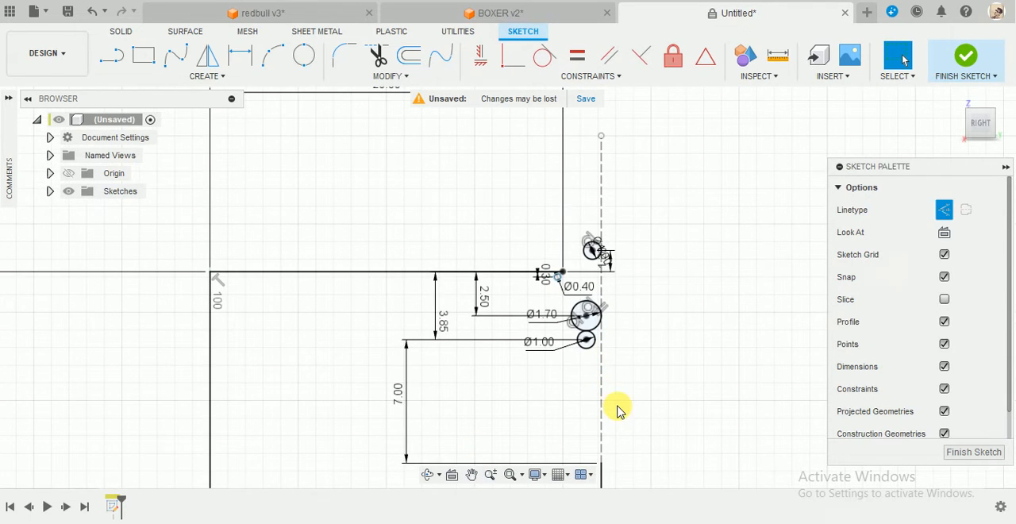
left_click(178, 57)
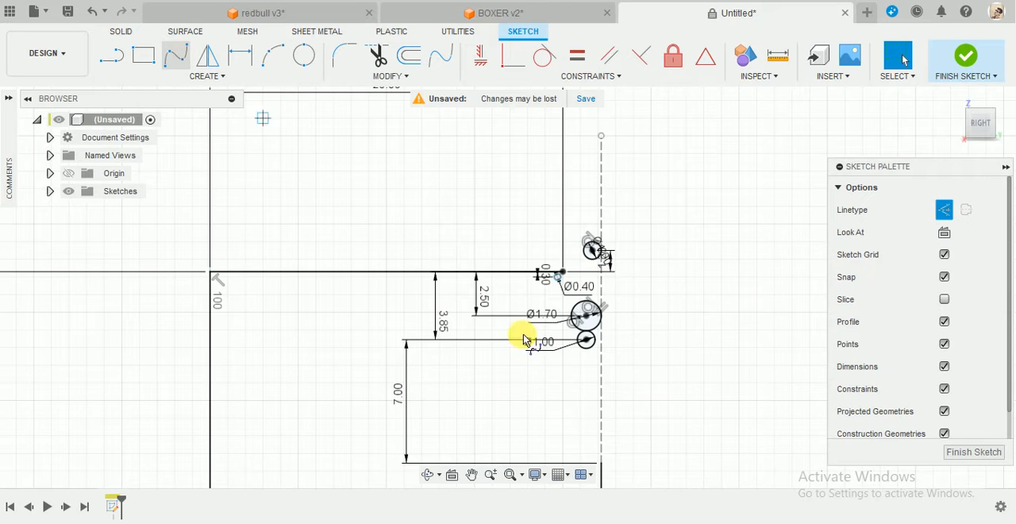
left_click(601, 463)
scroll(594, 362, "up", 5)
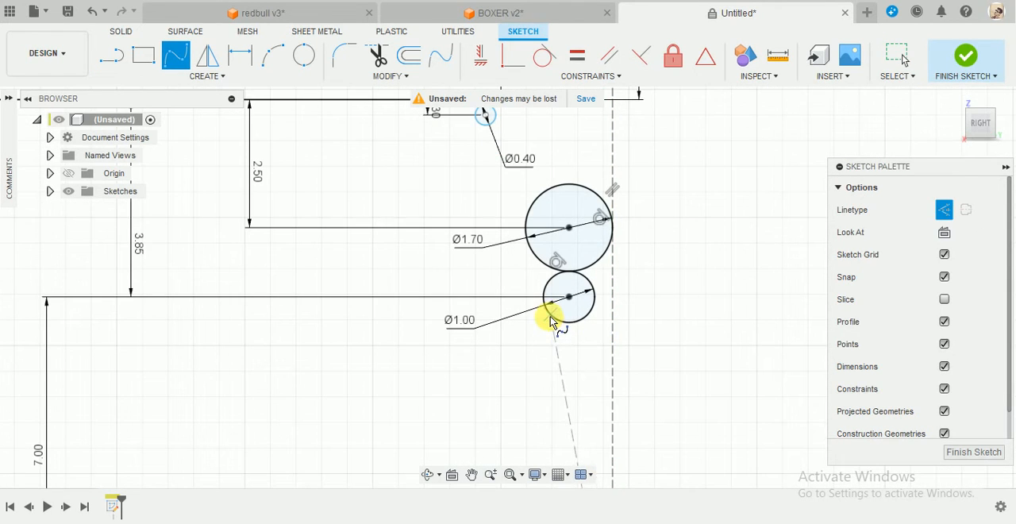
left_click(550, 315)
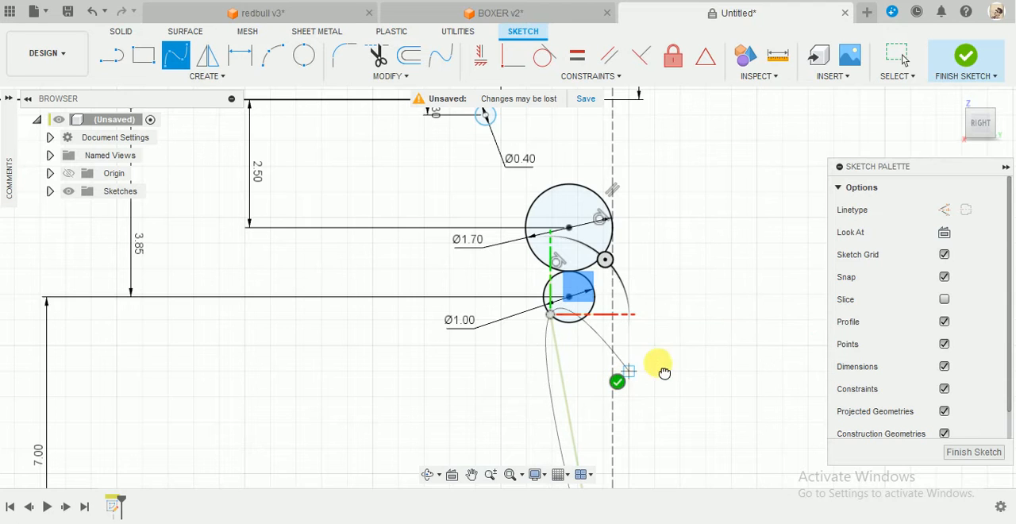
key("Return")
Make the spline tangent to the solid vertical line at their shared endpoint.
scroll(599, 365, "down", 6)
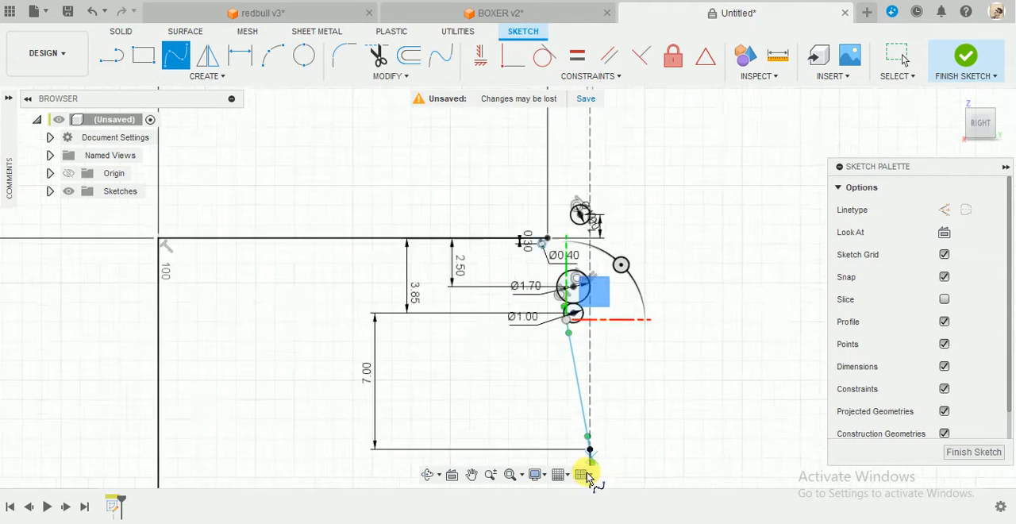
scroll(595, 477, "up", 5)
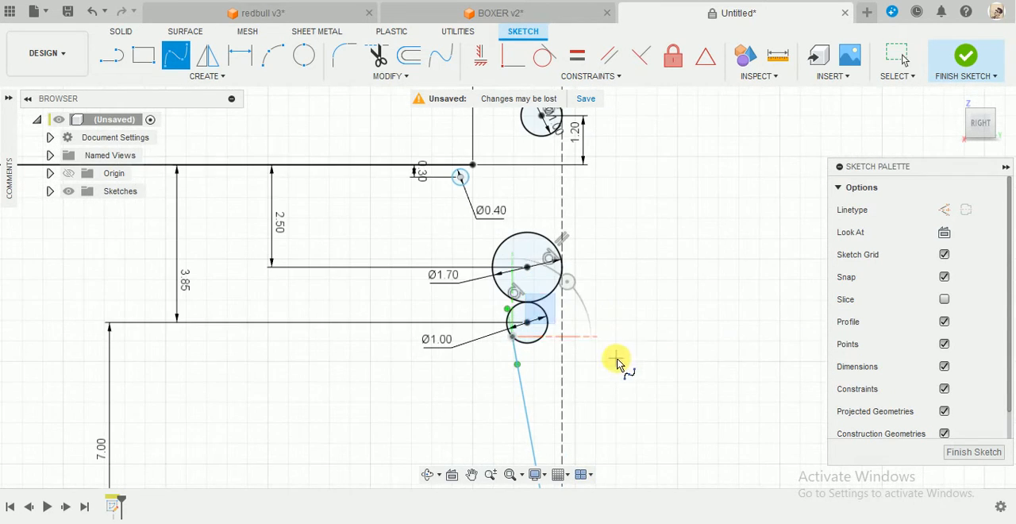
mouse_move(618, 364)
middle_mouse_down()
mouse_move(646, 288)
mouse_move(653, 181)
middle_mouse_up()
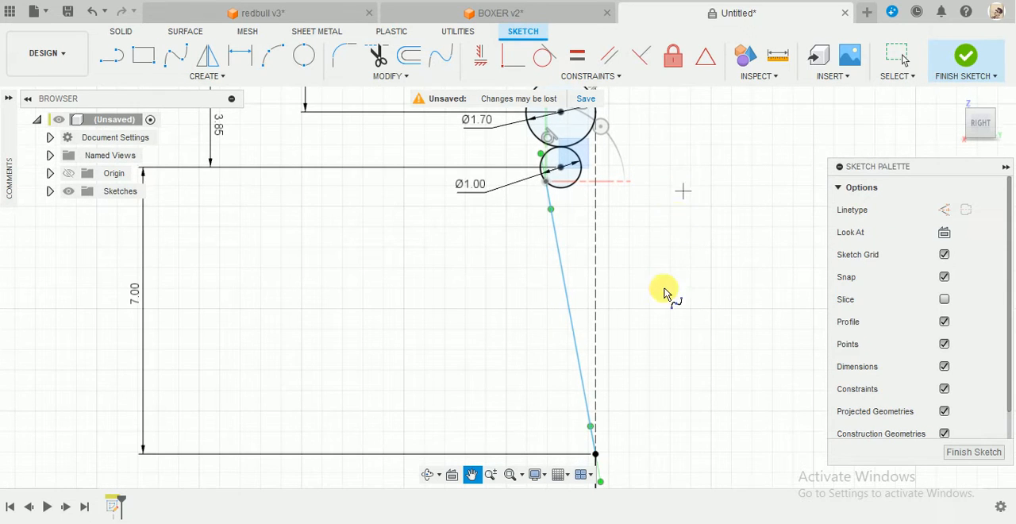
middle_click_drag(665, 294, 690, 179)
left_click(543, 56)
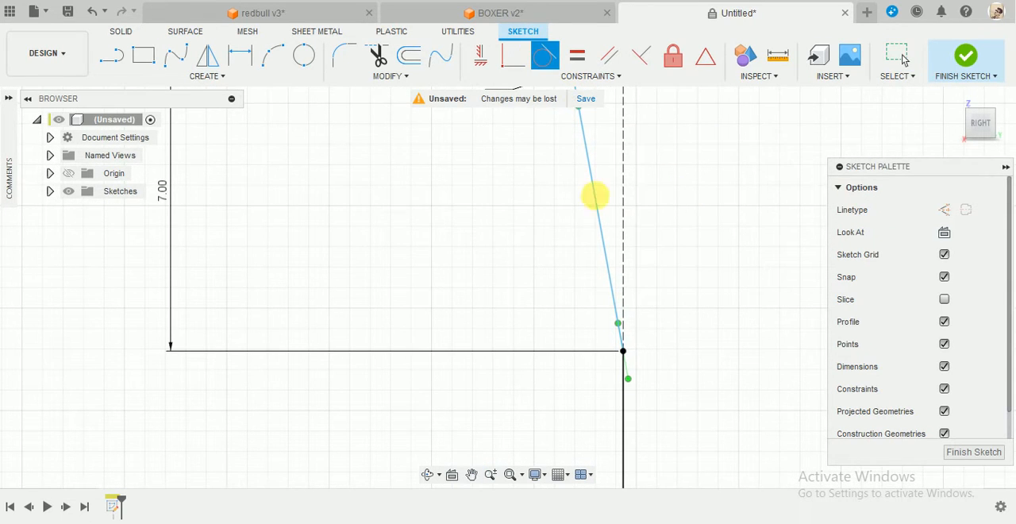
left_click(608, 267)
left_click(624, 424)
Make the spline's upper end tangent to the lower 1 mm circle.
scroll(680, 383, "down", 2)
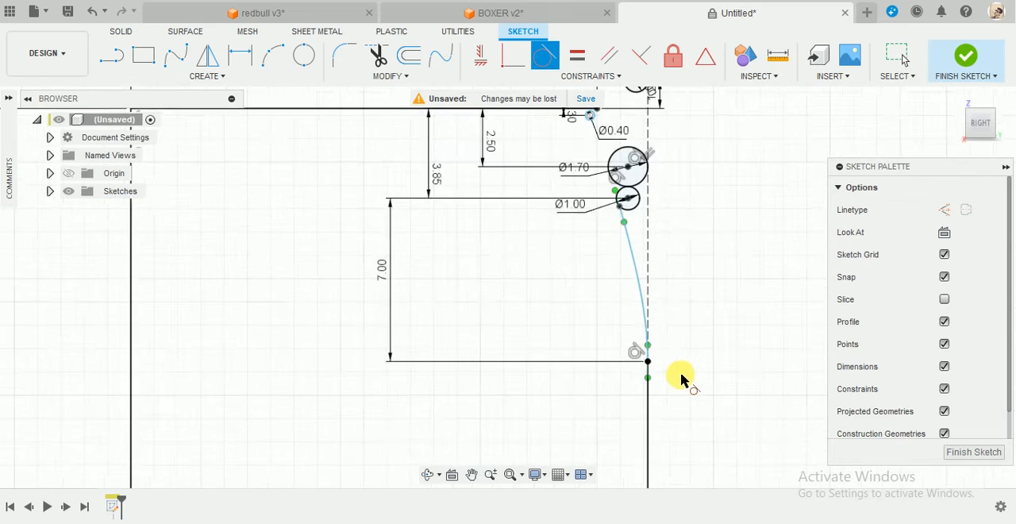
scroll(641, 199, "up", 6)
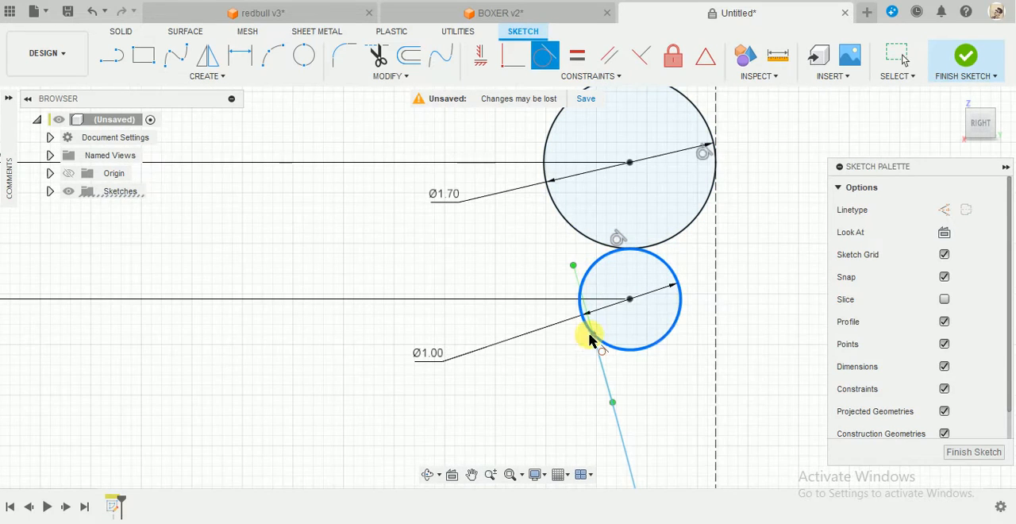
left_click(589, 339)
scroll(674, 364, "down", 6)
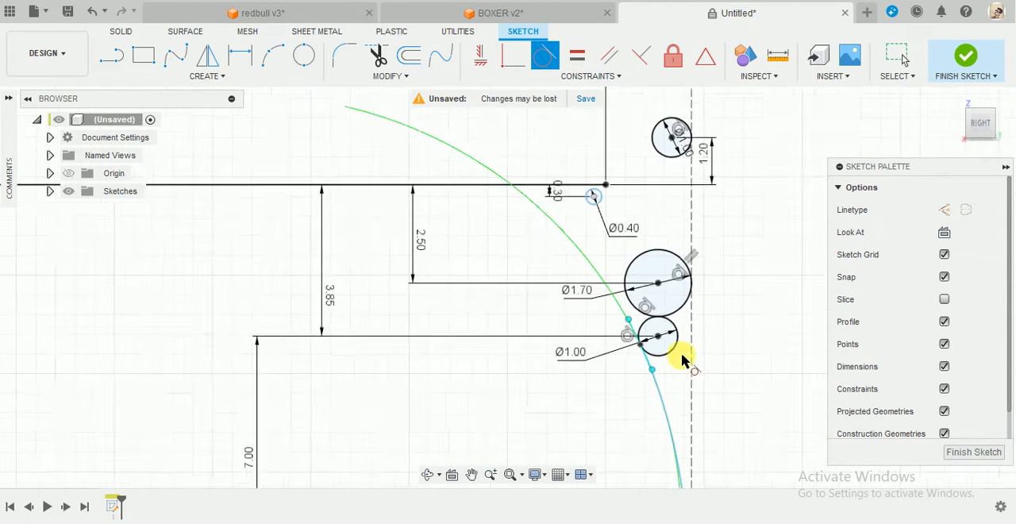
scroll(714, 441, "up", 5)
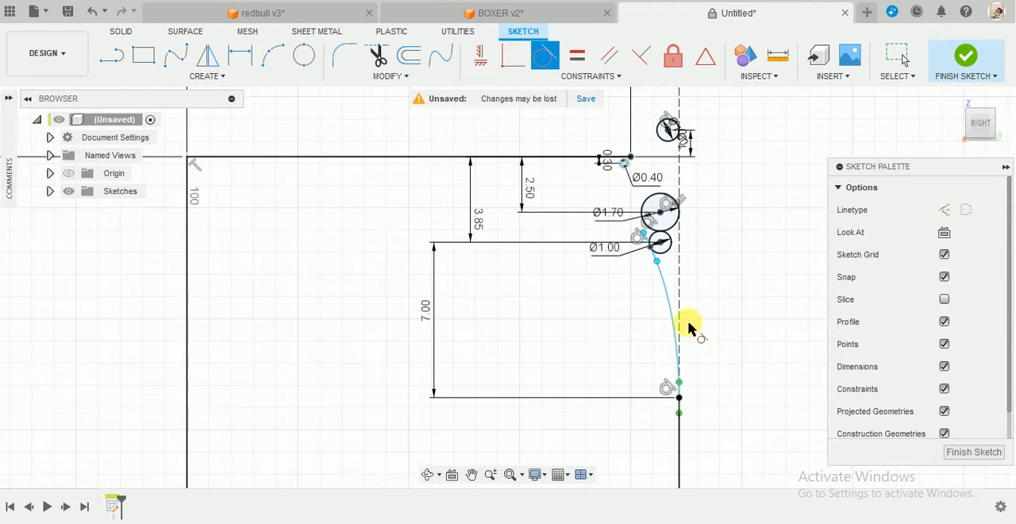
Set the vertical dimension between the lower 1 mm circle's centre and the spline's lower endpoint to 5 mm.
middle_click_drag(713, 390, 708, 268, "shift")
scroll(708, 274, "up", 1)
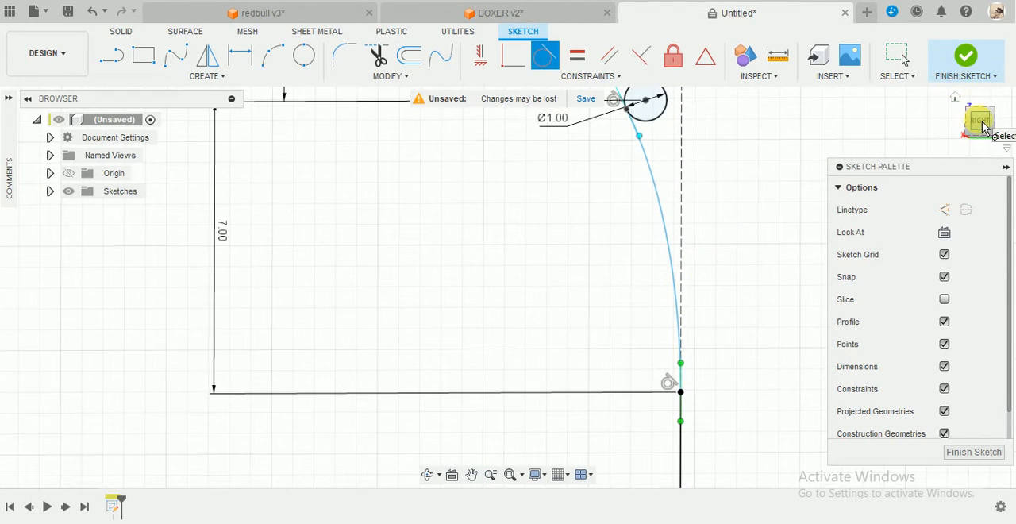
scroll(732, 271, "down", 5)
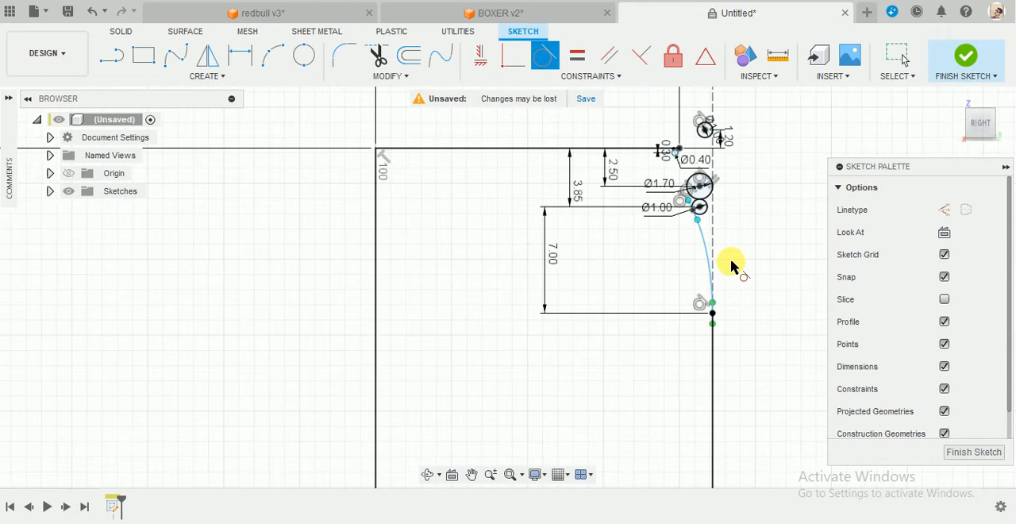
scroll(732, 263, "down", 6)
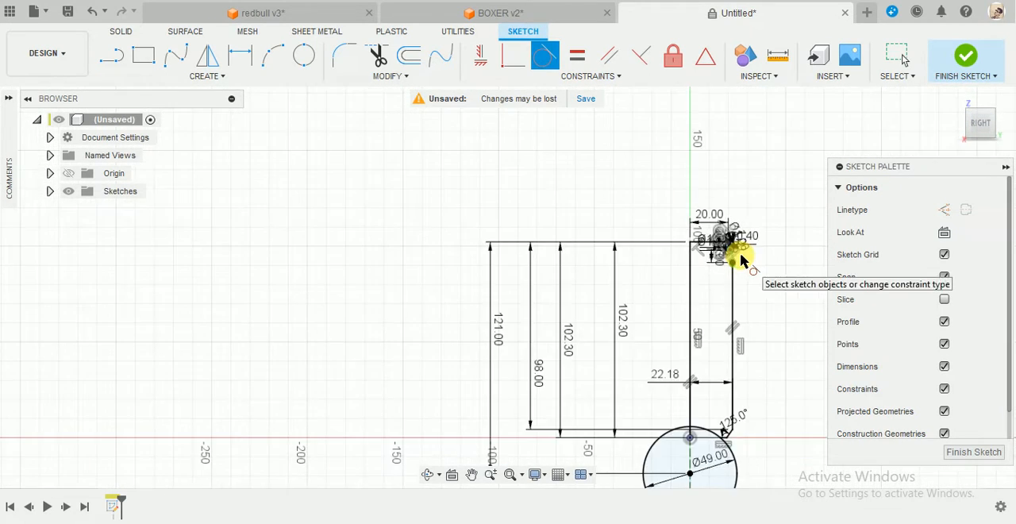
scroll(740, 251, "up", 8)
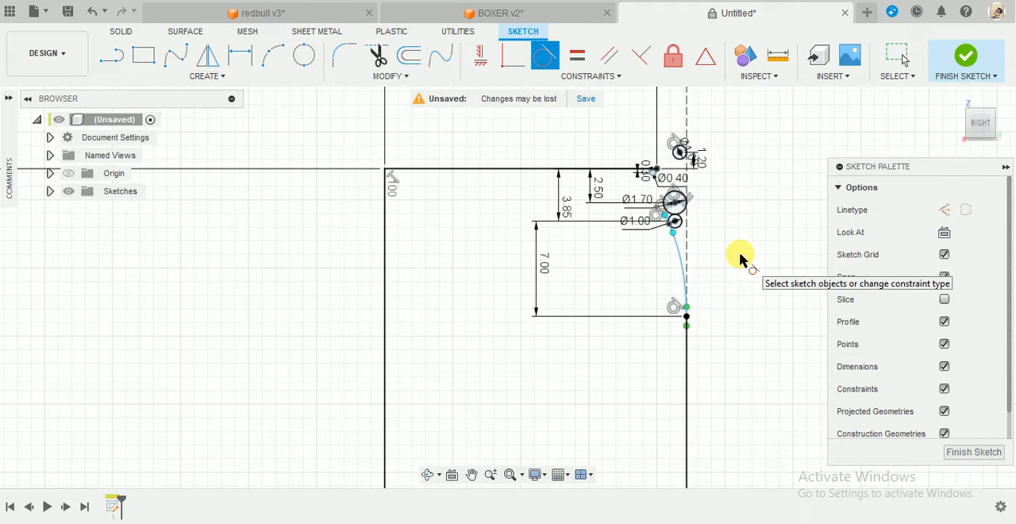
scroll(738, 256, "up", 3)
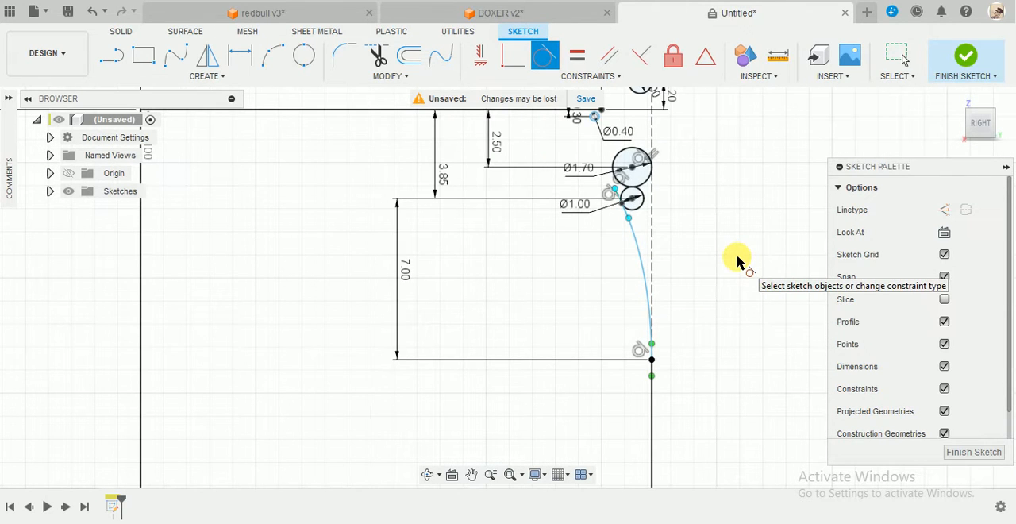
key("Escape")
middle_click_drag(737, 261, 659, 196)
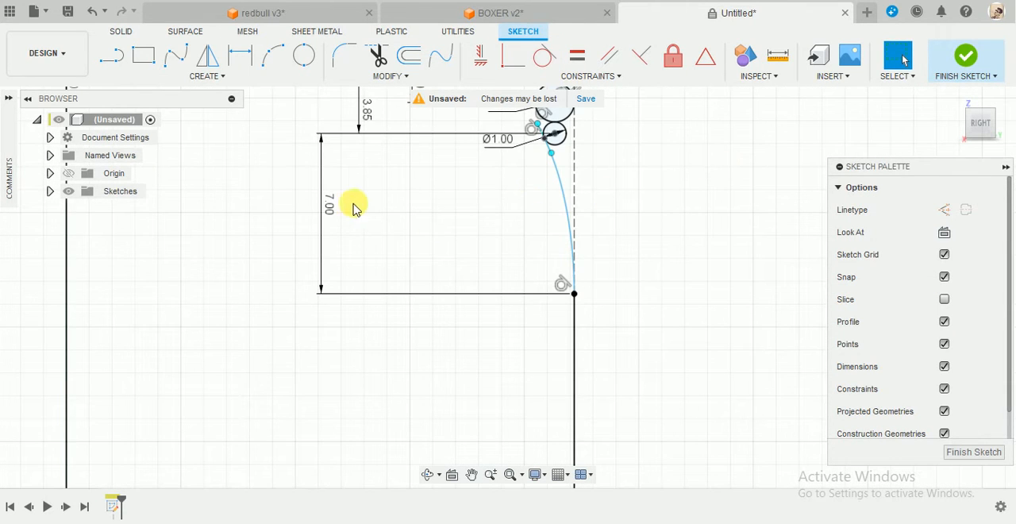
double_click(329, 206)
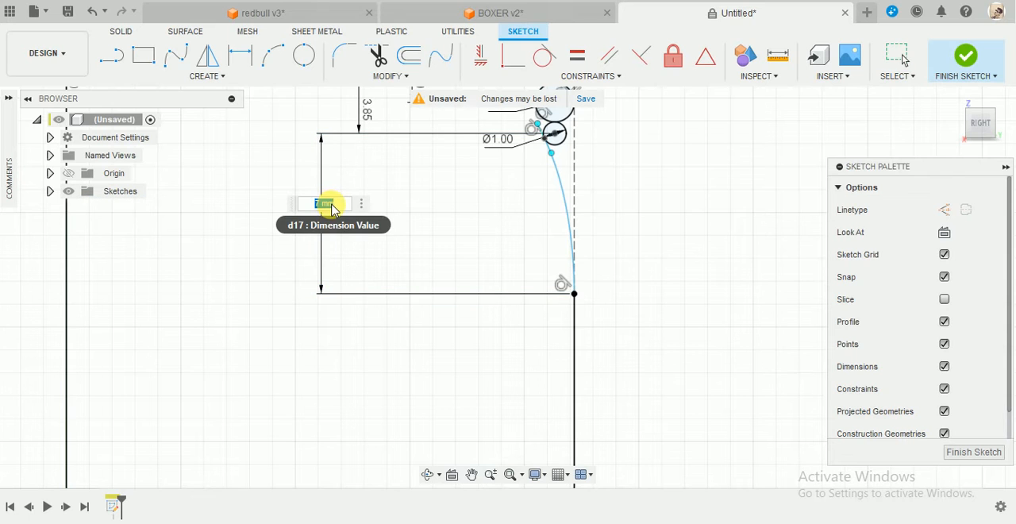
type("5")
key("Return")
Lengthen the spline's tangent handle at its lower endpoint along the solid vertical line.
scroll(570, 220, "up", 2)
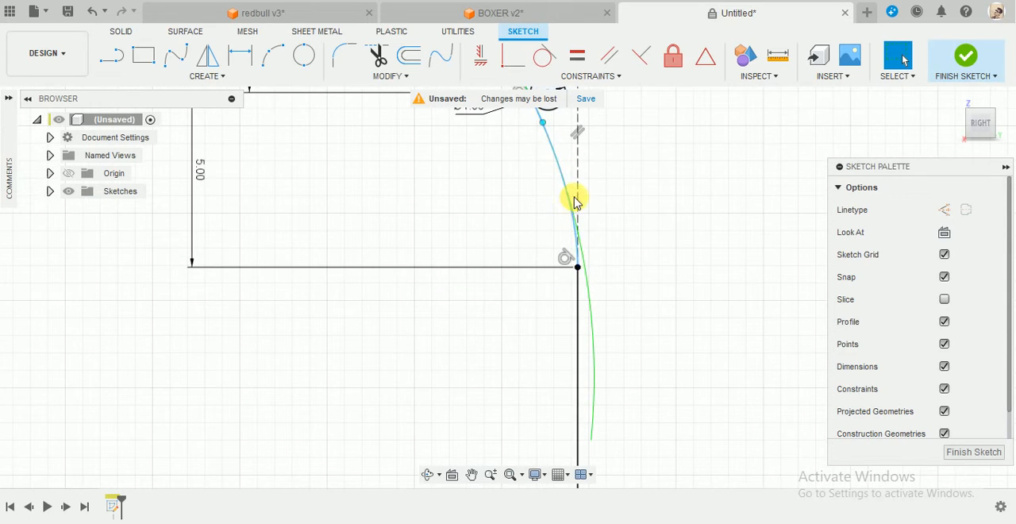
left_click(563, 192)
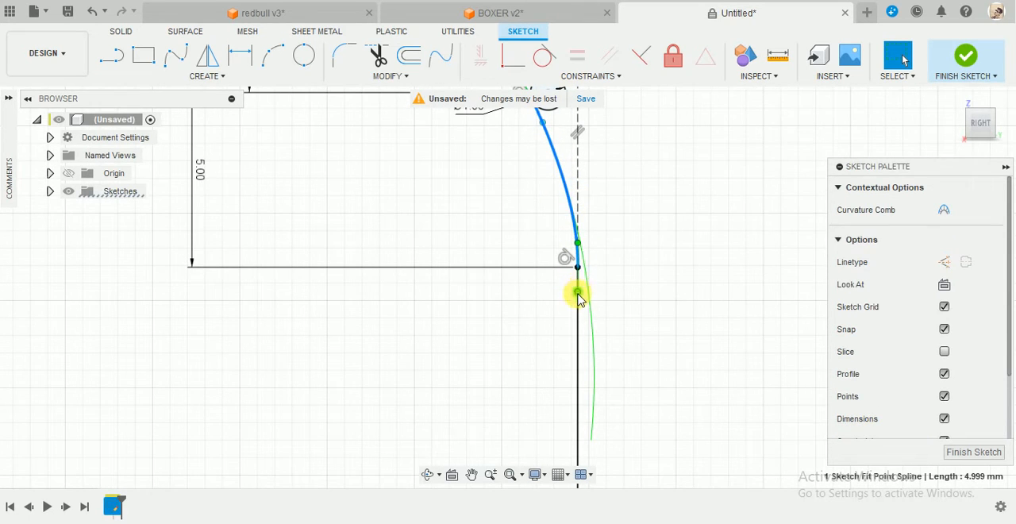
left_click_drag(578, 293, 578, 316)
scroll(617, 227, "down", 3)
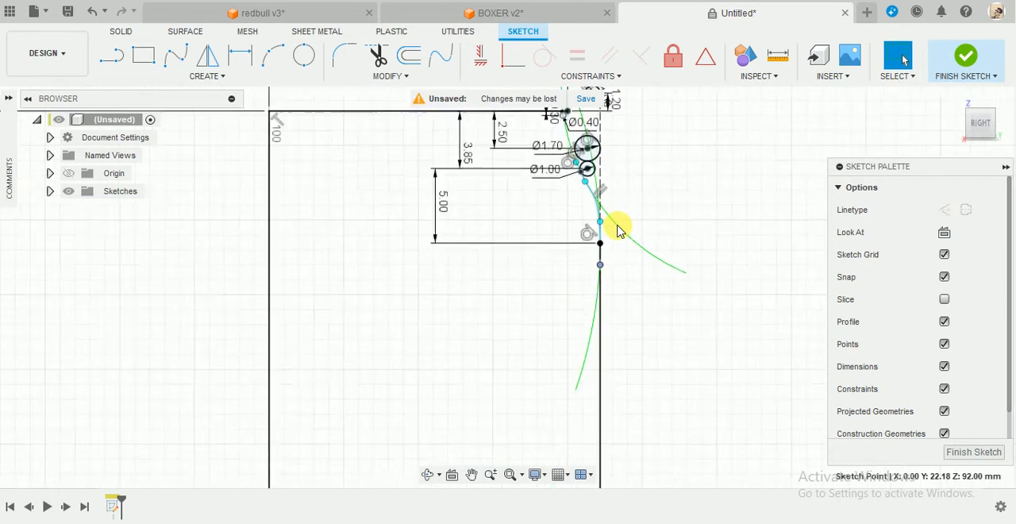
Draw a vertical line from the 1.7 mm circle's right edge up to the right edge of the upper 1 mm circle.
scroll(617, 229, "up", 5)
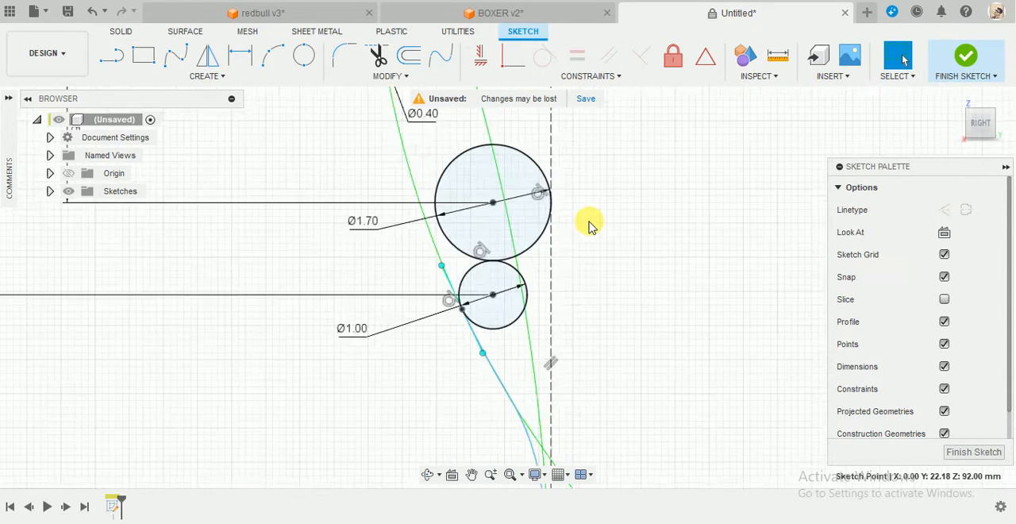
scroll(589, 226, "down", 4)
scroll(592, 212, "up", 3)
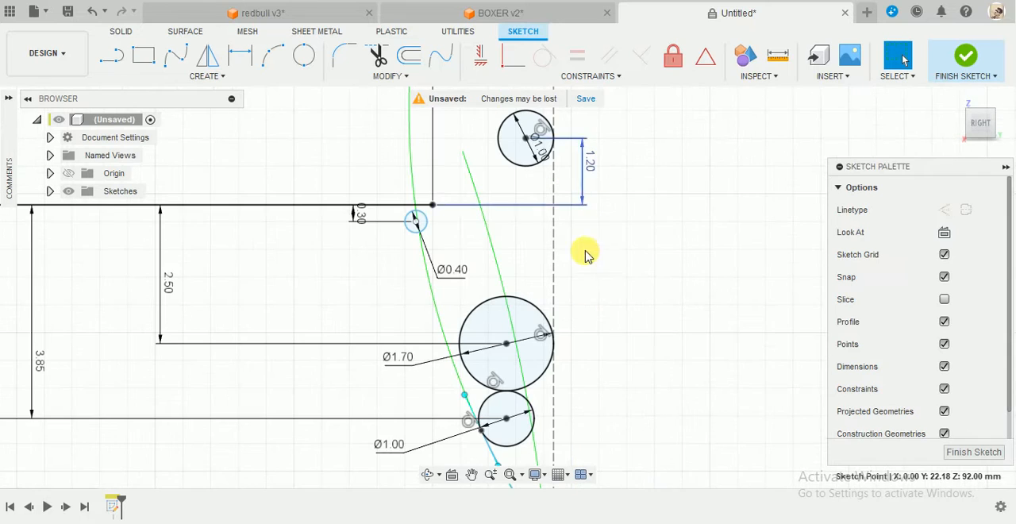
key("l")
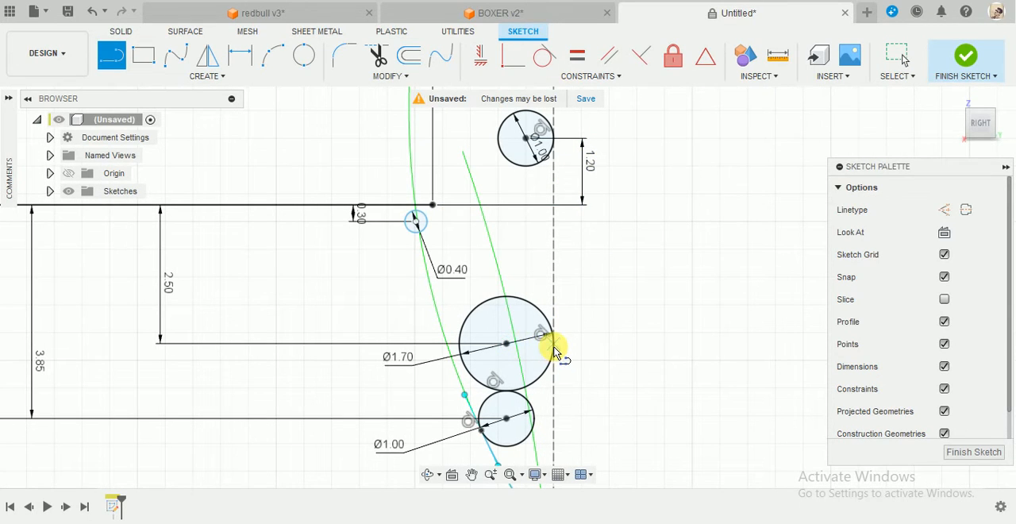
left_click(553, 344)
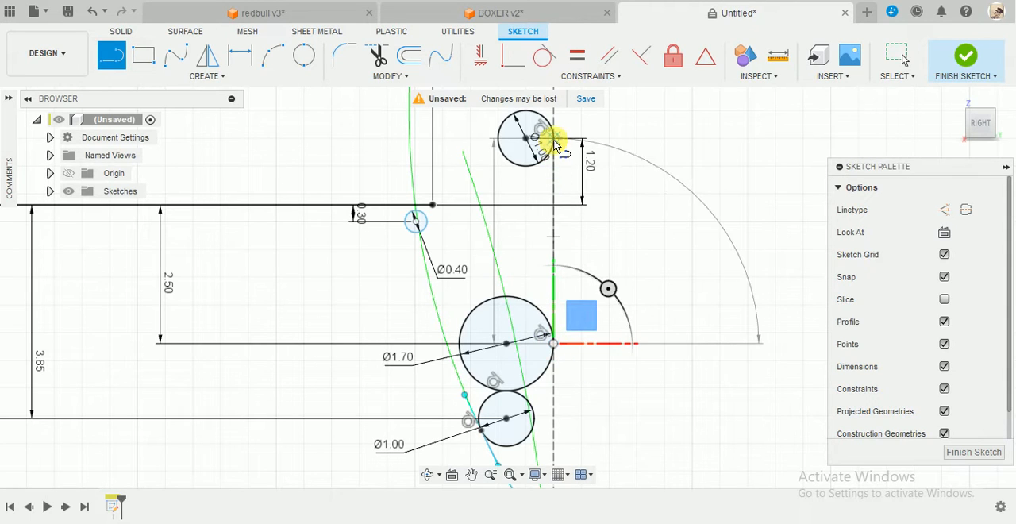
left_click(553, 138)
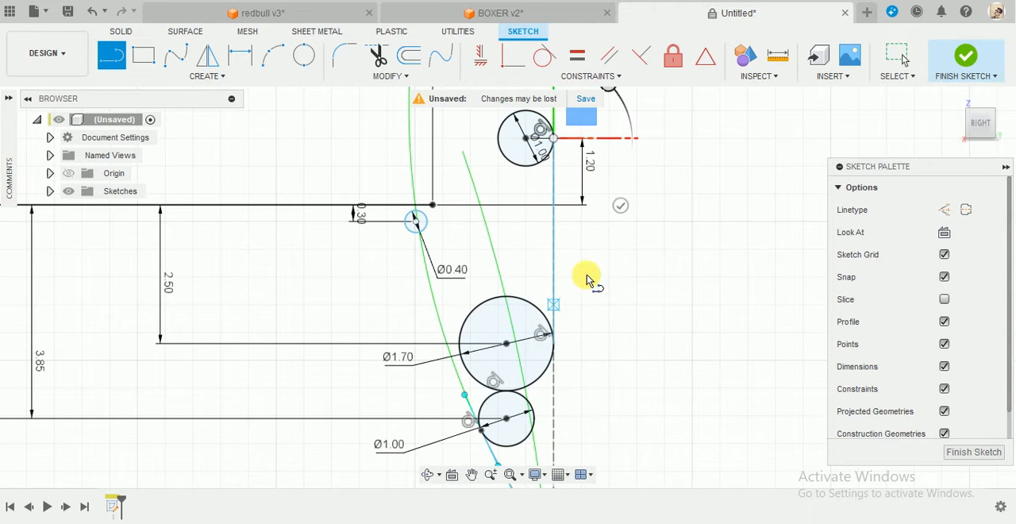
Draw a slanted line from the upper 1 mm circle's left edge to the right edge of the 0.4 mm circle.
scroll(588, 376, "down", 3)
scroll(580, 403, "down", 3)
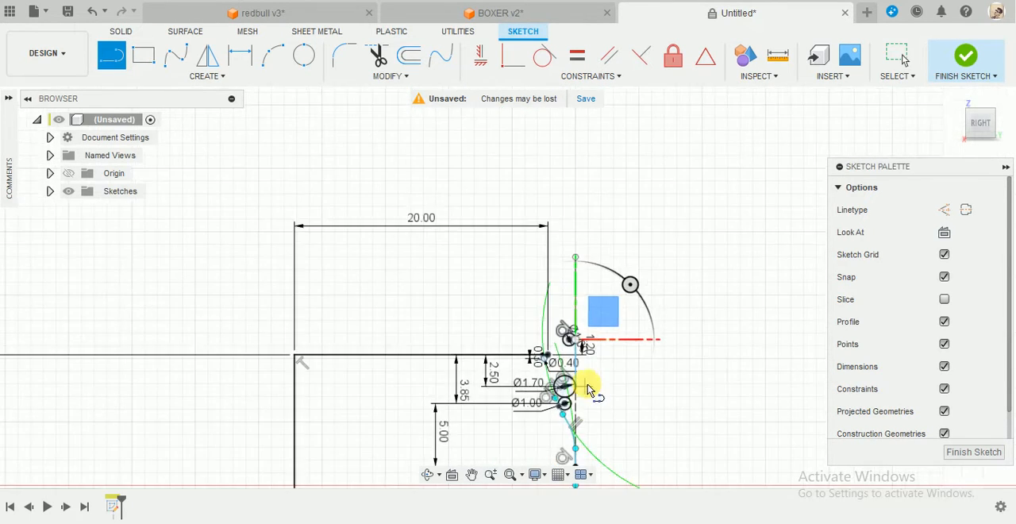
scroll(573, 405, "up", 4)
scroll(569, 403, "up", 3)
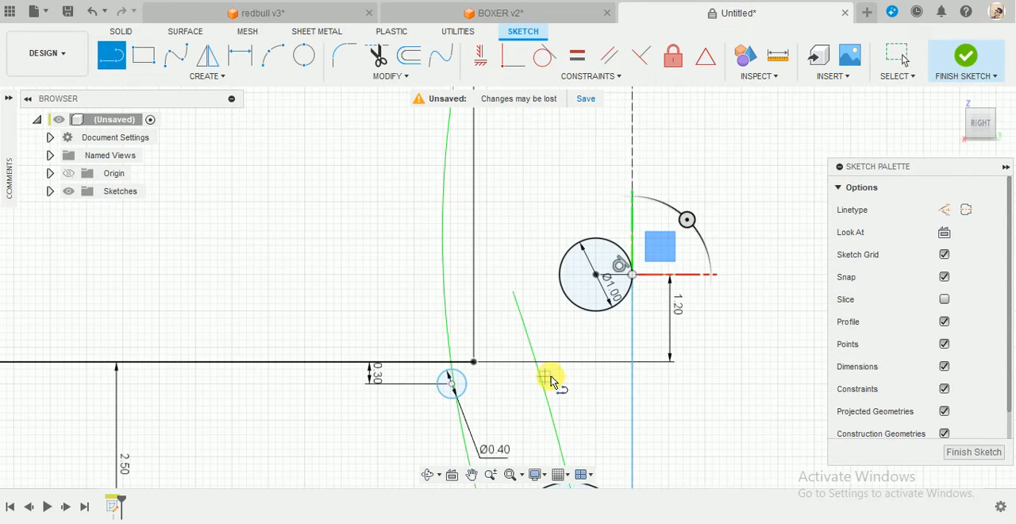
scroll(555, 373, "up", 1)
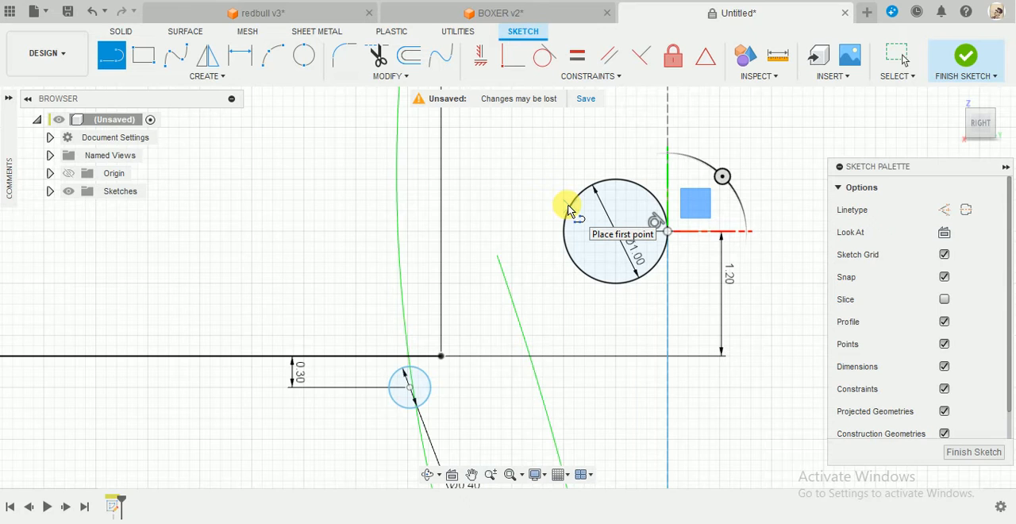
left_click(571, 206)
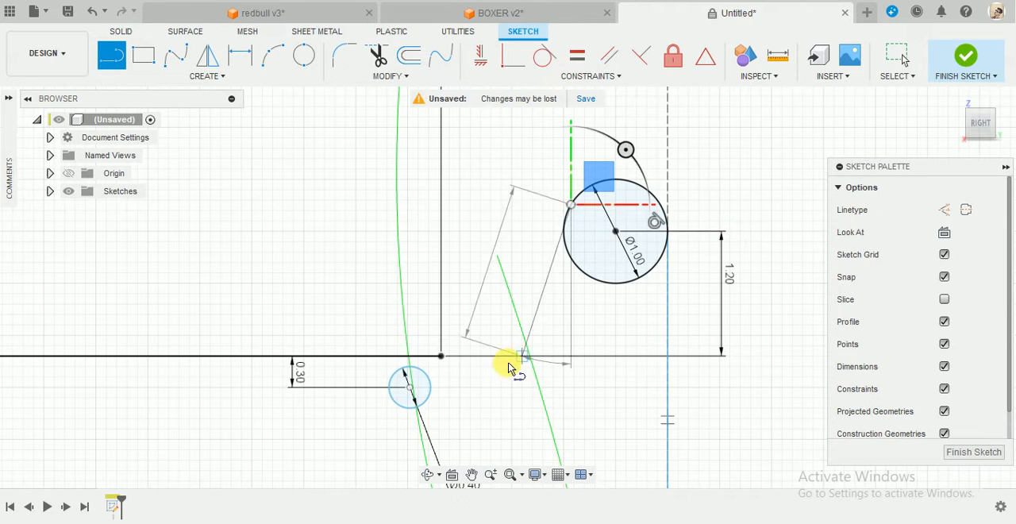
left_click(432, 397)
key("Escape")
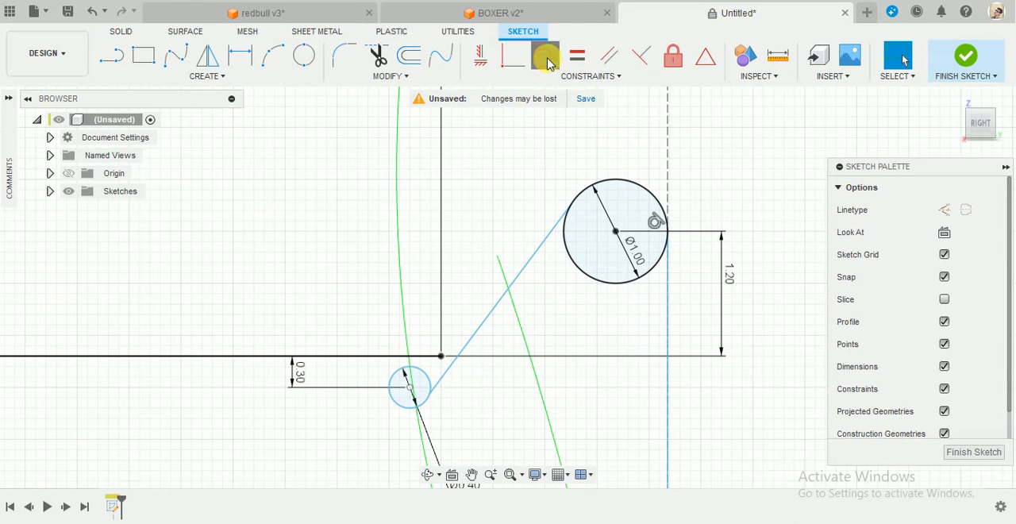
Make the slanted line tangent to both the upper 1 mm circle and the 0.4 mm circle.
left_click(546, 57)
left_click(551, 232)
left_click(566, 245)
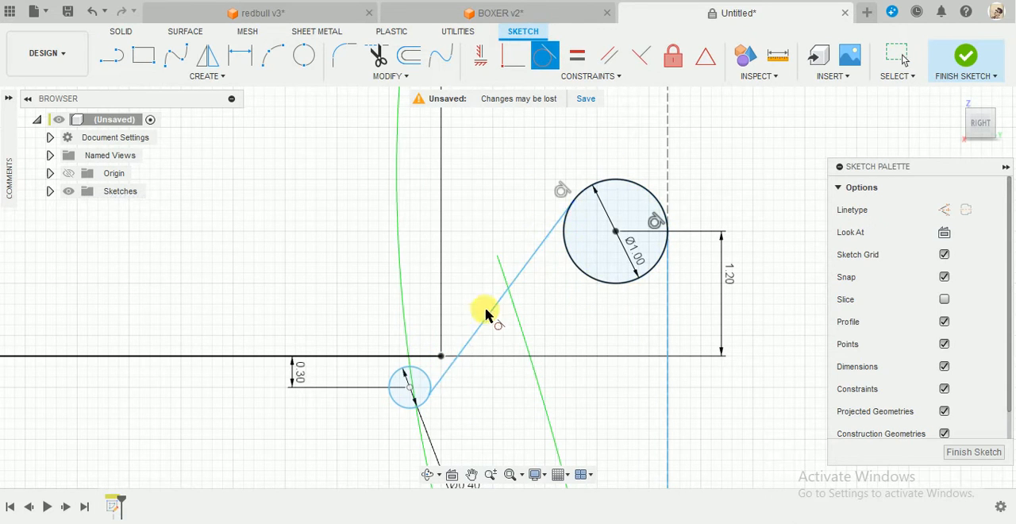
left_click(428, 388)
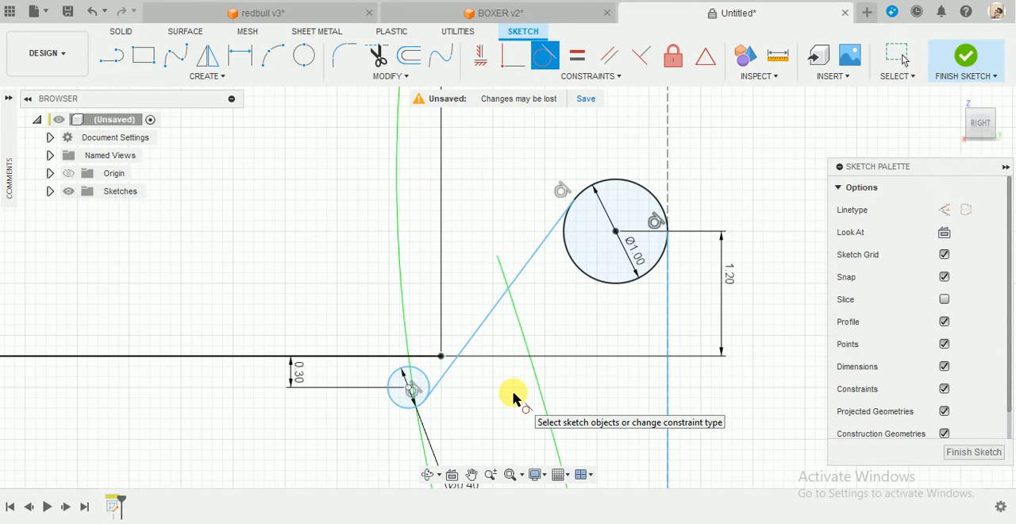
key("Escape")
key("l")
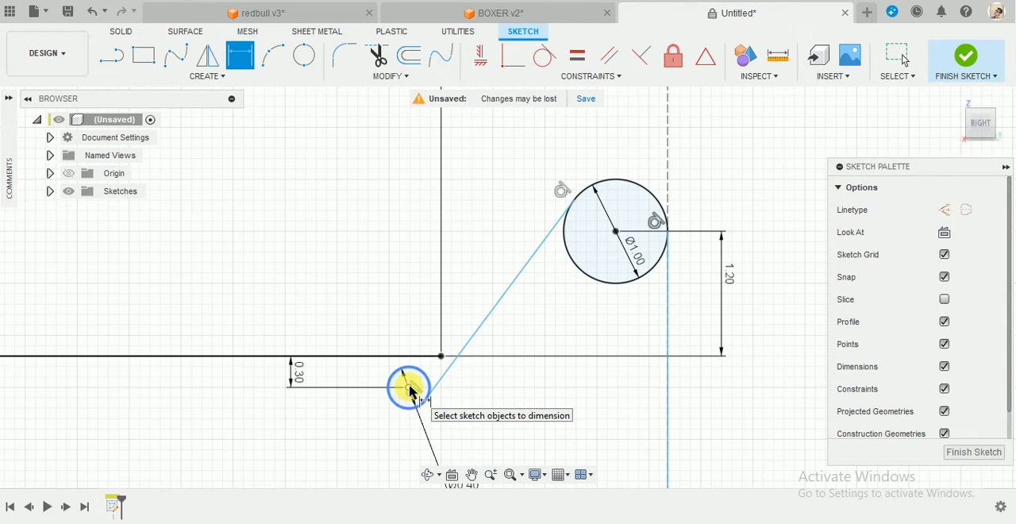
left_click(410, 389)
left_click(668, 384)
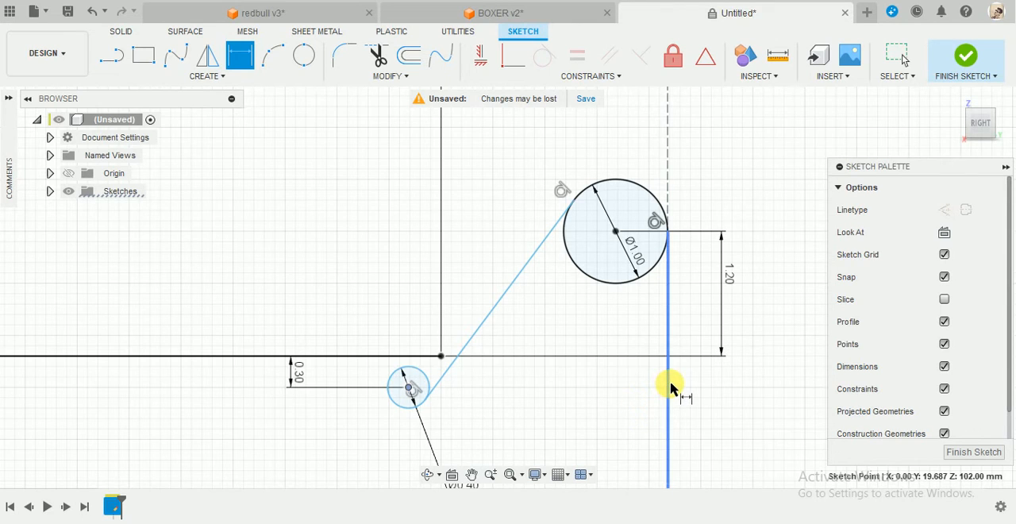
key("Escape")
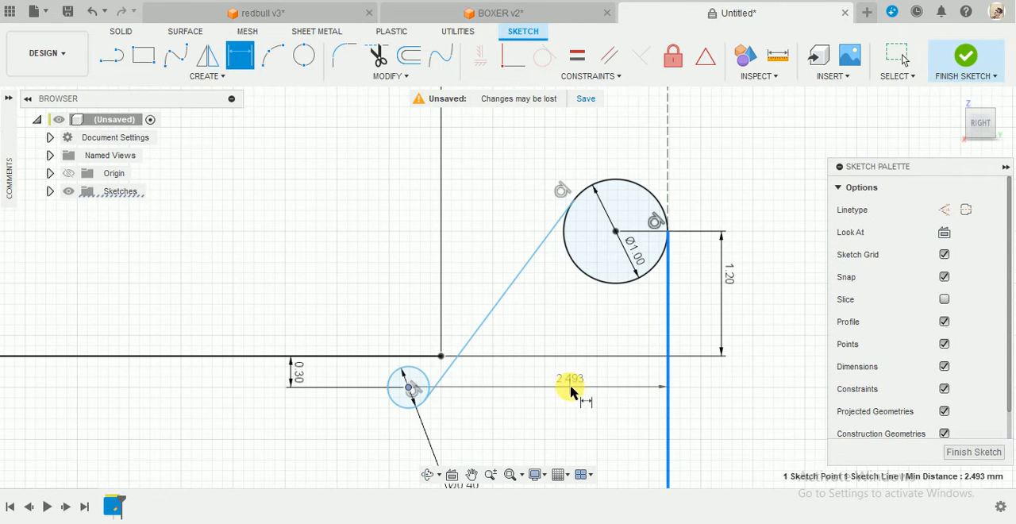
key("Escape")
Dimension the horizontal distance from the profile's left vertical line to the 0.4 mm circle's centre as 20 mm.
scroll(571, 389, "up", 3)
key("d")
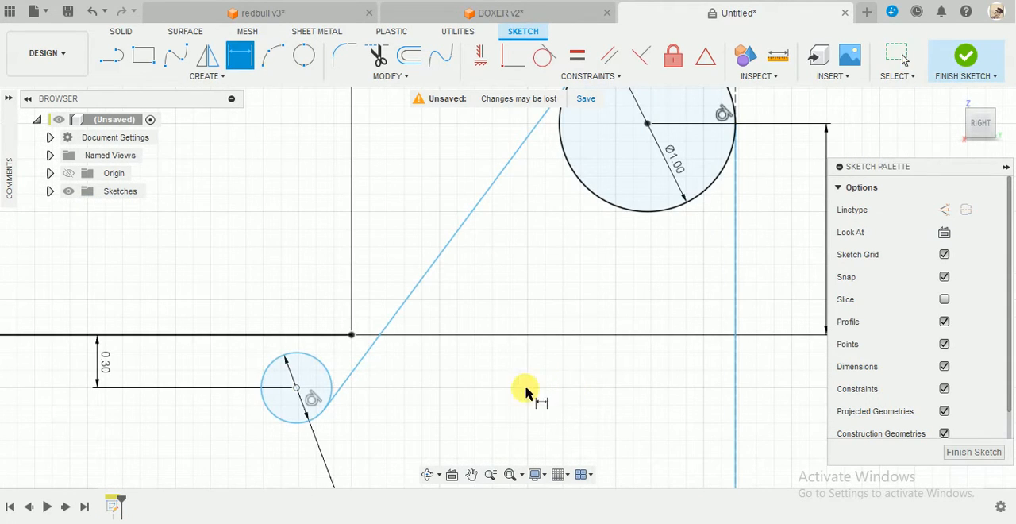
scroll(315, 403, "down", 2)
scroll(397, 397, "down", 3)
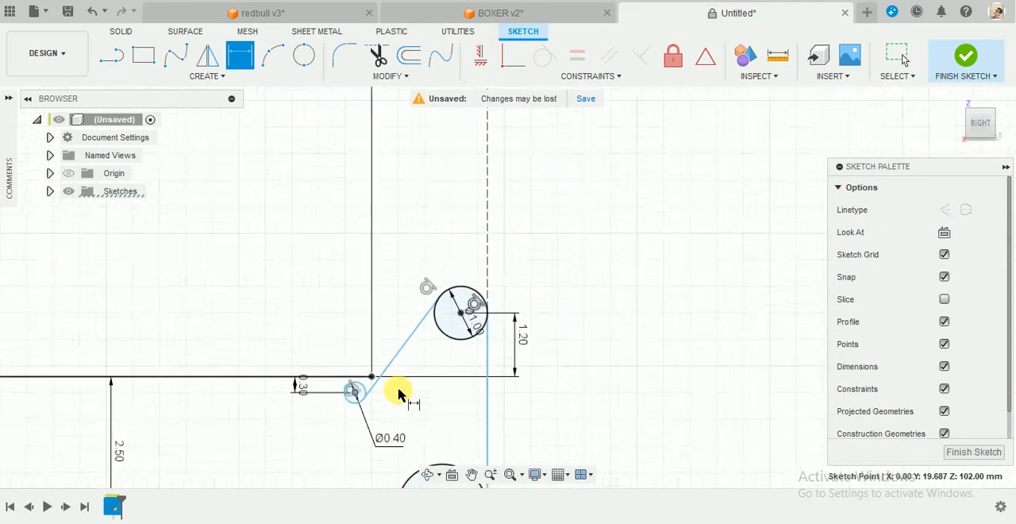
scroll(154, 399, "down", 2)
scroll(150, 405, "down", 4)
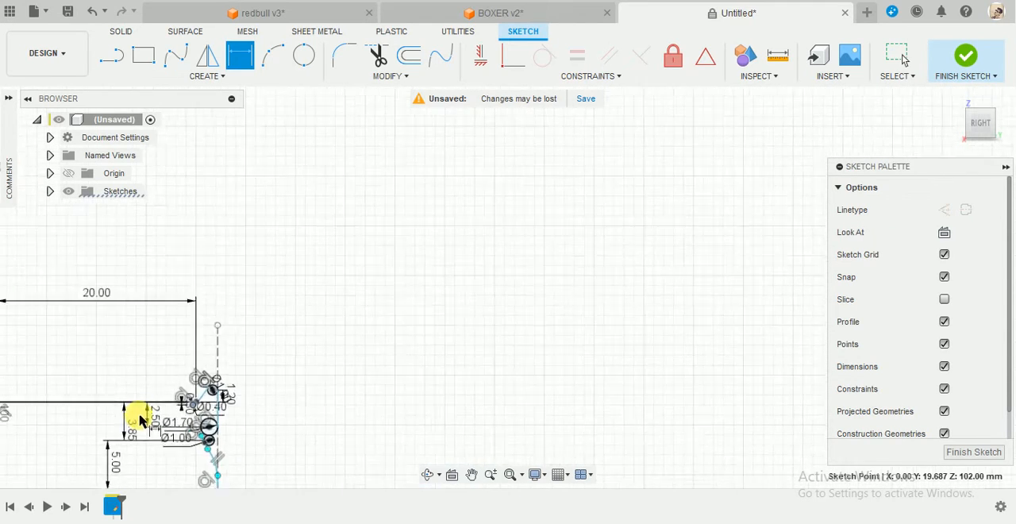
middle_click_drag(144, 429, 480, 324)
scroll(463, 321, "up", 5)
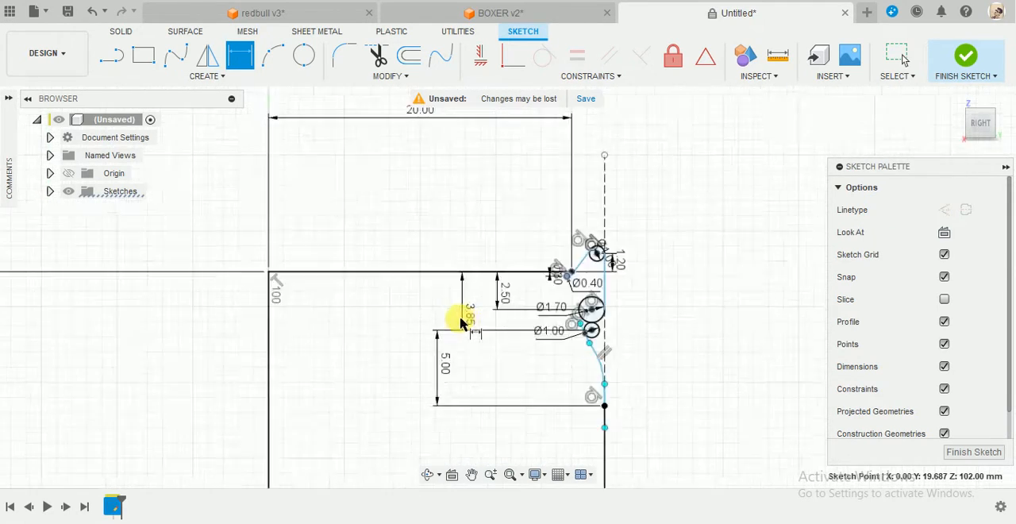
left_click(225, 319)
left_click(426, 212)
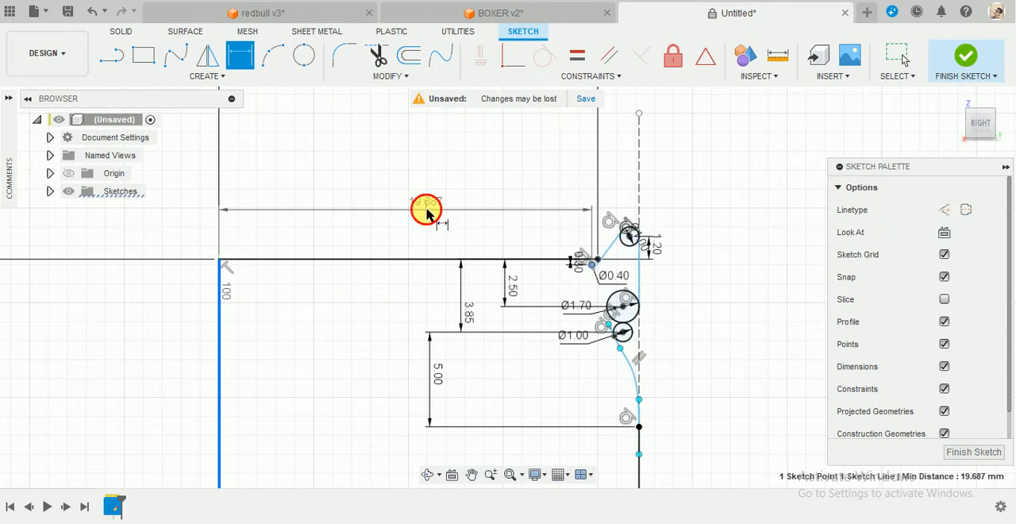
scroll(622, 249, "up", 4)
scroll(617, 255, "down", 2)
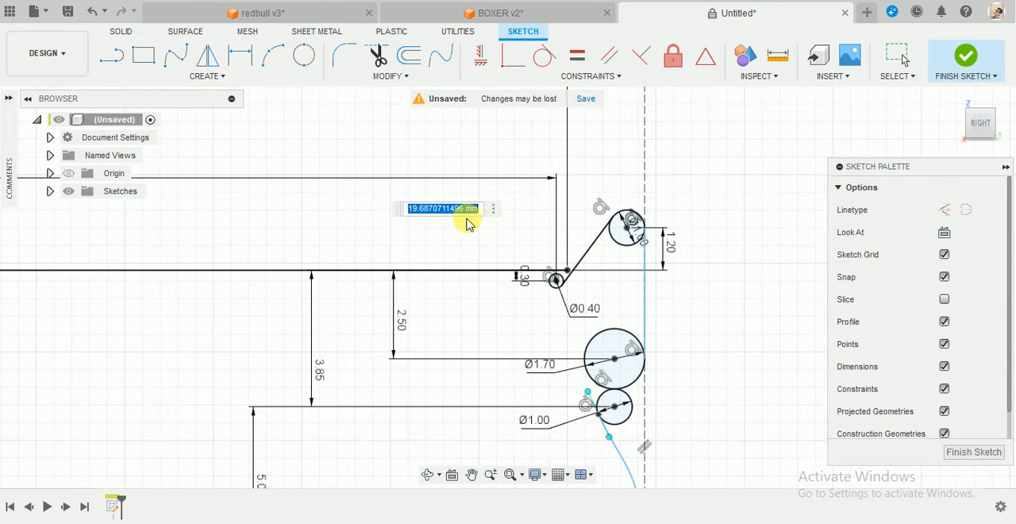
type("20")
key("Return")
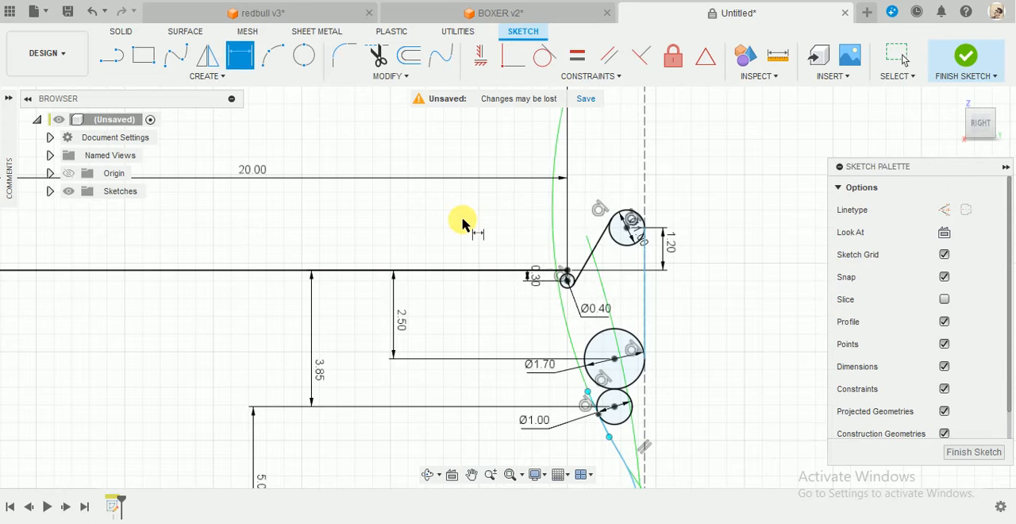
key("Escape")
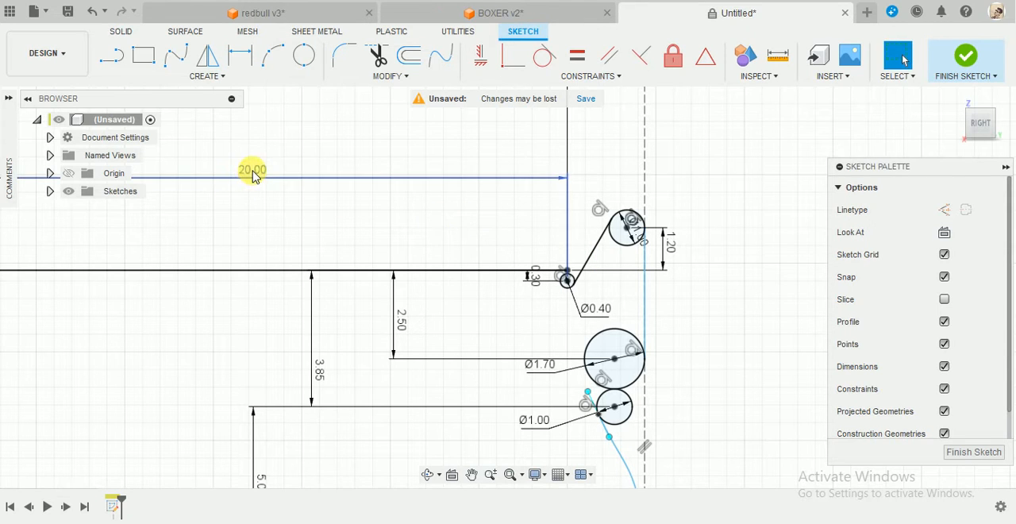
Set the horizontal dimension to the 0.4 mm circle's centre to 22 mm.
double_click(252, 175)
type("22")
key("Return")
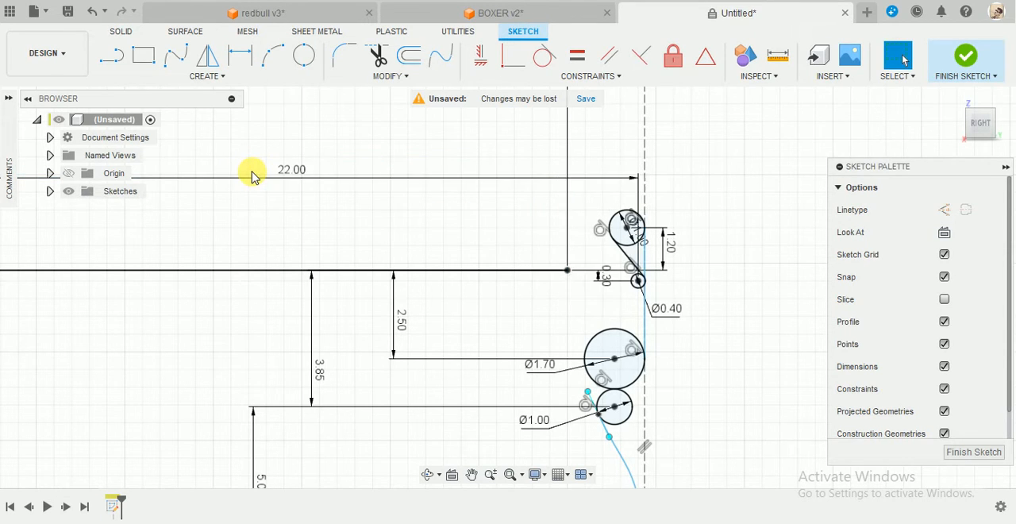
Set the horizontal dimension to the 0.4 mm circle's centre to 21 mm.
double_click(288, 174)
type("21")
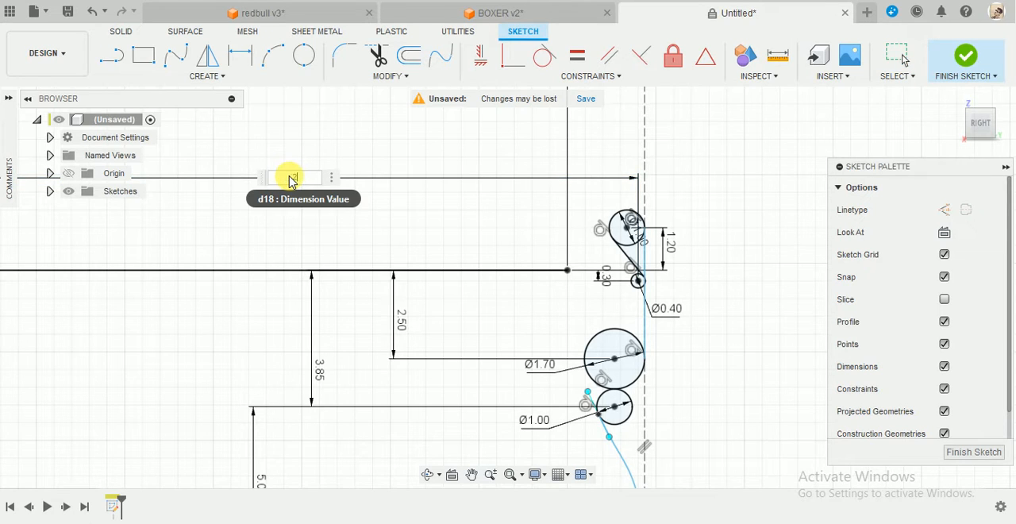
key("Return")
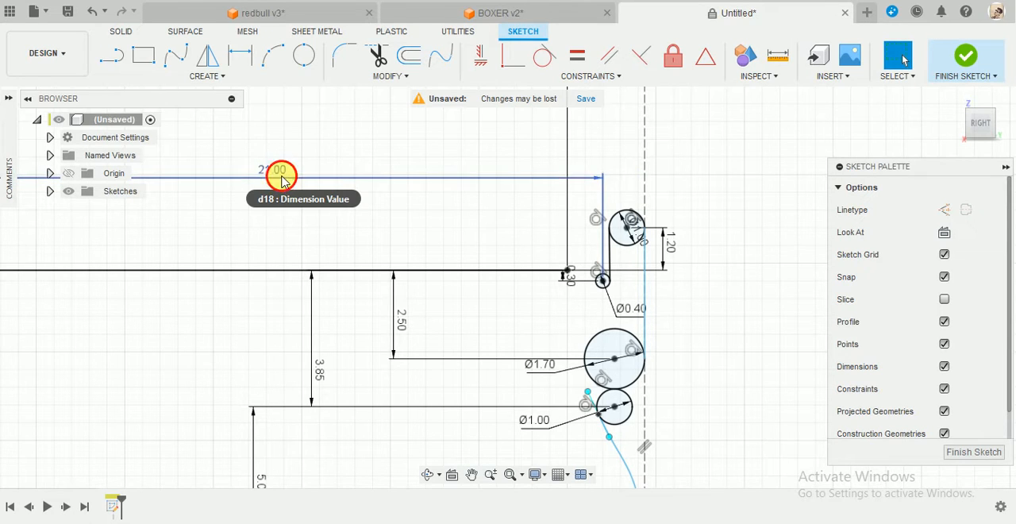
Set the horizontal dimension from the profile's left vertical line to the 0.4 mm circle's centre to 20.5 mm.
double_click(280, 176)
type("20.5")
key("Return")
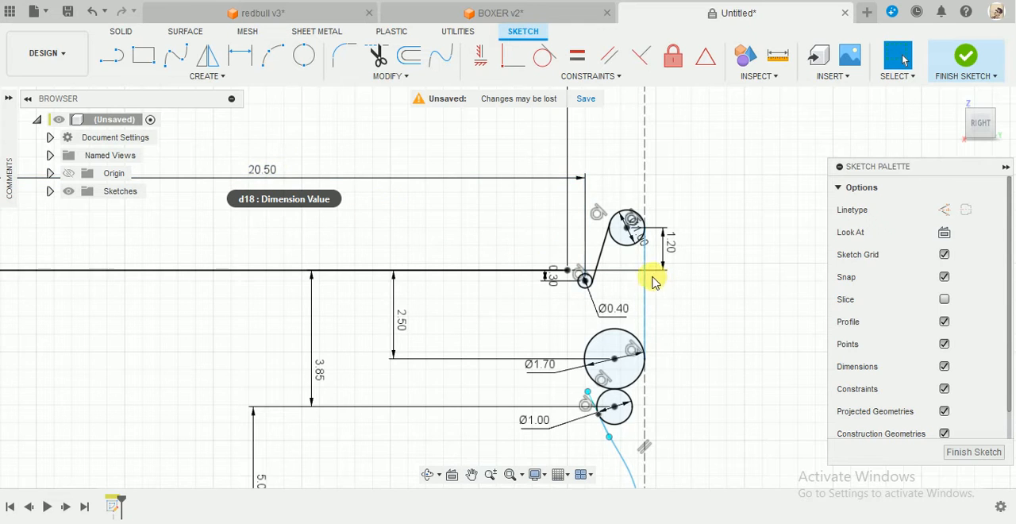
Draw a two-point fit point spline from the right end of the profile's upper horizontal line to the lower-left edge of the 0.4 mm circle.
scroll(652, 276, "up", 3)
scroll(530, 334, "down", 3)
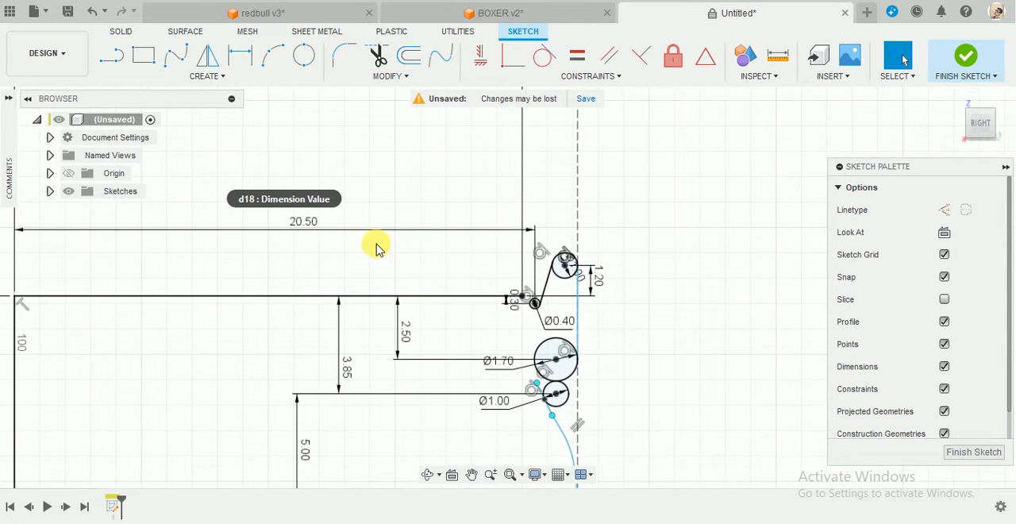
scroll(577, 353, "up", 2)
scroll(484, 265, "up", 5)
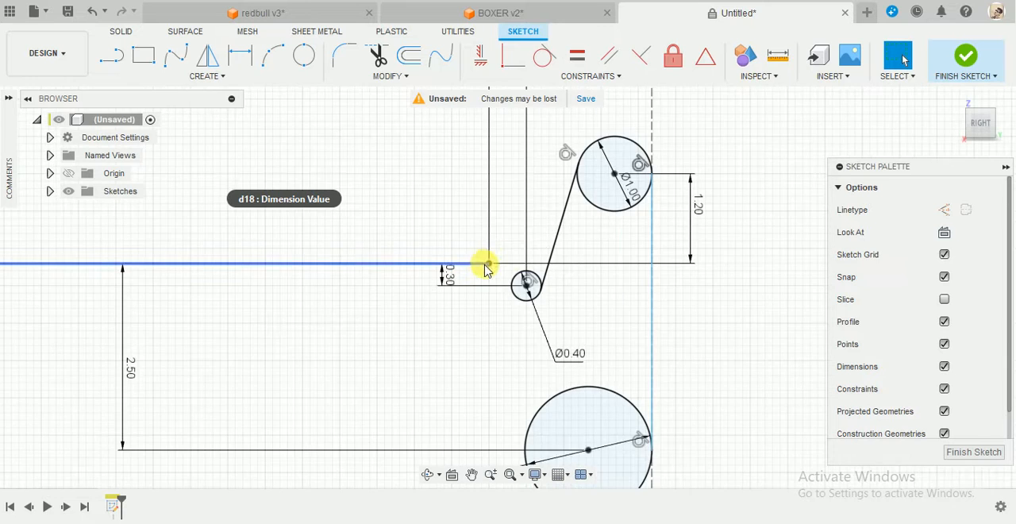
scroll(543, 299, "up", 2)
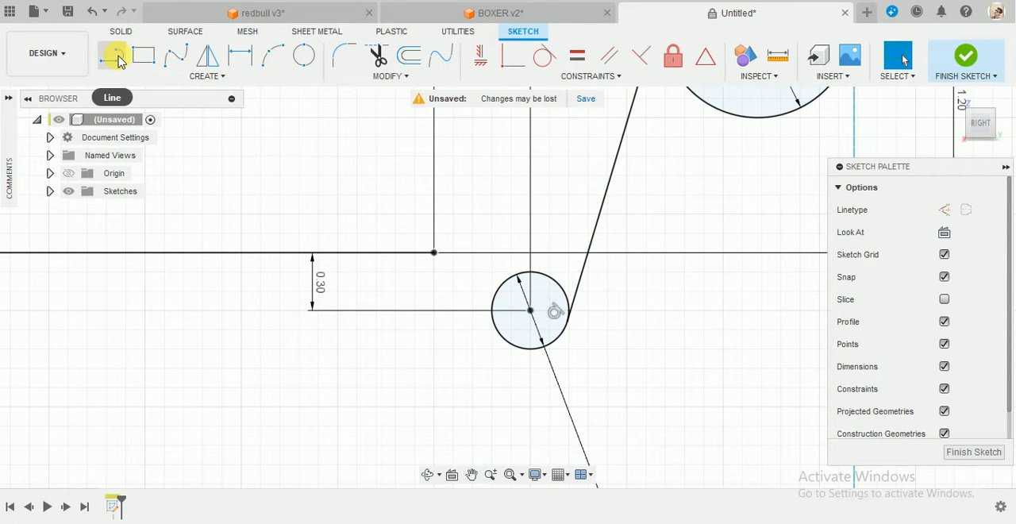
left_click(176, 54)
left_click(434, 253)
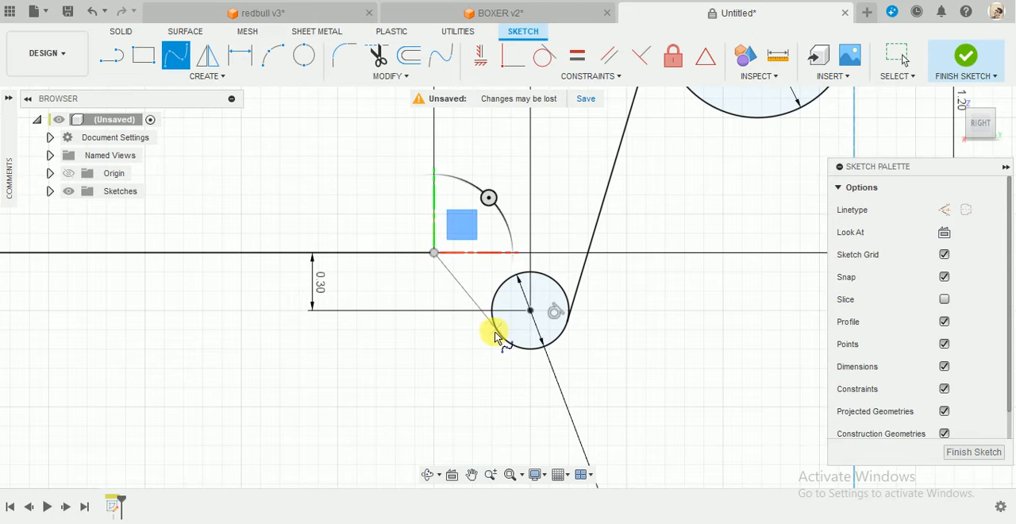
left_click(499, 335)
left_click(567, 402)
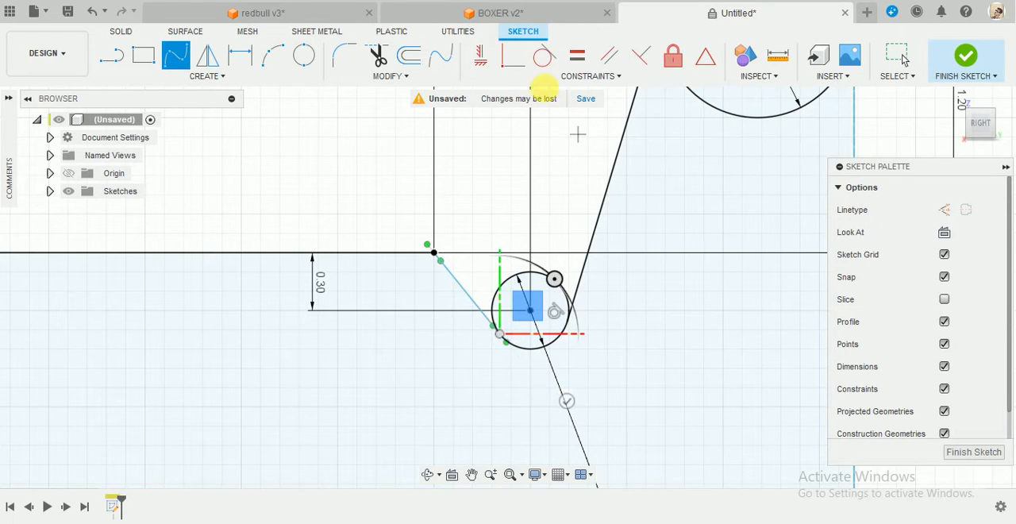
Make the short spline tangent to both the 0.4 mm circle and the profile's upper horizontal line.
left_click(545, 55)
left_click(472, 294)
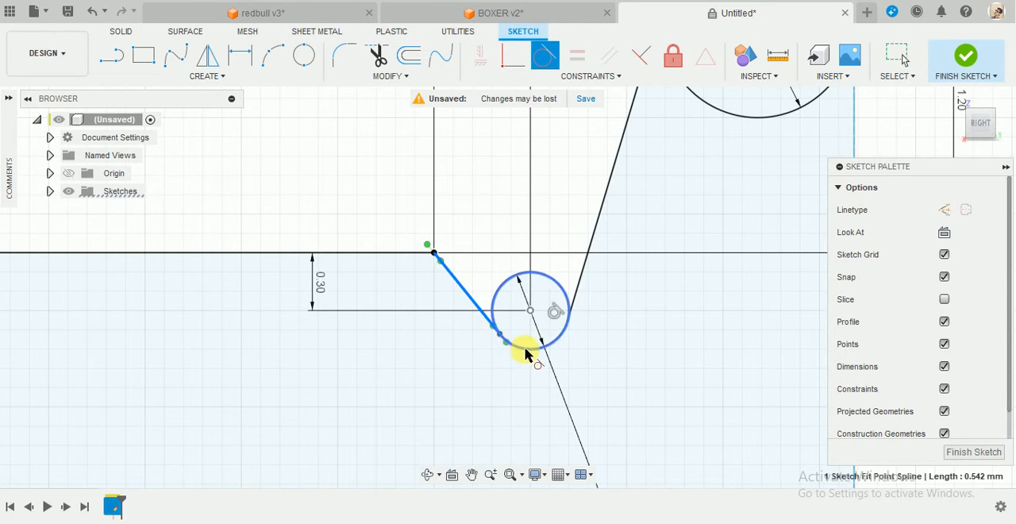
left_click(525, 350)
left_click(448, 276)
left_click(419, 253)
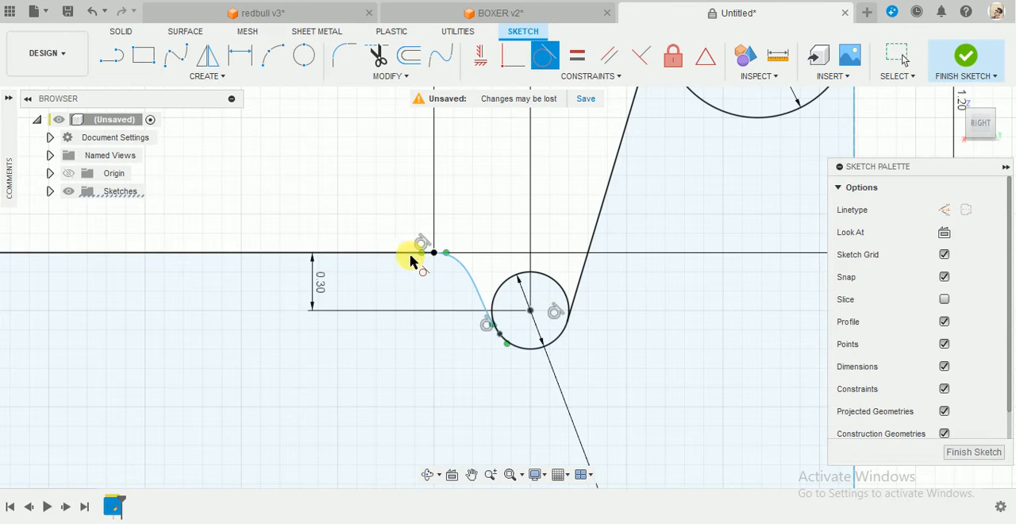
key("Escape")
Trim the 1.7 mm circle and the 1 mm circle beneath it to the arcs that form the neck outline.
scroll(505, 363, "down", 8)
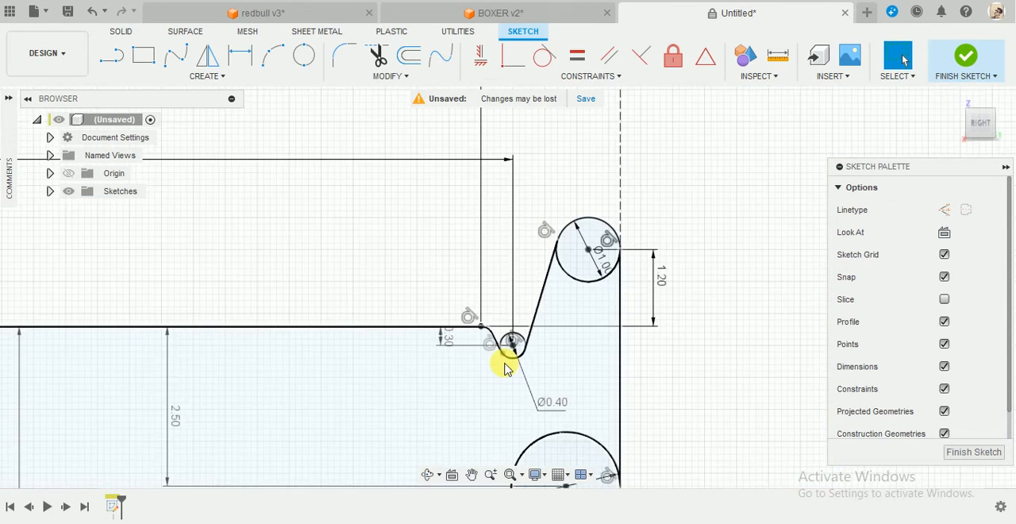
middle_click_drag(647, 439, 658, 306)
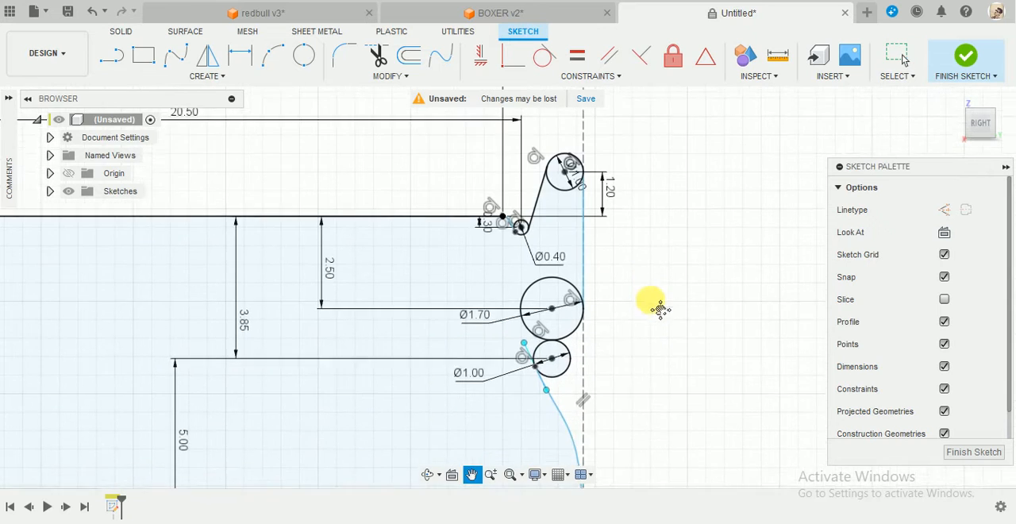
scroll(612, 390, "up", 3)
scroll(575, 316, "up", 2)
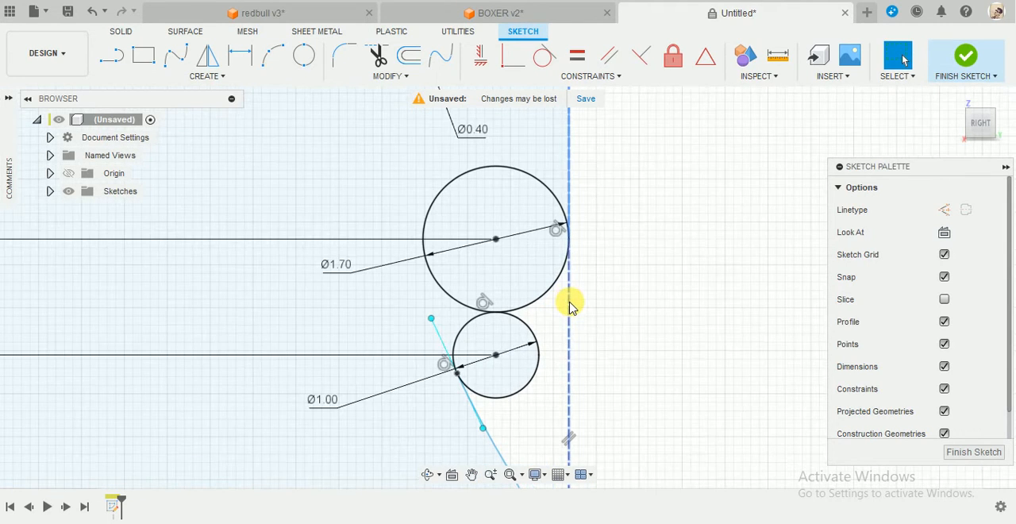
key("t")
left_click(448, 183)
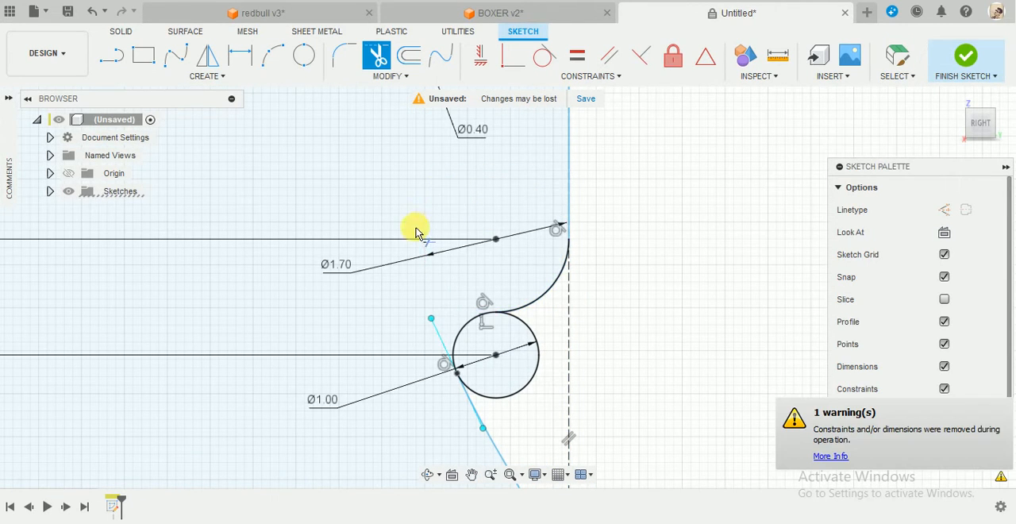
left_click(530, 337)
Trim the upper 1 mm circle and the 0.4 mm circle to the arcs that form the rim and groove.
scroll(615, 315, "down", 6)
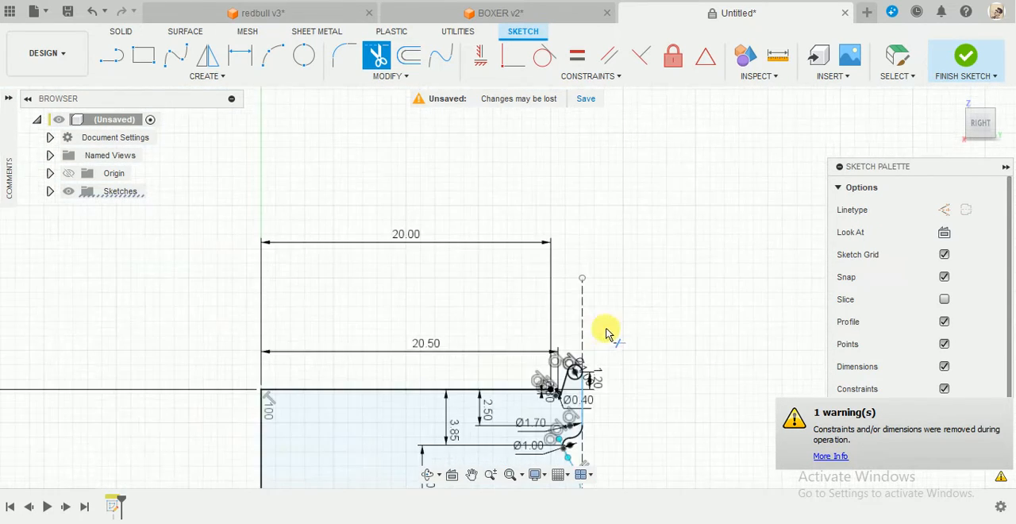
scroll(605, 333, "up", 10)
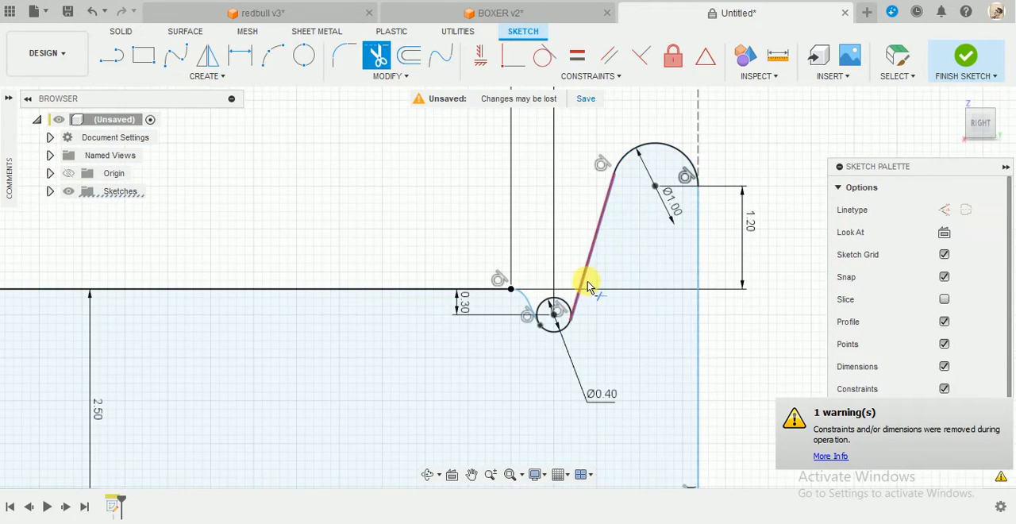
scroll(568, 304, "up", 3)
scroll(643, 340, "down", 10)
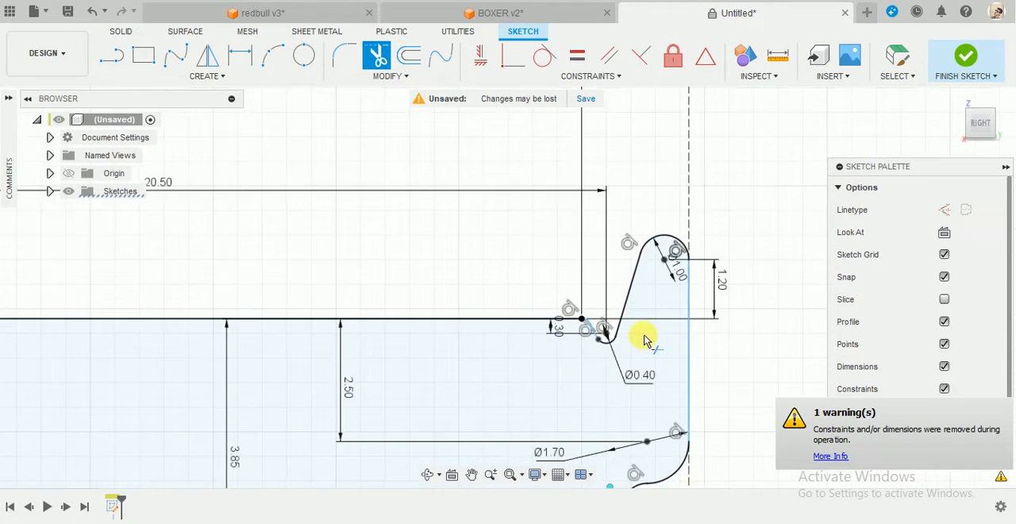
Trim away the parts of the 49 mm circle outside the profile, leaving its base arc, and finish the sketch.
scroll(675, 385, "up", 10)
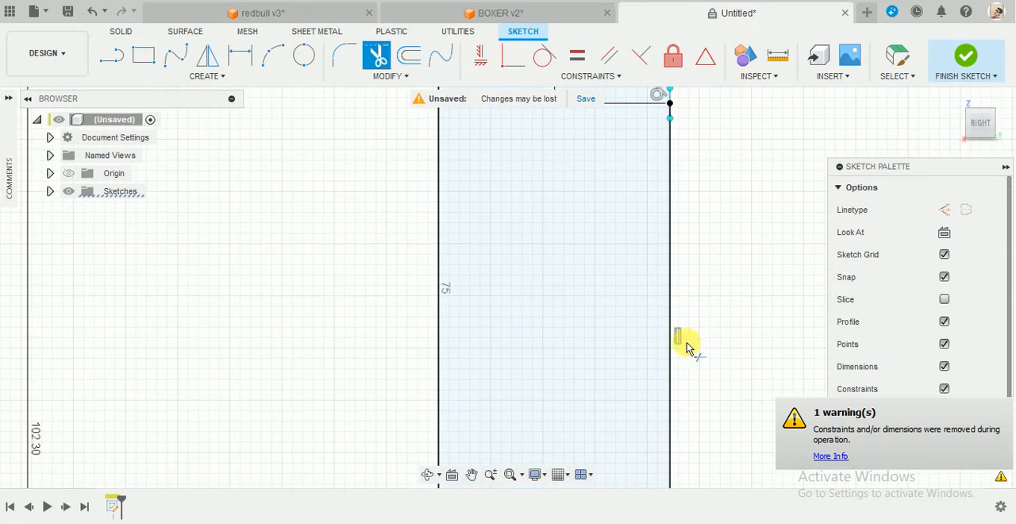
scroll(687, 272, "down", 8)
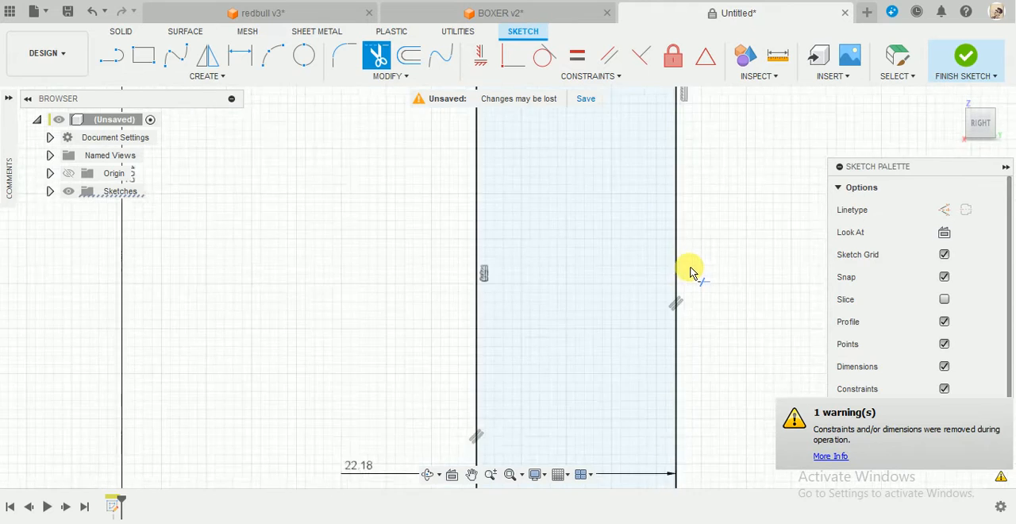
scroll(670, 351, "up", 5)
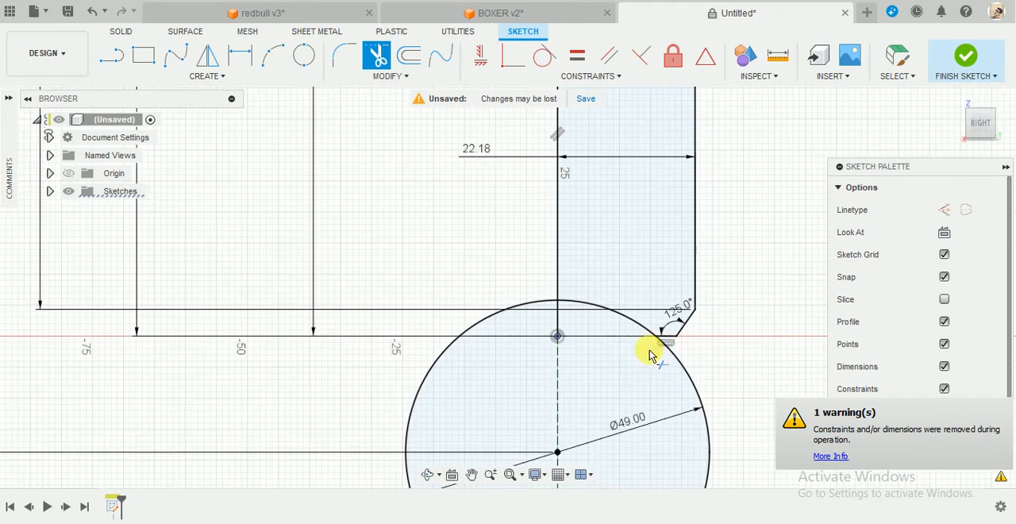
left_click(675, 369)
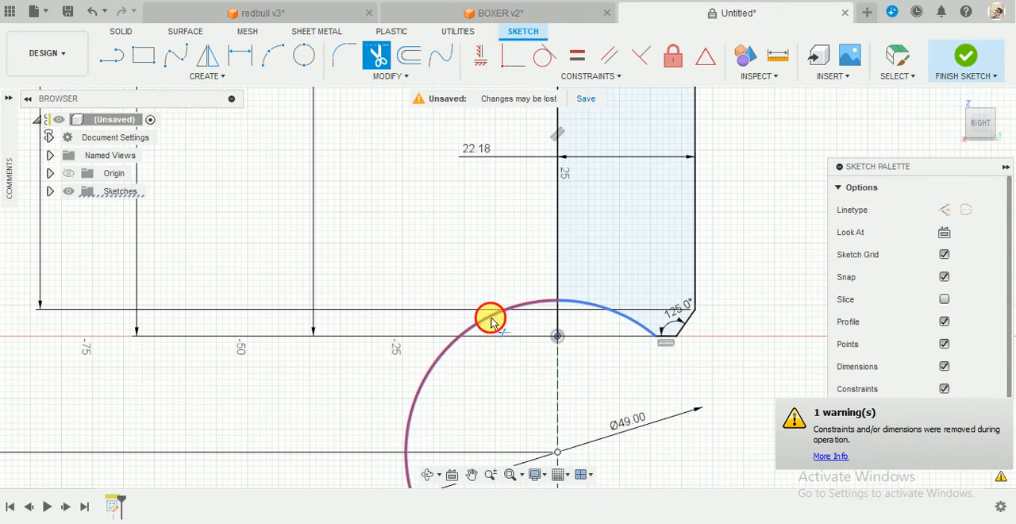
scroll(512, 393, "down", 3)
scroll(603, 341, "down", 3)
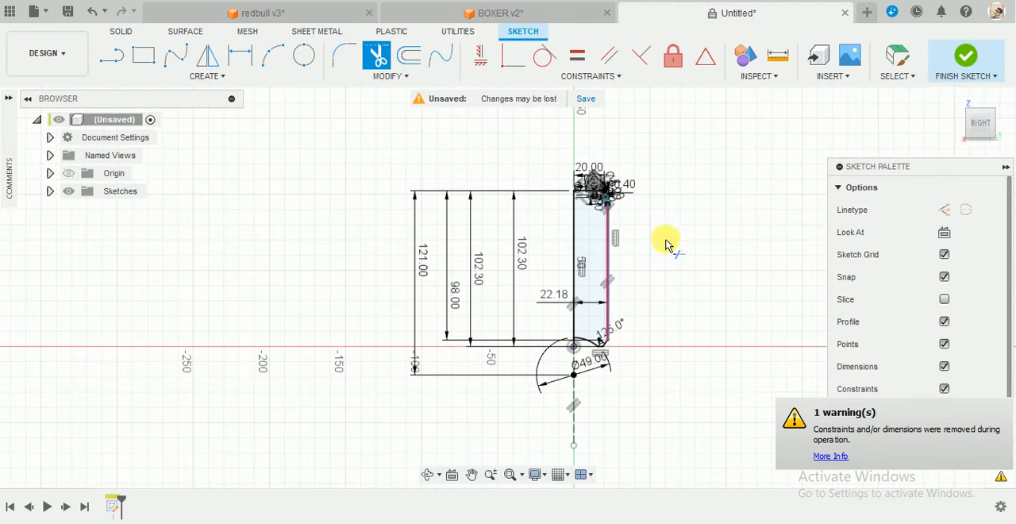
left_click(965, 58)
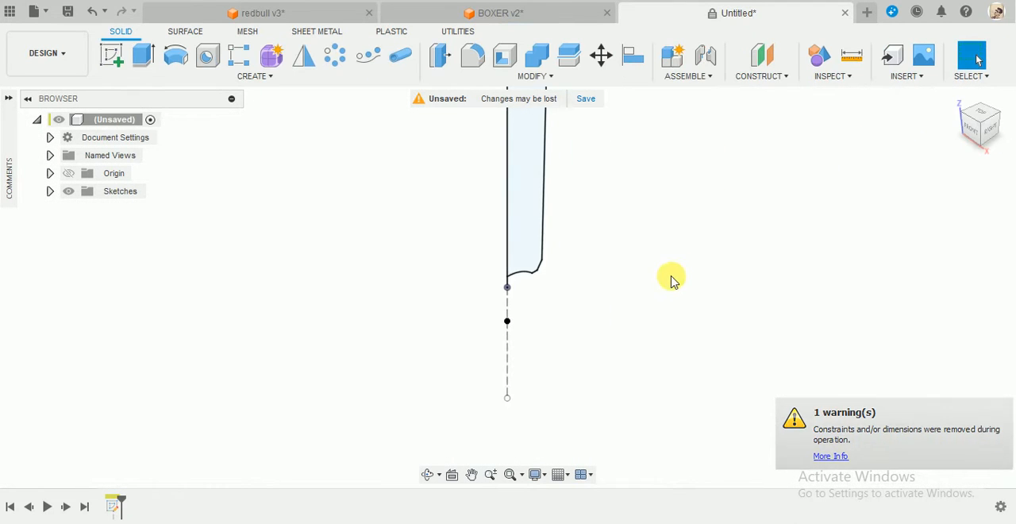
Revolve the profile fully around its long straight vertical edge as a new component.
left_click(175, 55)
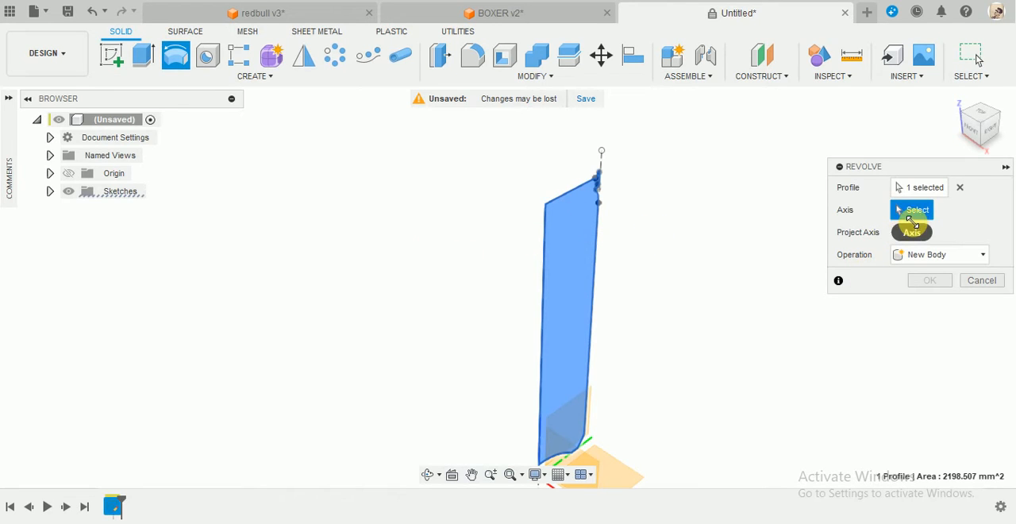
left_click(544, 223)
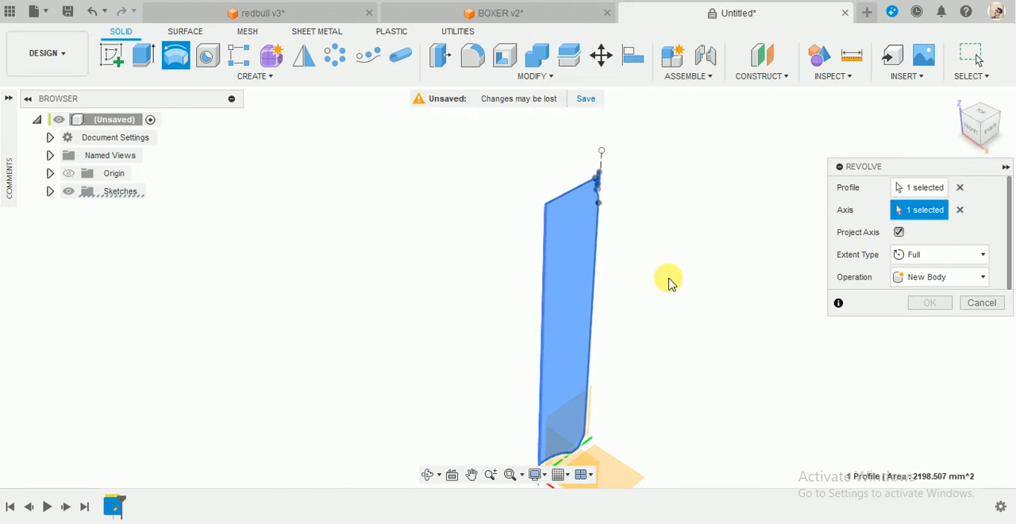
left_click(956, 286)
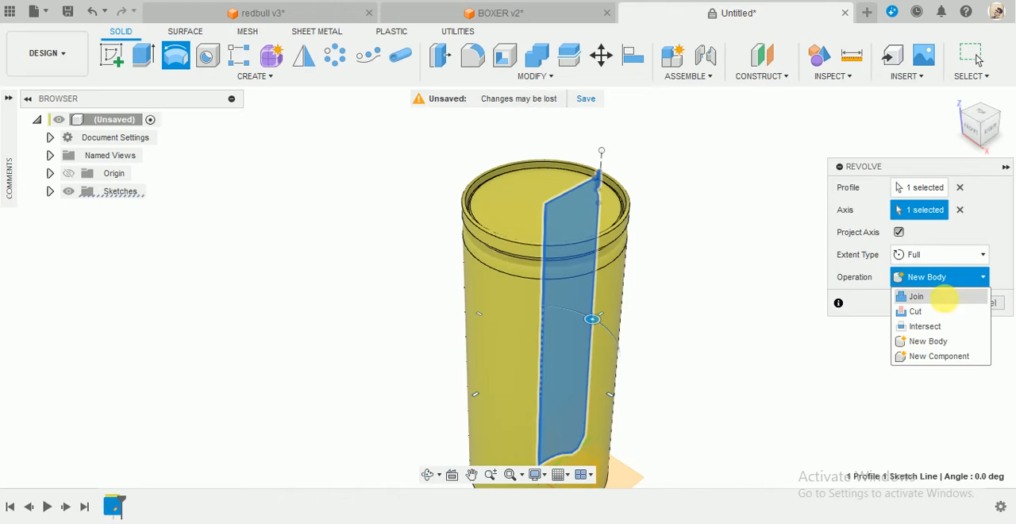
left_click(933, 355)
left_click(938, 303)
Inspect the revolved can's rim, neck and body from several angles.
scroll(666, 262, "down", 3)
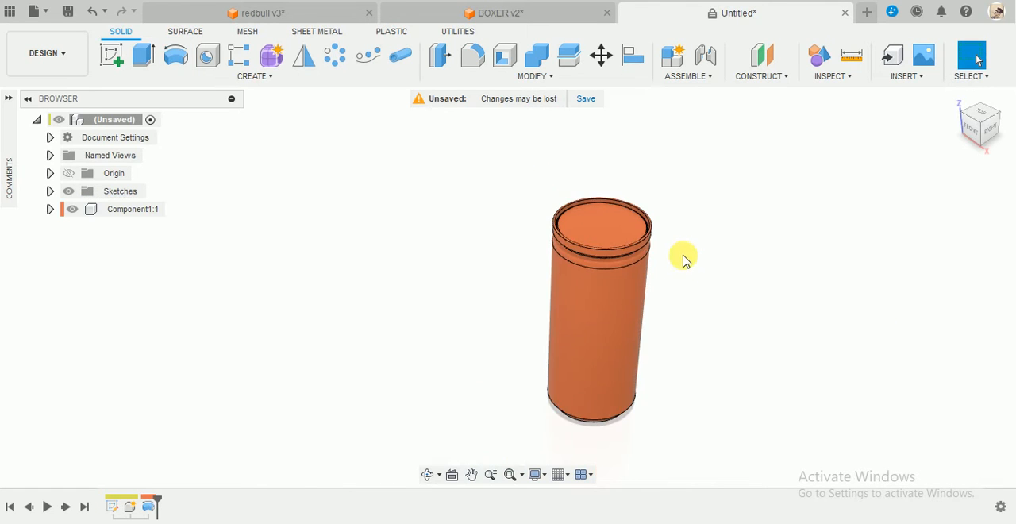
mouse_move(680, 257)
middle_mouse_down("shift")
mouse_move(696, 211)
mouse_move(706, 211)
mouse_move(693, 259)
mouse_move(685, 253)
middle_mouse_up("shift")
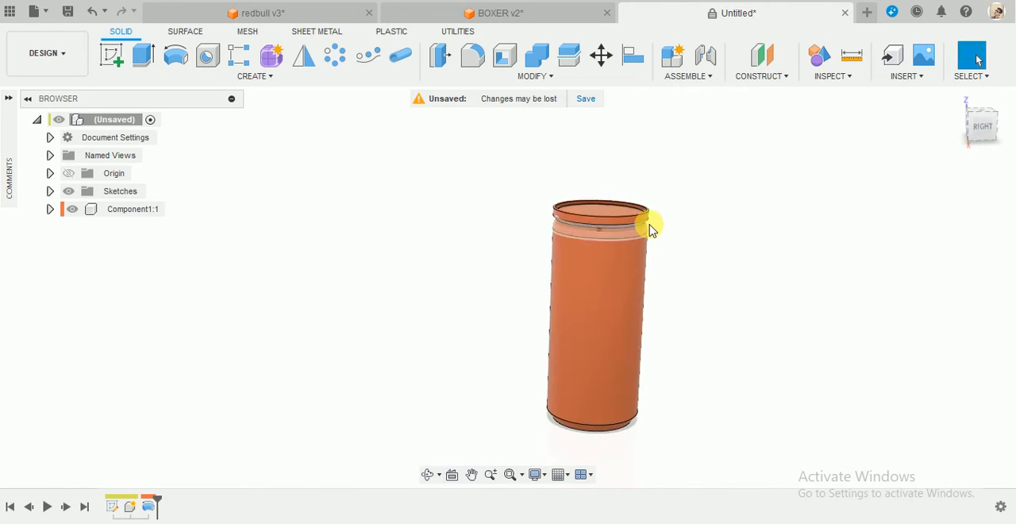
scroll(651, 228, "up", 4)
scroll(696, 142, "up", 1)
middle_click_drag(699, 143, 699, 169, "shift")
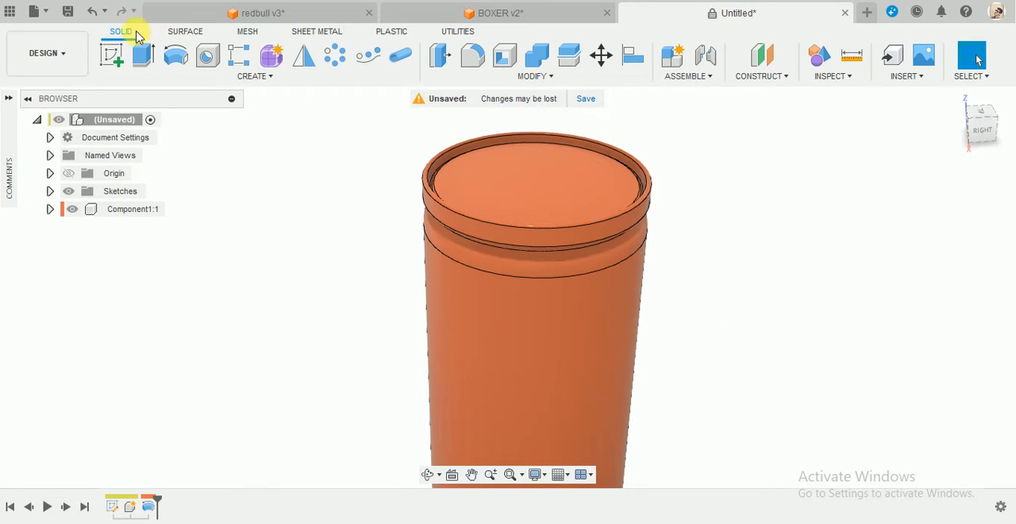
scroll(746, 228, "down", 3)
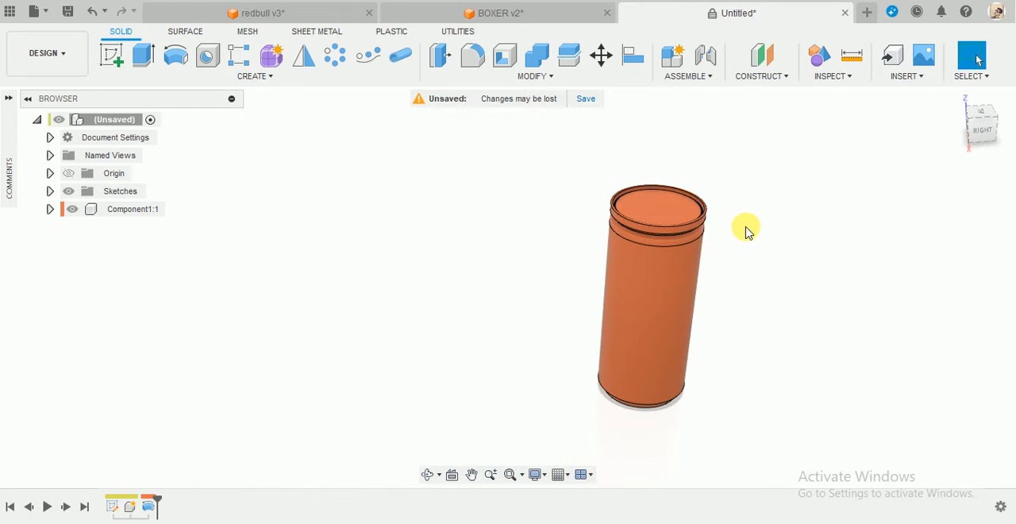
middle_click_drag(746, 227, 760, 199, "shift")
Start a sketch on the can's recessed top face and draw a vertical construction line through its centre, extending past both sides of the rim.
left_click(112, 57)
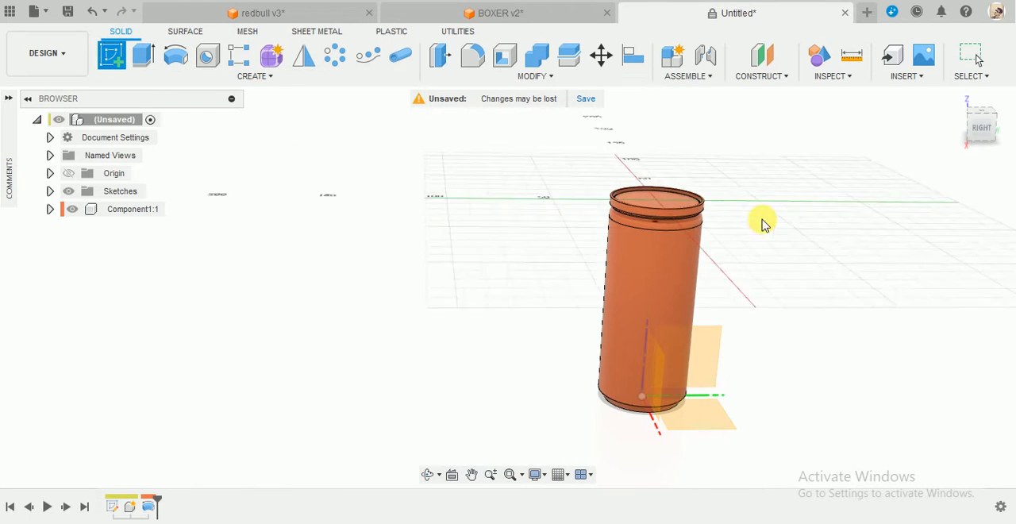
left_click(666, 205)
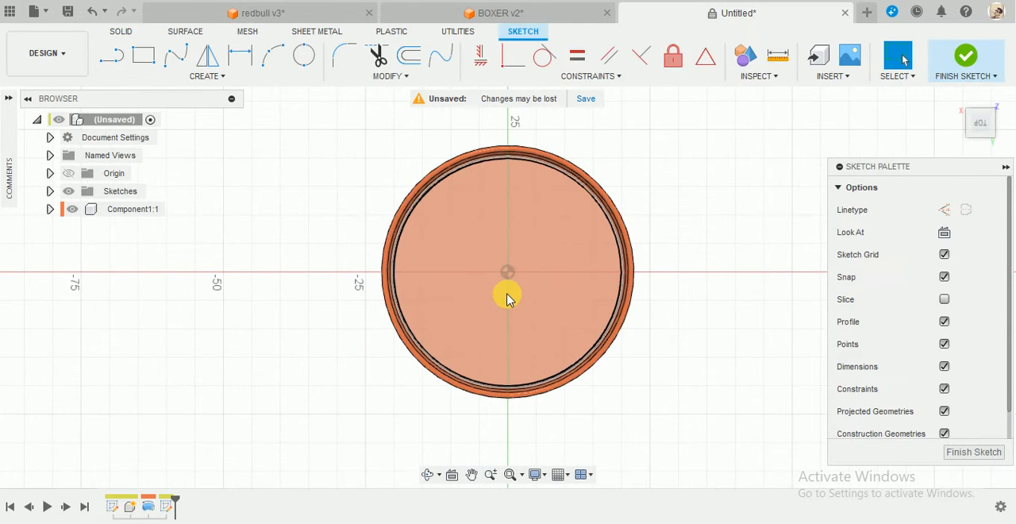
left_click(945, 213)
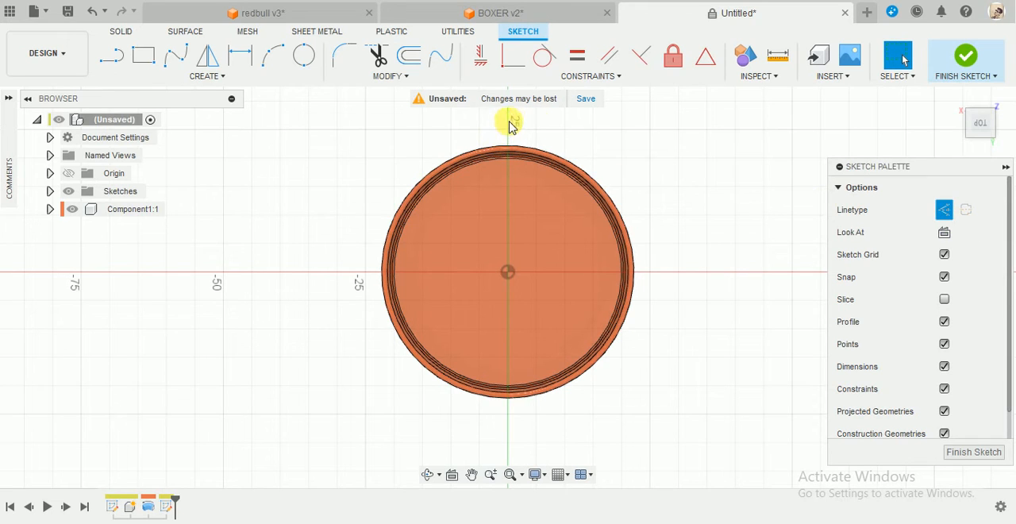
left_click(112, 55)
left_click(508, 272)
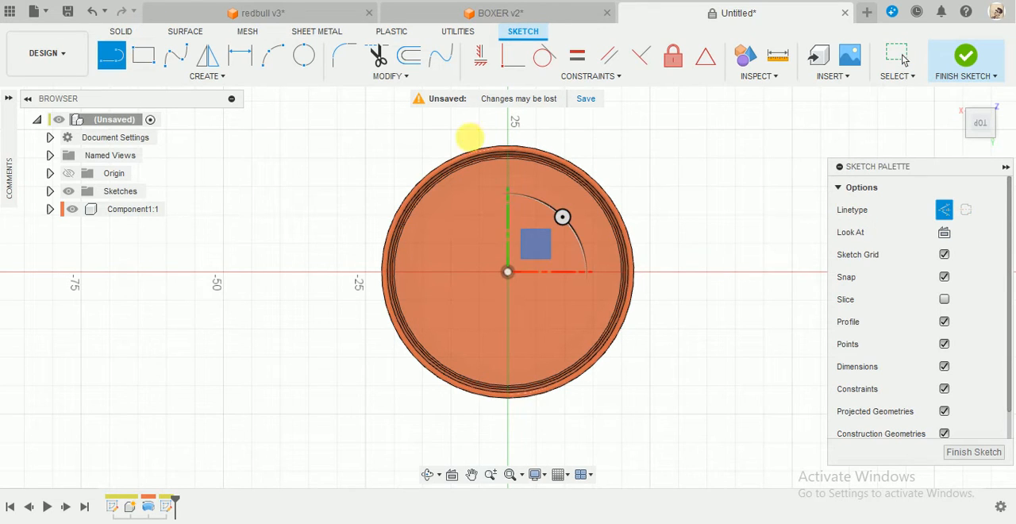
left_click(509, 127)
left_click(508, 461)
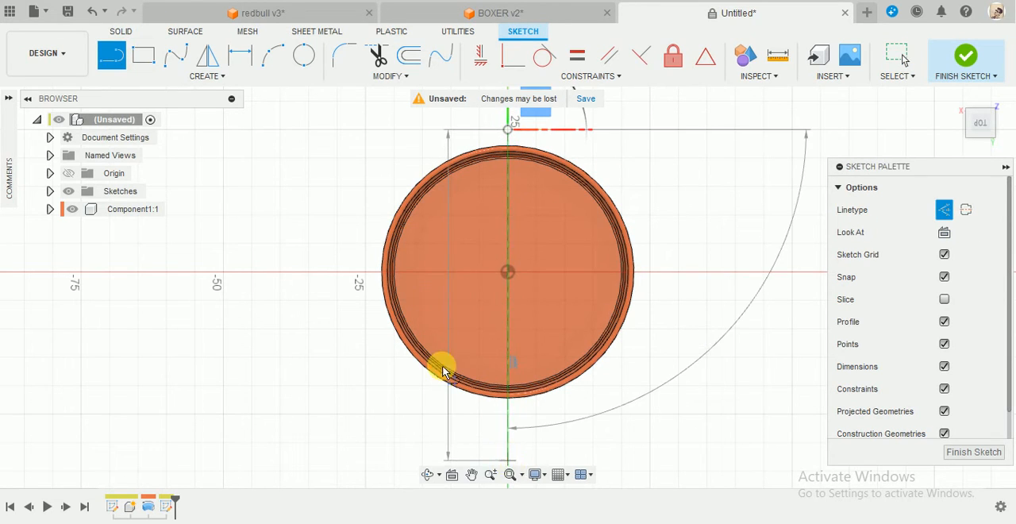
Draw a horizontal construction line through the centre of the can's top face, extending past both sides of the rim.
key("Escape")
key("l")
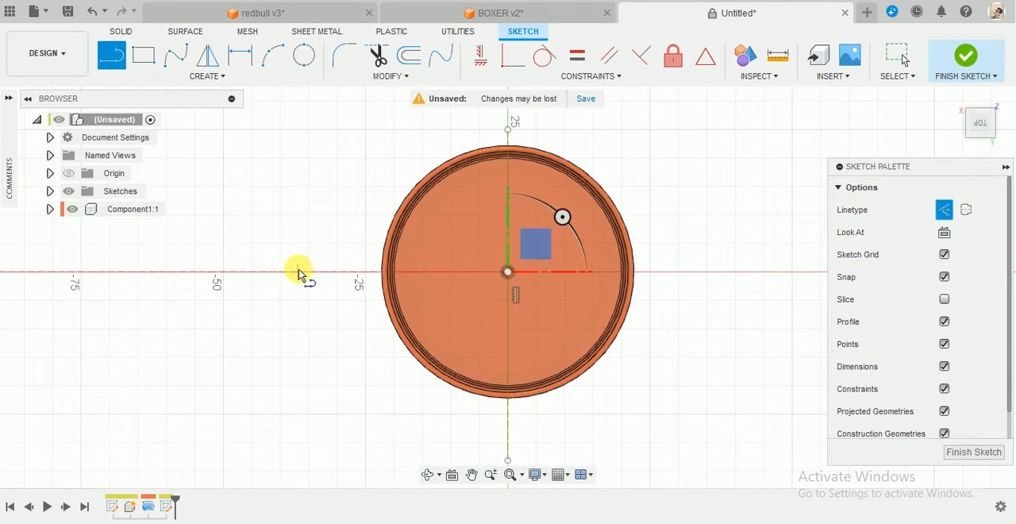
left_click(297, 271)
left_click(679, 272)
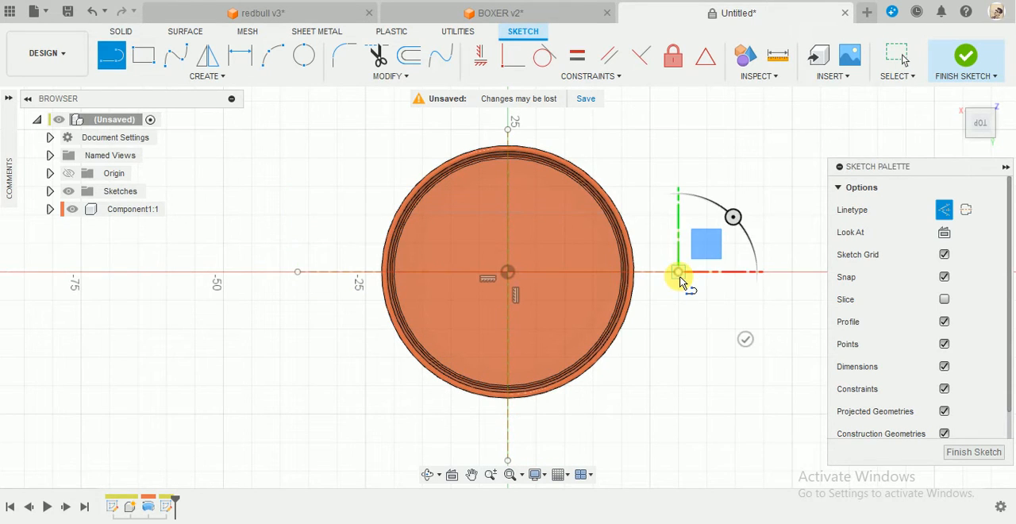
key("Escape")
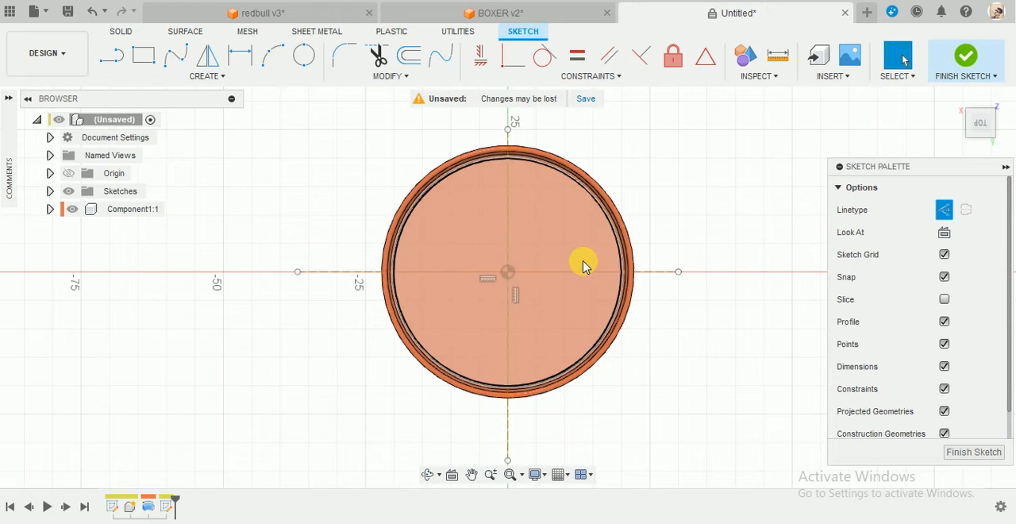
scroll(583, 263, "up", 3)
scroll(480, 270, "down", 2)
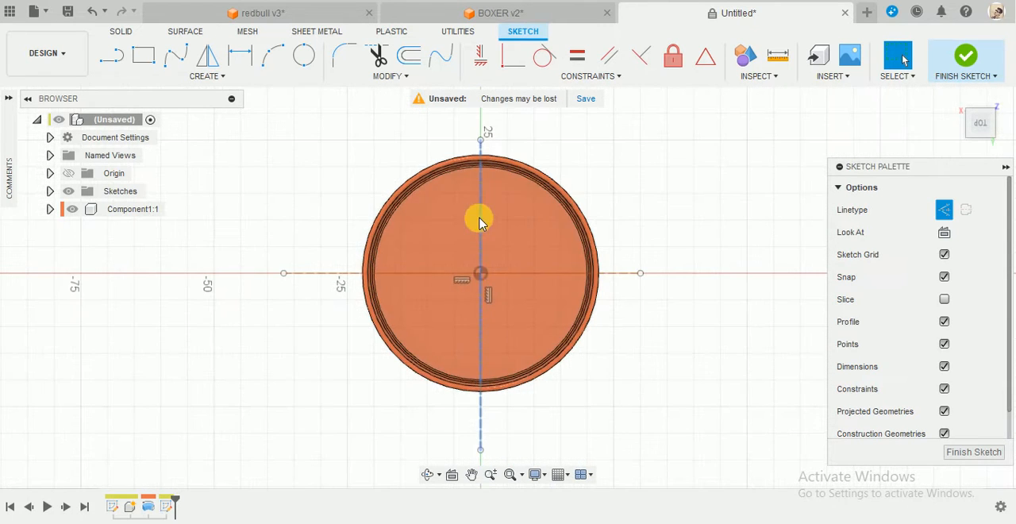
left_click(225, 75)
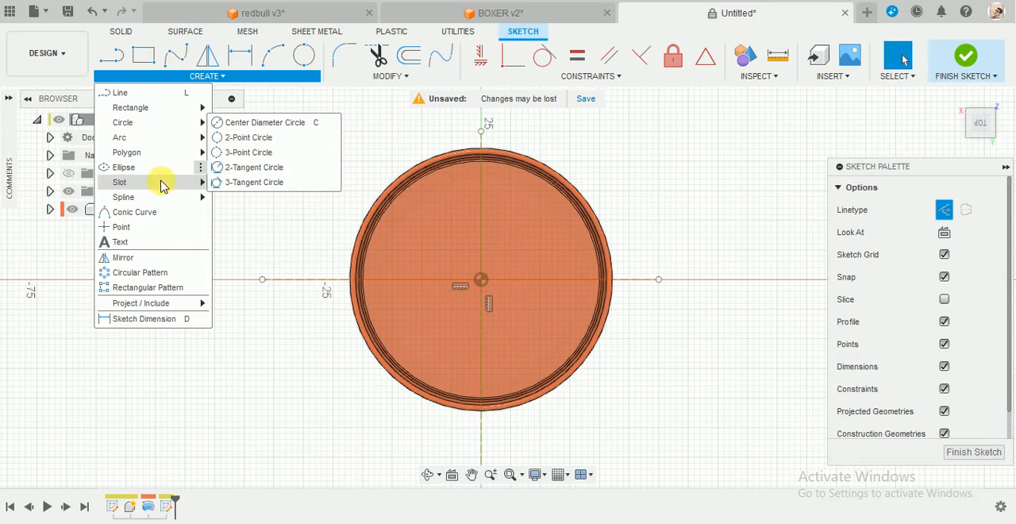
mouse_move(168, 183)
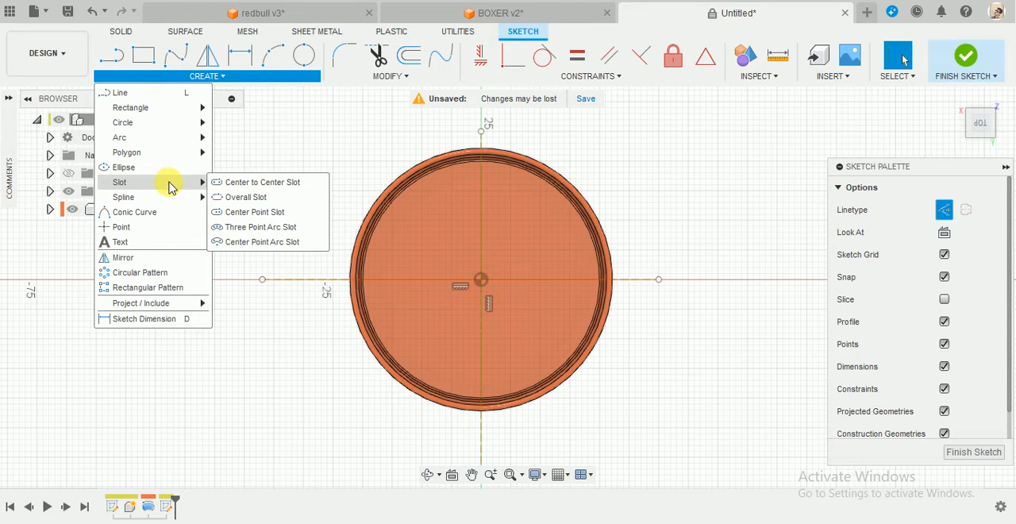
left_click(271, 230)
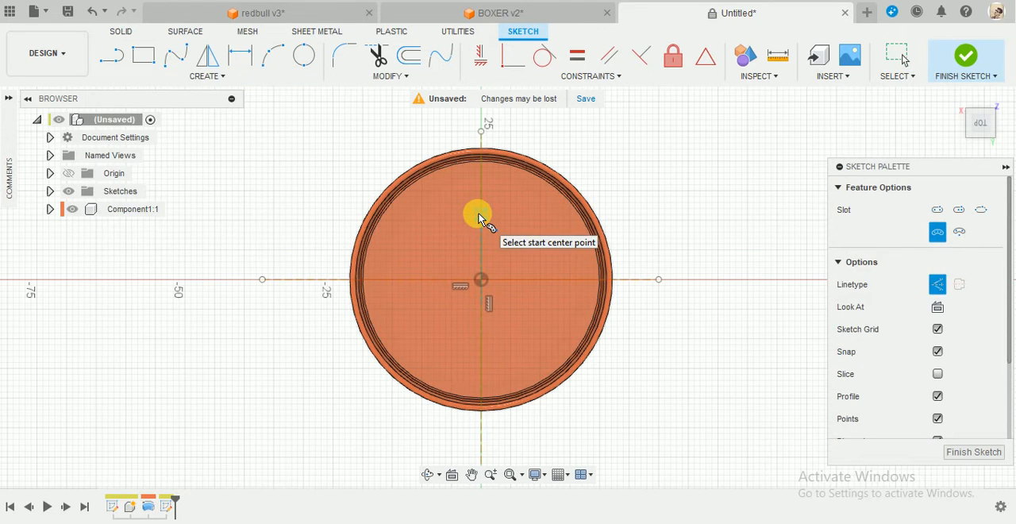
left_click(480, 215)
left_click(529, 238)
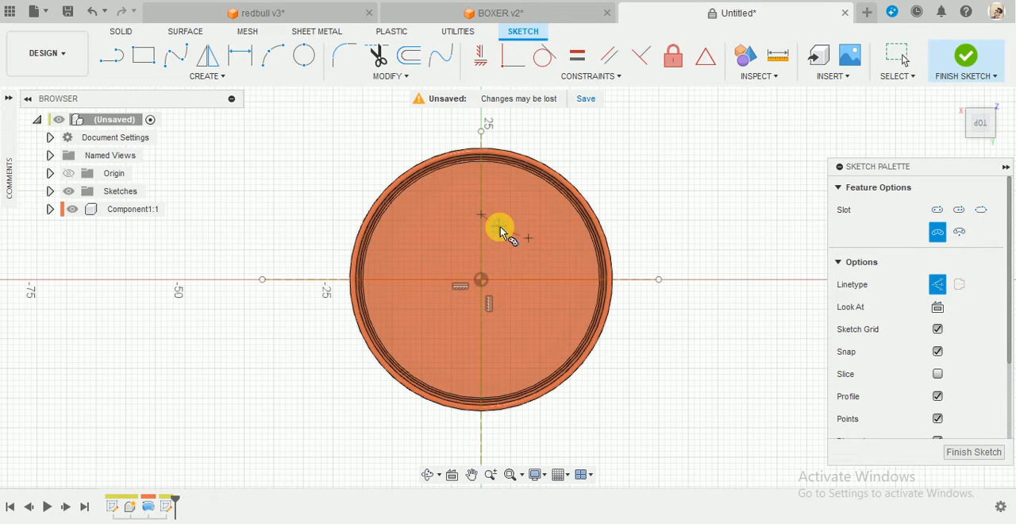
key("Escape")
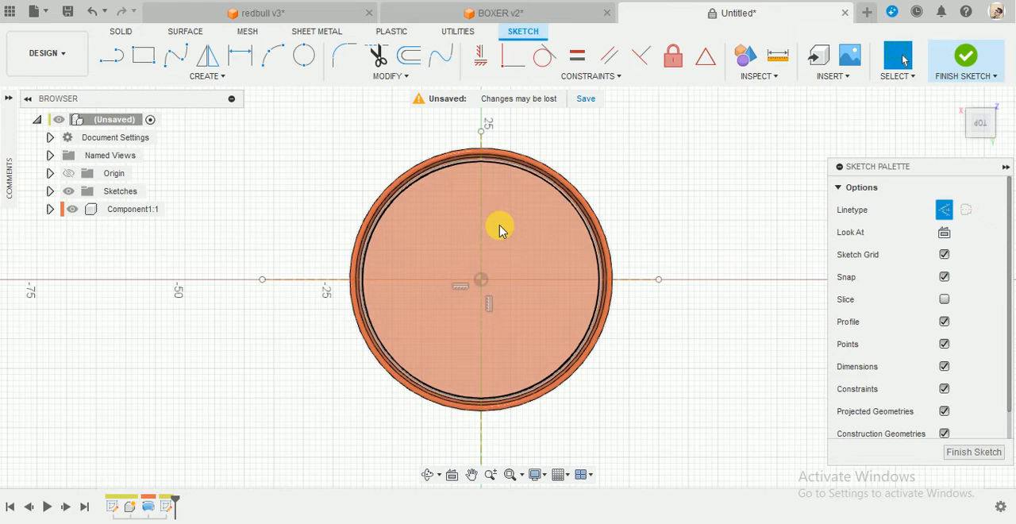
left_click(499, 230)
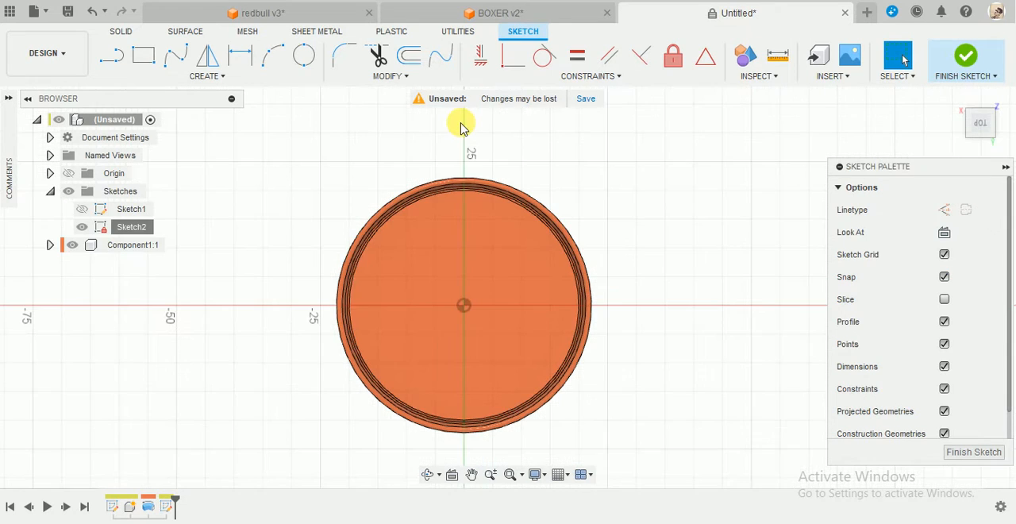
Draw a solid vertical line from the centre of the can's top face up past the outer rim.
left_click(112, 55)
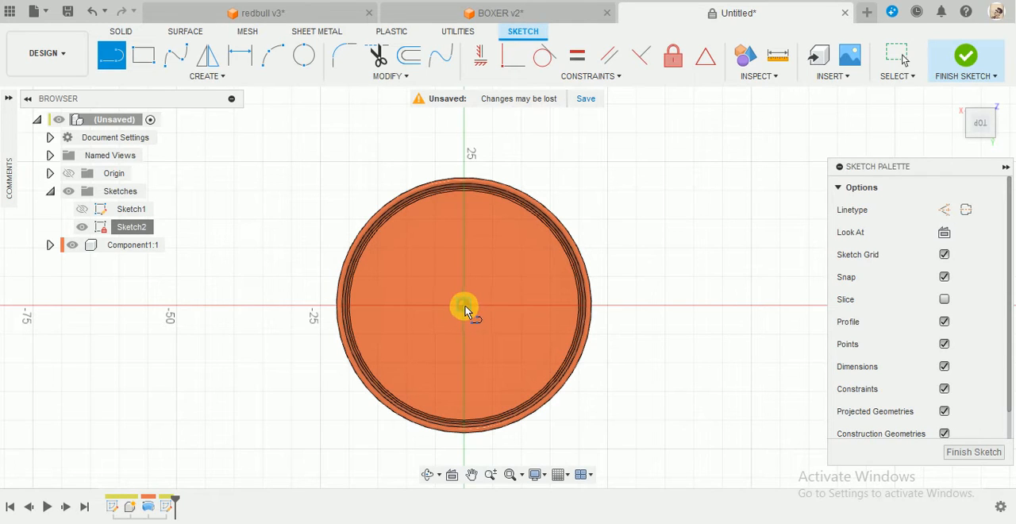
left_click(464, 306)
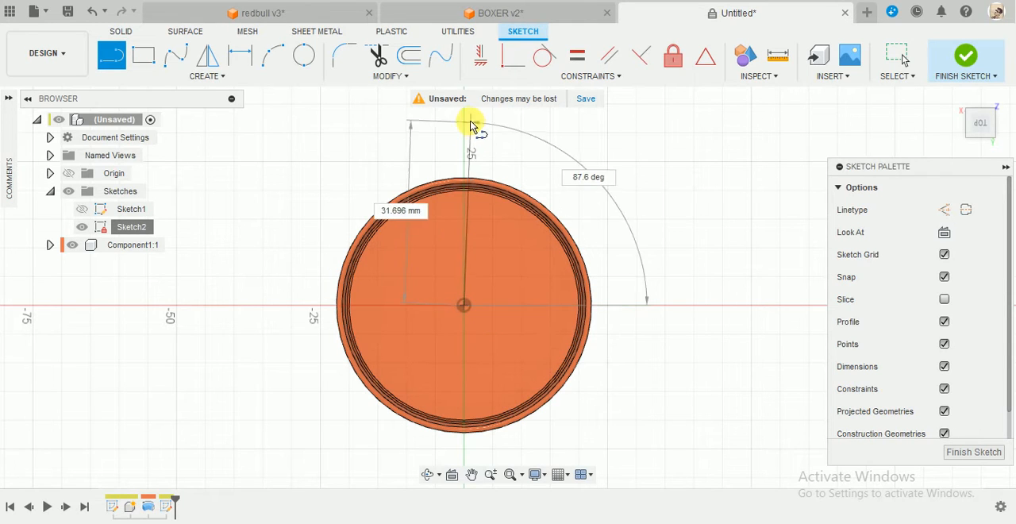
left_click(464, 119)
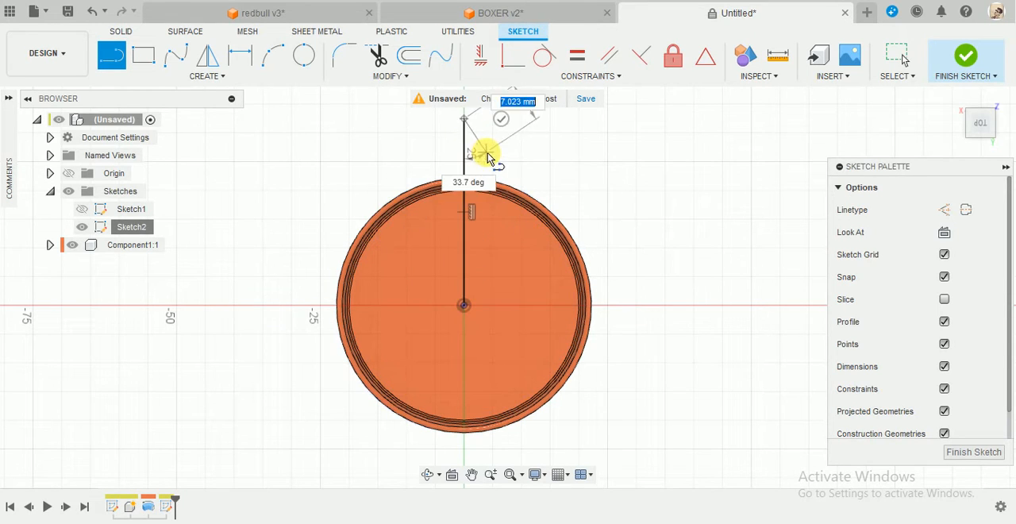
key("Escape")
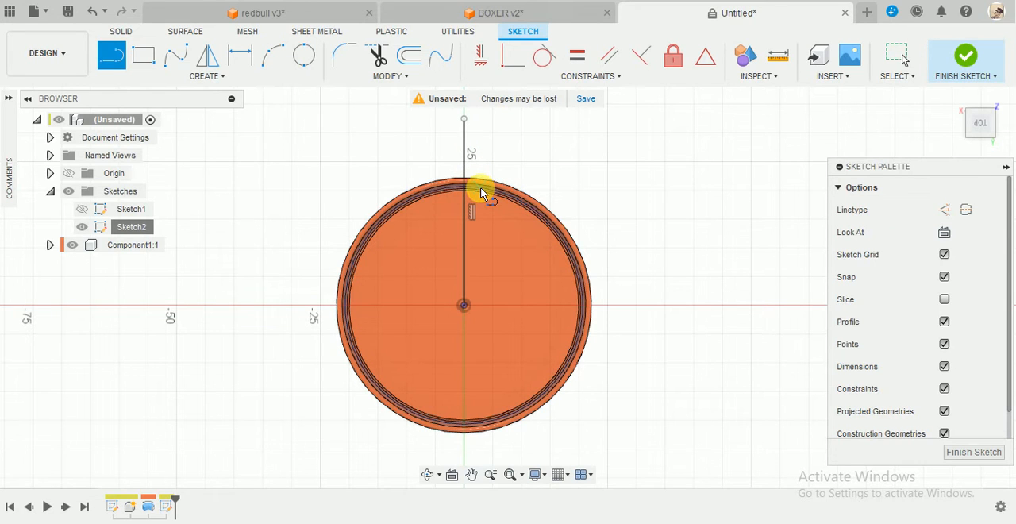
key("Escape")
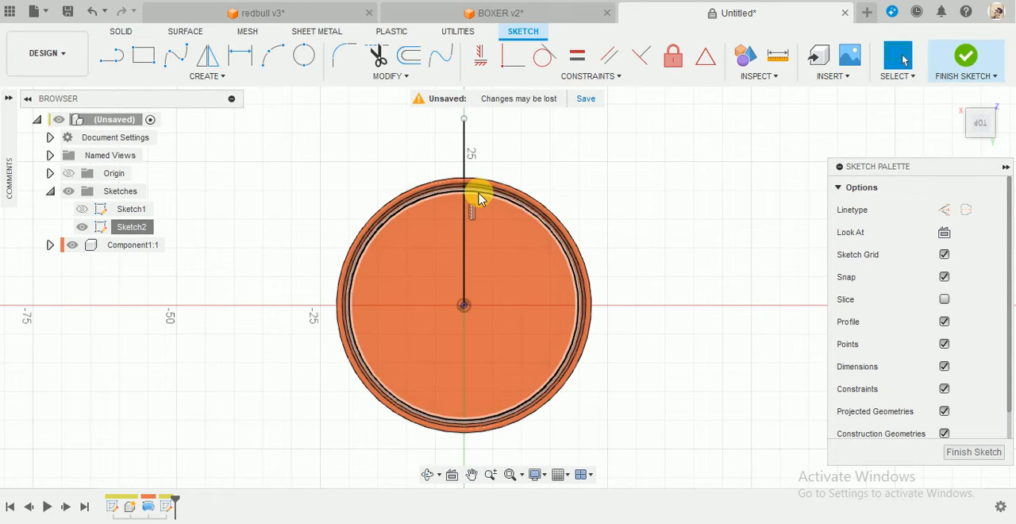
scroll(473, 186, "up", 1)
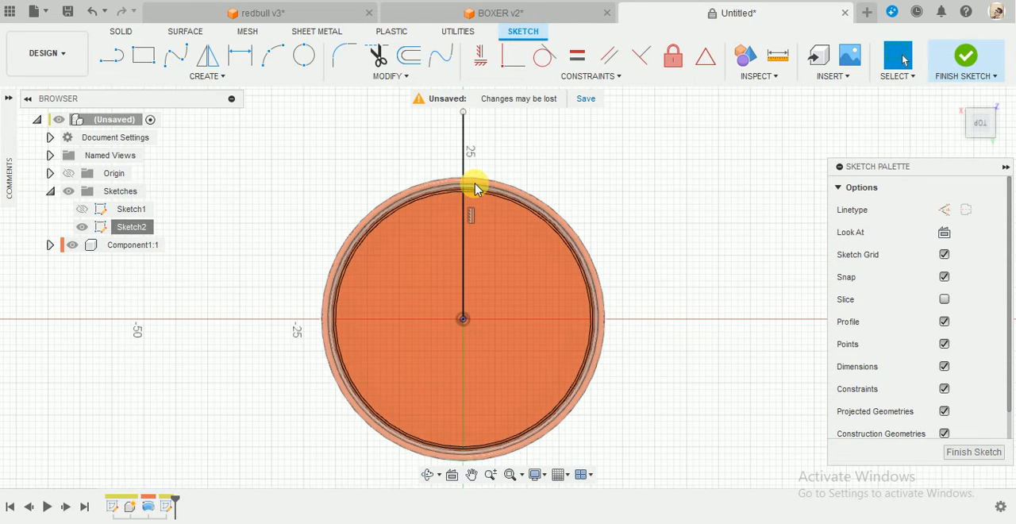
Draw a center point arc slot around the can's centre, about 12 mm in radius and spanning 70 degrees across the vertical line.
left_click(220, 73)
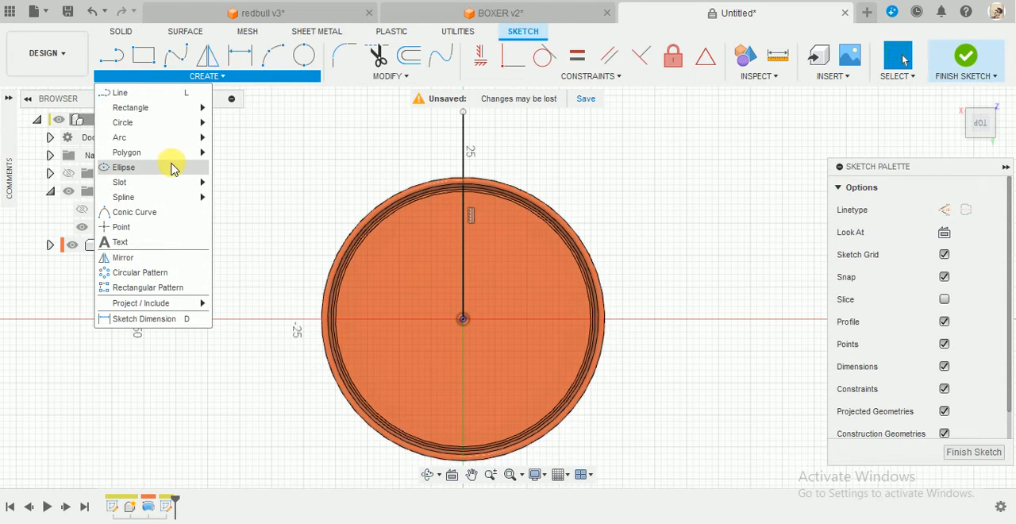
mouse_move(161, 182)
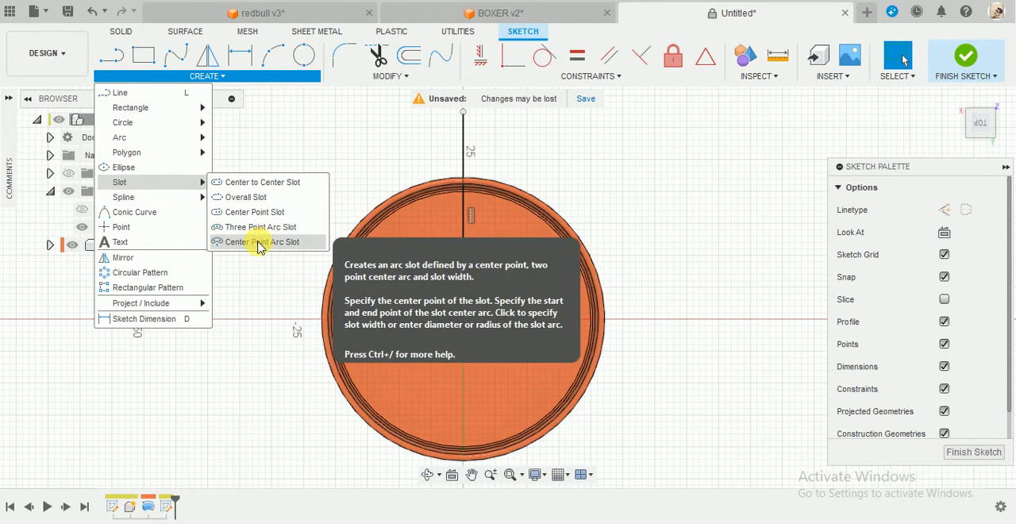
left_click(258, 243)
left_click(463, 319)
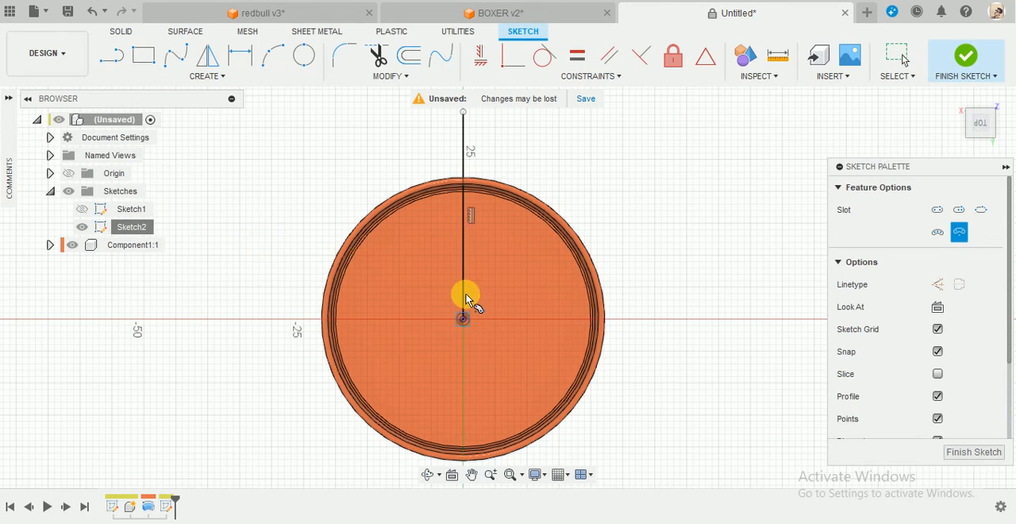
left_click(508, 255)
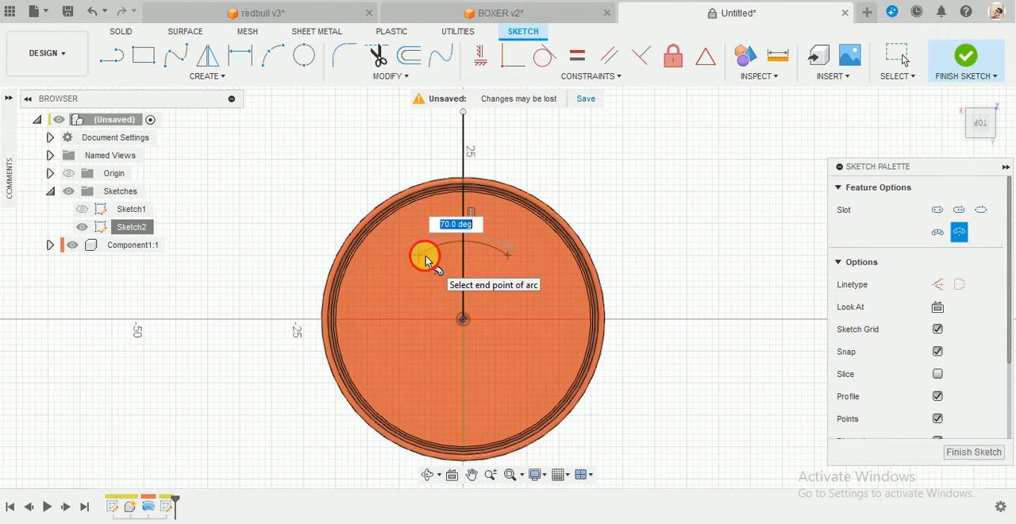
left_click(424, 255)
left_click(431, 272)
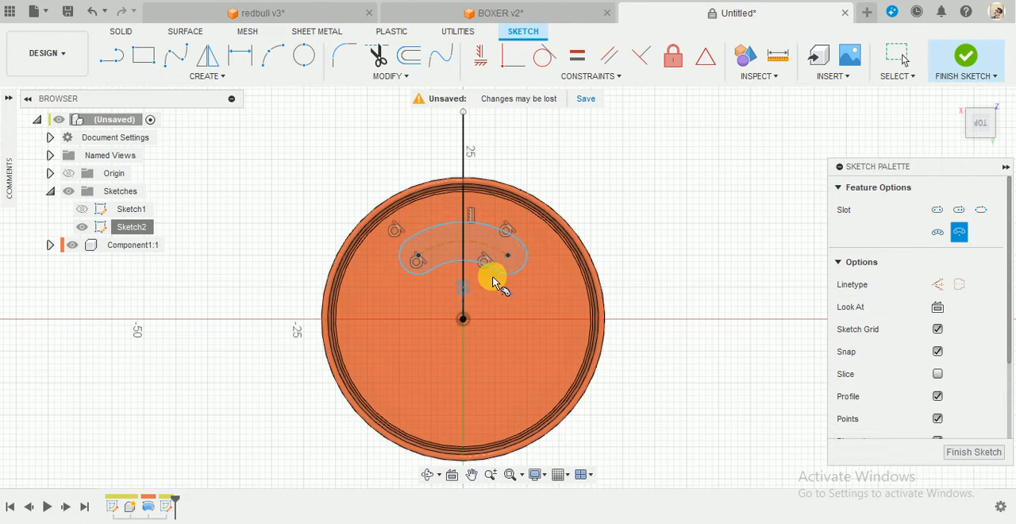
key("Escape")
Make the centre points of the slot's two rounded ends symmetric about the vertical line.
left_click(584, 75)
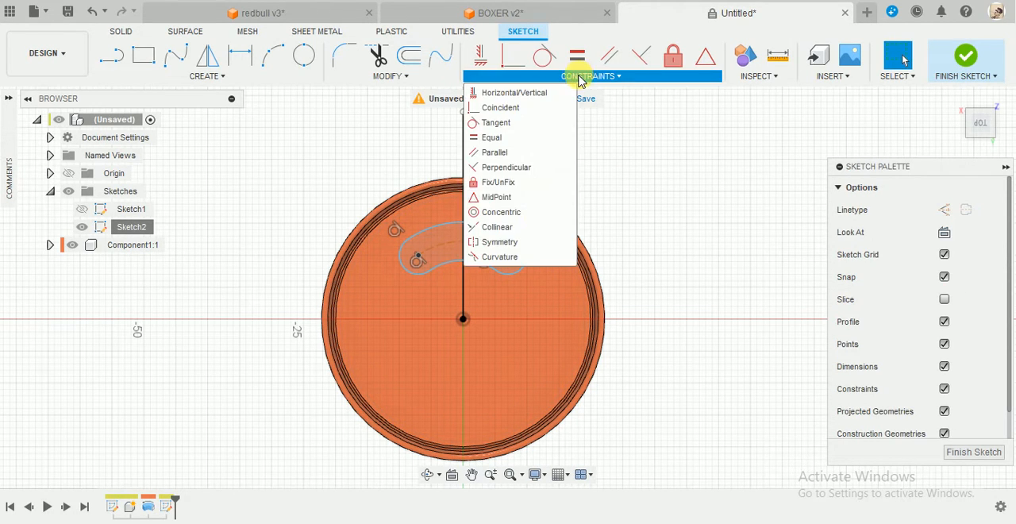
left_click(499, 255)
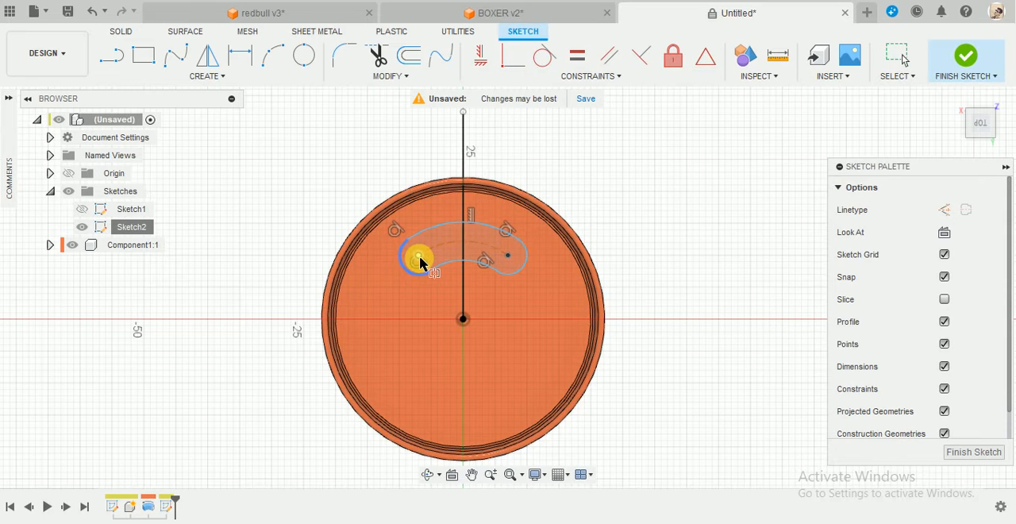
left_click(508, 259)
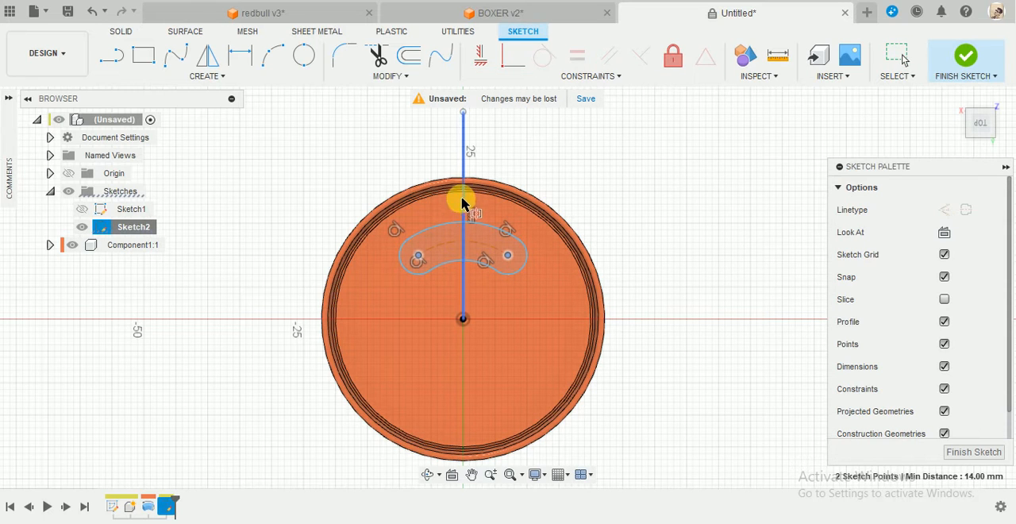
left_click(464, 200)
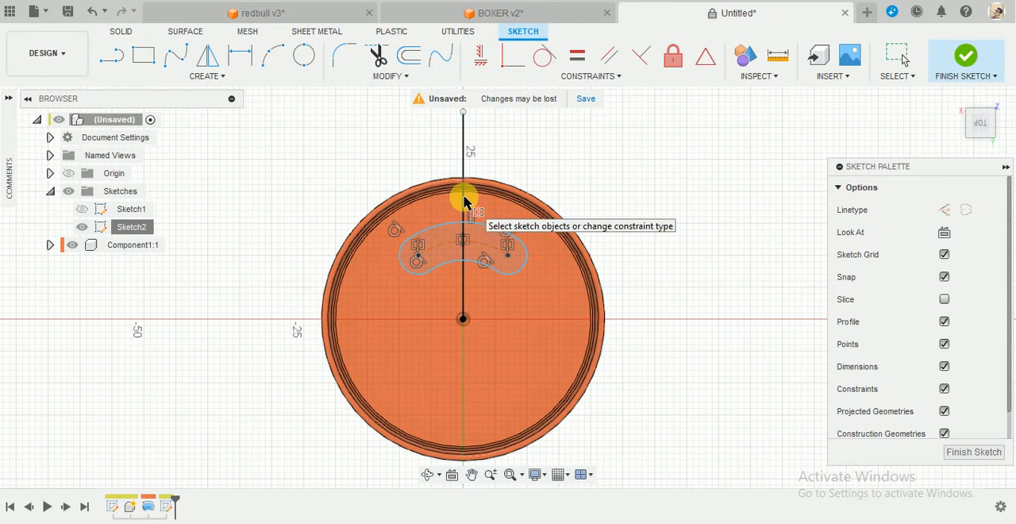
key("Escape")
left_click(523, 268)
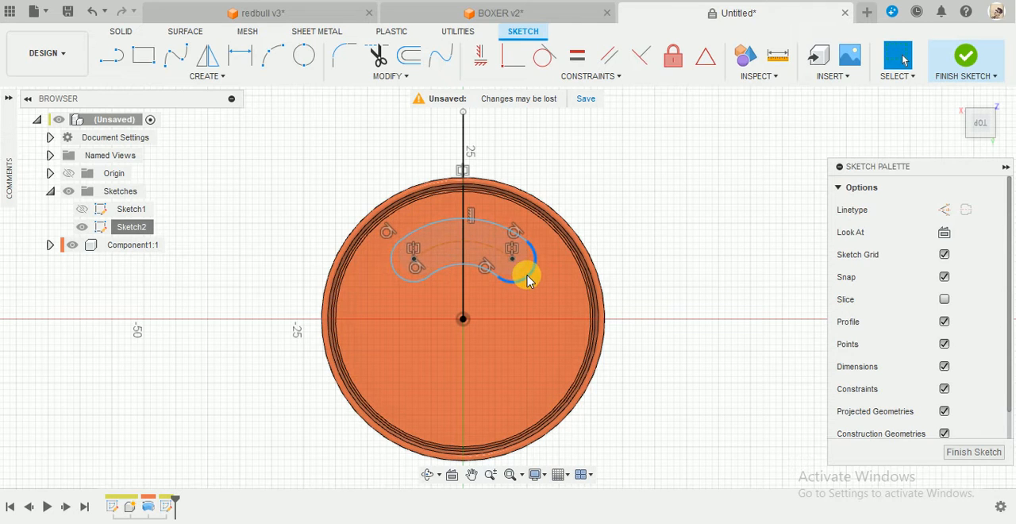
Dimension the vertical distance from the can's centre to the slot's end centre point as 8.5 mm.
key("d")
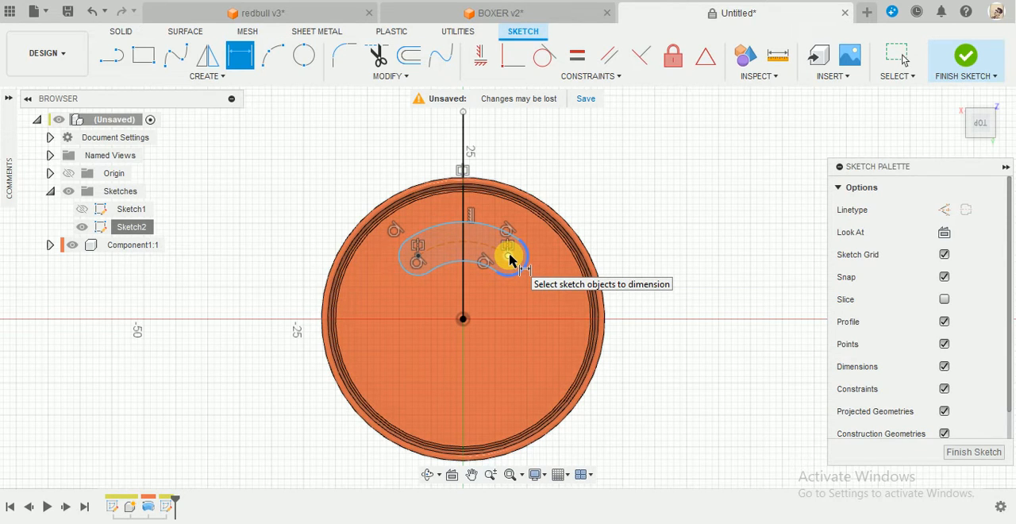
left_click(508, 255)
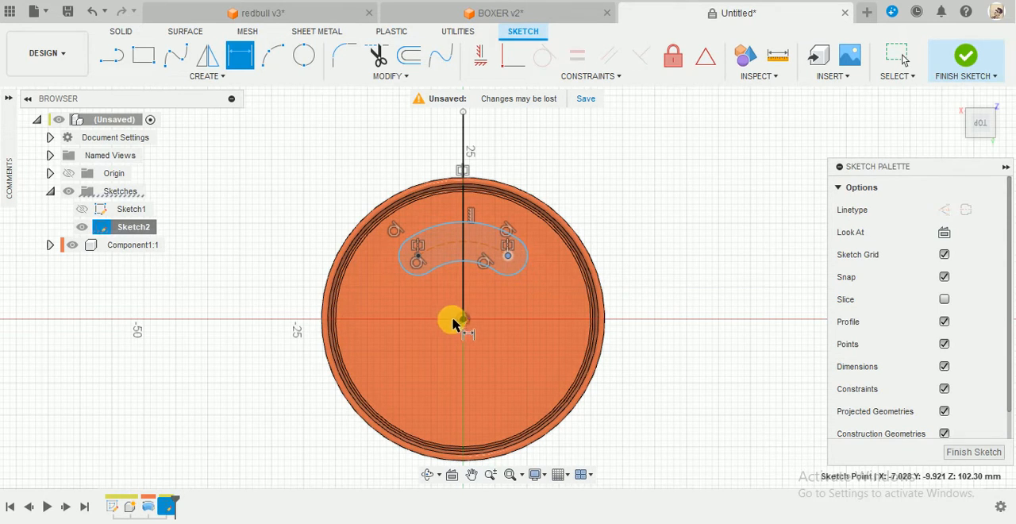
left_click(464, 322)
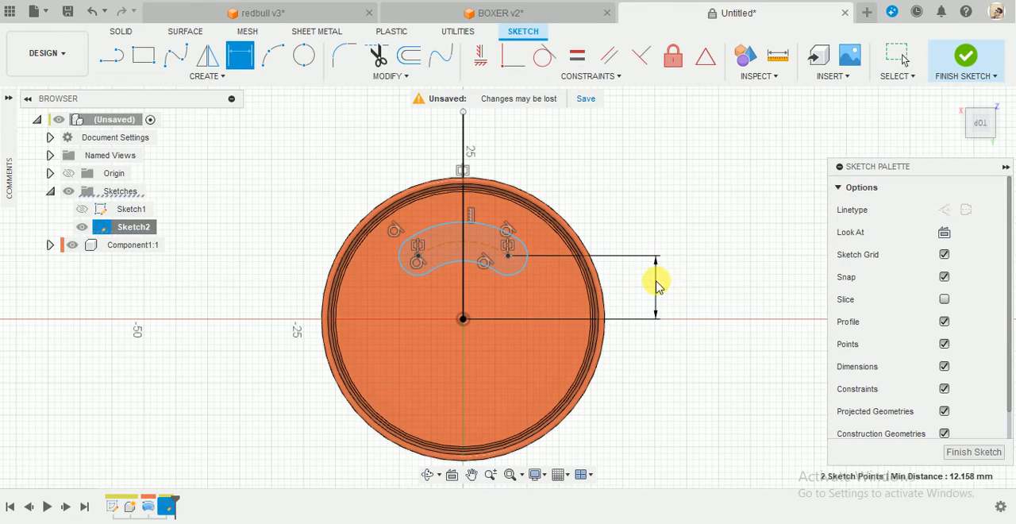
left_click(655, 283)
type("8.5")
key("Return")
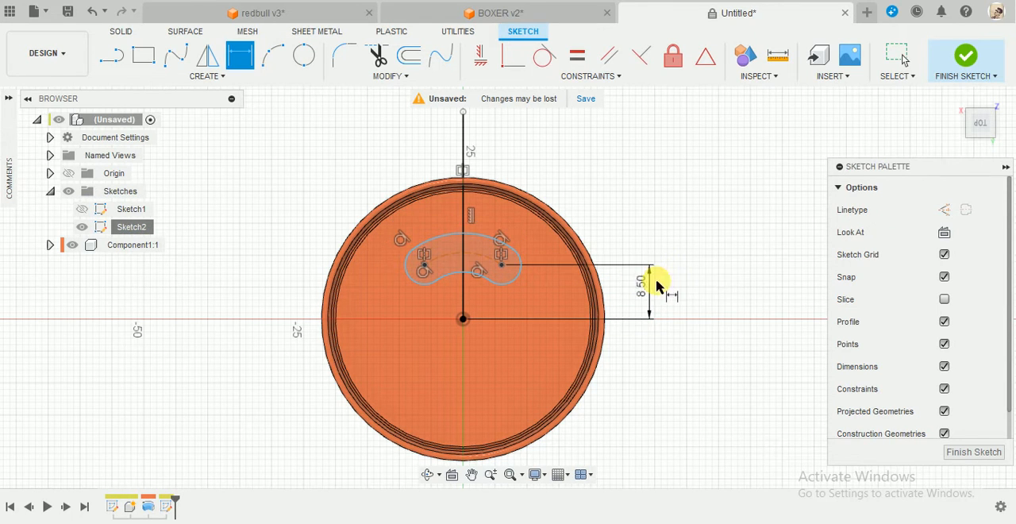
Set the slot's end radius to 2.1 mm and its end centre point's distance from the vertical line to 4.3 mm.
left_click(518, 260)
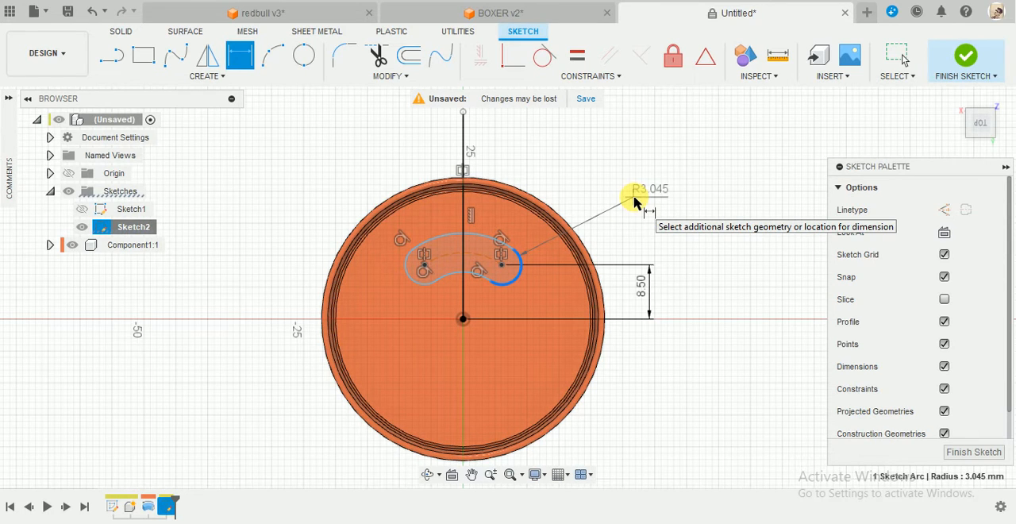
left_click(633, 208)
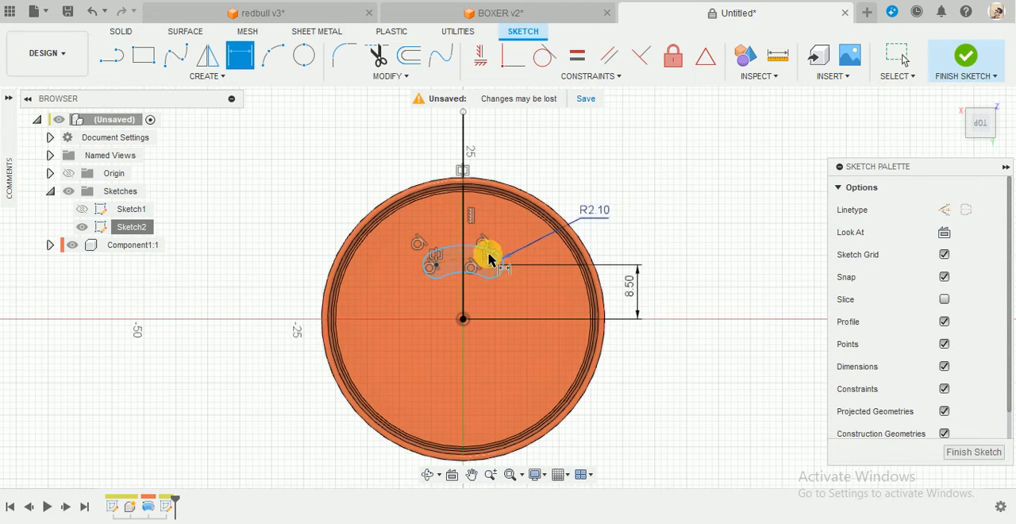
scroll(476, 226, "up", 2)
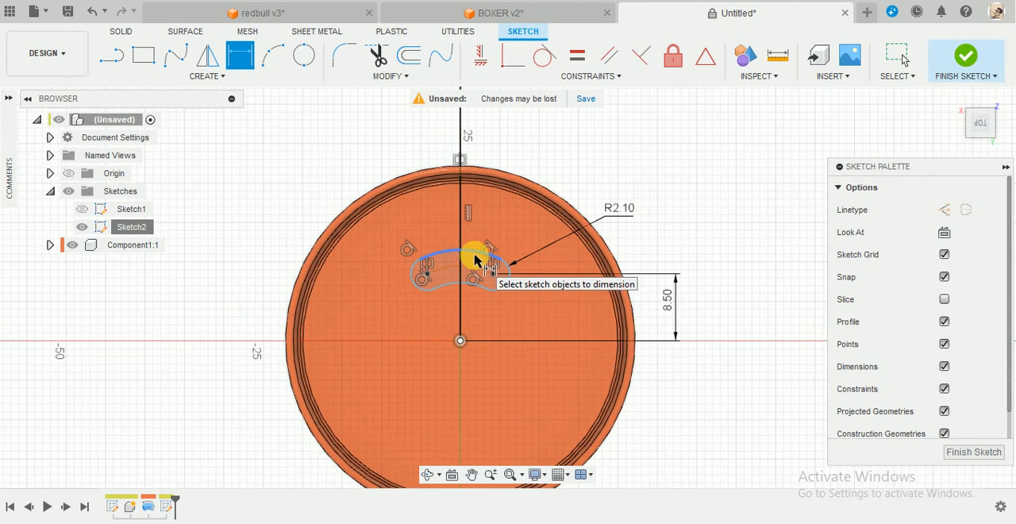
left_click(492, 274)
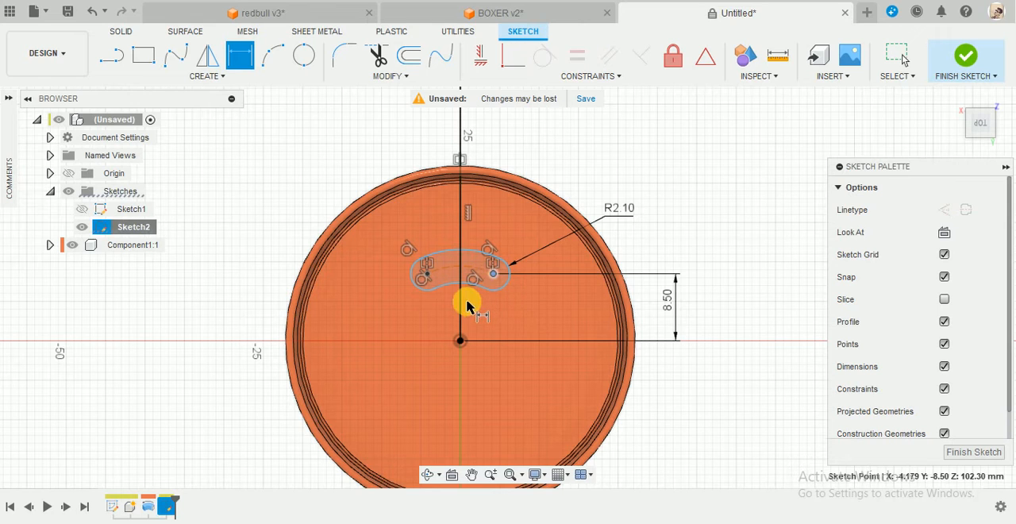
left_click(460, 307)
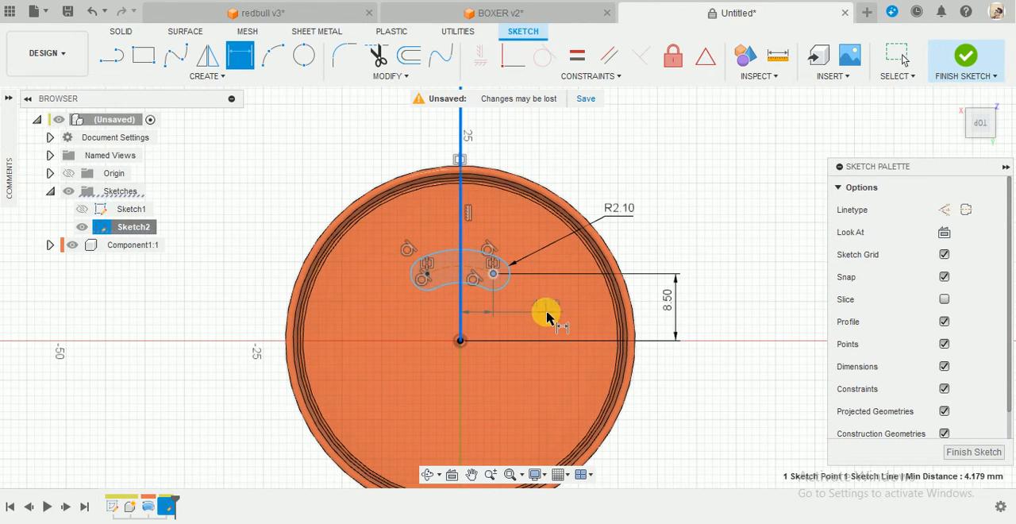
left_click(547, 317)
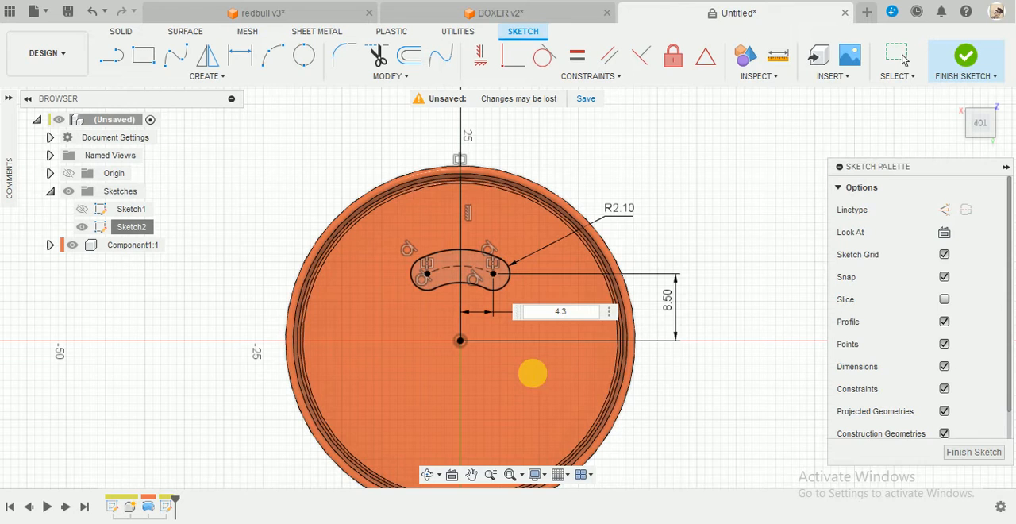
key("Return")
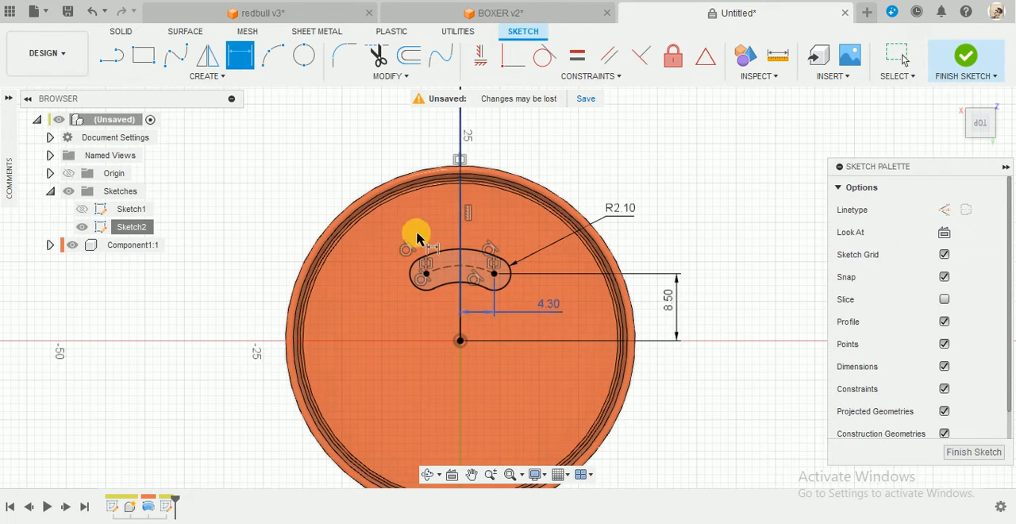
key("Escape")
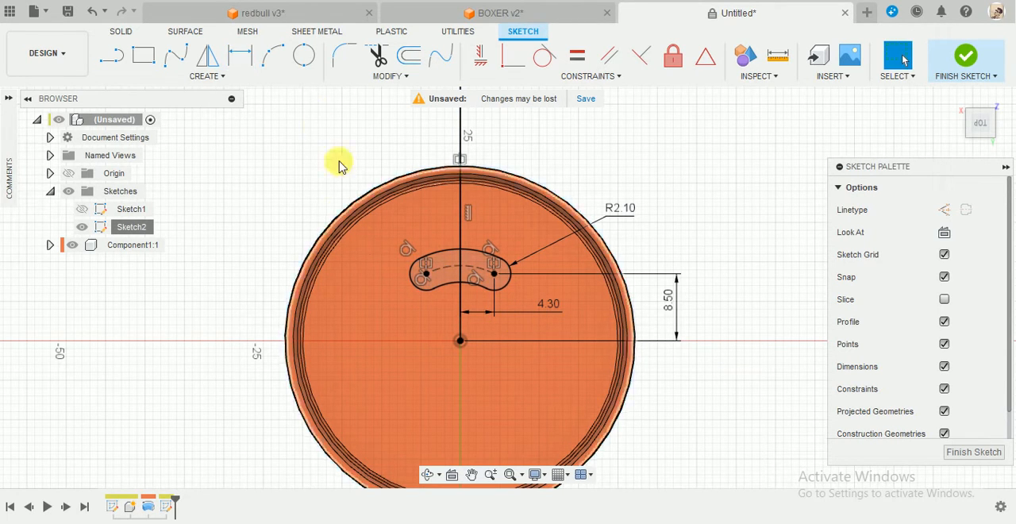
Draw an ellipse around the slot, centred on the vertical line, about 18 mm wide and 17 mm tall.
left_click(208, 76)
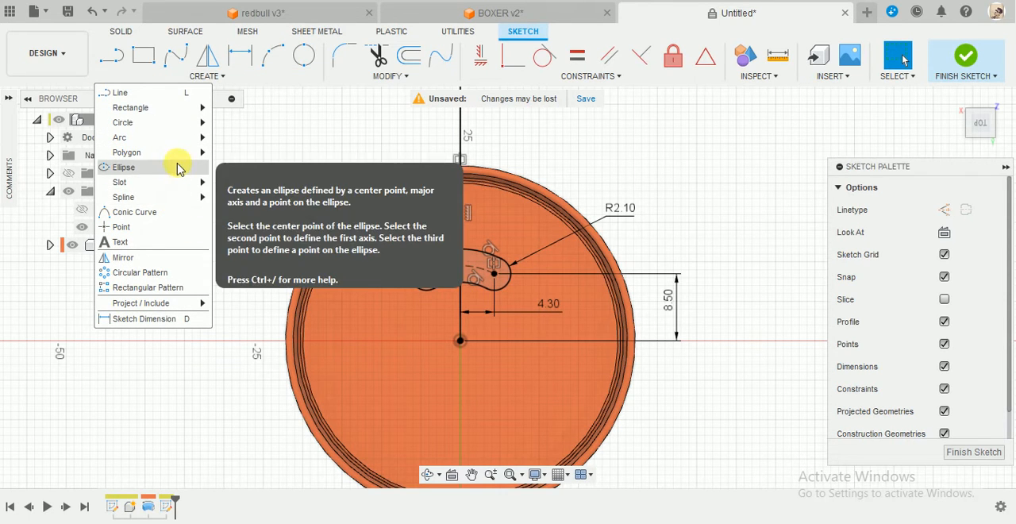
left_click(176, 167)
scroll(457, 294, "up", 2)
left_click(454, 294)
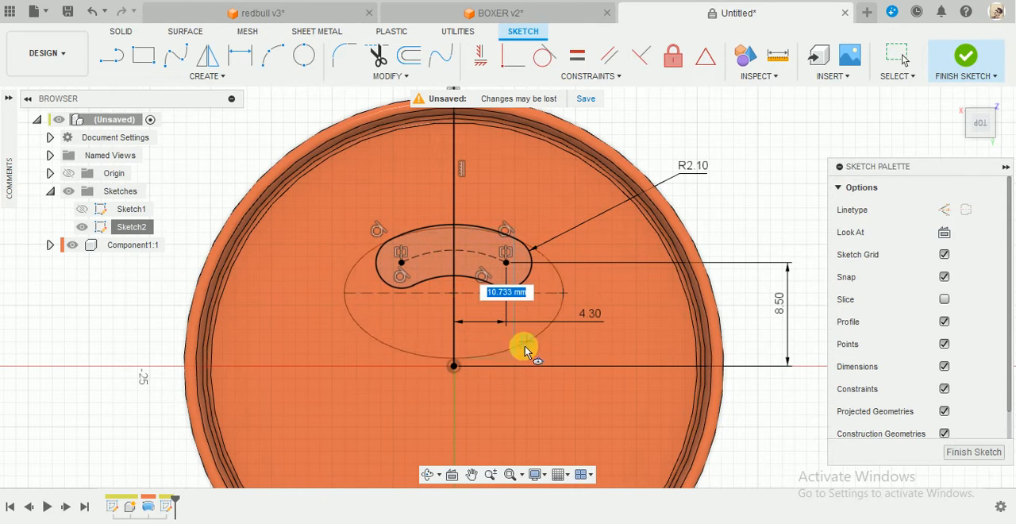
left_click(515, 388)
key("Escape")
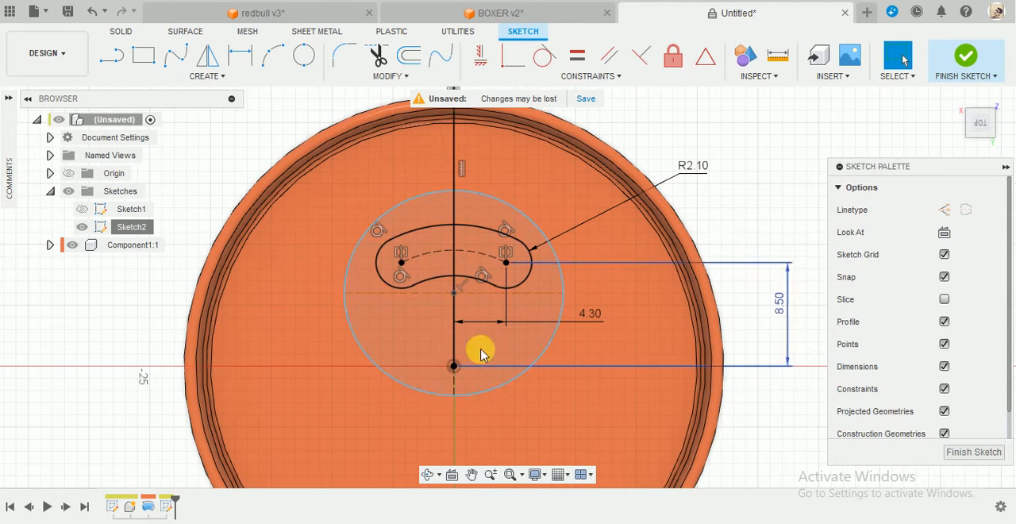
Set the ellipse's height along the vertical line to 13 mm.
key("d")
left_click(454, 192)
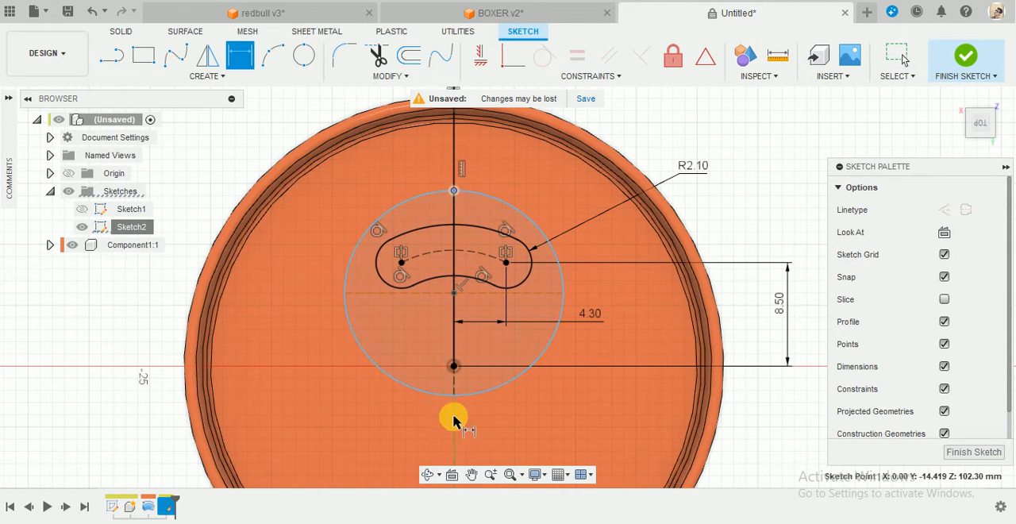
left_click(453, 394)
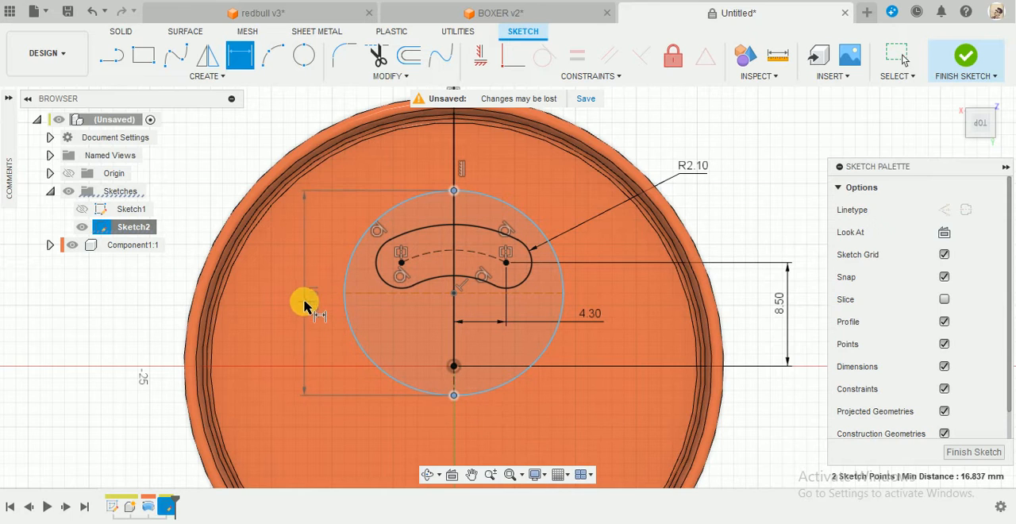
left_click(305, 305)
type("1")
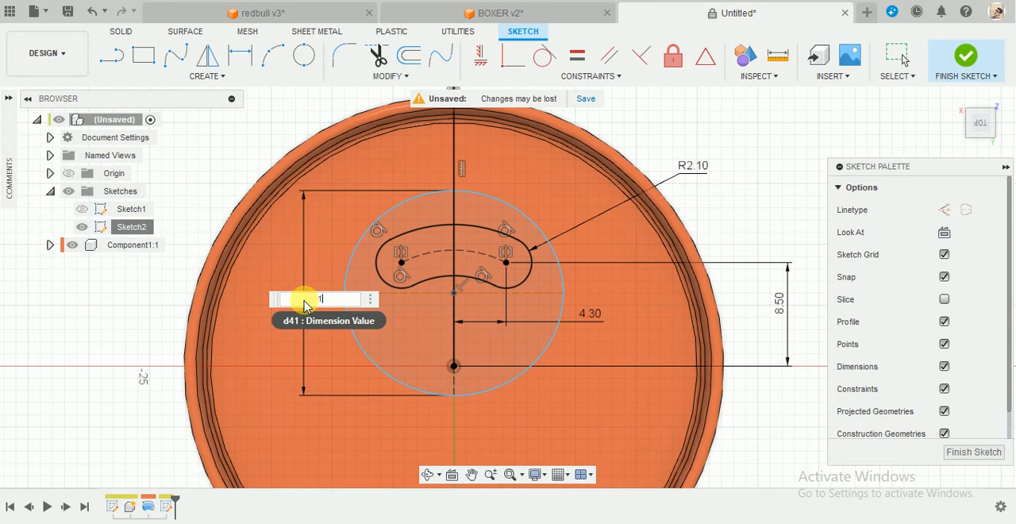
type("3")
key("Return")
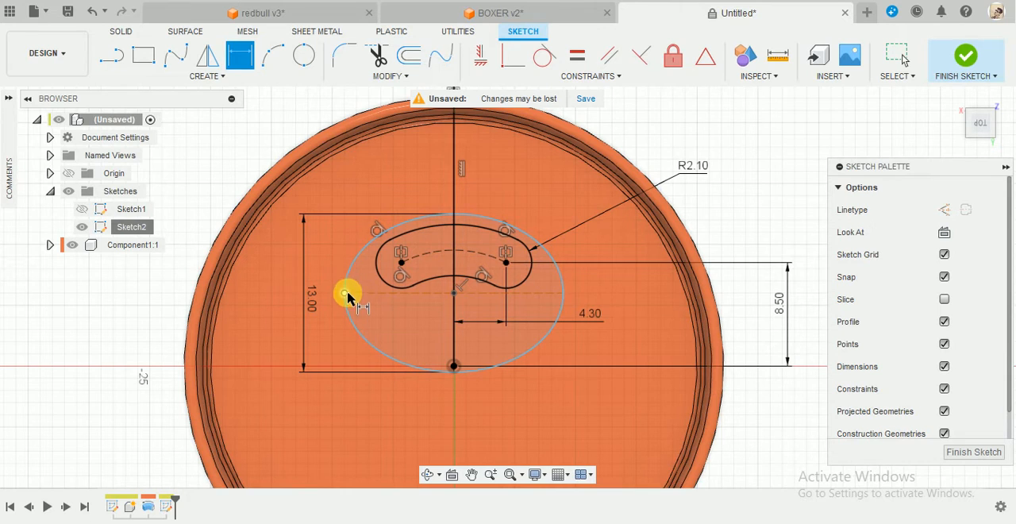
Dimension the ellipse's width between its two horizontal end points as 18 mm.
left_click(345, 294)
left_click(563, 292)
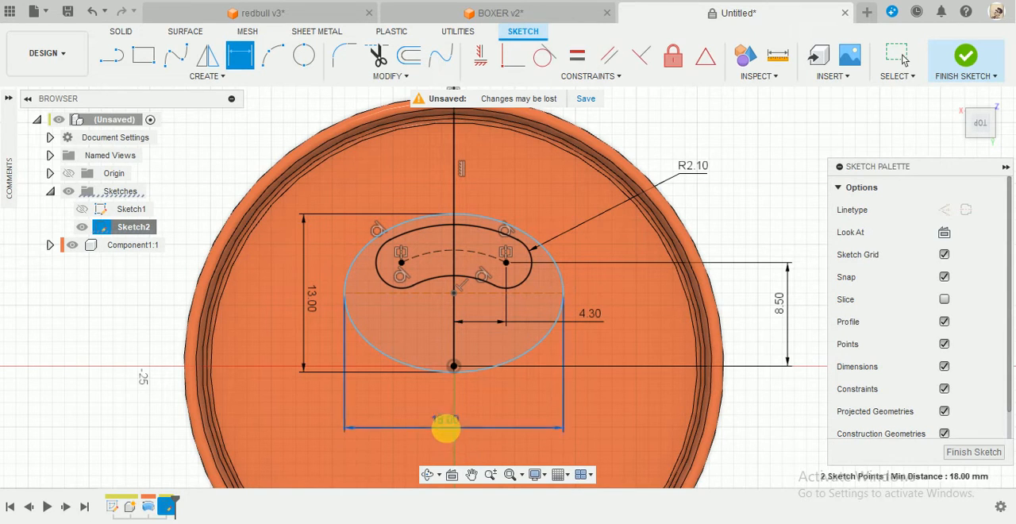
left_click(447, 429)
type("18")
key("Return")
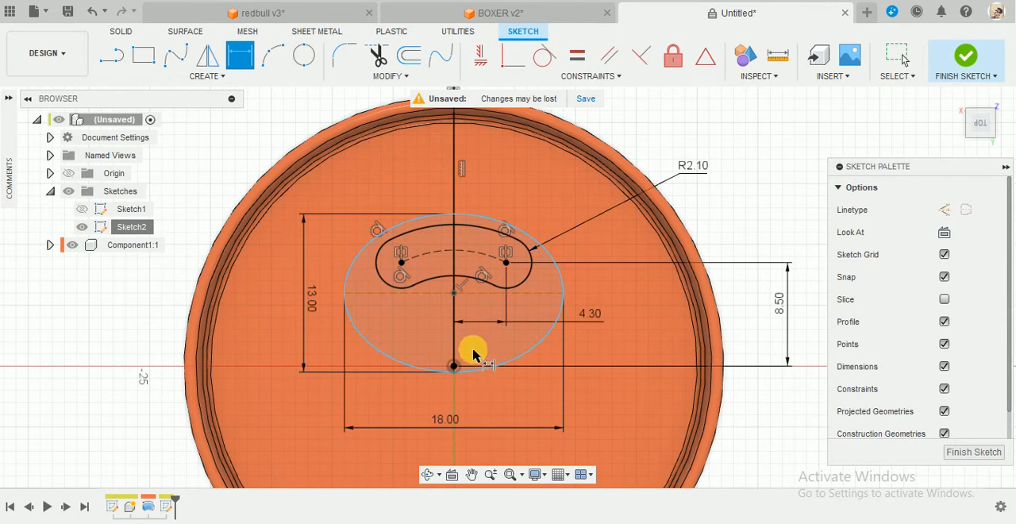
Set the vertical distance between the ellipse's centre and the can's centre to 8 mm.
left_click(453, 293)
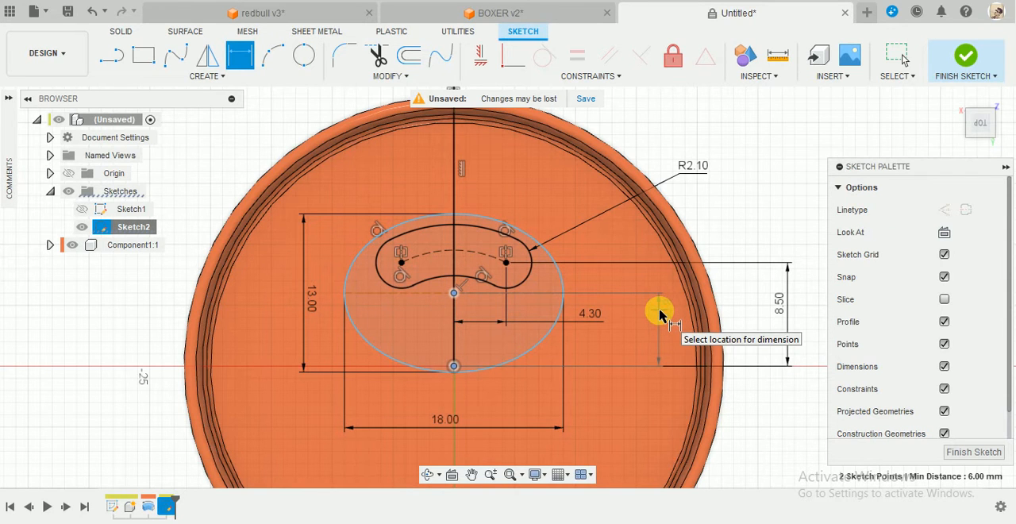
left_click(747, 319)
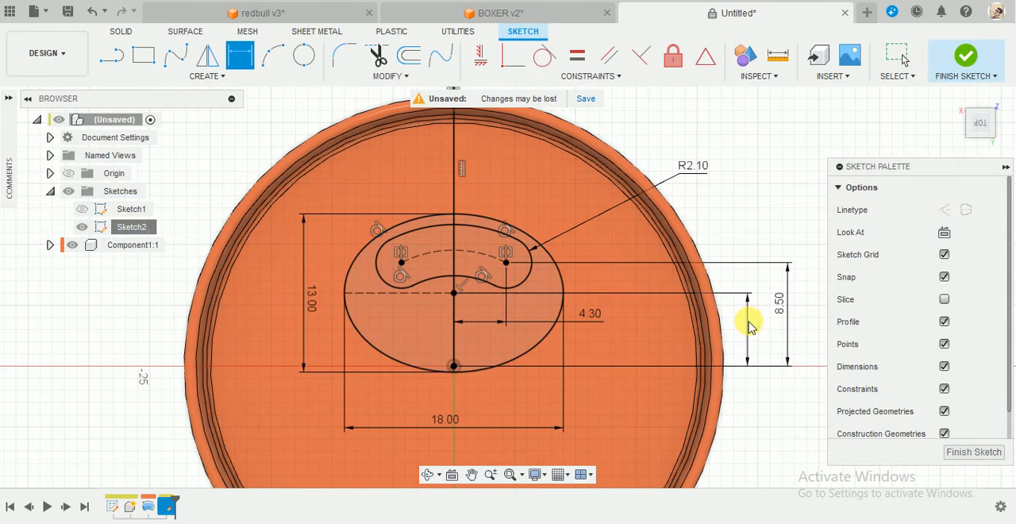
type("8")
key("Return")
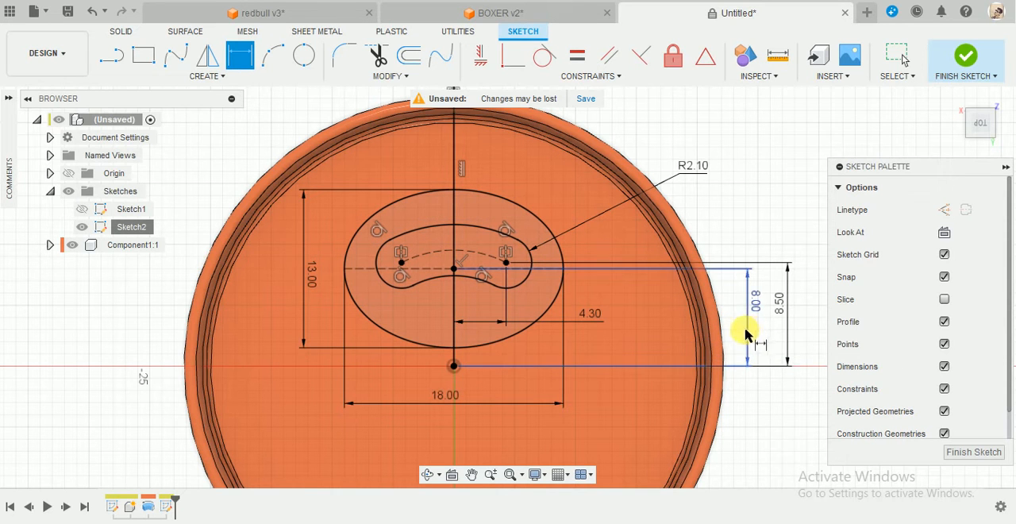
scroll(563, 329, "down", 2)
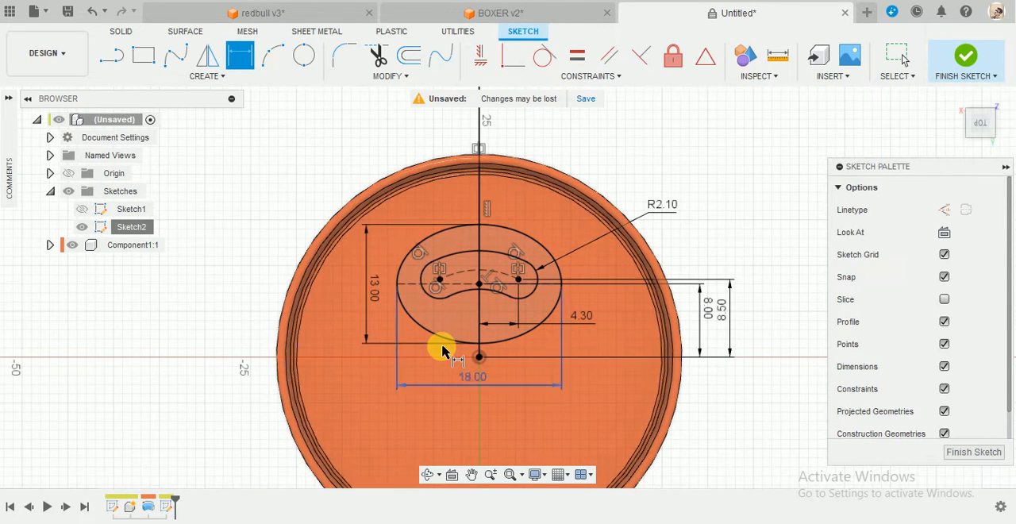
Finish the slot and ellipse sketch on the can's top face.
key("Escape")
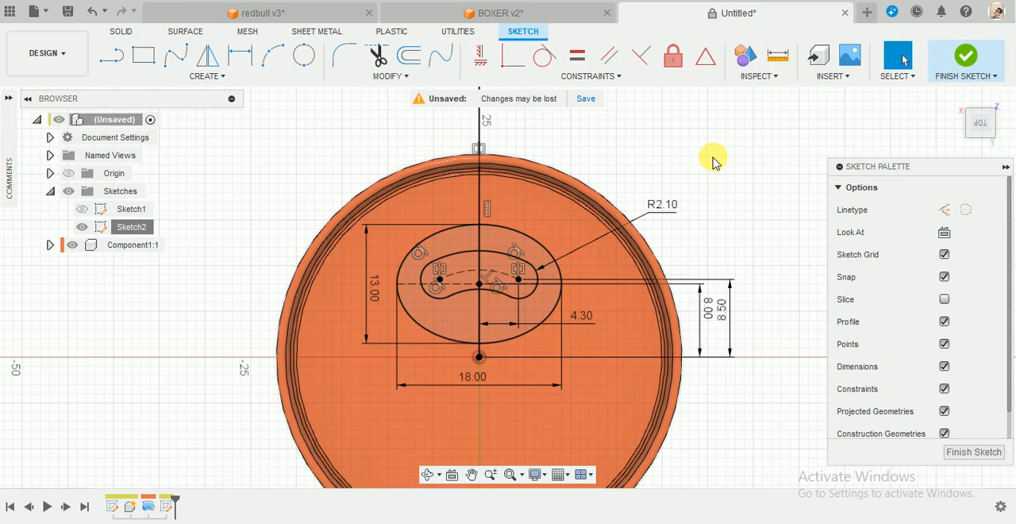
left_click(962, 60)
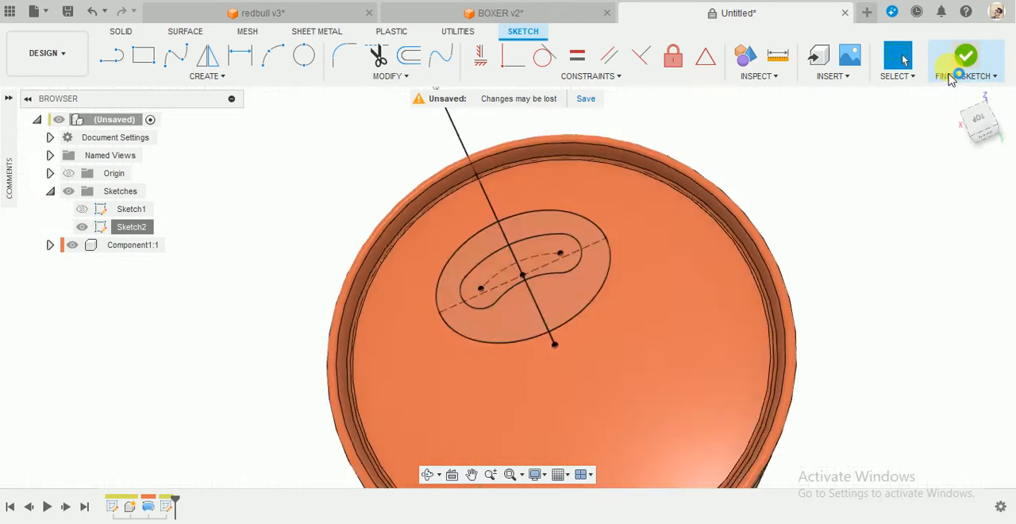
scroll(668, 298, "up", 2)
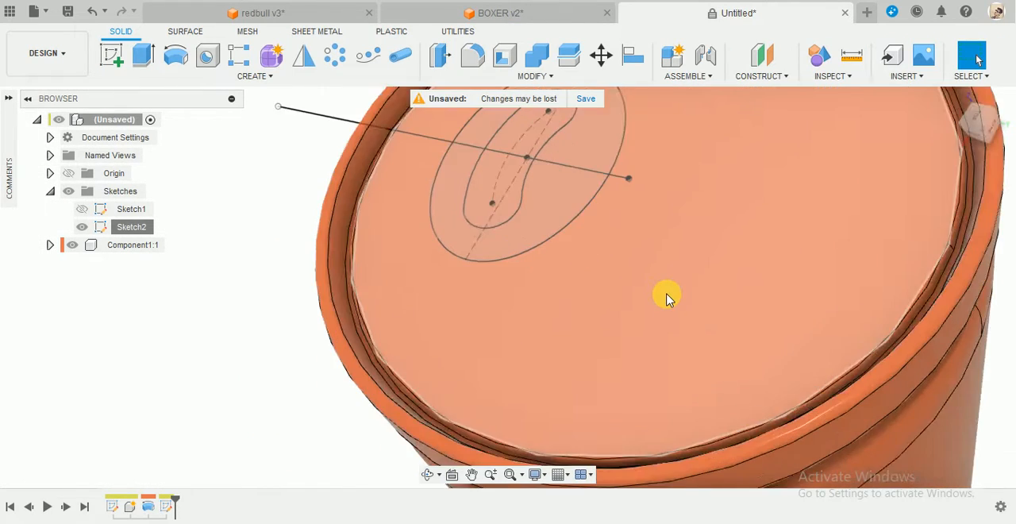
scroll(667, 297, "down", 4)
left_click(957, 98)
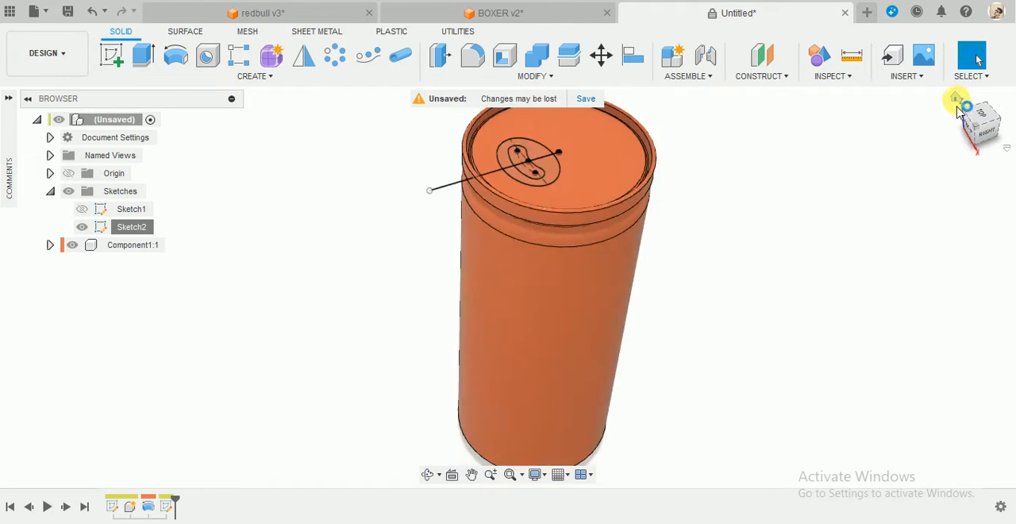
scroll(528, 132, "up", 3)
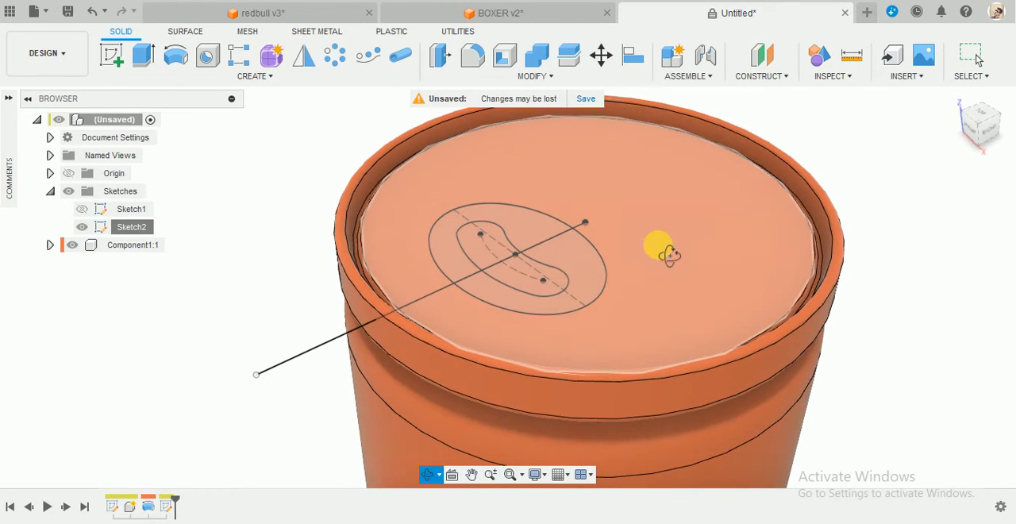
Set up a thin extrusion of the slot outline on the can's top face with a distance of 0.3 mm.
left_click(143, 55)
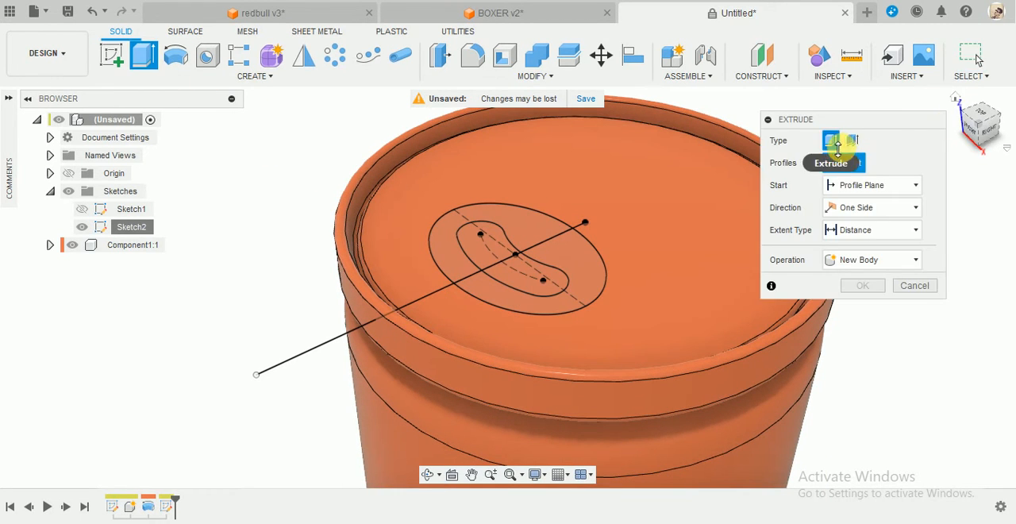
left_click(853, 141)
left_click_drag(859, 119, 921, 113)
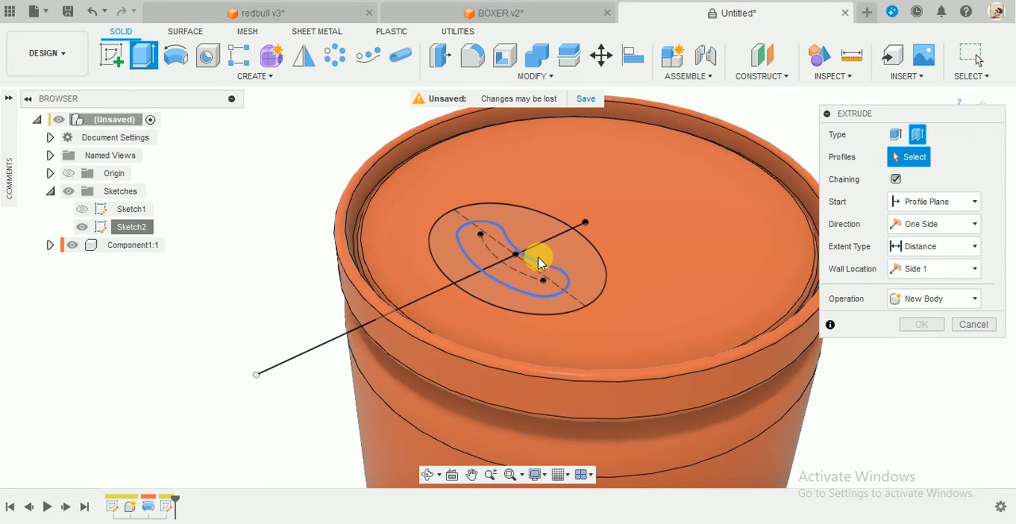
left_click(538, 266)
scroll(549, 245, "up", 5)
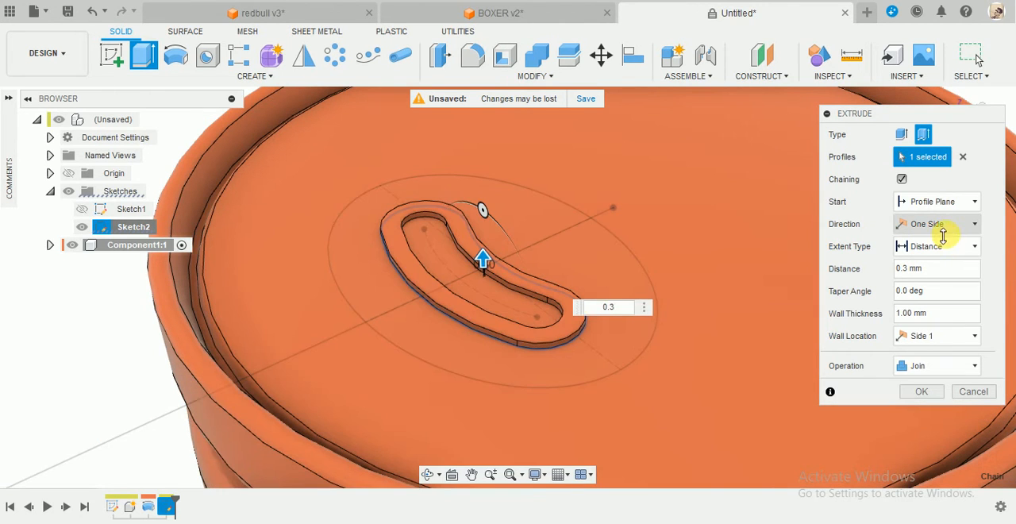
Set the slot's thin extrusion to Symmetric with whole-length measurement and the Join operation.
left_click(945, 227)
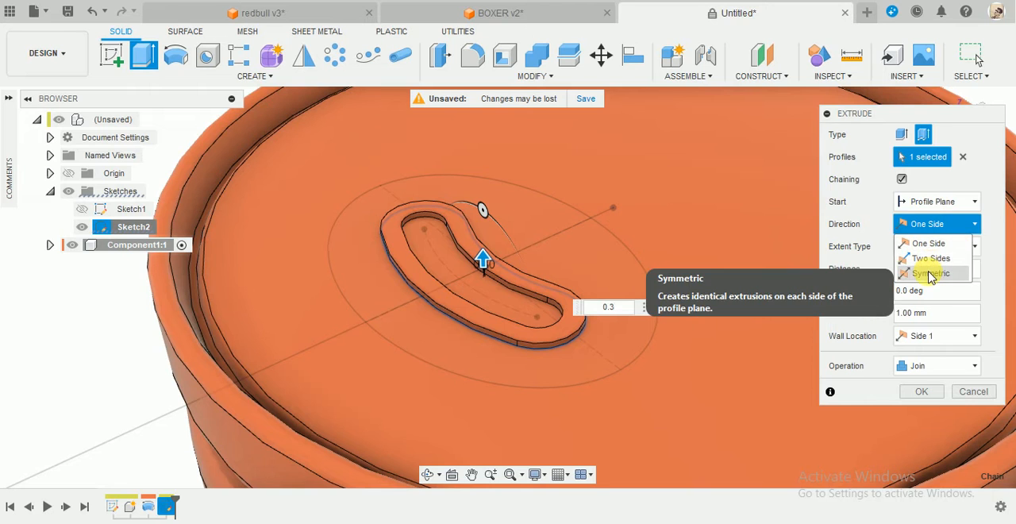
left_click(931, 274)
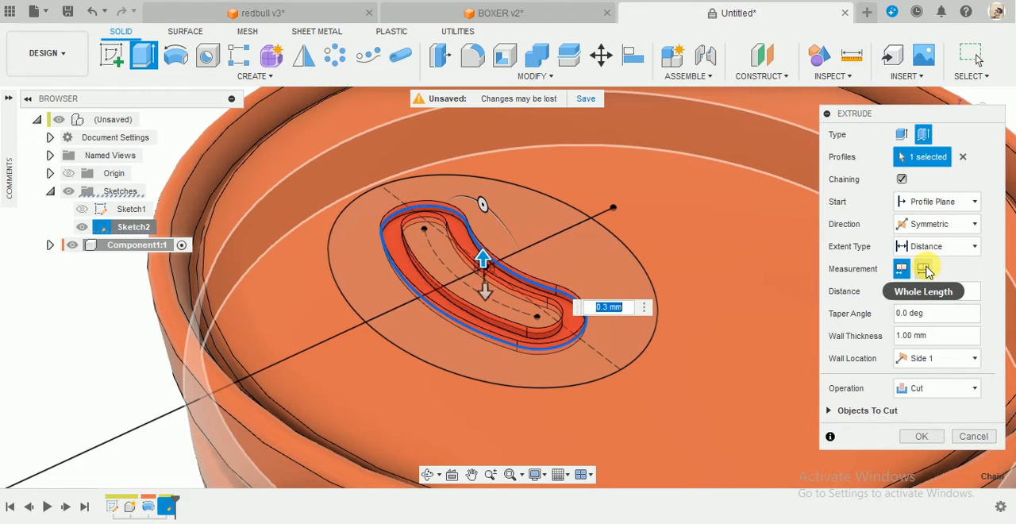
left_click(924, 269)
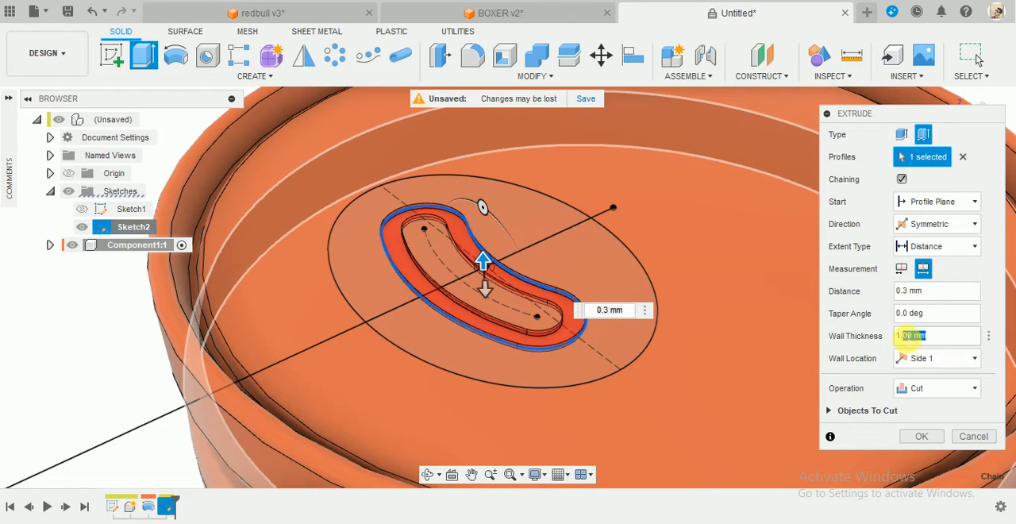
left_click(923, 389)
left_click(919, 402)
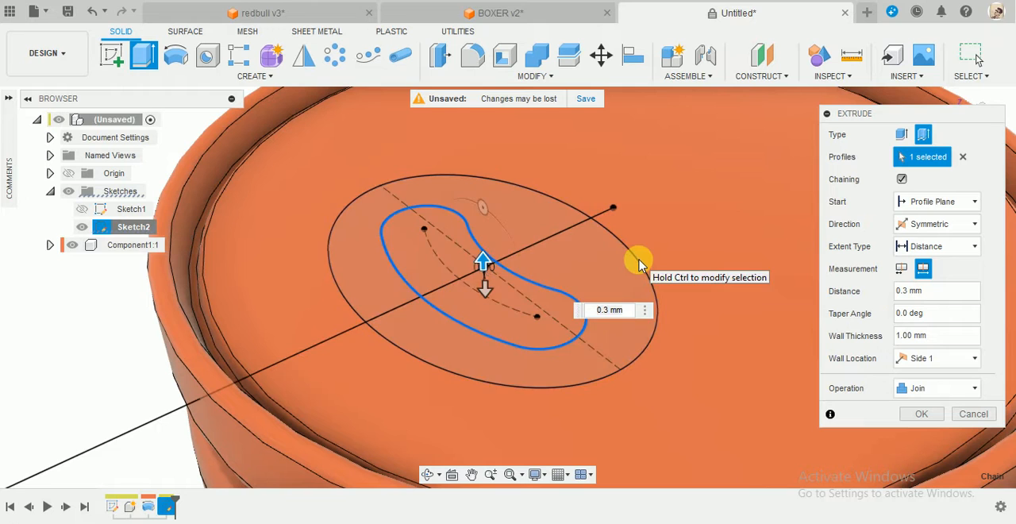
Try adding the ellipse outline to the symmetric thin extrusion, then remove it from the selection.
left_click(640, 263)
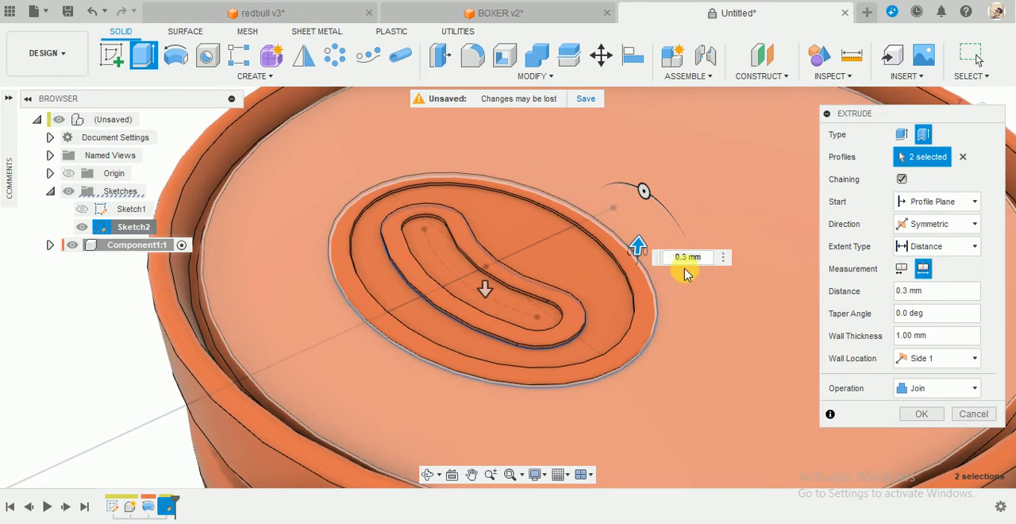
middle_click_drag(687, 274, 665, 298, "shift")
scroll(674, 127, "up", 3)
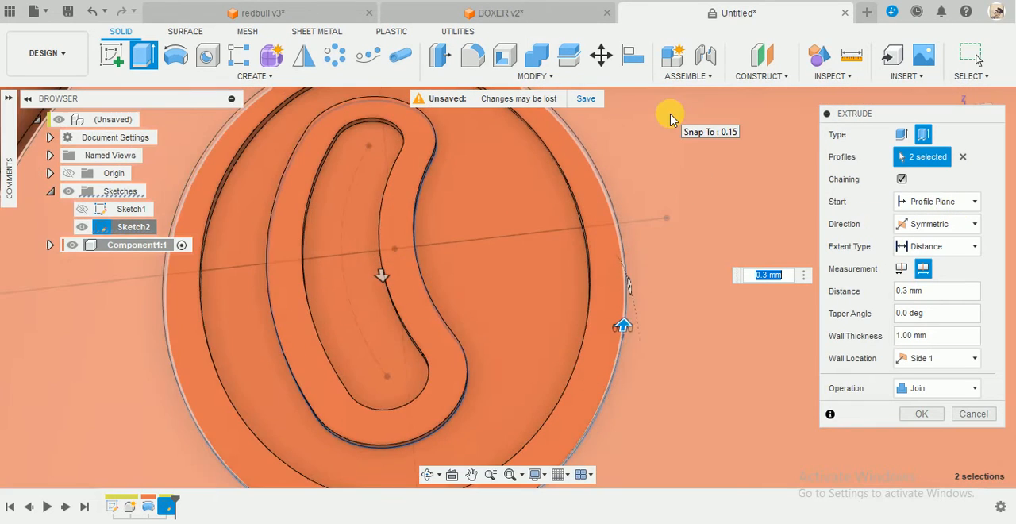
scroll(667, 135, "down", 4)
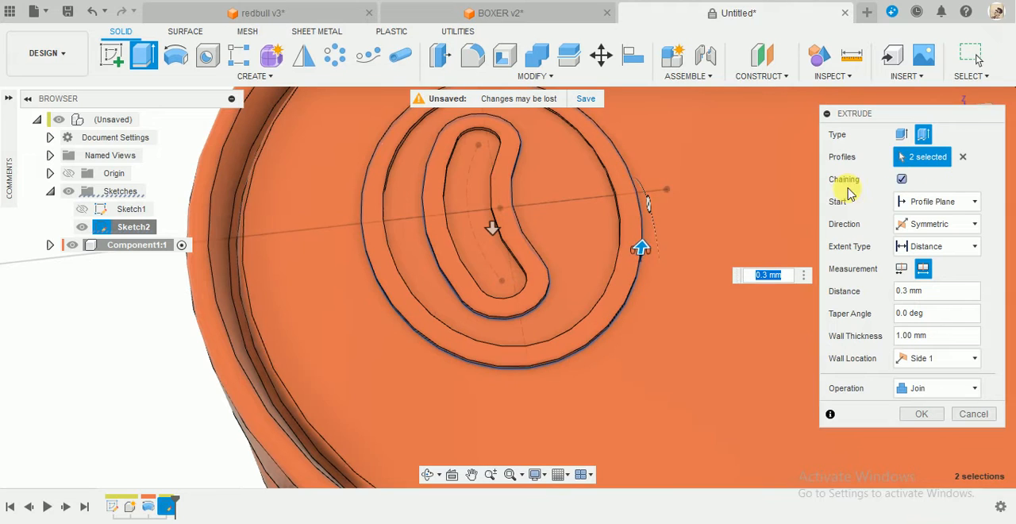
left_click(639, 215)
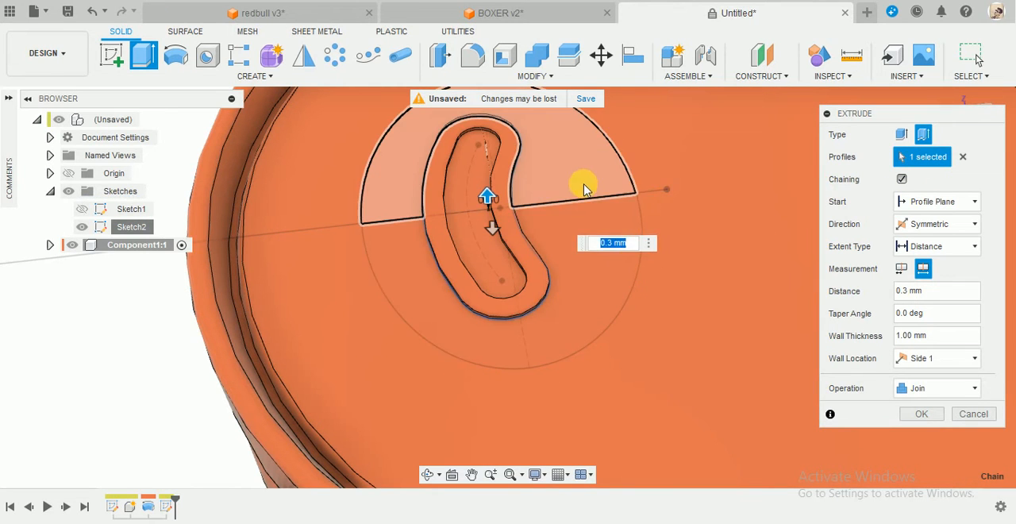
left_click(490, 165)
scroll(491, 168, "up", 3)
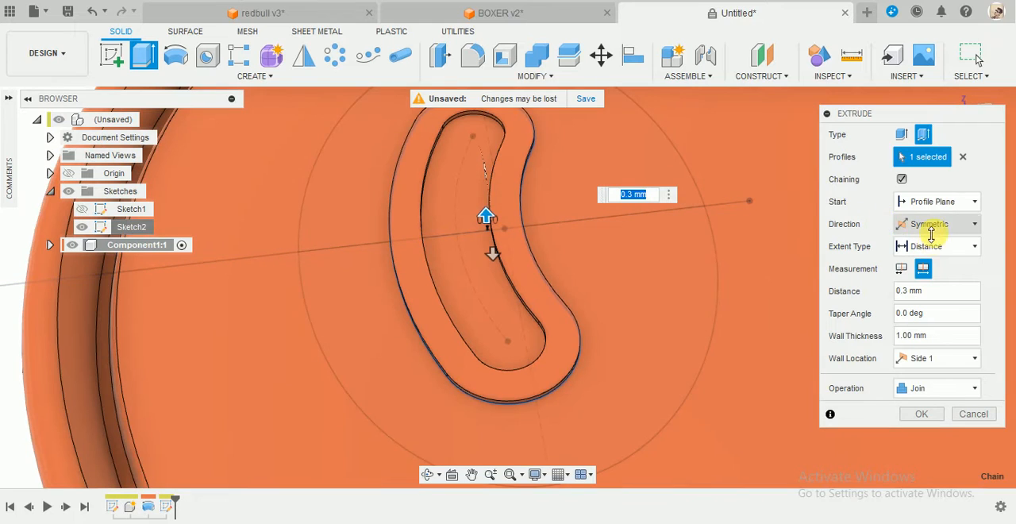
Set the slot's thin extrusion direction to One Side and its wall location to Center.
left_click(901, 270)
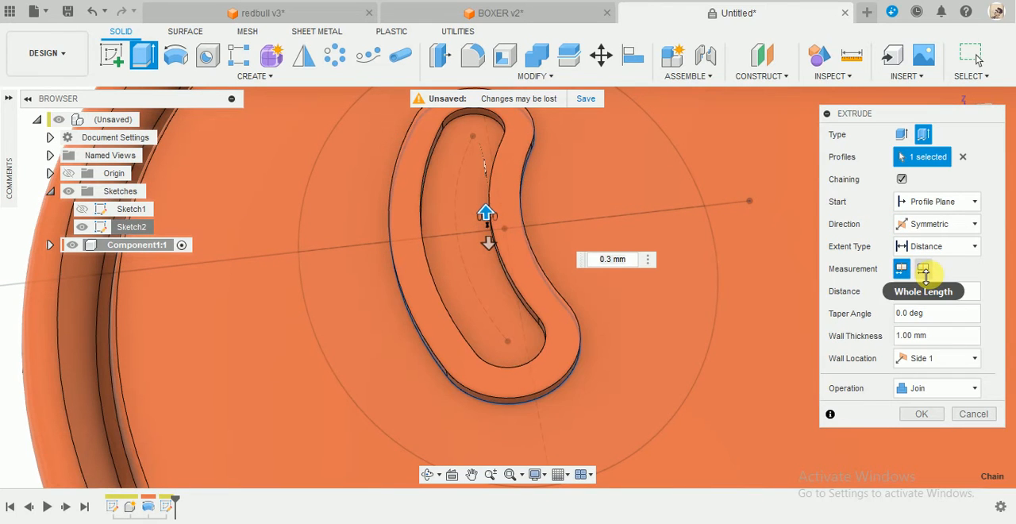
left_click(925, 271)
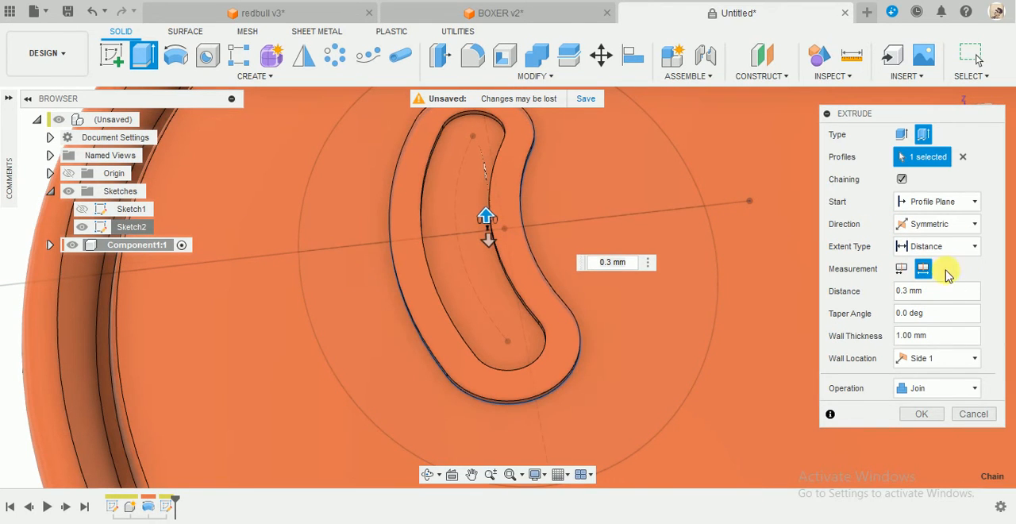
left_click(952, 223)
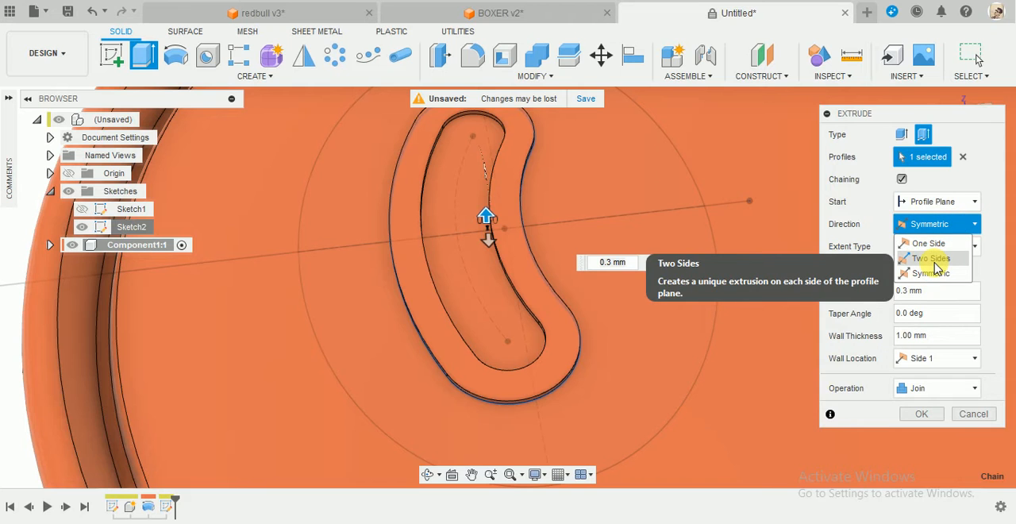
left_click(934, 267)
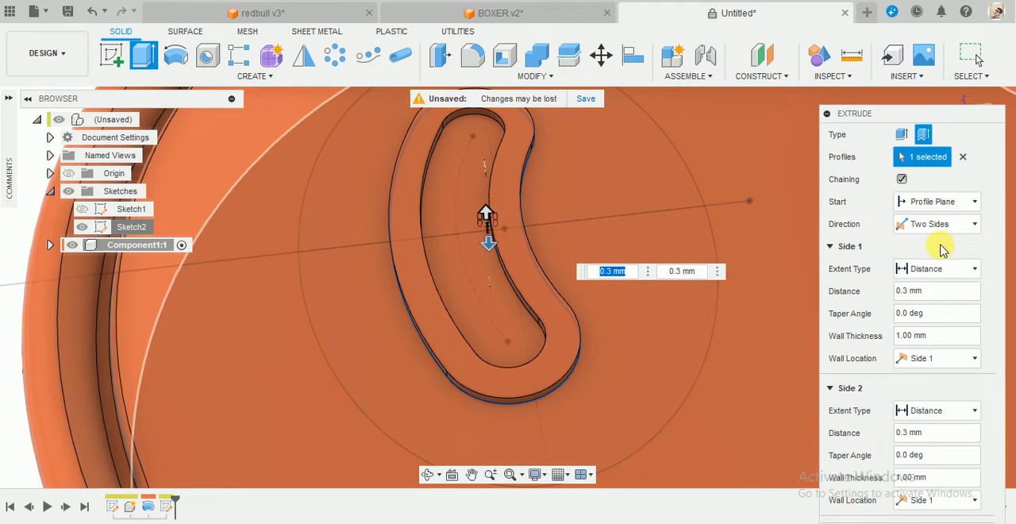
left_click(941, 224)
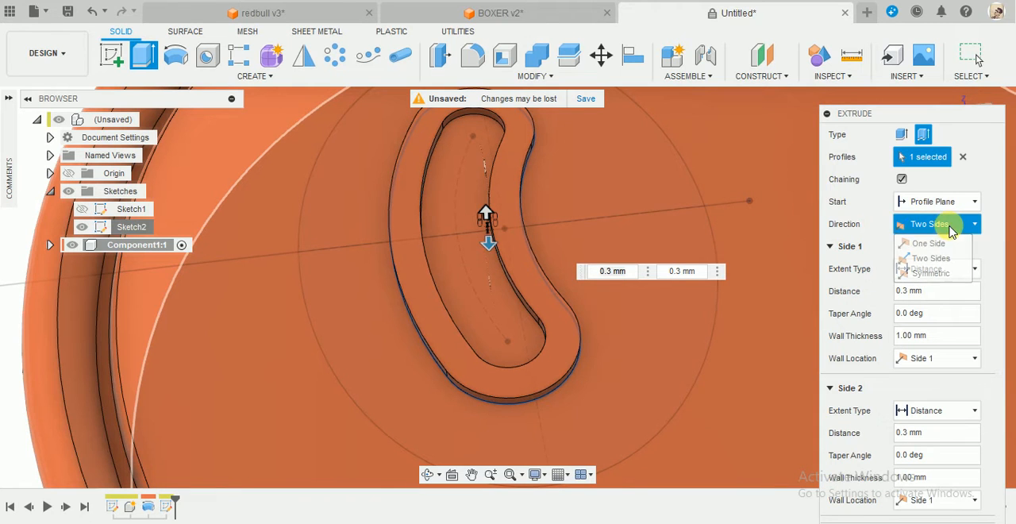
left_click(933, 245)
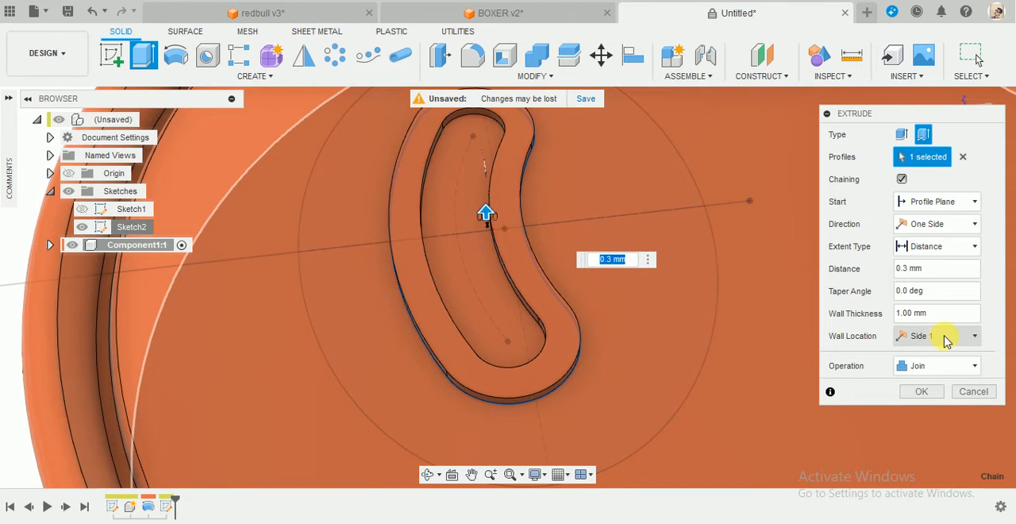
left_click(942, 336)
left_click(922, 386)
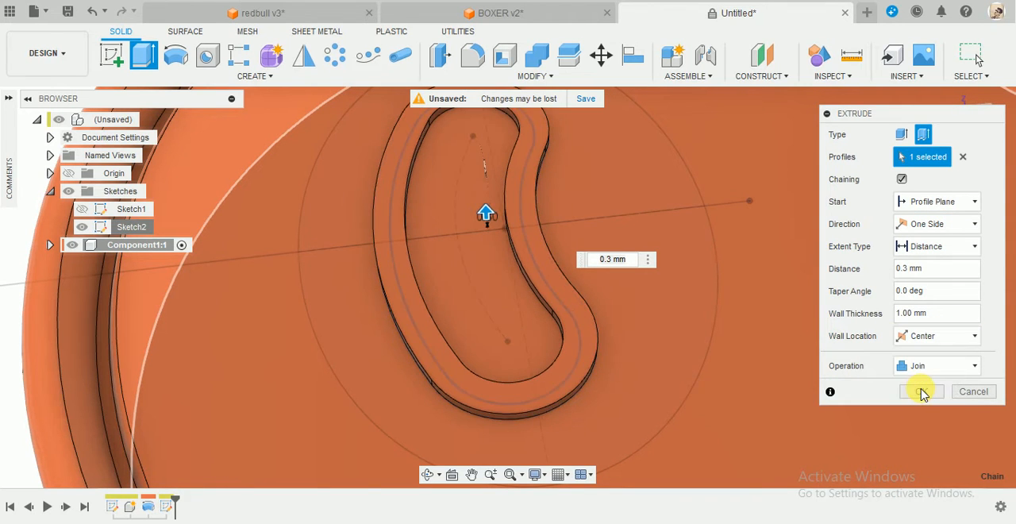
Add the ellipse outline to the thin extrusion and complete it as a join, 0.3 mm high with 1 mm walls.
scroll(690, 315, "down", 5)
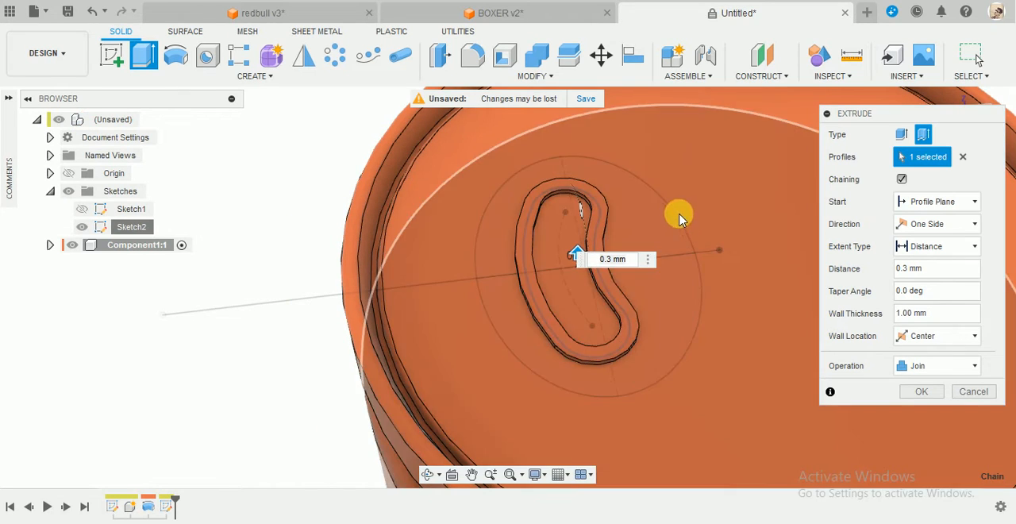
left_click(675, 214)
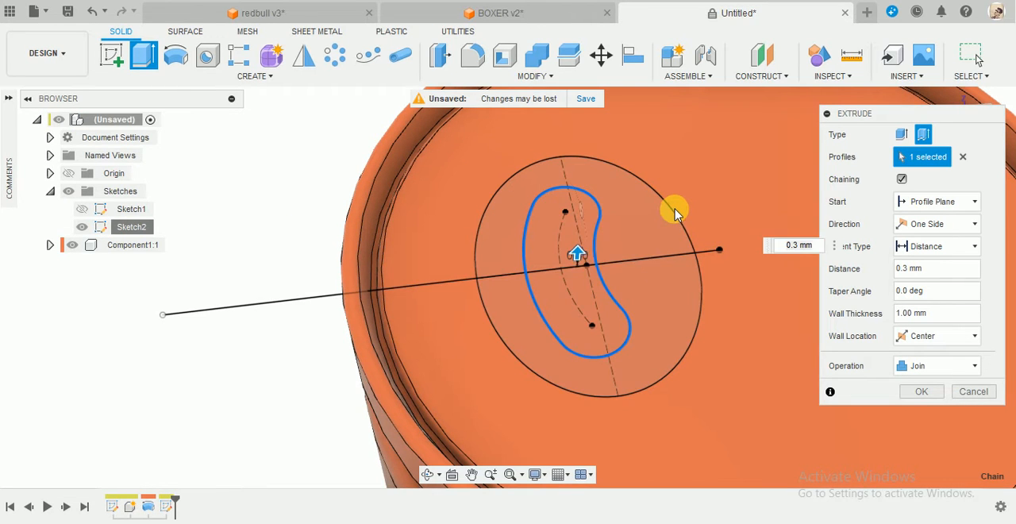
left_click(673, 211)
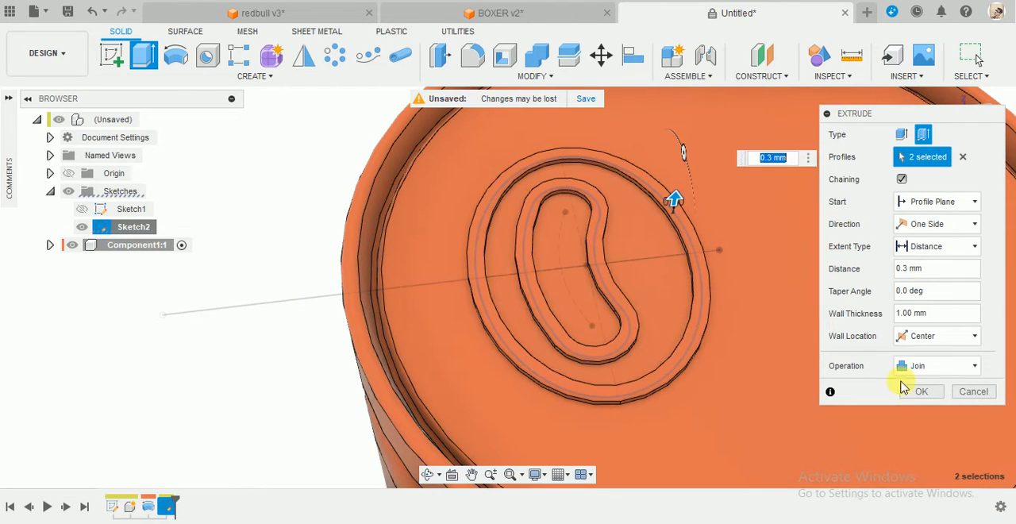
middle_click_drag(784, 356, 773, 311, "shift")
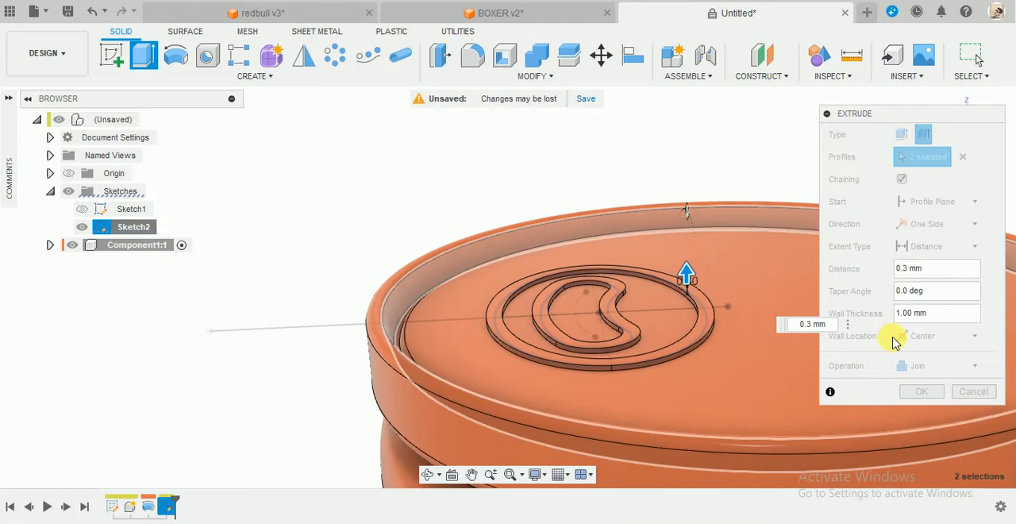
left_click(921, 392)
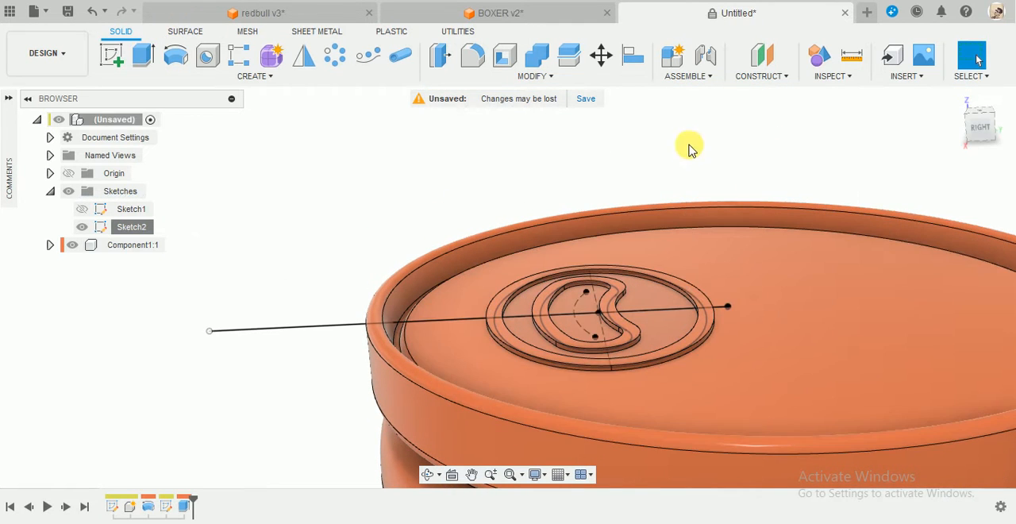
Apply an all-edges rule fillet of 0.6 mm radius to the top face of the raised ellipse ring.
middle_click_drag(685, 142, 687, 154, "shift")
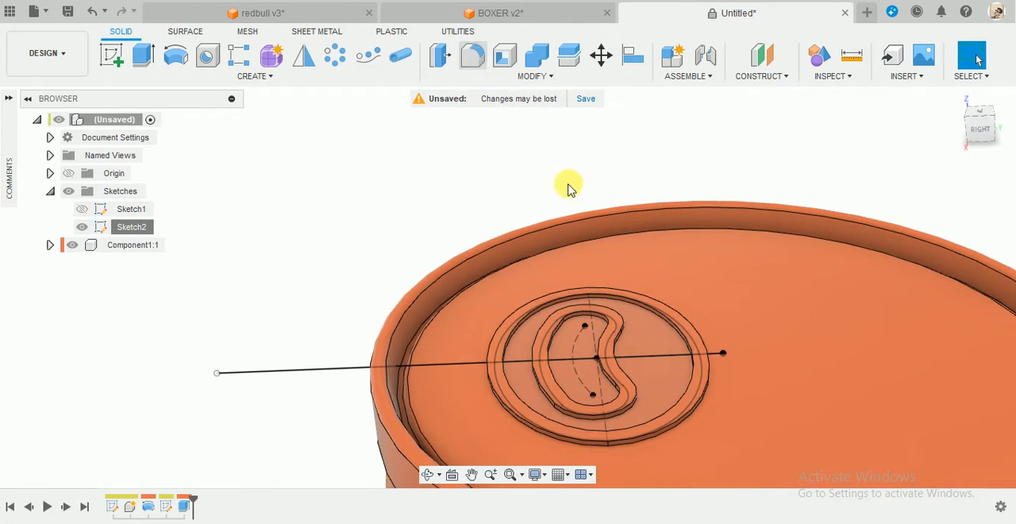
key("f")
scroll(726, 358, "up", 5)
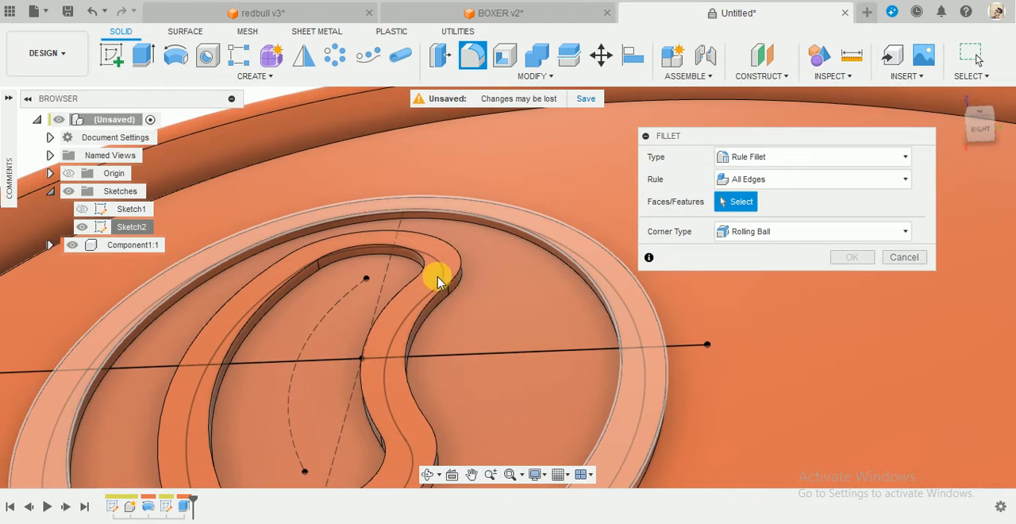
left_click(436, 281)
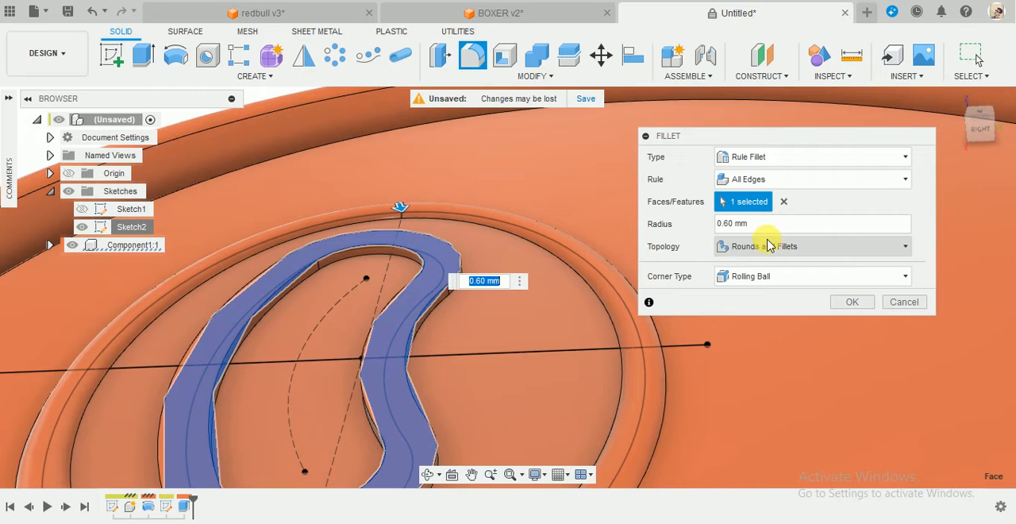
left_click(848, 302)
Apply an all-edges rule fillet of 0.6 mm radius to the top face of the raised slot rim.
scroll(691, 342, "down", 5)
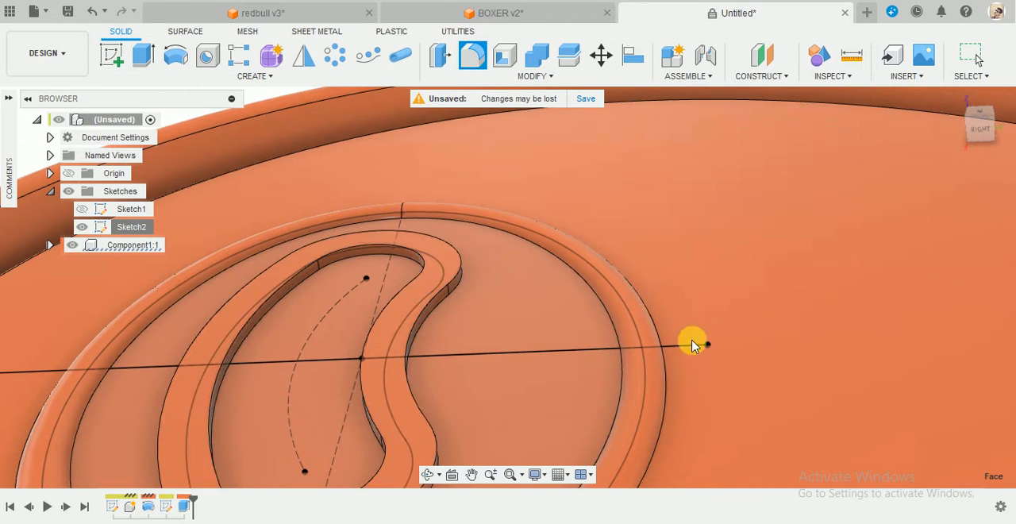
scroll(519, 410, "up", 4)
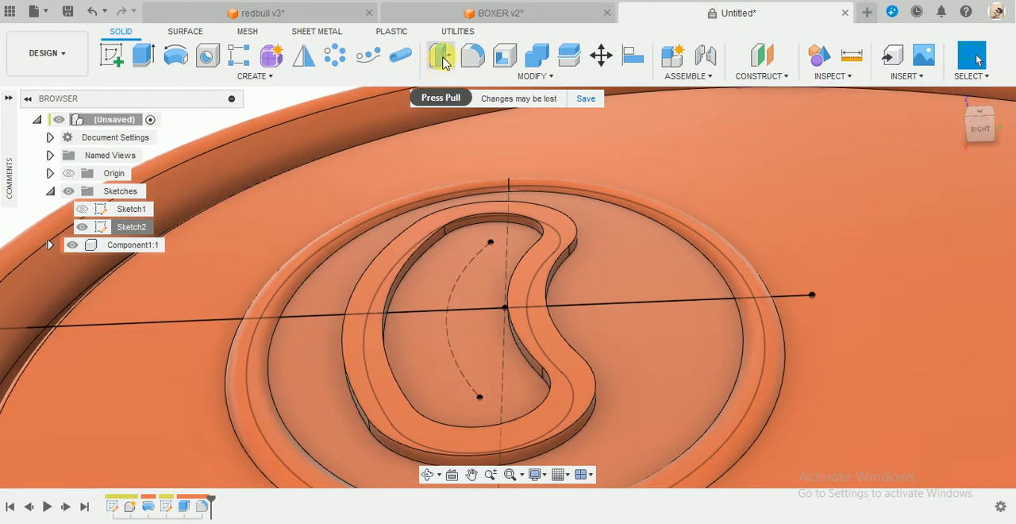
left_click(472, 56)
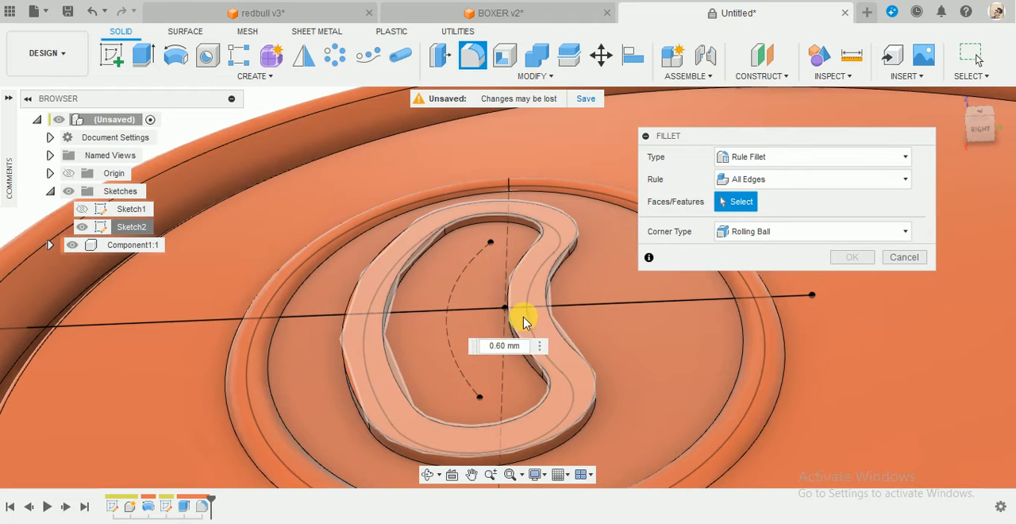
left_click(526, 319)
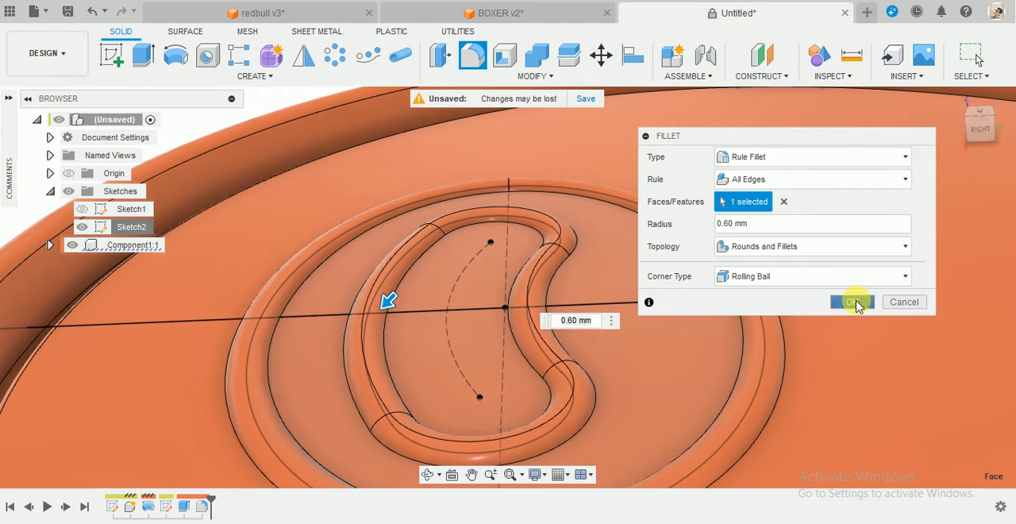
left_click(851, 301)
Examine the filleted slot and ellipse rims on the can top from above and at close range.
scroll(640, 329, "down", 5)
middle_click_drag(653, 290, 708, 245, "shift")
scroll(578, 239, "up", 4)
scroll(542, 282, "up", 4)
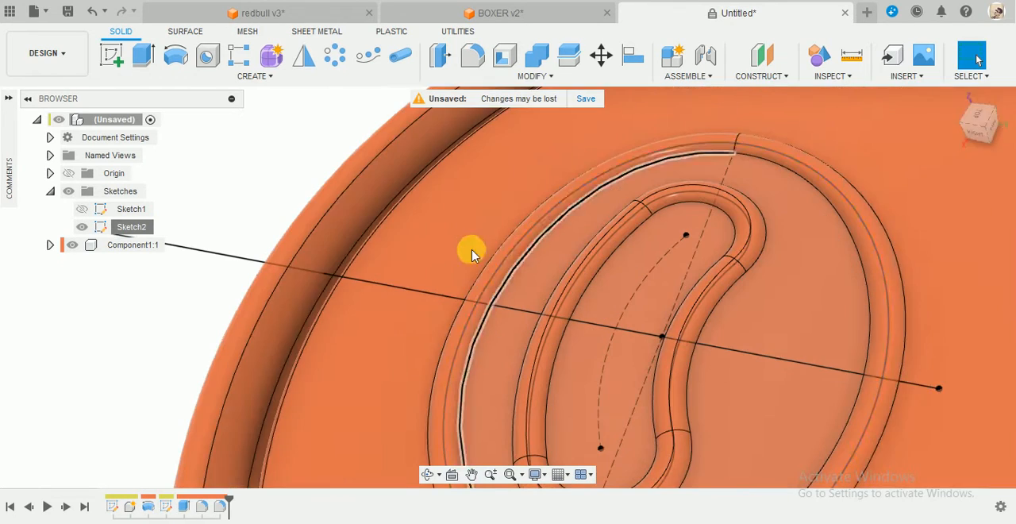
scroll(516, 280, "down", 5)
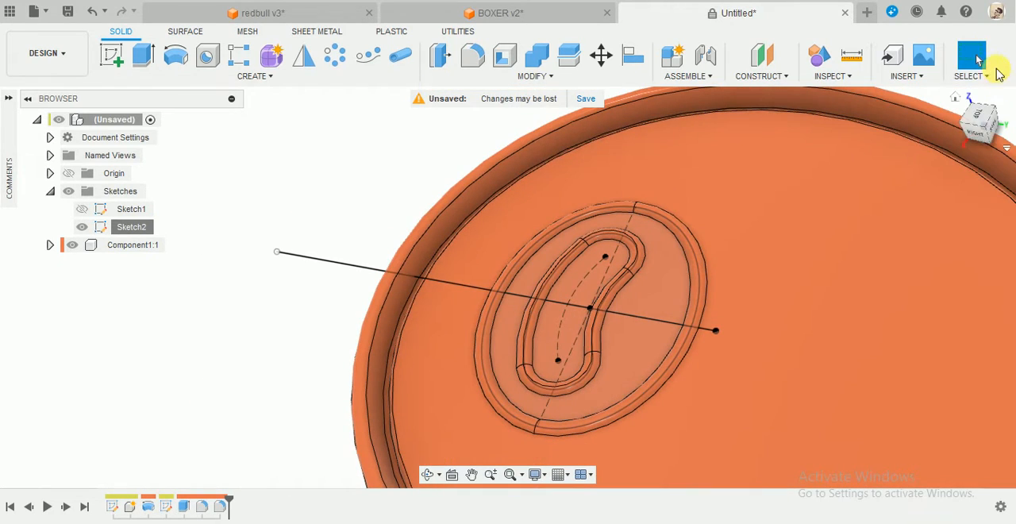
left_click(979, 119)
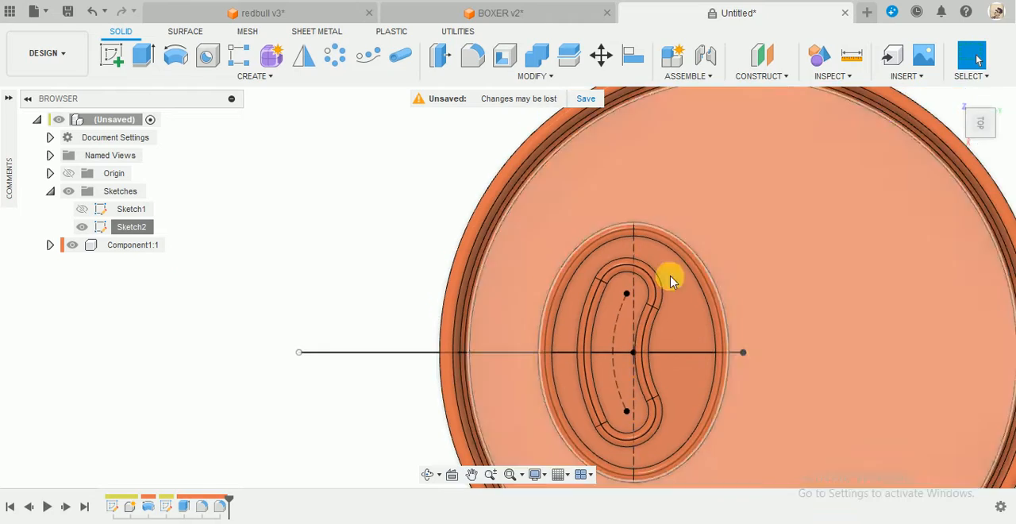
scroll(608, 344, "up", 3)
middle_click_drag(616, 340, 596, 245, "shift")
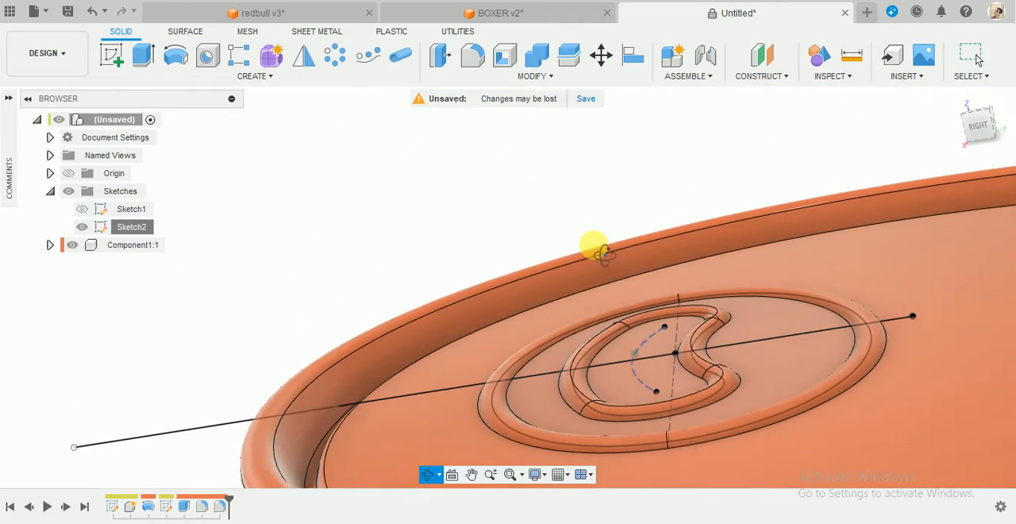
scroll(730, 356, "up", 3)
middle_click_drag(717, 341, 722, 265, "shift")
scroll(730, 270, "up", 3)
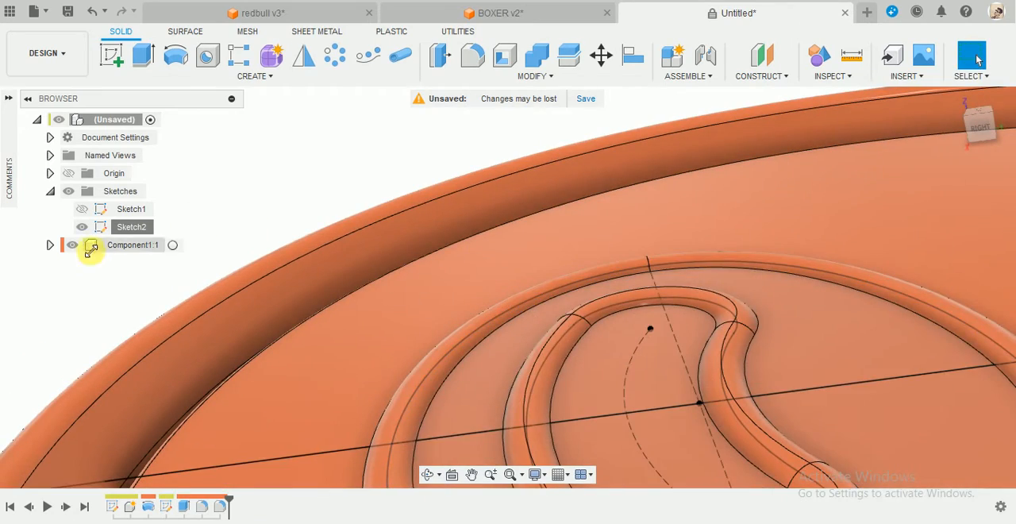
Hide Sketch2, which holds the slot and ellipse outlines.
left_click(81, 227)
scroll(370, 172, "down", 5)
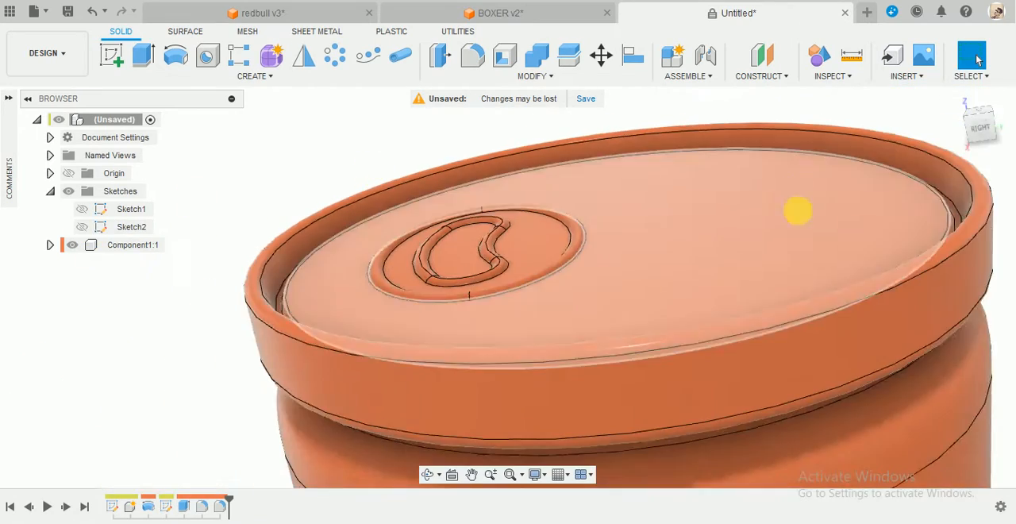
middle_click_drag(798, 211, 791, 238, "shift")
scroll(748, 270, "down", 3)
middle_click_drag(577, 227, 461, 131, "shift")
Start a sketch on the can's flat top face, oriented with the slot and ellipse rims above the origin.
left_click(113, 57)
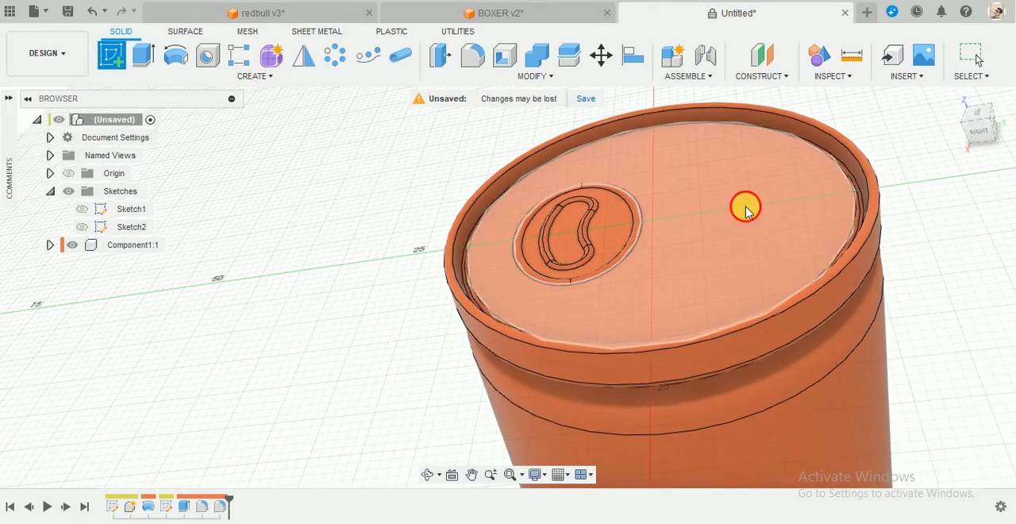
left_click(748, 213)
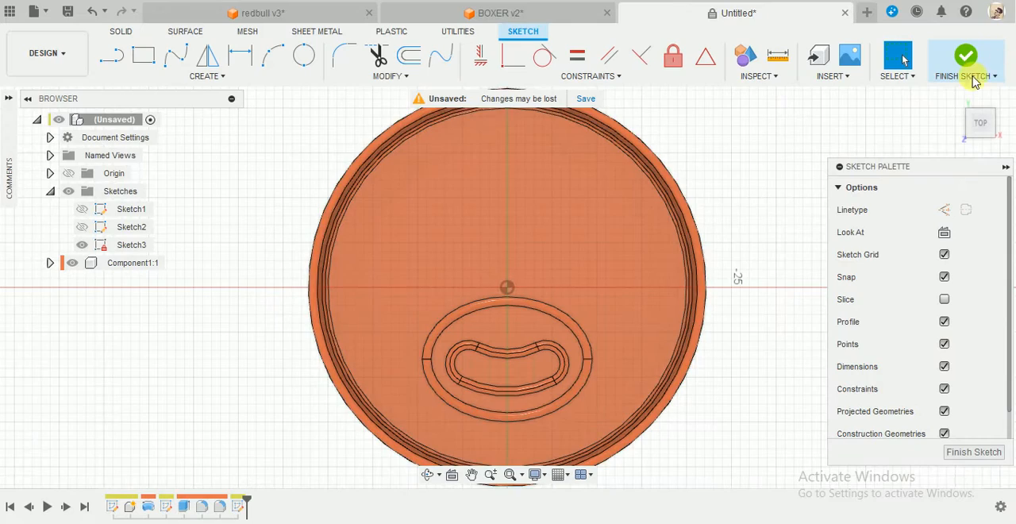
left_click(996, 95)
left_click(996, 96)
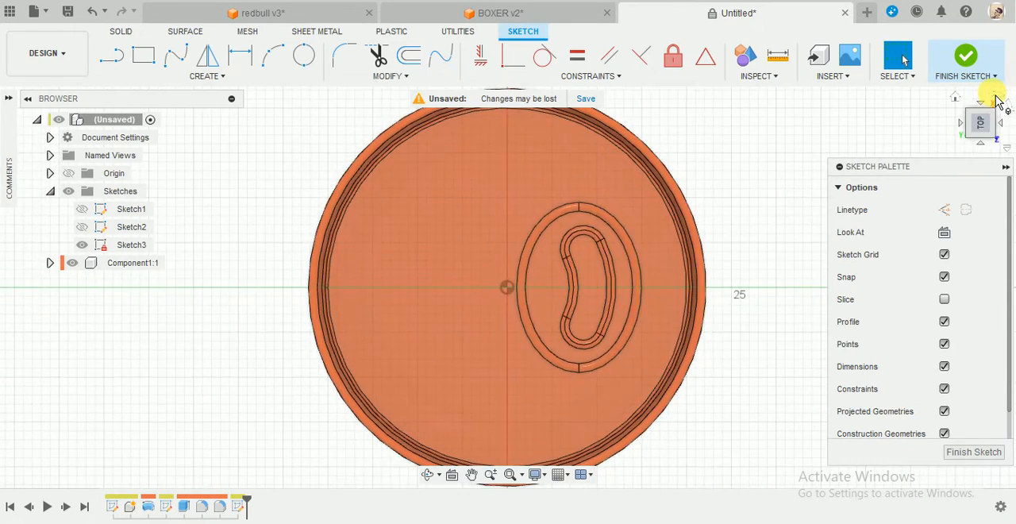
scroll(695, 219, "down", 3)
scroll(684, 151, "up", 2)
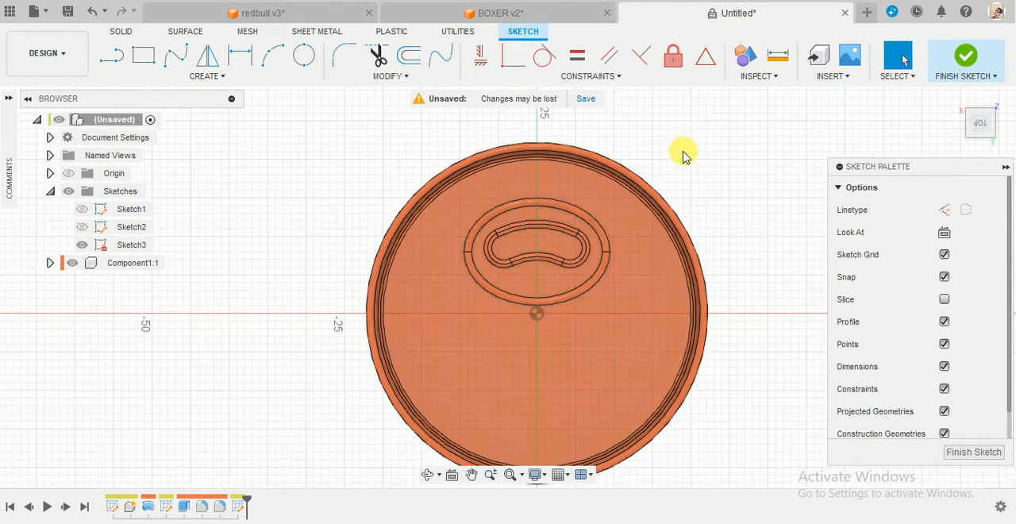
Draw a vertical line about 25 mm long from the origin up through the middle of the slot and ellipse rims.
key("l")
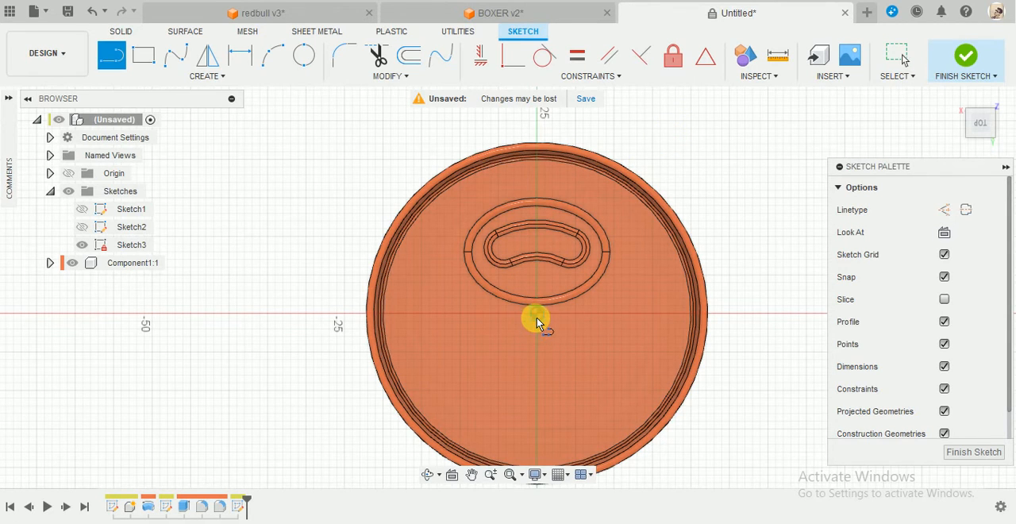
left_click(537, 314)
left_click(535, 126)
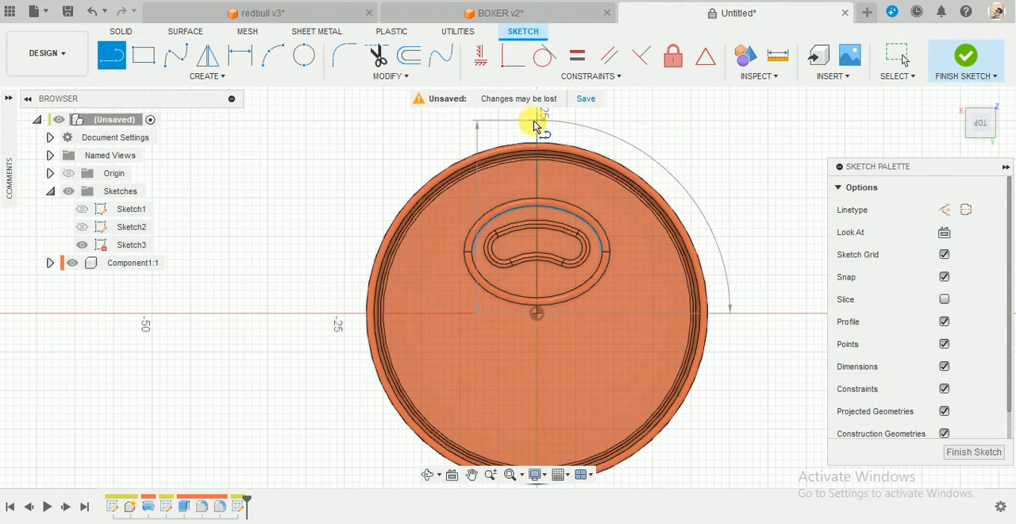
key("Escape")
Draw a large circle centred about 10 mm from the origin, opposite the rims, reaching just beyond the ellipse rim.
key("c")
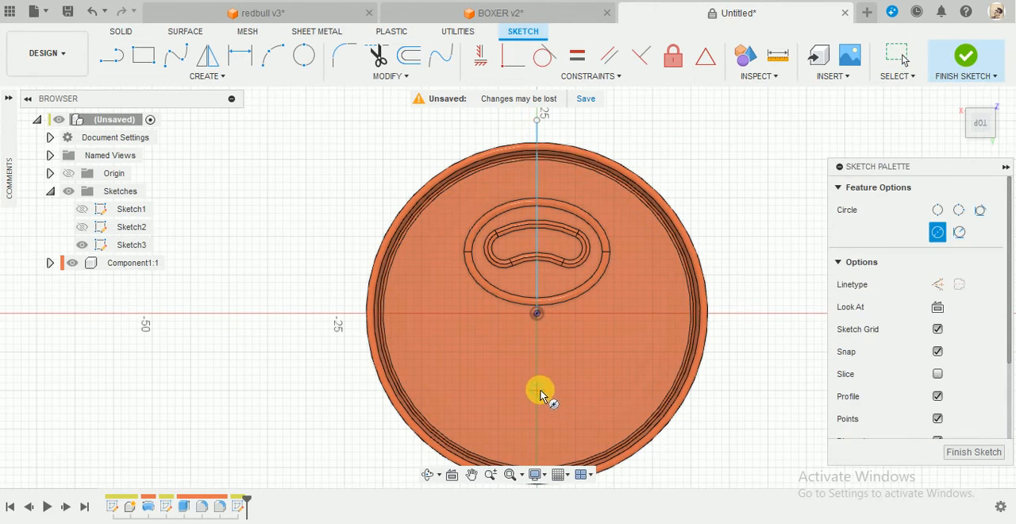
left_click(538, 389)
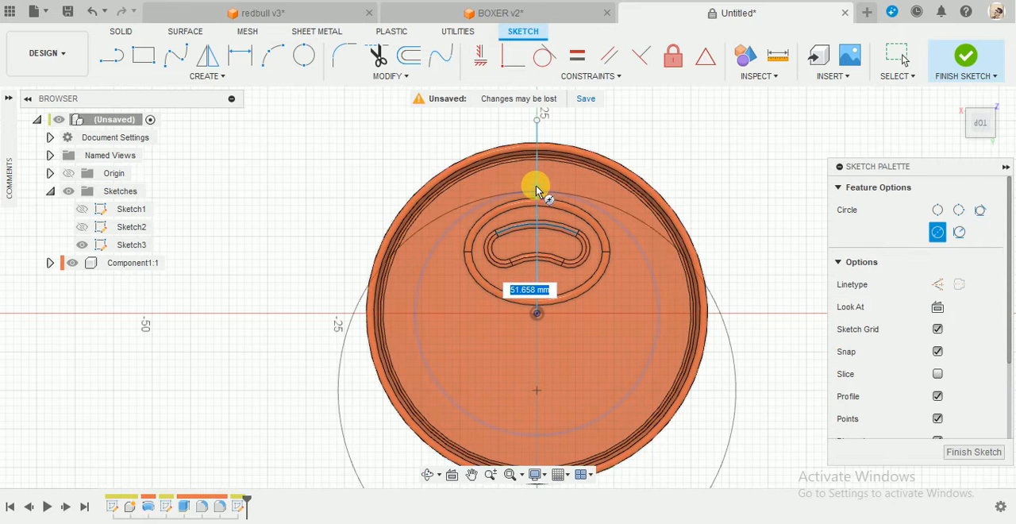
left_click(536, 185)
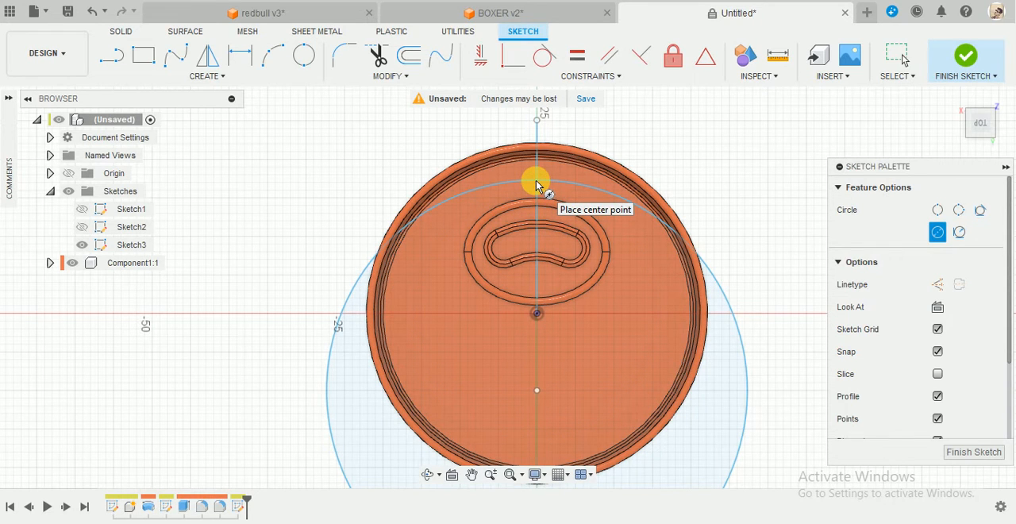
key("Escape")
Dimension the vertical distance from the origin to the large circle's centre as 11 mm.
key("d")
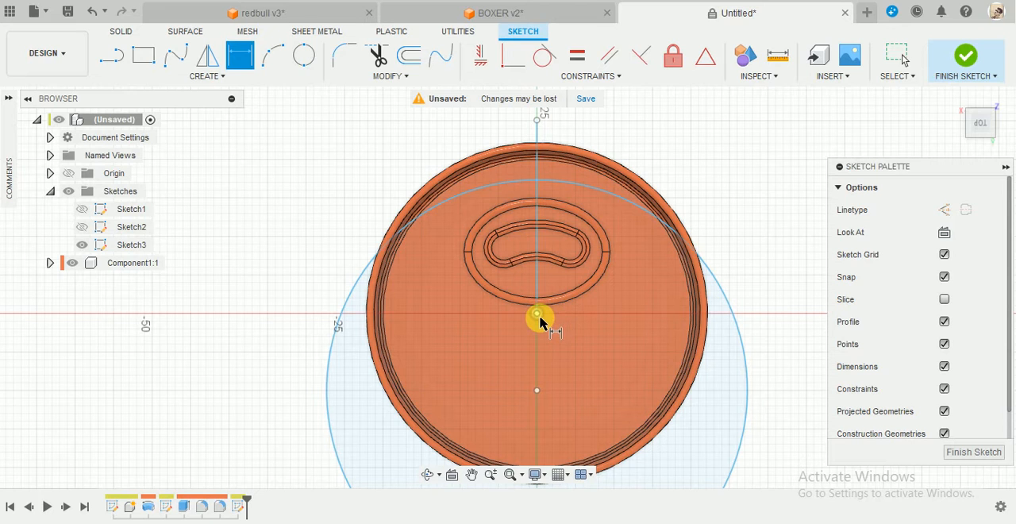
left_click(538, 315)
left_click(537, 392)
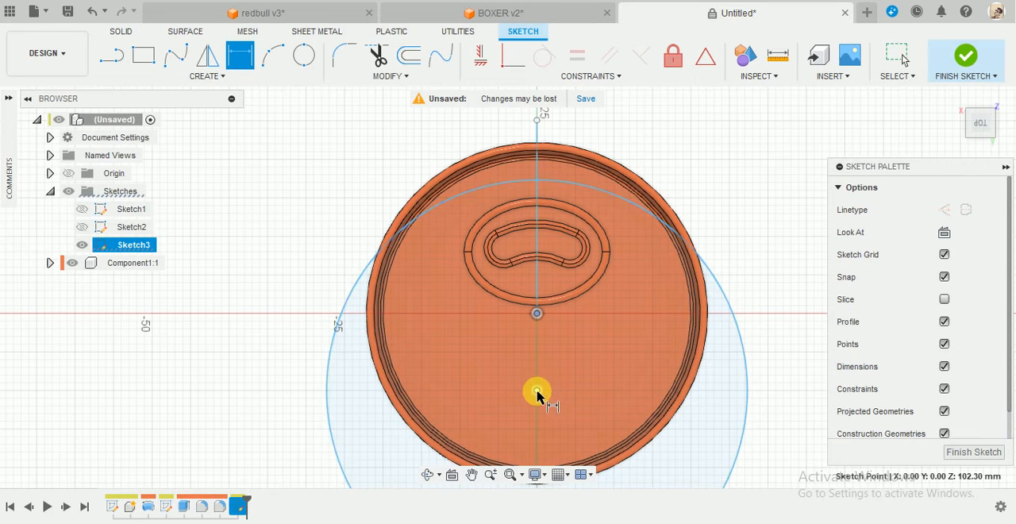
left_click(783, 358)
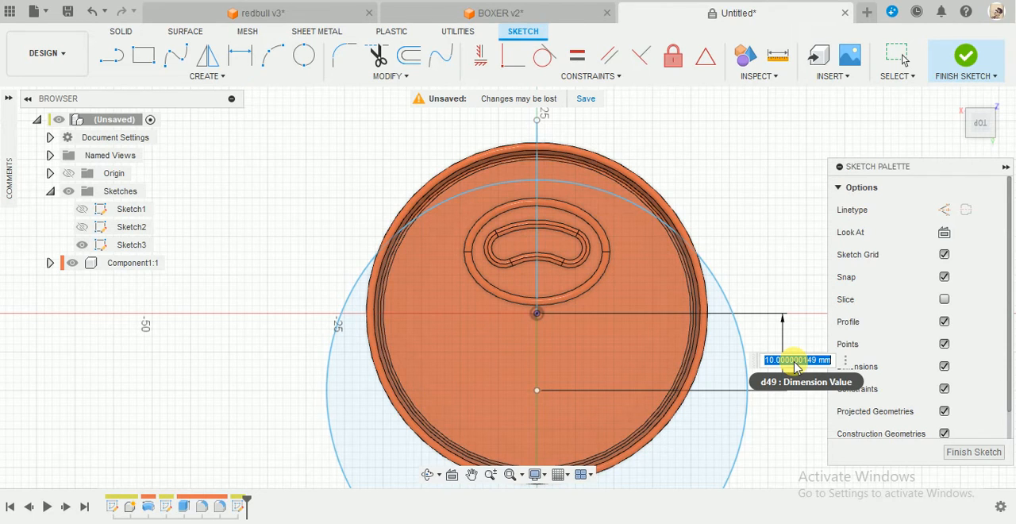
key("Return")
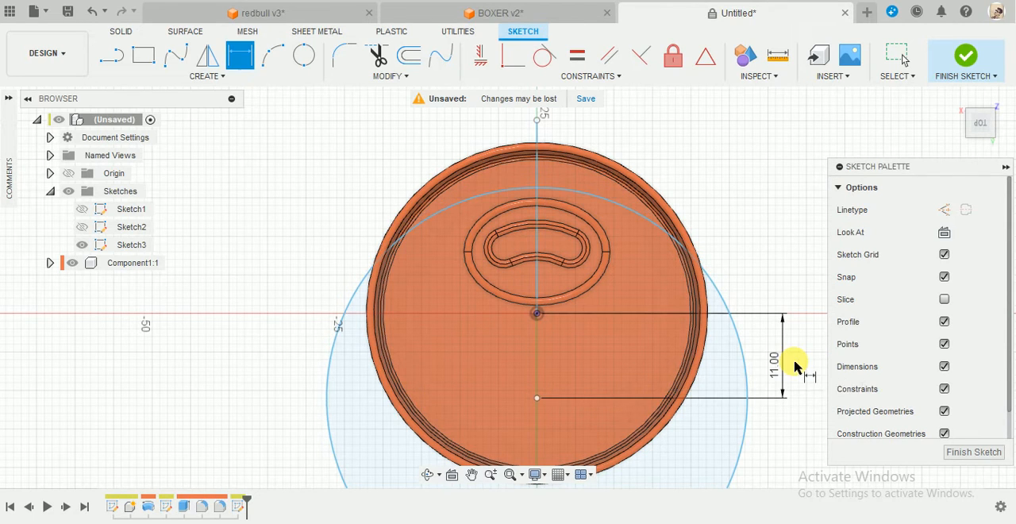
key("Escape")
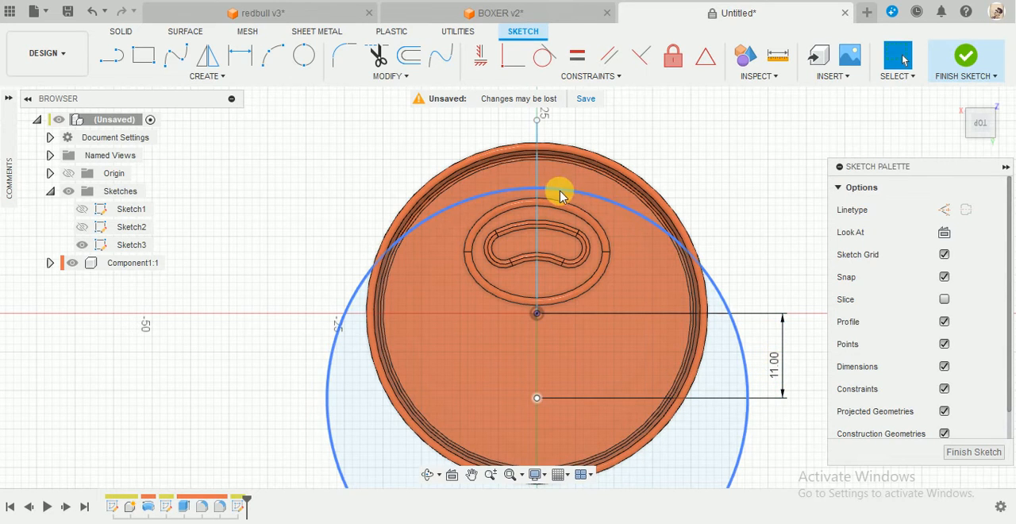
Enlarge the large circle slightly and set its diameter to 57 mm.
mouse_move(560, 196)
left_mouse_down()
mouse_move(558, 177)
mouse_move(557, 186)
left_mouse_up()
key("d")
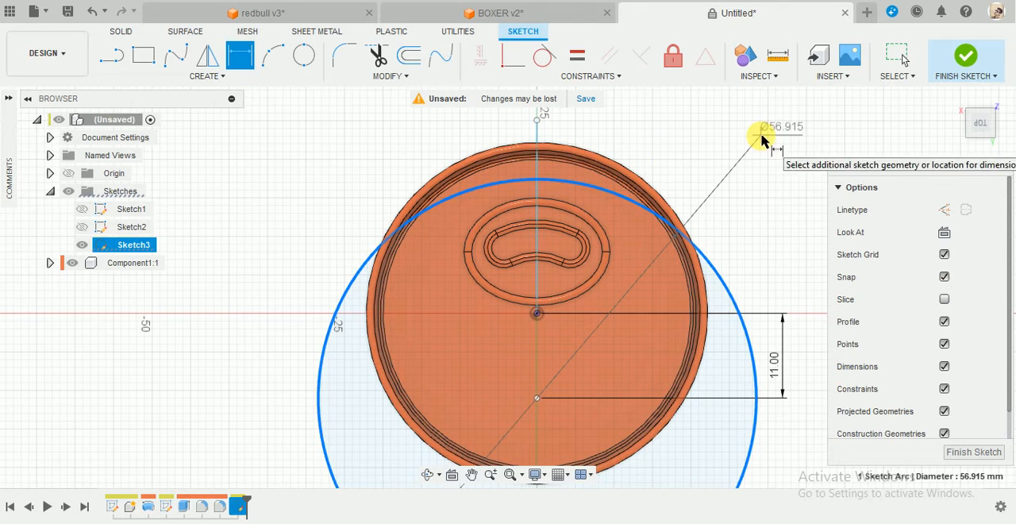
left_click(760, 140)
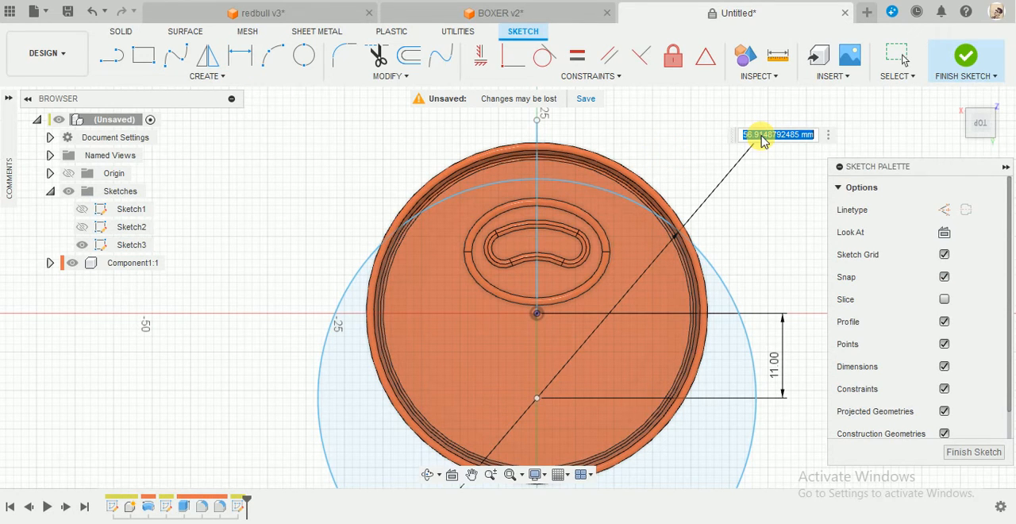
type("57")
key("Return")
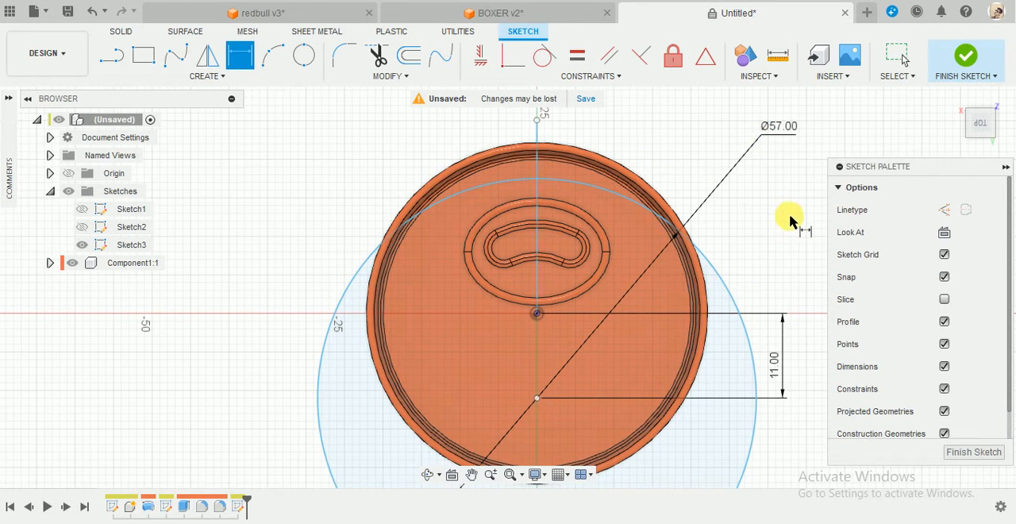
key("Escape")
Fix the large circle's centre point in place.
left_click(537, 397)
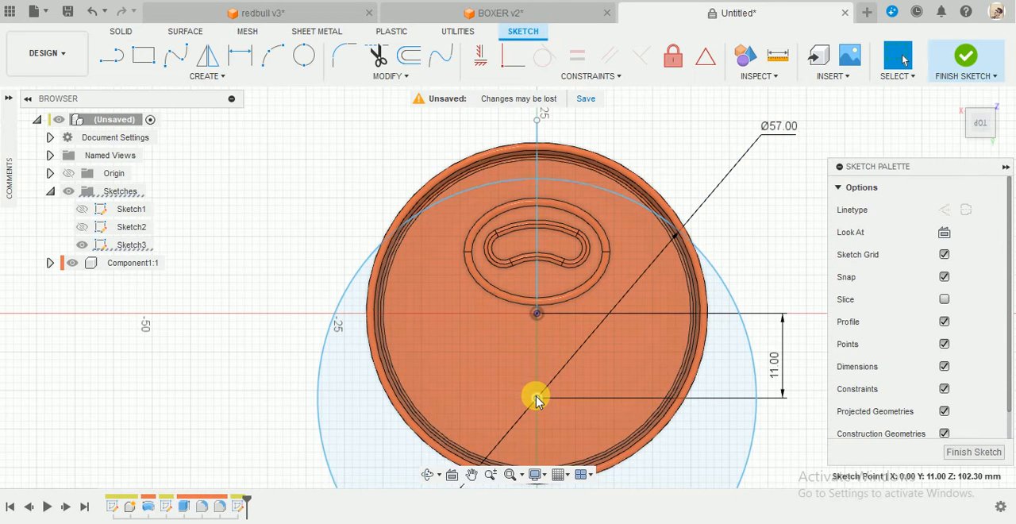
right_click(537, 396)
left_click(511, 257)
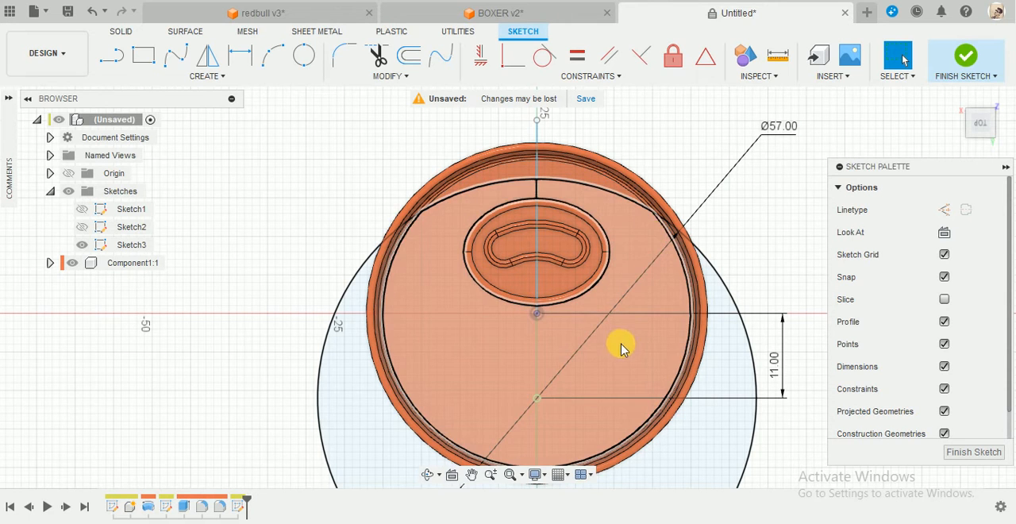
Draw a circle about 13 mm in diameter beside the origin and move it outward to the can's inner edge.
scroll(611, 334, "up", 1)
scroll(613, 326, "up", 1)
key("c")
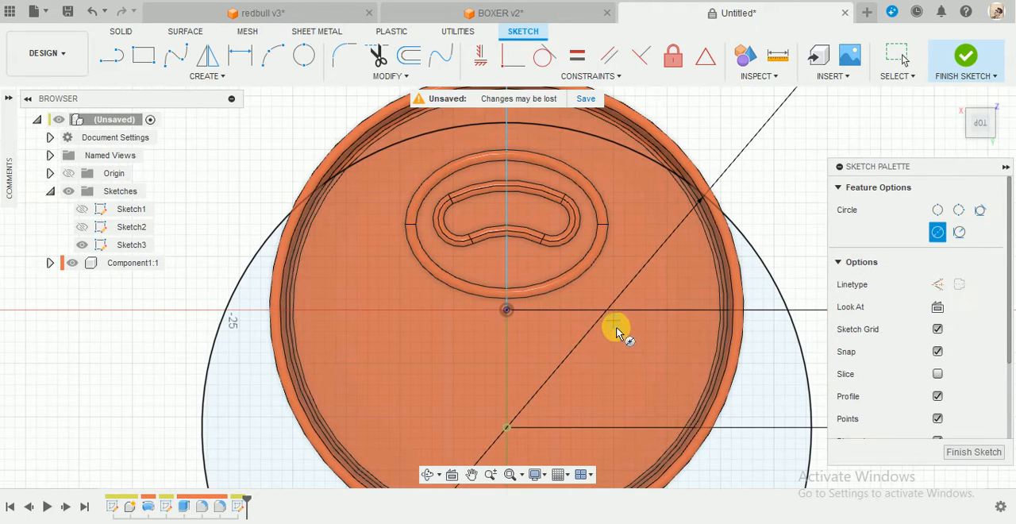
left_click(623, 340)
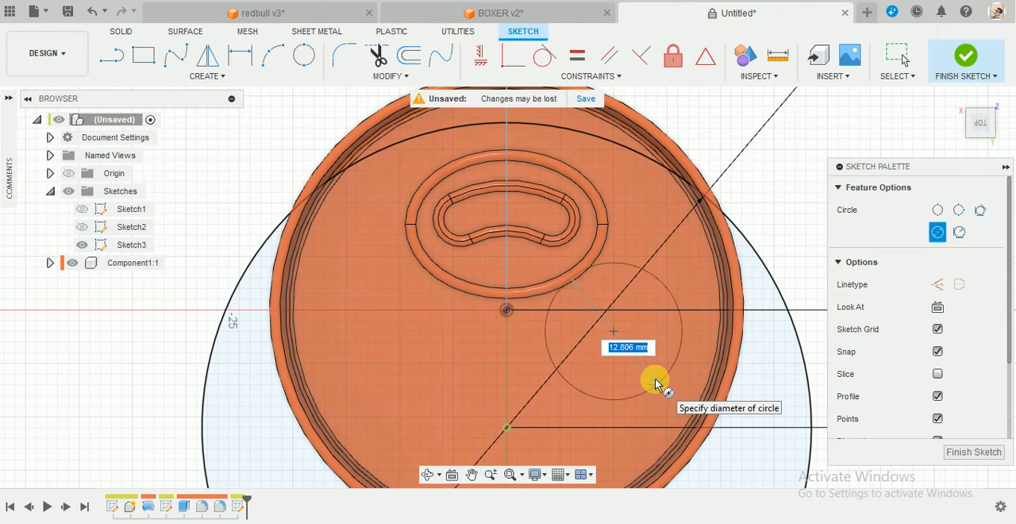
left_click(655, 385)
key("Escape")
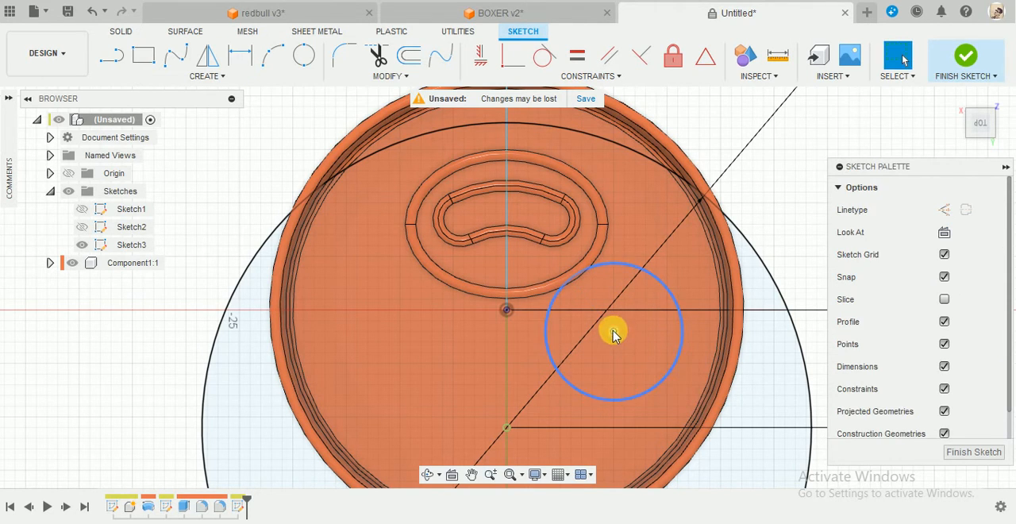
mouse_move(618, 334)
left_mouse_down()
mouse_move(670, 339)
mouse_move(656, 332)
left_mouse_up()
Dimension the horizontal distance from the origin to the small circle's centre as 15 mm.
key("d")
left_click(507, 310)
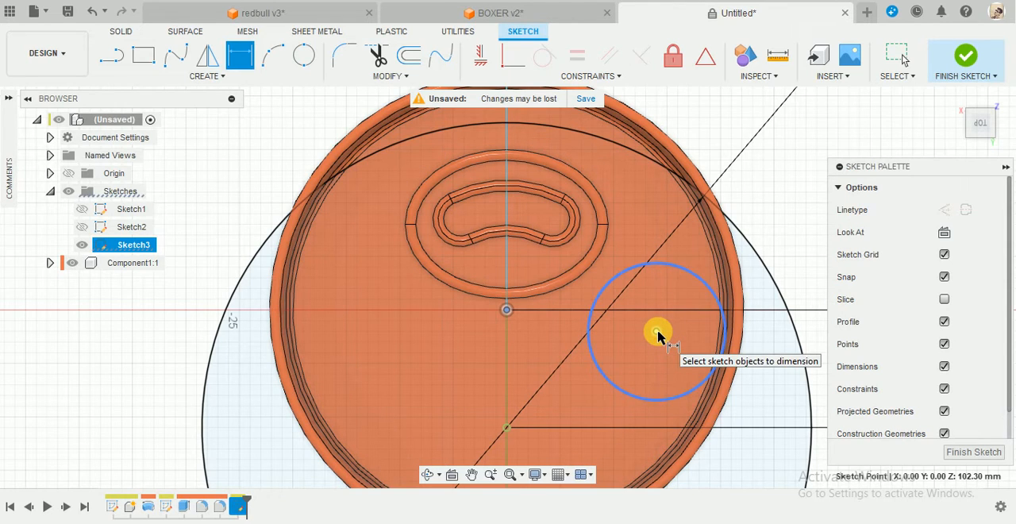
left_click(656, 332)
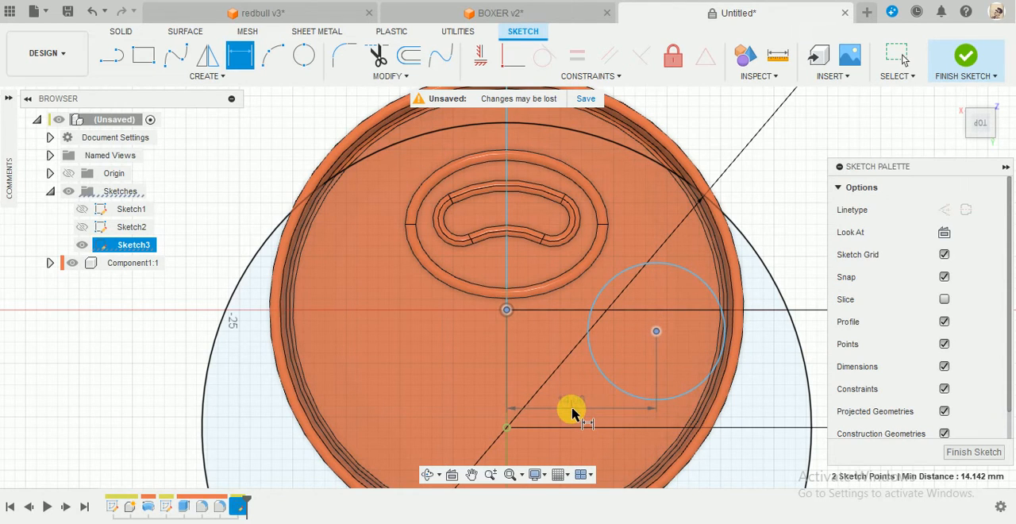
left_click(572, 411)
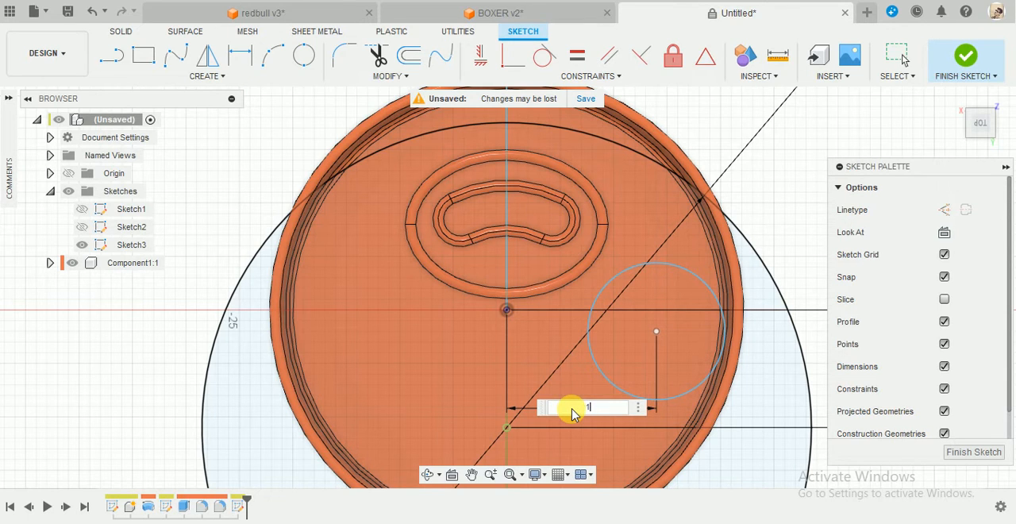
key("Return")
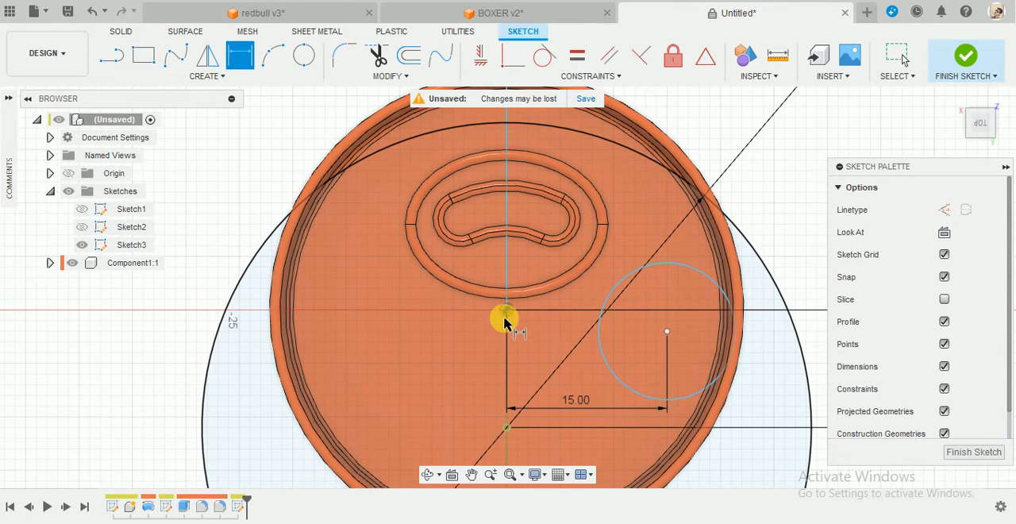
Dimension the vertical distance from the origin to the small circle's centre as 3 mm.
left_click(506, 311)
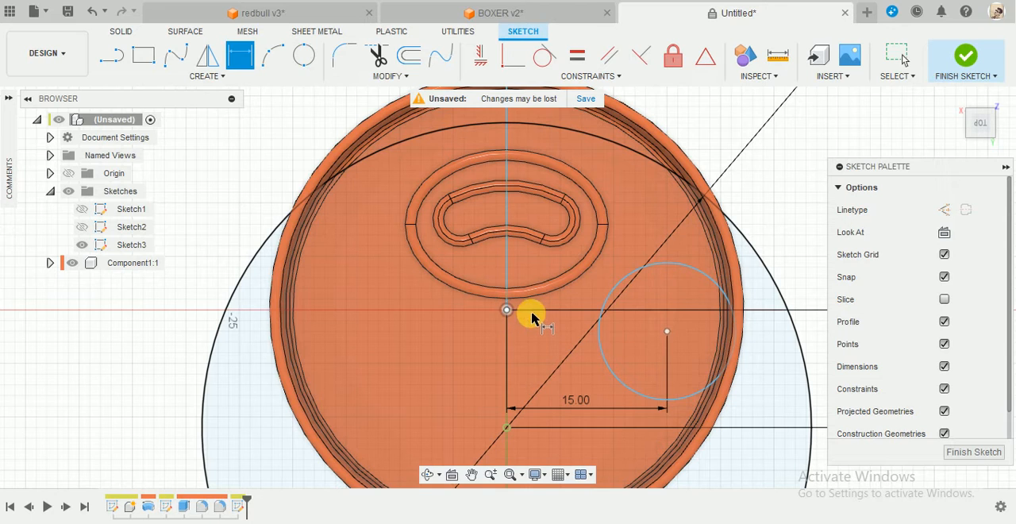
left_click(667, 332)
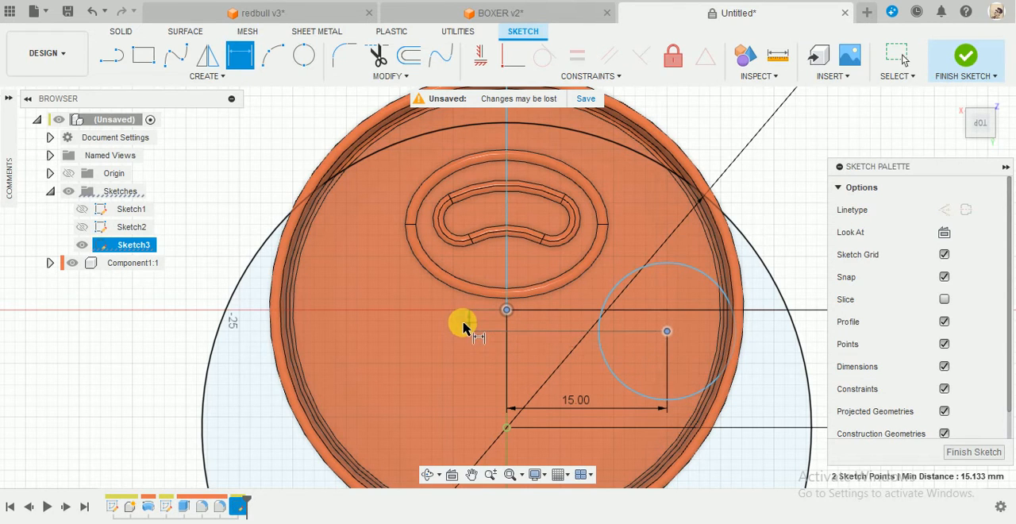
left_click(464, 323)
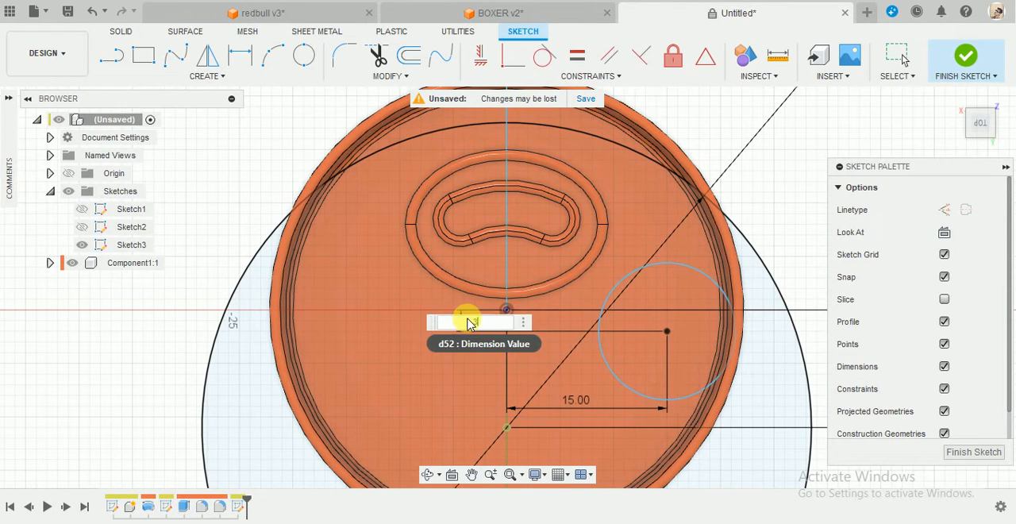
type("3")
key("Return")
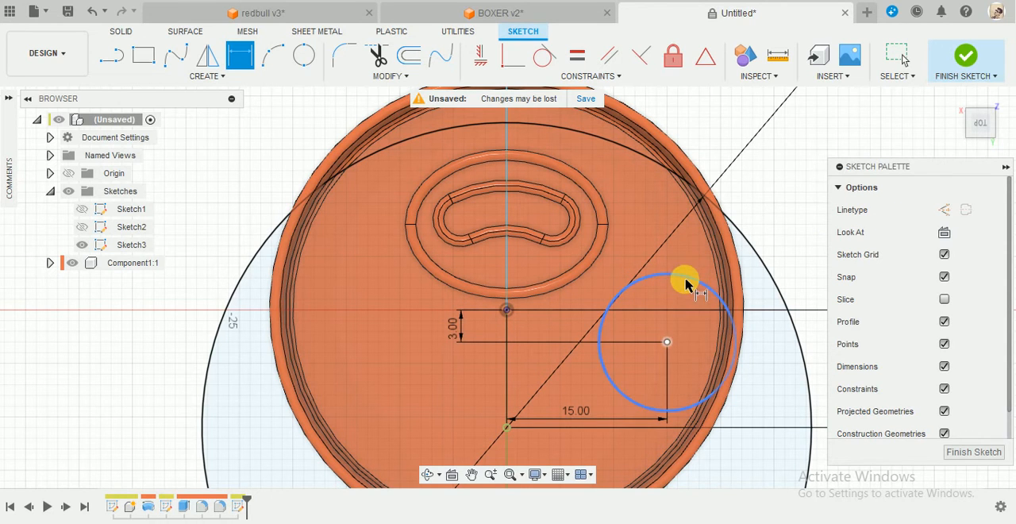
Add a diameter dimension to the small circle, accepting its drawn size.
left_click(686, 284)
left_click(772, 147)
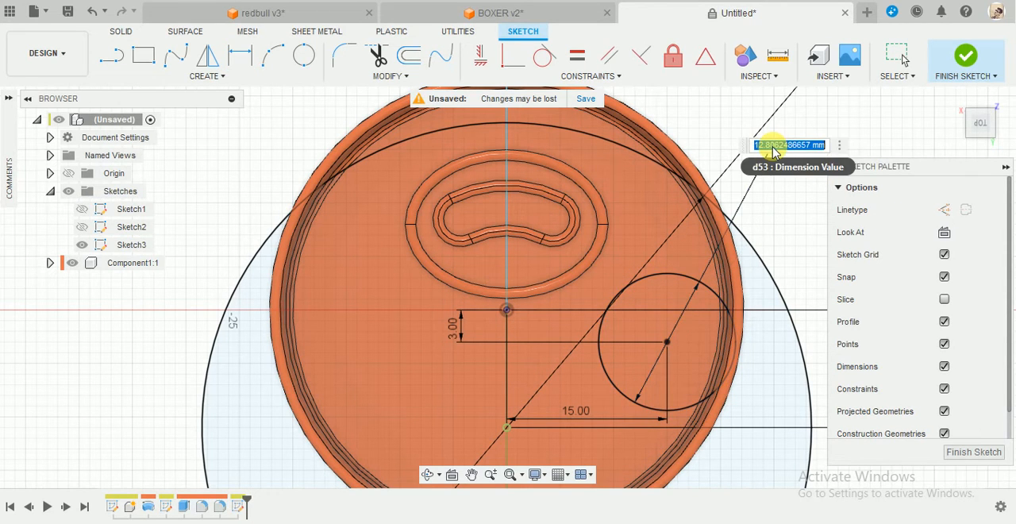
key("Return")
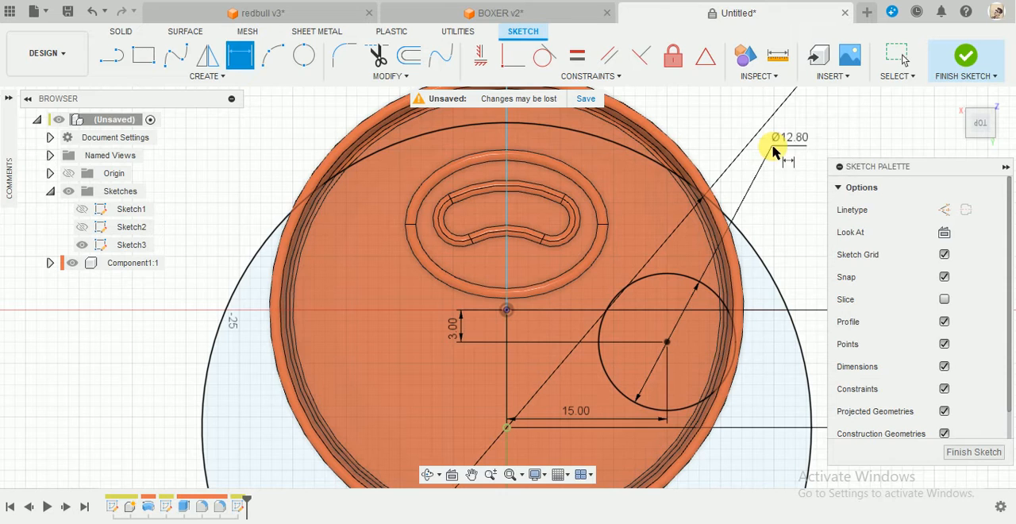
key("Escape")
scroll(628, 249, "down", 2)
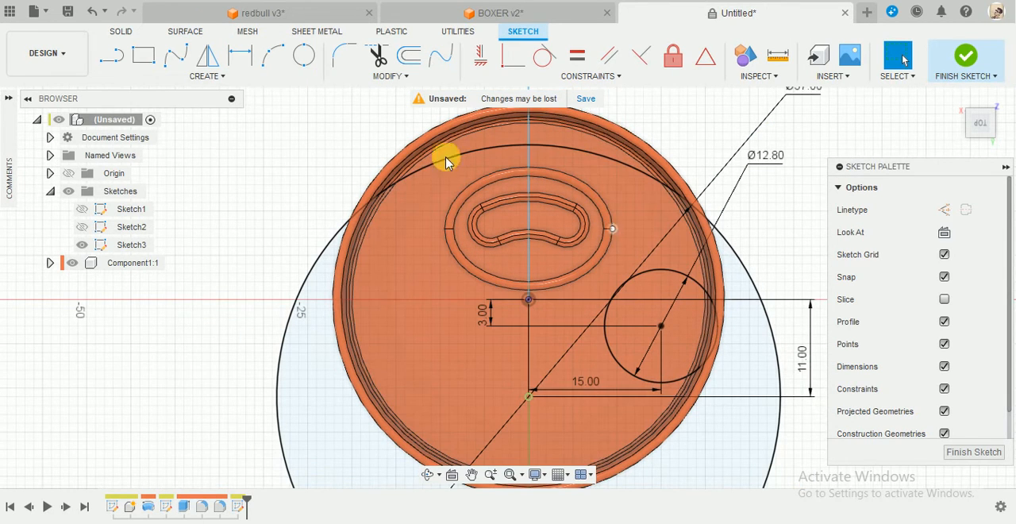
left_click(170, 64)
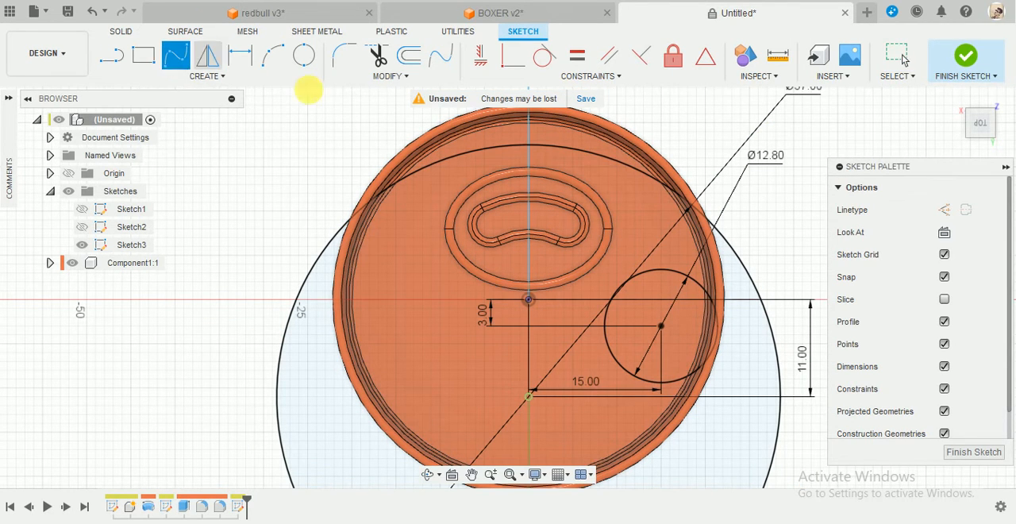
left_click(607, 157)
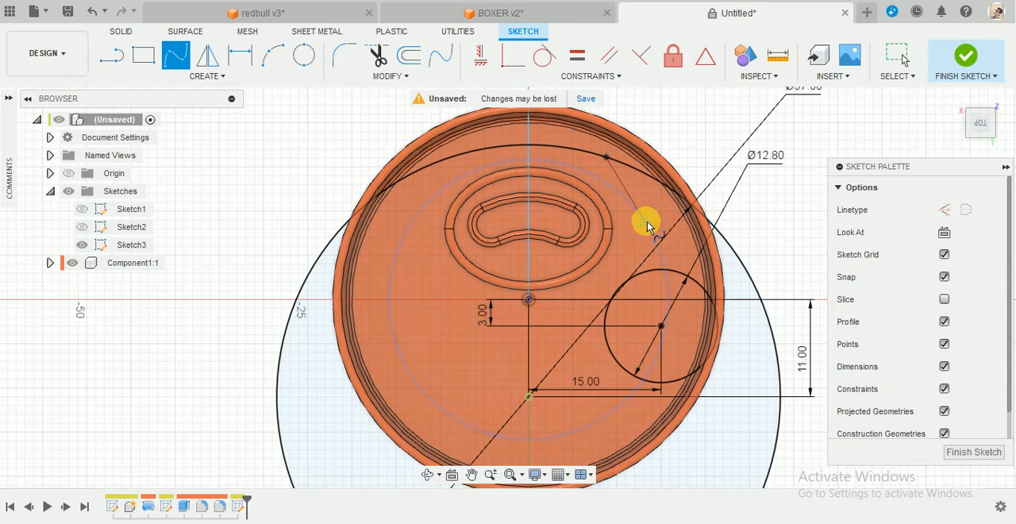
scroll(646, 249, "up", 2)
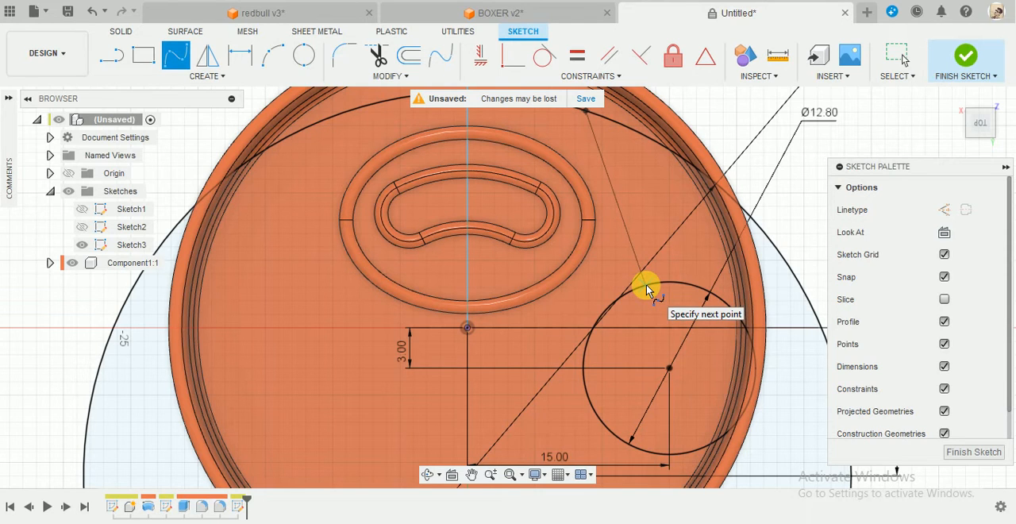
left_click(646, 290)
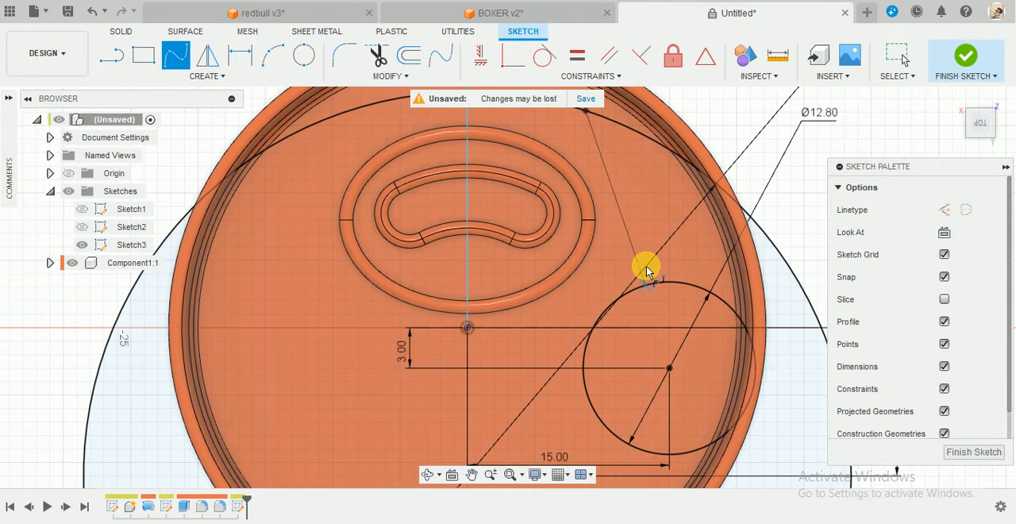
left_click(656, 207)
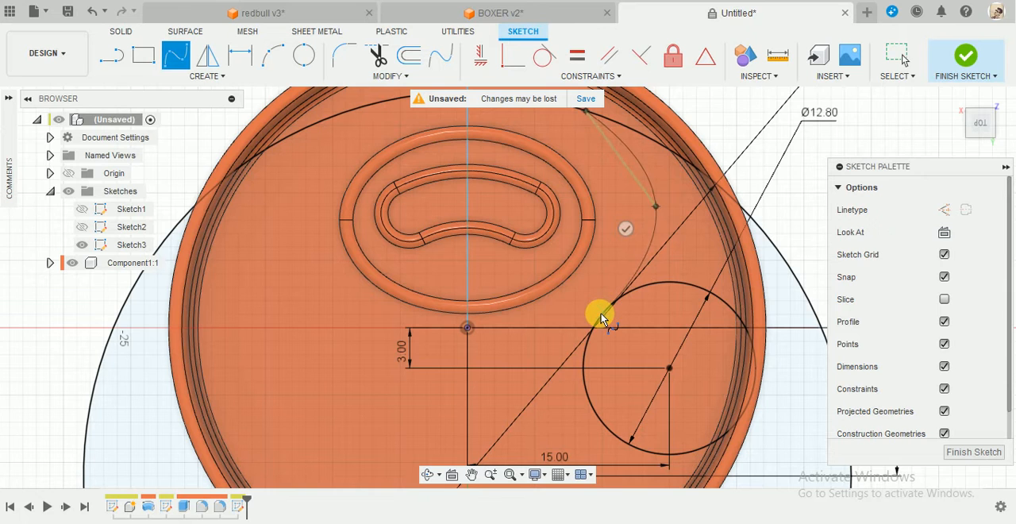
key("Escape")
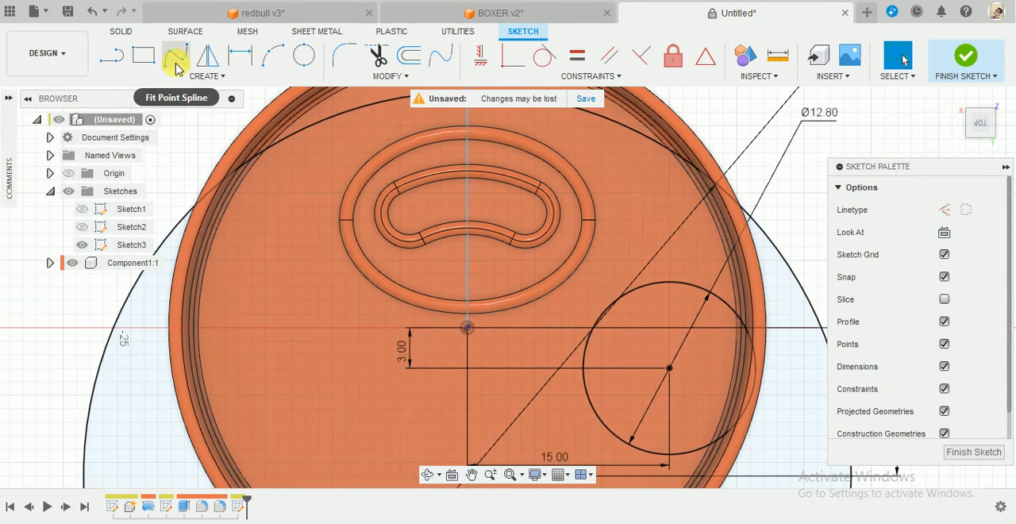
Draw a three-point fit point spline from the large circle, bulging outward around the raised ellipse, to the small circle's upper edge.
left_click(176, 67)
left_click(585, 111)
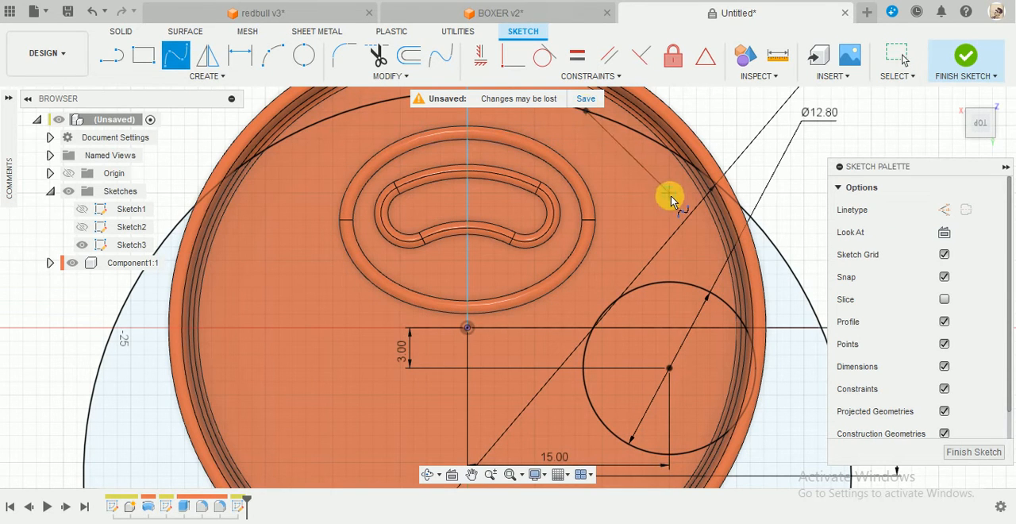
left_click(669, 193)
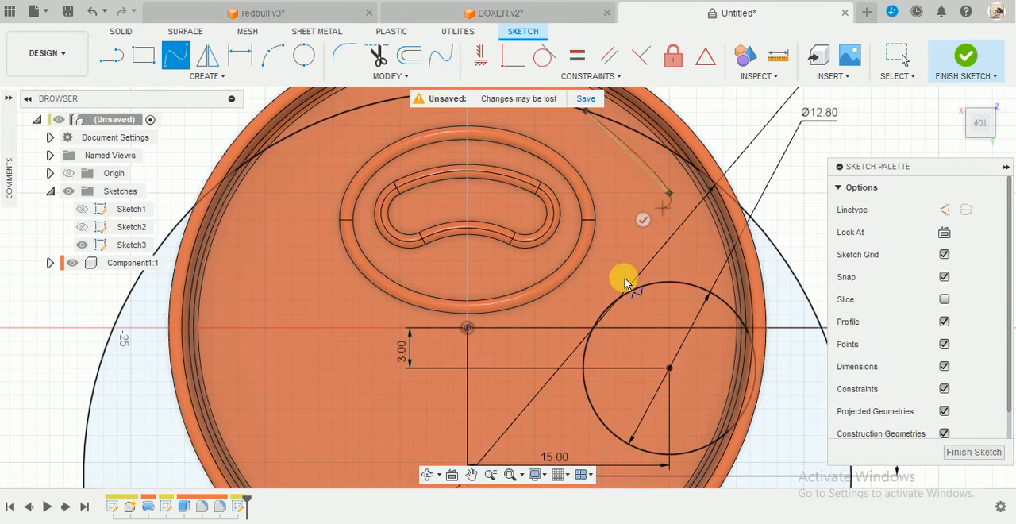
left_click(582, 281)
scroll(671, 184, "down", 2)
key("Escape")
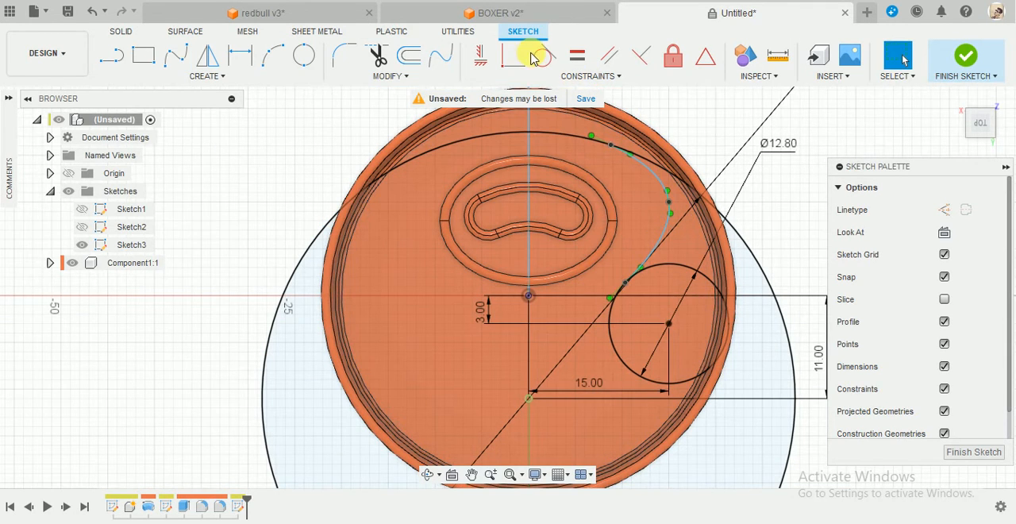
Make the spline tangent to the large circle at one end and to the small circle at the other.
left_click(542, 57)
scroll(637, 165, "up", 3)
left_click(639, 179)
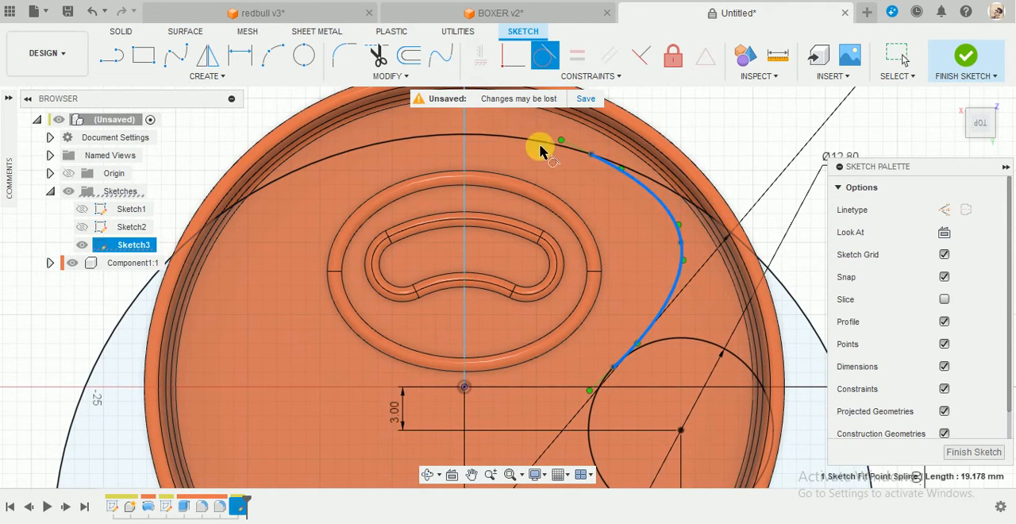
left_click(540, 149)
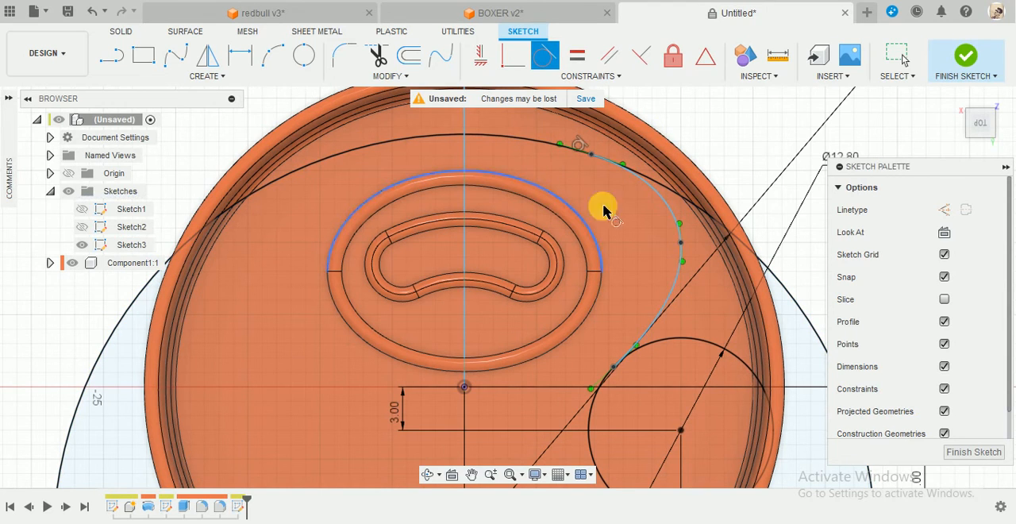
left_click(655, 321)
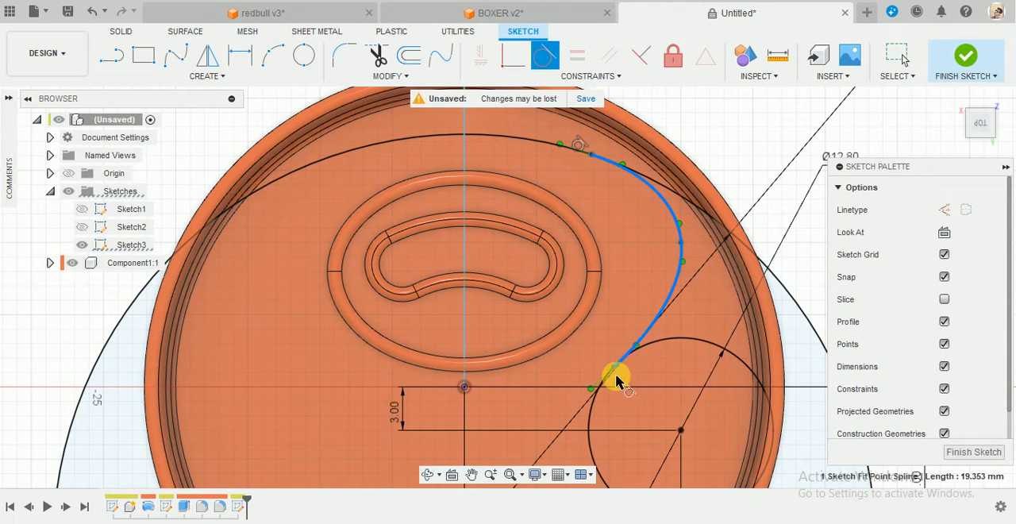
left_click(590, 415)
key("Escape")
Move the spline's middle fit point slightly inward, to about 14 mm from the vertical centre line.
left_click(669, 249)
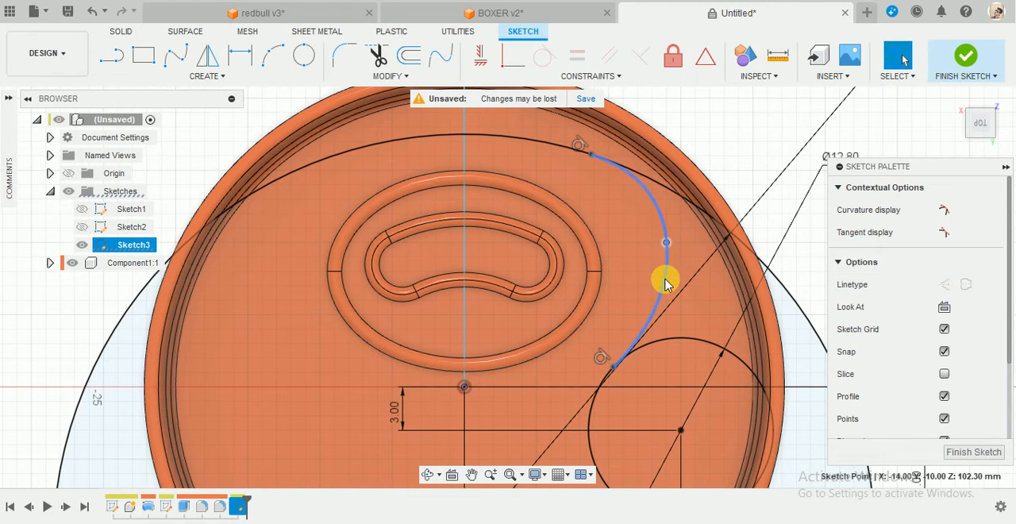
scroll(666, 280, "down", 2)
left_click(737, 250)
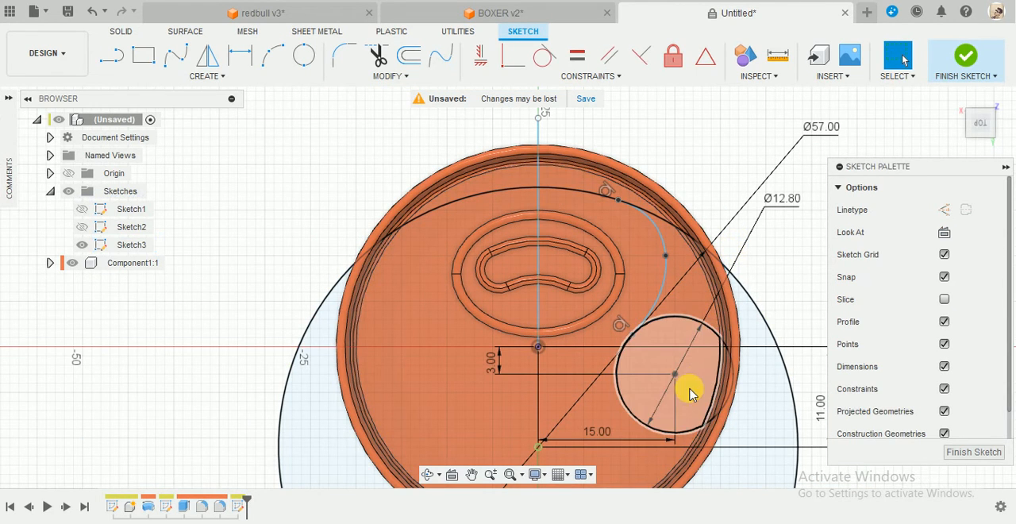
Mirror the spline and the small circle about the vertical centre line.
scroll(733, 459, "down", 2)
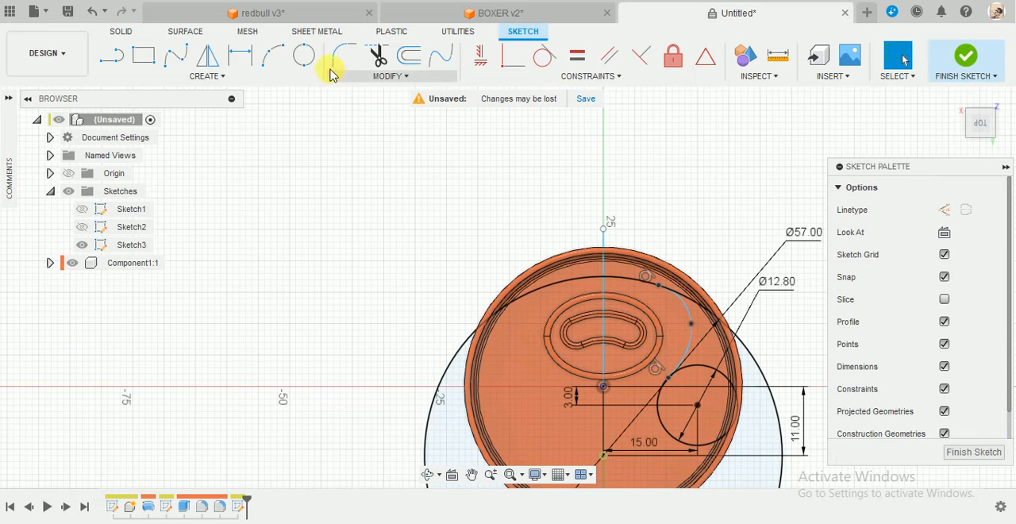
left_click(212, 63)
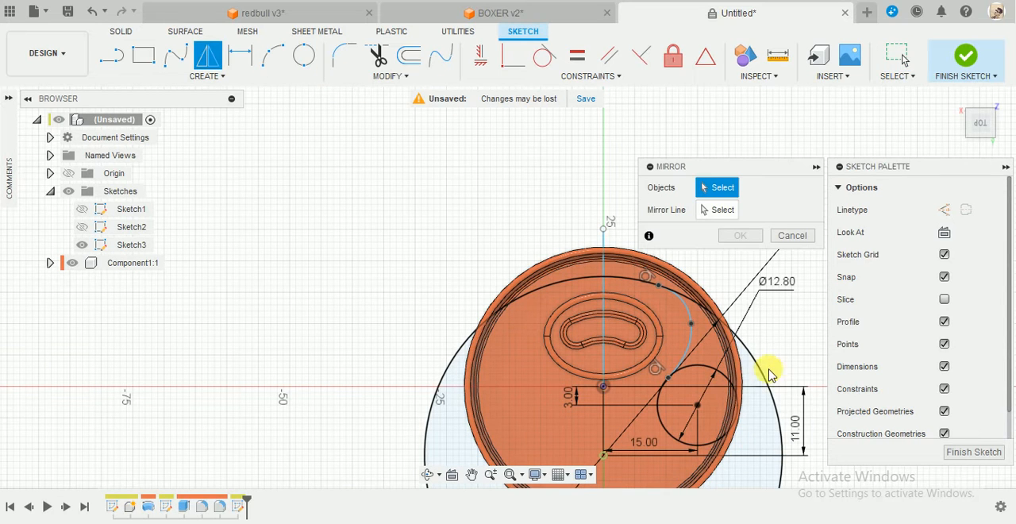
left_click(686, 363)
left_click(687, 356)
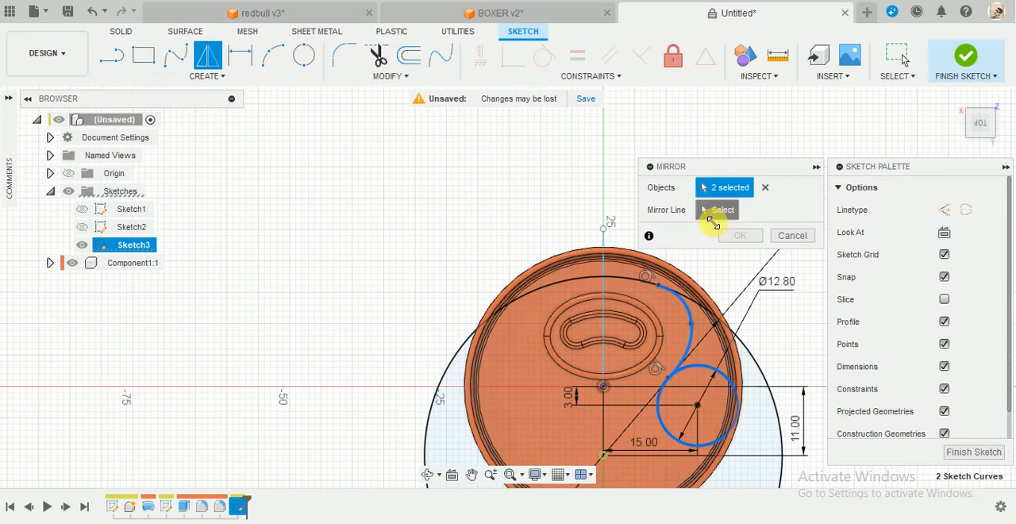
left_click(712, 221)
left_click(602, 293)
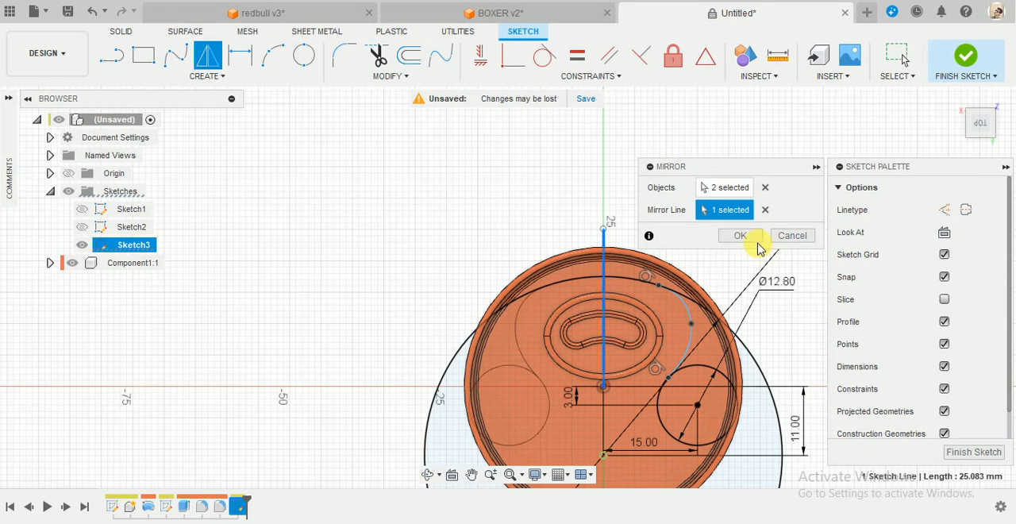
left_click(754, 238)
Trim the large circle's segment just outside the original spline's upper end.
scroll(691, 446, "up", 2)
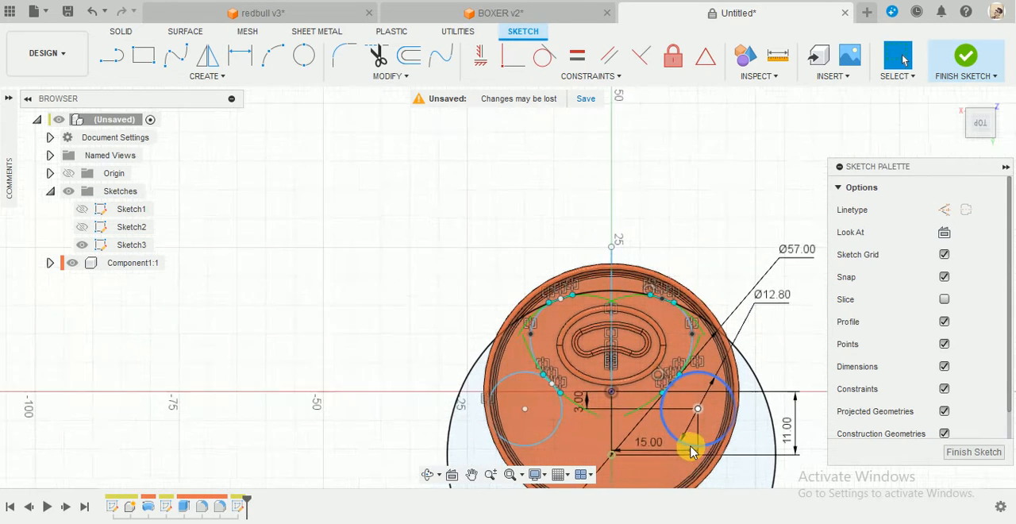
scroll(611, 449, "up", 1)
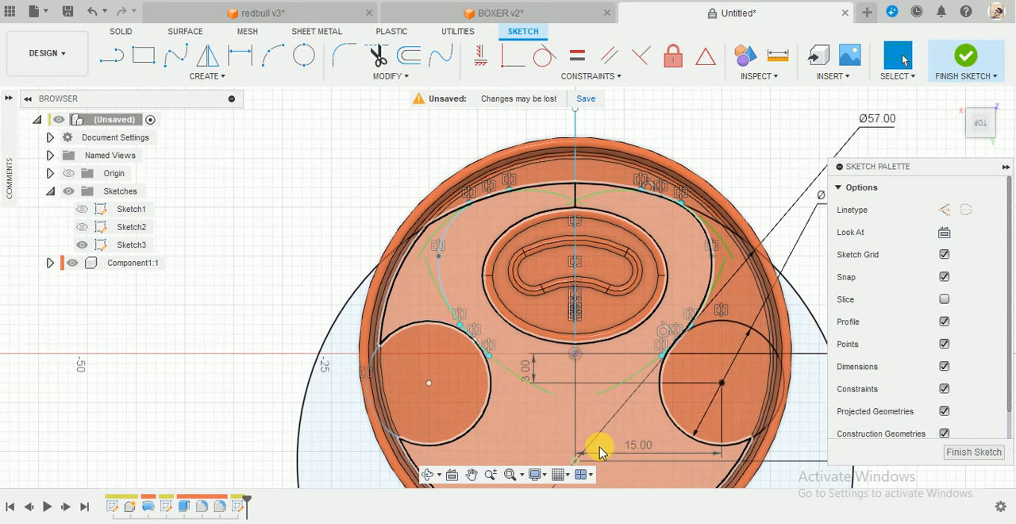
key("t")
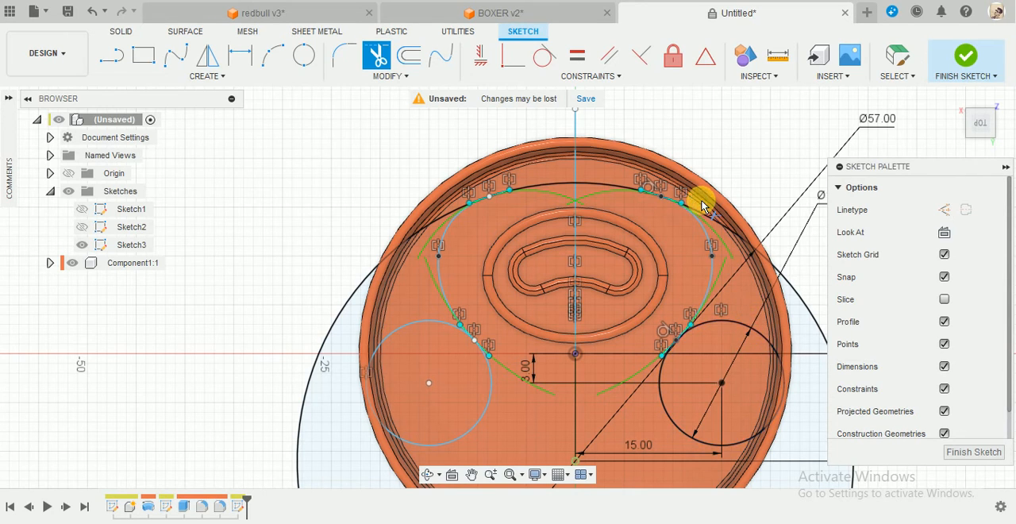
left_click(708, 225)
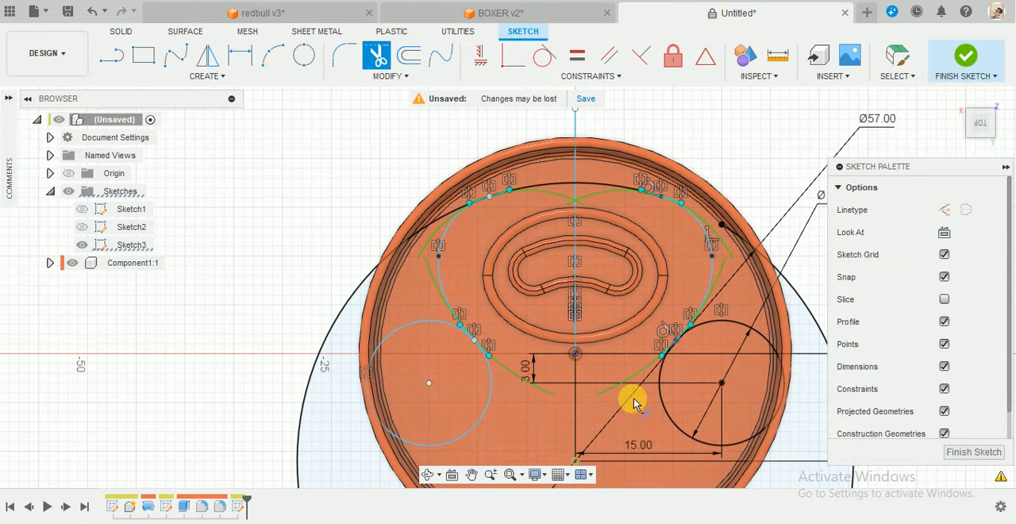
scroll(634, 404, "down", 2)
scroll(667, 448, "up", 2)
key("Escape")
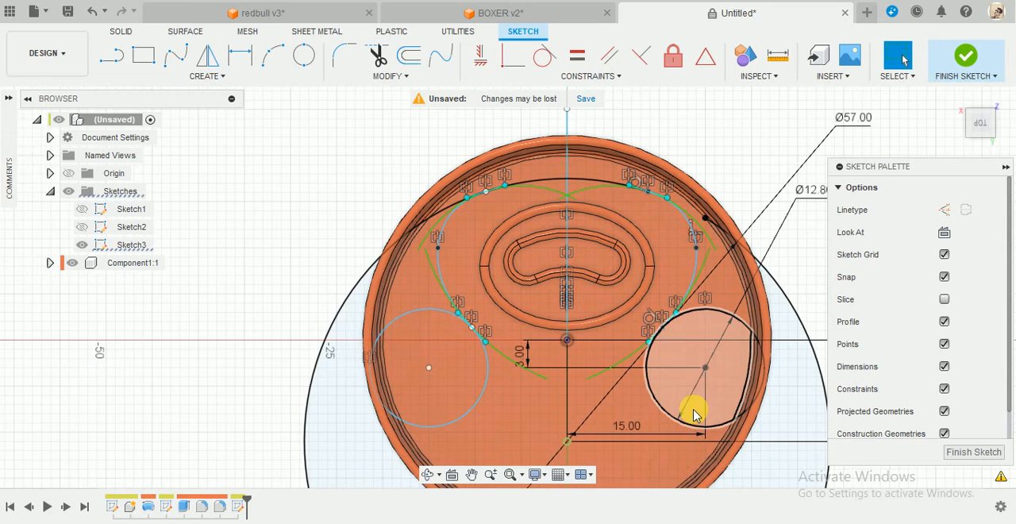
Draw a diagonal line from the original small circle's centre inward and downward, crossing the circle's lower inner side.
key("l")
left_click(705, 369)
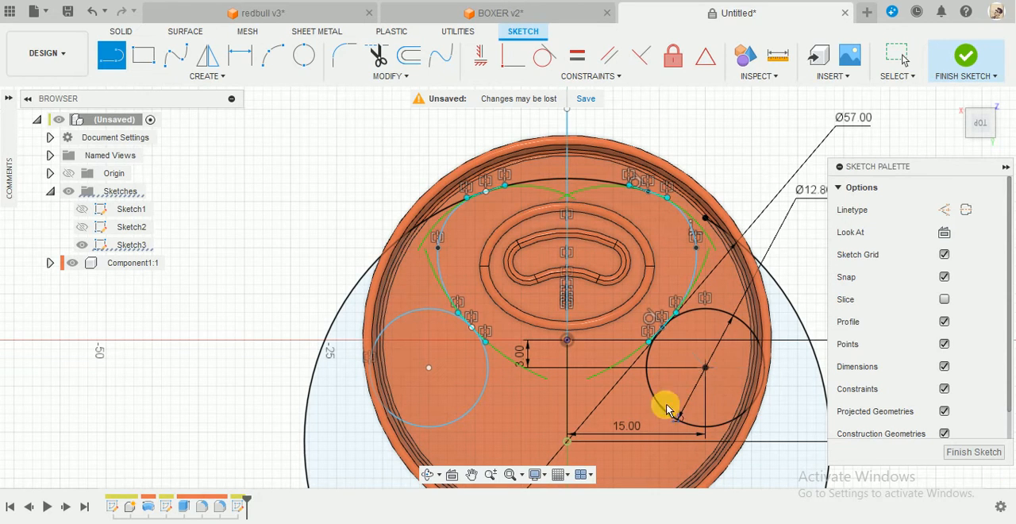
left_click(641, 422)
key("Escape")
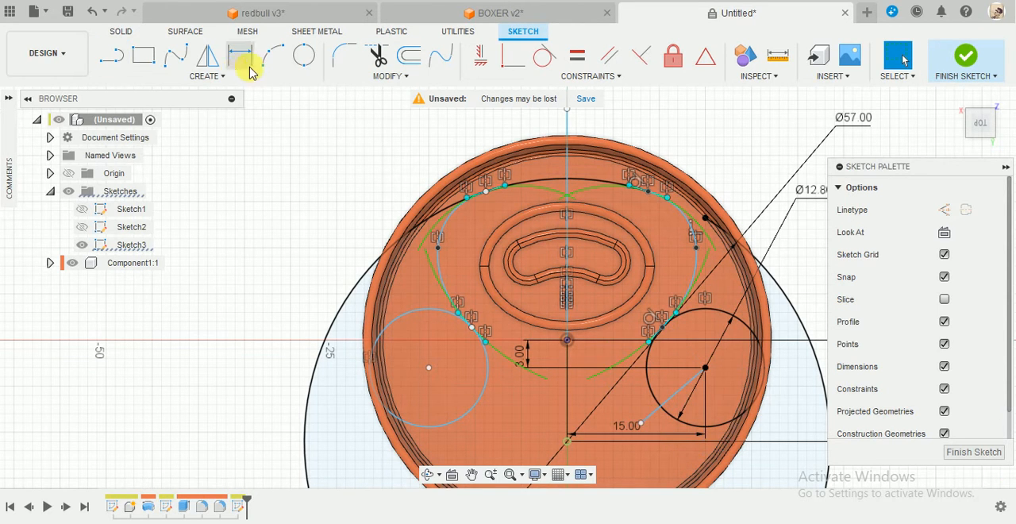
Mirror the diagonal line about the vertical centre line.
left_click(200, 68)
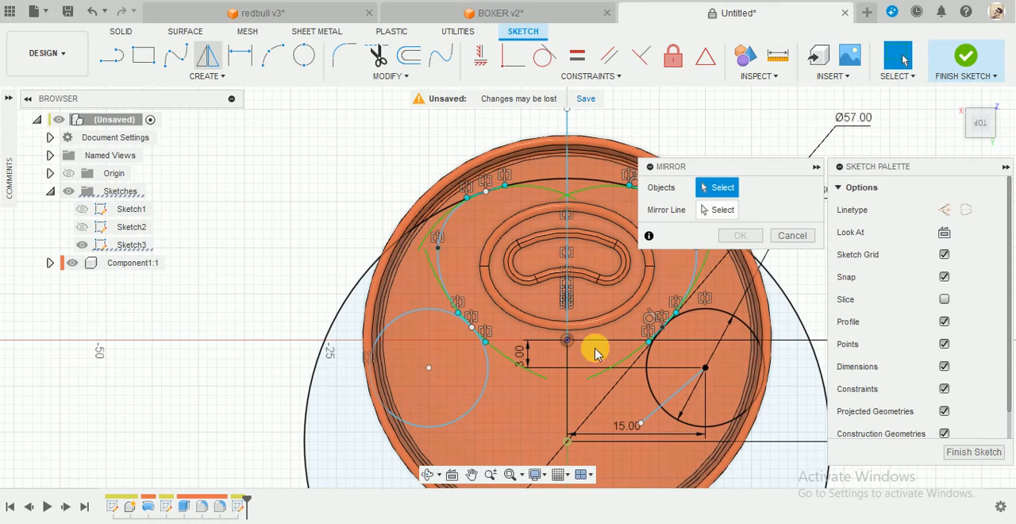
left_click(656, 414)
left_click(724, 216)
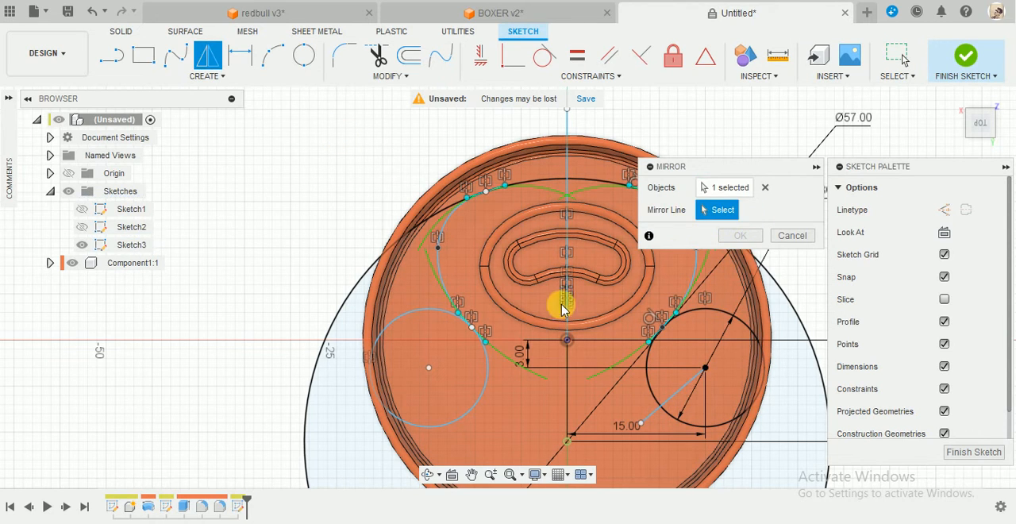
left_click(567, 237)
left_click(737, 238)
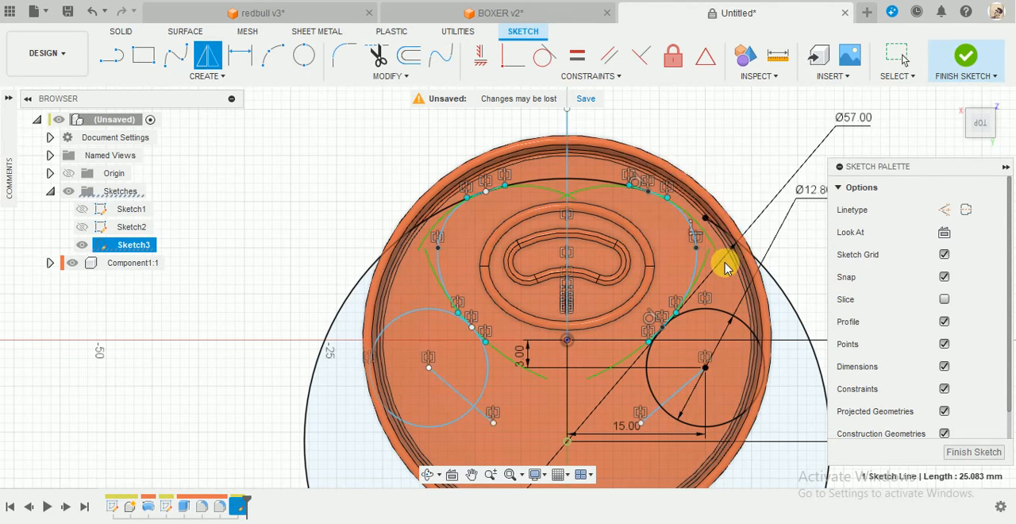
Trim both small circles down to the short inner arcs between the splines and the diagonal lines.
key("t")
left_click(679, 424)
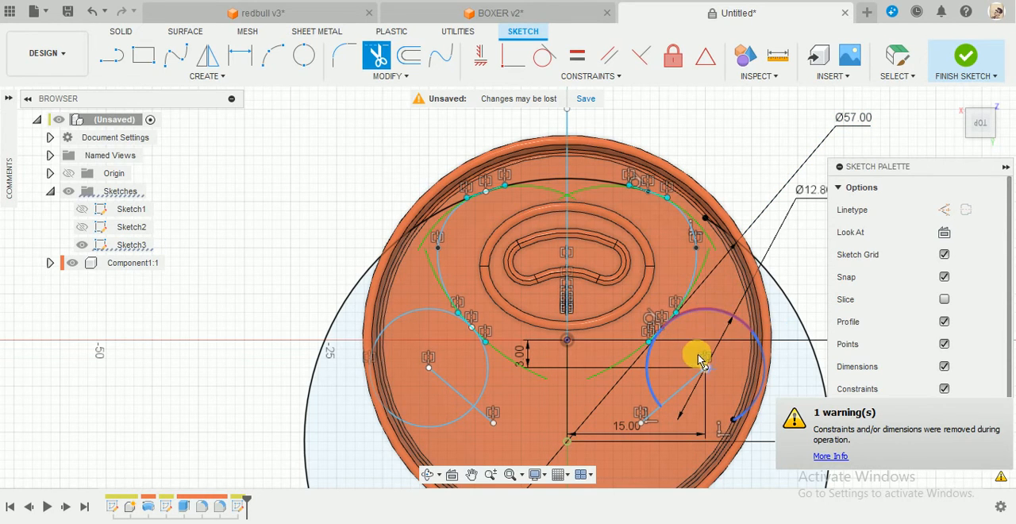
left_click(721, 339)
left_click(759, 348)
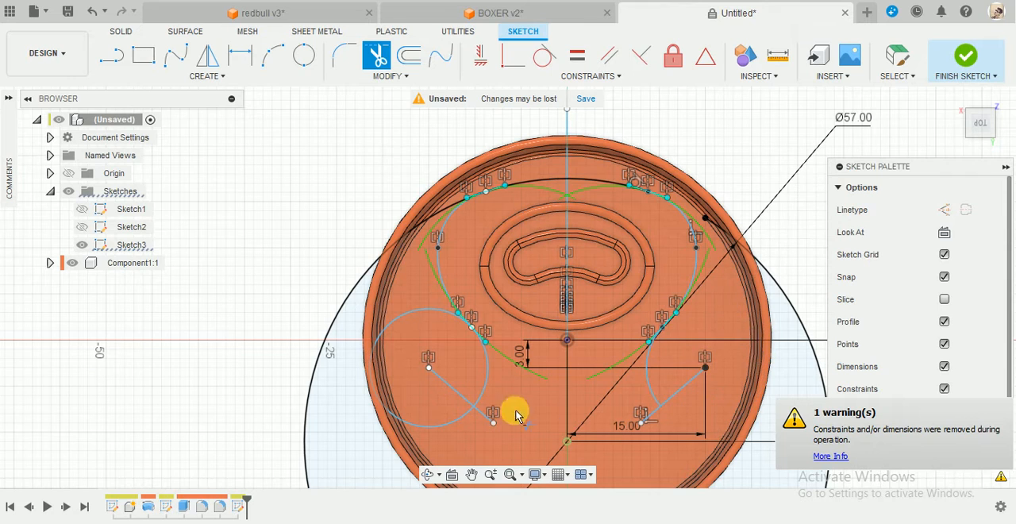
left_click(462, 412)
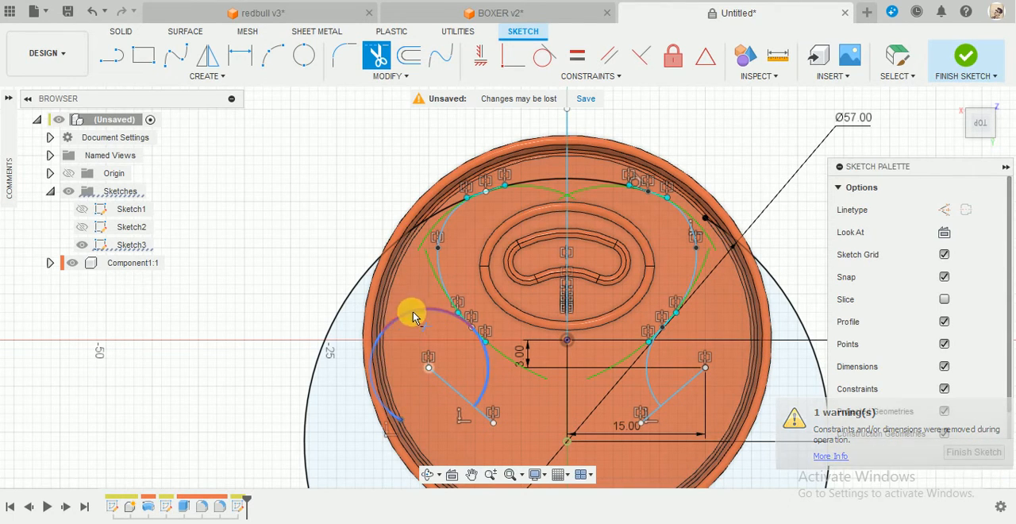
left_click(393, 337)
left_click(375, 368)
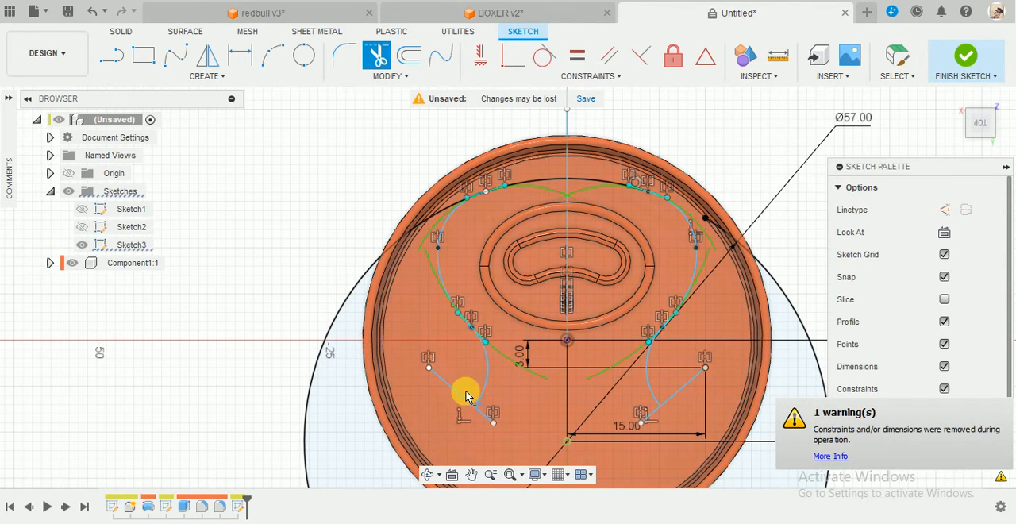
Trim away both diagonal construction lines so only the splines and inner arcs remain beside them.
left_click(460, 391)
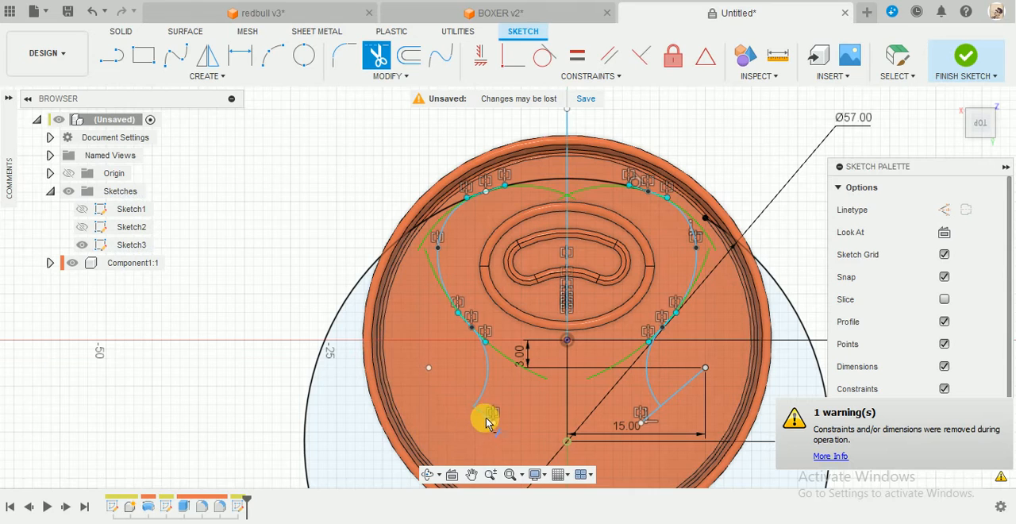
left_click(691, 392)
left_click(677, 429)
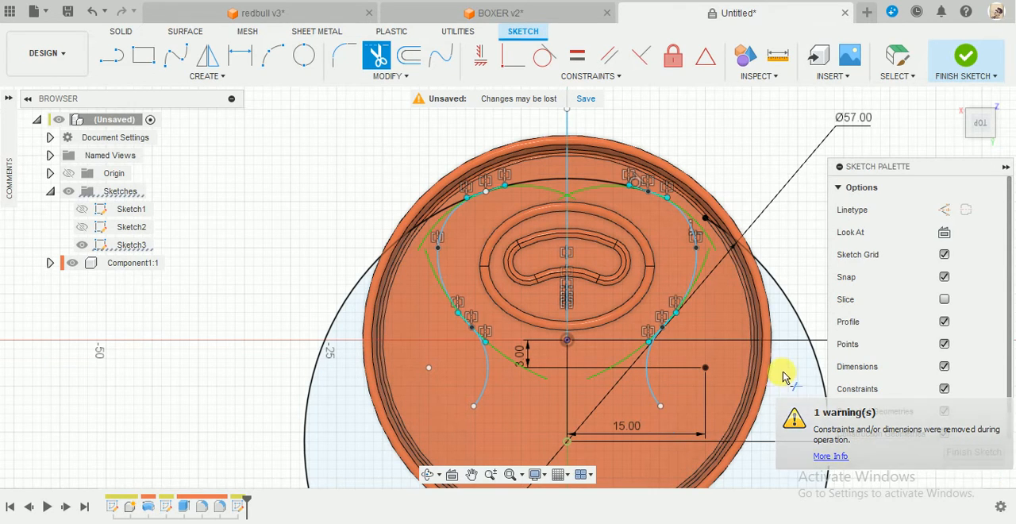
Try to trim the large circle's upper arc between the vertical centre line and the can's rim on the mirrored spline's side.
left_click(375, 273)
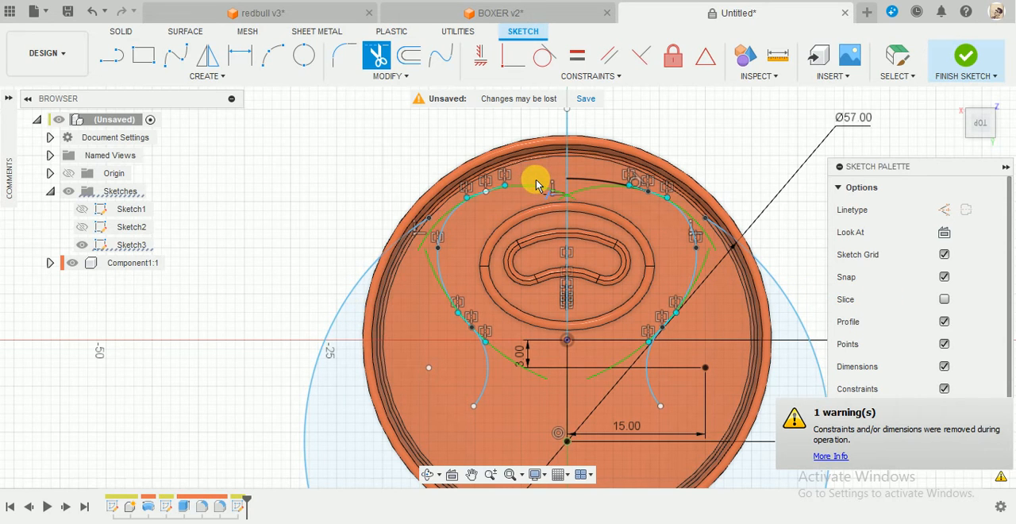
key("Escape")
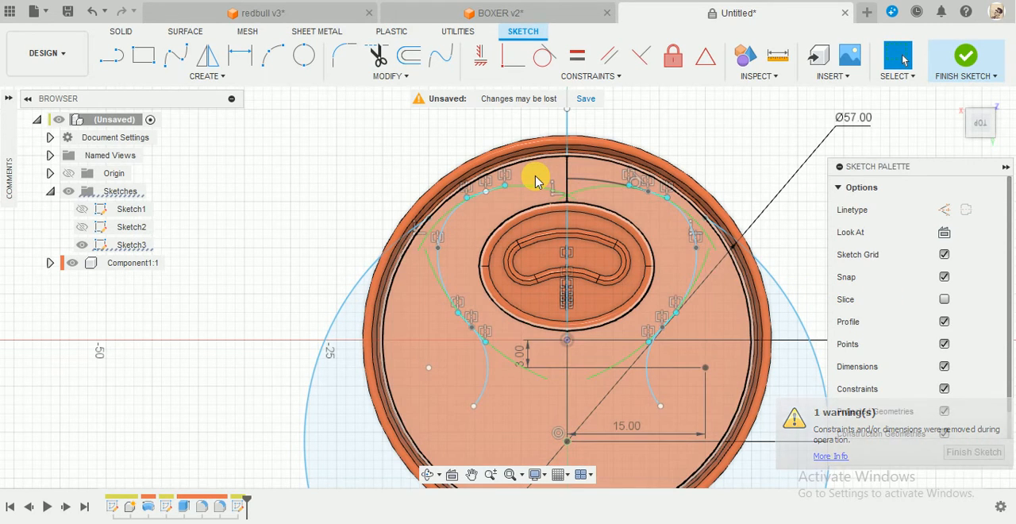
scroll(507, 199, "up", 3)
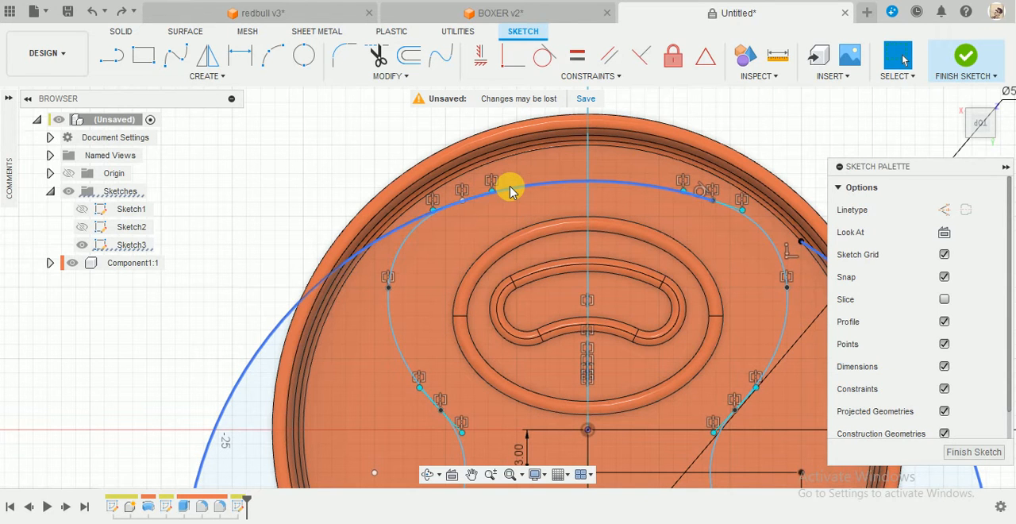
key("t")
left_click(520, 187)
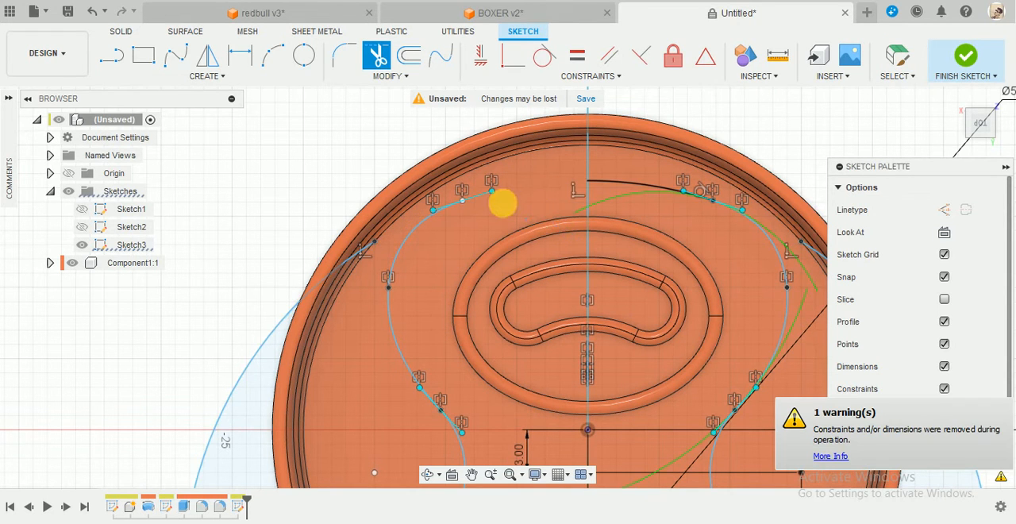
key("Escape")
scroll(500, 202, "up", 2)
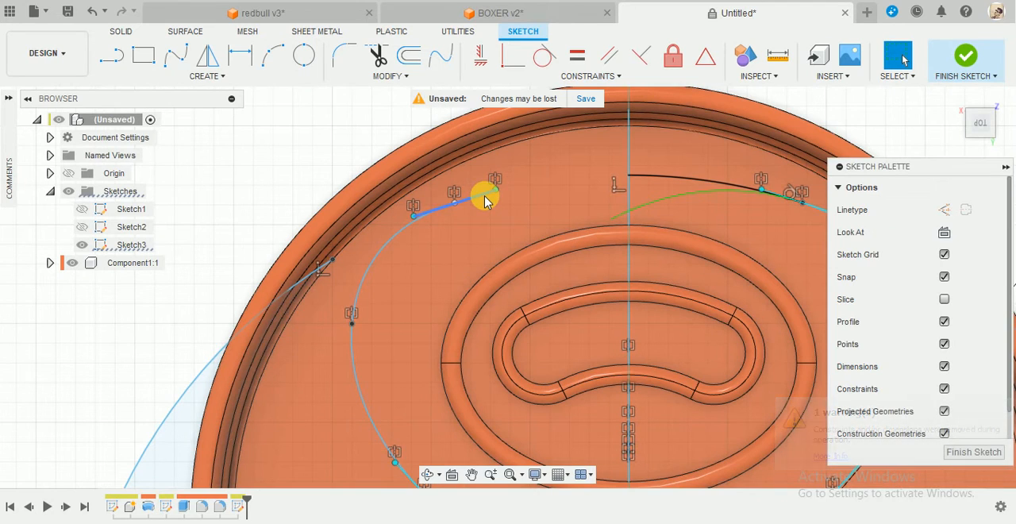
scroll(601, 211, "down", 4)
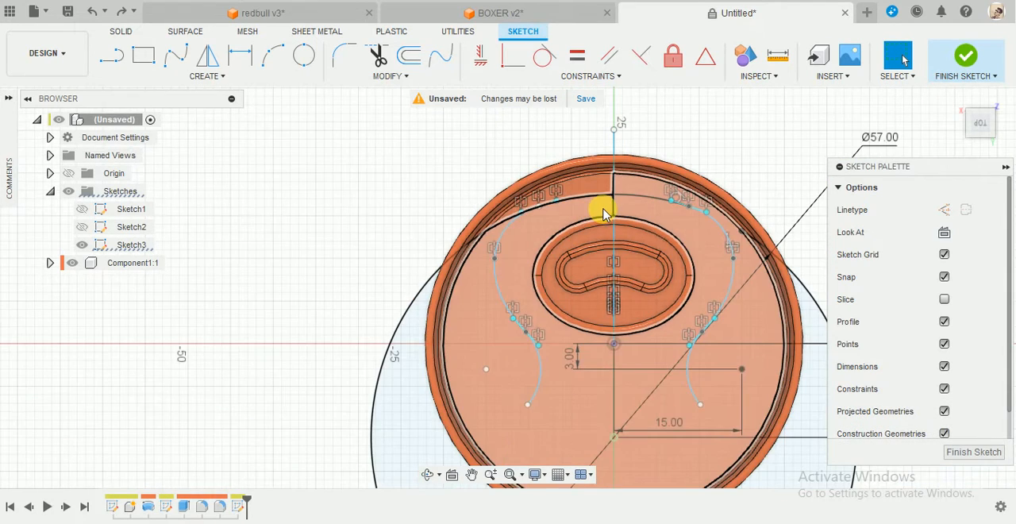
scroll(556, 214, "up", 3)
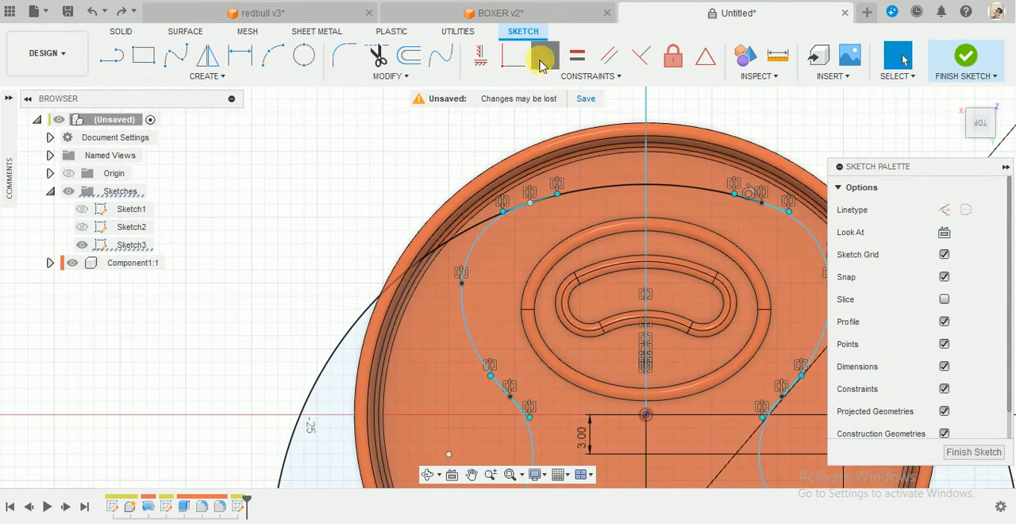
Try to make the mirrored spline tangent to the large circle's arc.
left_click(541, 62)
left_click(475, 244)
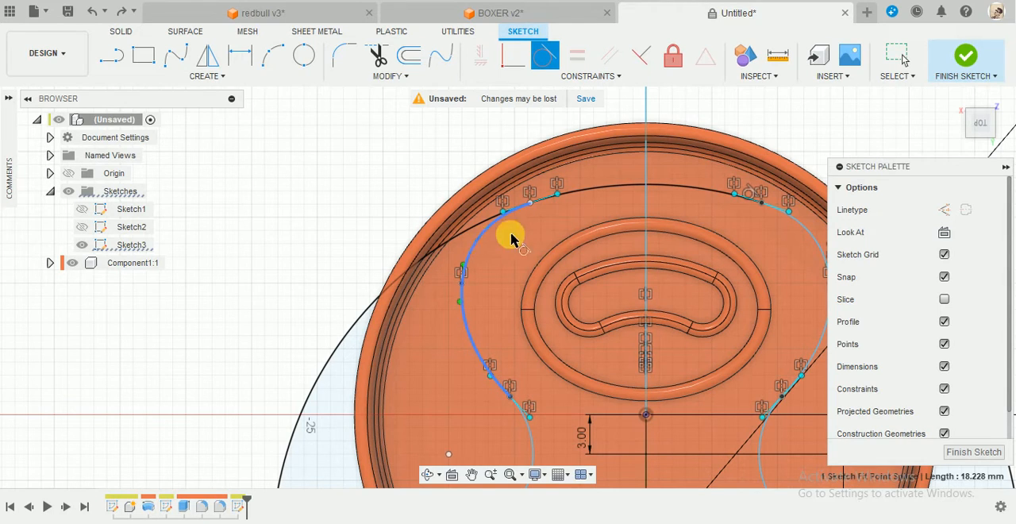
left_click(576, 191)
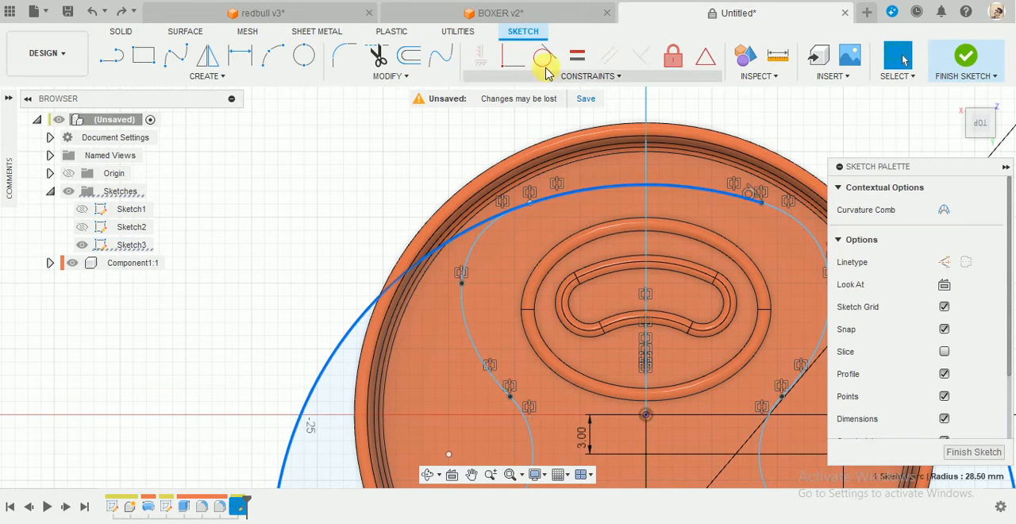
key("Escape")
Delete the large circle's remaining arcs and finish the sketch.
scroll(476, 251, "down", 3)
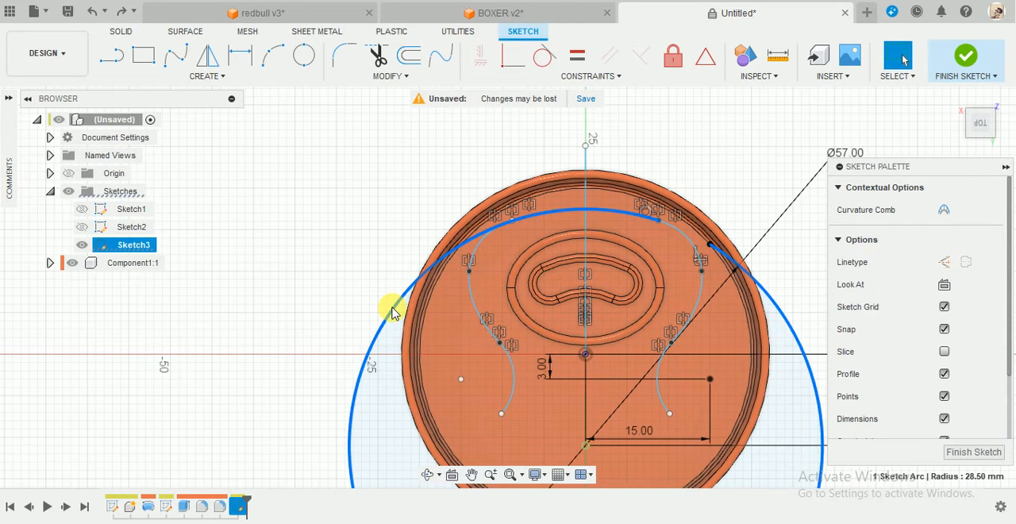
key("Delete")
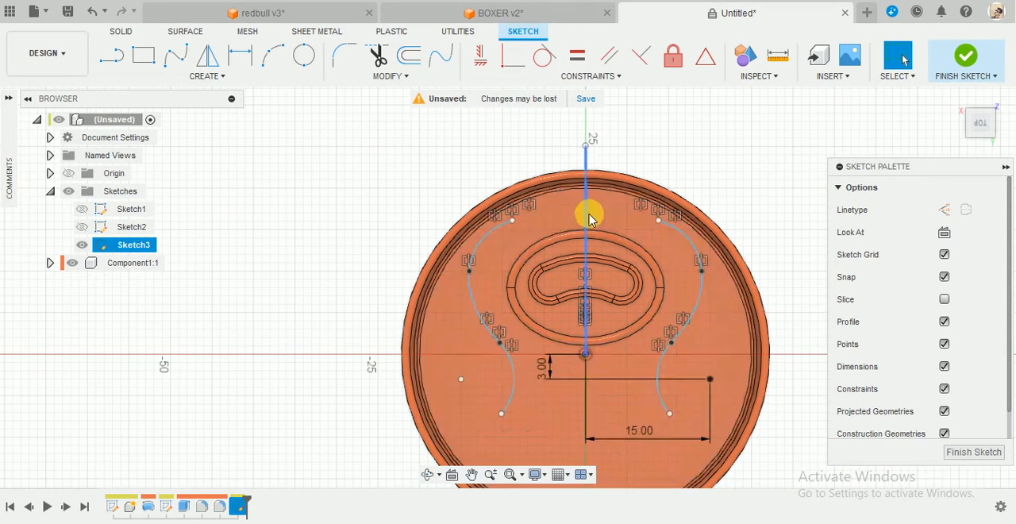
scroll(588, 212, "up", 2)
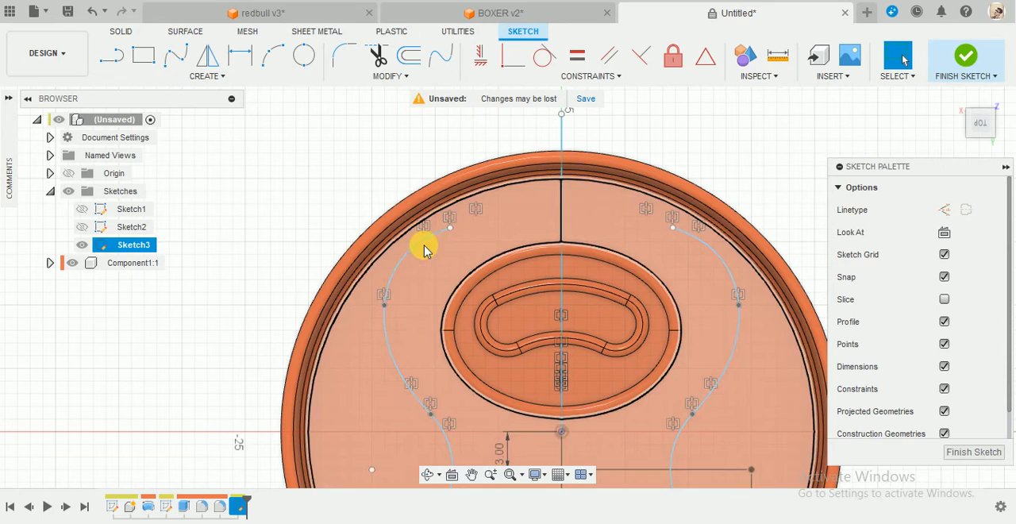
scroll(585, 274, "down", 3)
scroll(654, 339, "up", 2)
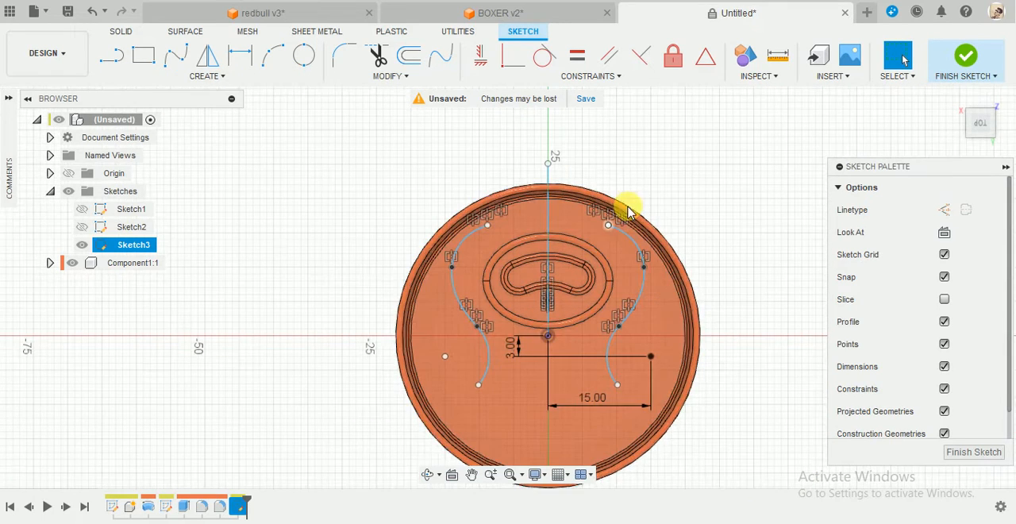
left_click(967, 53)
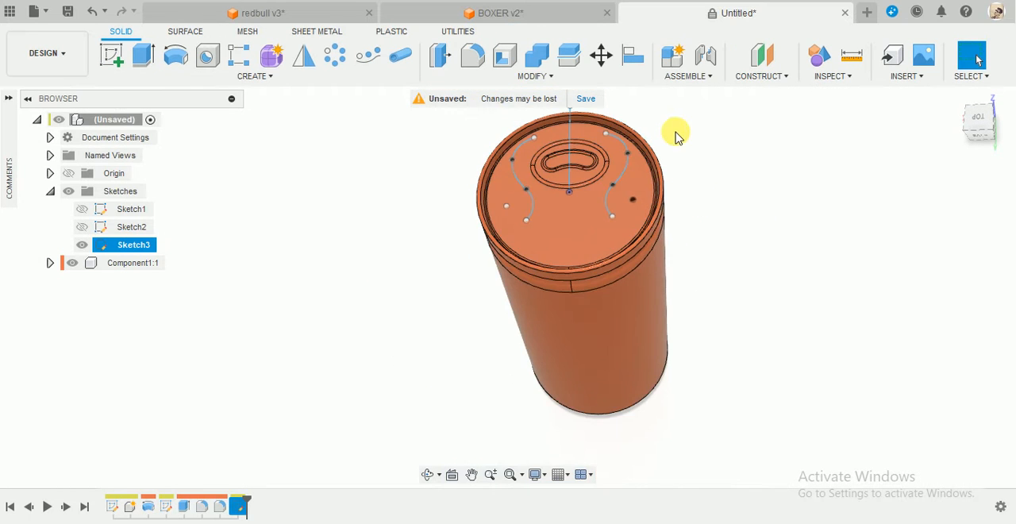
Thin Extrude the two S-shaped curves on the can's top face by 0.3 mm, with the wall location set to Center.
scroll(659, 133, "up", 3)
scroll(647, 108, "up", 1)
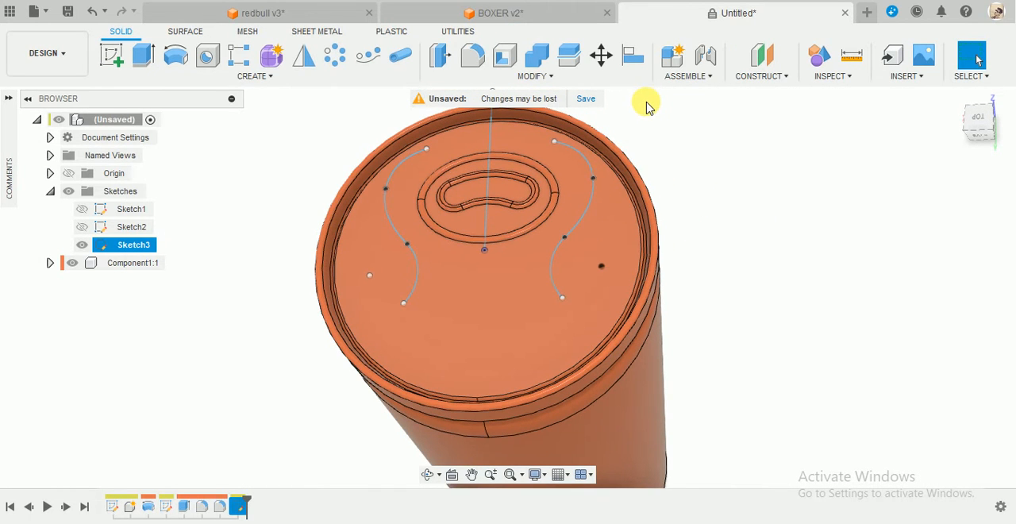
left_click(143, 54)
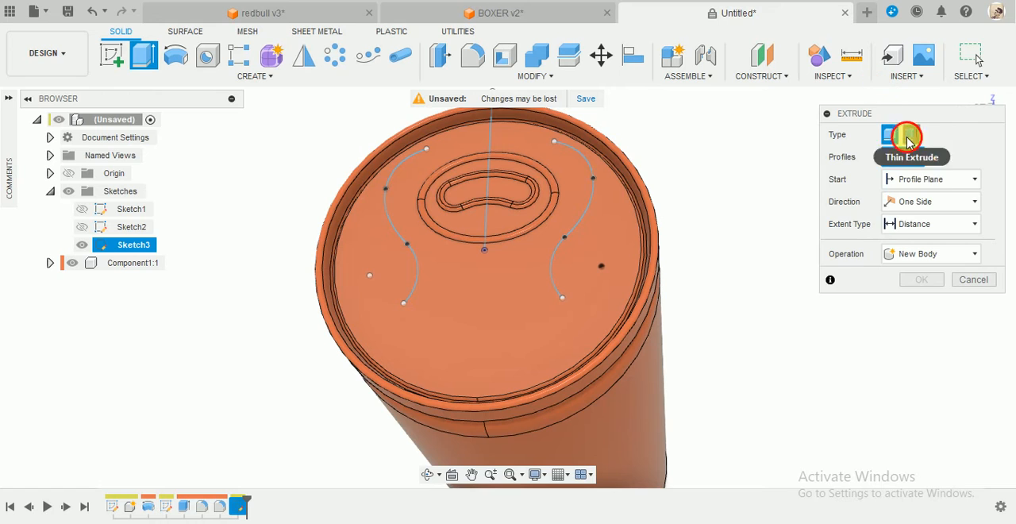
left_click(907, 137)
left_click(579, 154)
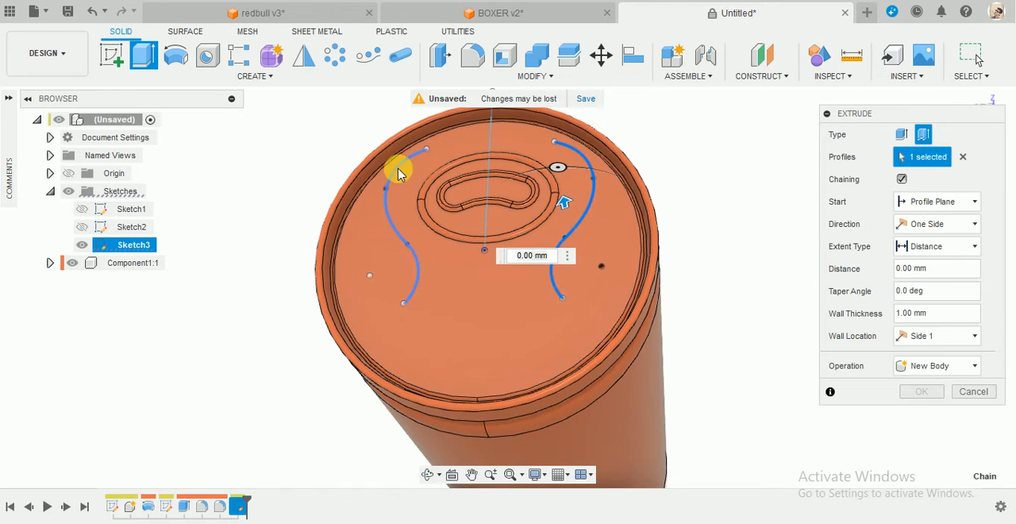
left_click(399, 175)
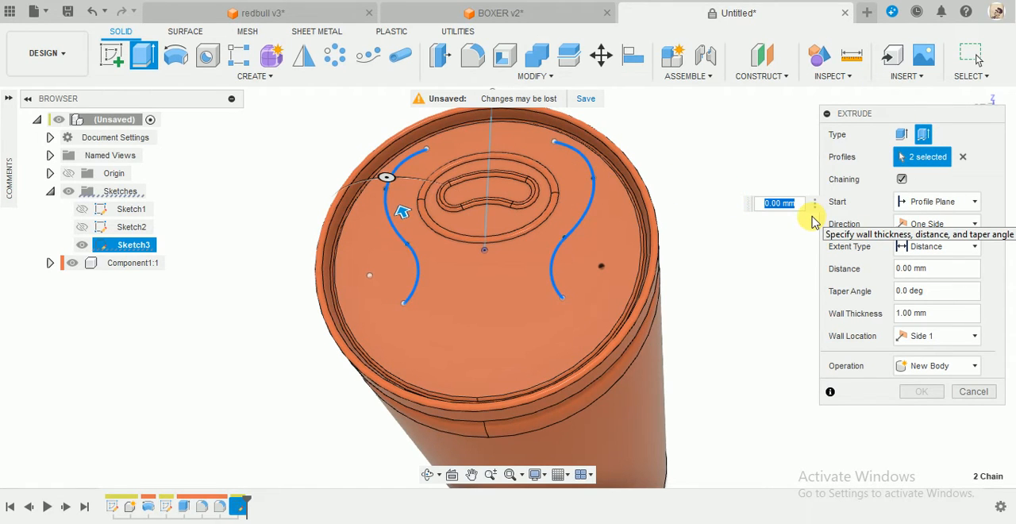
type("0.3")
key("Return")
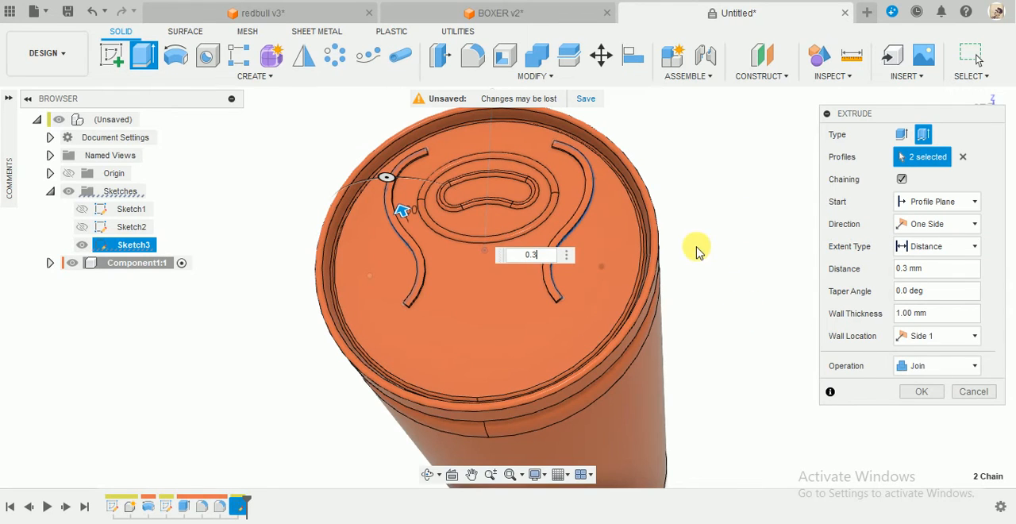
left_click(951, 340)
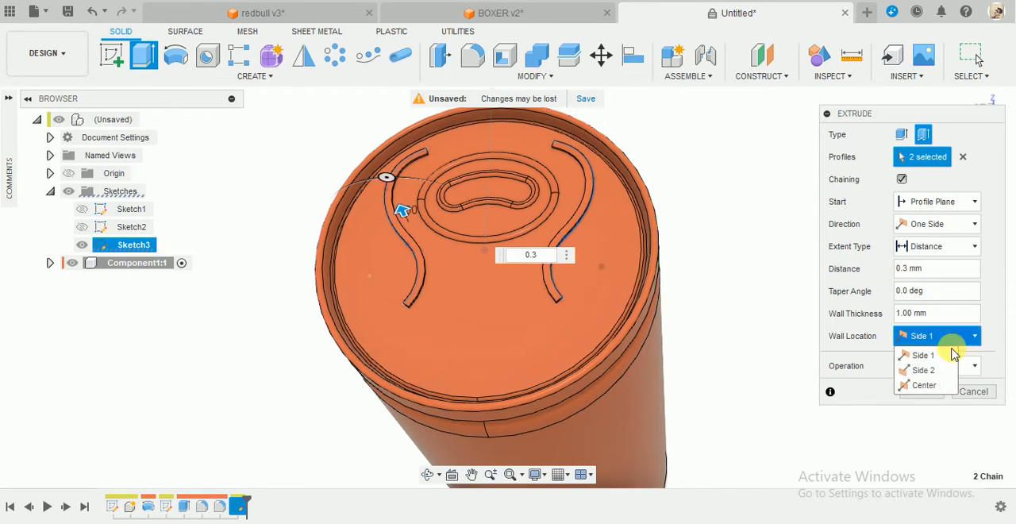
left_click(929, 386)
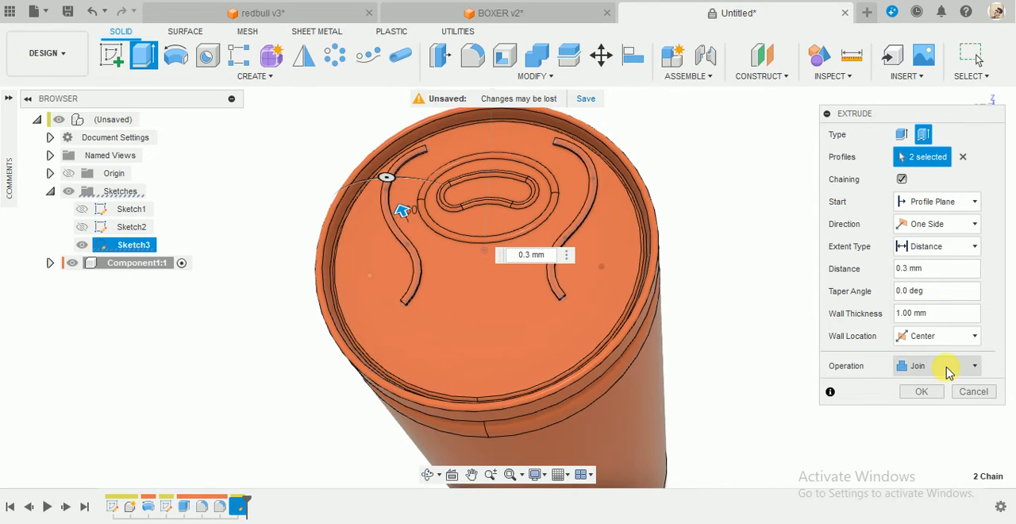
left_click(921, 392)
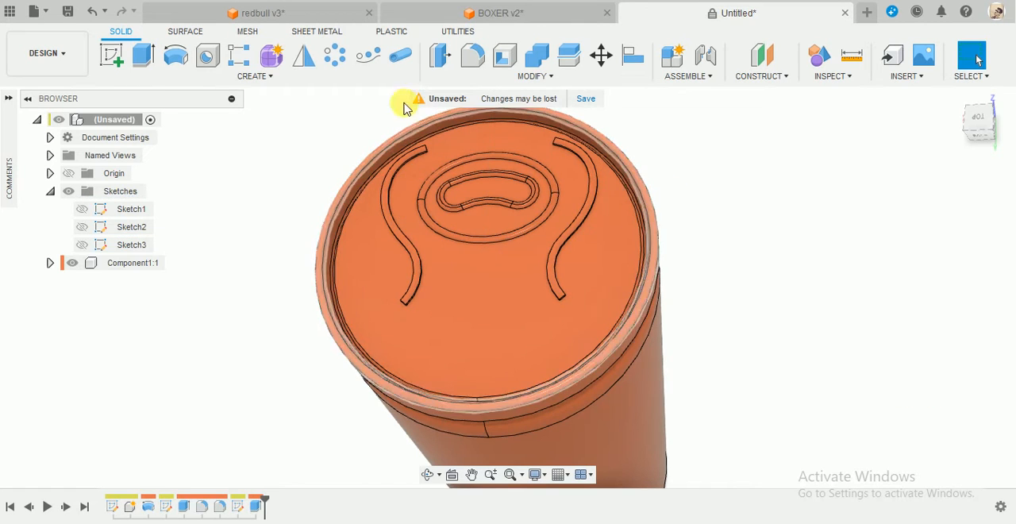
Apply a 0.6 mm Rule Fillet to all edges of the two S-shaped ribs on the can's top face.
left_click(484, 53)
scroll(524, 206, "up", 3)
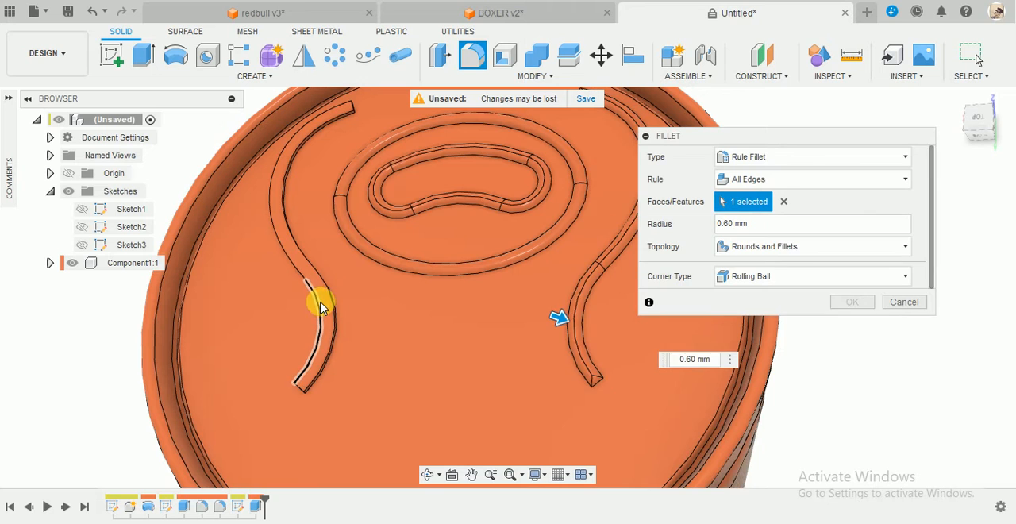
scroll(304, 268, "up", 2)
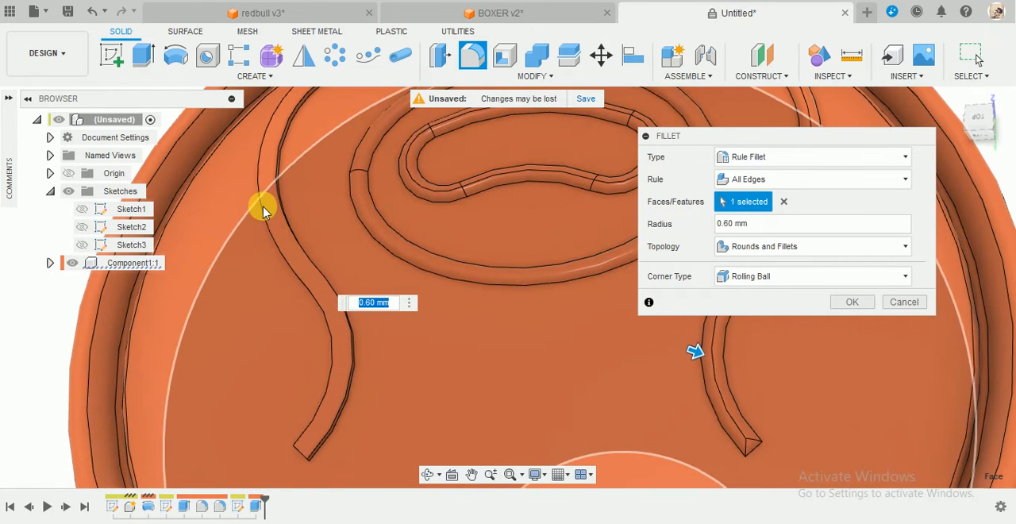
scroll(265, 182, "up", 2)
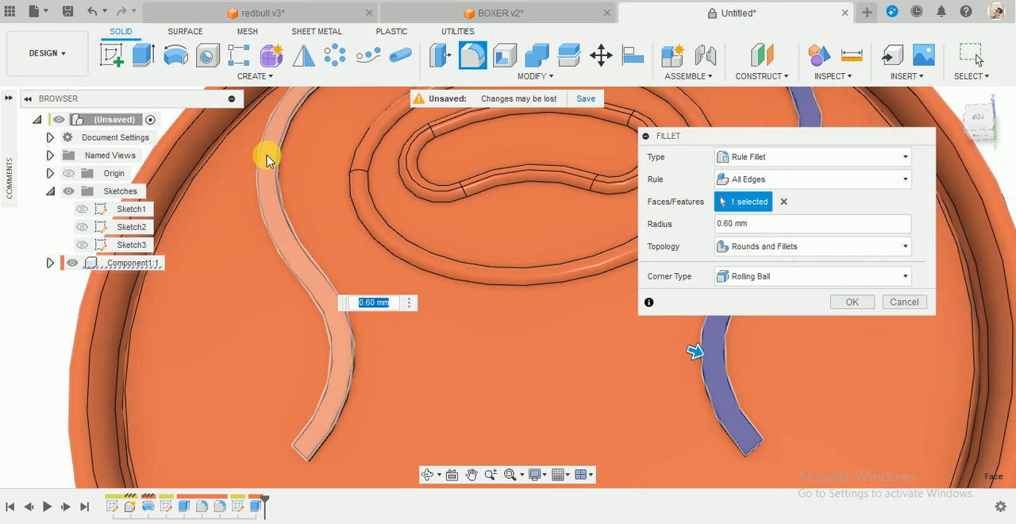
left_click(267, 160)
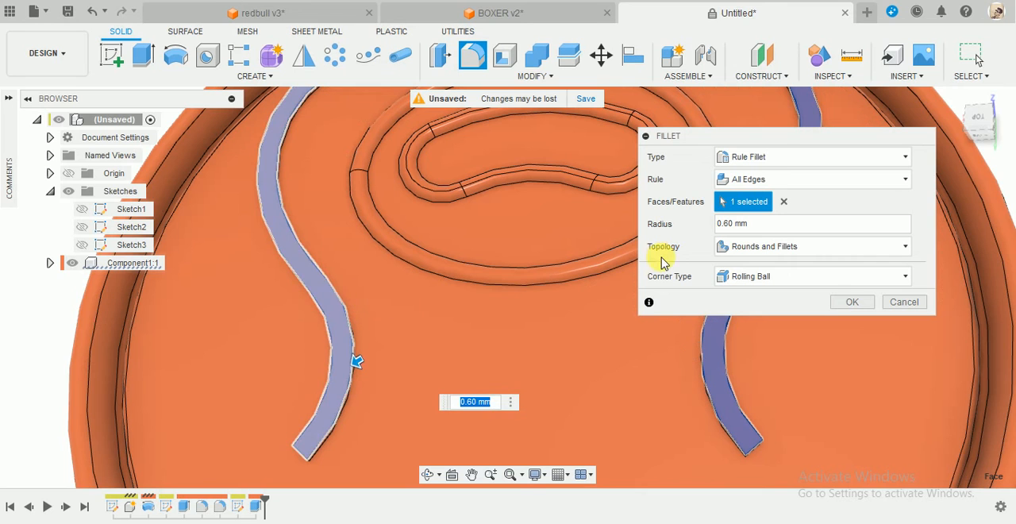
scroll(743, 249, "down", 2)
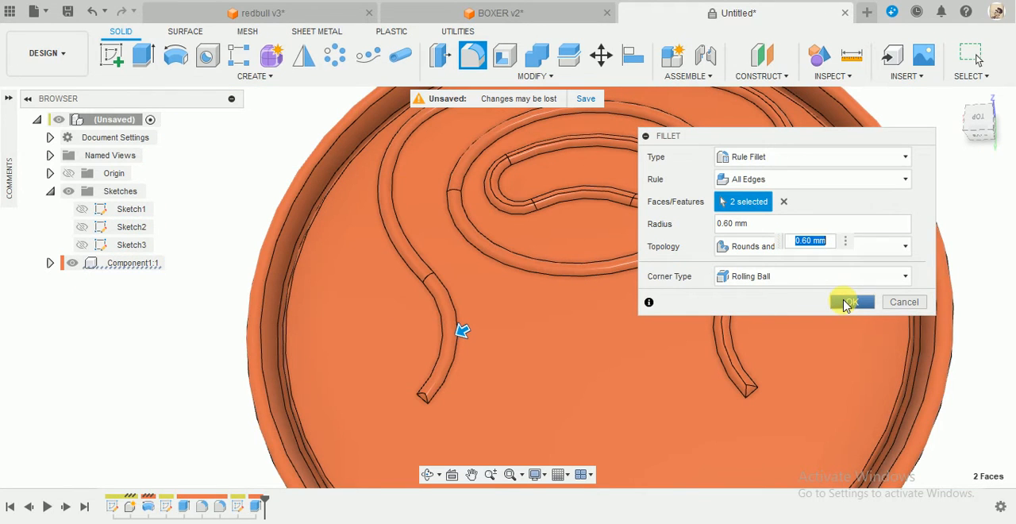
key("Return")
scroll(636, 330, "down", 5)
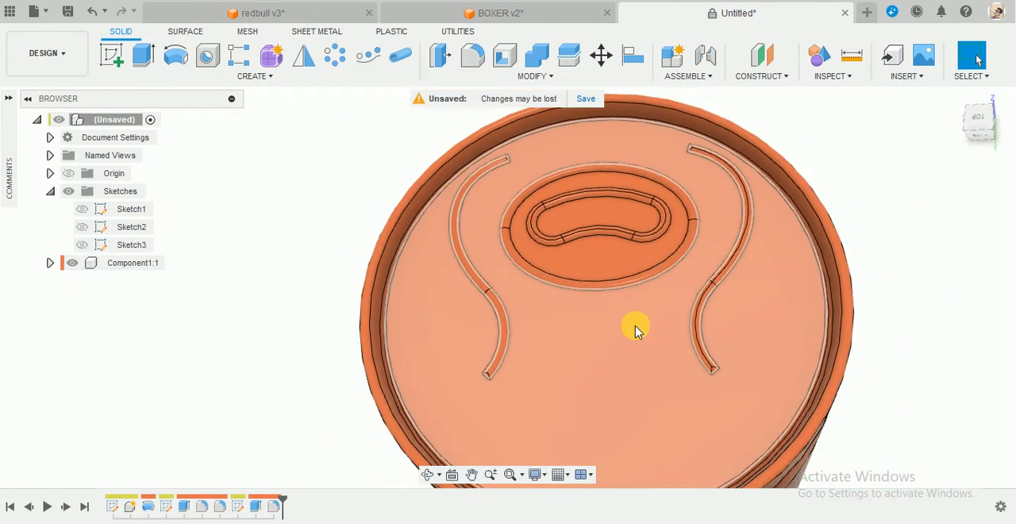
Switch to the redbull v3 document to examine the finished can's lid and pull tab, and return to the untitled design.
middle_click_drag(782, 291, 818, 169, "shift")
left_click(289, 12)
scroll(818, 169, "down", 5)
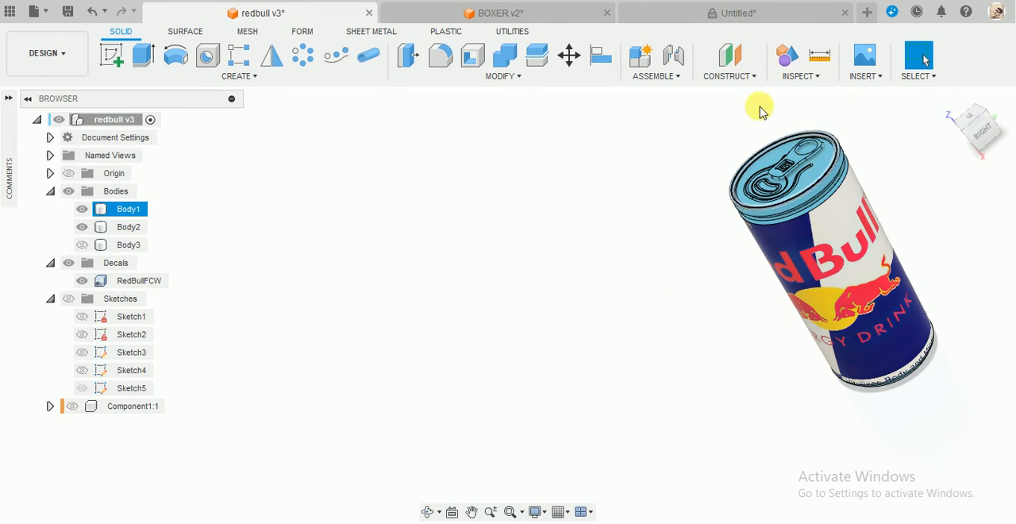
left_click(724, 18)
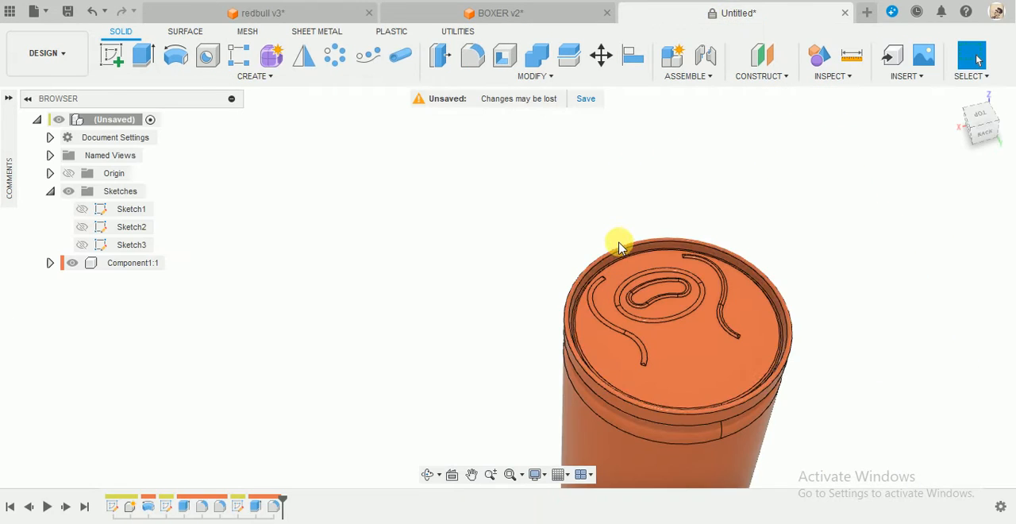
scroll(617, 238, "down", 3)
scroll(734, 285, "up", 3)
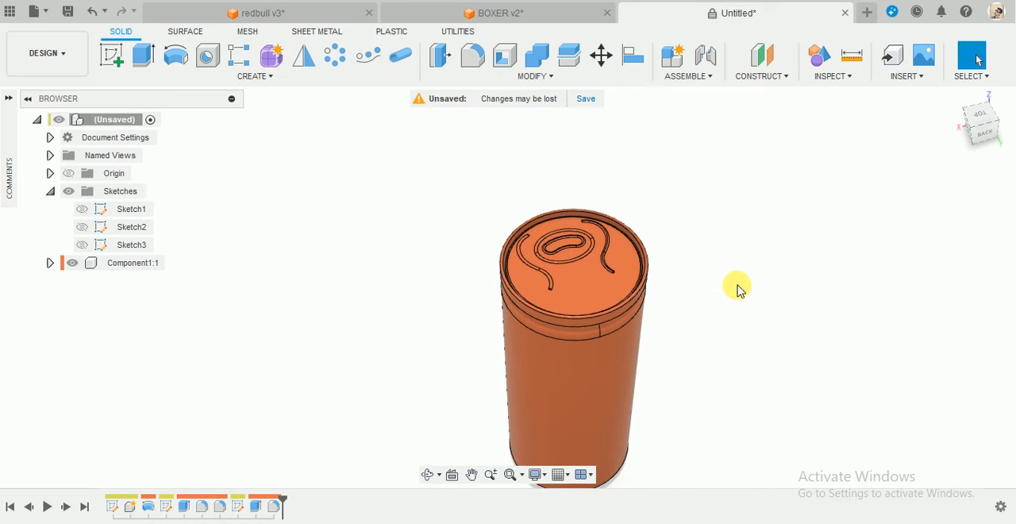
Start a new sketch on the can's top face and hide Component1.
left_click(109, 55)
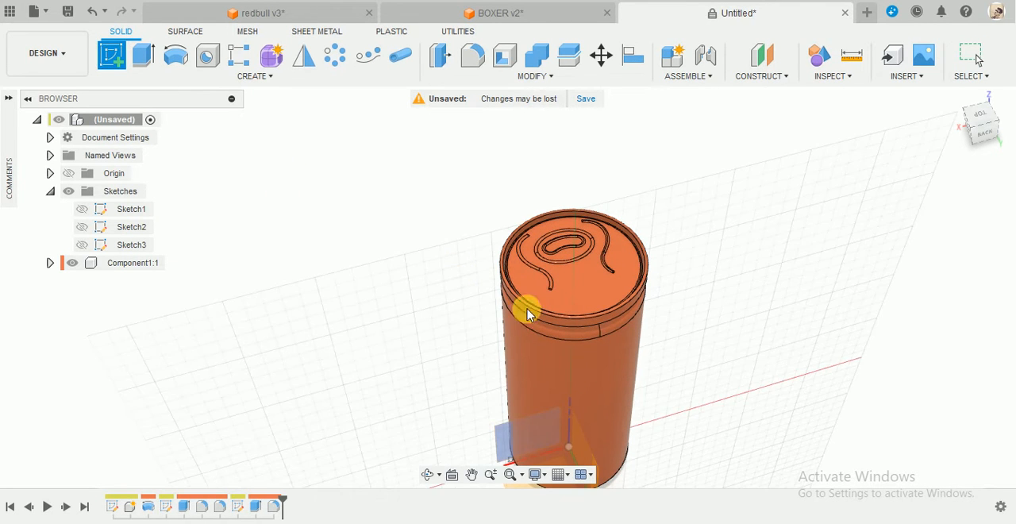
left_click(593, 295)
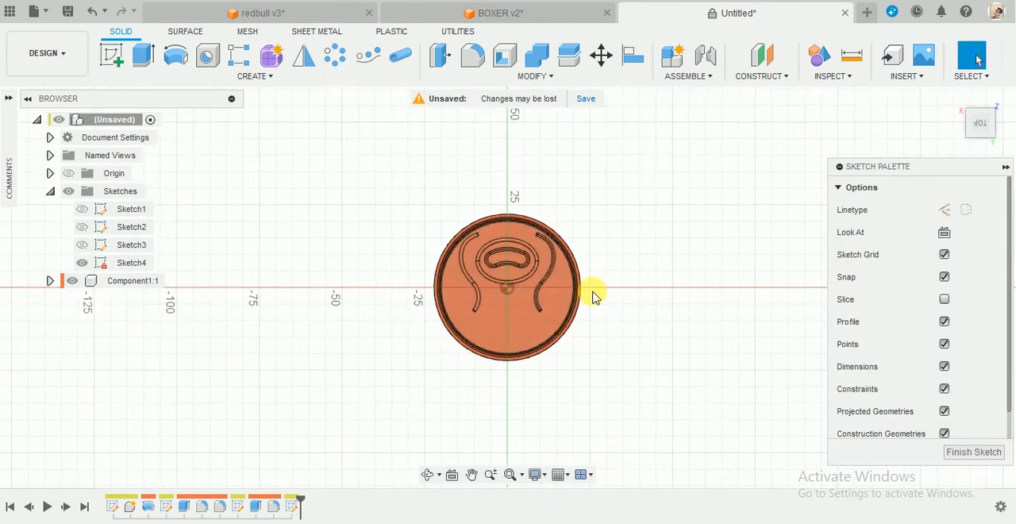
scroll(482, 350, "up", 3)
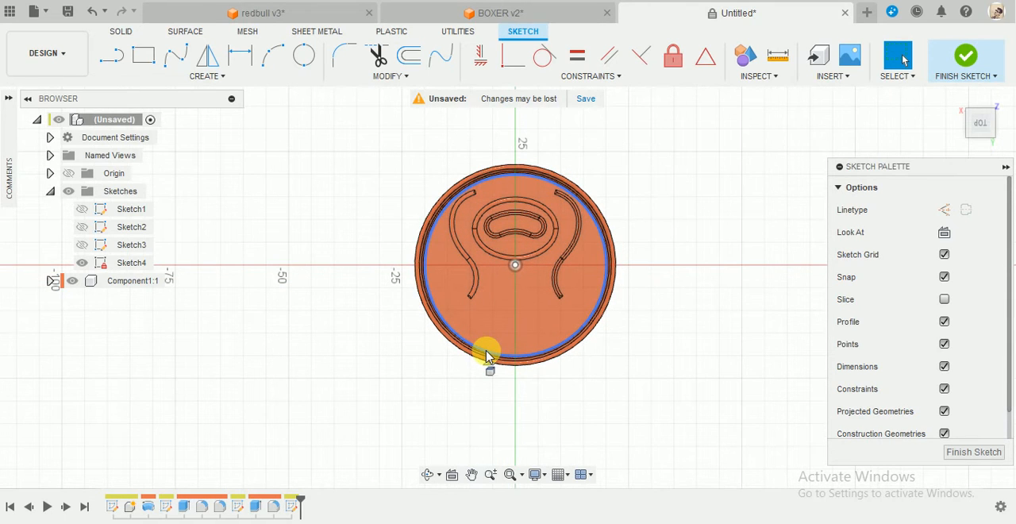
scroll(486, 355, "down", 2)
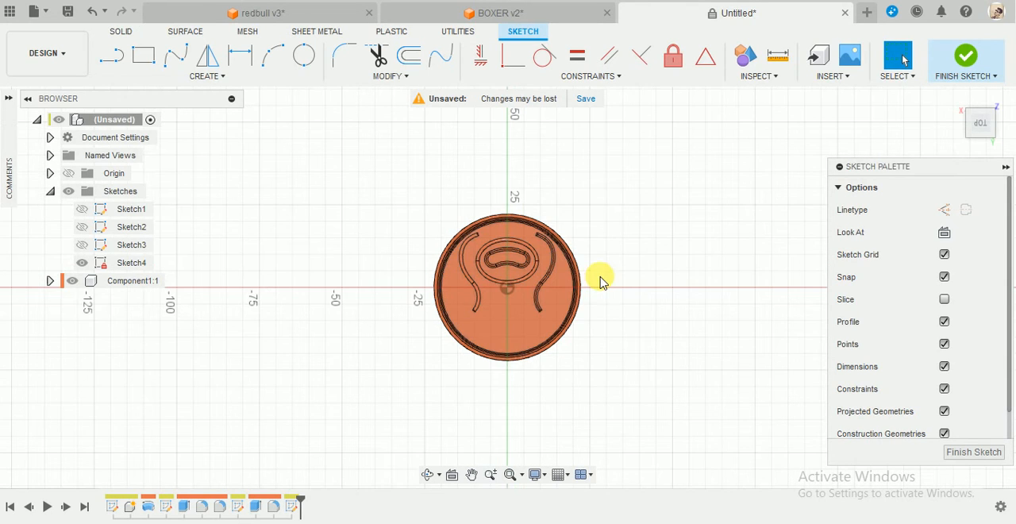
left_click(1009, 113)
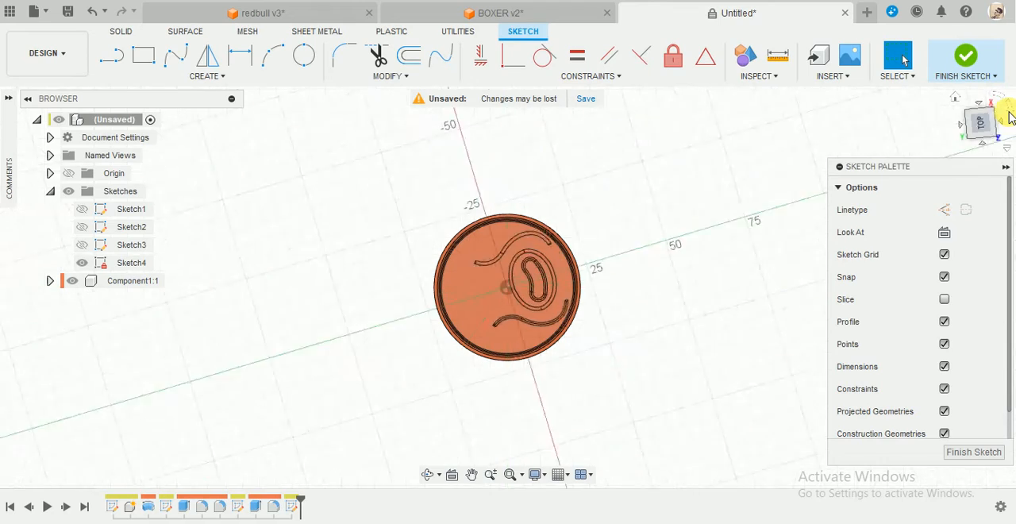
left_click(1009, 113)
scroll(548, 278, "up", 3)
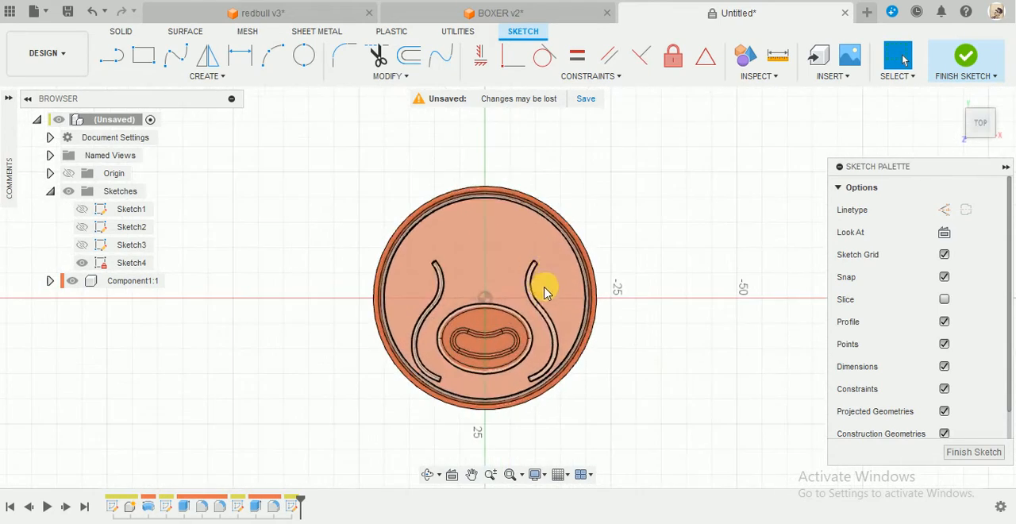
scroll(511, 370, "down", 2)
scroll(447, 437, "up", 1)
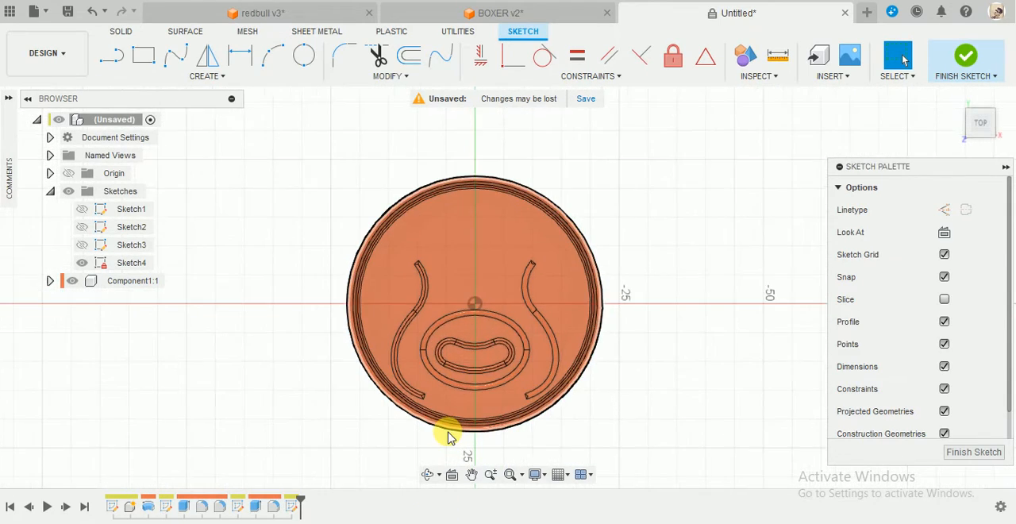
scroll(449, 437, "up", 1)
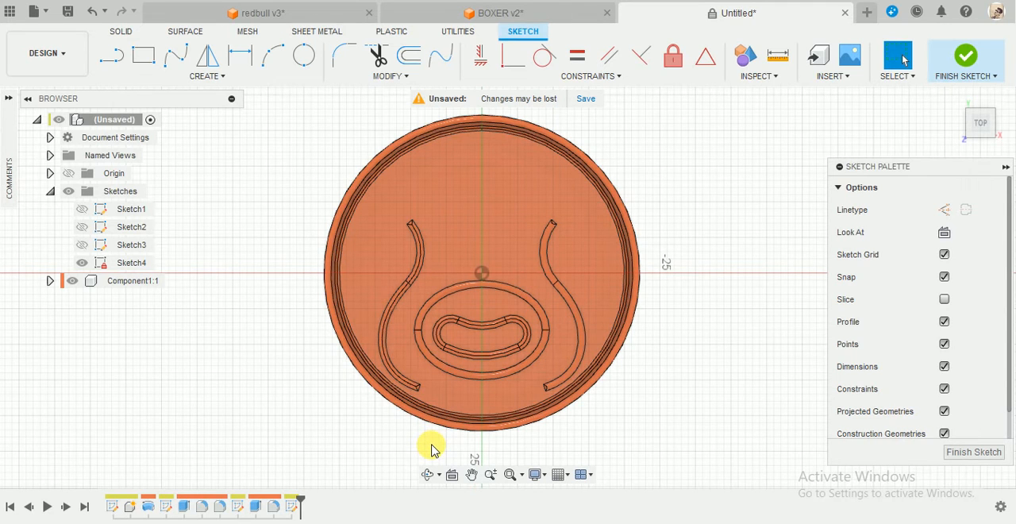
scroll(431, 442, "down", 2)
scroll(425, 429, "up", 2)
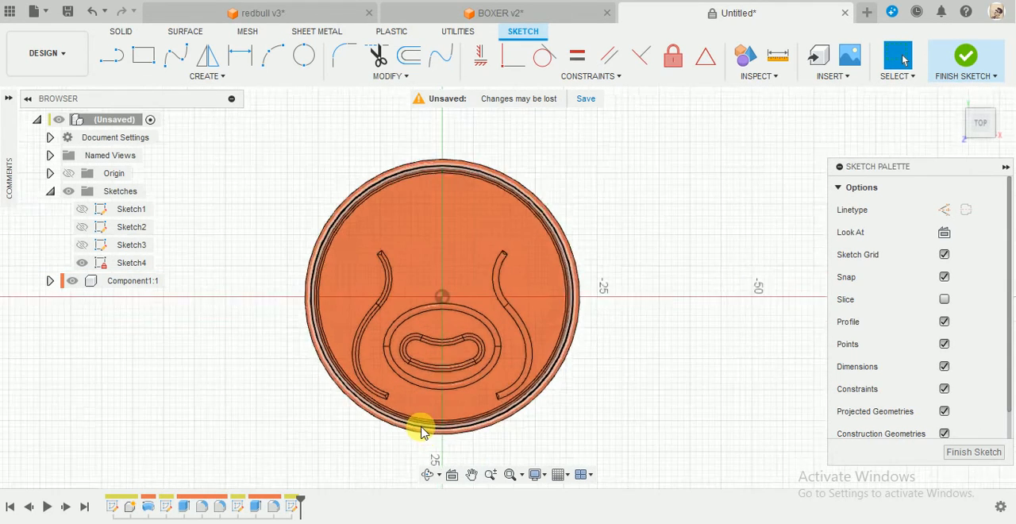
left_click(72, 281)
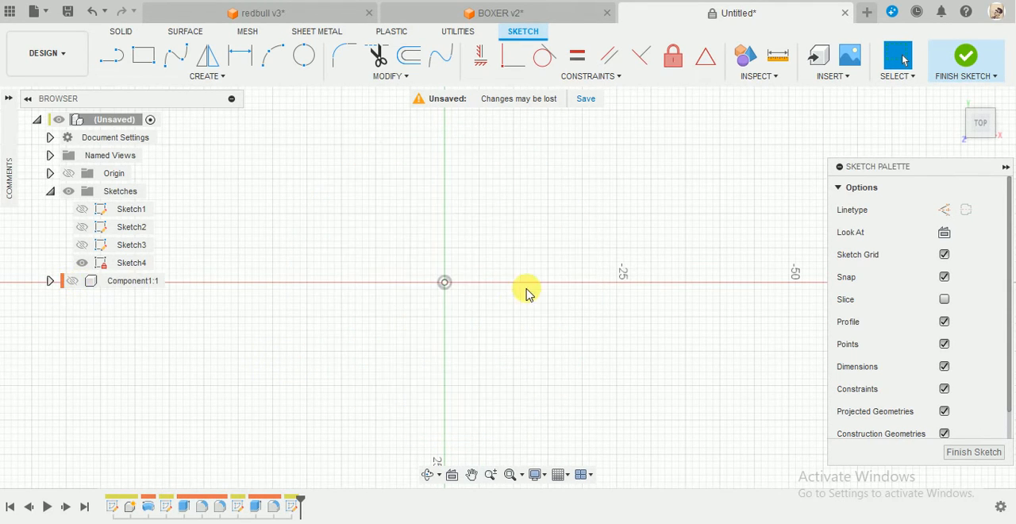
key("l")
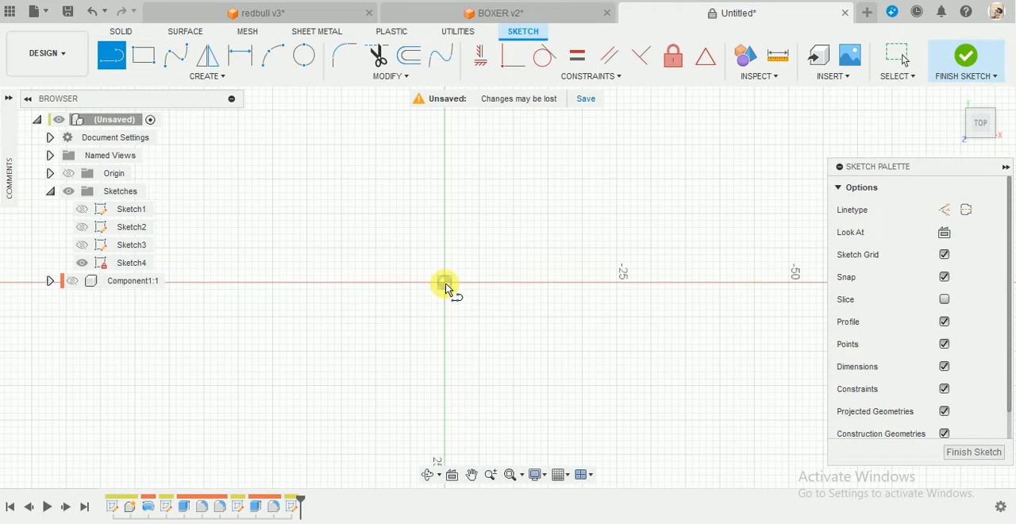
left_click(445, 286)
key("Escape")
left_click(214, 77)
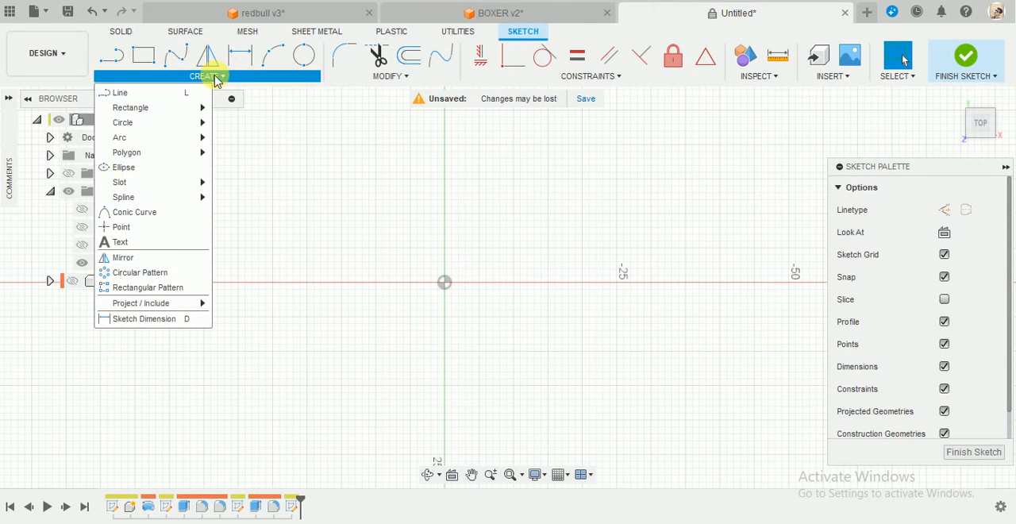
left_click(444, 283)
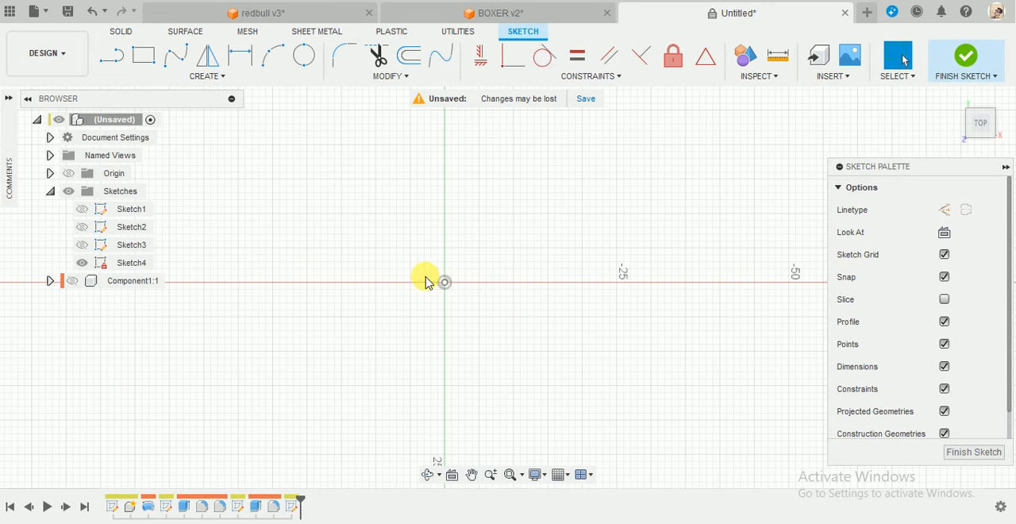
Sketch an ellipse about 28 mm wide, centred on the origin with its major axis along the horizontal axis.
left_click(202, 77)
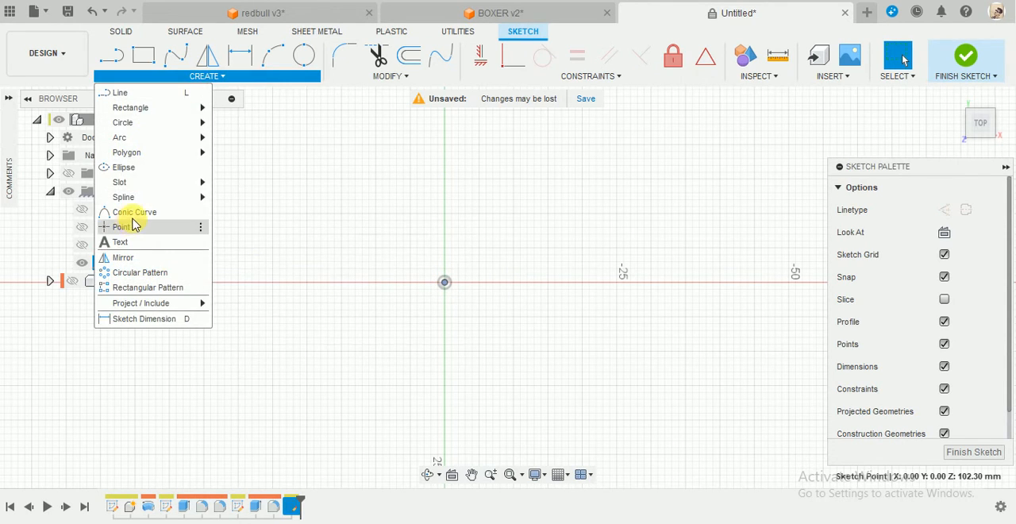
left_click(158, 168)
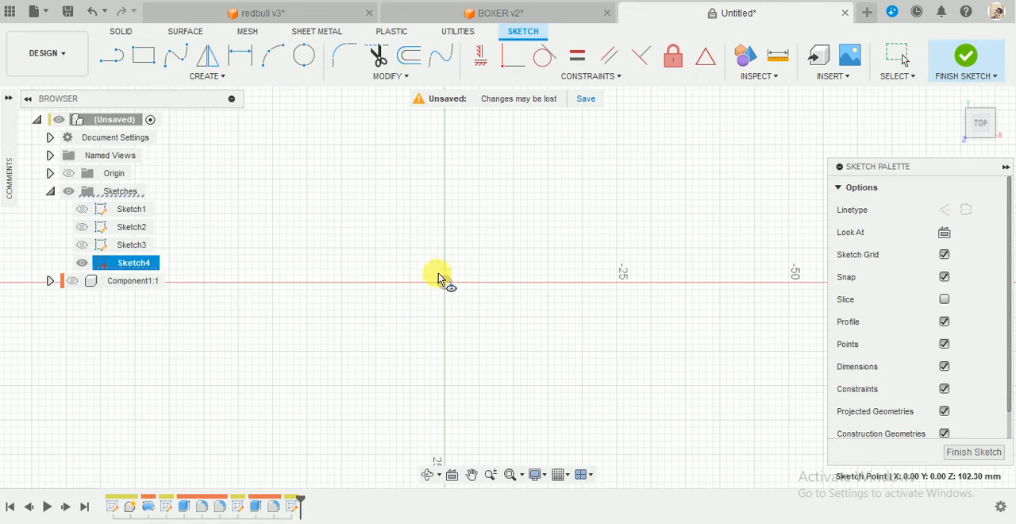
left_click(539, 288)
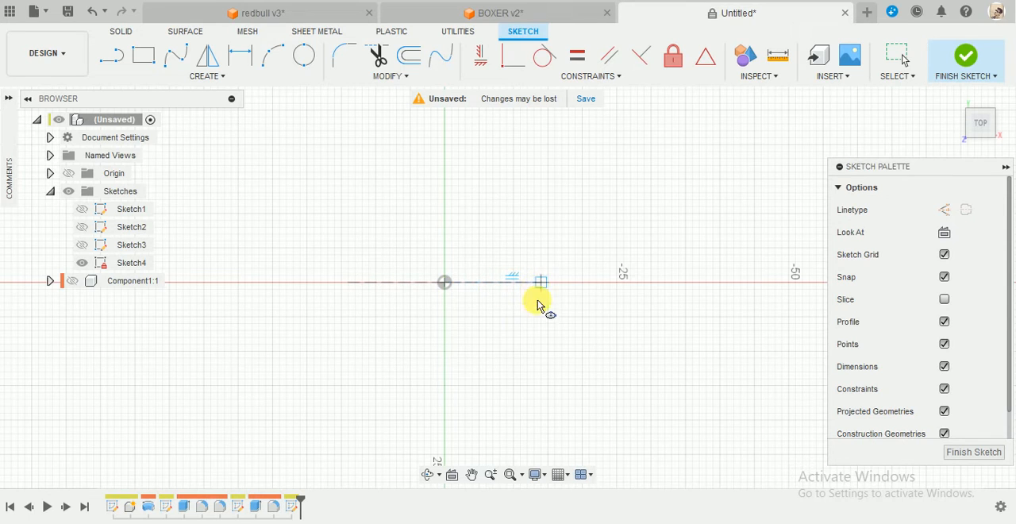
left_click(489, 233)
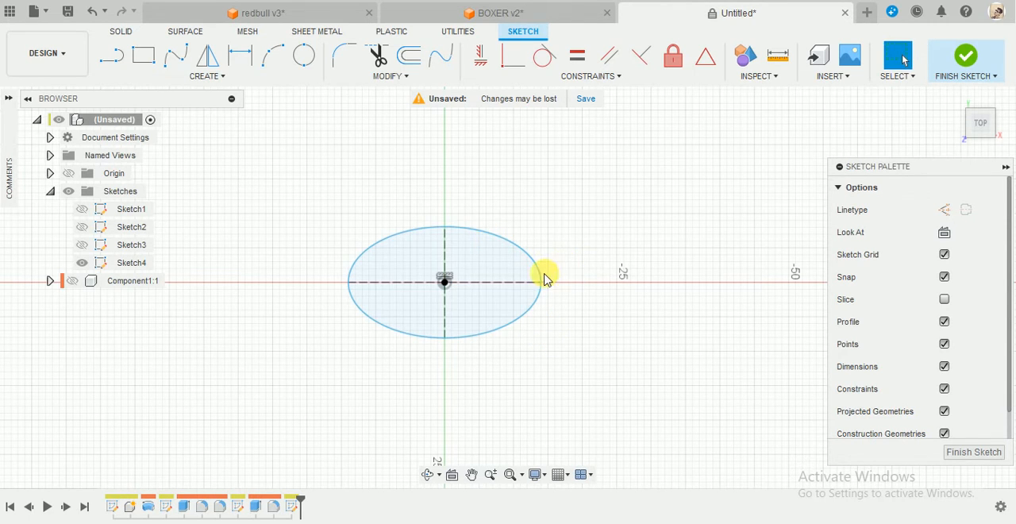
Dimension the ellipse to 9 mm wide and 7 mm high.
key("d")
left_click(486, 288)
left_click(468, 414)
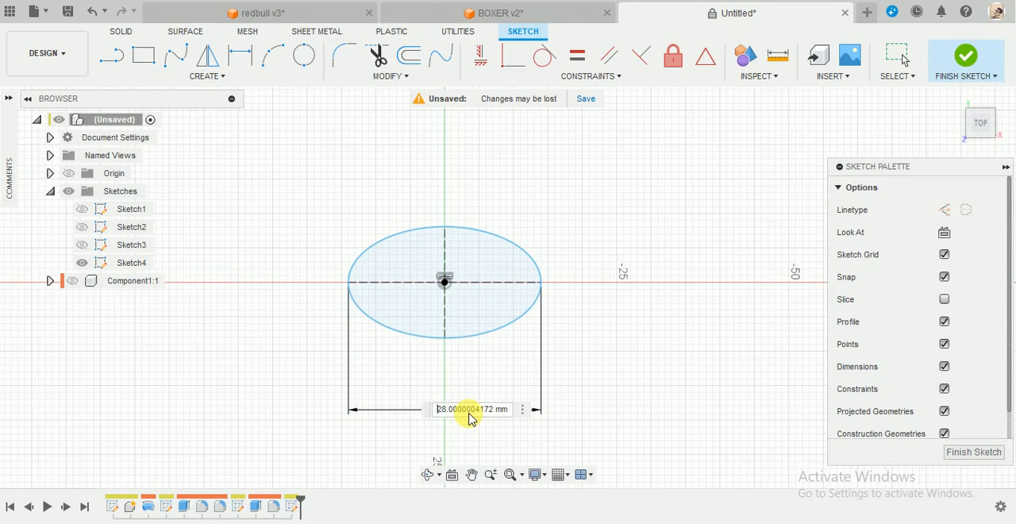
type("9")
key("Return")
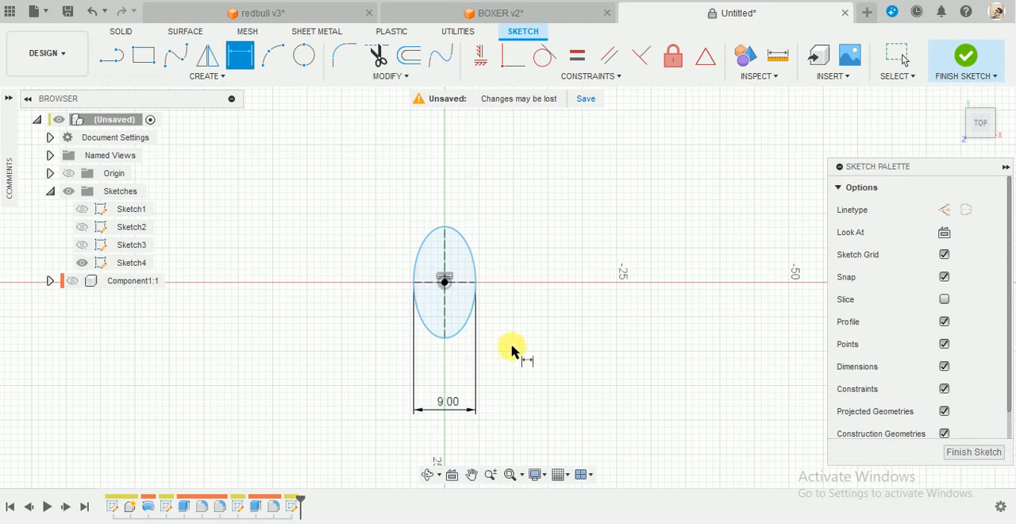
left_click(444, 310)
left_click(573, 332)
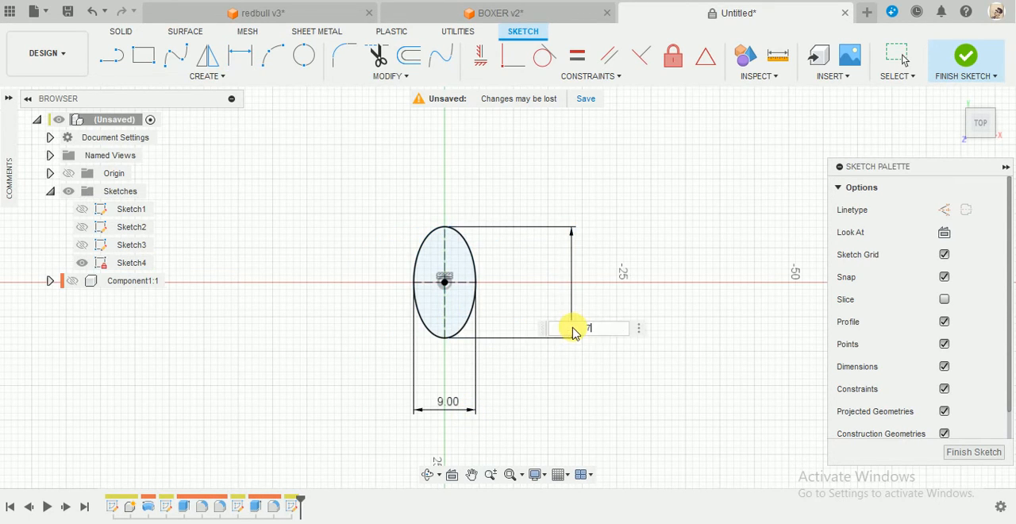
key("Return")
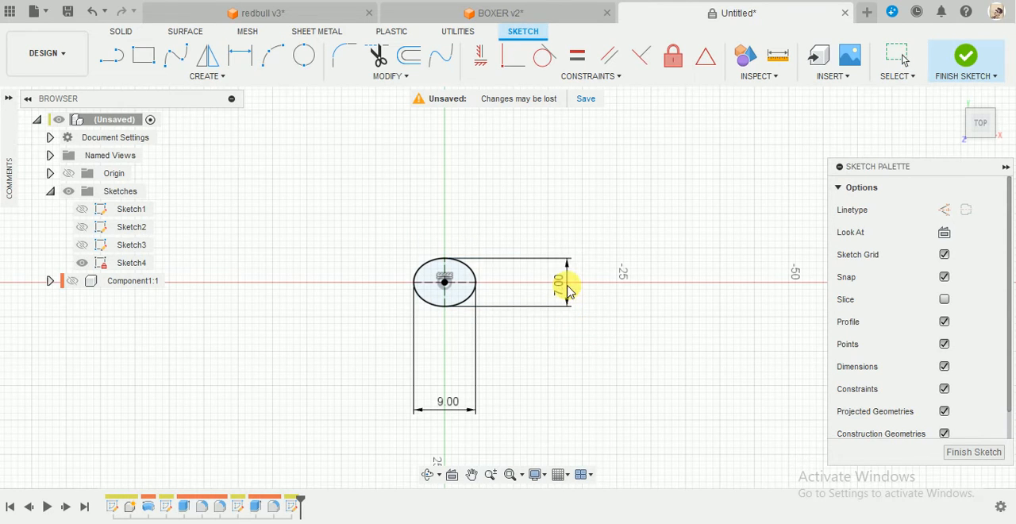
key("Escape")
Sketch a vertical line from the ellipse's centre up along the vertical axis, well past the ellipse.
scroll(551, 288, "down", 3)
scroll(545, 282, "up", 4)
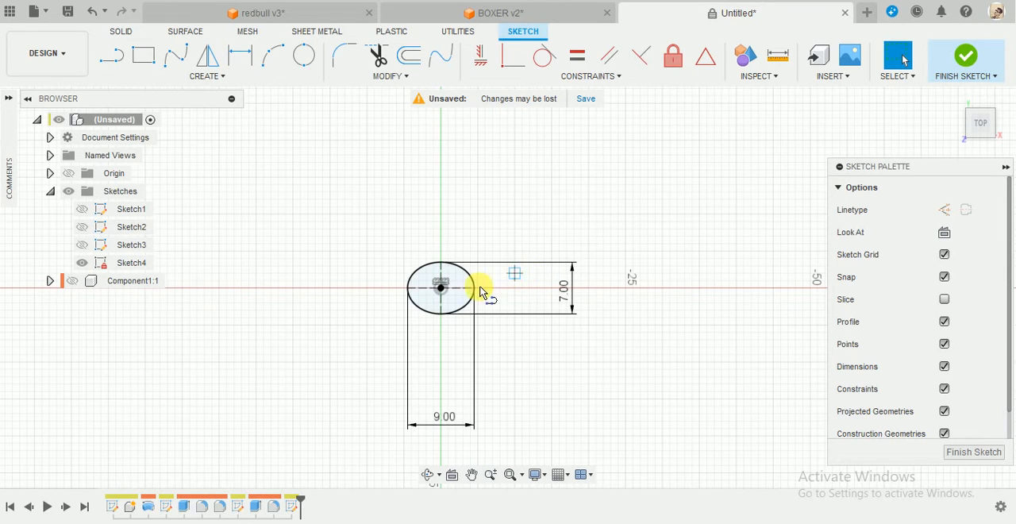
key("l")
left_click(440, 287)
left_click(441, 117)
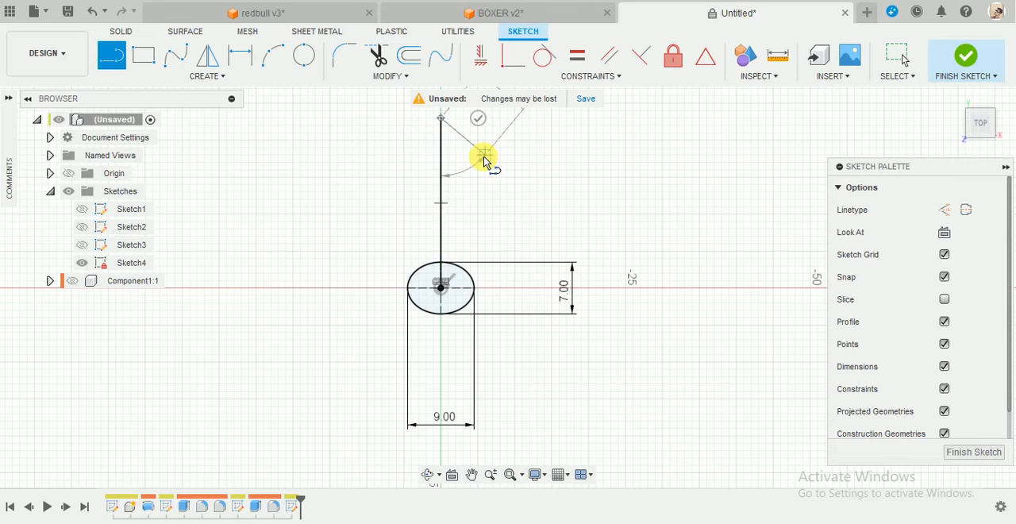
key("Escape")
Sketch a 20 mm diameter circle centred on the upper end of the vertical line.
scroll(533, 188, "up", 2)
scroll(533, 190, "down", 2)
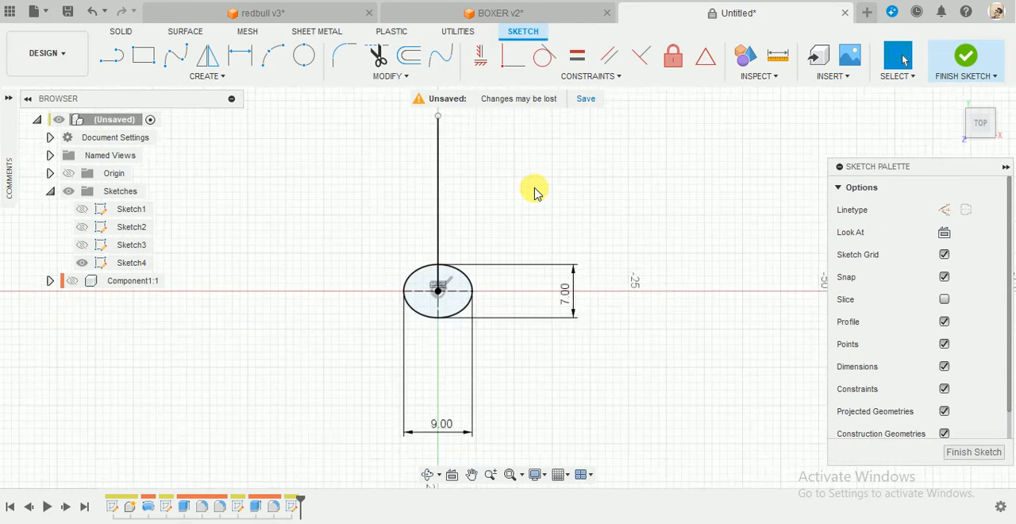
scroll(533, 190, "down", 2)
scroll(540, 146, "up", 2)
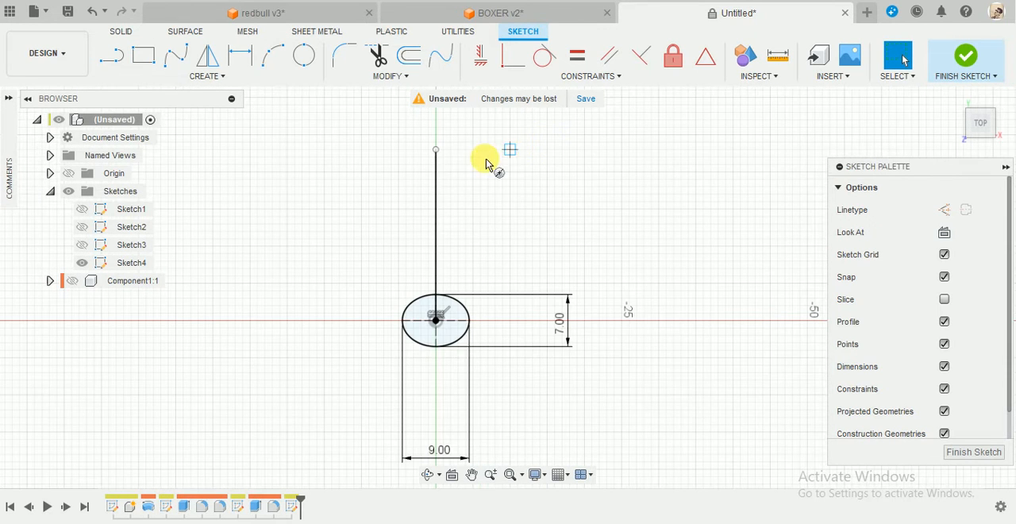
key("c")
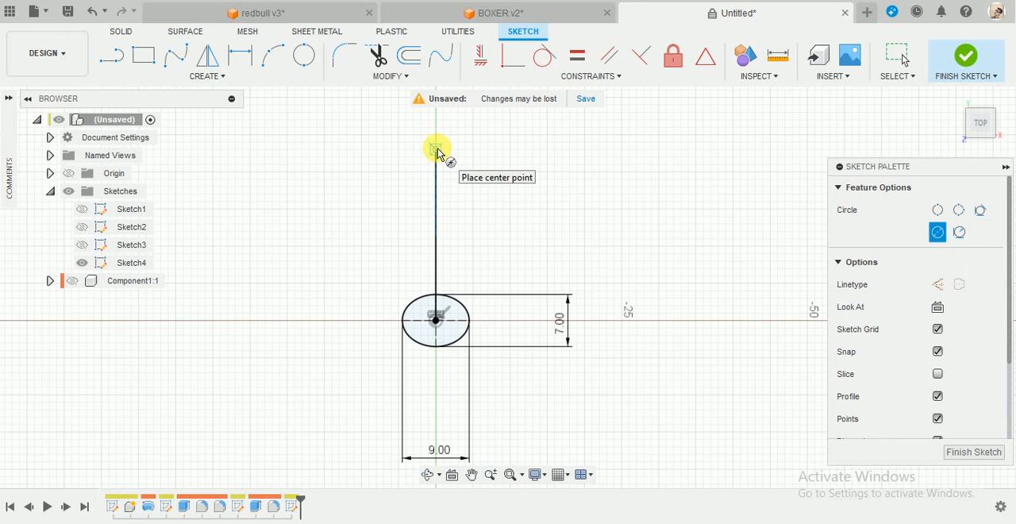
left_click(437, 150)
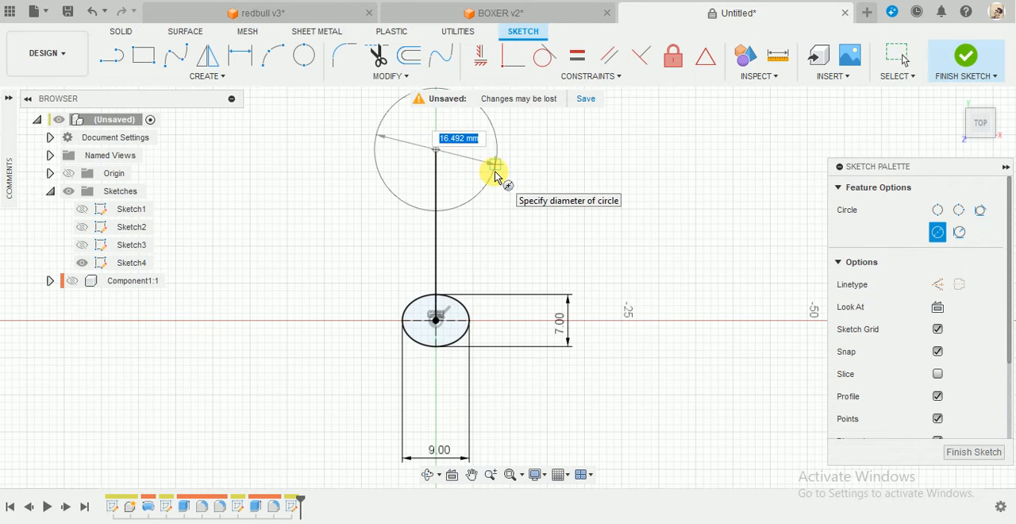
type("20")
key("Return")
key("Escape")
scroll(508, 182, "down", 2)
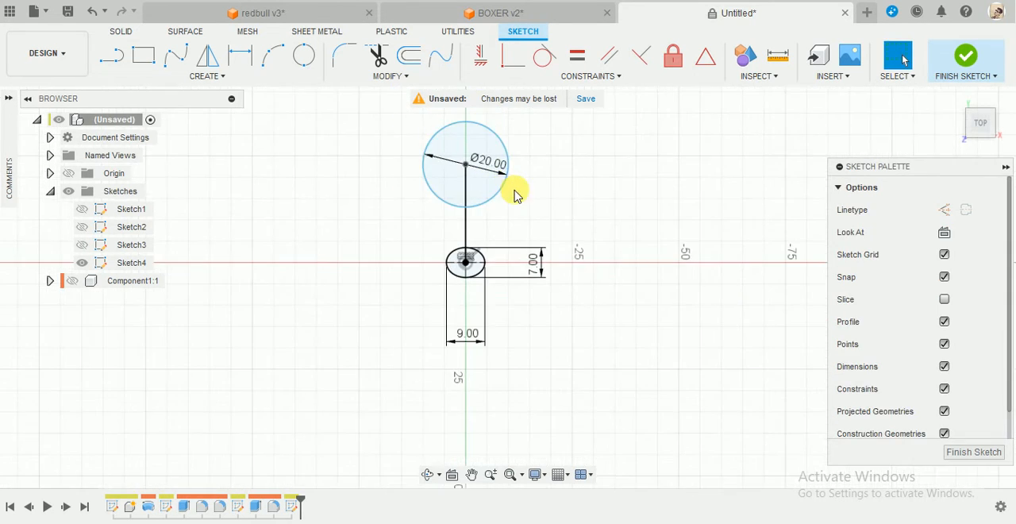
Sketch a line from the circle's centre straight up along the vertical axis, ending beyond the circle.
scroll(524, 123, "up", 2)
key("l")
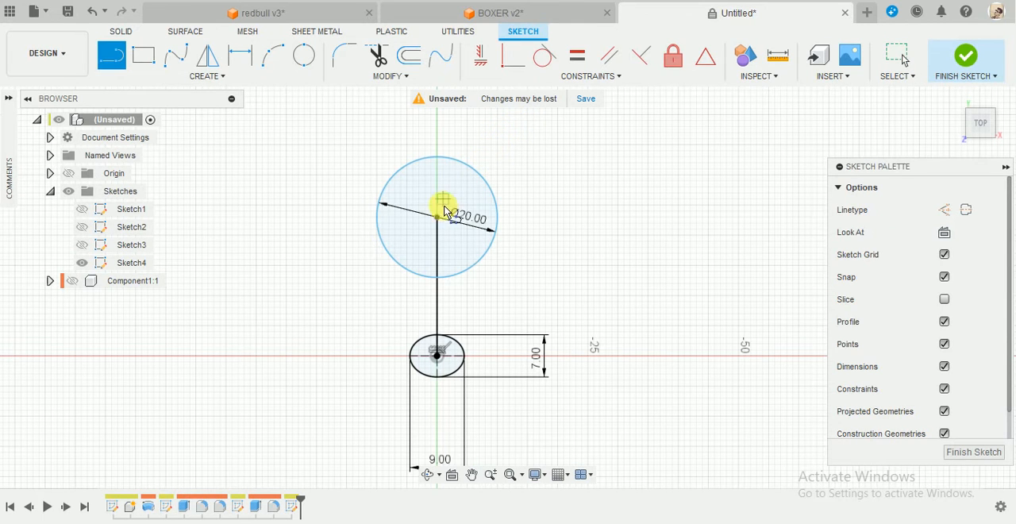
left_click(438, 218)
left_click(436, 126)
key("Escape")
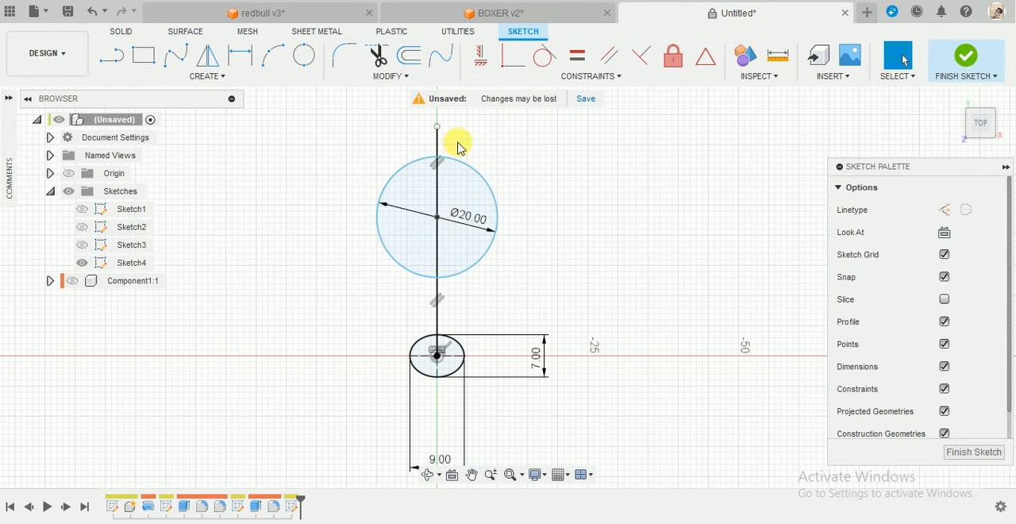
scroll(468, 336, "up", 2)
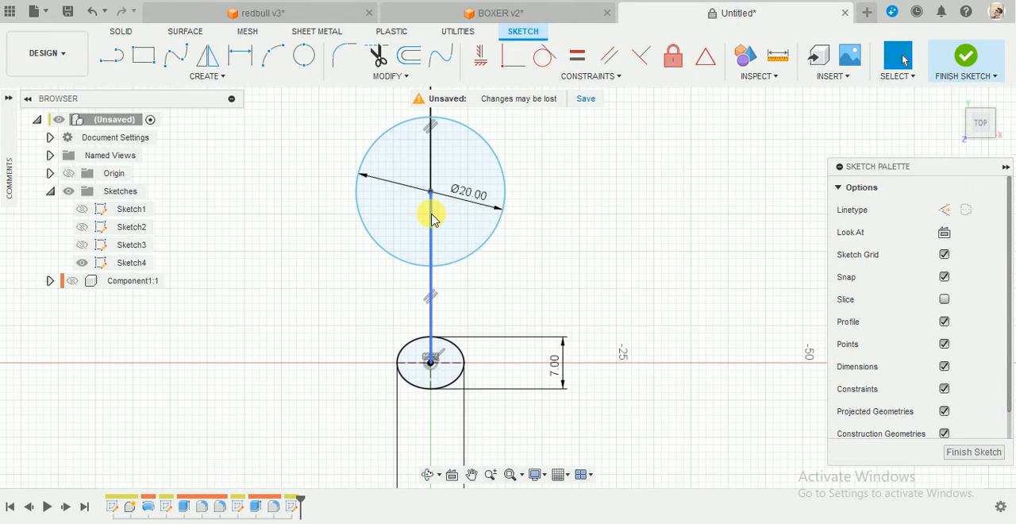
Sketch a second 20 mm diameter circle centred on the vertical line, slightly below the first circle's centre.
key("c")
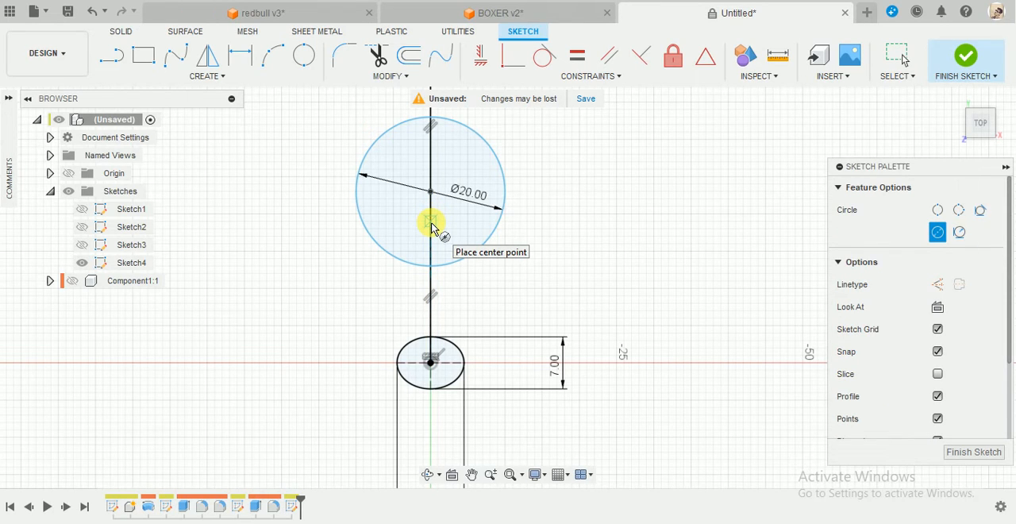
left_click(431, 221)
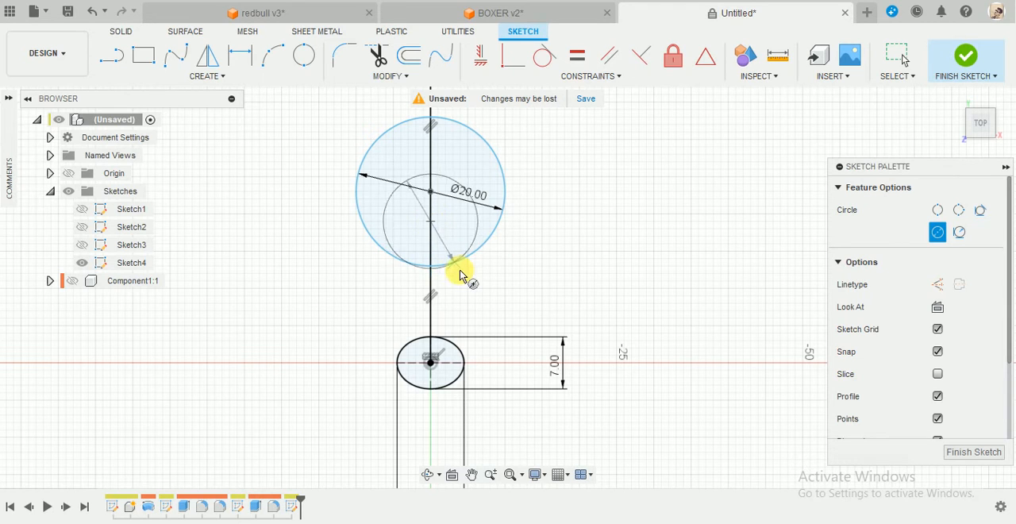
type("20")
key("Tab")
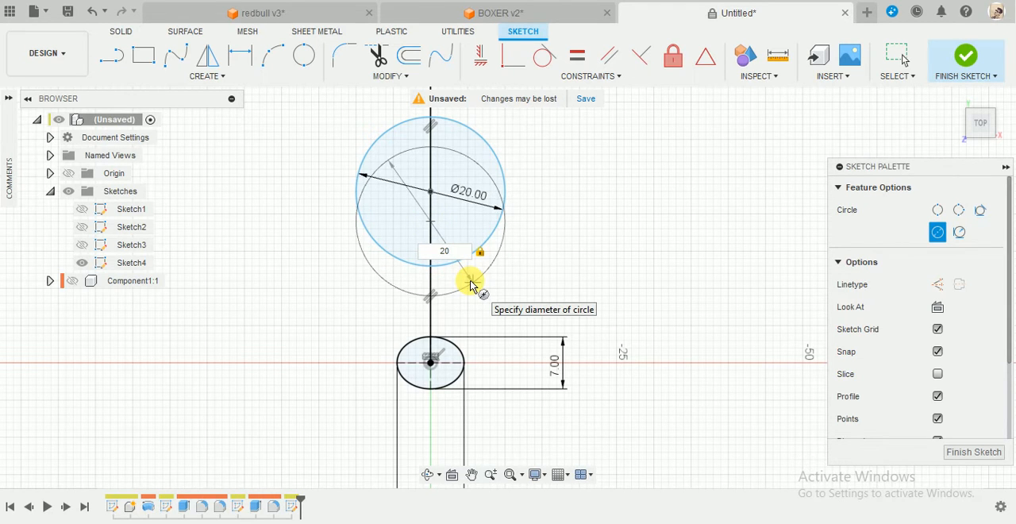
key("Return")
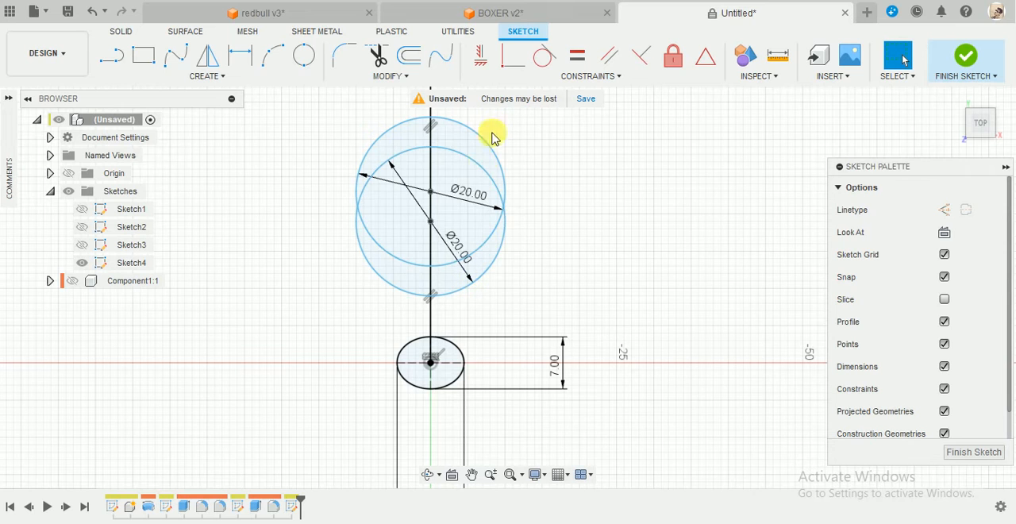
Dimension the vertical distance between the two circle centres to 3 mm and place the dimension clear of the other geometry.
key("d")
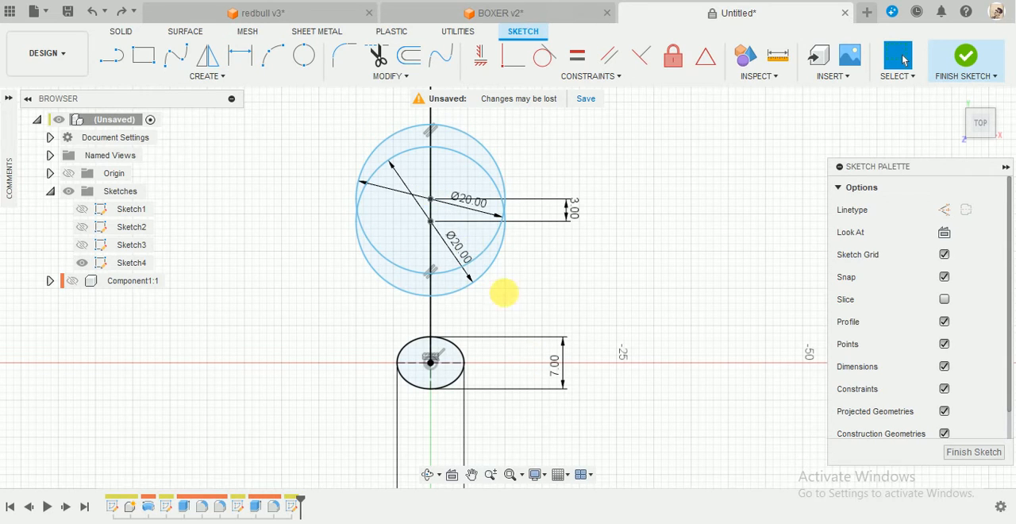
key("d")
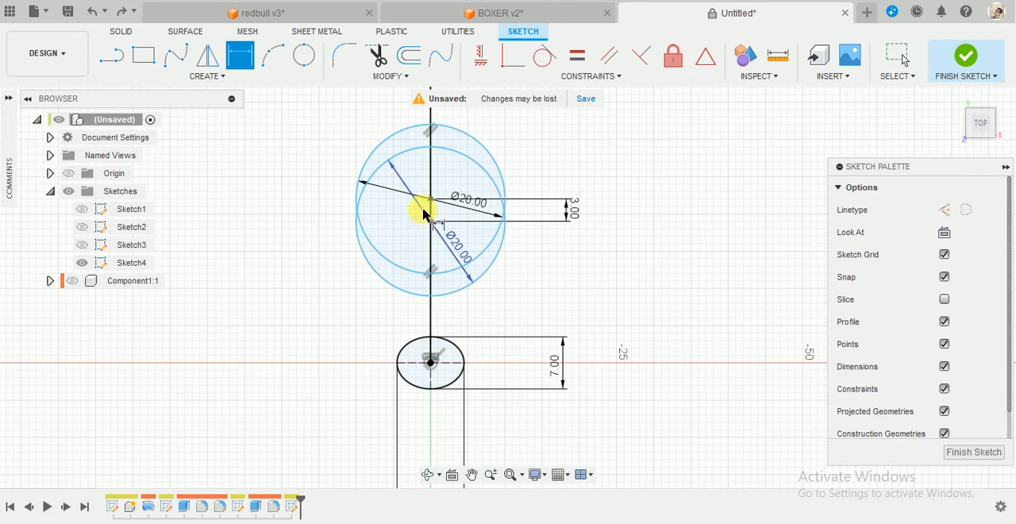
left_click(430, 199)
left_click_drag(431, 203, 434, 221)
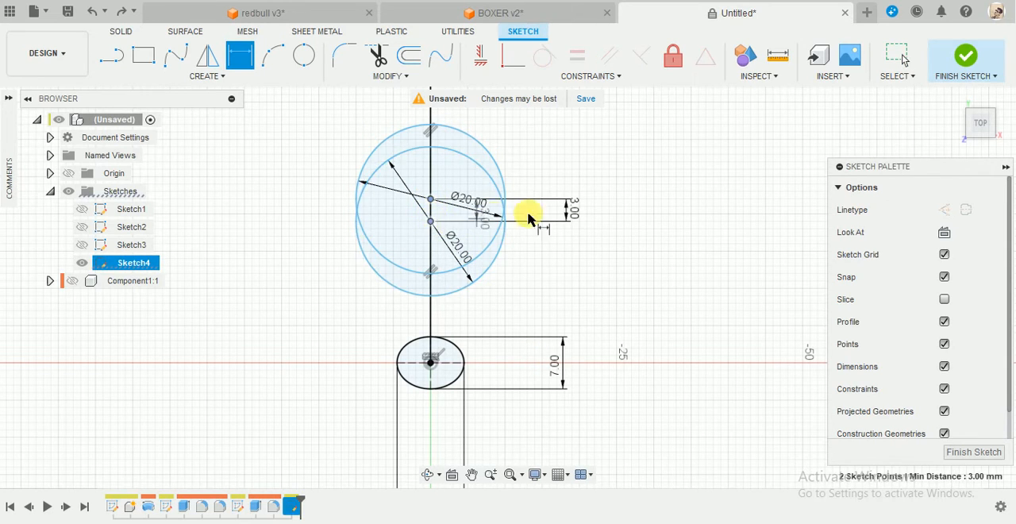
key("Escape")
left_click_drag(569, 225, 595, 170)
Dimension the upper circle's centre 7.5 mm above the ellipse's centre.
key("d")
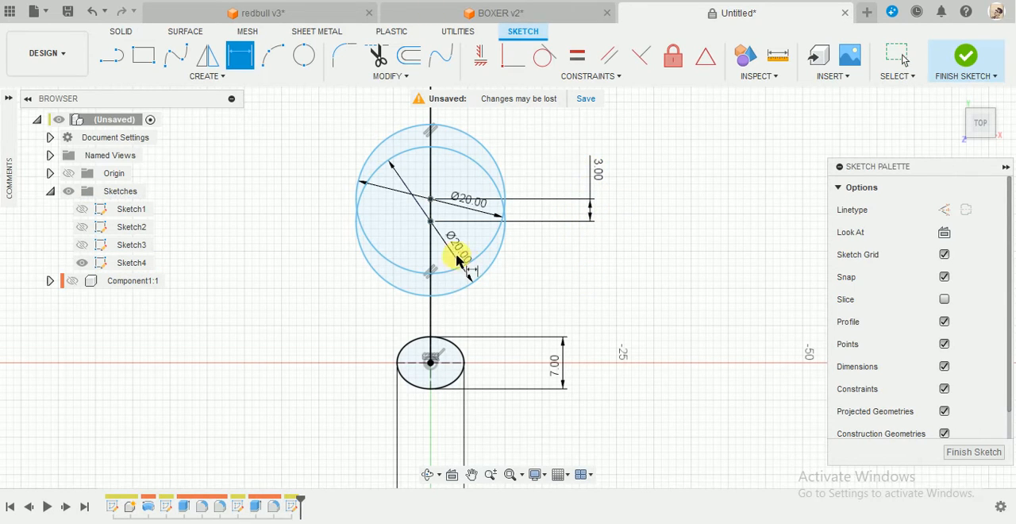
left_click(433, 202)
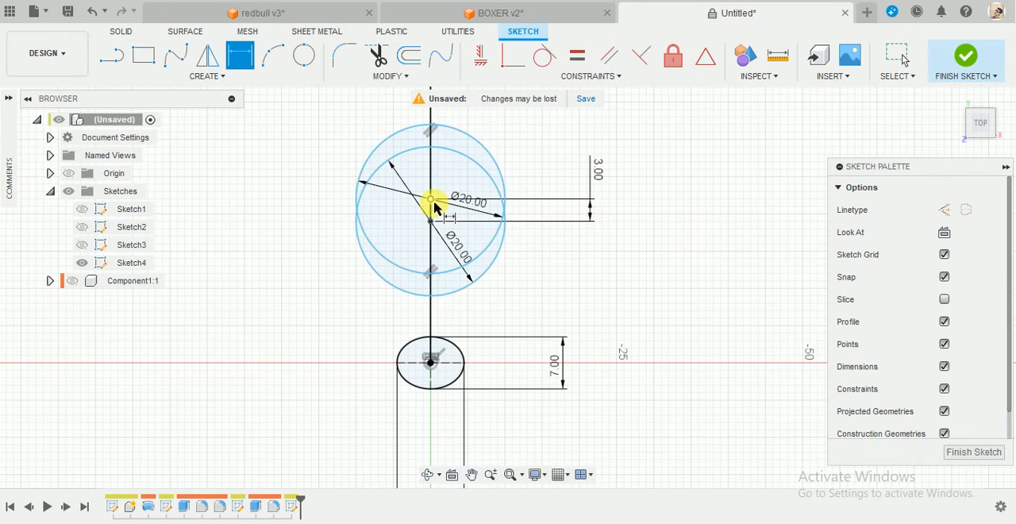
left_click(430, 364)
left_click(695, 279)
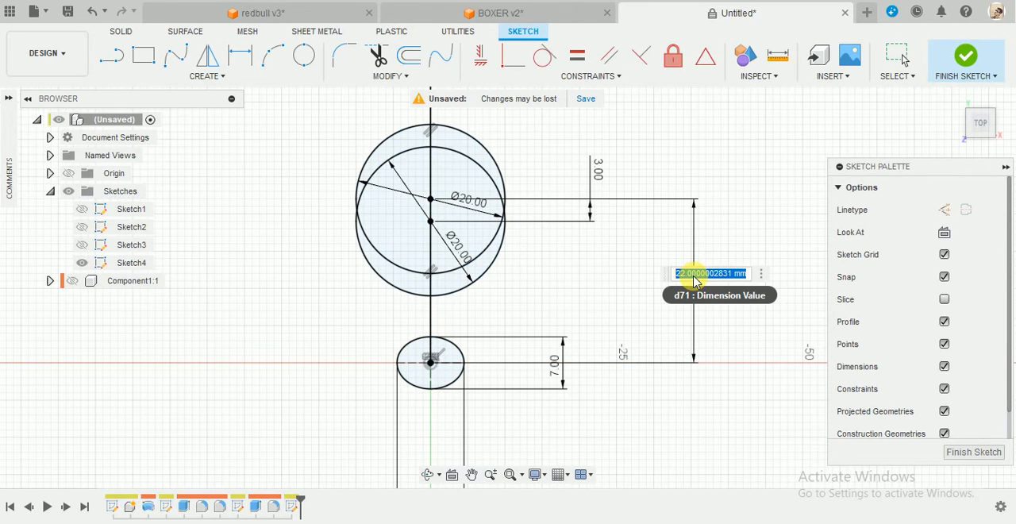
type("7.5")
key("Return")
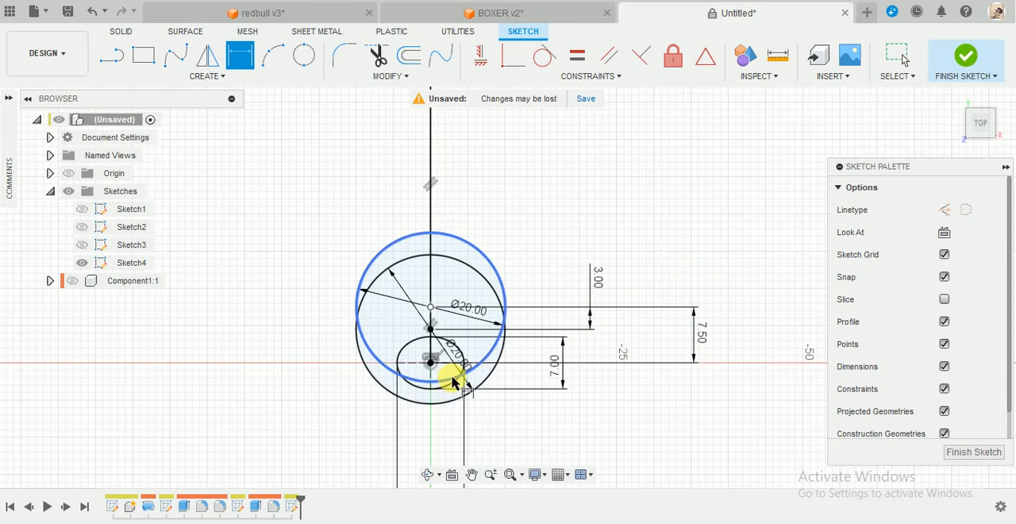
scroll(464, 449, "up", 1)
scroll(463, 450, "up", 1)
key("Escape")
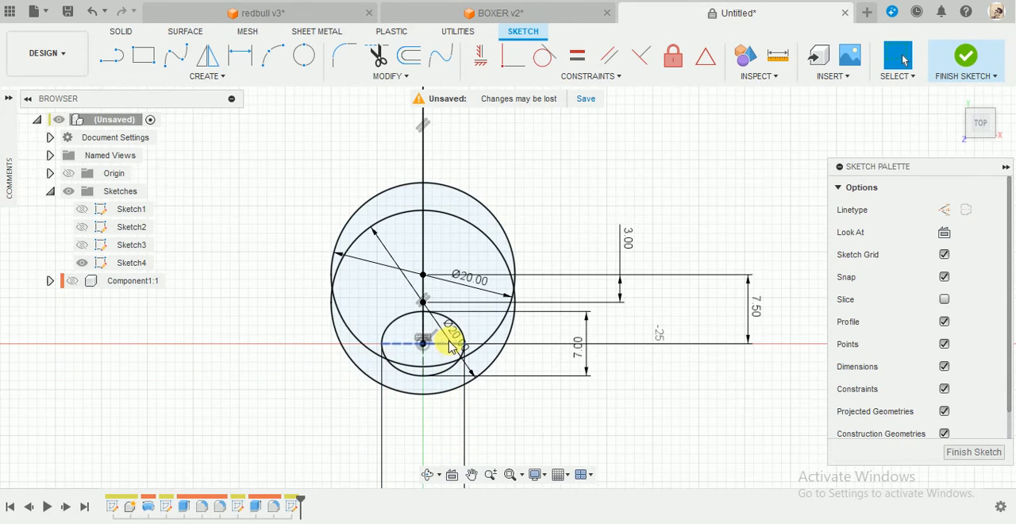
Sketch a vertical line about 33 mm long to the right of the ellipse, crossing both circles.
key("l")
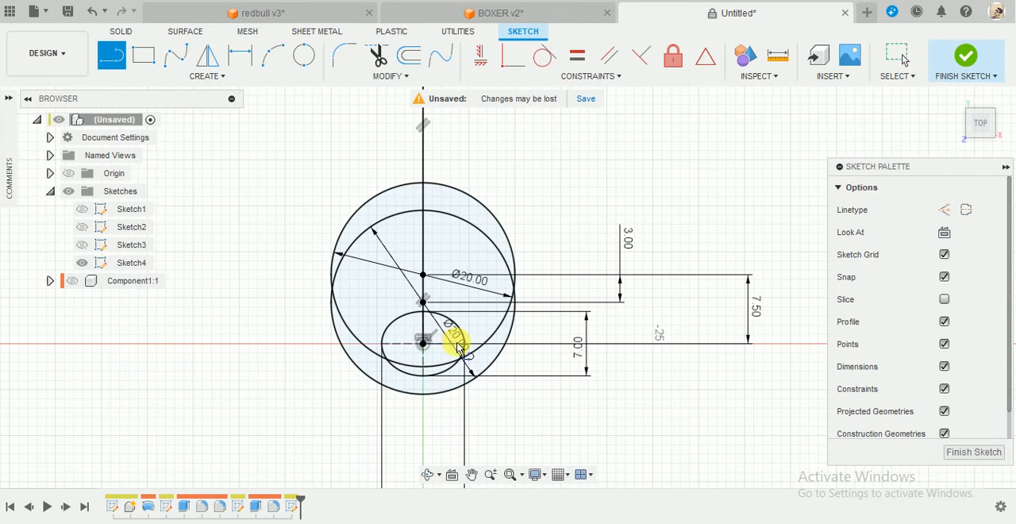
left_click(487, 131)
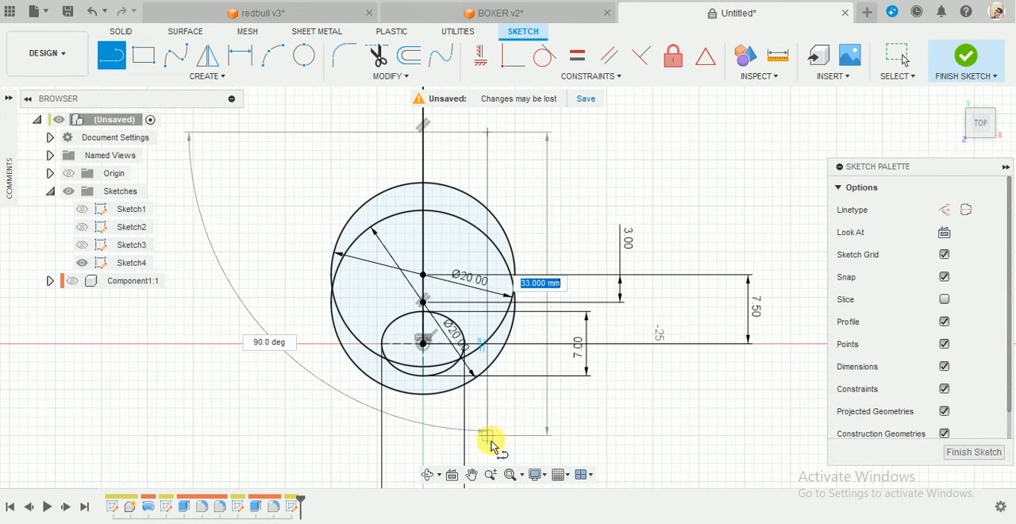
left_click(487, 435)
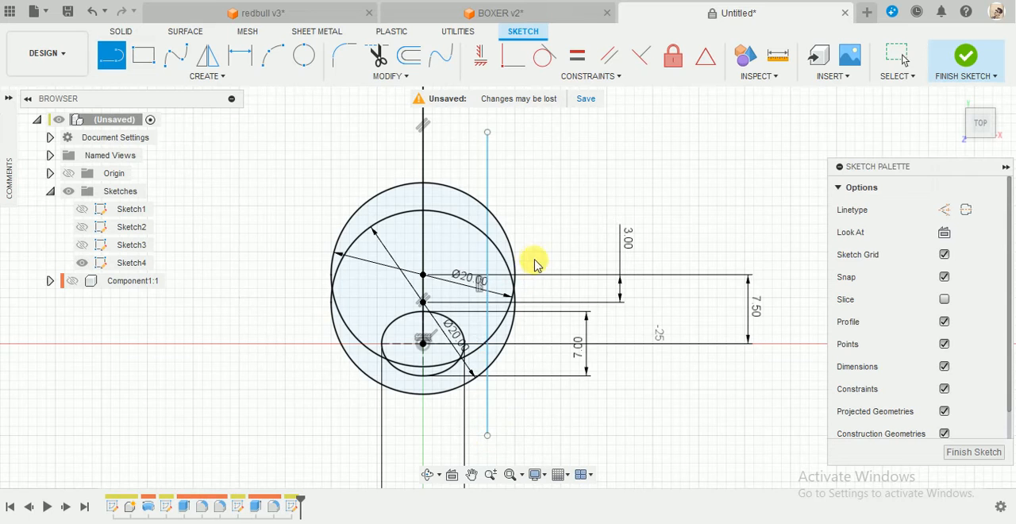
key("Escape")
Dimension the right vertical line to 5.2 mm from the central vertical line.
key("d")
left_click(436, 190)
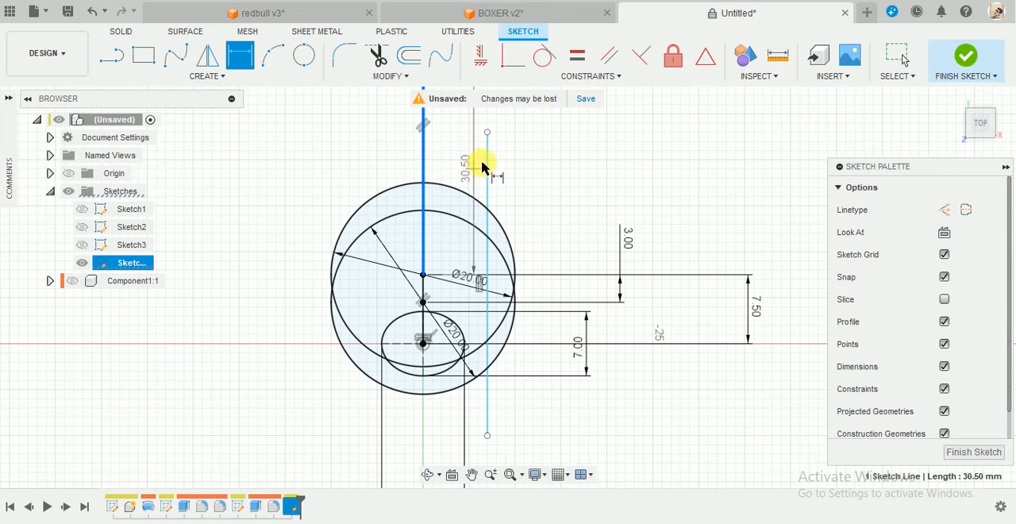
left_click(487, 162)
left_click(456, 161)
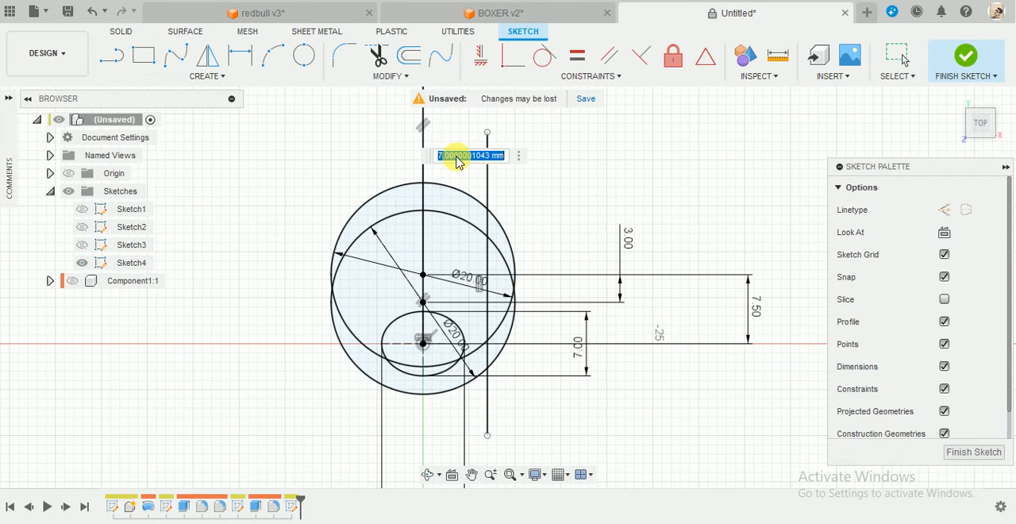
type("5.2")
key("Return")
key("Escape")
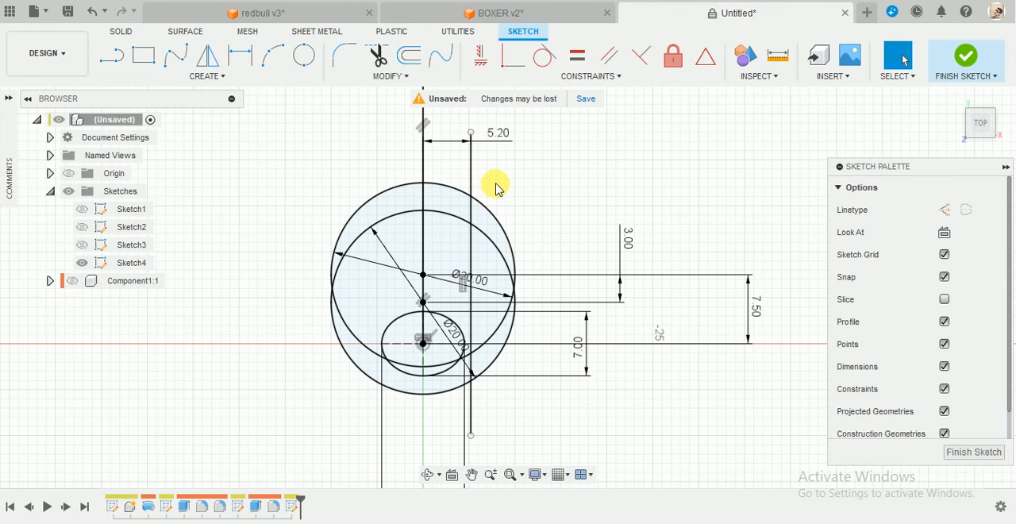
Trim away the parts of both 20 mm circles that lie to the right of the offset vertical line.
scroll(495, 187, "up", 1)
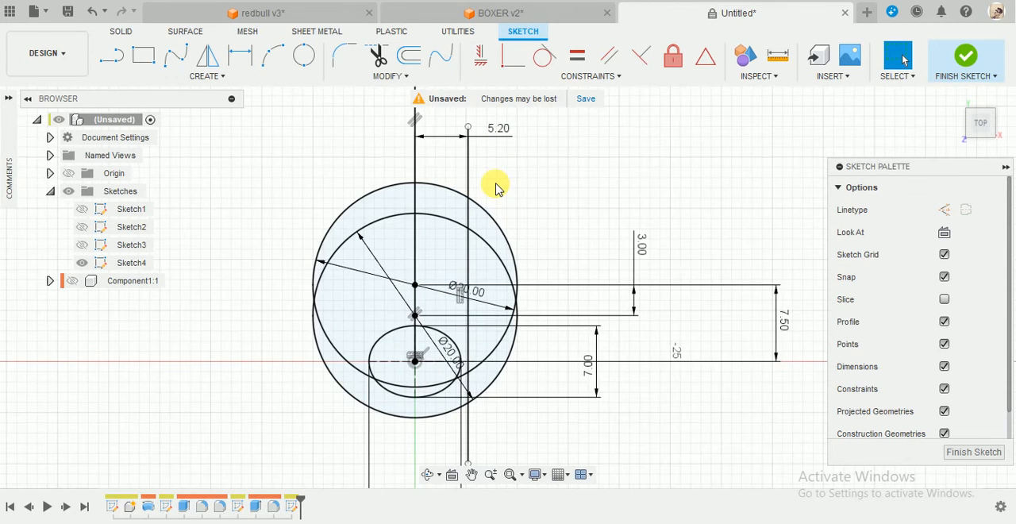
key("t")
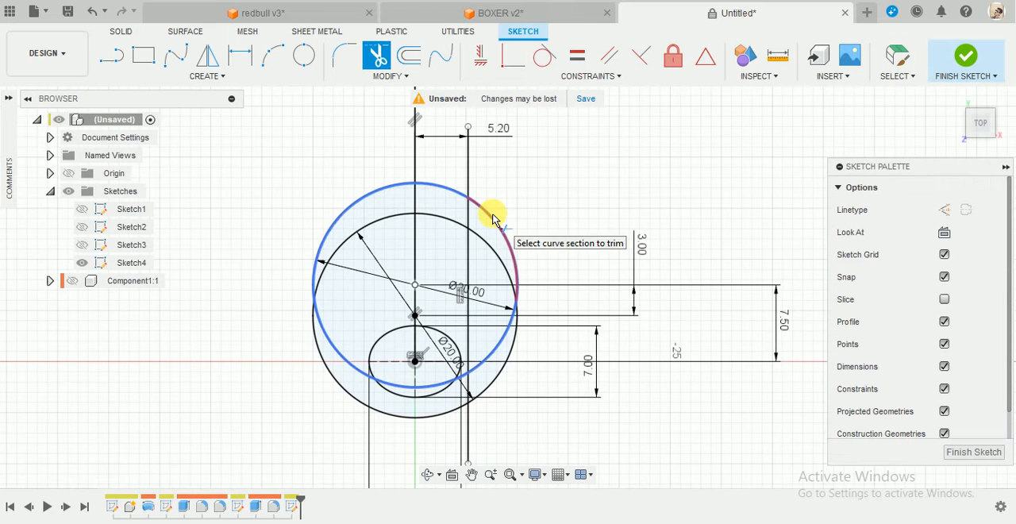
left_click(493, 239)
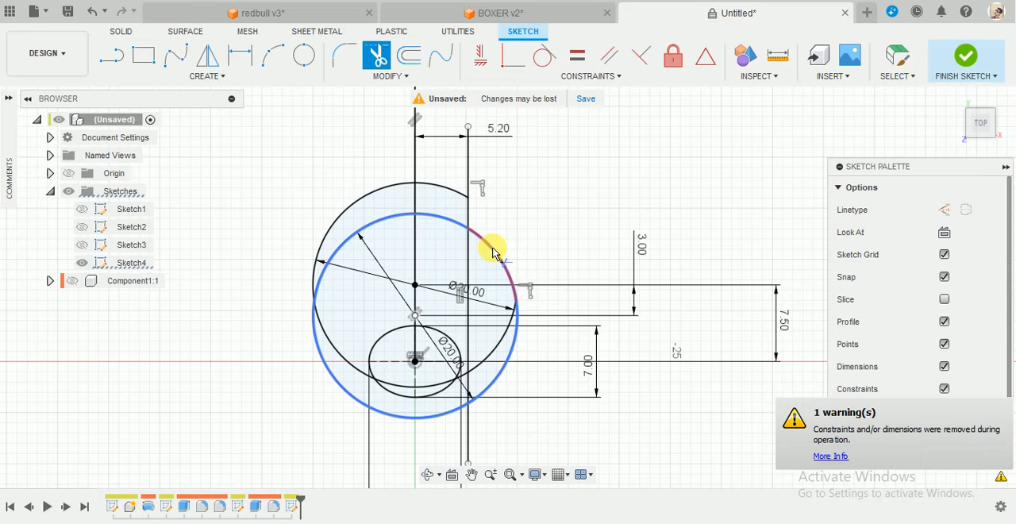
left_click(494, 254)
scroll(479, 424, "down", 1)
scroll(480, 425, "up", 2)
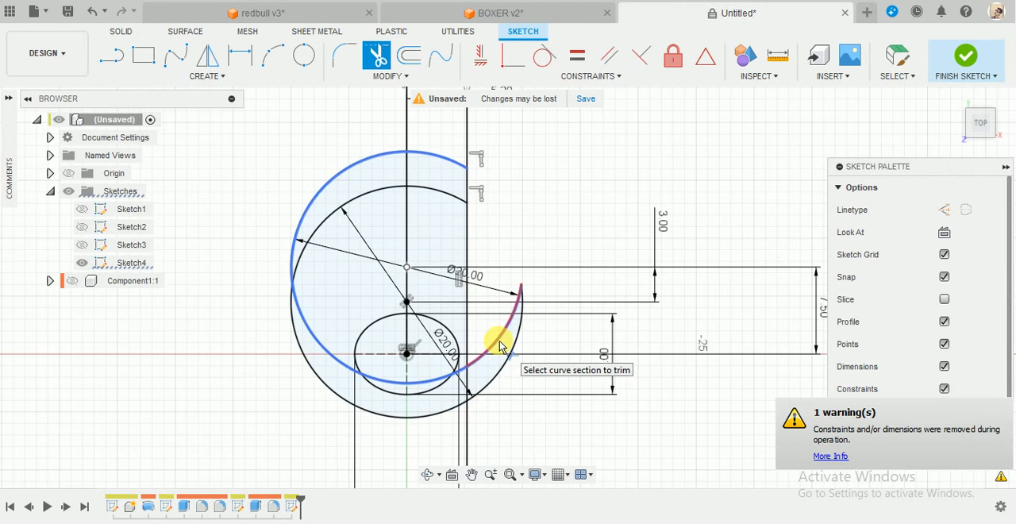
left_click(494, 381)
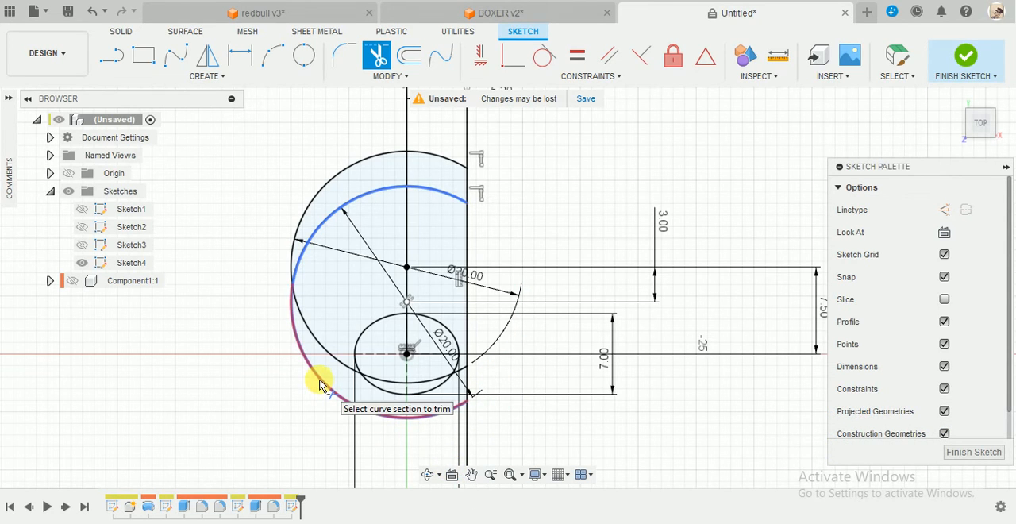
key("Escape")
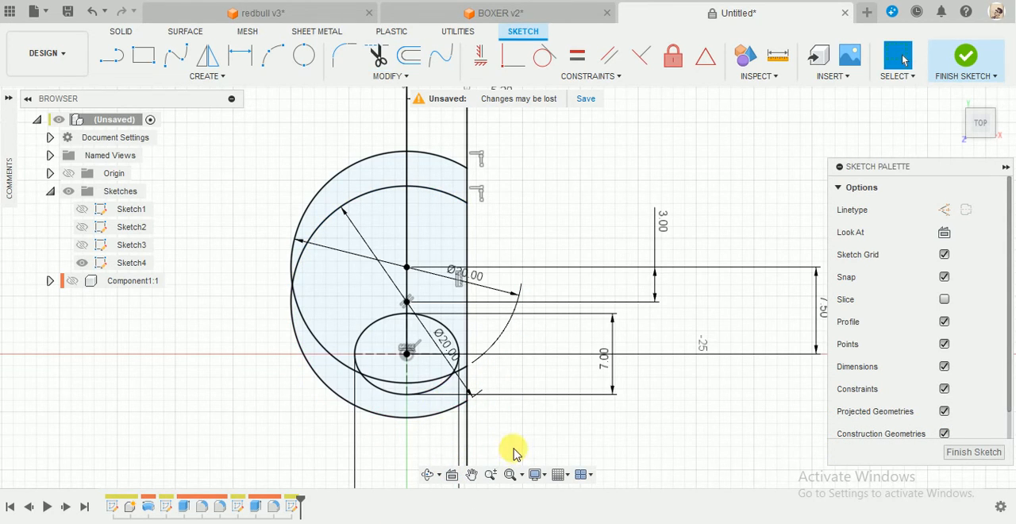
Sketch a line from the ellipse's centre straight down along the vertical axis, ending below both circles.
key("l")
left_click(406, 353)
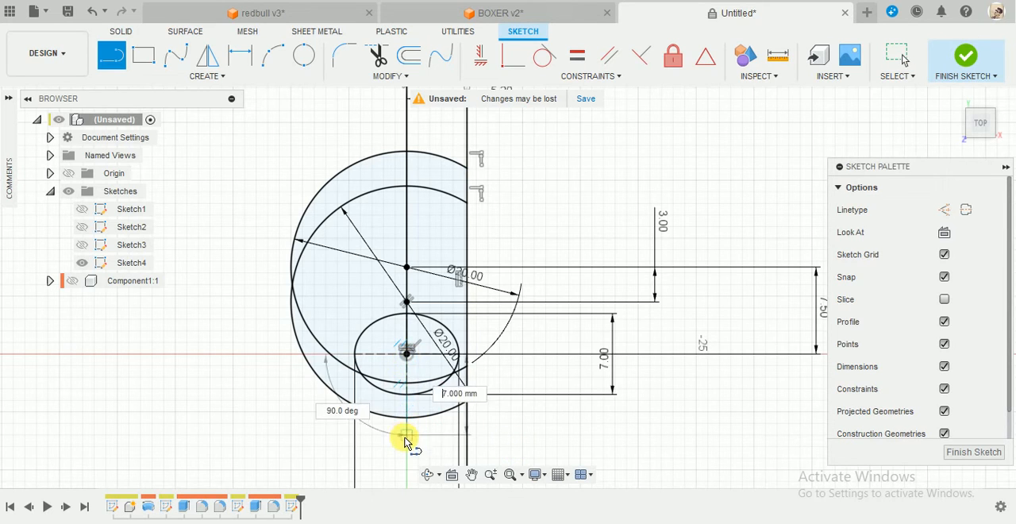
left_click(407, 446)
key("Escape")
Trim away the parts of both 20 mm circles that lie to the left of the central vertical line.
key("t")
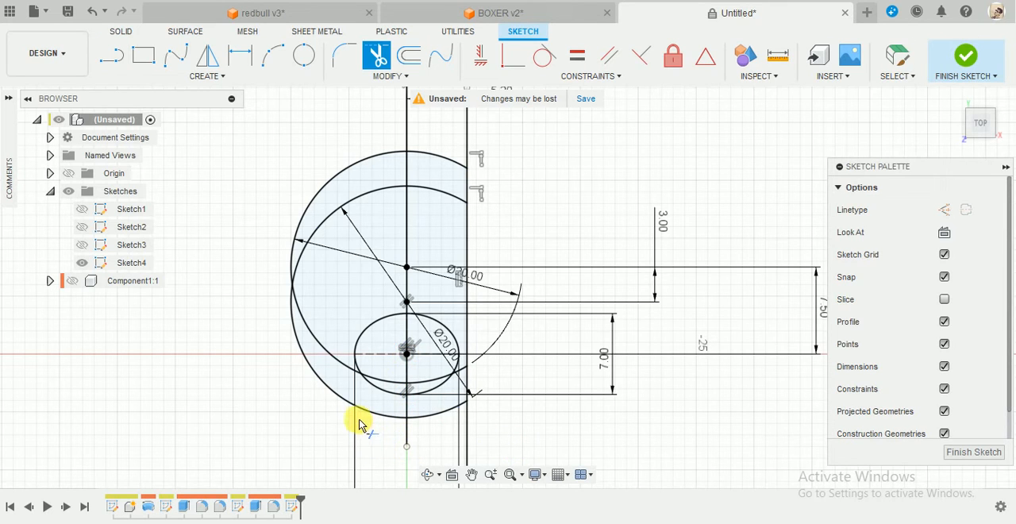
left_click(359, 412)
left_click(318, 349)
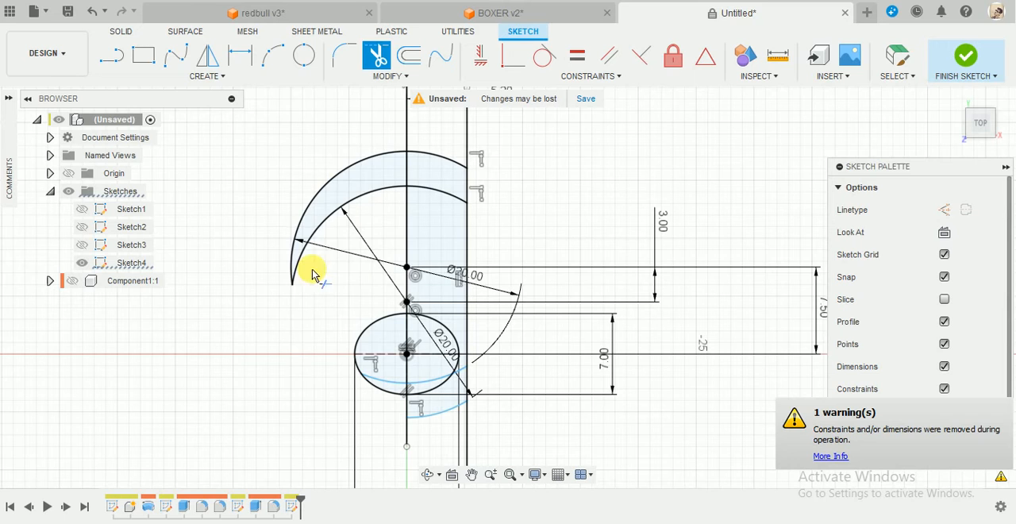
left_click(323, 227)
left_click(337, 175)
Trim off the ends of both vertical lines that extend above the uppermost arc.
scroll(295, 327, "down", 3)
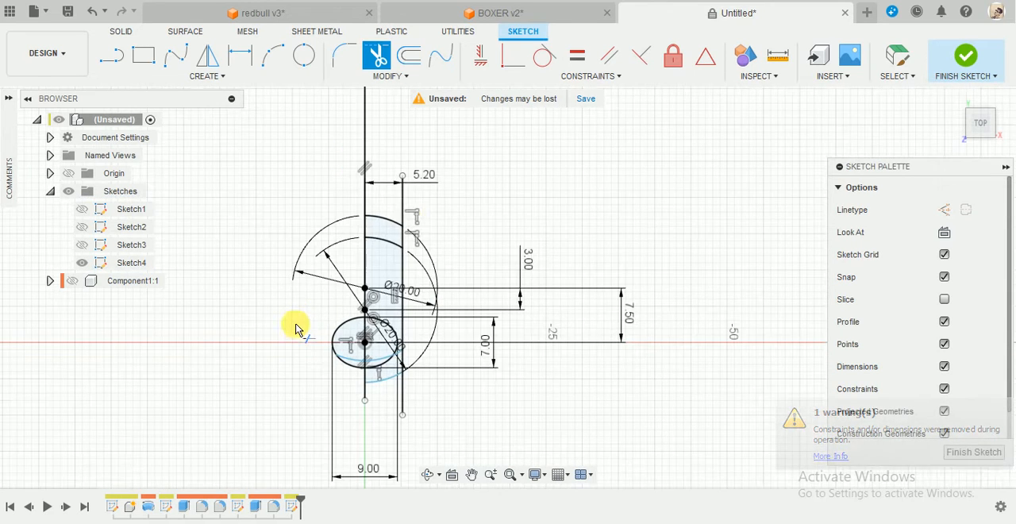
scroll(408, 200, "up", 3)
left_click(401, 195)
left_click(345, 185)
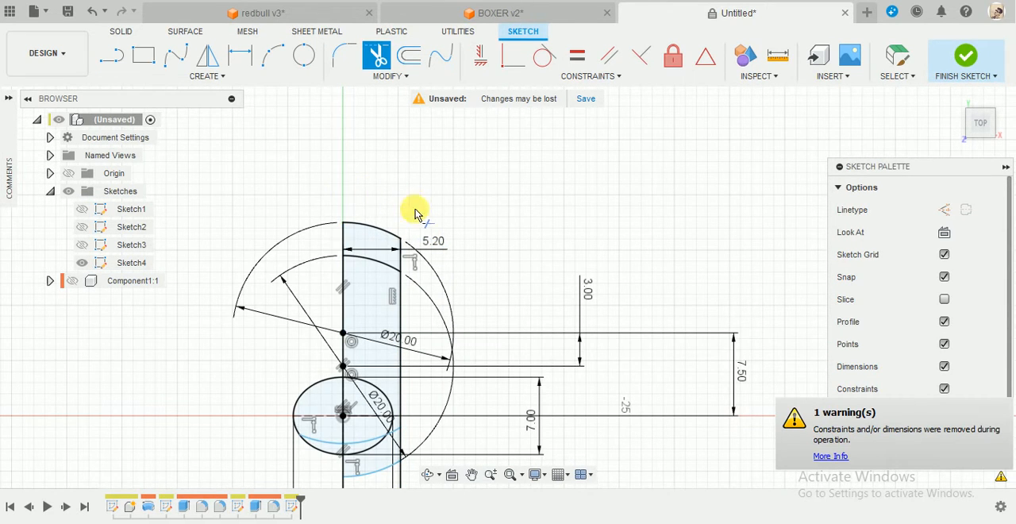
Trim away the inner arcs of both circles, one just below the uppermost arc and one crossing the ellipse.
scroll(408, 252, "up", 2)
scroll(408, 252, "down", 2)
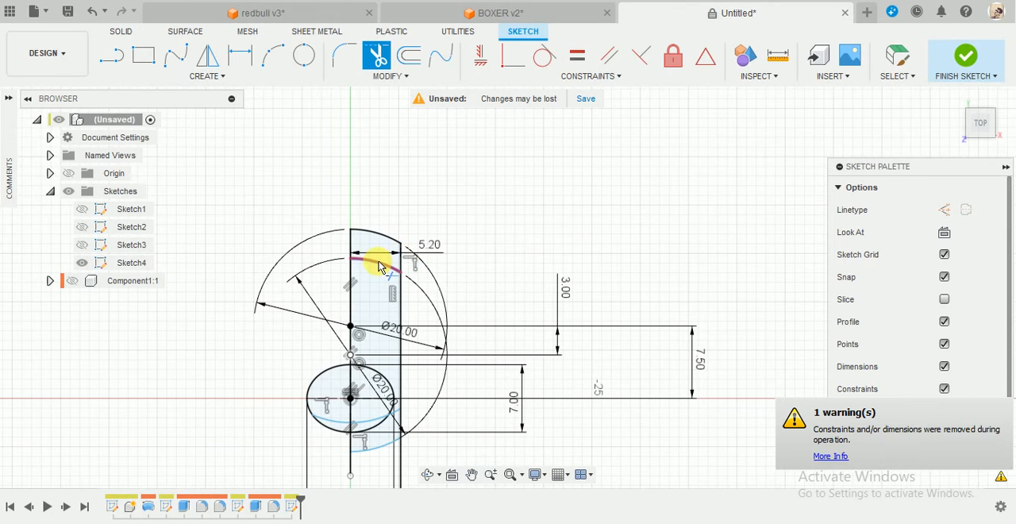
left_click(378, 271)
scroll(370, 483, "up", 2)
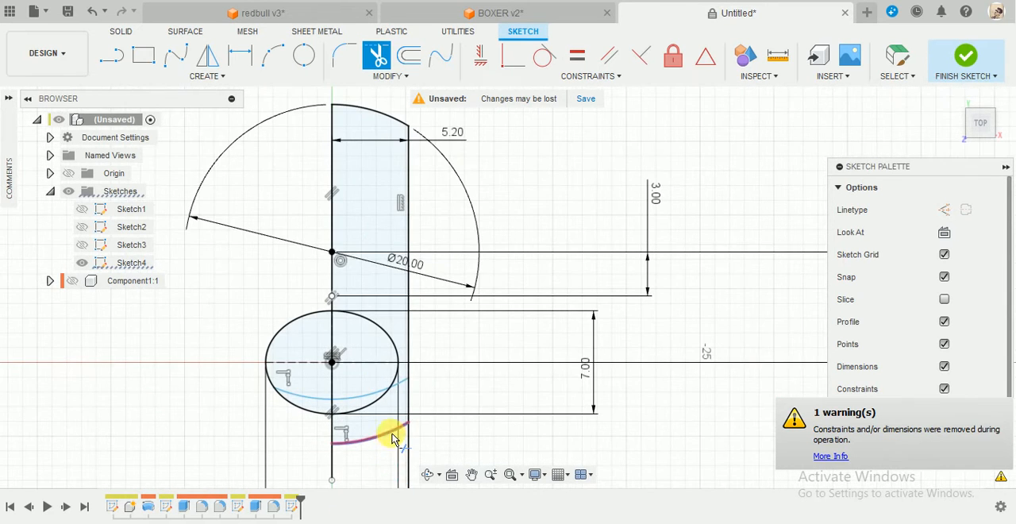
left_click(374, 392)
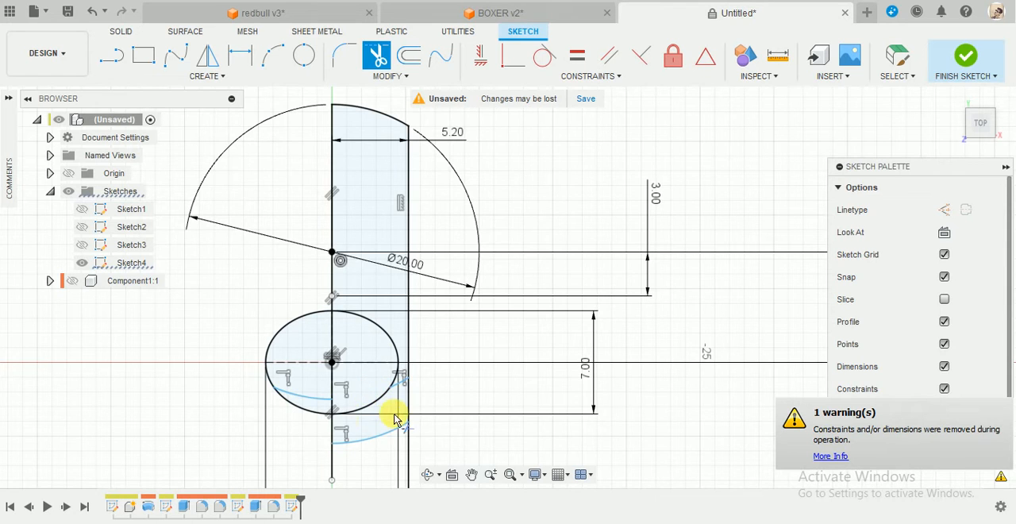
scroll(395, 413, "up", 2)
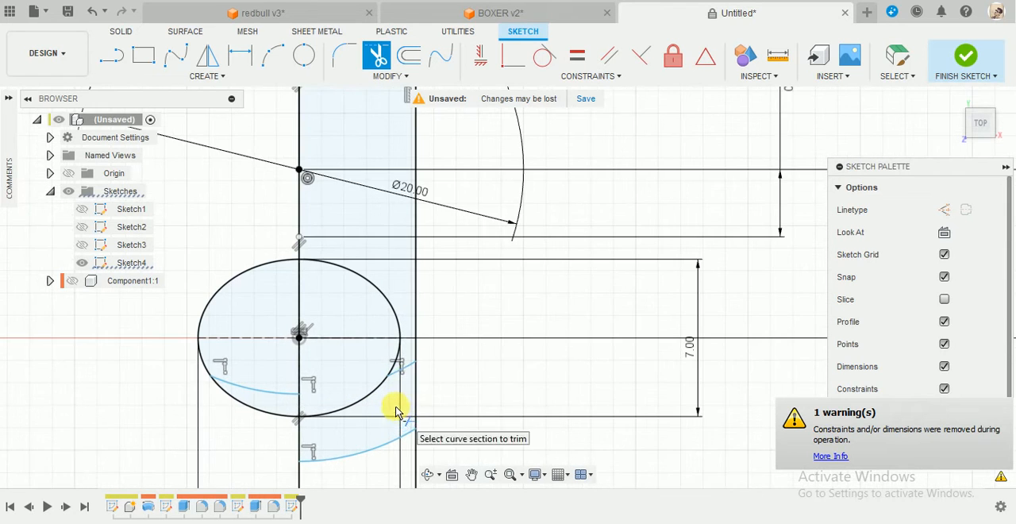
left_click(276, 399)
scroll(329, 439, "down", 2)
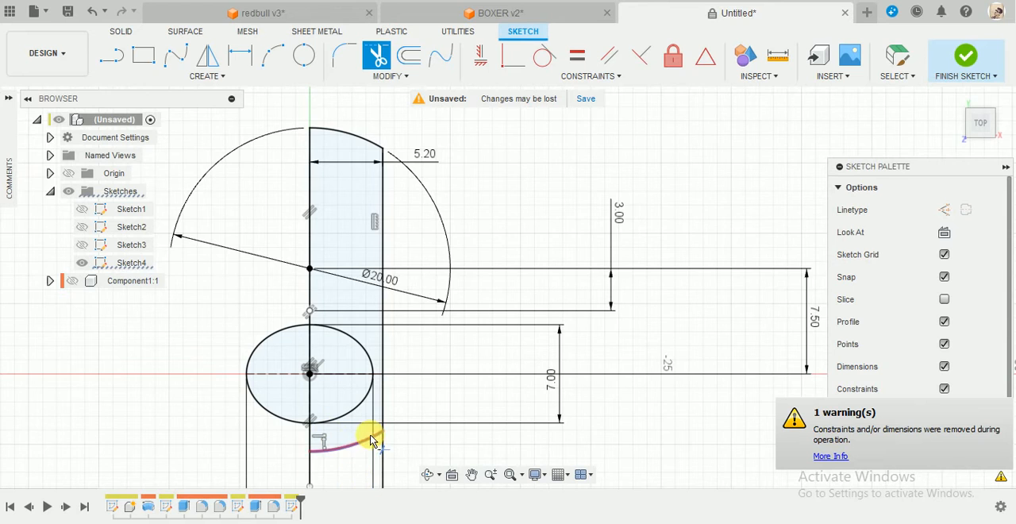
Apply a Fix constraint to the remaining arc below the ellipse.
scroll(364, 480, "down", 2)
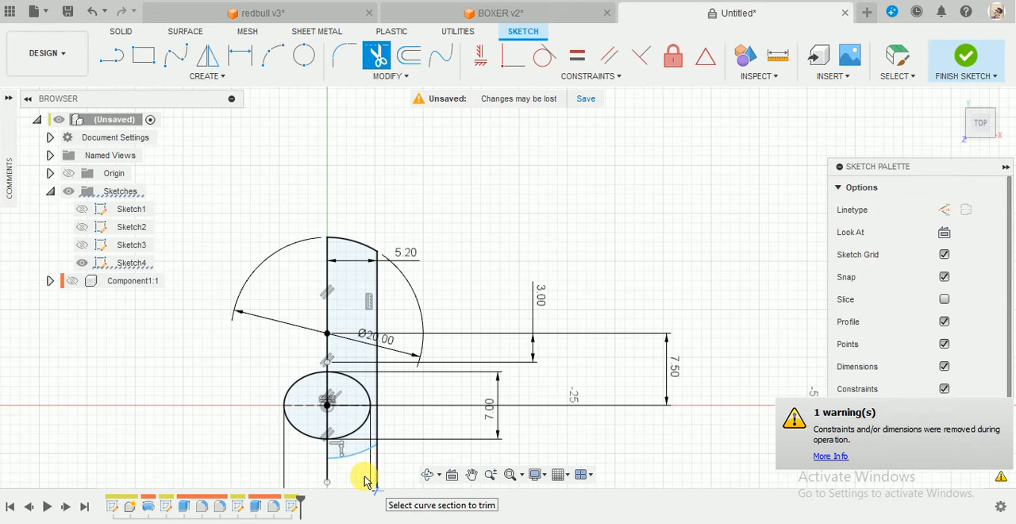
scroll(349, 476, "up", 3)
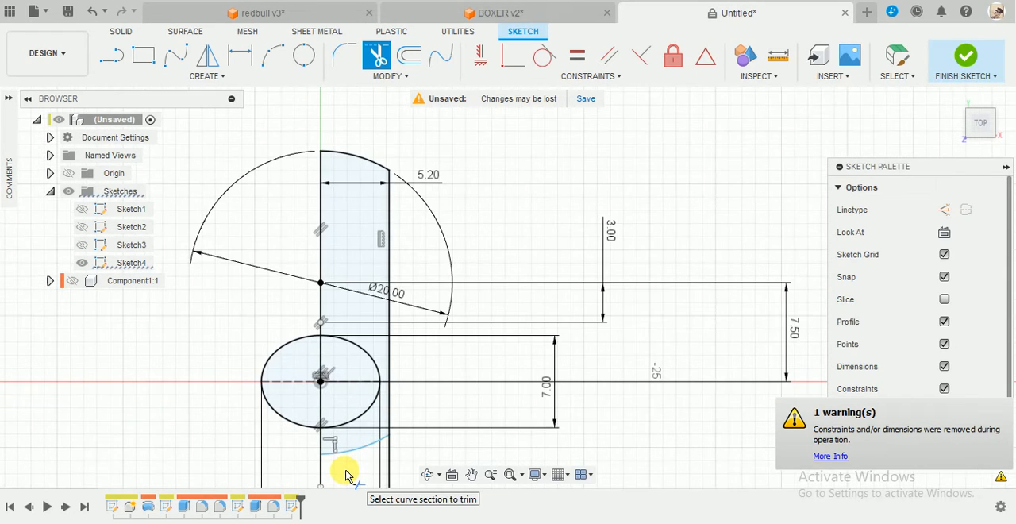
key("Escape")
scroll(345, 475, "up", 2)
middle_click_drag(345, 473, 383, 440)
left_click(383, 409)
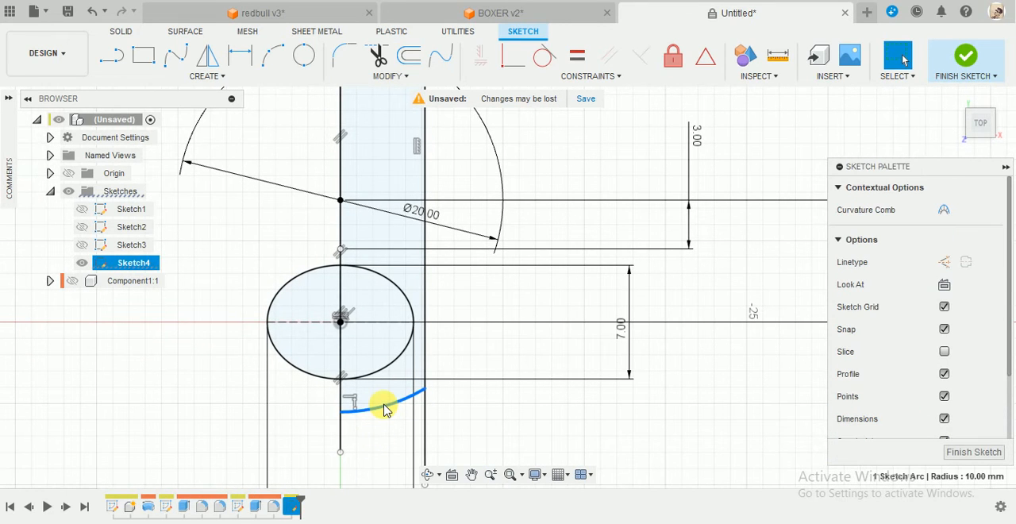
right_click(383, 406)
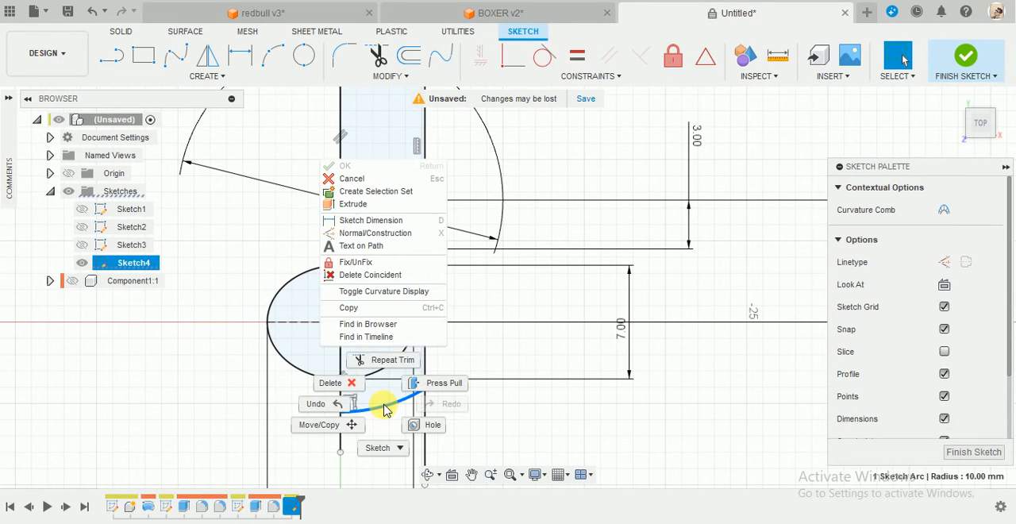
left_click(353, 262)
scroll(460, 347, "down", 3)
scroll(465, 352, "up", 1)
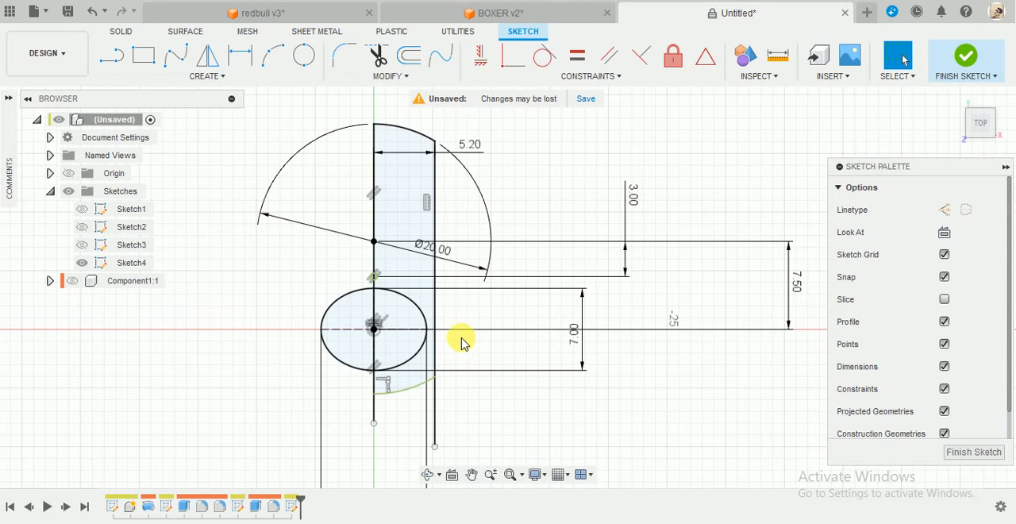
Sketch a line about 15 mm long from the ellipse's centre to the left and constrain it horizontal.
key("c")
key("Escape")
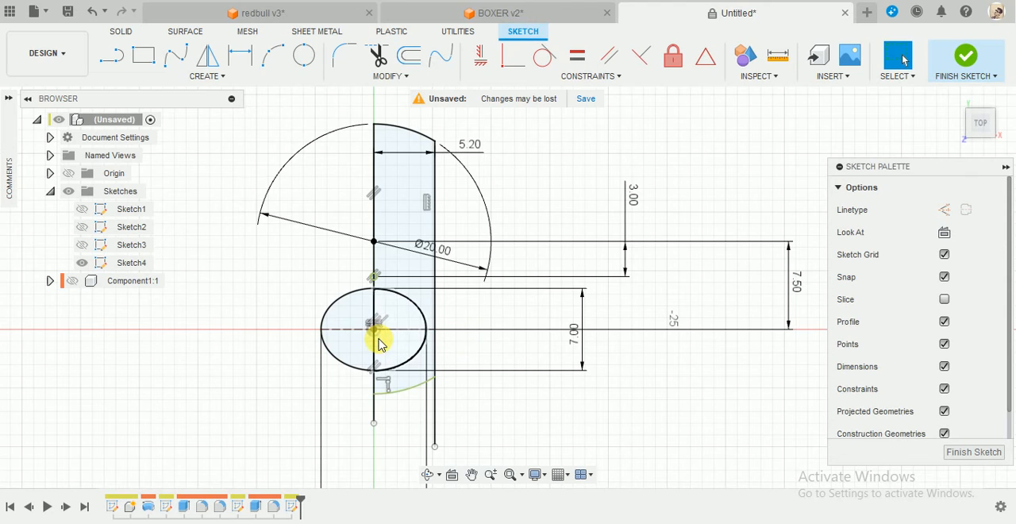
key("l")
left_click(374, 329)
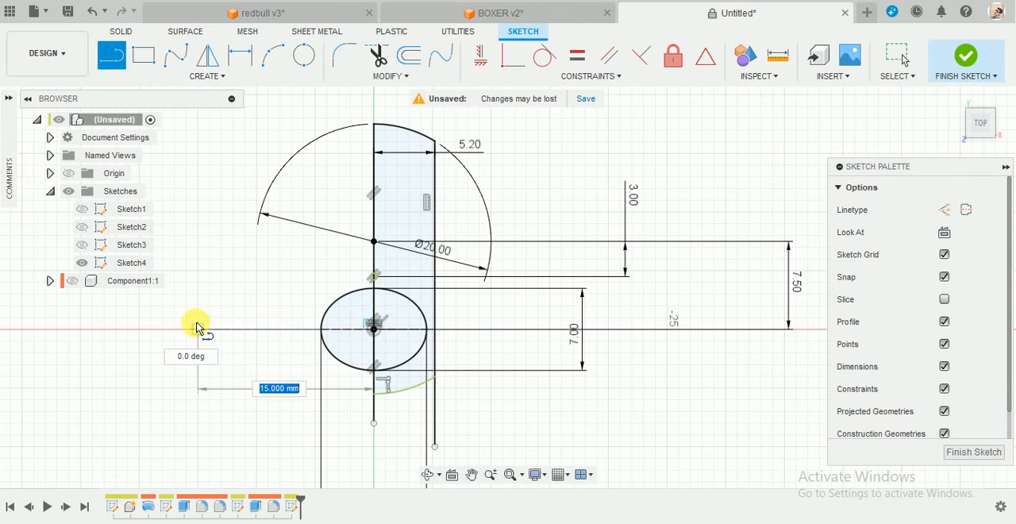
left_click(198, 318)
key("Escape")
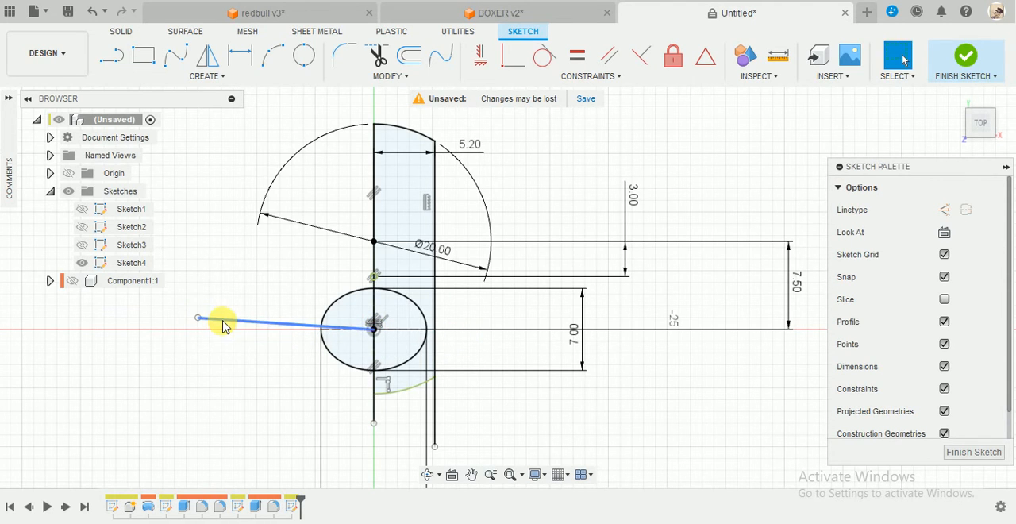
left_click(482, 63)
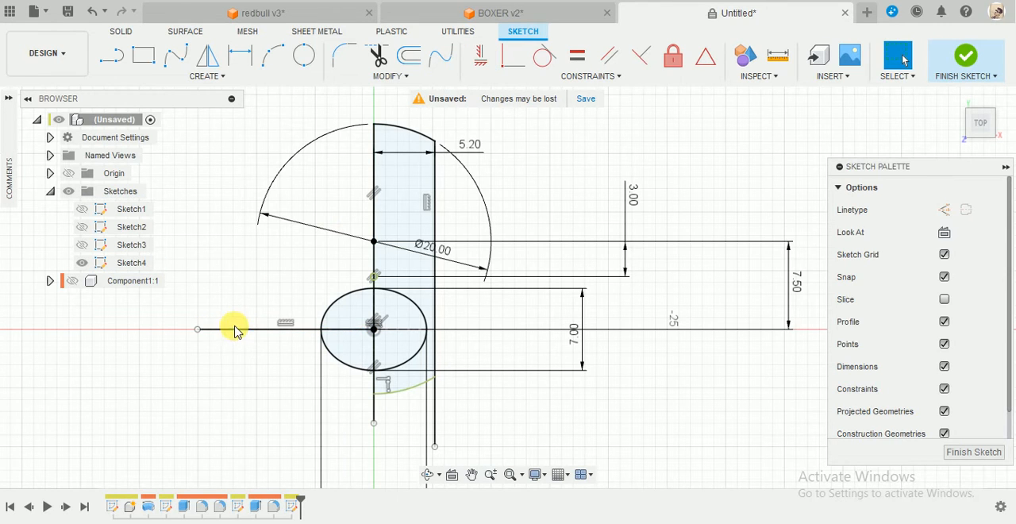
Draw a 33 mm diameter circle centred on the left end of the horizontal line.
key("c")
left_click(200, 329)
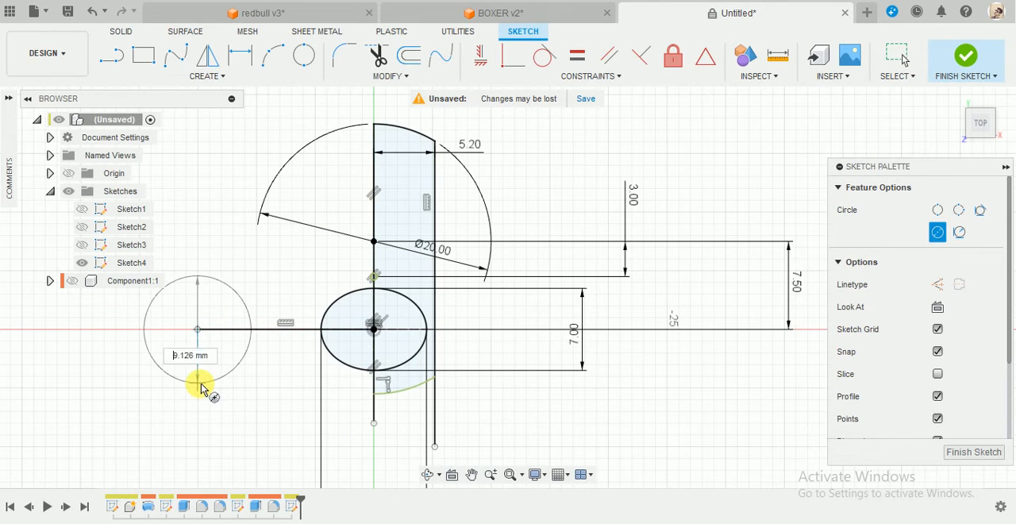
type("33")
key("Return")
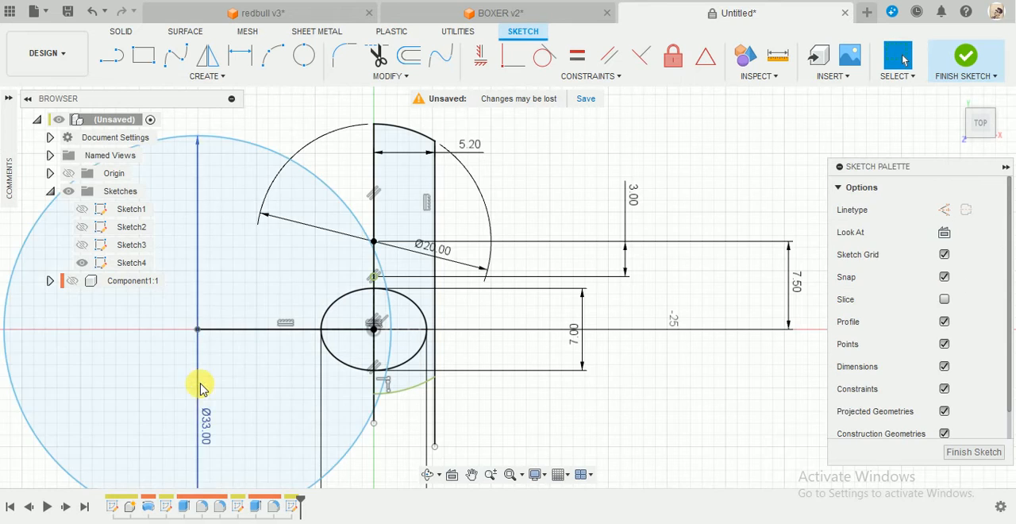
Dimension the horizontal line between the 33 mm circle's centre and the ellipse's centre to 10.5 mm.
key("d")
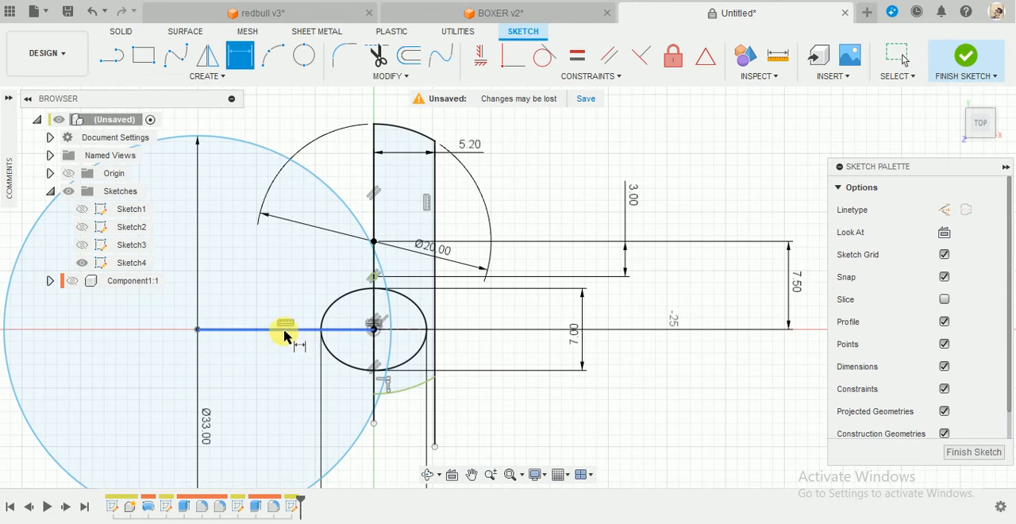
left_click(284, 332)
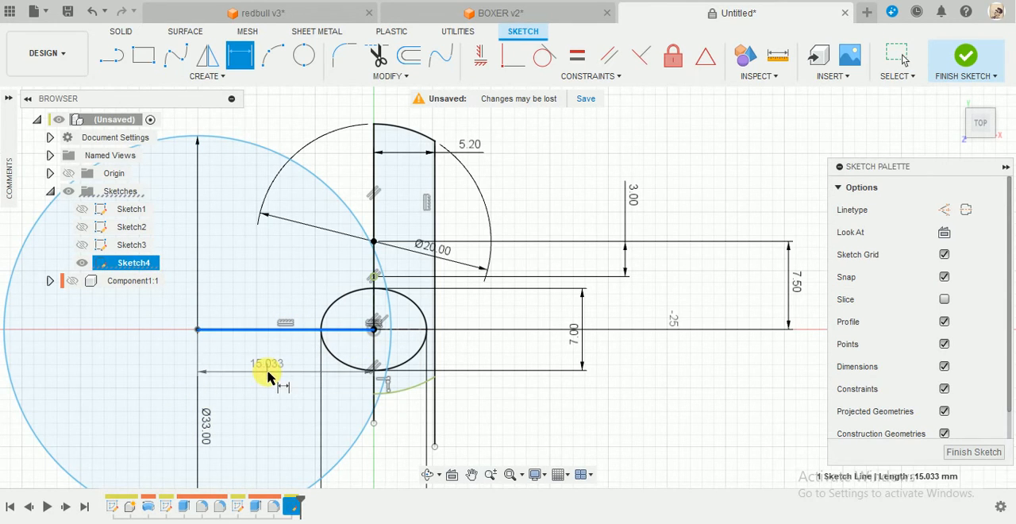
left_click(267, 378)
type("10.5")
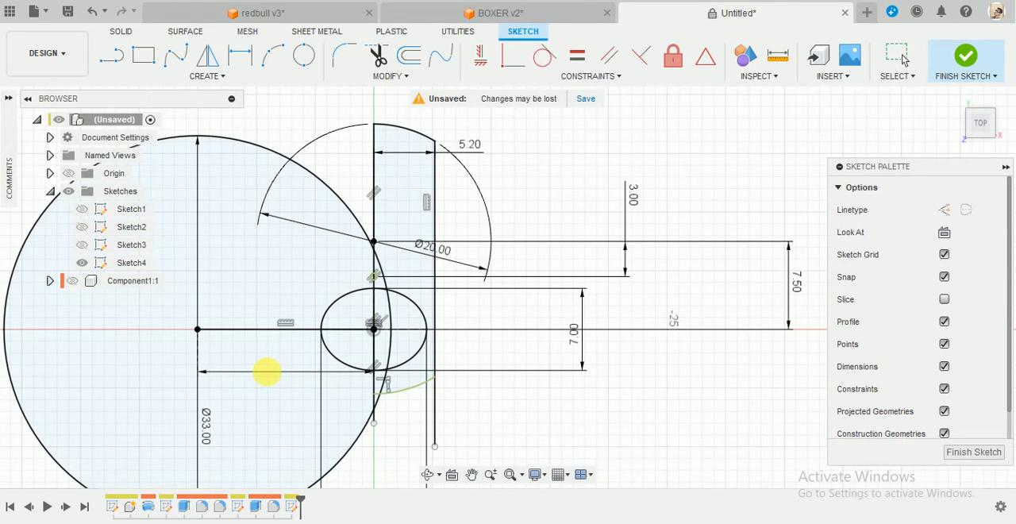
key("Return")
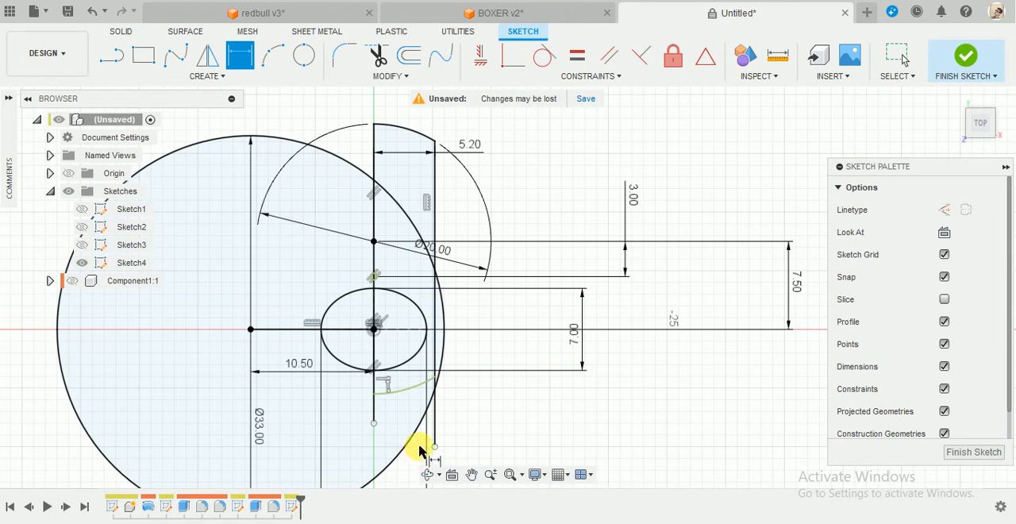
Trim away the section of the offset vertical line beside the ellipse, between the 33 mm circle and the lower arc.
scroll(448, 400, "up", 2)
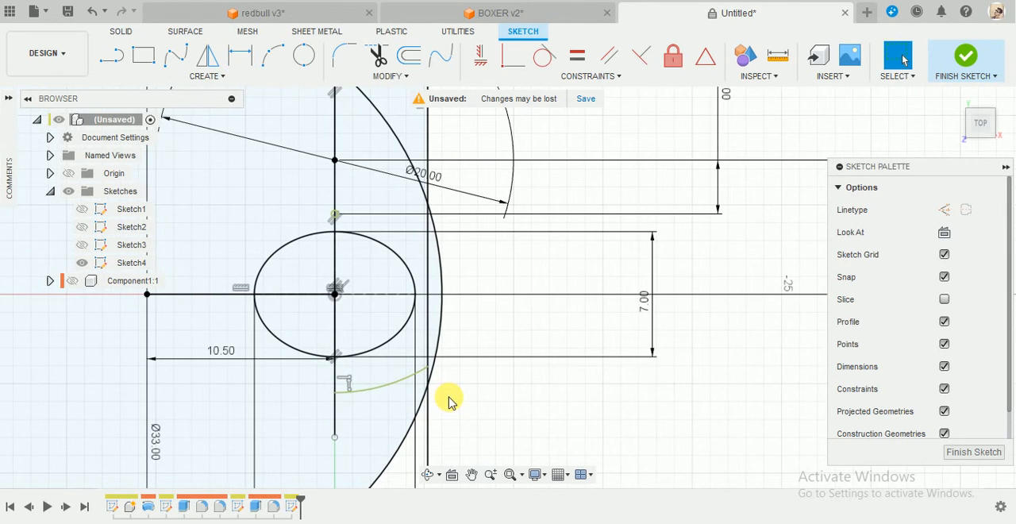
key("t")
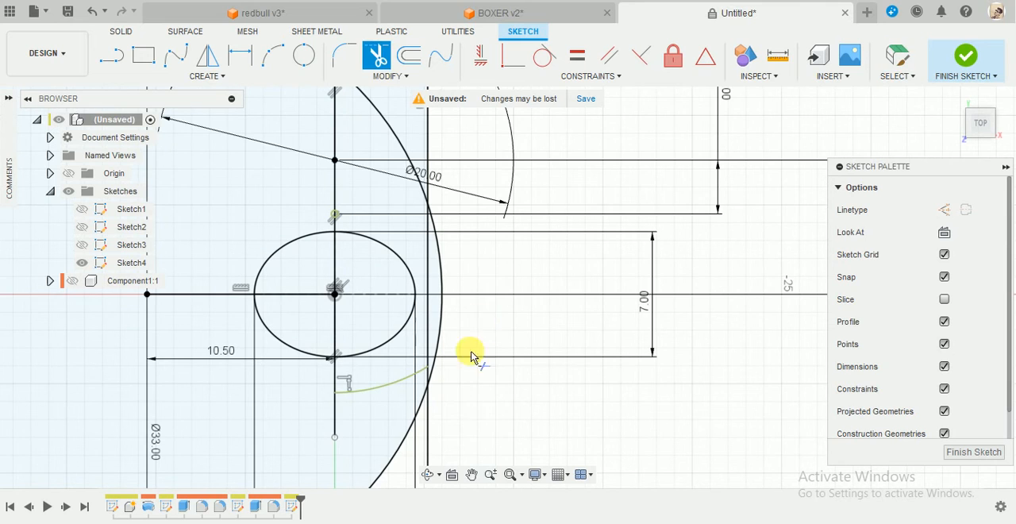
left_click(427, 270)
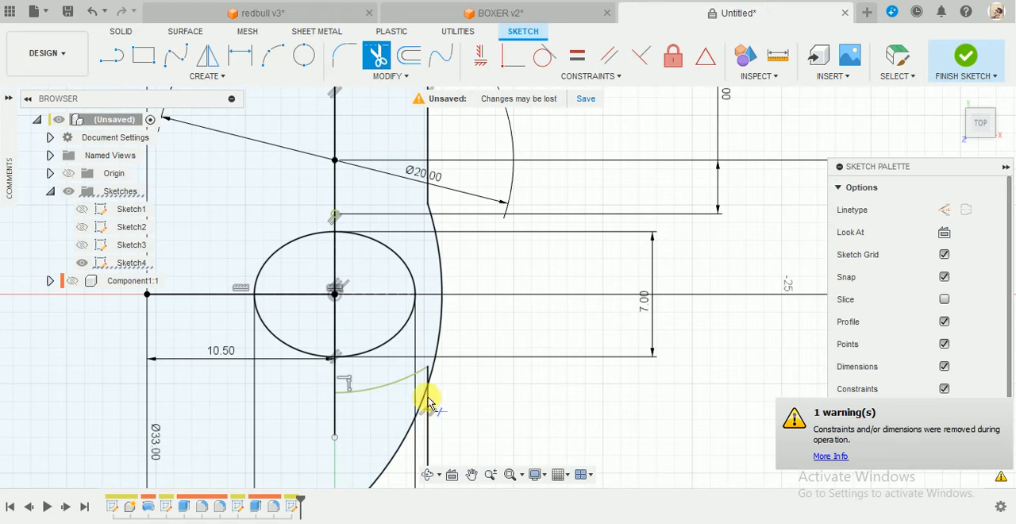
scroll(429, 400, "down", 2)
scroll(430, 397, "up", 4)
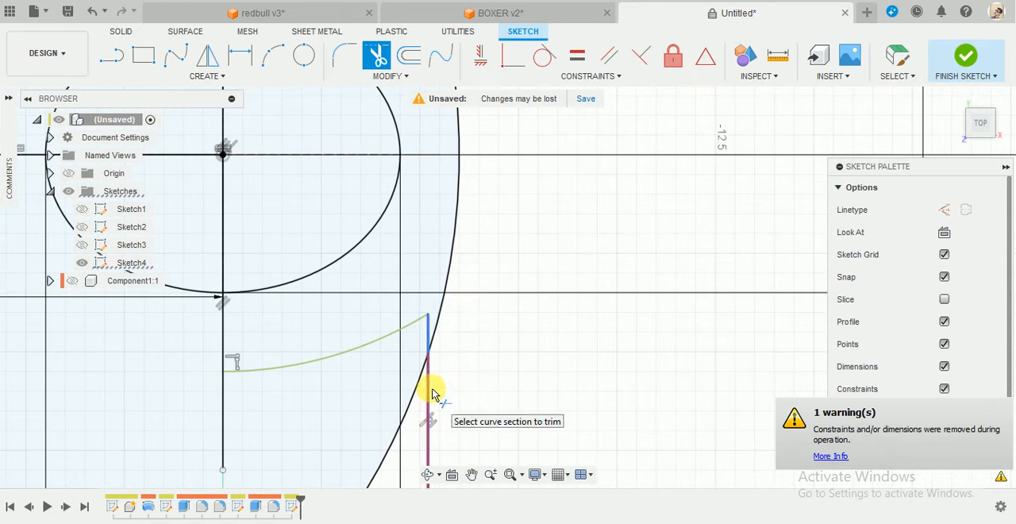
key("Escape")
Extend the fixed lower arc to the right and trim it back to the 33 mm circle.
left_click(392, 335)
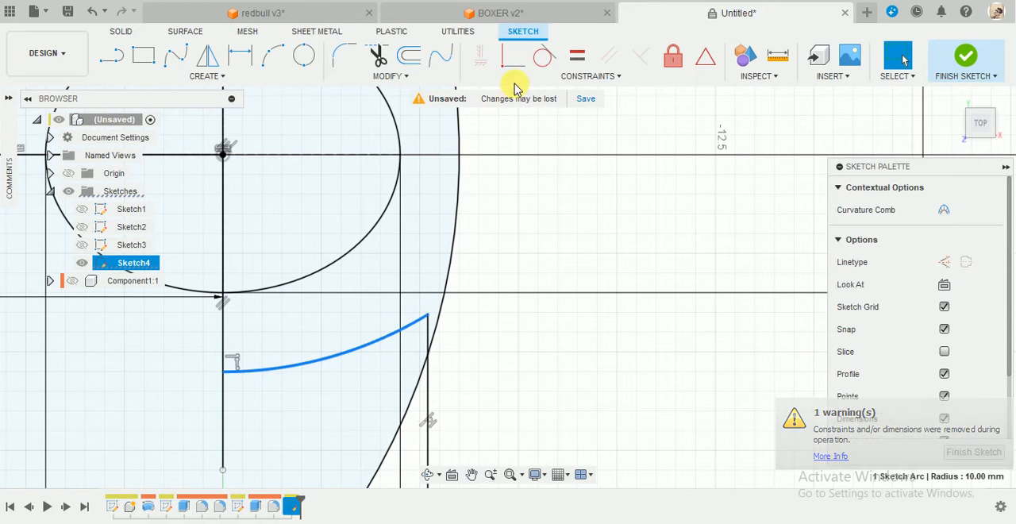
left_click(404, 76)
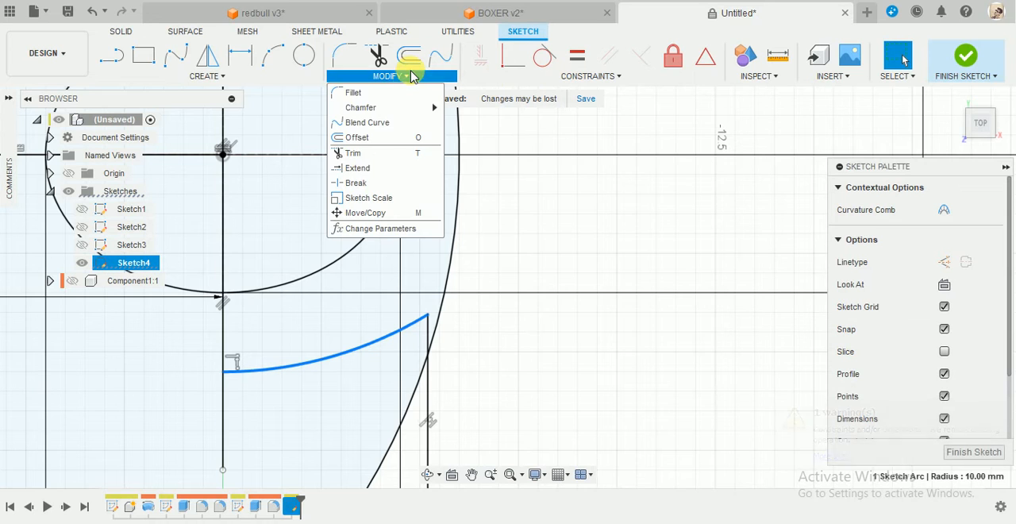
left_click(361, 168)
left_click(413, 320)
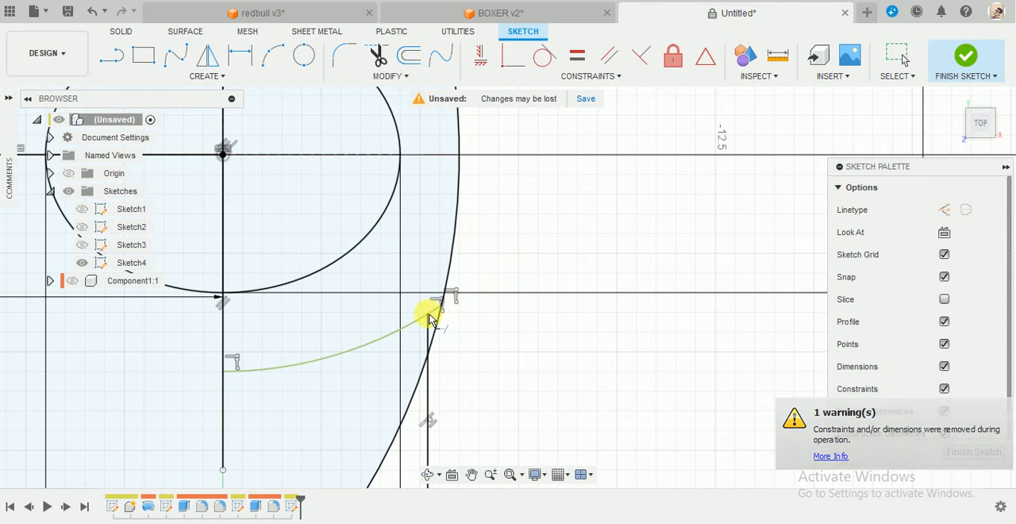
left_click(401, 327)
key("Escape")
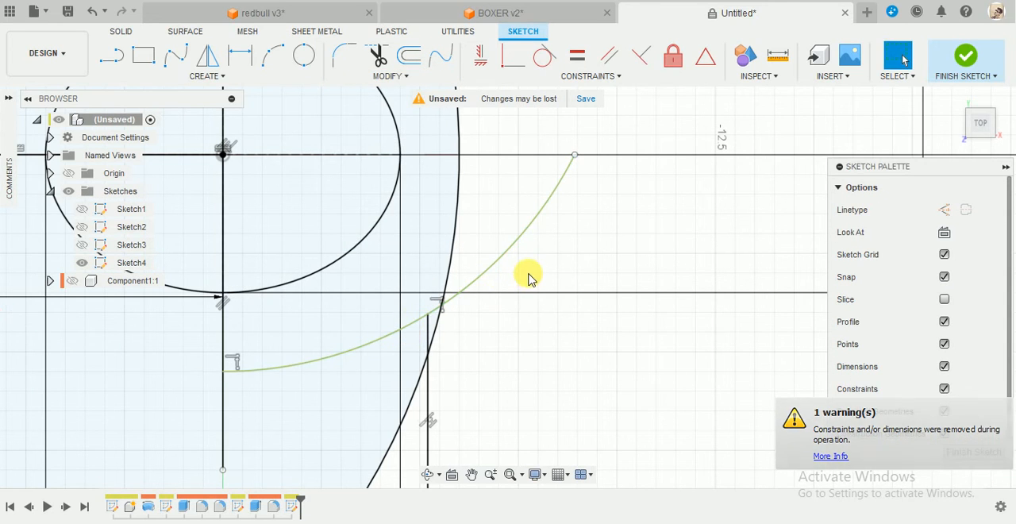
key("t")
left_click(495, 268)
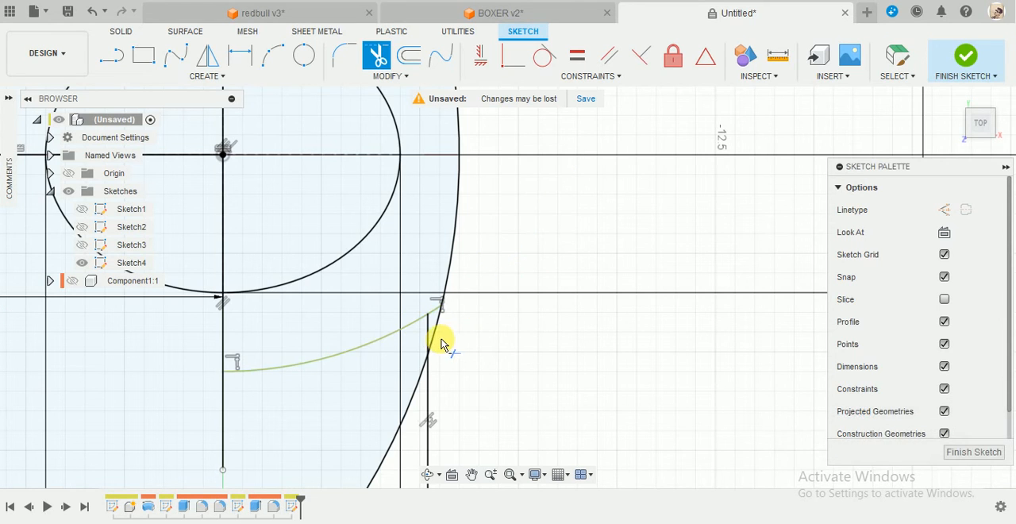
Trim away the 33 mm circle below the lower arc and the leftover lower piece of the offset vertical line.
left_click(435, 342)
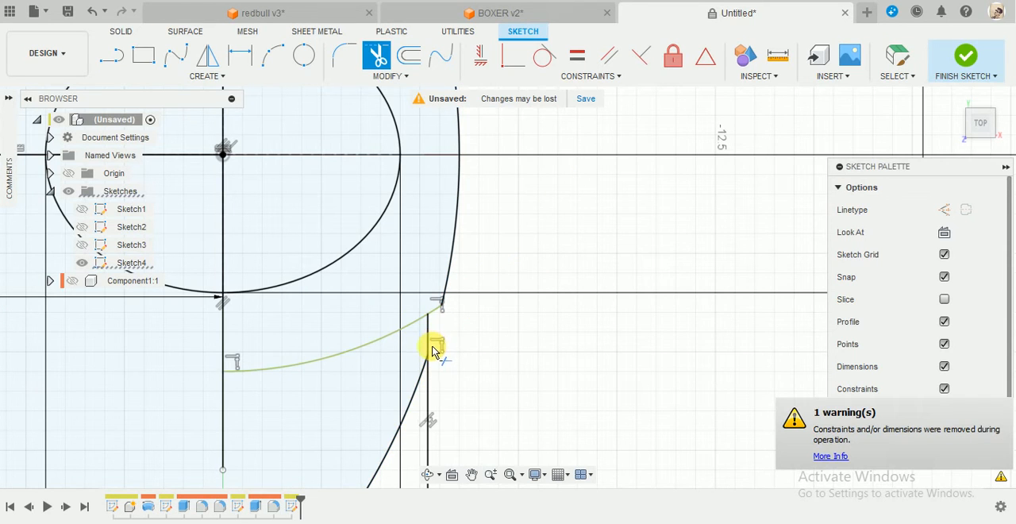
left_click(418, 387)
left_click(427, 400)
scroll(465, 386, "down", 5)
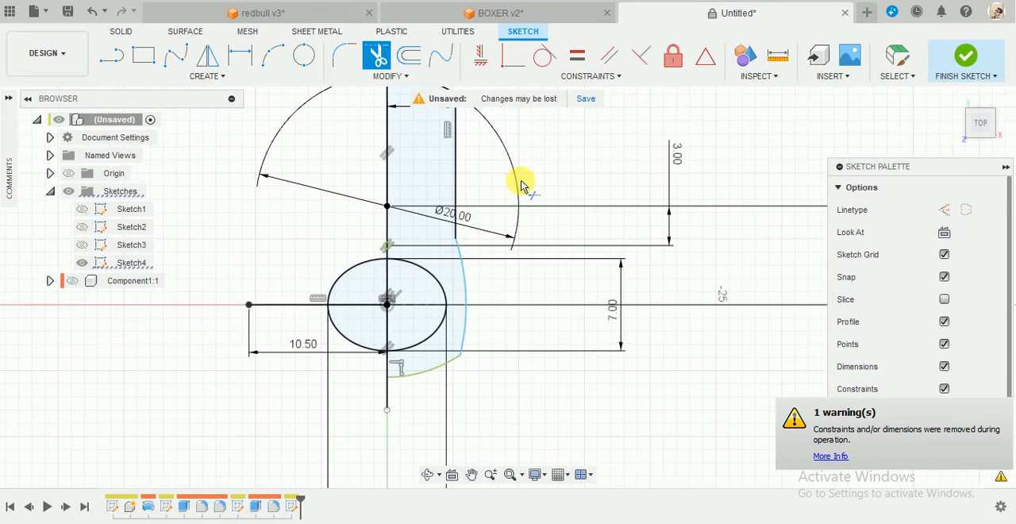
Mirror the pull tab's four right-hand outline curves about the vertical centre line and finish the sketch.
scroll(516, 175, "up", 2)
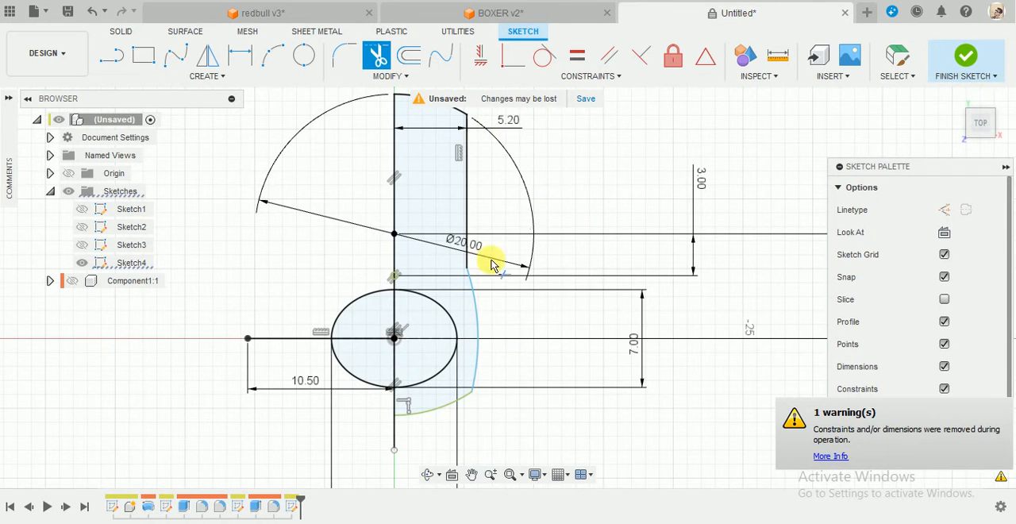
scroll(477, 374, "down", 3)
key("Escape")
scroll(487, 372, "up", 2)
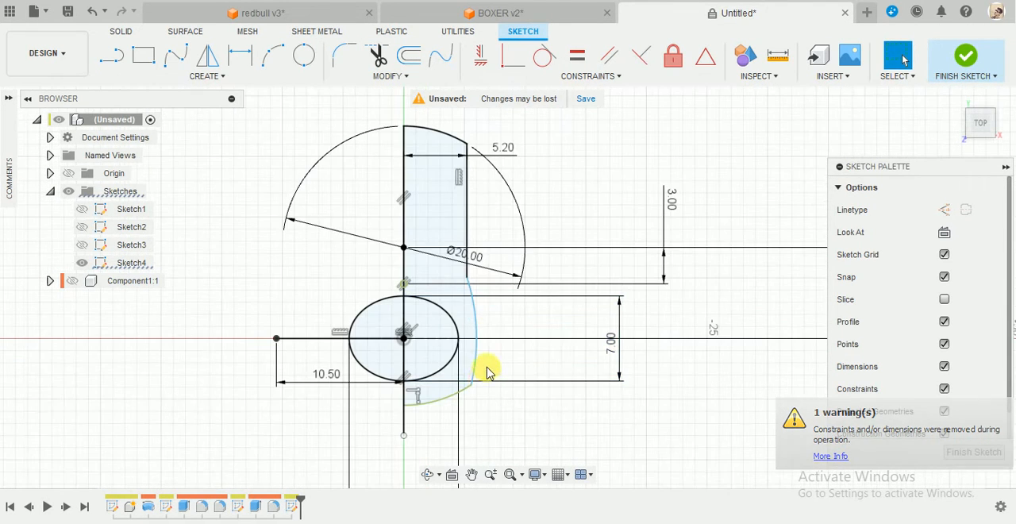
left_click(208, 55)
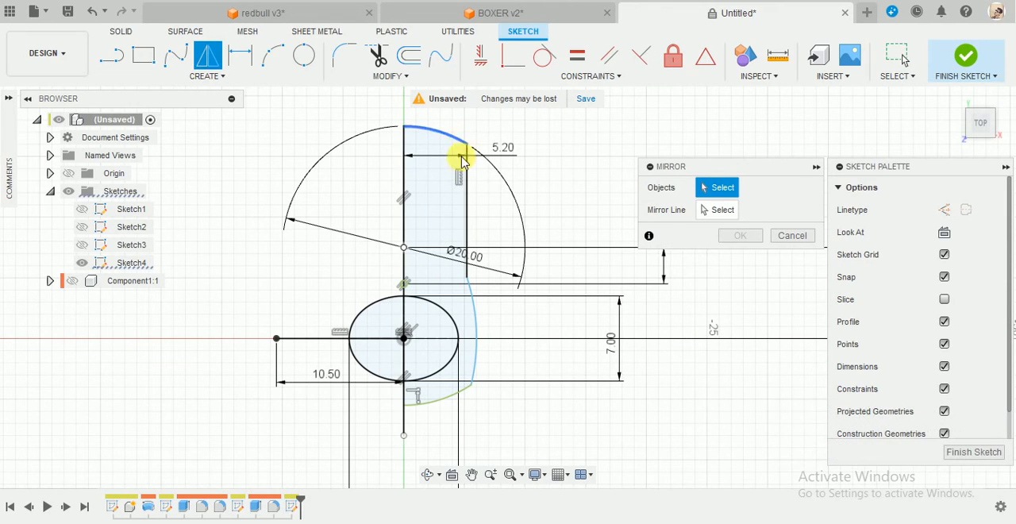
left_click(463, 158)
left_click(467, 176)
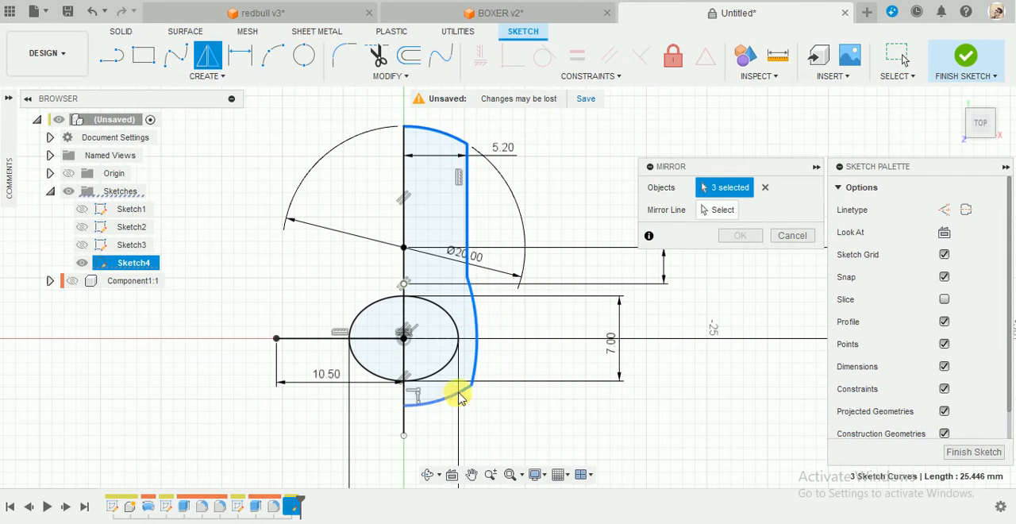
left_click(741, 210)
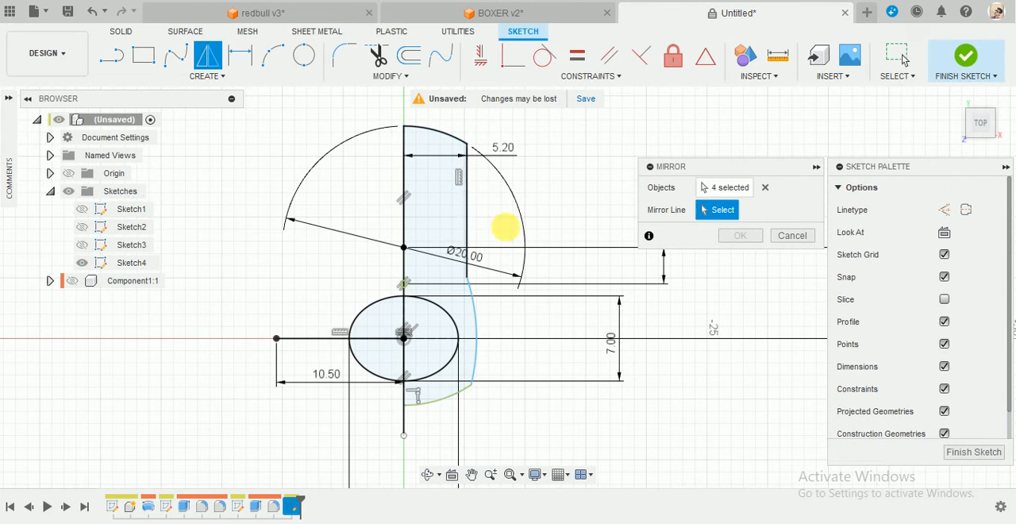
left_click(404, 179)
left_click(737, 236)
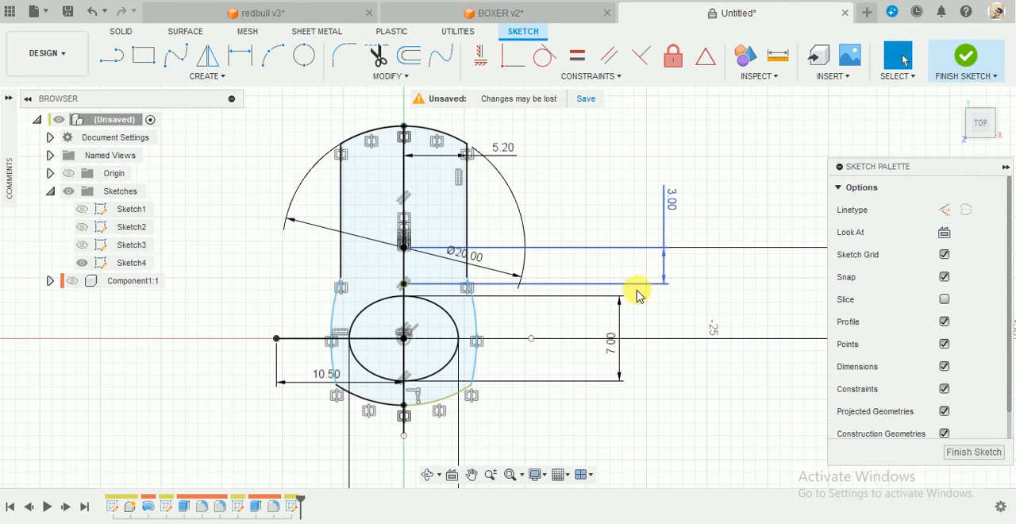
scroll(418, 435, "up", 4)
scroll(415, 436, "down", 4)
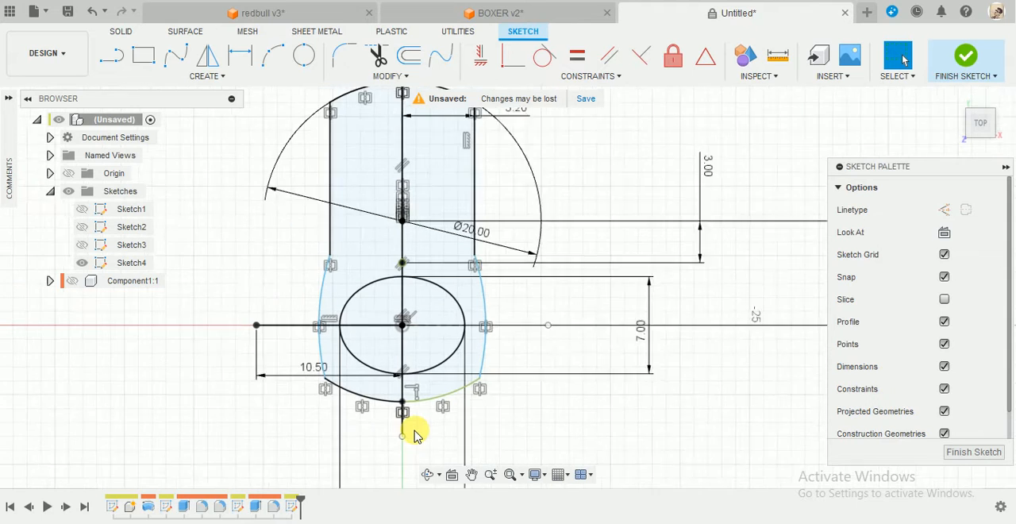
left_click(960, 57)
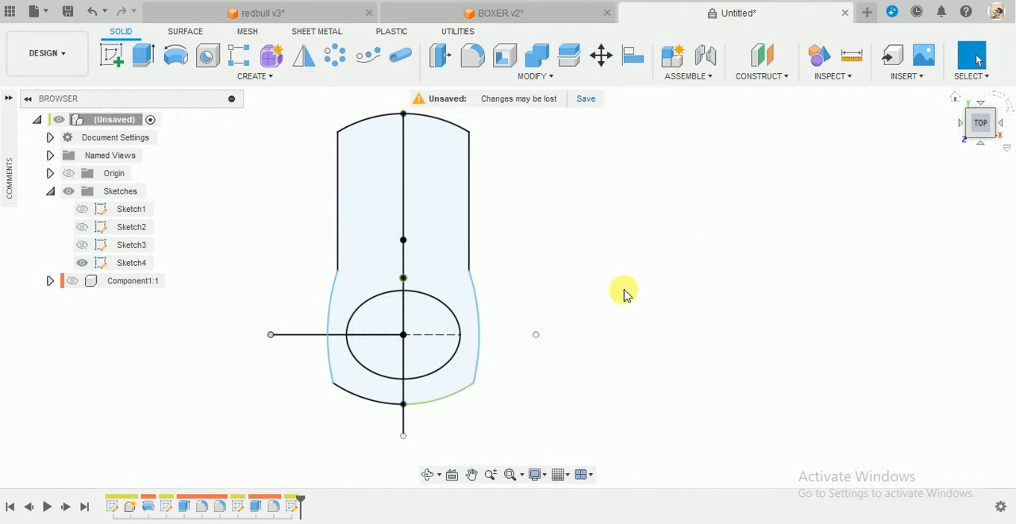
Extrude the pull-tab regions around the elliptical hole by 1 mm as a new component.
left_click(144, 55)
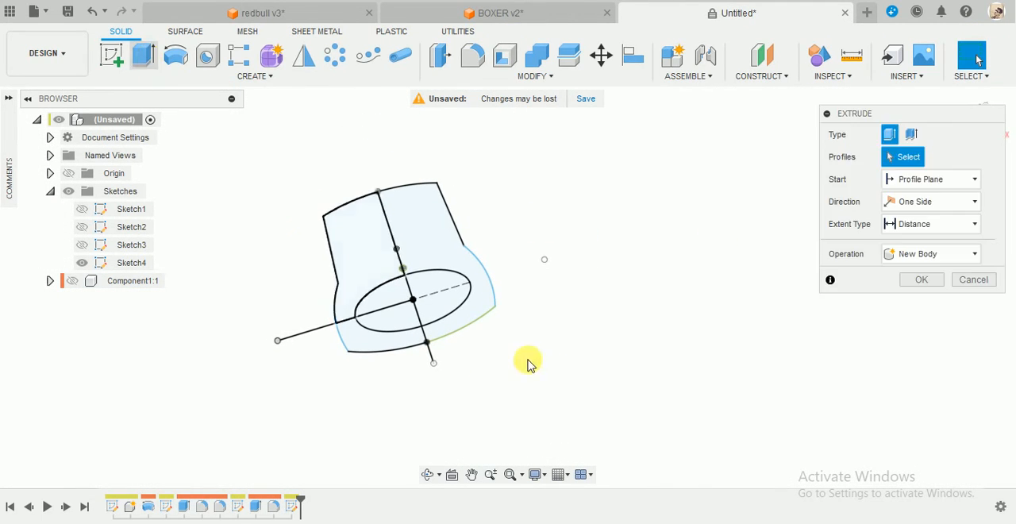
left_click(406, 344)
middle_click_drag(590, 320, 534, 275, "shift")
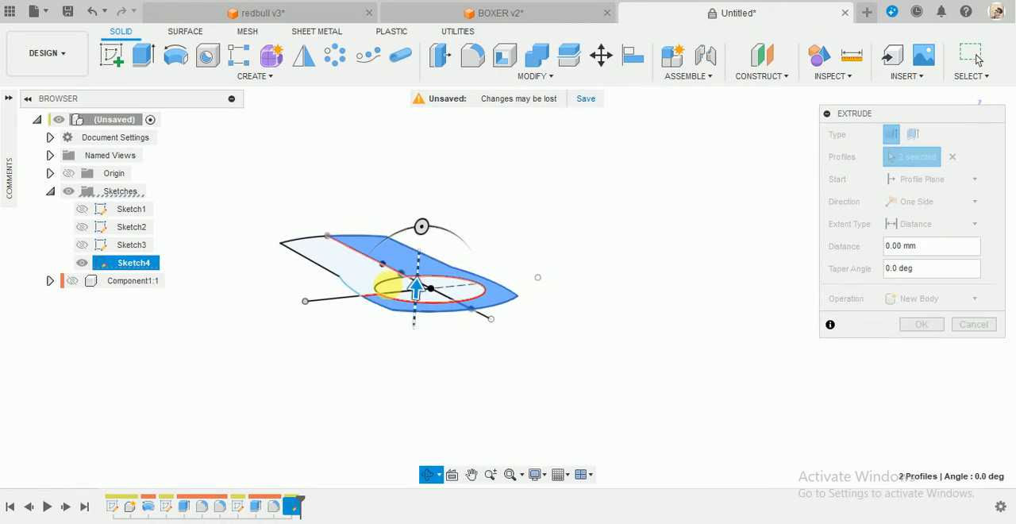
left_click(358, 267)
middle_click_drag(359, 268, 429, 337, "shift")
left_click_drag(344, 237, 345, 231)
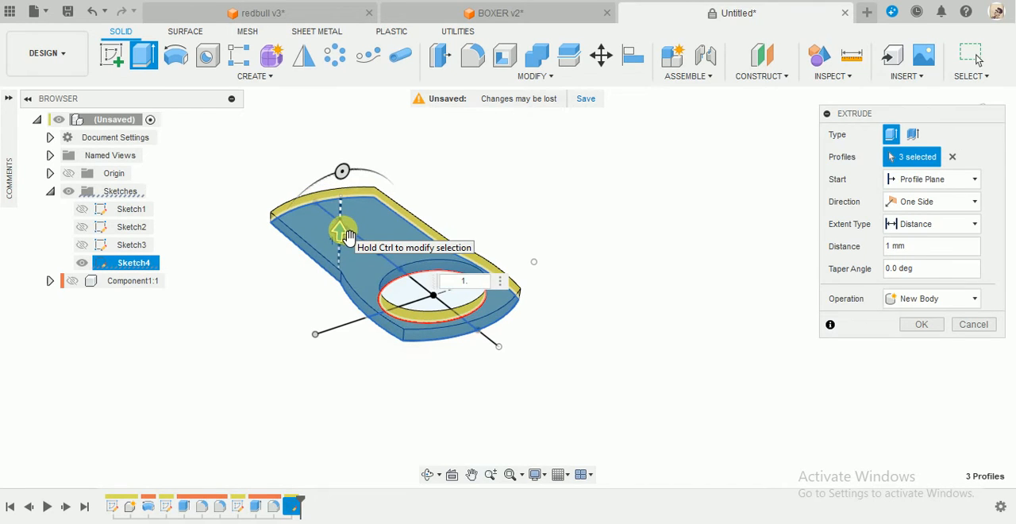
left_click(953, 298)
left_click(915, 379)
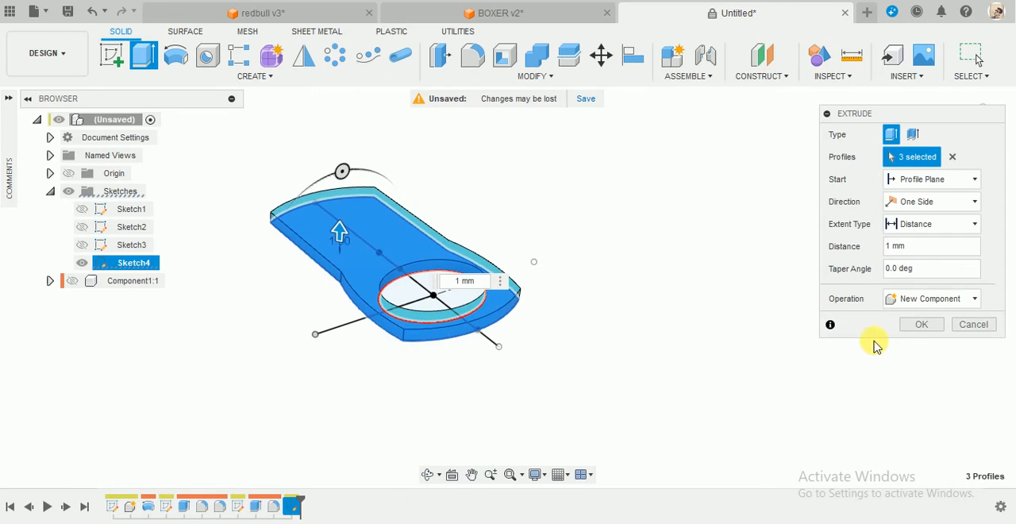
left_click(921, 325)
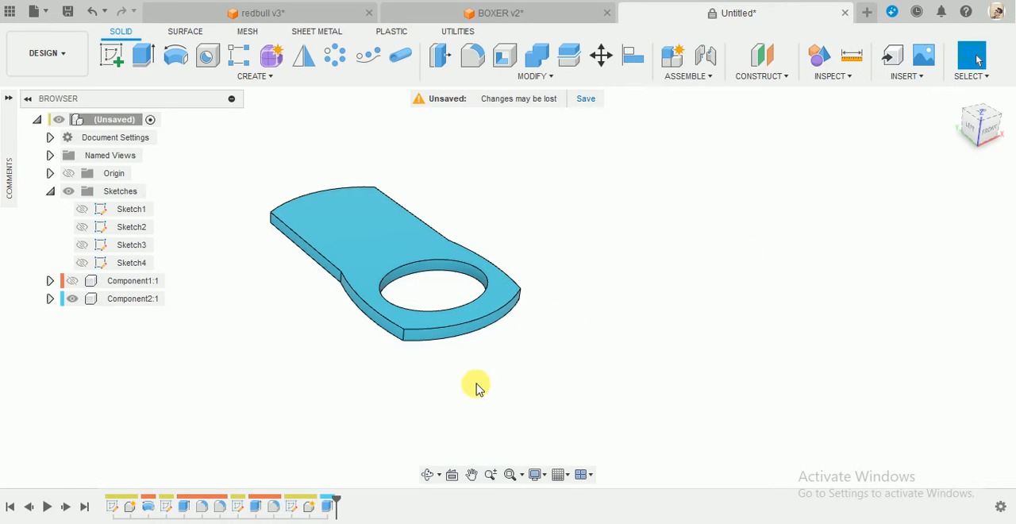
Round the six short edges across the tab's thickness, at its outer corners and side transitions, with a 1.5 mm constant-radius fillet.
scroll(472, 393, "up", 3)
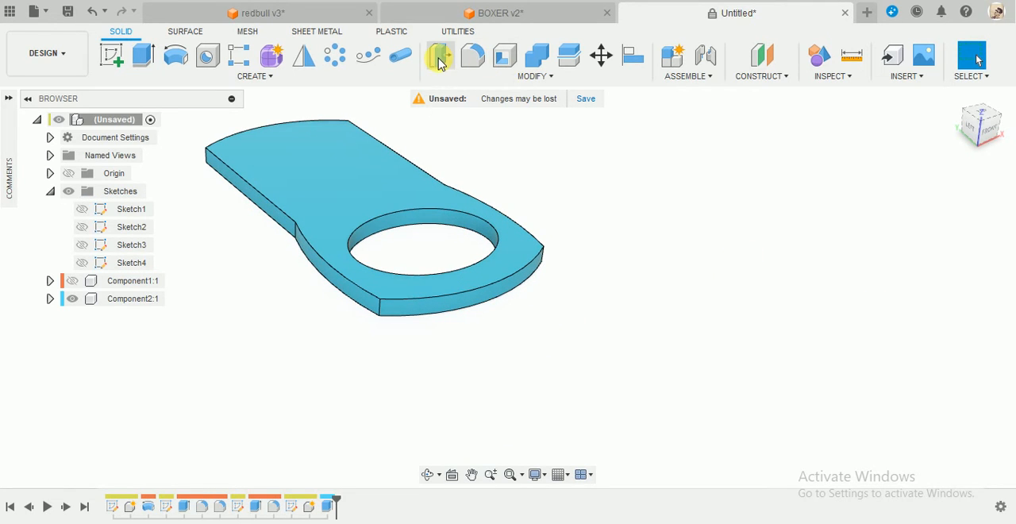
left_click(470, 53)
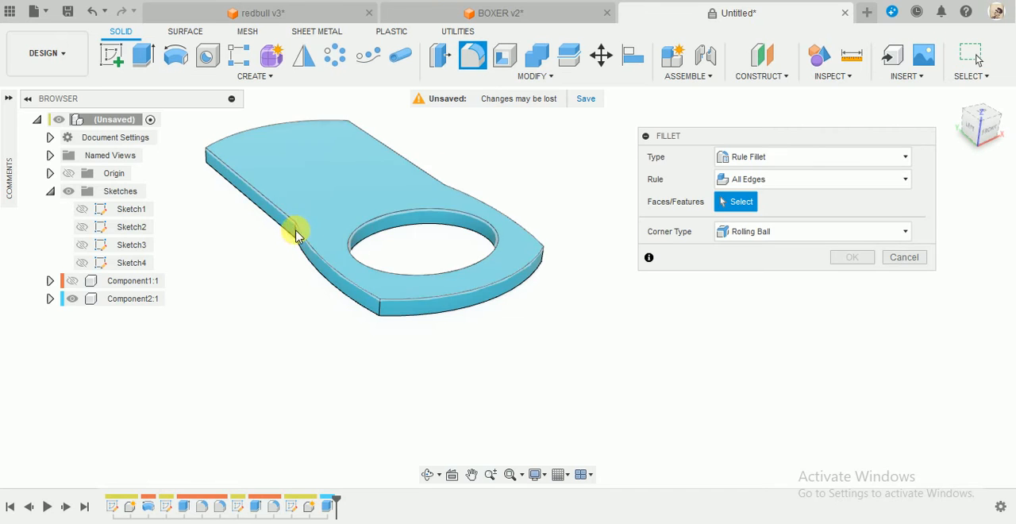
scroll(195, 178, "up", 2)
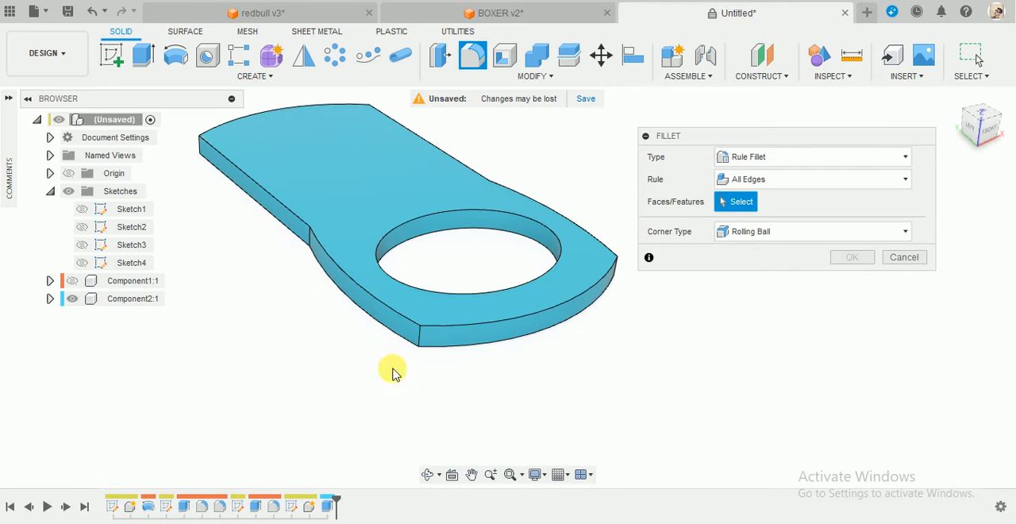
middle_click_drag(393, 369, 416, 395, "shift")
left_click(754, 157)
left_click(771, 182)
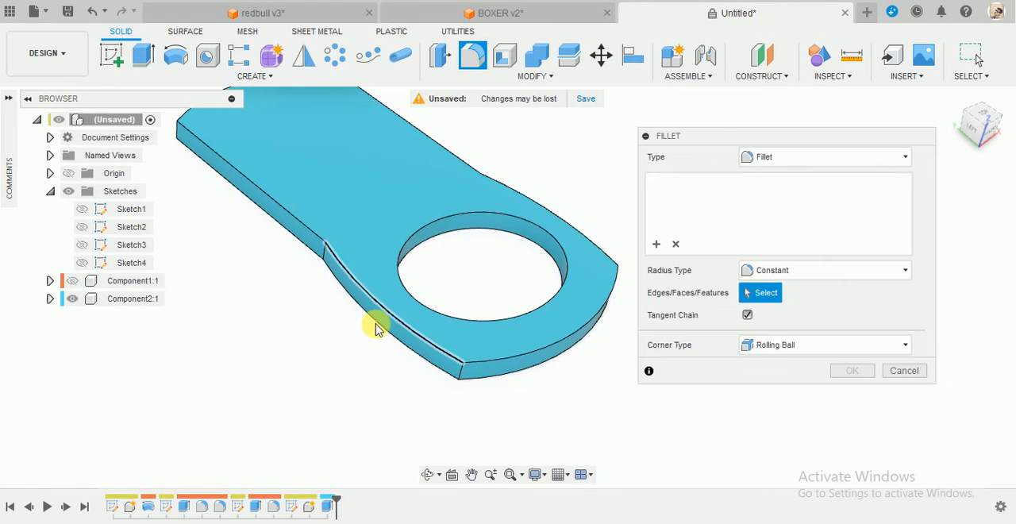
left_click(323, 251)
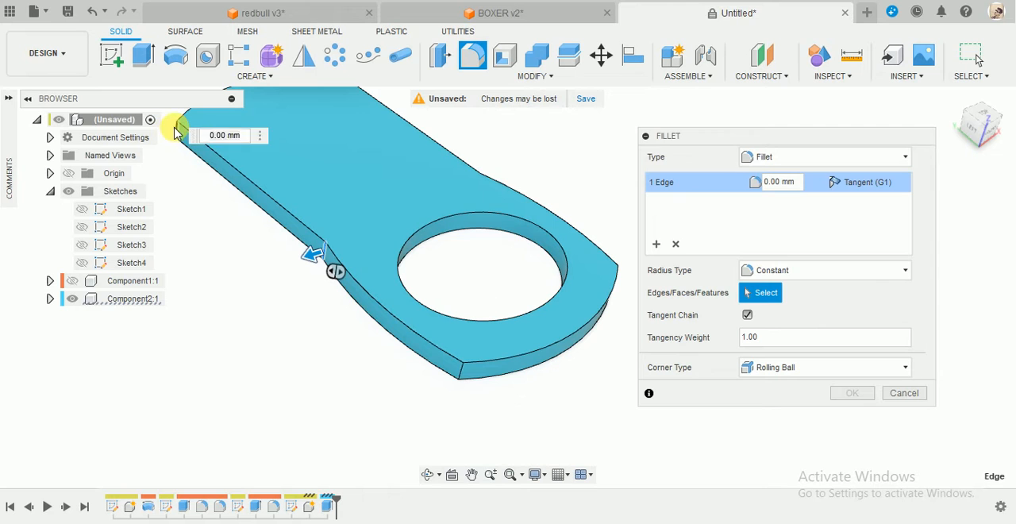
left_click(177, 131)
left_click(579, 315)
middle_click_drag(578, 315, 260, 395, "shift")
left_click(301, 403)
left_click(400, 217)
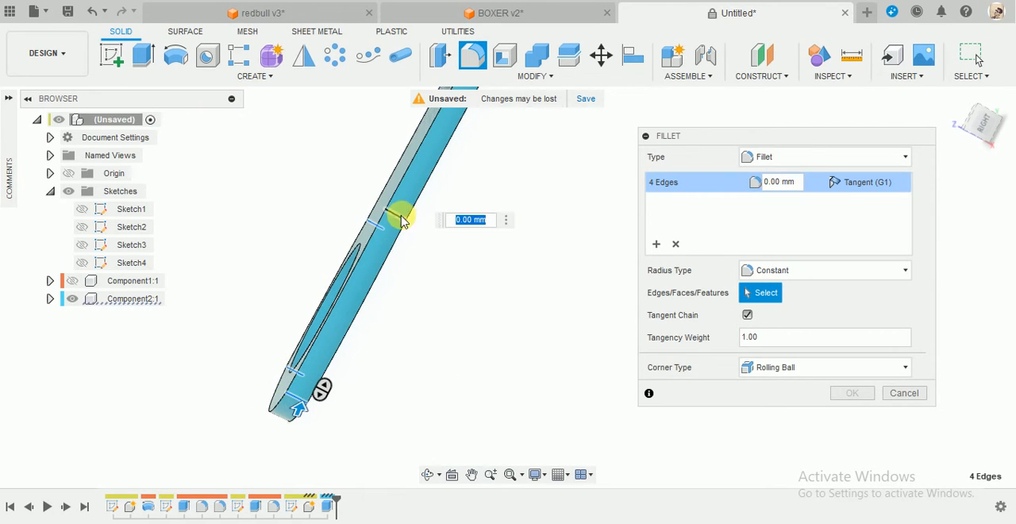
scroll(467, 311, "down", 3)
middle_click_drag(547, 174, 524, 149, "shift")
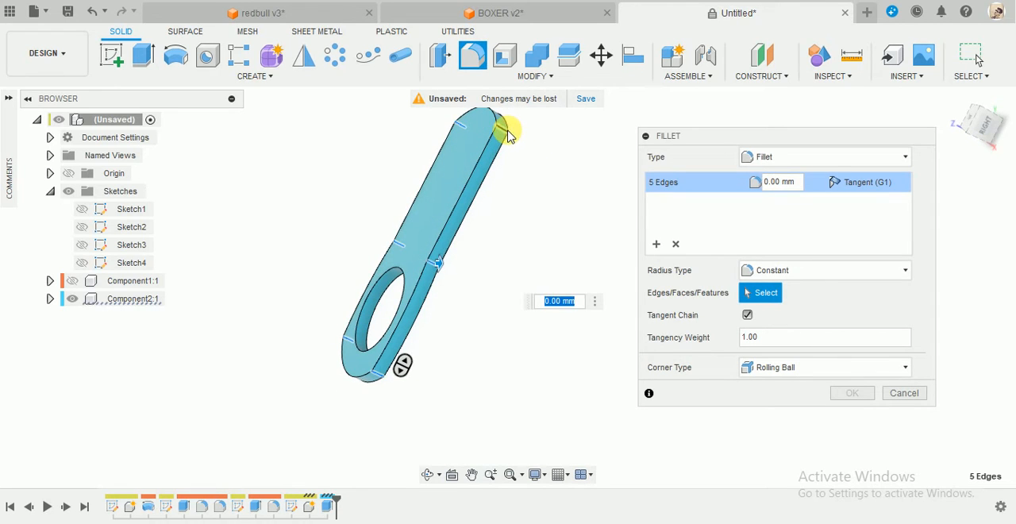
left_click(508, 133)
middle_click_drag(487, 195, 545, 161, "shift")
scroll(546, 159, "up", 3)
left_click_drag(542, 126, 542, 134)
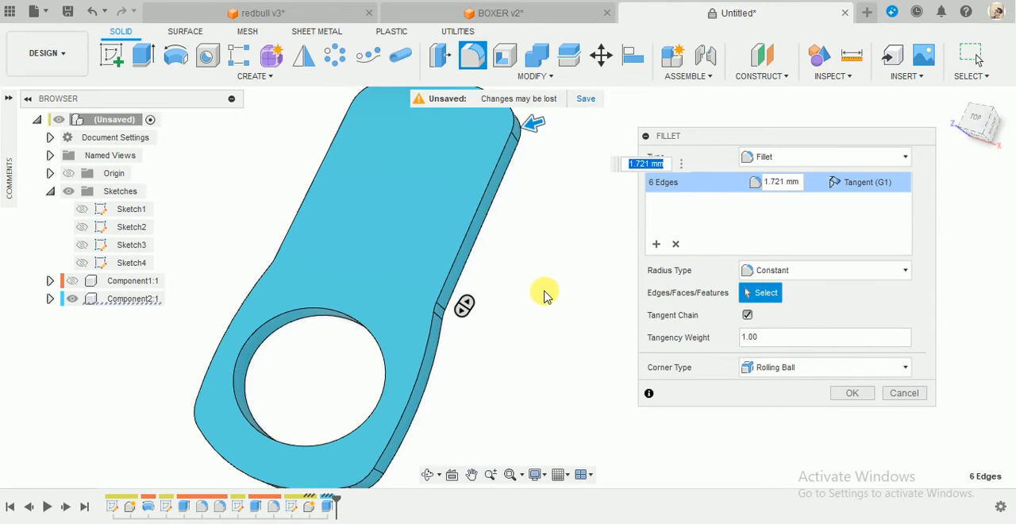
type("1.5")
key("Return")
scroll(545, 295, "down", 5)
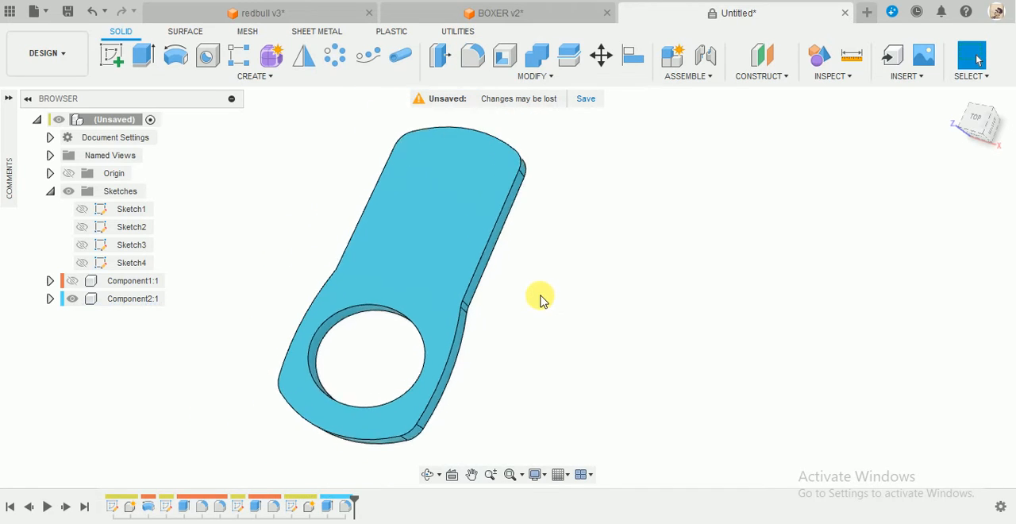
Apply a constant-radius fillet to the upper and lower edge loops around the pull tab's outer side.
left_click(442, 57)
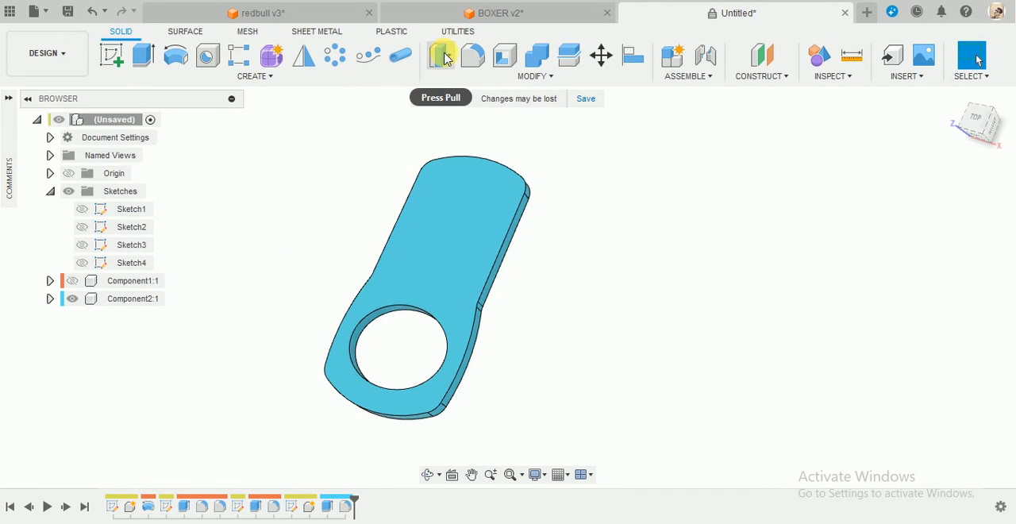
left_click(472, 55)
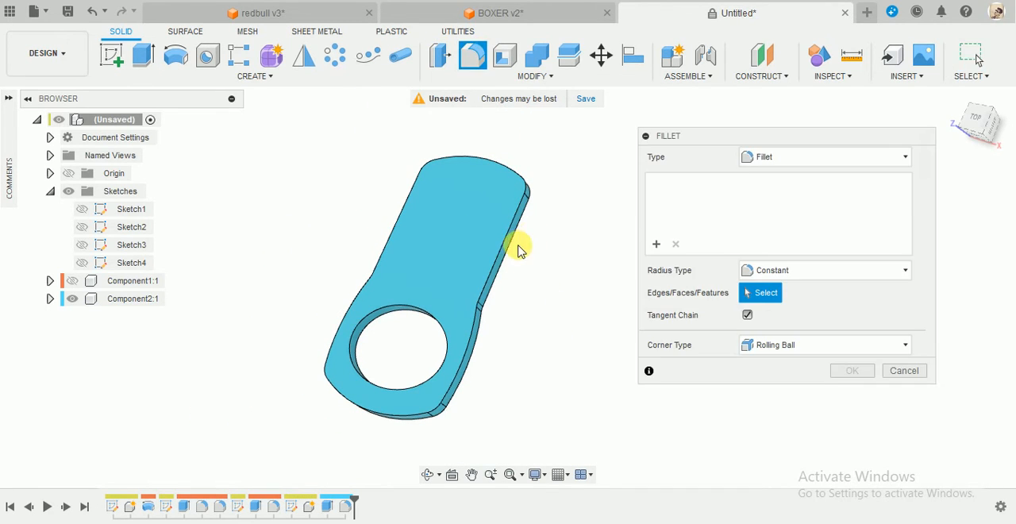
left_click(496, 295)
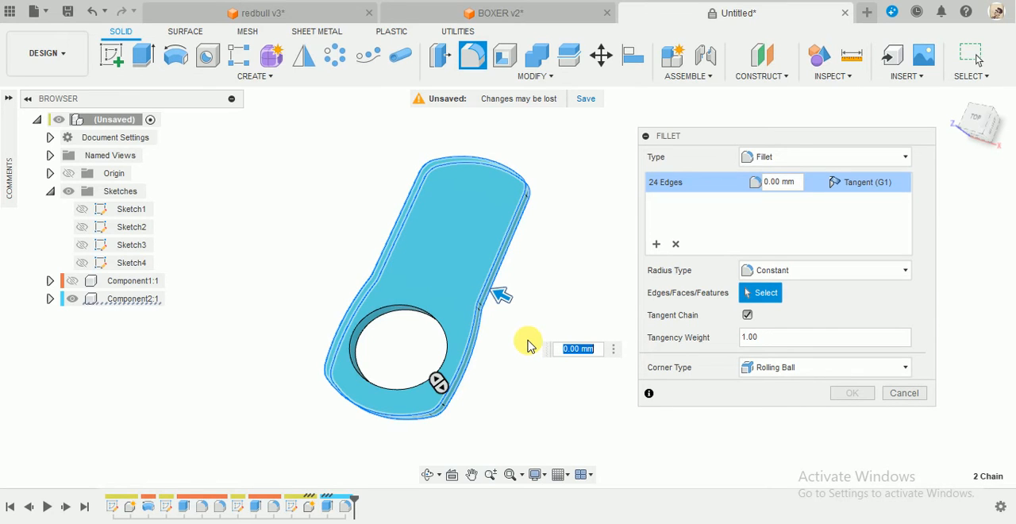
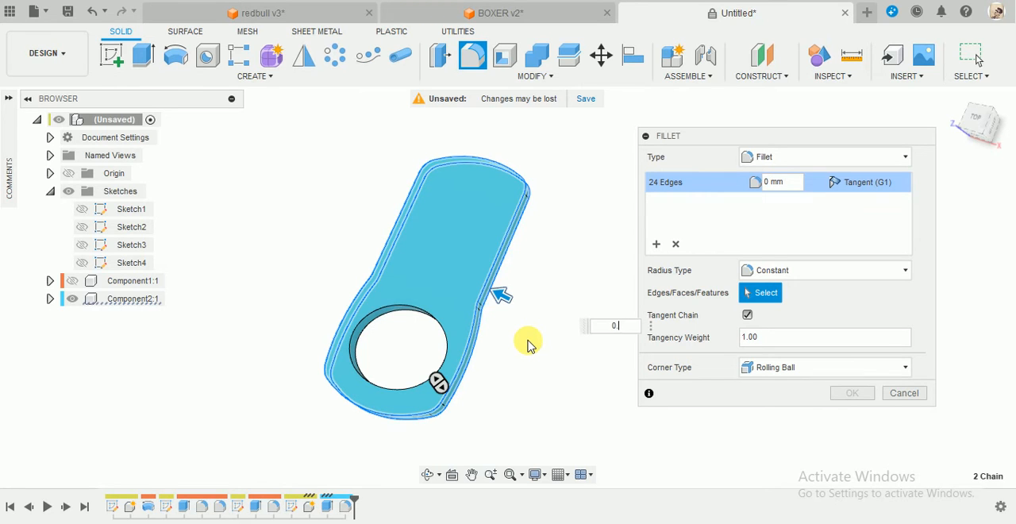
Set the radius of the pull tab's outer edge fillet to 0.55 mm and complete the fillet.
middle_click_drag(523, 342, 720, 367, "shift")
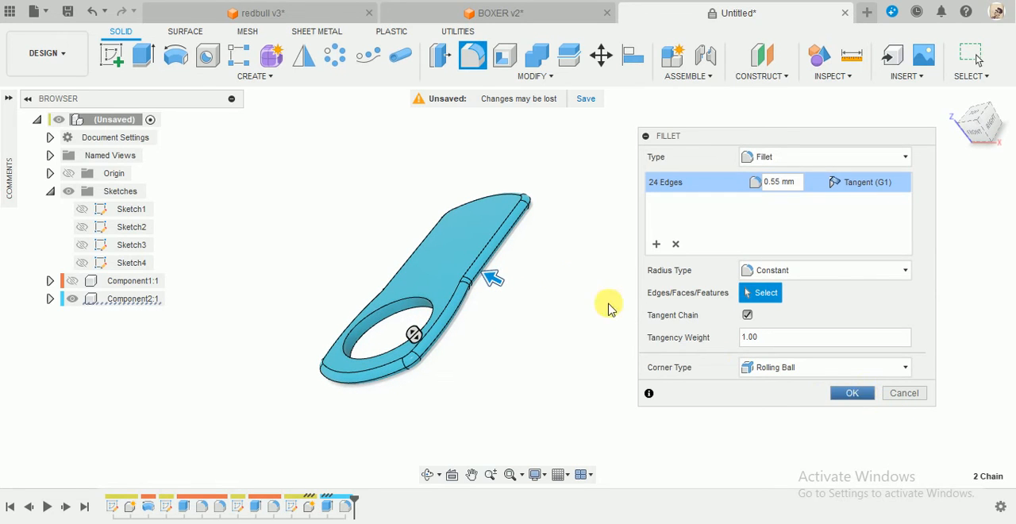
key("Return")
middle_click_drag(557, 268, 580, 292, "shift")
scroll(417, 389, "up", 2)
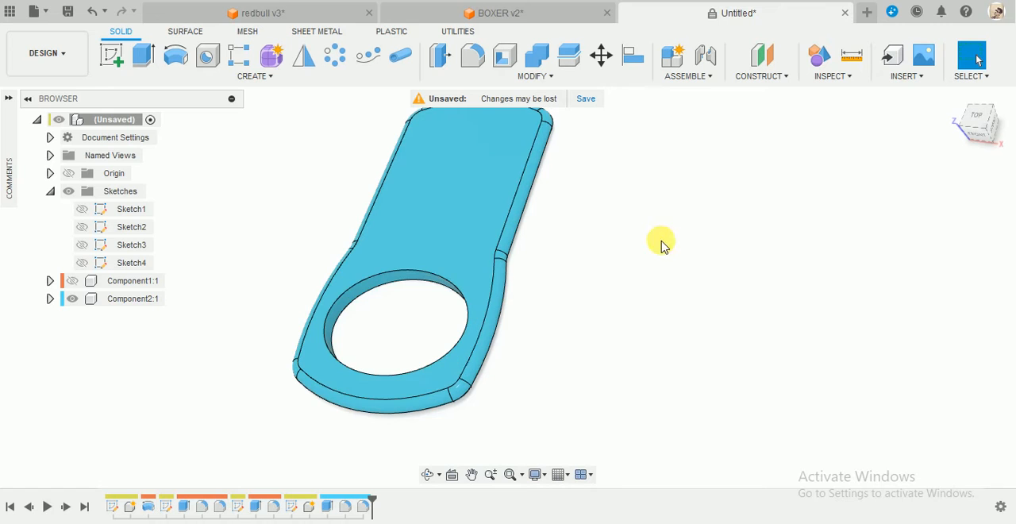
Edit the pull tab's 0.55 mm edge fillet to include the inner face of the elliptical hole.
right_click(356, 507)
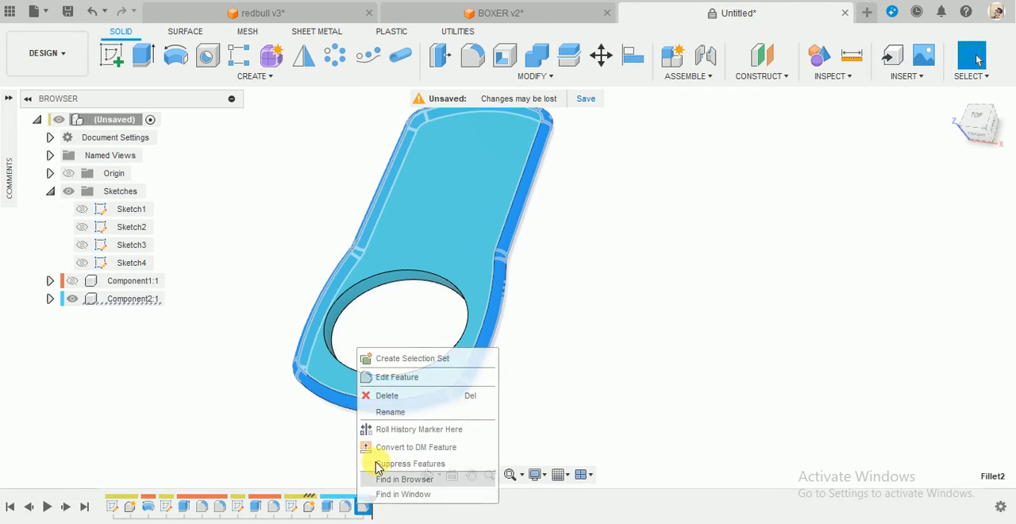
left_click(399, 376)
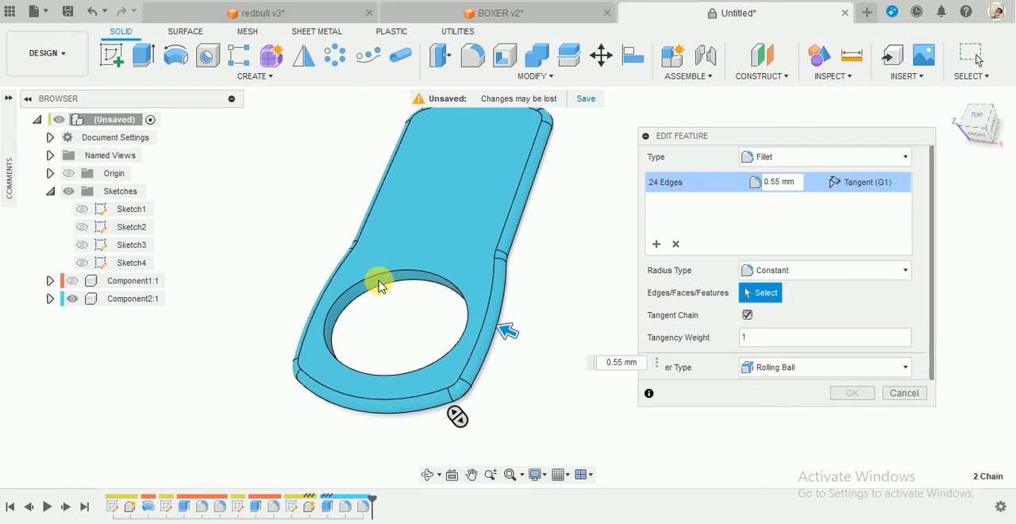
scroll(379, 281, "up", 3)
left_click(340, 304)
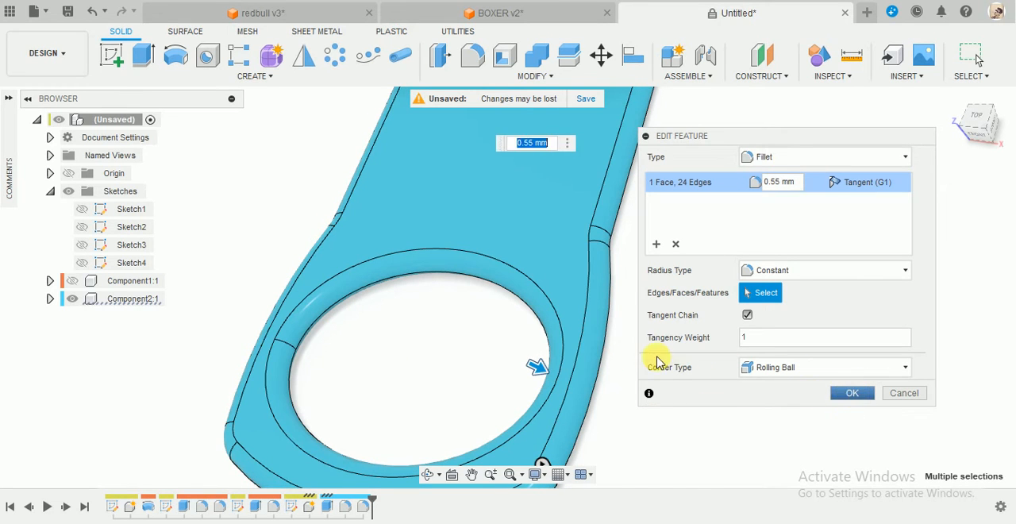
key("Return")
scroll(657, 358, "down", 5)
middle_click_drag(658, 358, 675, 385, "shift")
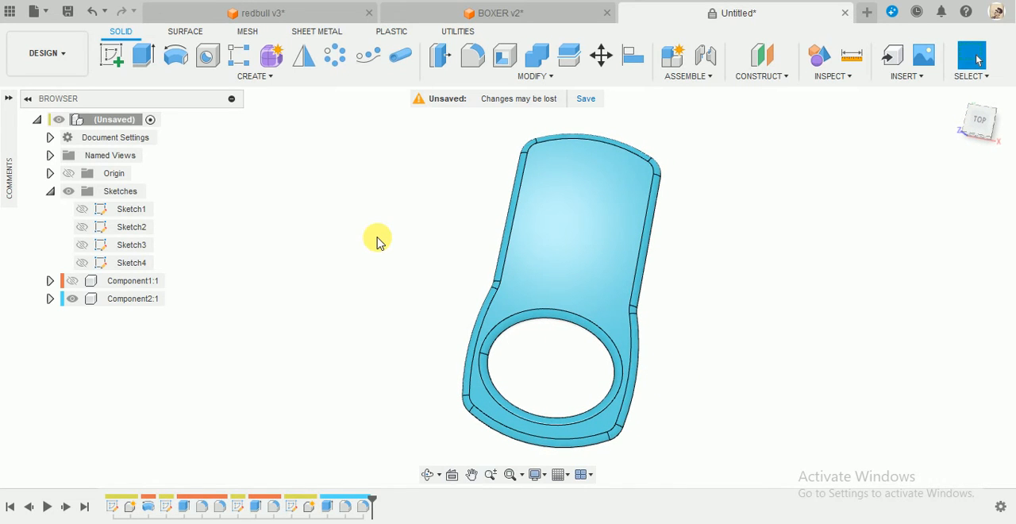
Show the can body component and view the pull tab in place on the can's lid.
left_click(75, 281)
mouse_move(902, 298)
middle_mouse_down("shift")
mouse_move(893, 275)
mouse_move(896, 285)
middle_mouse_up("shift")
scroll(893, 282, "up", 2)
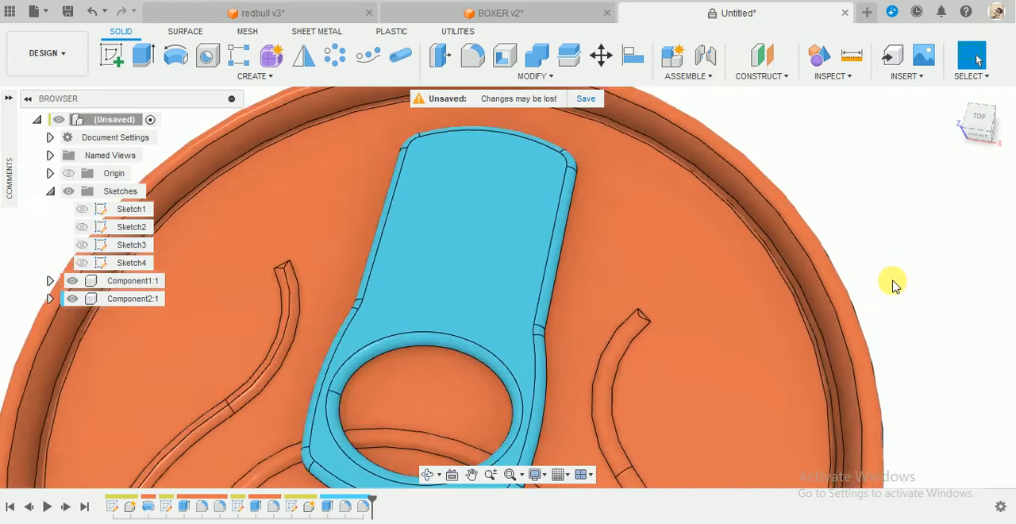
scroll(892, 284, "down", 3)
middle_click_drag(715, 277, 844, 302, "shift")
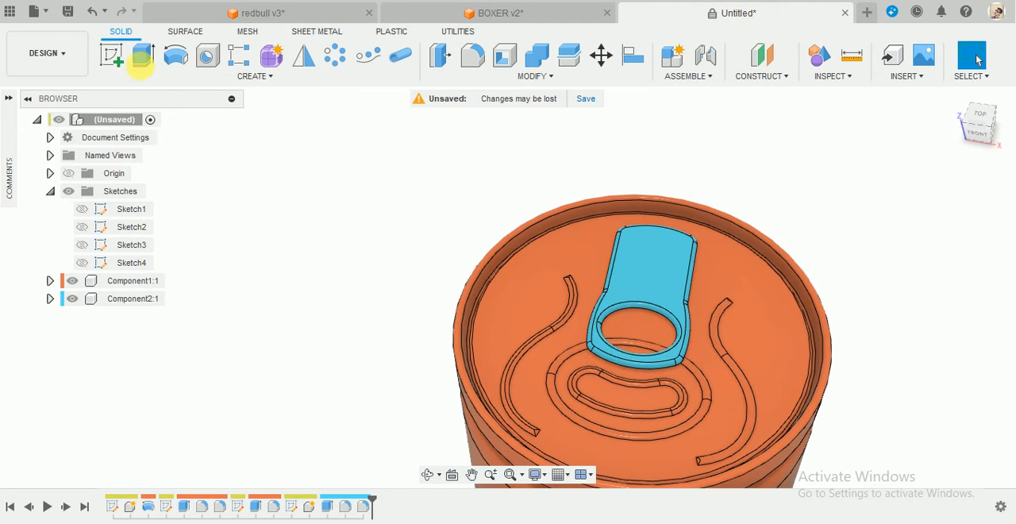
Create a sketch on the pull tab's upper face and draw a 19 mm vertical line from the origin past the tab's far end.
left_click(114, 57)
left_click(648, 273)
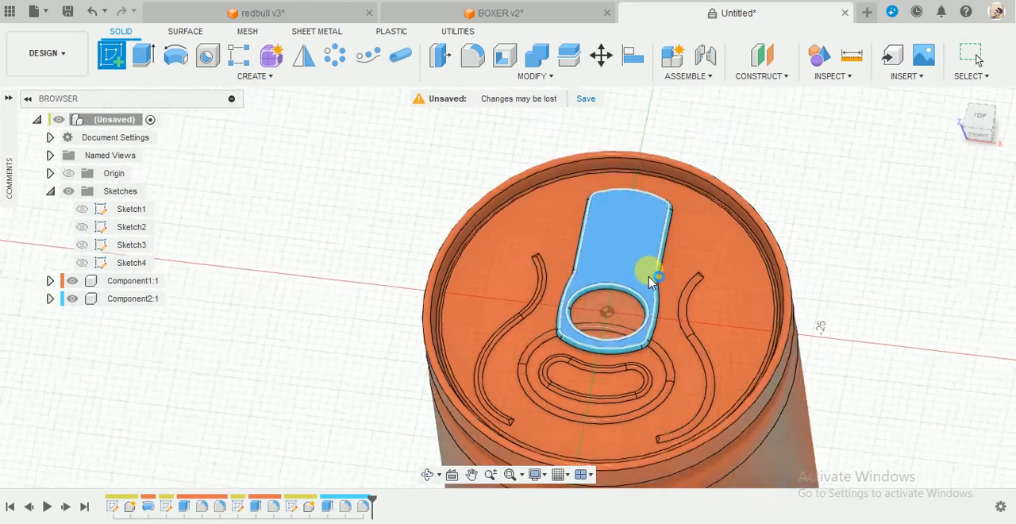
scroll(517, 178, "up", 3)
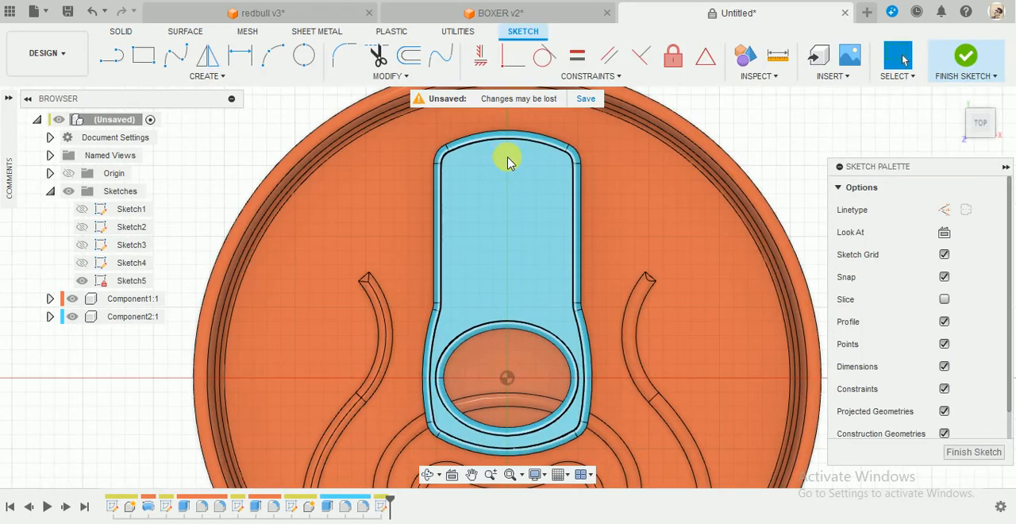
key("l")
left_click(506, 378)
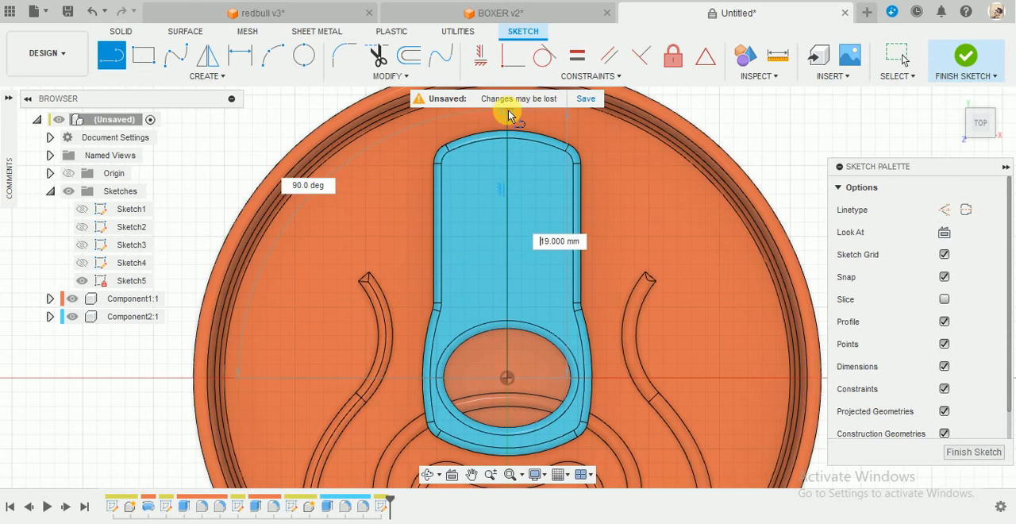
left_click(508, 115)
key("Escape")
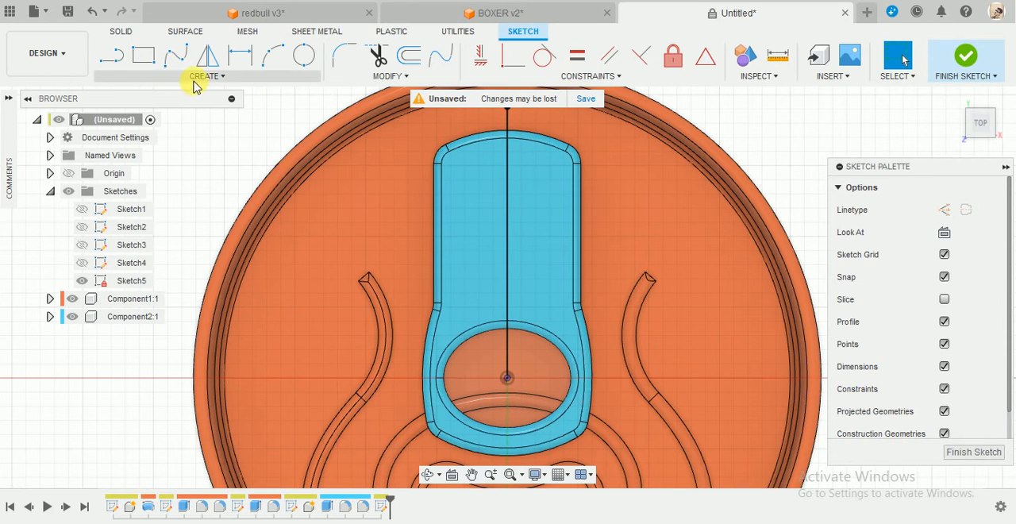
Draw a center rectangle centred on the vertical line in the tab's solid area beyond the elliptical hole.
left_click(166, 74)
mouse_move(172, 111)
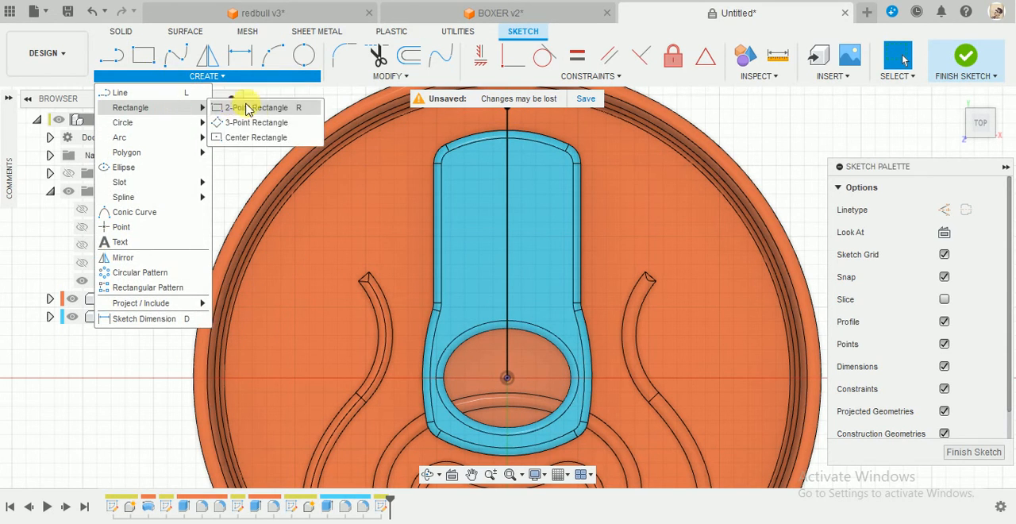
left_click(249, 140)
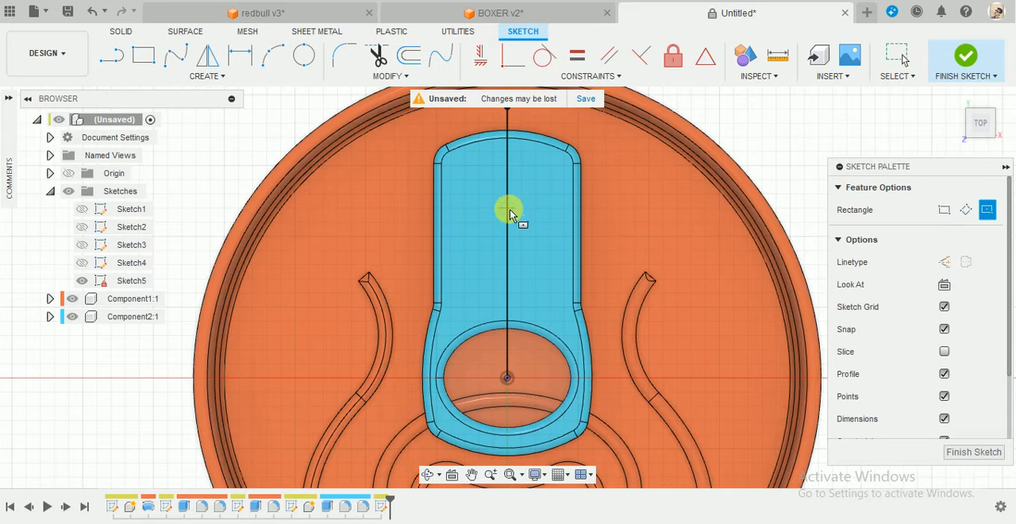
left_click(506, 208)
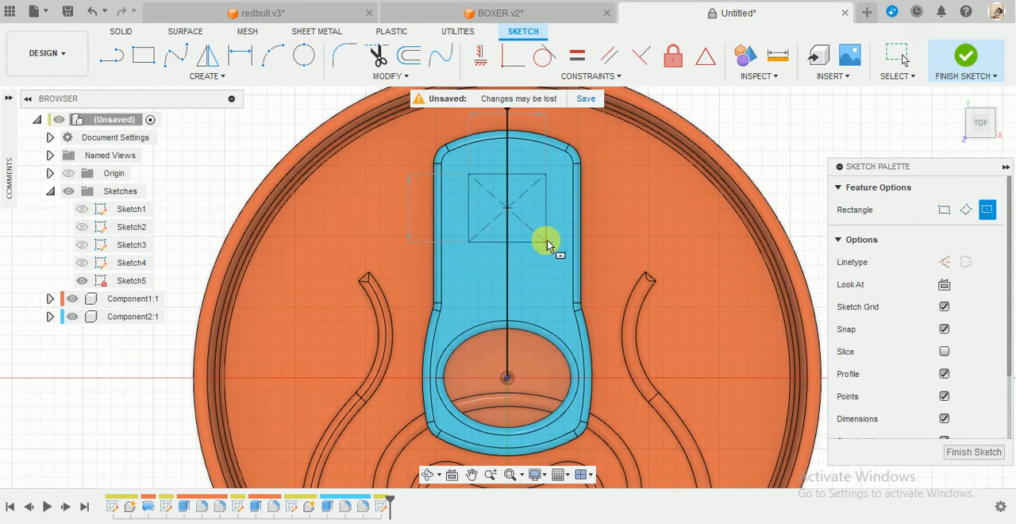
left_click(547, 244)
key("d")
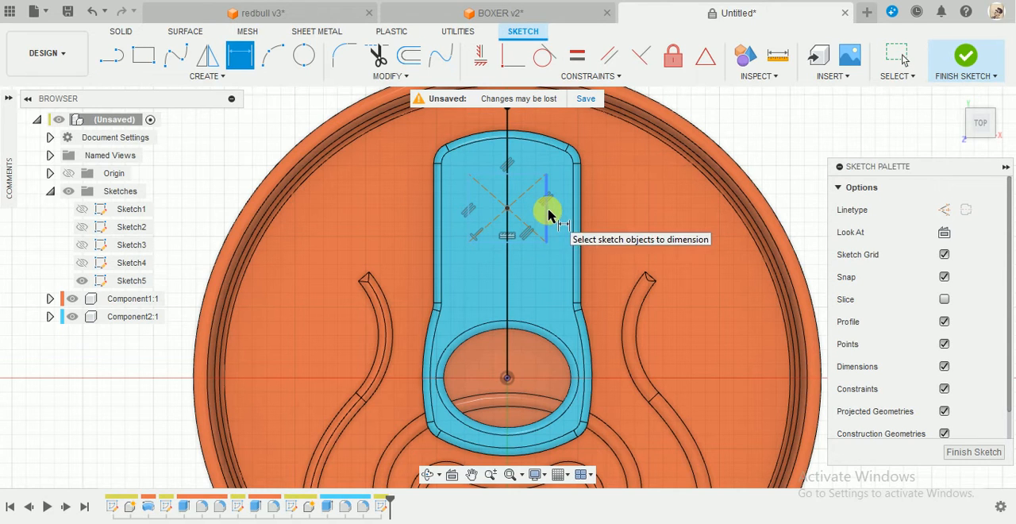
left_click(547, 213)
key("Escape")
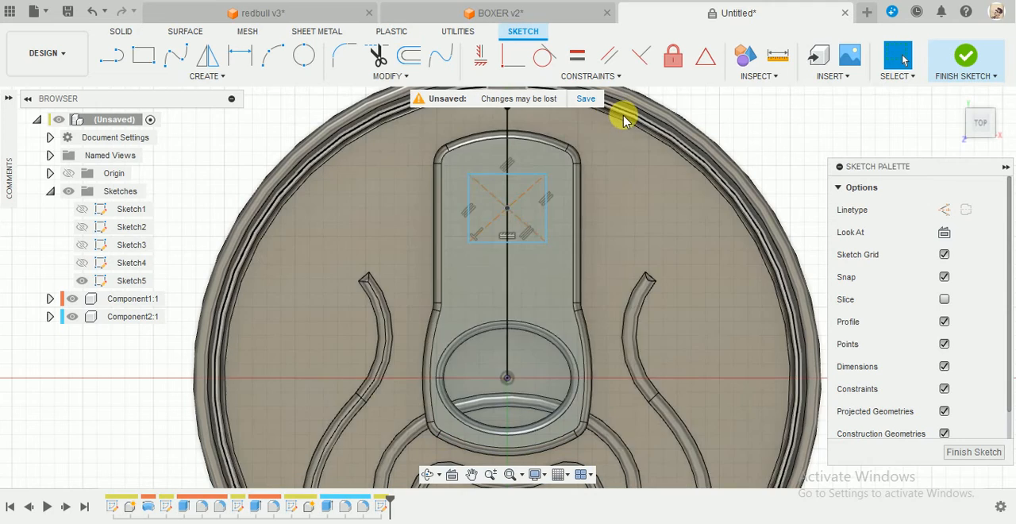
Dimension the rectangle's height and width to 5 mm each and finish the sketch.
scroll(621, 114, "up", 3)
scroll(609, 182, "down", 2)
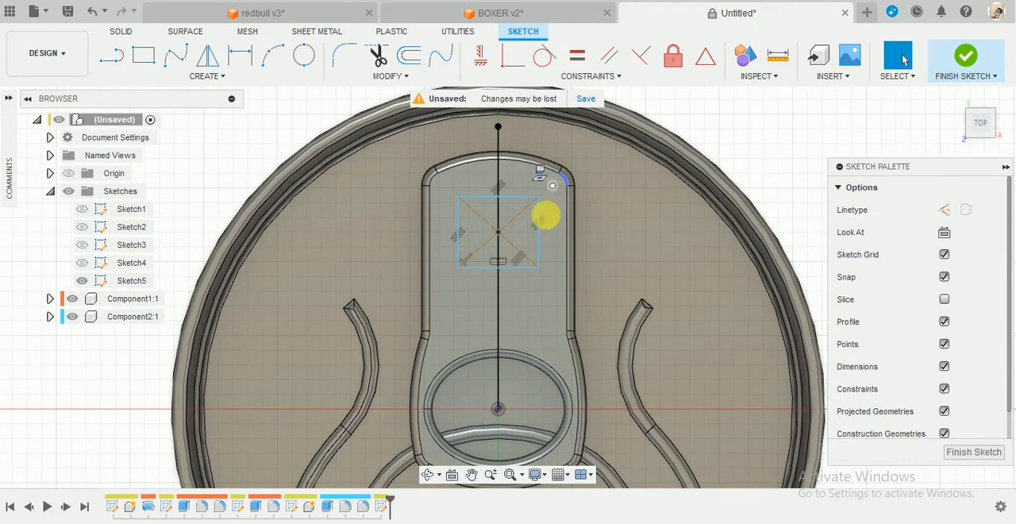
key("d")
left_click(539, 243)
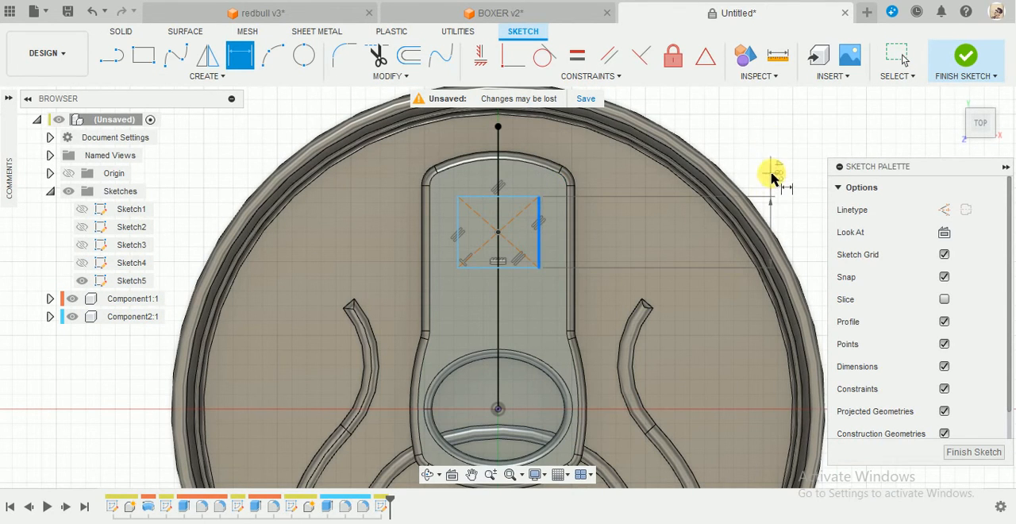
left_click(771, 143)
type("5")
key("Return")
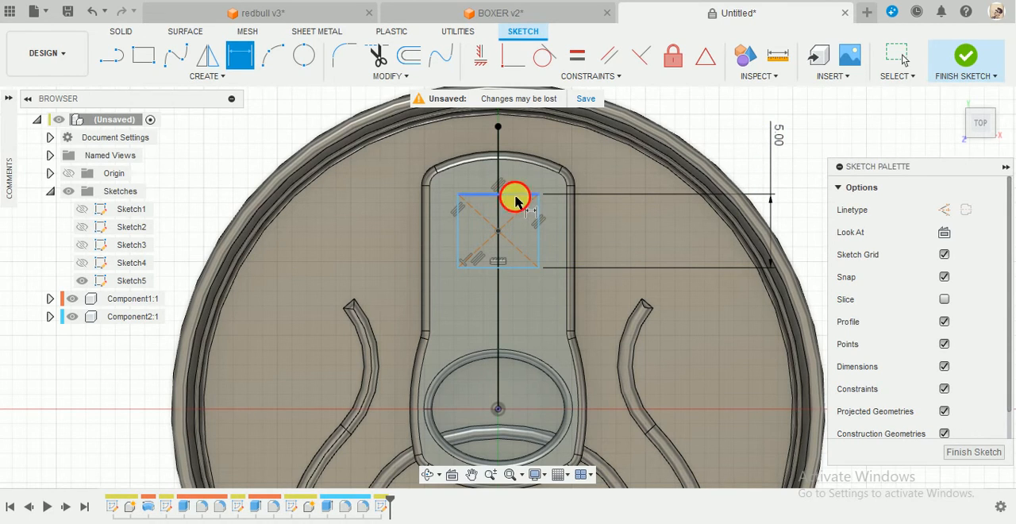
left_click(516, 200)
left_click(725, 115)
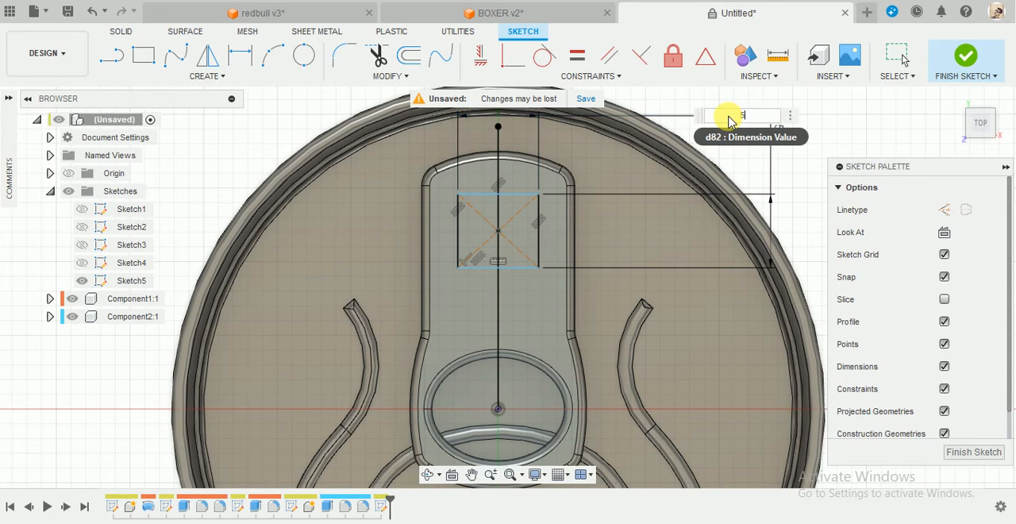
type("5")
key("Return")
key("Escape")
scroll(517, 177, "up", 3)
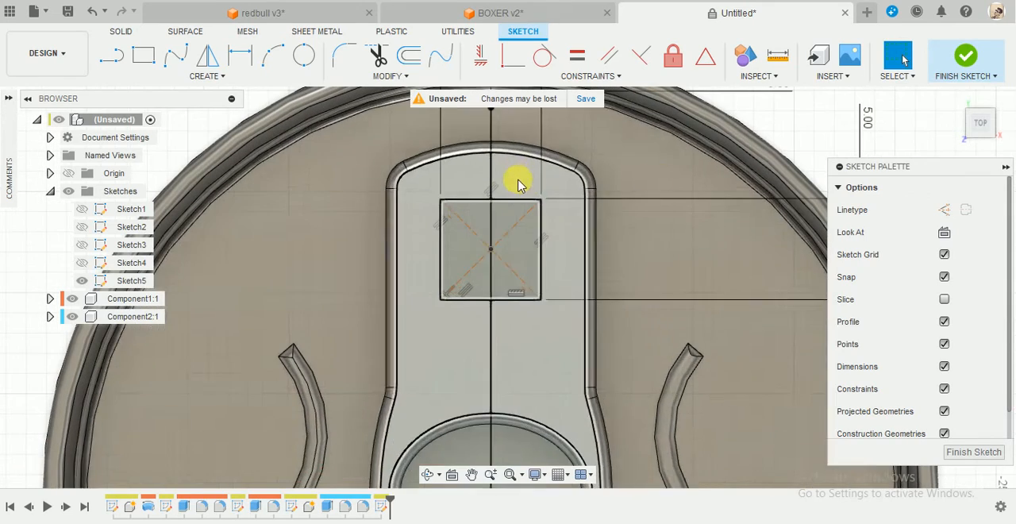
left_click(965, 60)
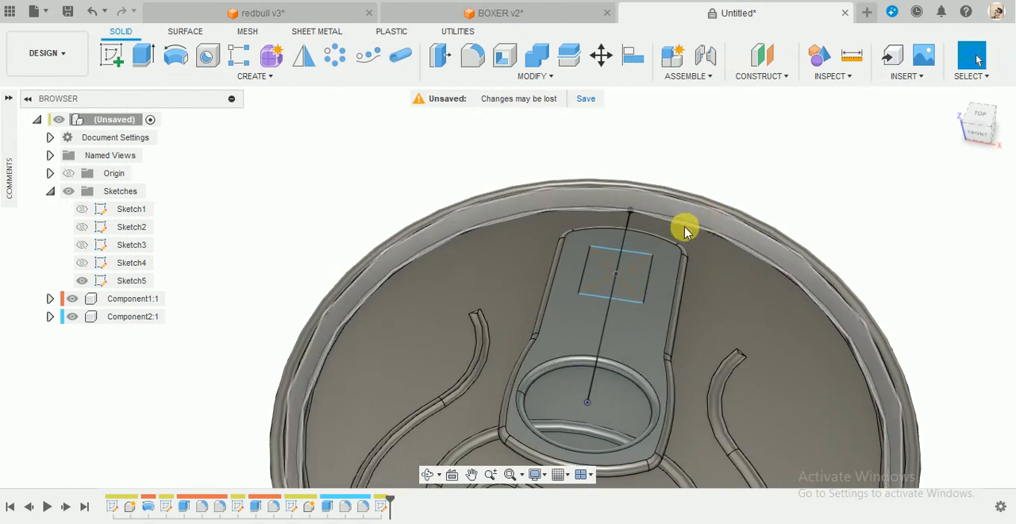
Hide the can body component and cut both halves of the square profile through the pull tab with Extrude.
left_click(72, 298)
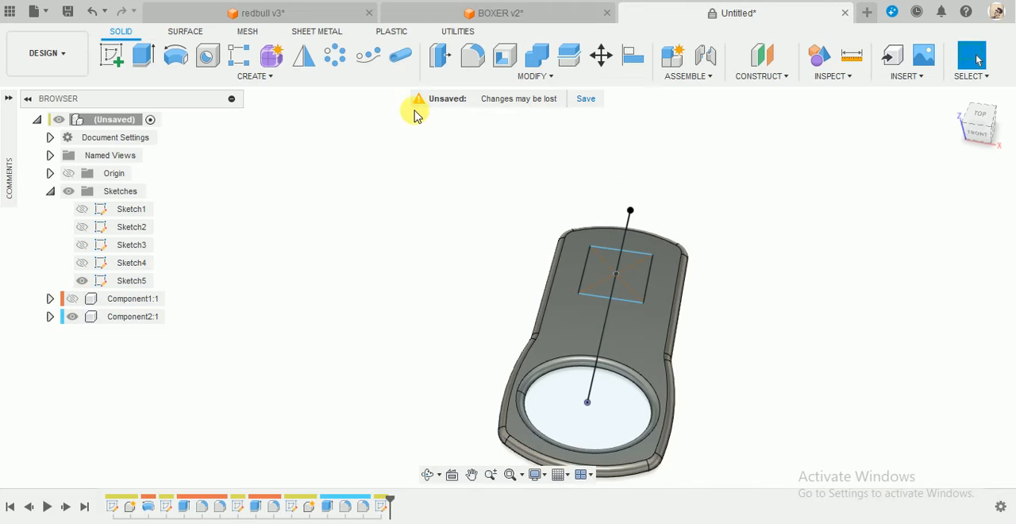
left_click(144, 57)
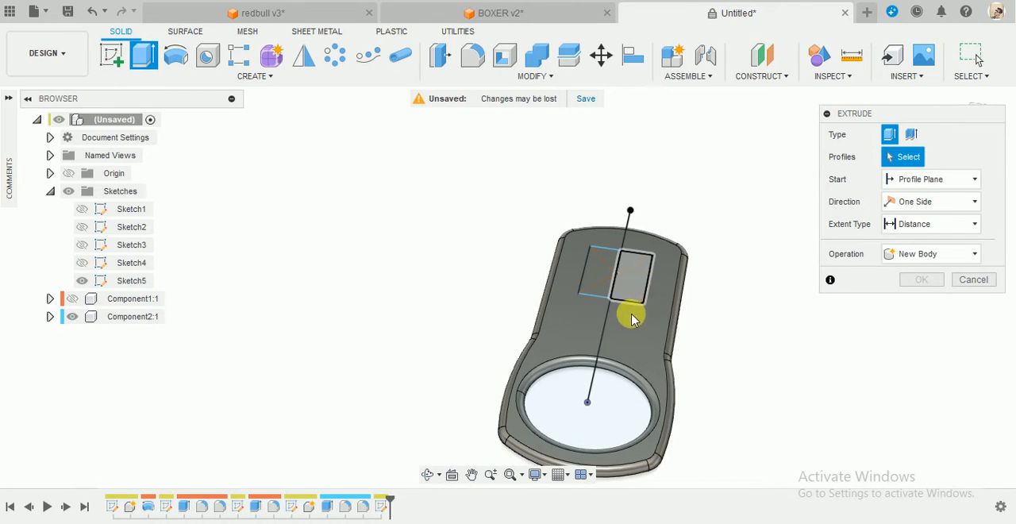
left_click(594, 277)
left_click(617, 284)
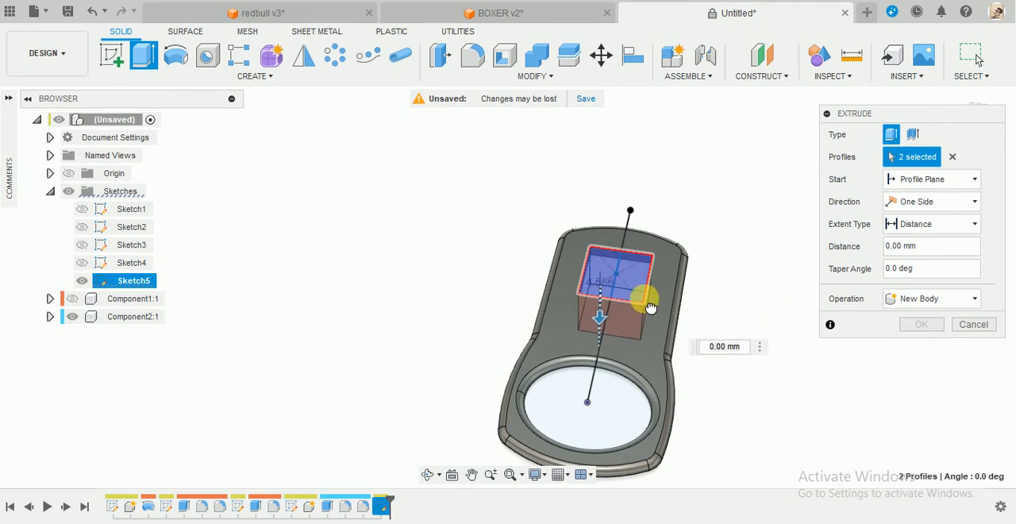
left_click_drag(651, 308, 652, 310)
left_click(920, 348)
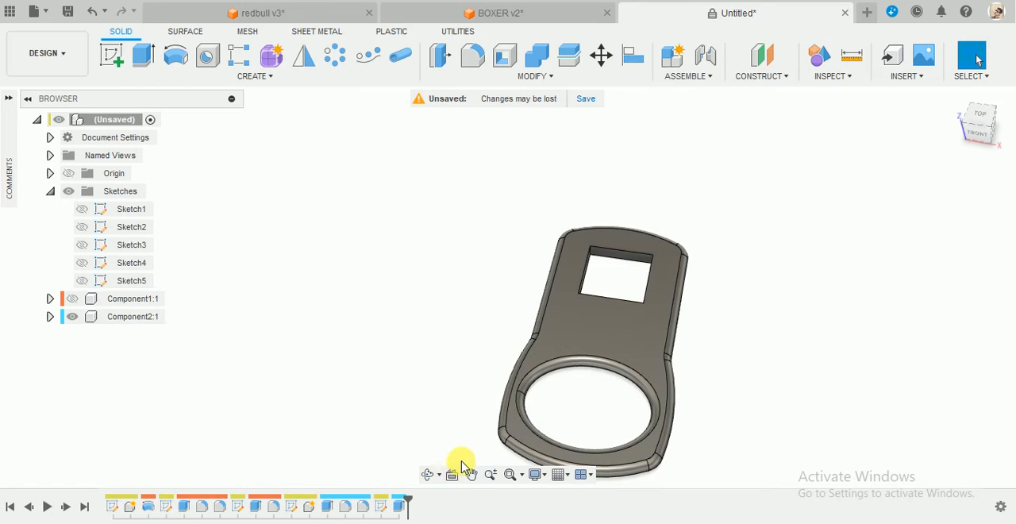
Create a sketch on the vertical YZ origin plane and turn on Slice to section the pull tab.
mouse_move(492, 440)
middle_mouse_down("shift")
mouse_move(529, 412)
mouse_move(608, 290)
mouse_move(374, 262)
mouse_move(749, 284)
mouse_move(603, 231)
middle_mouse_up("shift")
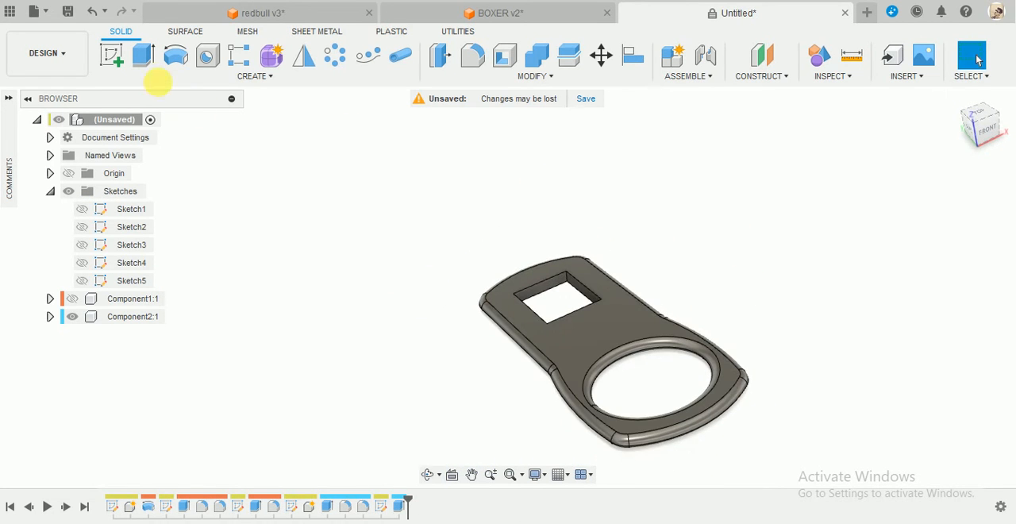
left_click(111, 55)
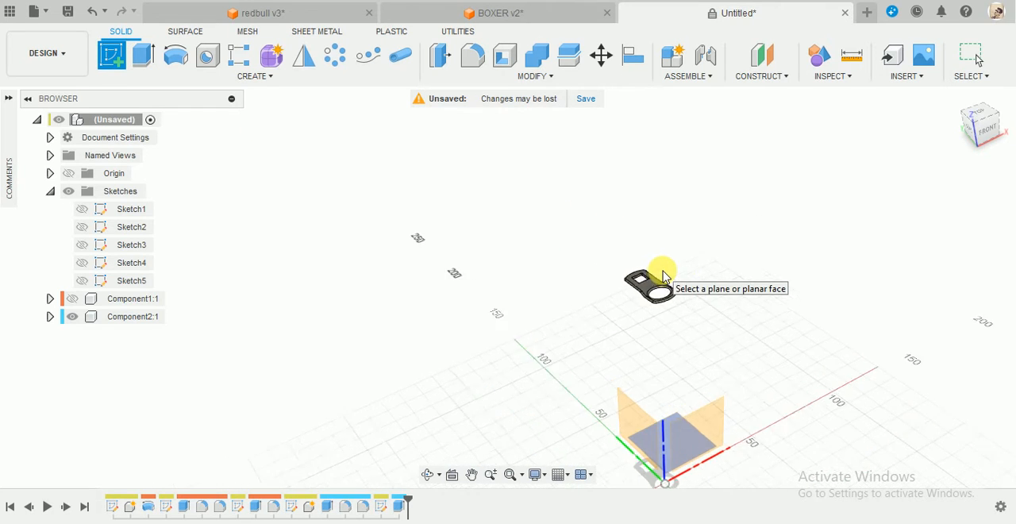
middle_click_drag(663, 286, 693, 291, "shift")
left_click(640, 407)
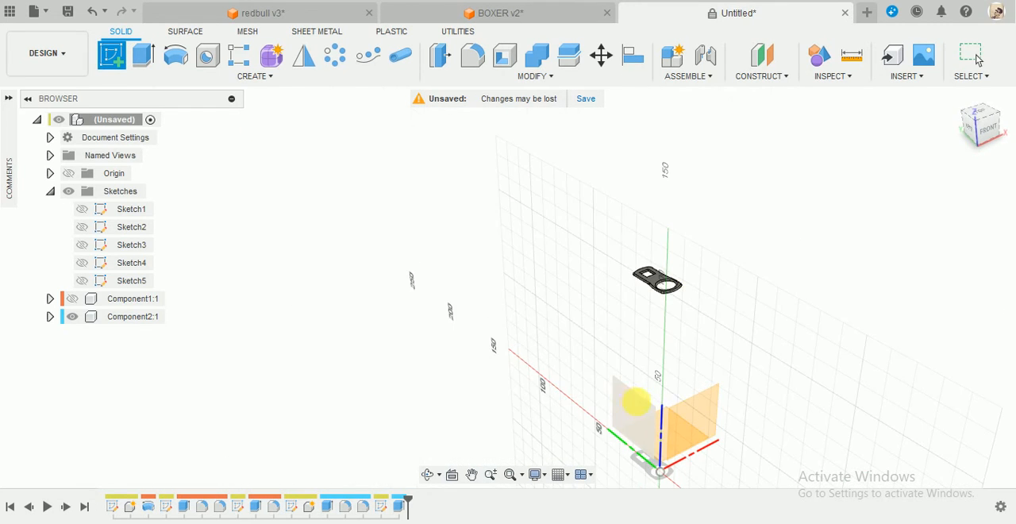
scroll(672, 374, "down", 5)
scroll(608, 248, "up", 5)
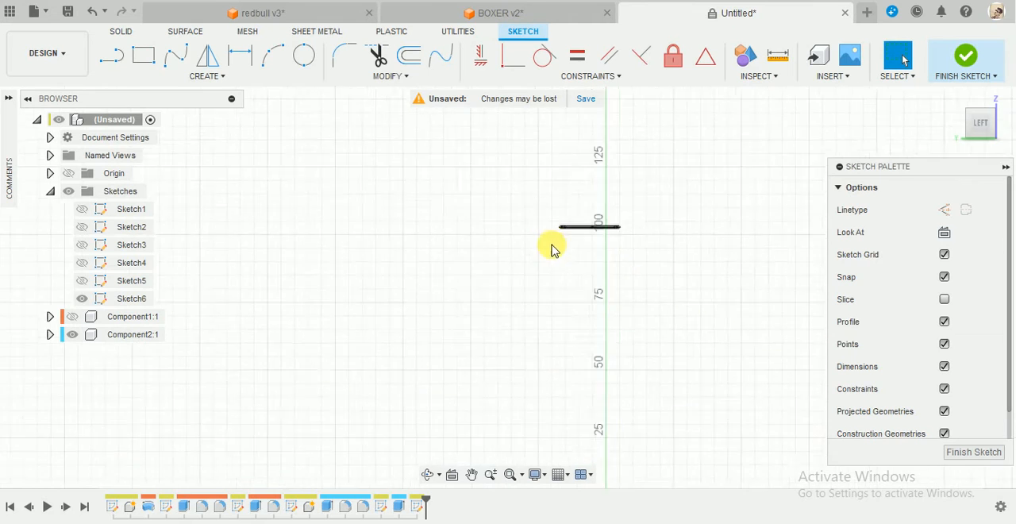
scroll(579, 234, "up", 6)
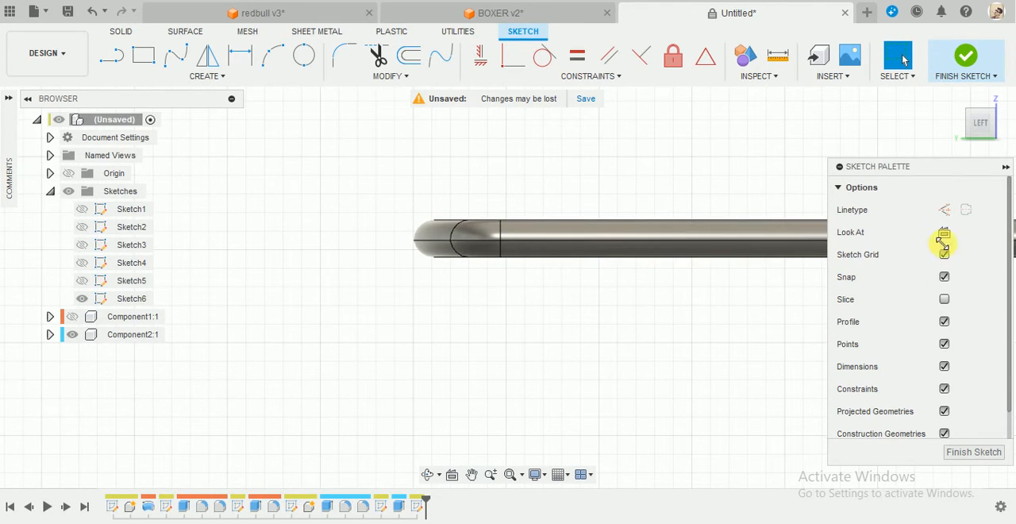
left_click(946, 303)
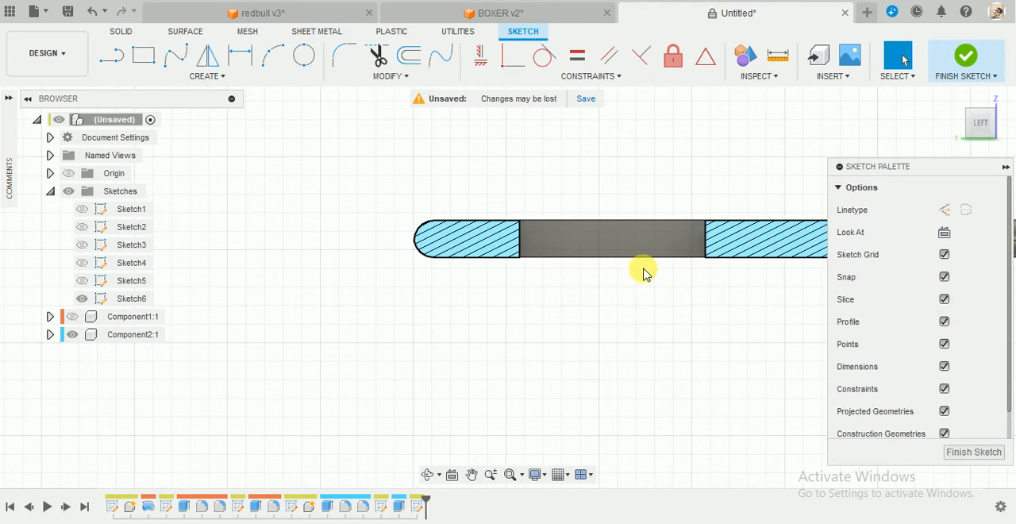
Draw a two-point rectangle about 5 mm wide and 0.9 mm high just below the sectioned square opening.
scroll(642, 274, "down", 3)
scroll(680, 201, "up", 4)
scroll(698, 374, "down", 3)
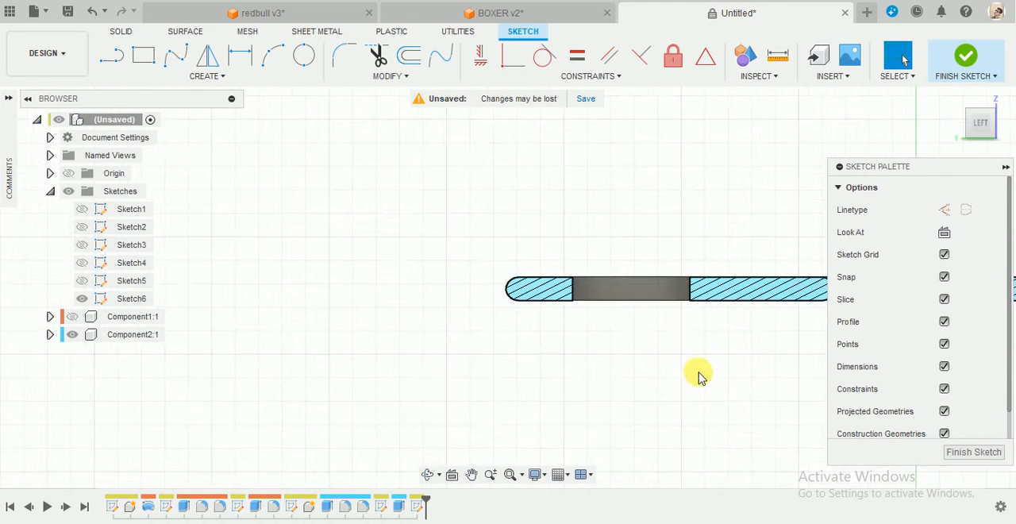
scroll(725, 270, "up", 5)
left_click(135, 53)
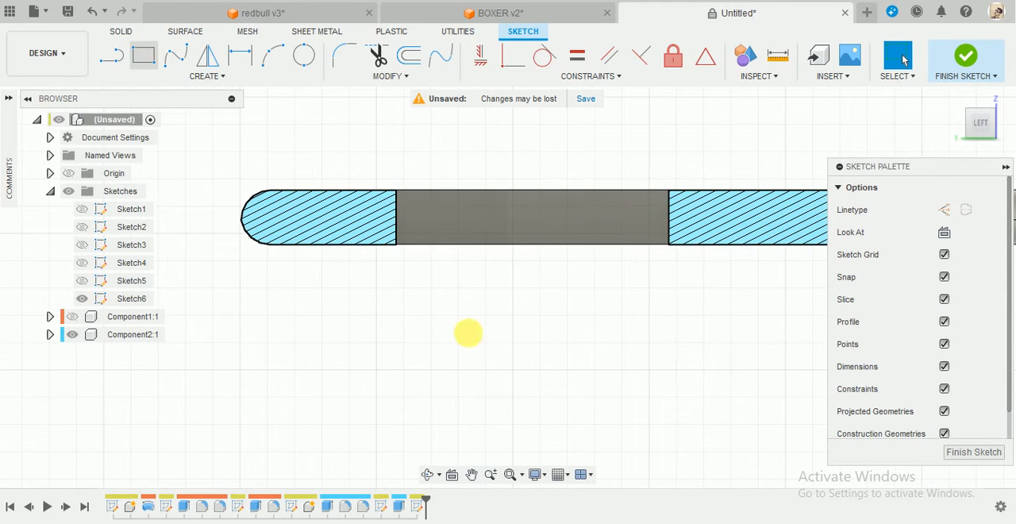
left_click(398, 274)
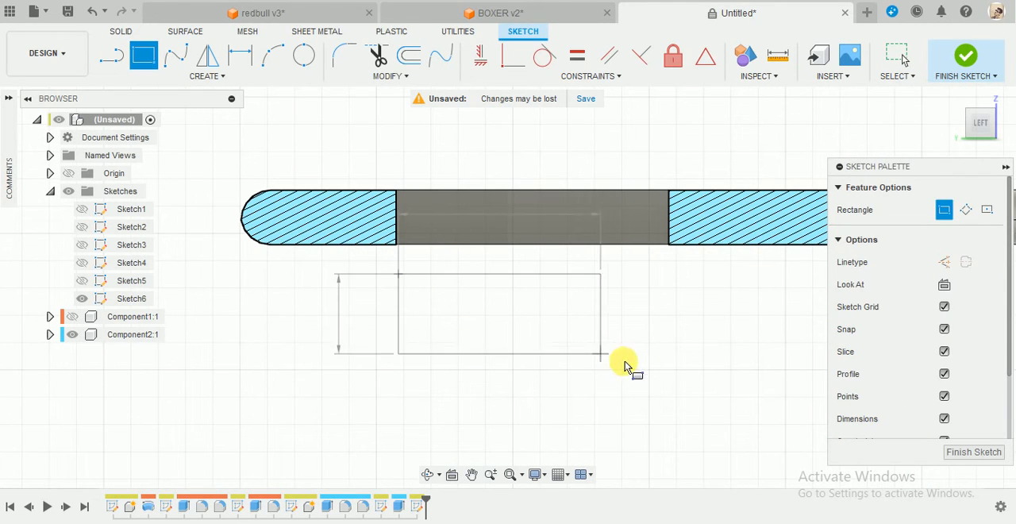
left_click(669, 322)
key("Escape")
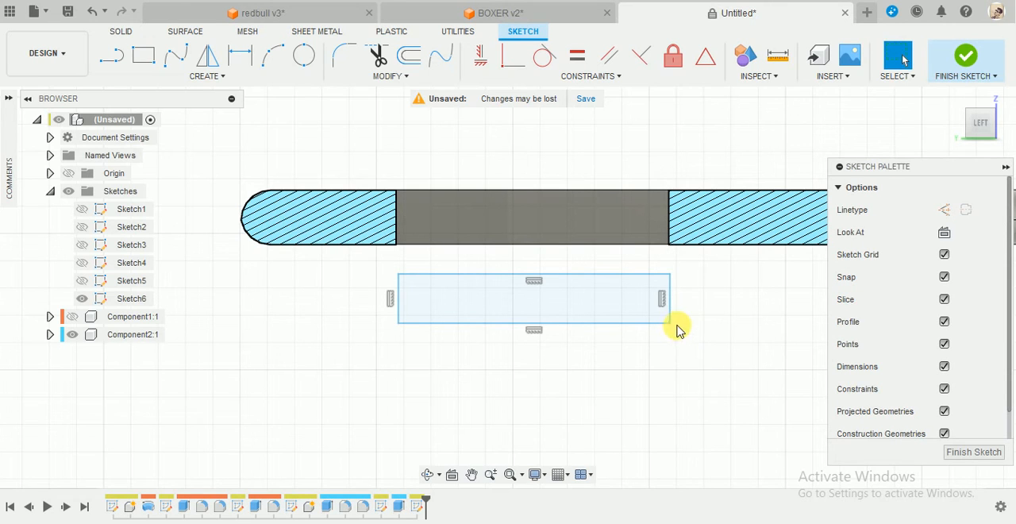
Dimension the rectangle's height to 1.1 mm and its vertical gap from the tab's underside to 0.1 mm.
key("d")
left_click(708, 297)
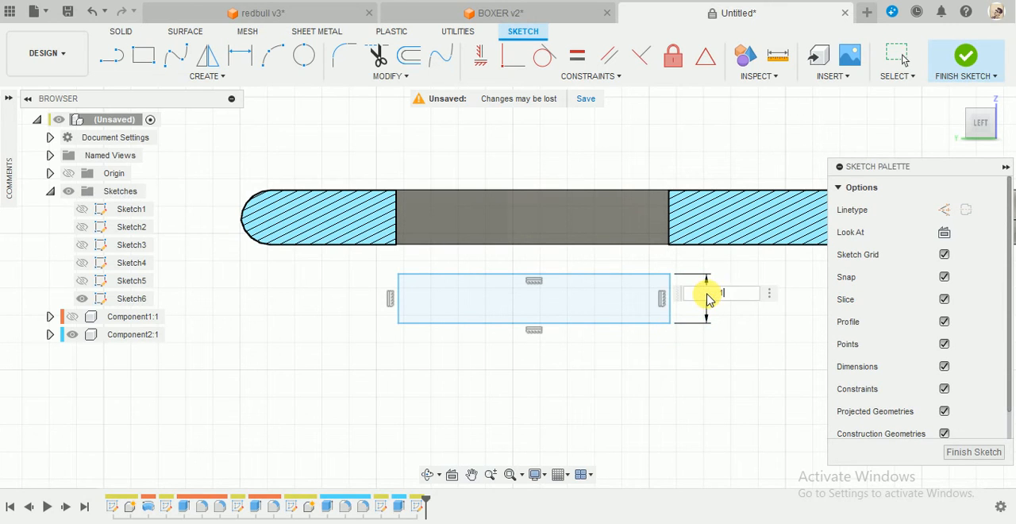
key("Return")
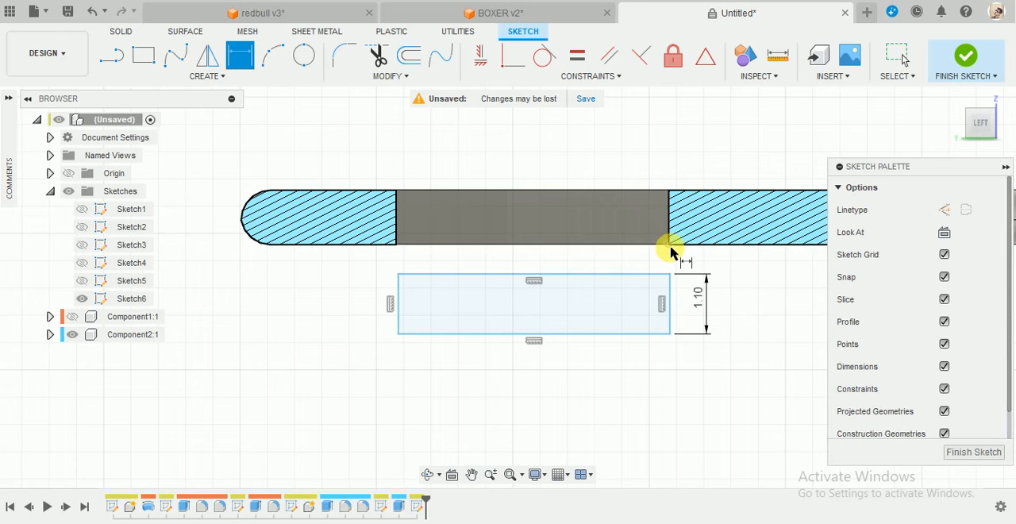
left_click(670, 276)
left_click(669, 245)
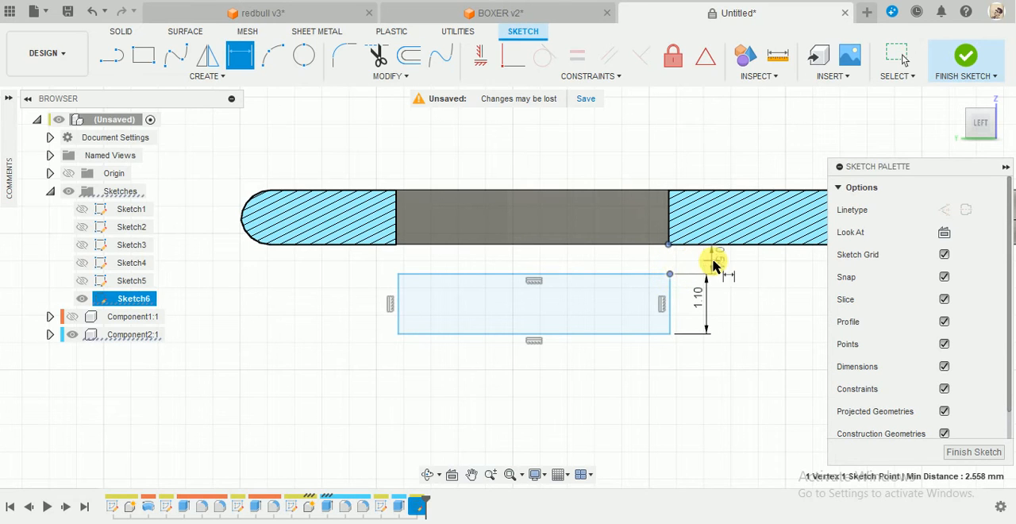
left_click(713, 267)
key("Return")
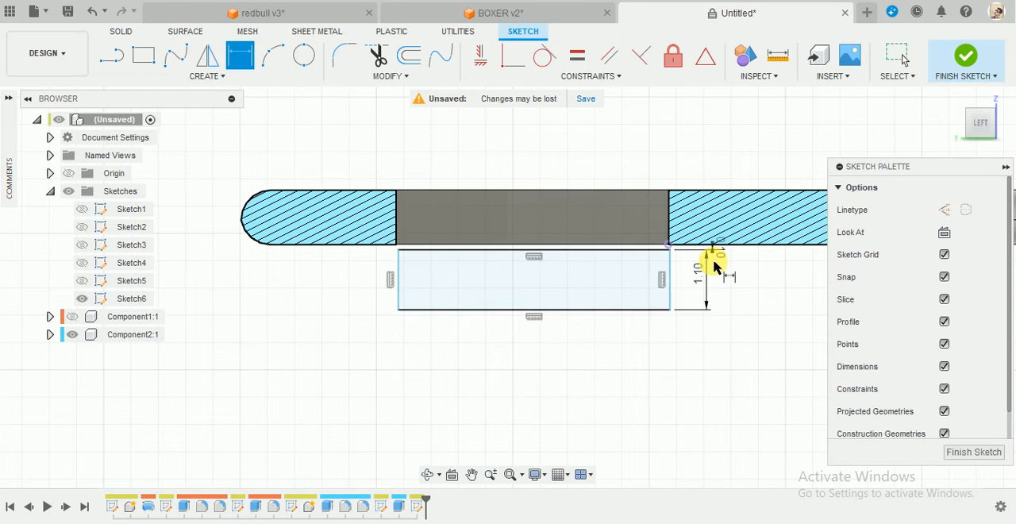
scroll(536, 163, "up", 4)
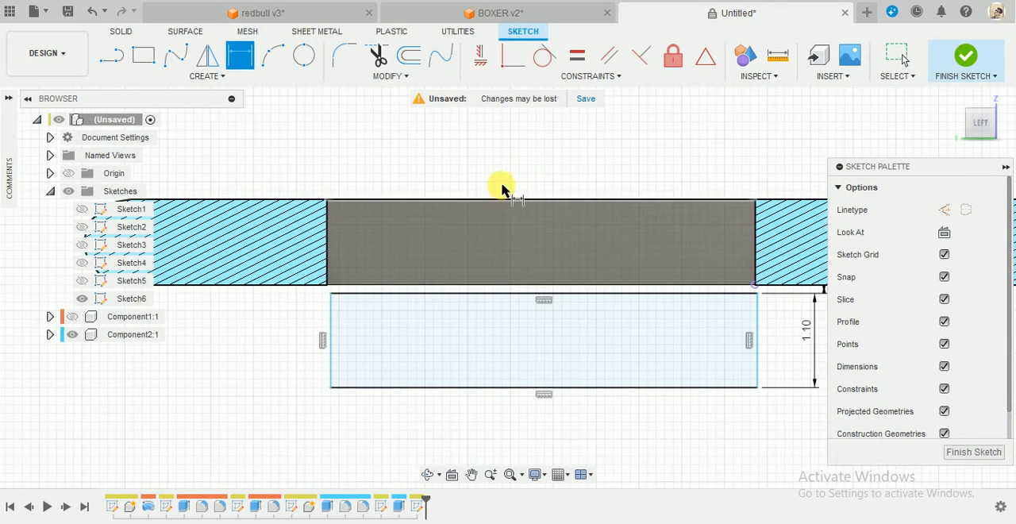
key("Escape")
left_click_drag(372, 328, 455, 325)
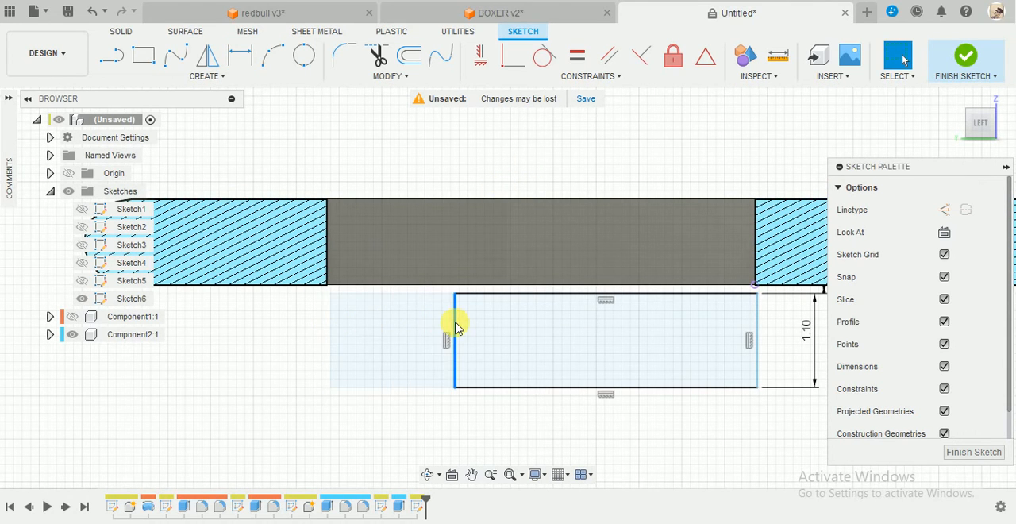
key("ctrl+z")
Dimension the horizontal offset from the opening's left edge to the rectangle's left edge as 0.5 mm.
key("d")
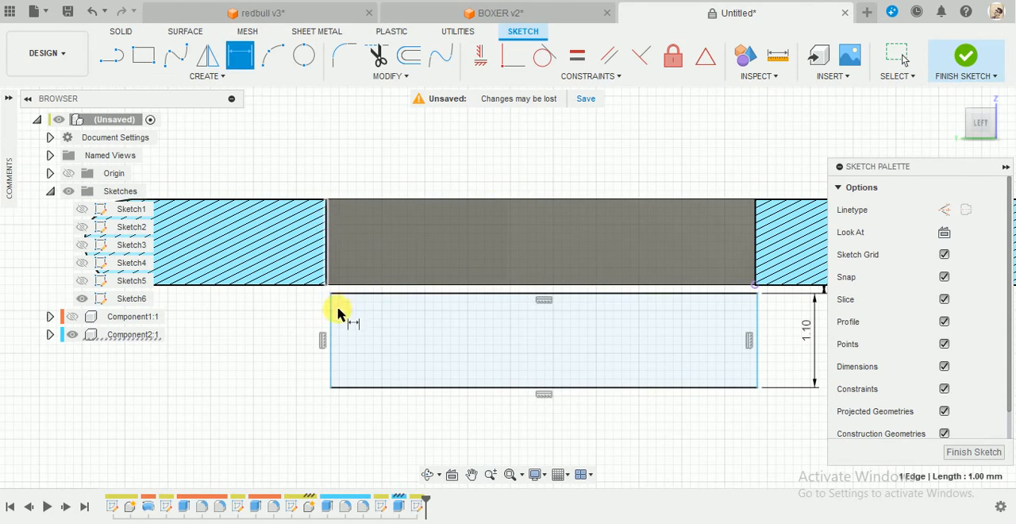
left_click(331, 319)
left_click(327, 261)
left_click(277, 161)
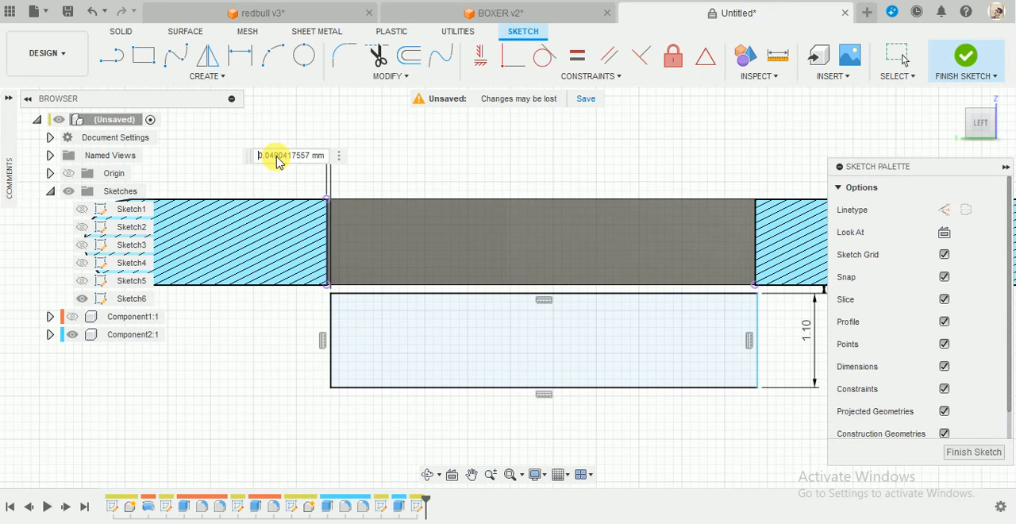
type("0.5")
key("Return")
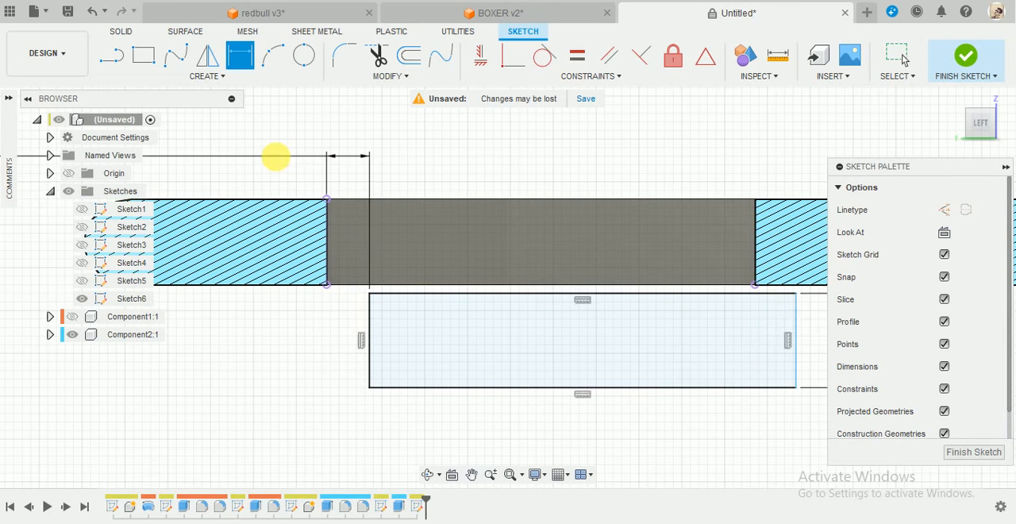
scroll(476, 220, "down", 2)
key("Escape")
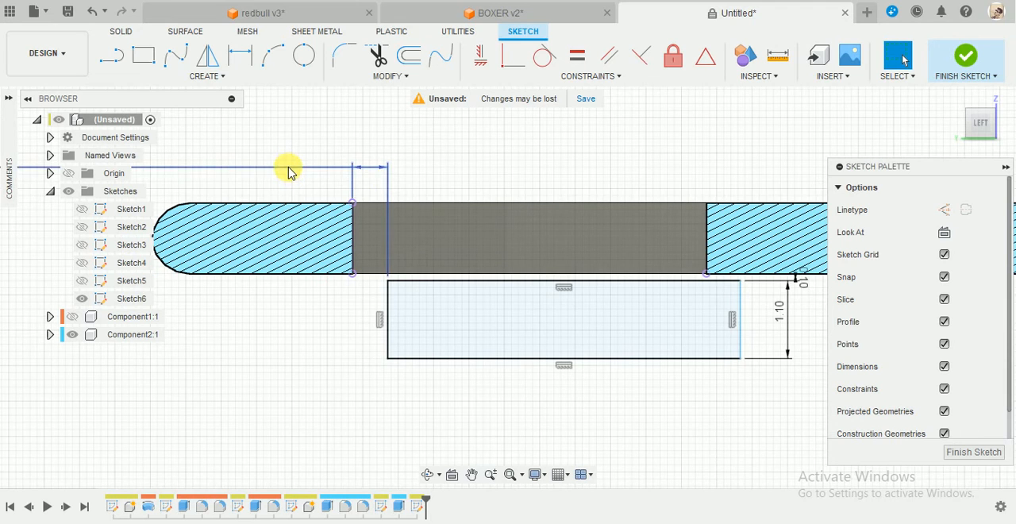
Increase the rectangle's offset from the opening's left edge, and shorten its right end to roughly the opening's right edge.
double_click(289, 170)
key("Return")
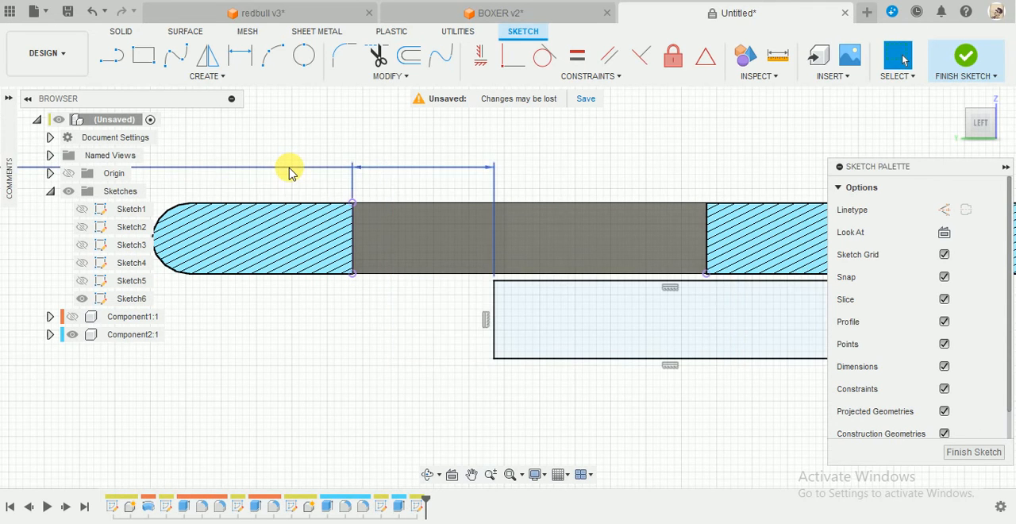
scroll(544, 265, "down", 4)
scroll(574, 265, "up", 4)
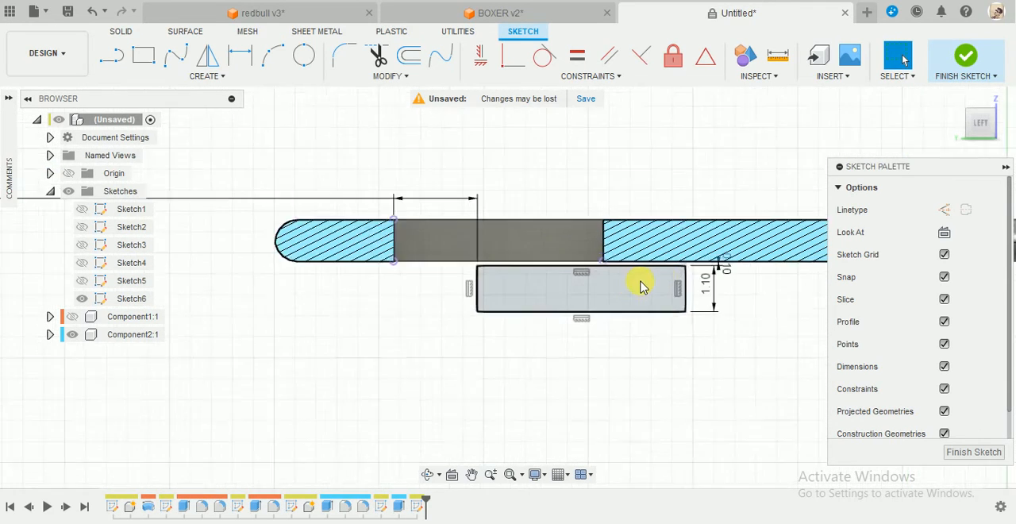
mouse_move(699, 294)
left_mouse_down()
mouse_move(646, 294)
mouse_move(603, 311)
mouse_move(594, 283)
left_mouse_up()
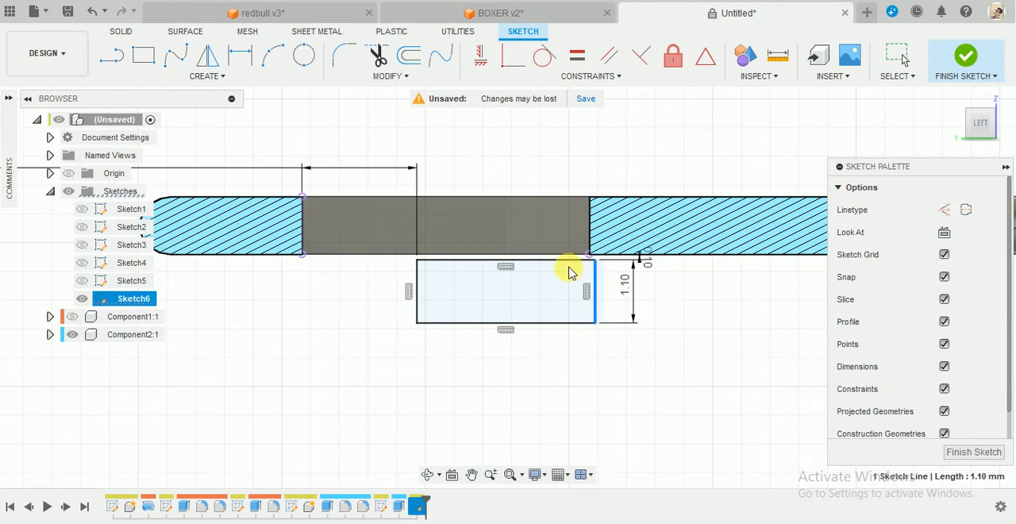
Try to locate the rectangle's right edge with a dimension from the opening's right edge, and delete that dimension.
left_click(553, 141)
key("d")
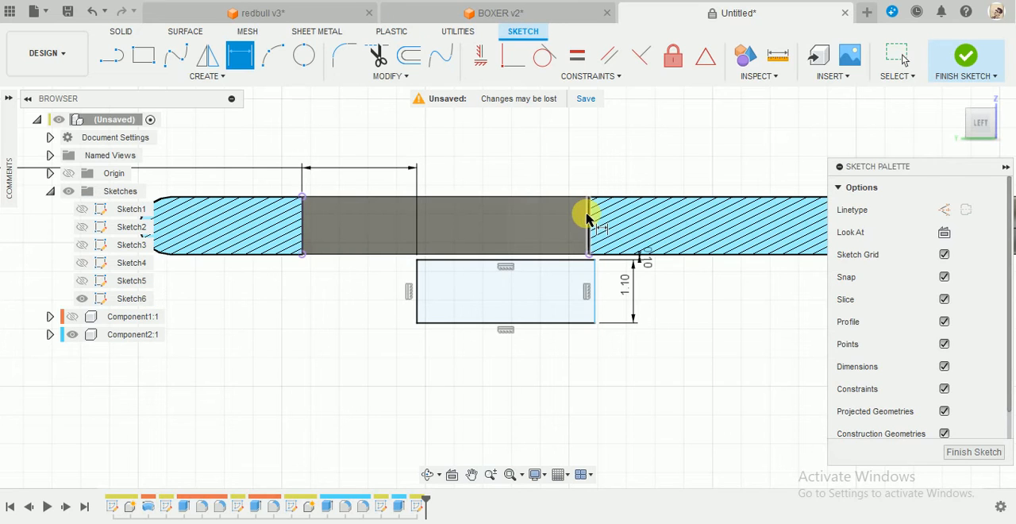
left_click(591, 234)
left_click(594, 295)
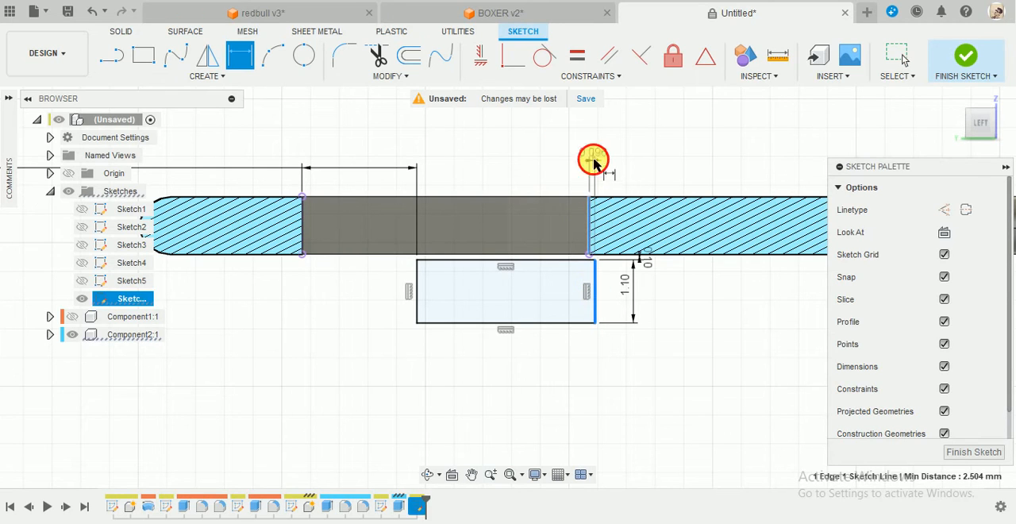
left_click(595, 163)
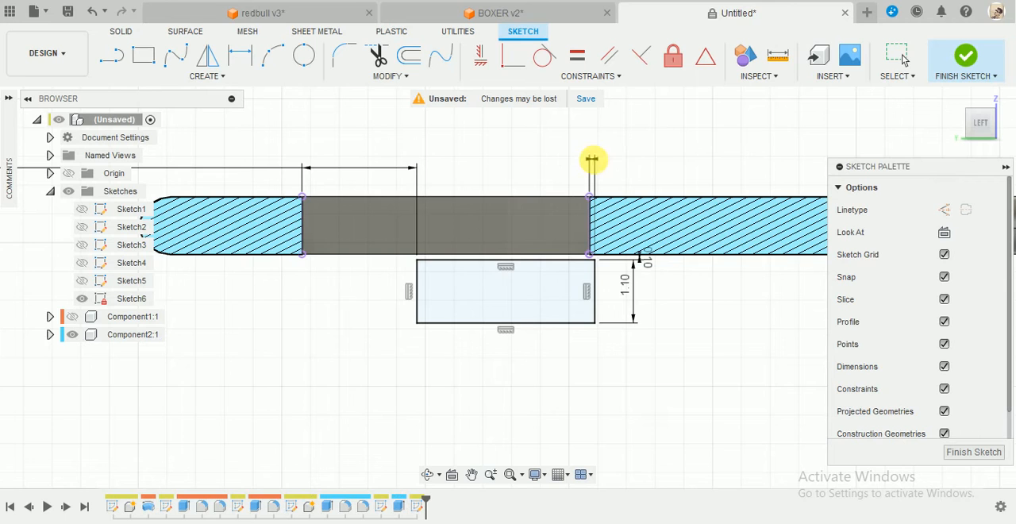
key("Escape")
scroll(600, 256, "up", 5)
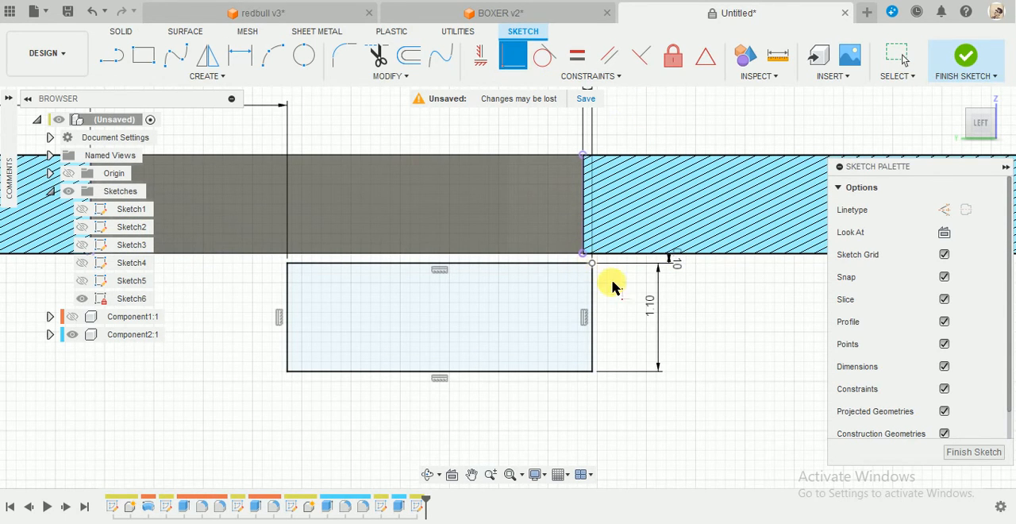
key("Escape")
scroll(656, 219, "down", 3)
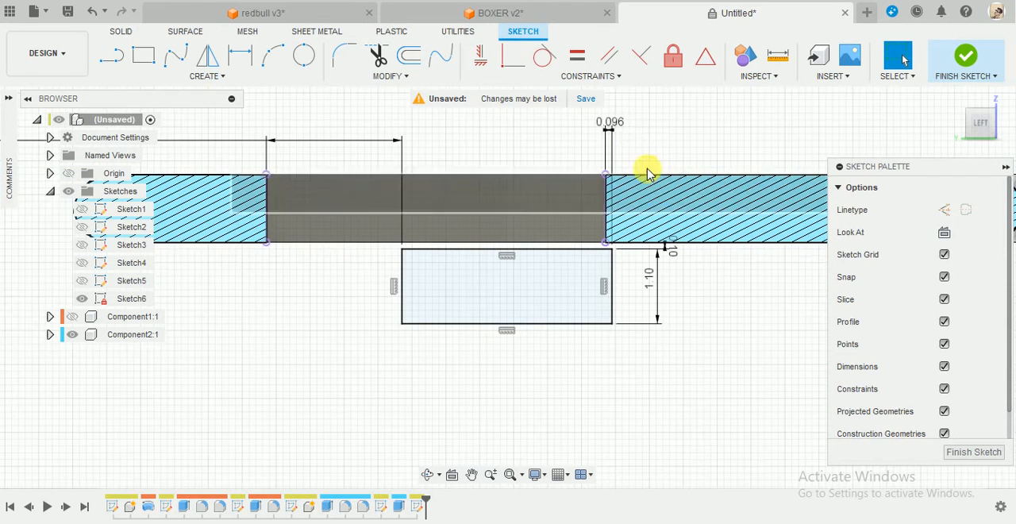
left_click(619, 121)
key("Delete")
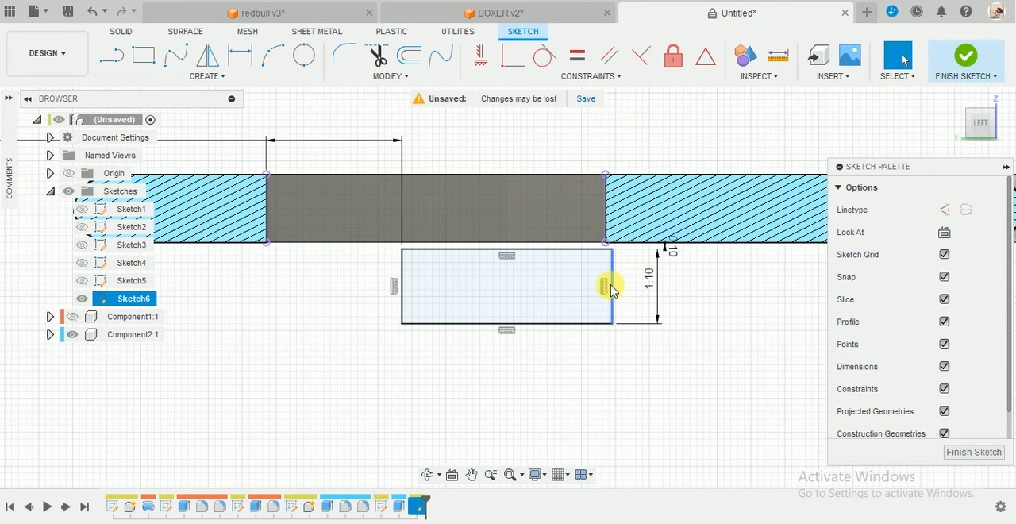
Move the rectangle's right edge flush with the opening's right edge.
left_click_drag(612, 290, 606, 291)
scroll(600, 377, "down", 2)
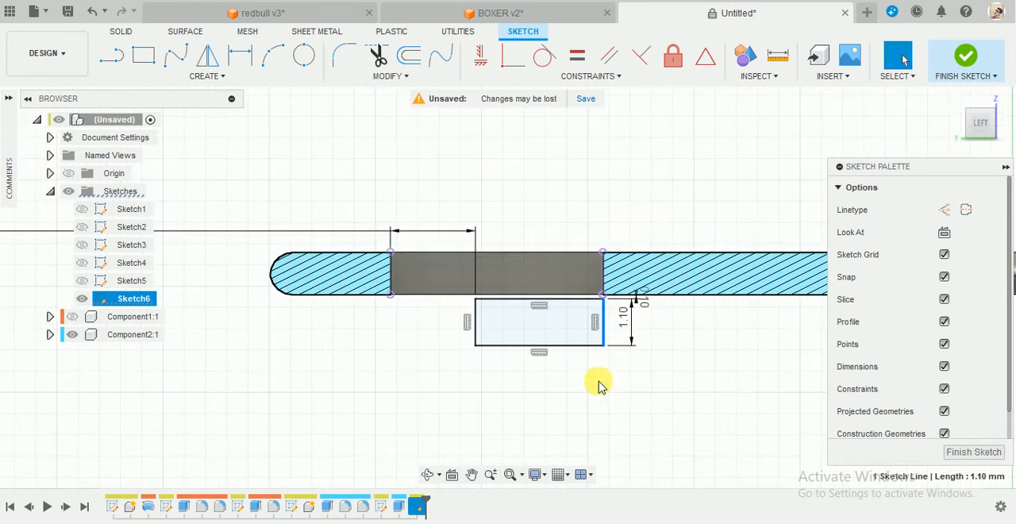
scroll(608, 284, "up", 2)
scroll(575, 292, "down", 2)
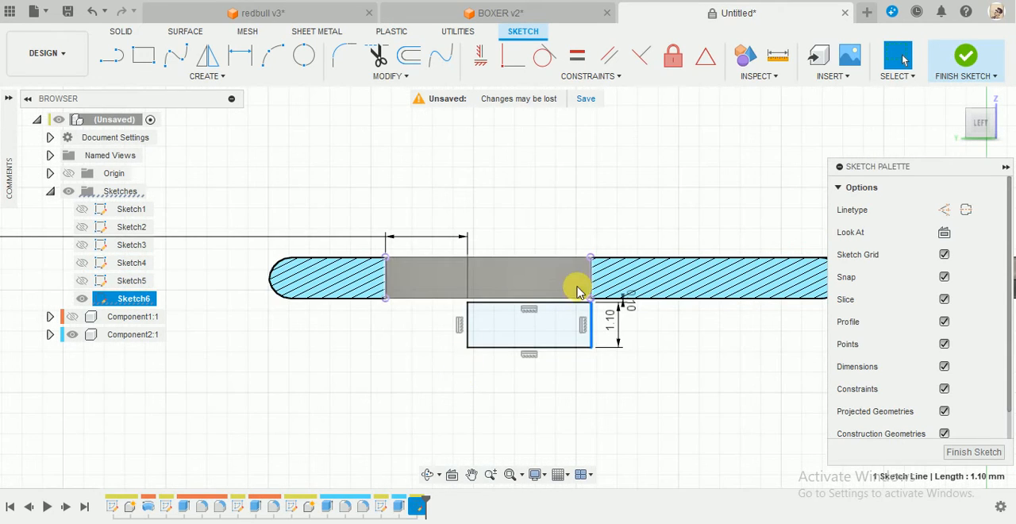
scroll(577, 288, "up", 2)
scroll(276, 336, "down", 2)
scroll(230, 274, "up", 2)
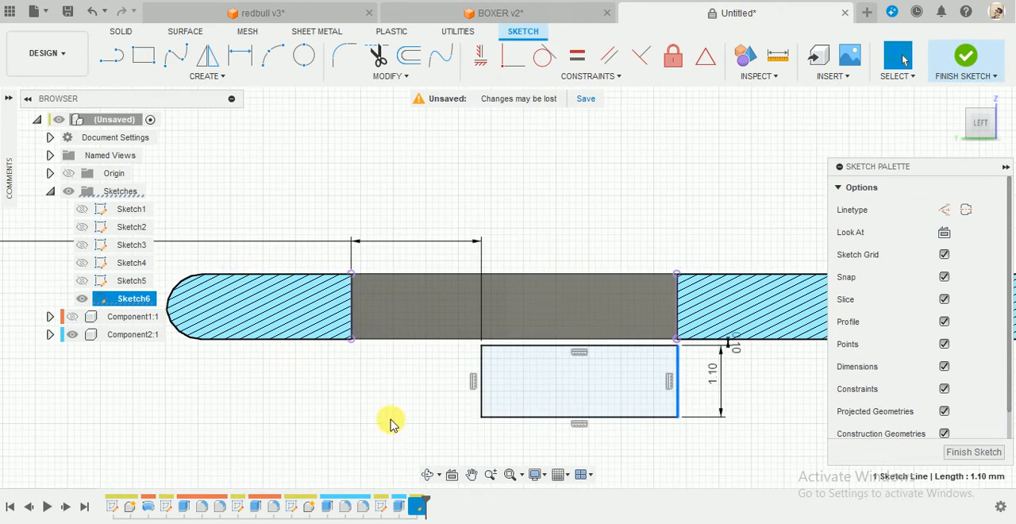
Draw two fit point splines joining the opening's lower and upper left corners to the rectangle's lower and upper left corners.
scroll(429, 429, "down", 1)
scroll(442, 434, "up", 1)
left_click(178, 58)
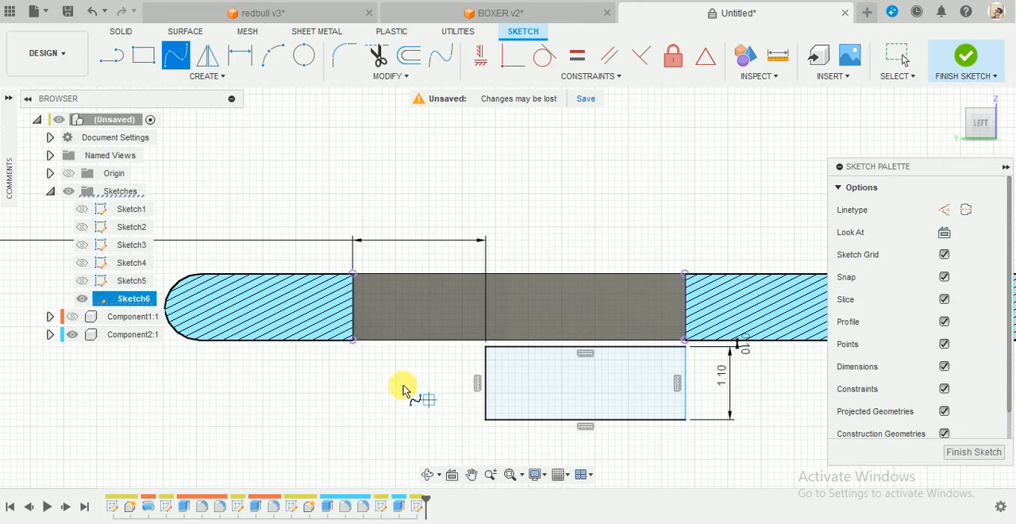
left_click(352, 341)
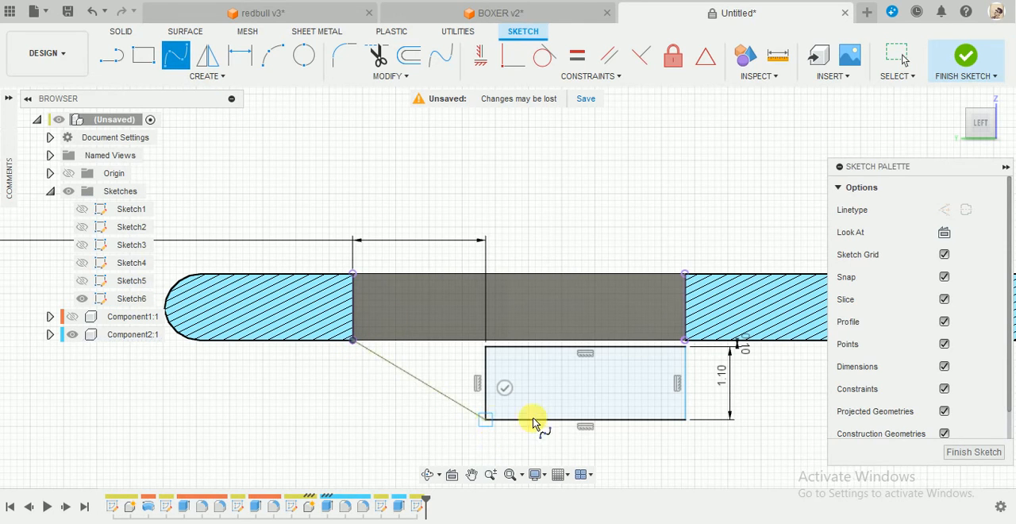
left_click(505, 389)
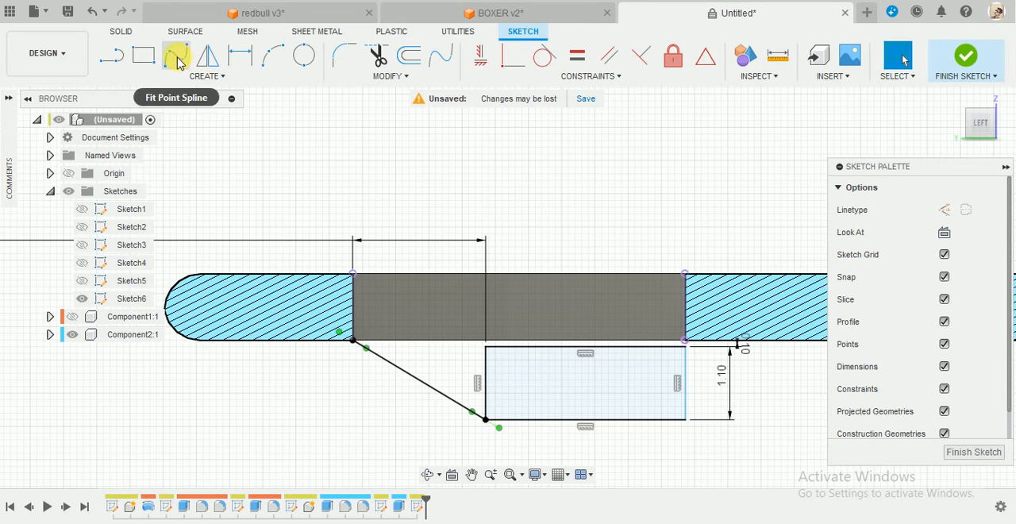
left_click(486, 346)
left_click(505, 315)
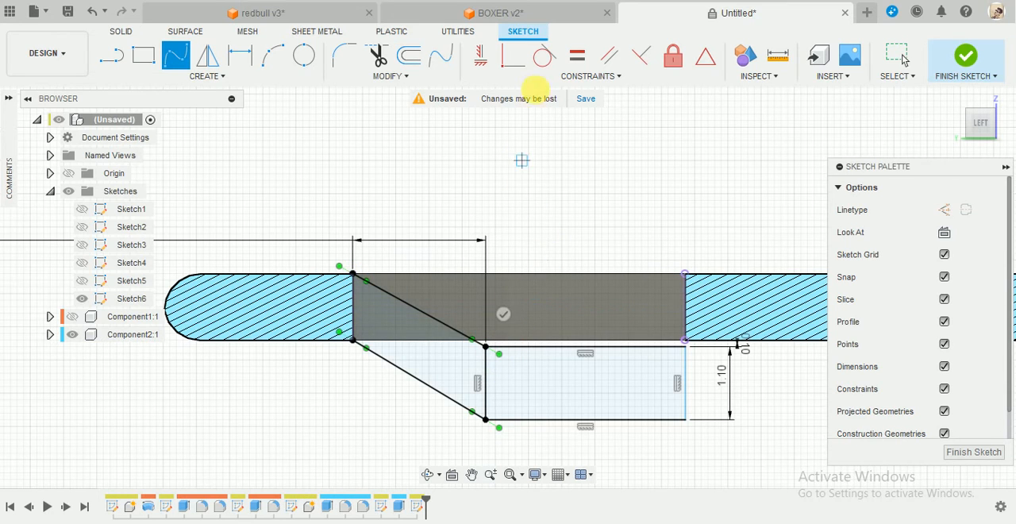
Apply Tangent constraints between the upper spline and the rectangle's top edge, and between the lower spline and its bottom edge.
left_click(544, 55)
left_click(456, 340)
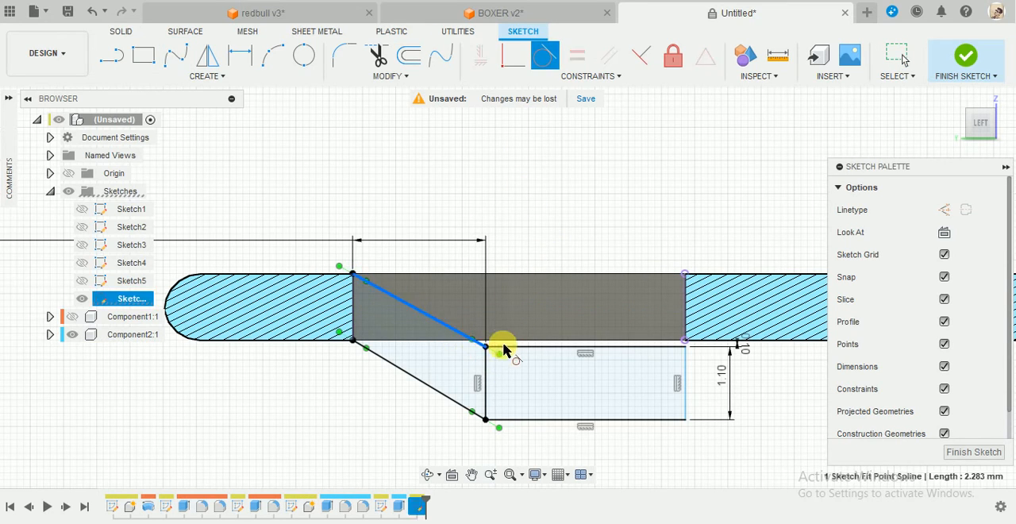
left_click(511, 349)
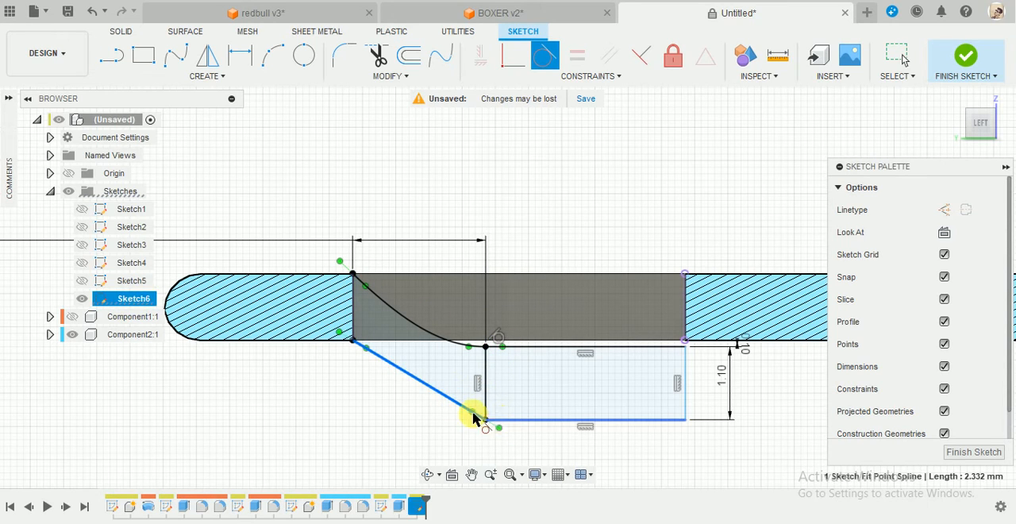
left_click(492, 419)
key("Escape")
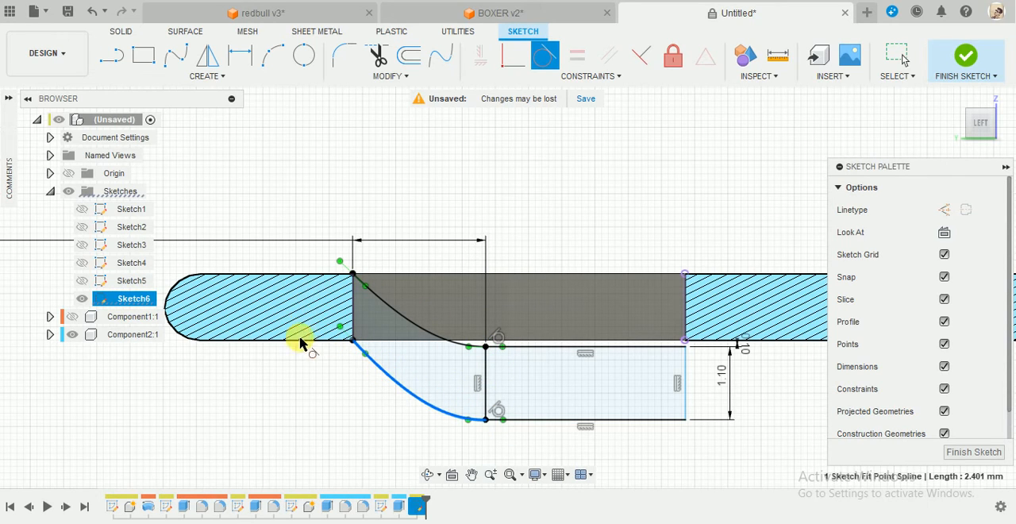
key("Escape")
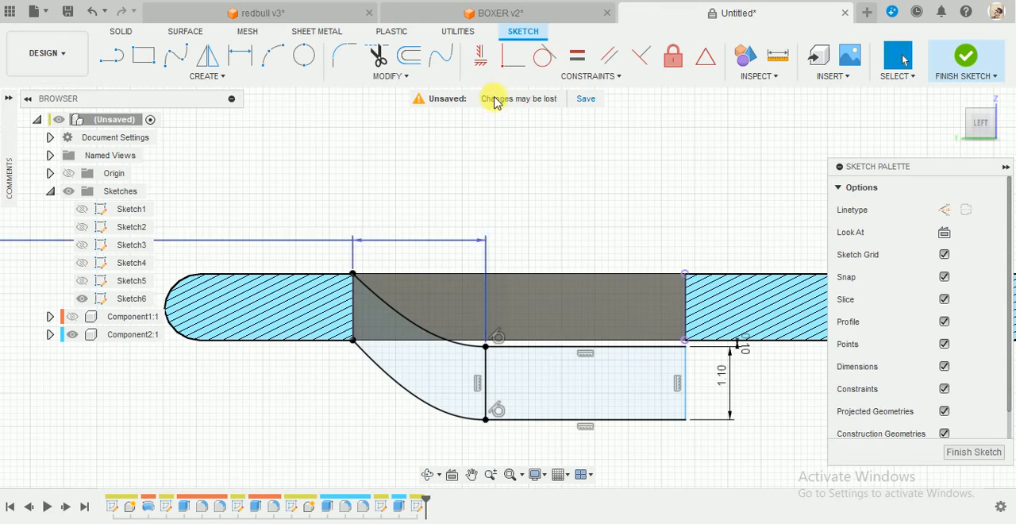
Project three straight edges along the tab's upper and lower faces into the sketch.
left_click(543, 54)
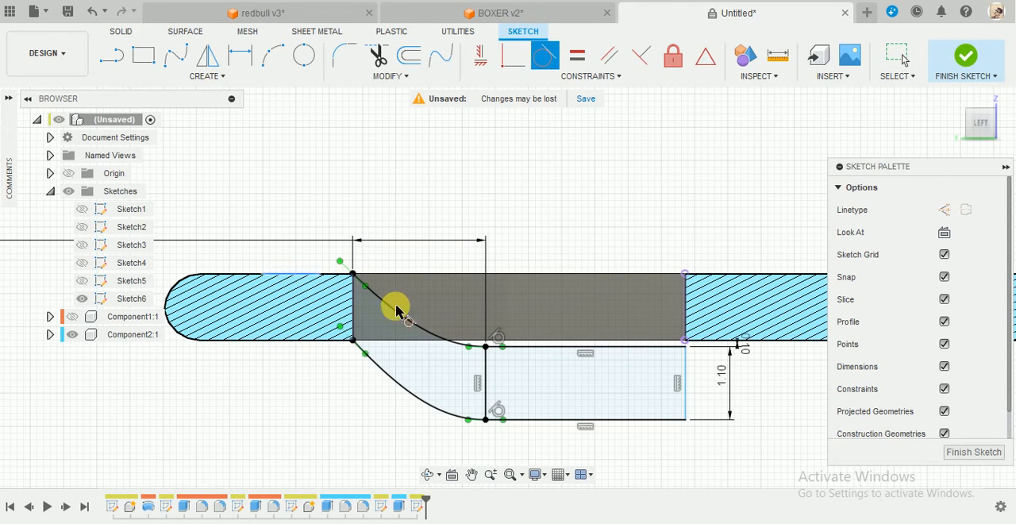
key("Escape")
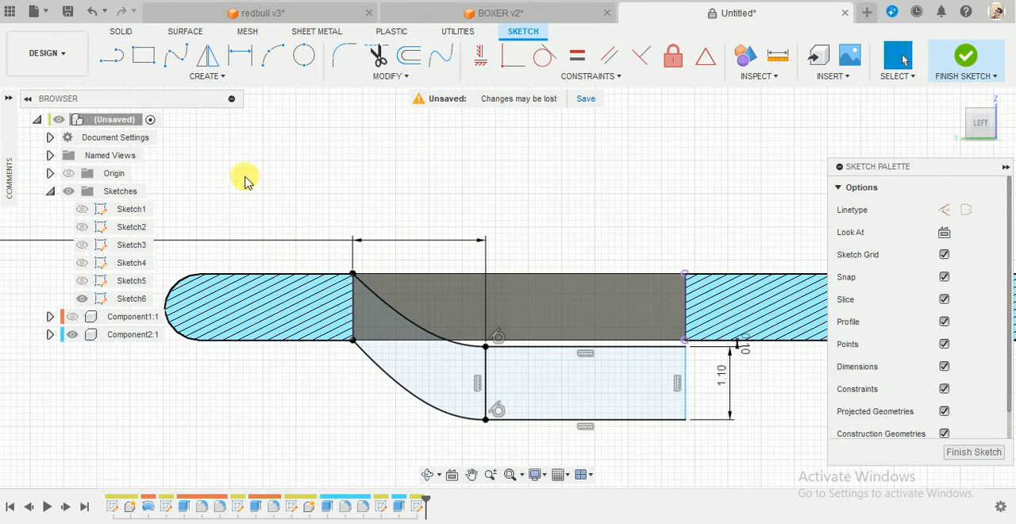
left_click(222, 79)
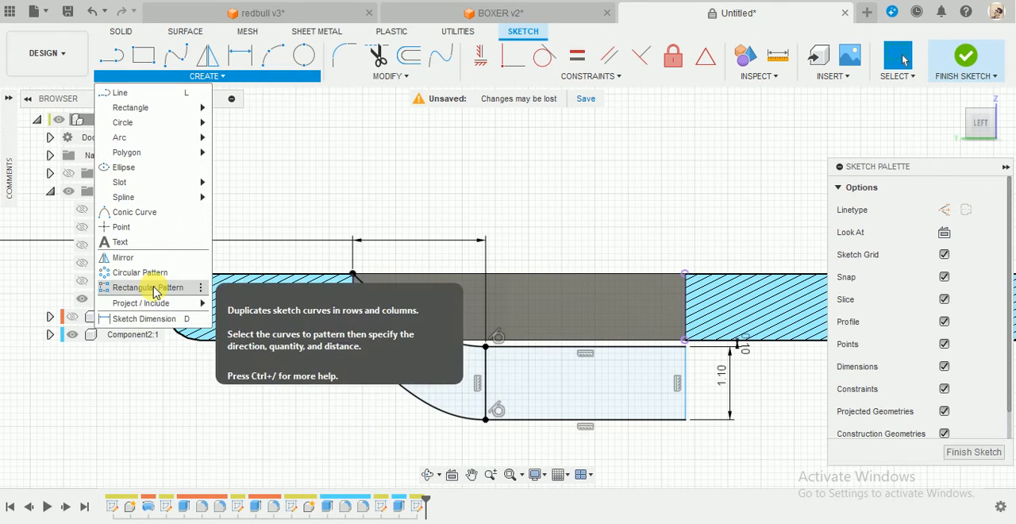
mouse_move(150, 311)
left_click(230, 304)
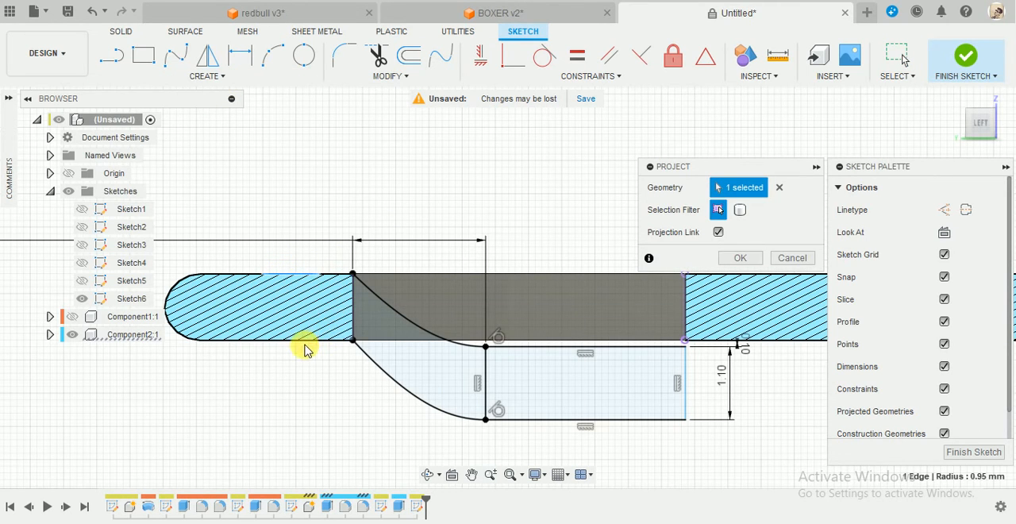
left_click(337, 278)
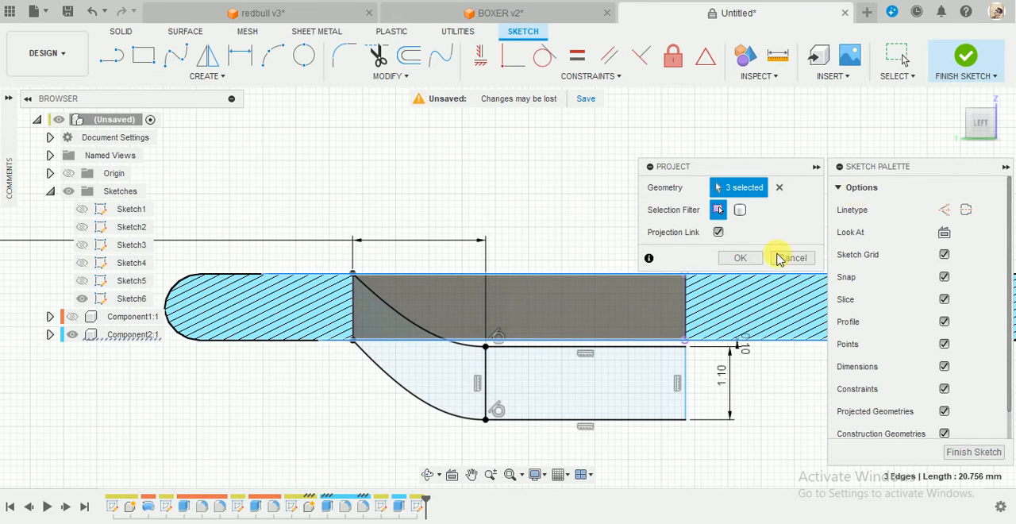
left_click(739, 259)
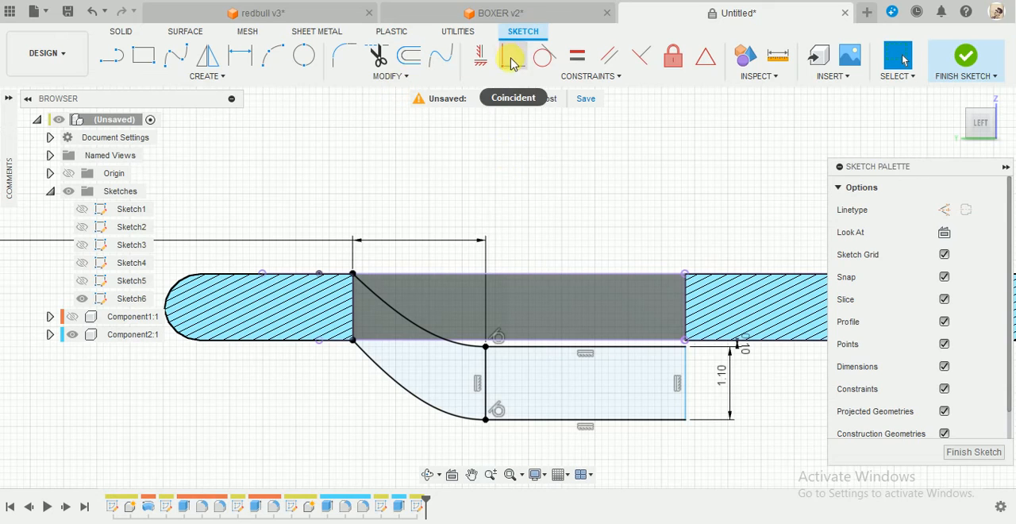
Apply Tangent constraints between the upper spline and the projected top edge, and between the lower spline and the projected bottom edge.
left_click(538, 69)
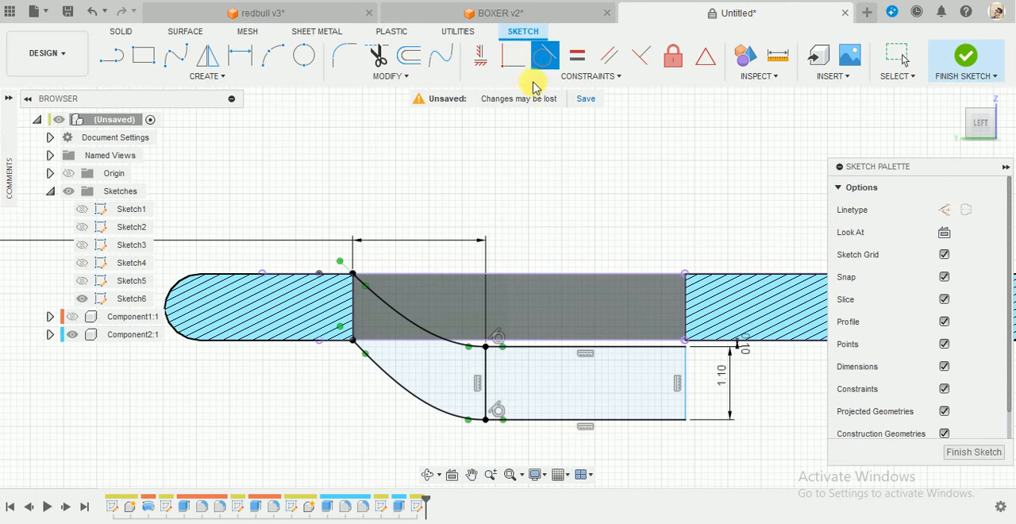
left_click(381, 304)
left_click(337, 273)
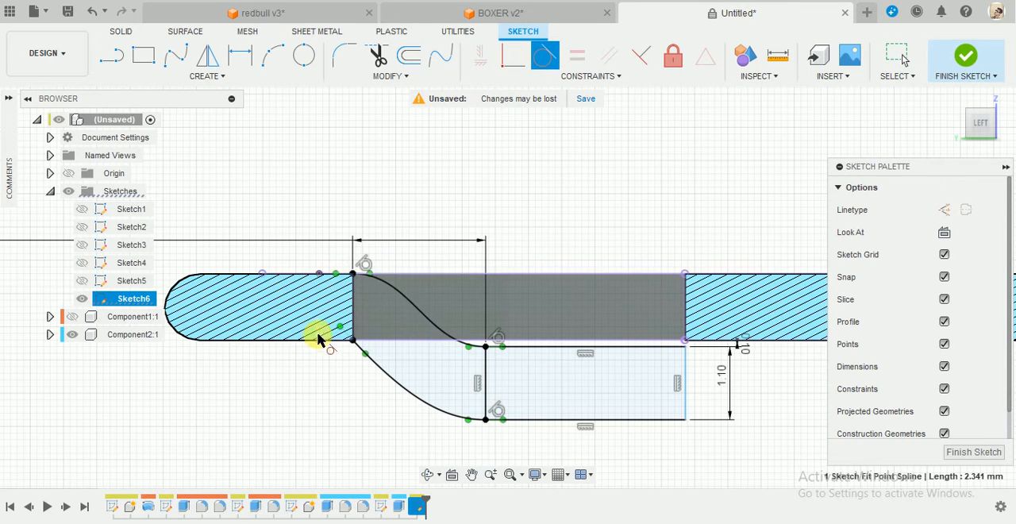
left_click(381, 375)
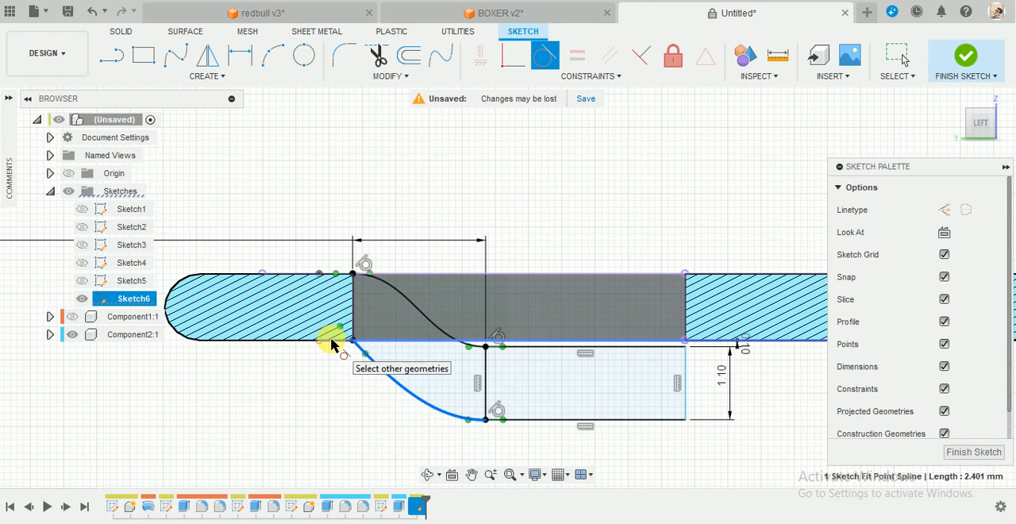
left_click(333, 339)
key("Escape")
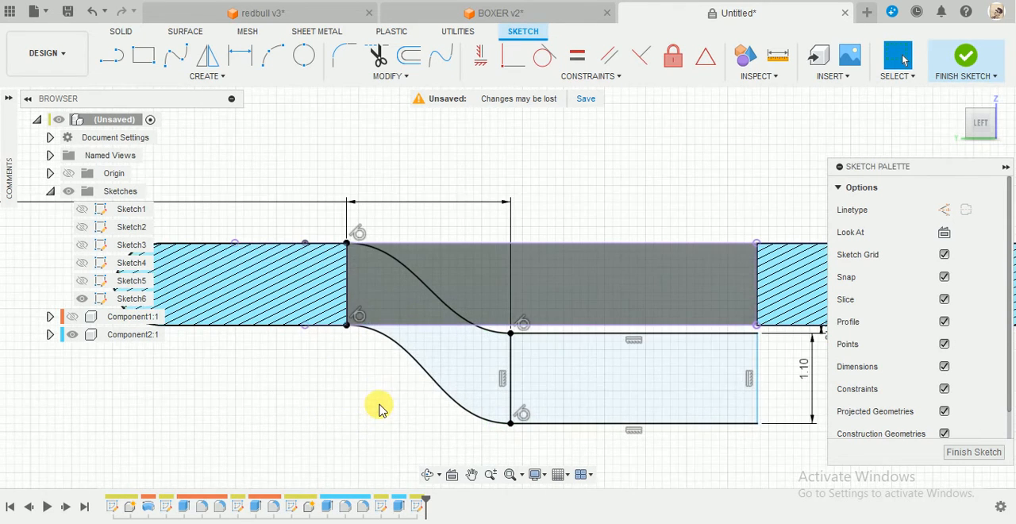
Reshape the lower spline by adjusting its tangent handle at the opening's corner, and finish the sketch.
scroll(379, 411, "down", 1)
scroll(392, 389, "up", 1)
left_click(372, 363)
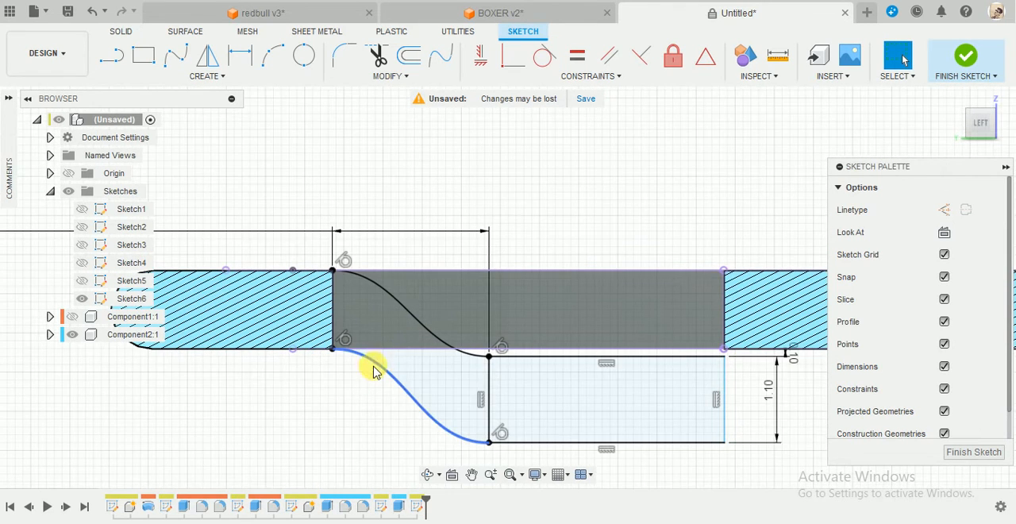
left_click(353, 352)
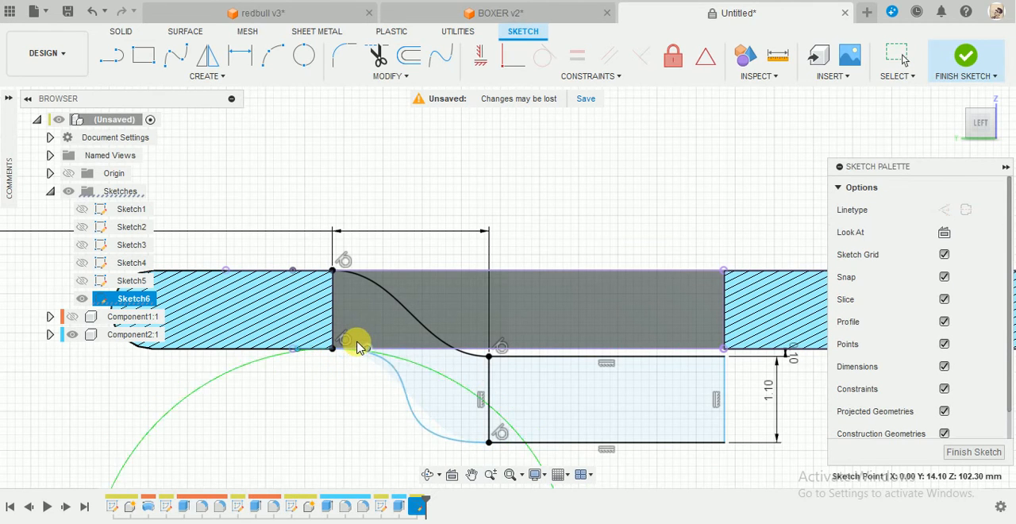
scroll(310, 441, "down", 3)
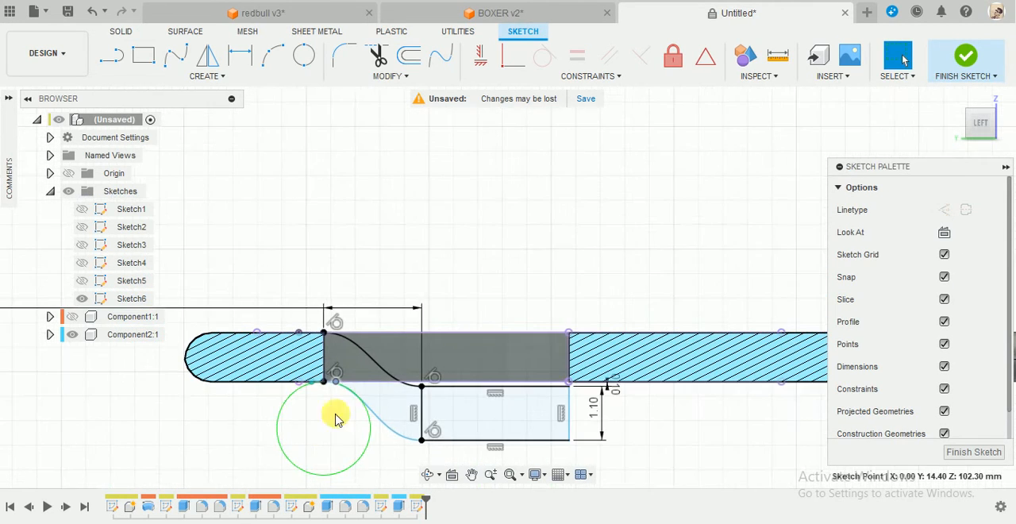
scroll(385, 406, "up", 1)
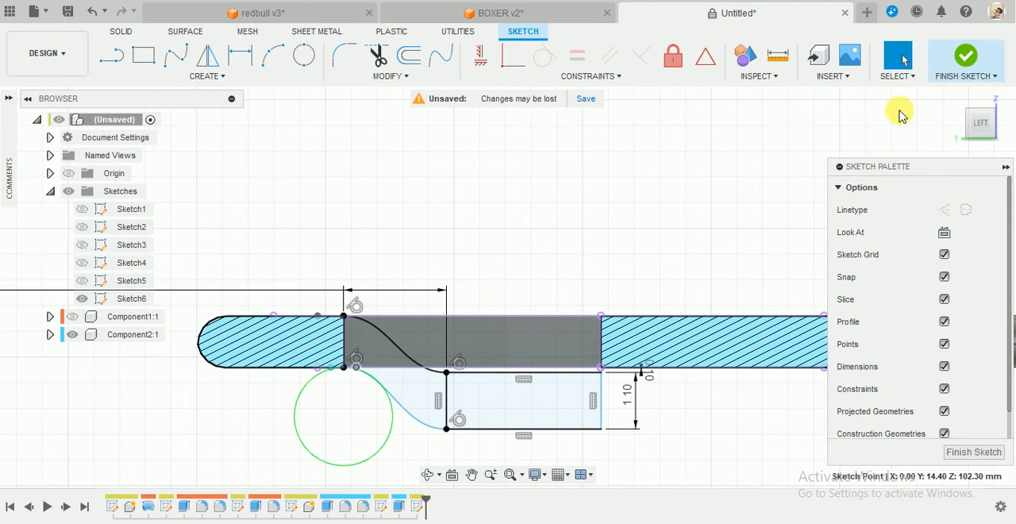
left_click(956, 60)
Extrude the three tongue profiles symmetrically by 2 mm per side, joining them to the pull tab.
scroll(641, 265, "up", 5)
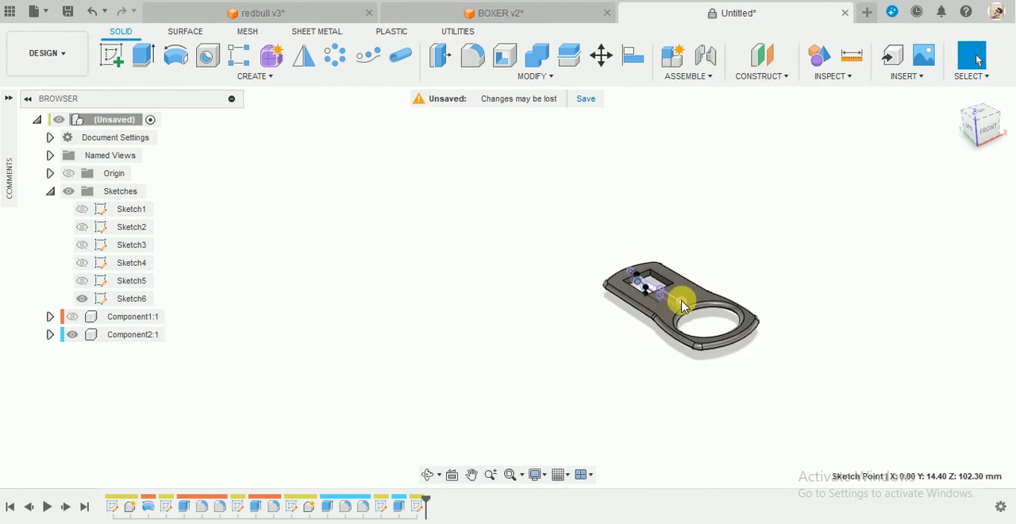
scroll(699, 279, "up", 4)
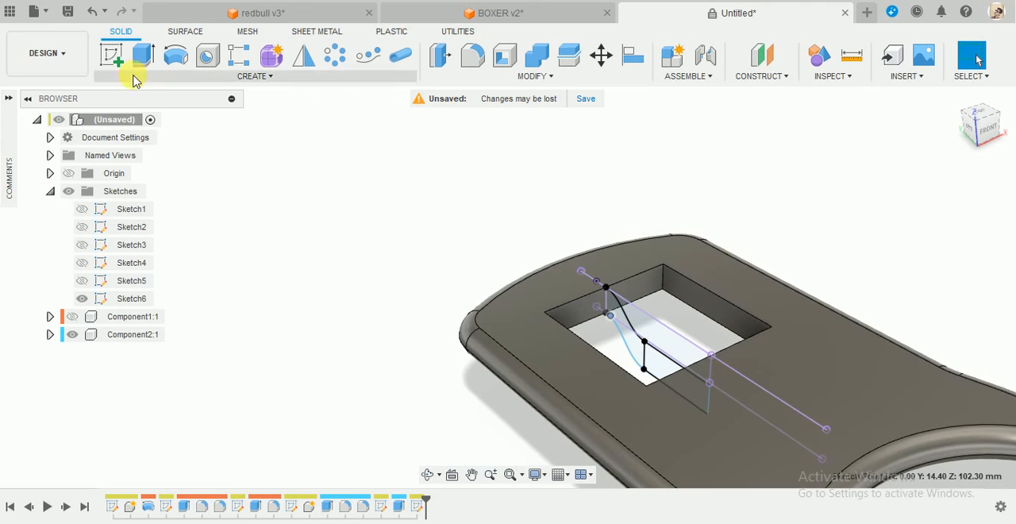
left_click(143, 54)
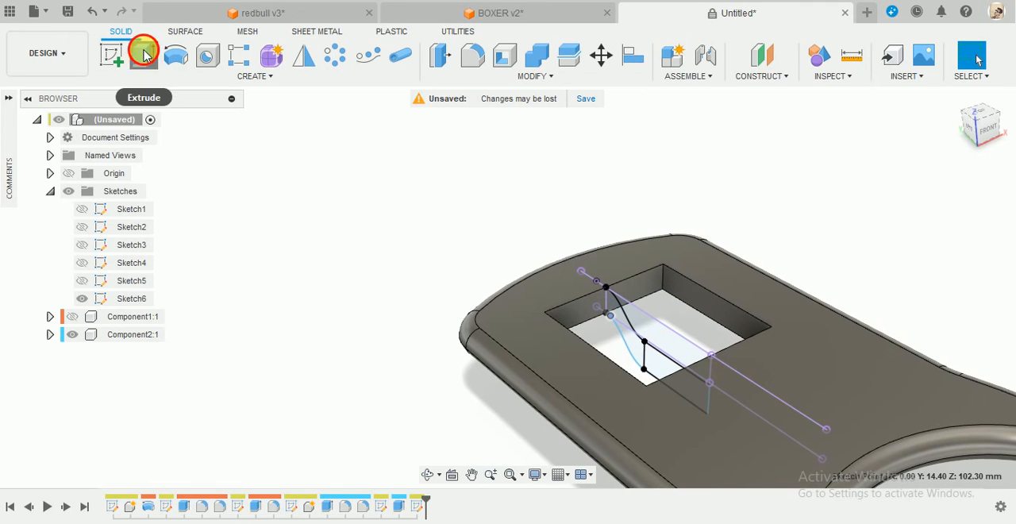
left_click(625, 328)
left_click(639, 349)
left_click(657, 373)
mouse_move(615, 429)
middle_mouse_down("shift")
mouse_move(659, 395)
mouse_move(596, 290)
mouse_move(653, 363)
mouse_move(671, 361)
middle_mouse_up("shift")
middle_click_drag(703, 329, 659, 204, "shift")
left_click(890, 200)
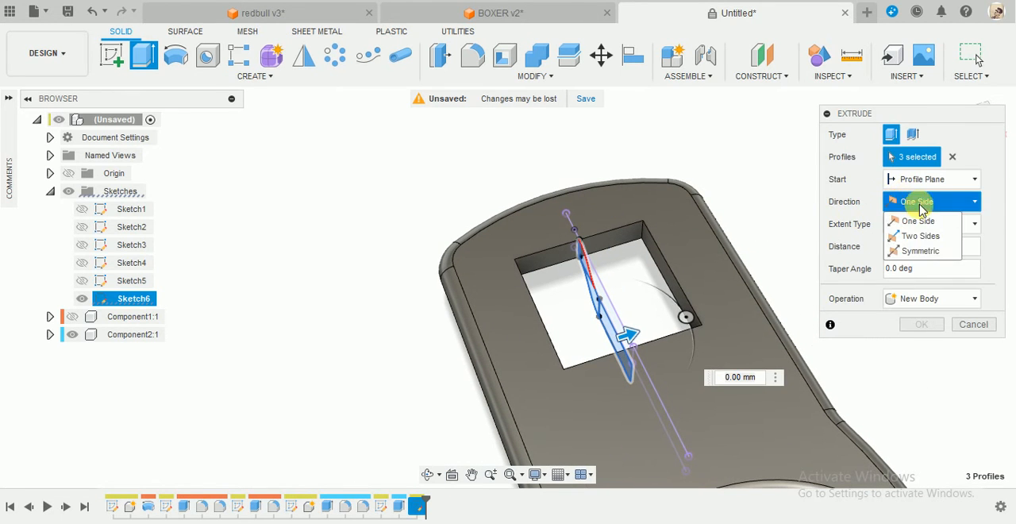
left_click(921, 251)
left_click_drag(630, 333, 689, 350)
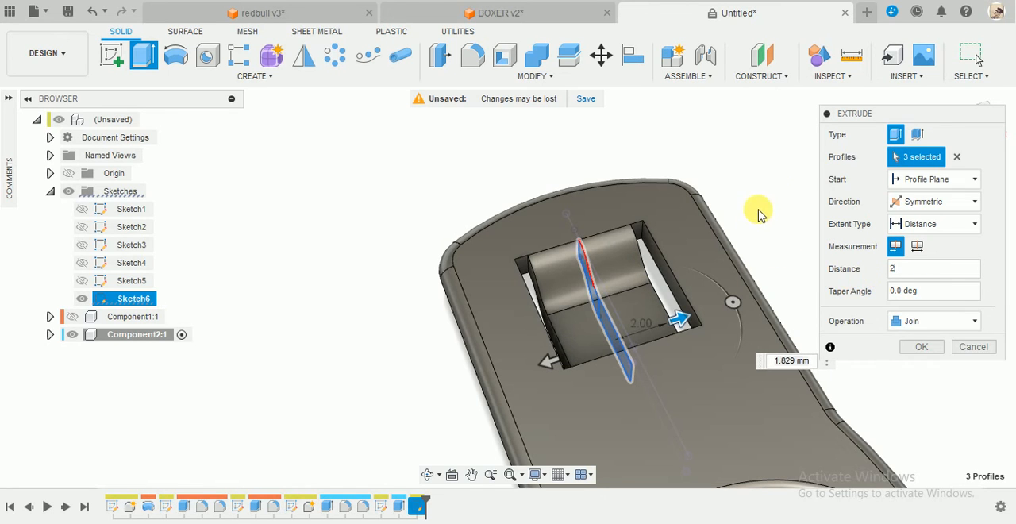
middle_click_drag(757, 211, 921, 347, "shift")
left_click(926, 353)
Start a constant-radius fillet on the tongue's two side faces and its free end face.
middle_click_drag(697, 166, 674, 216, "shift")
scroll(716, 240, "down", 2)
scroll(929, 117, "down", 5)
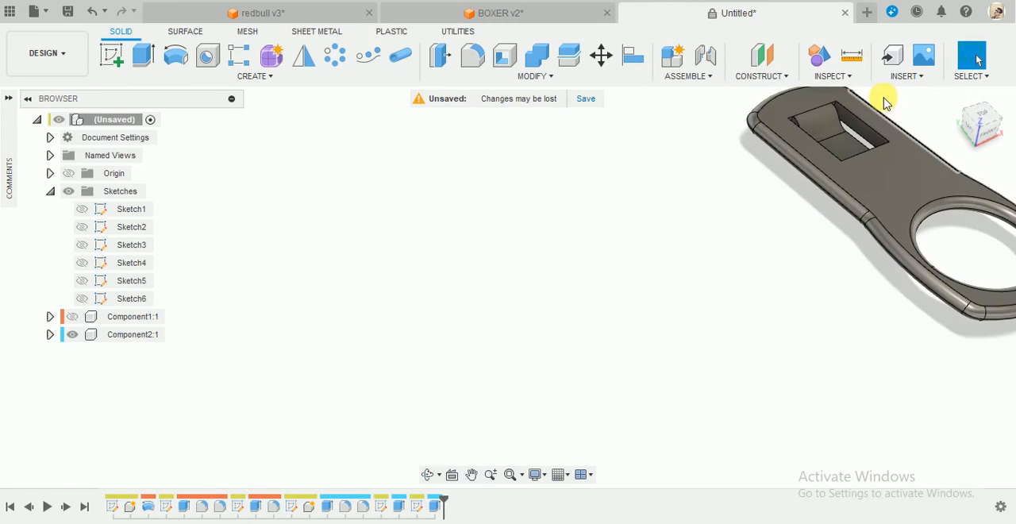
scroll(884, 99, "up", 6)
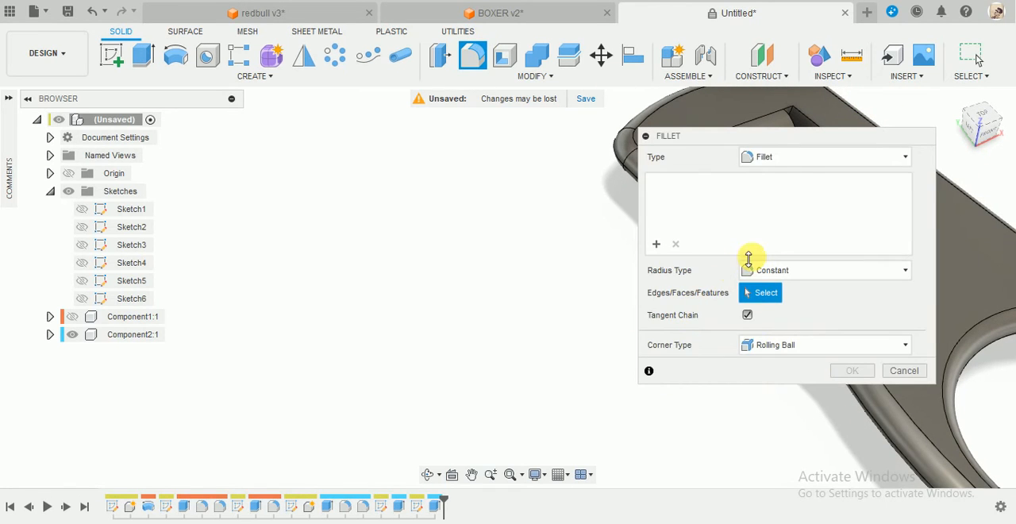
left_click_drag(792, 136, 325, 279)
middle_click_drag(717, 285, 780, 213, "shift")
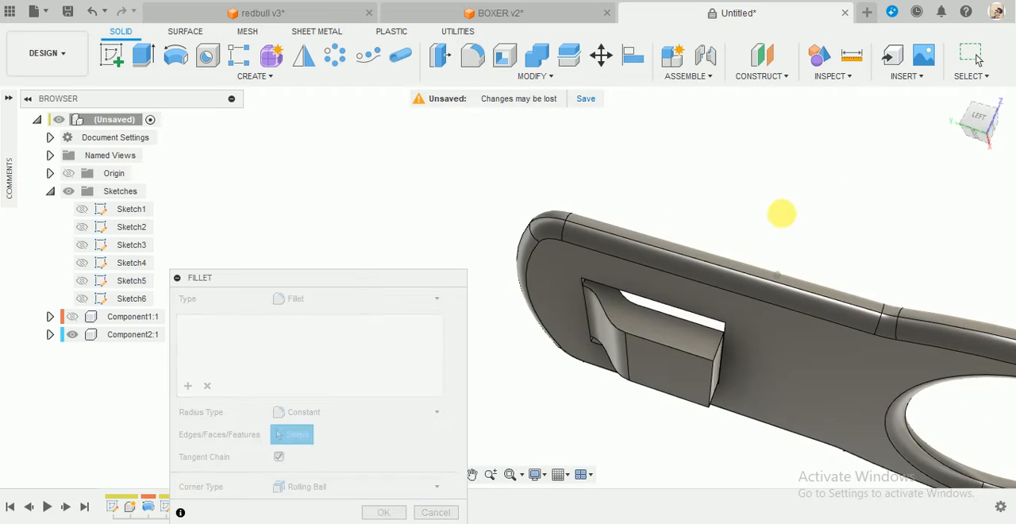
left_click(689, 332)
middle_click_drag(716, 356, 705, 373, "shift")
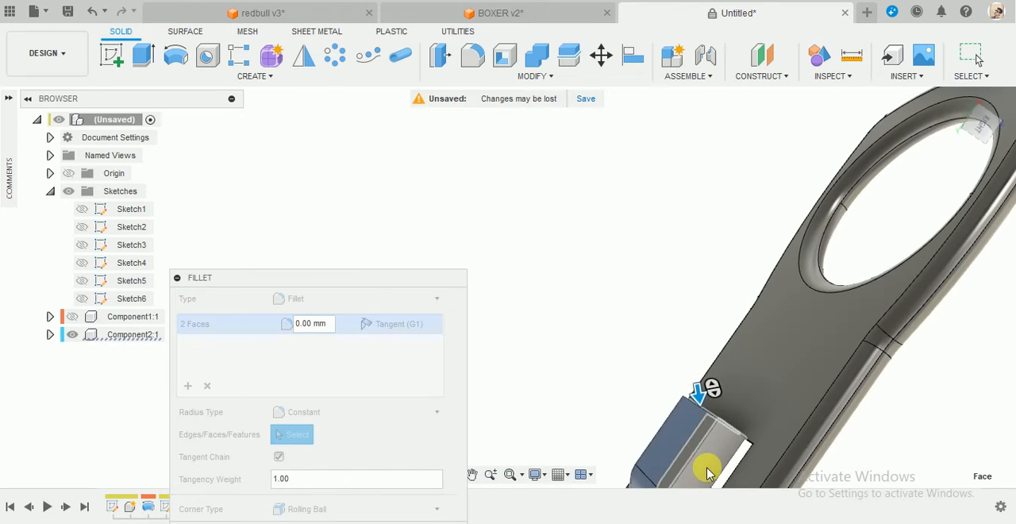
left_click(707, 471)
left_click(687, 439)
scroll(678, 317, "down", 4)
middle_click_drag(678, 307, 698, 334, "shift")
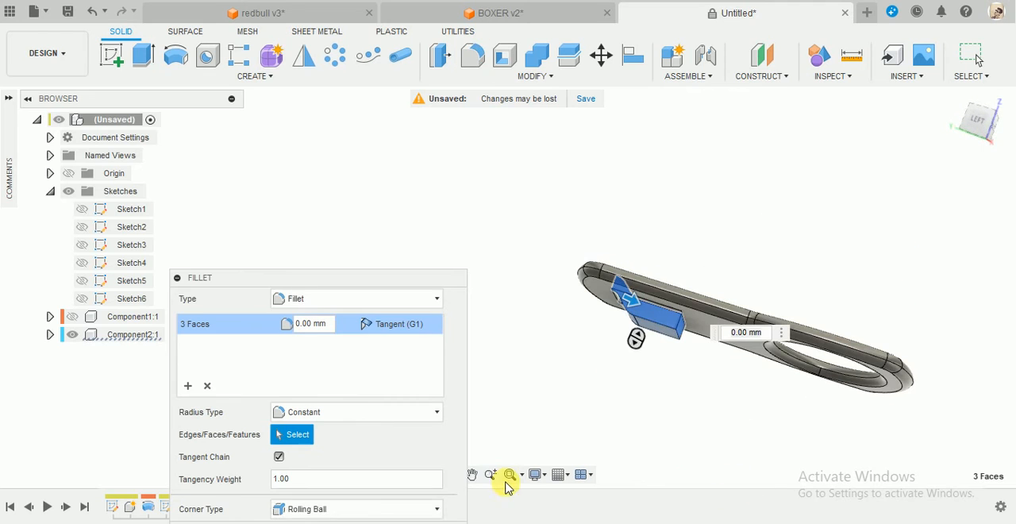
Try a 0.5 mm radius for the fillet on the tongue's three faces.
left_click_drag(349, 281, 389, 119)
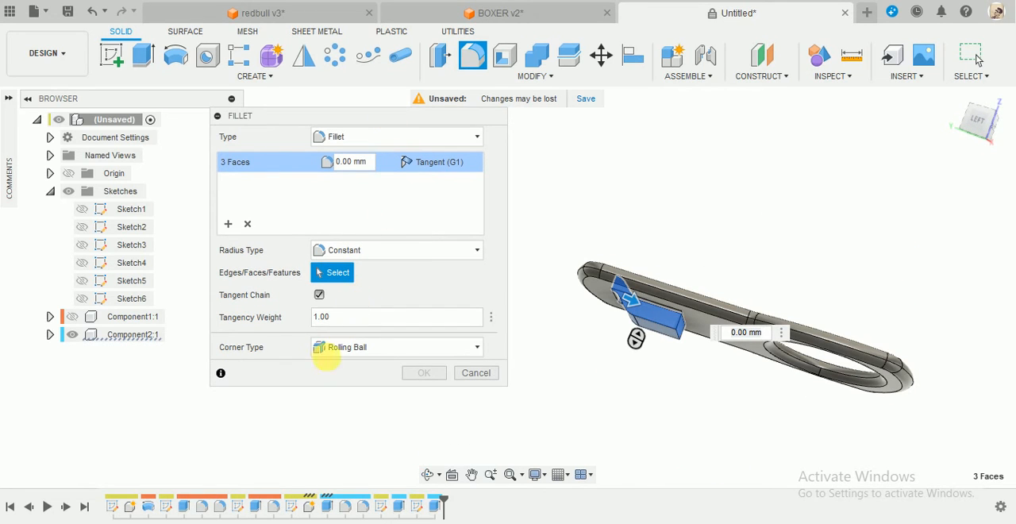
left_click(347, 320)
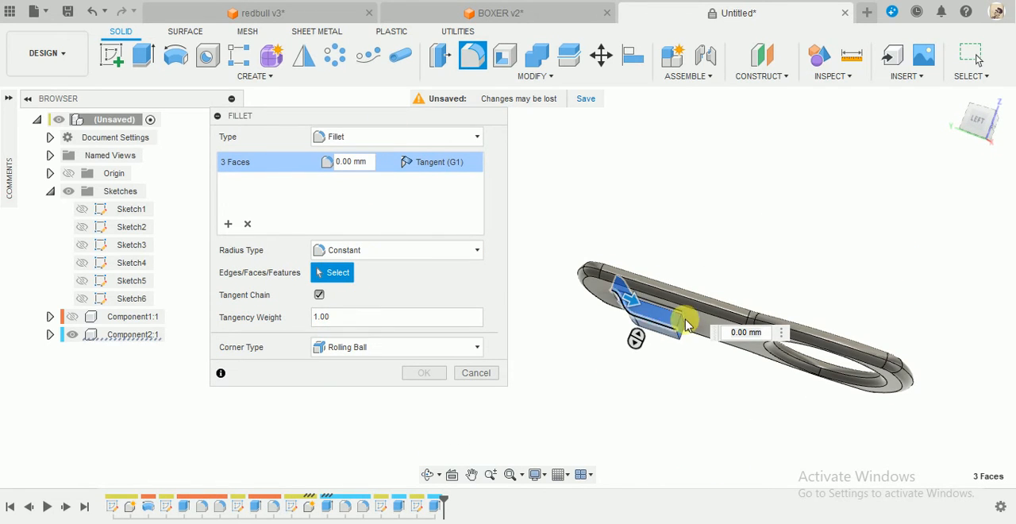
left_click(358, 161)
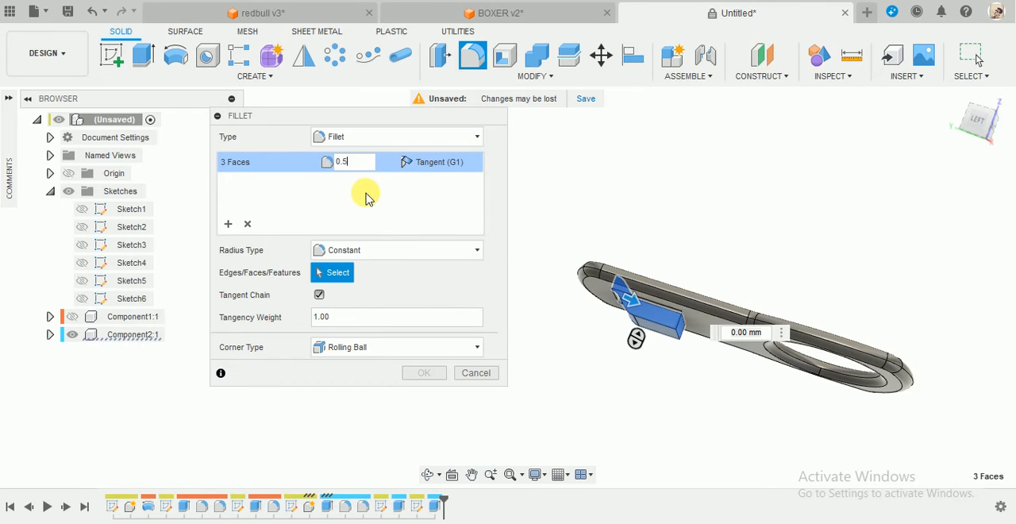
middle_click_drag(637, 215, 653, 254, "shift")
scroll(652, 254, "up", 1)
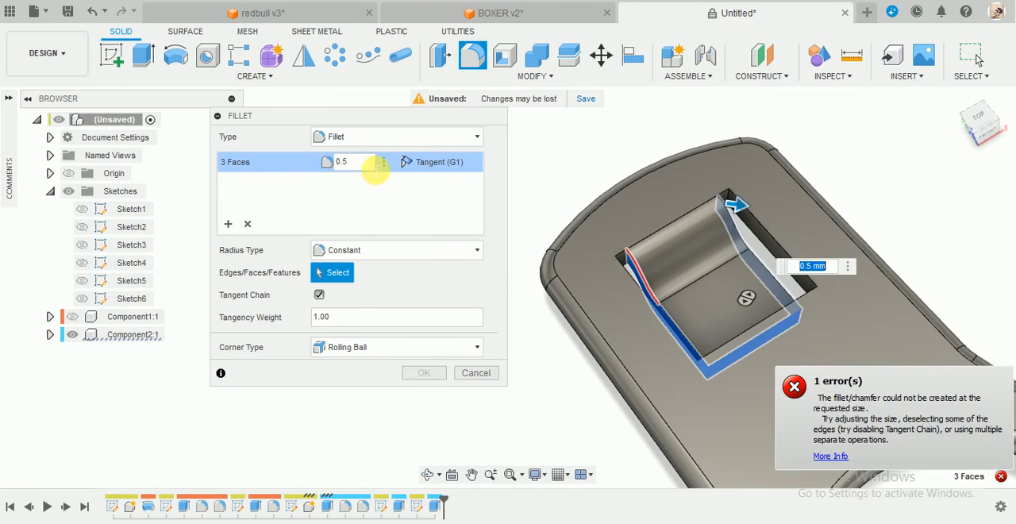
Reduce the fillet radius below 0.5 mm and apply the fillet to the tongue's three faces.
key("BackSpace")
key("BackSpace")
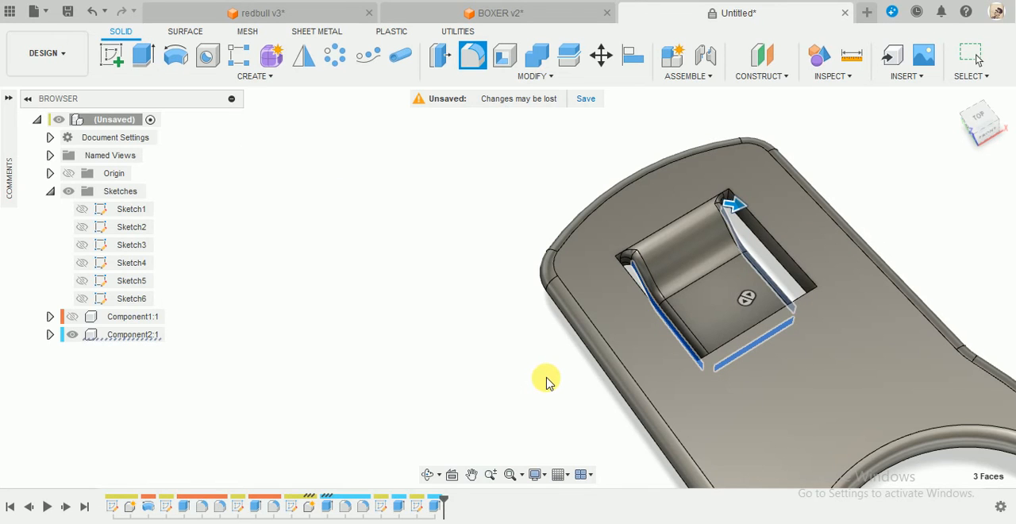
Create a new sketch on the pull tab's flat top face.
scroll(552, 376, "down", 4)
middle_click_drag(634, 367, 499, 179, "shift")
left_click(117, 61)
middle_click_drag(582, 215, 747, 365, "shift")
left_click(750, 357)
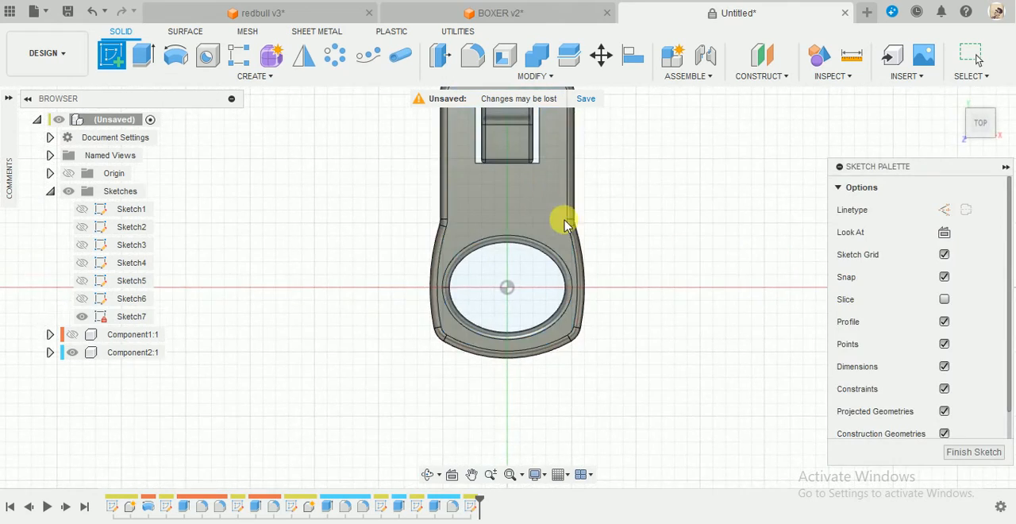
scroll(537, 151, "up", 5)
scroll(520, 156, "up", 2)
key("c")
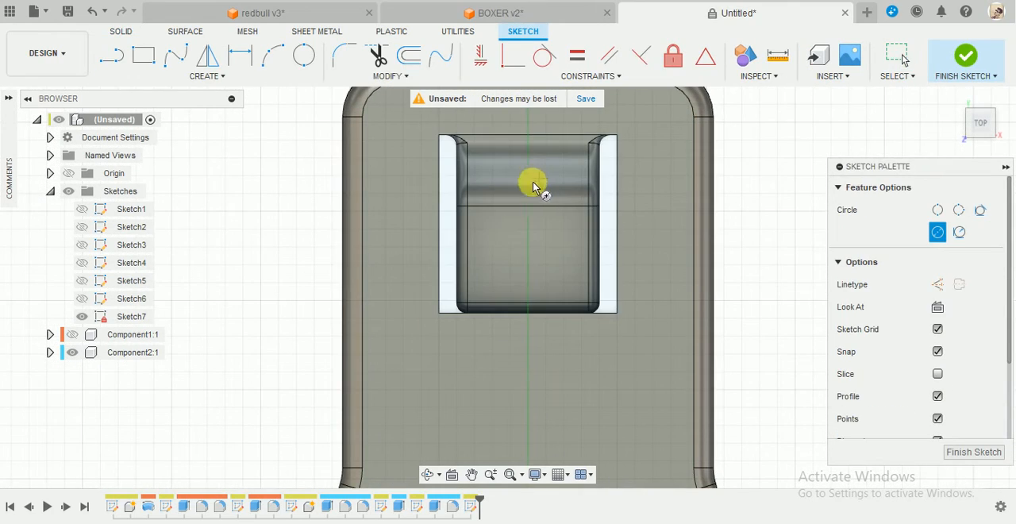
scroll(536, 258, "down", 4)
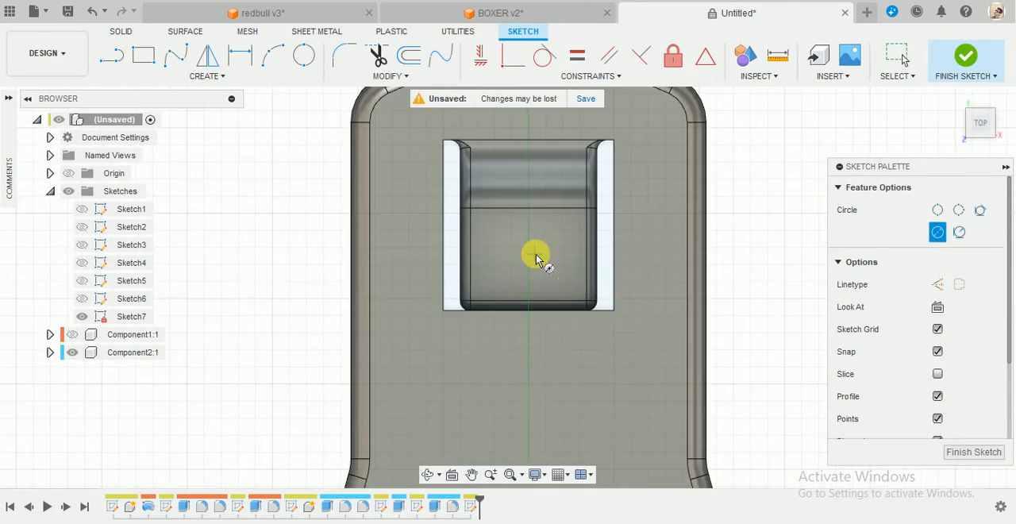
scroll(536, 258, "down", 3)
key("Escape")
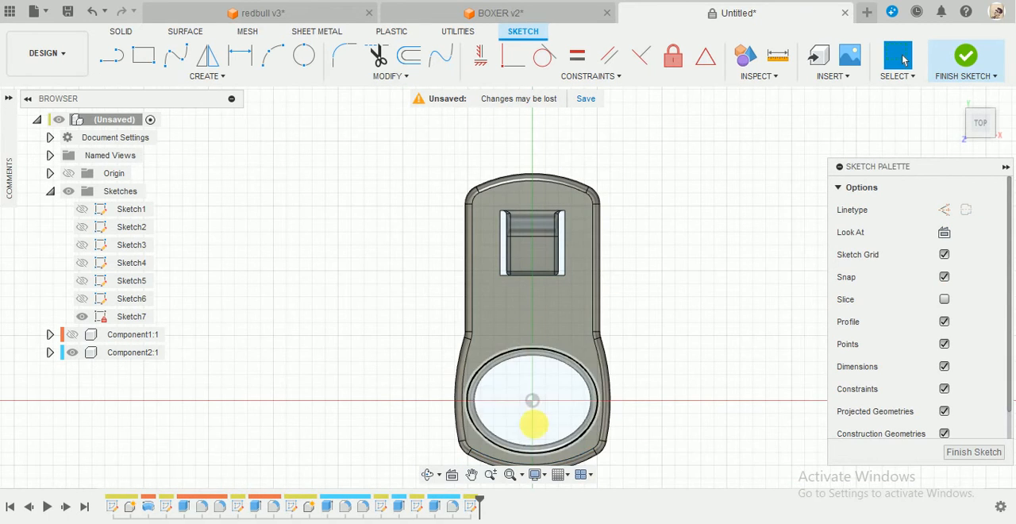
Draw a vertical line from the elliptical hole's centre through the middle of the square opening to beyond the tab's far end.
key("l")
left_click(531, 399)
left_click(532, 129)
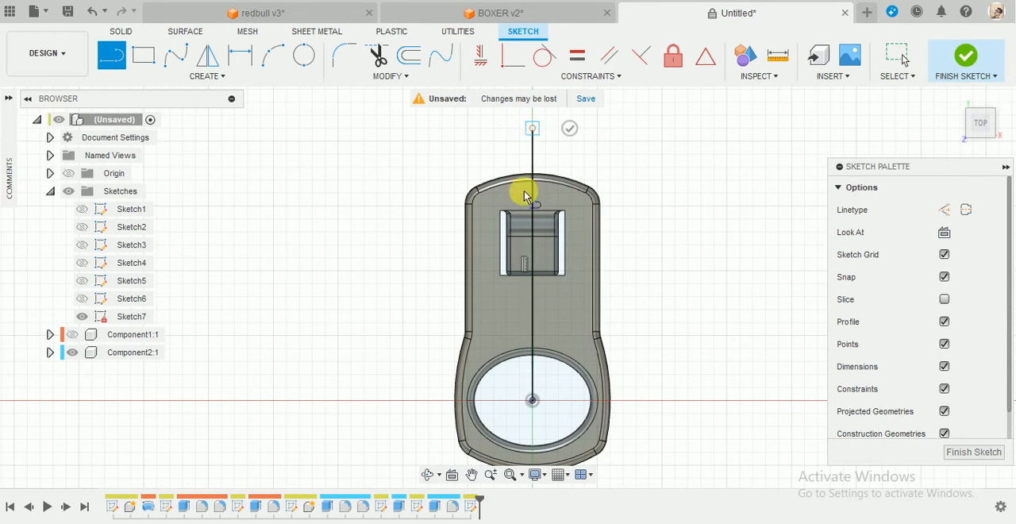
scroll(528, 238, "up", 5)
key("Escape")
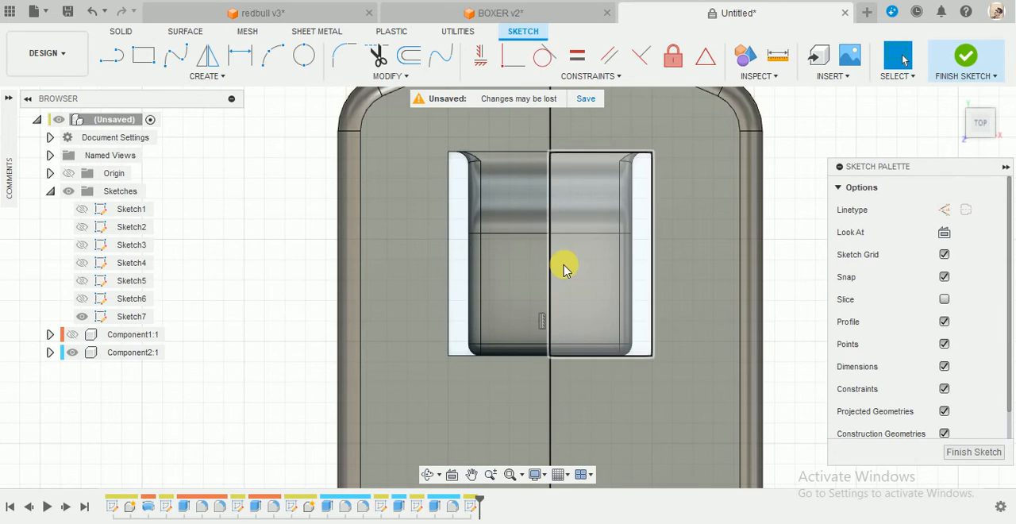
Sketch a 2.5 mm diameter circle on the vertical line inside the square opening, with its centre 12 mm from the elliptical hole's centre.
key("c")
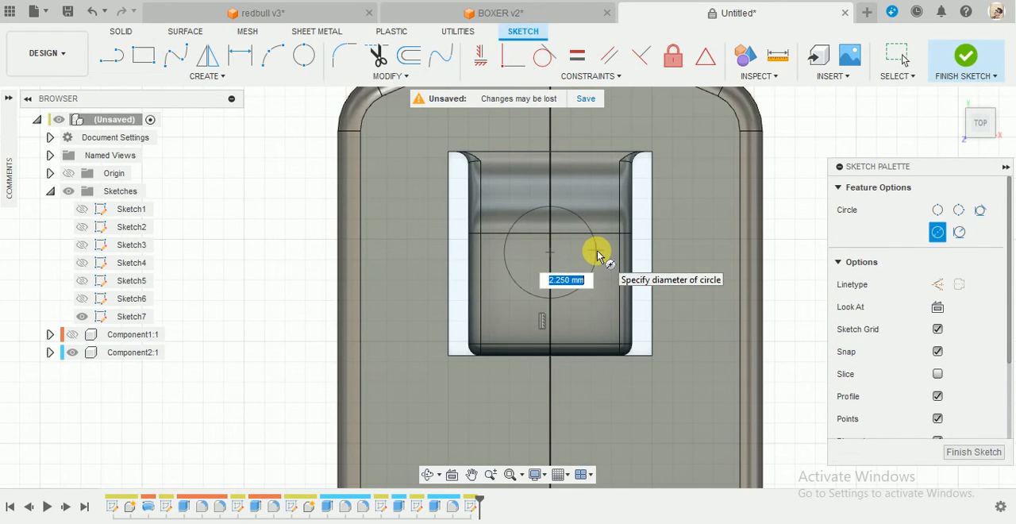
key("Return")
key("d")
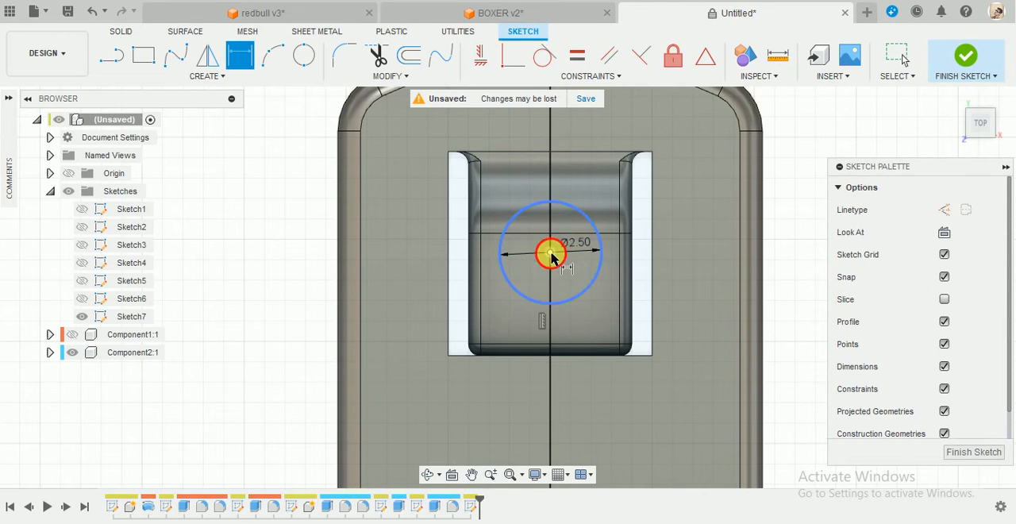
scroll(554, 258, "down", 3)
scroll(580, 220, "up", 2)
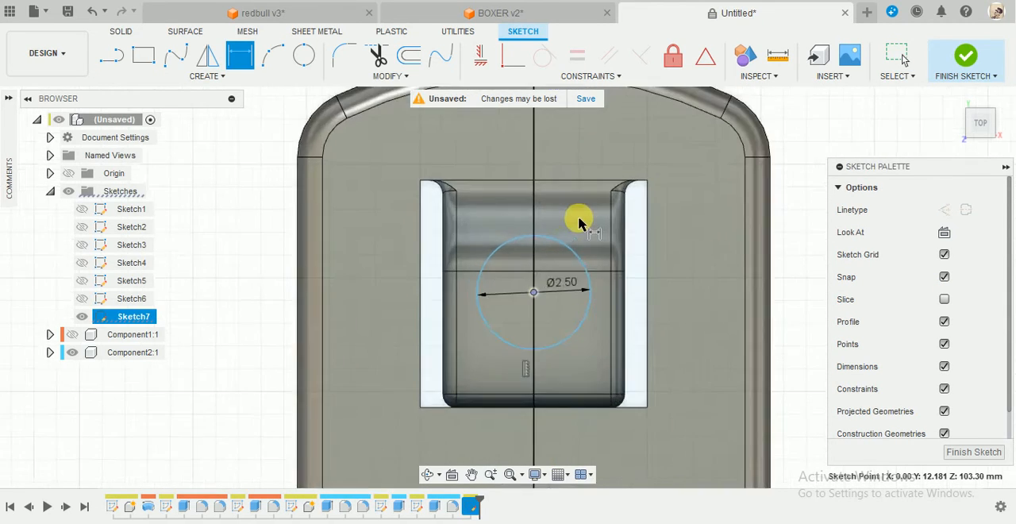
scroll(585, 222, "down", 5)
left_click(570, 406)
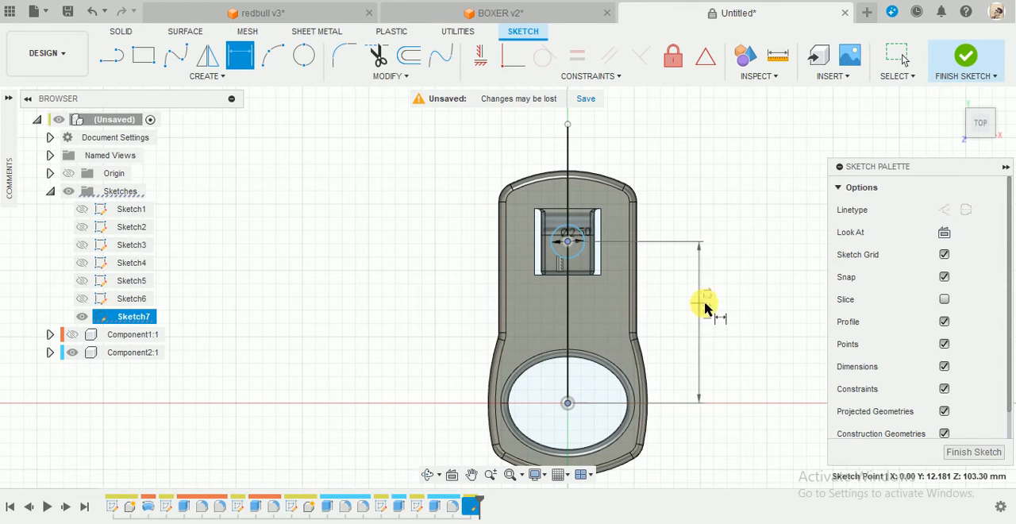
left_click(703, 302)
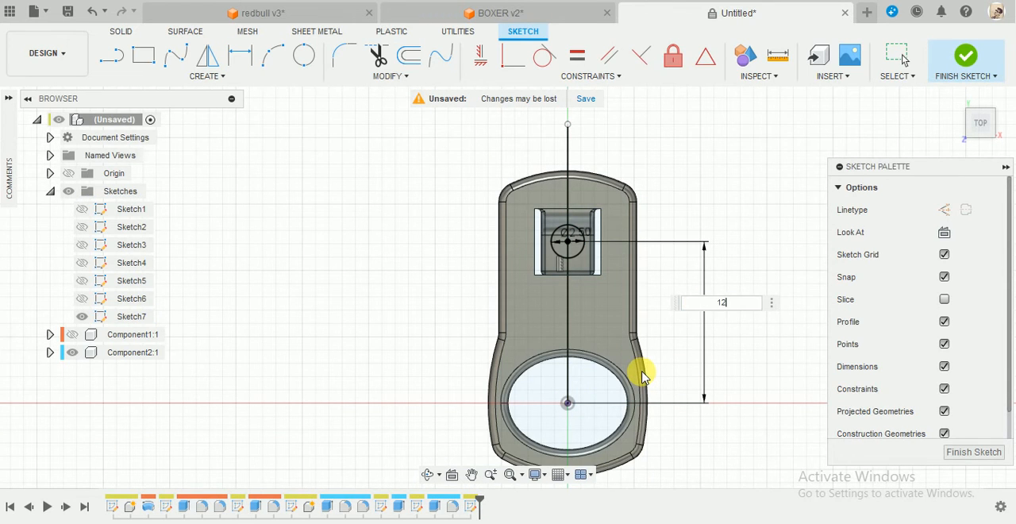
type("12")
key("Return")
scroll(556, 210, "up", 2)
scroll(635, 233, "down", 1)
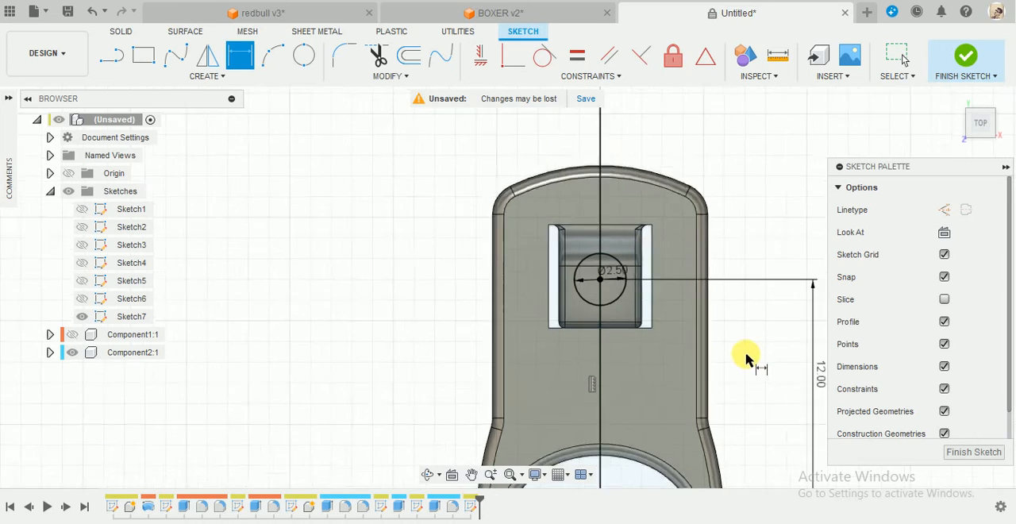
left_click(964, 59)
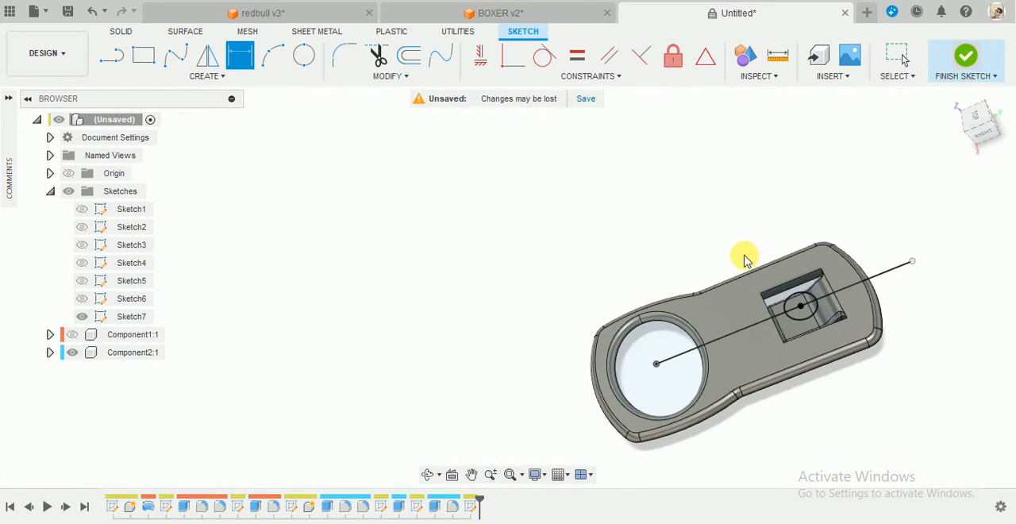
Extrude both halves of the circle down to the pull tab's body, using the To Object extent and the Join operation.
scroll(793, 286, "up", 4)
left_click(143, 55)
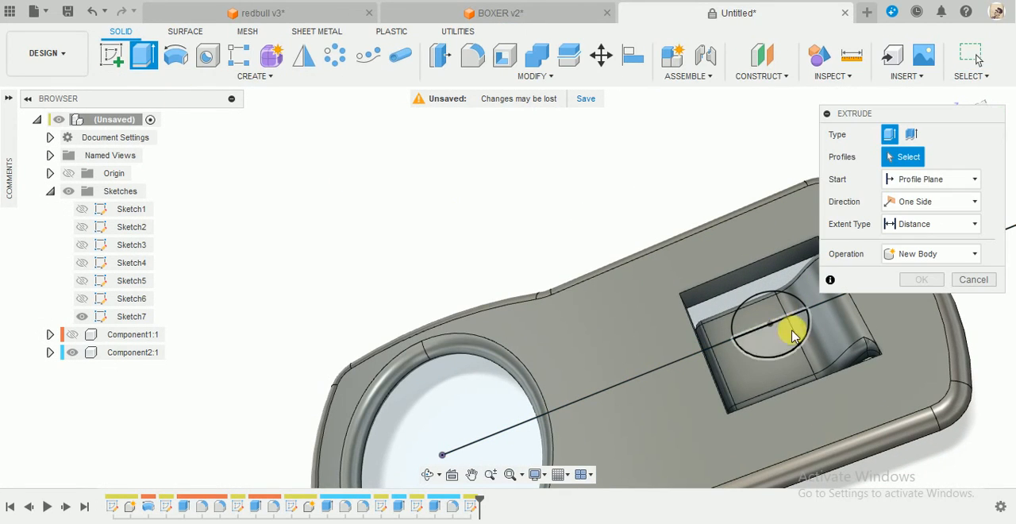
left_click(770, 343)
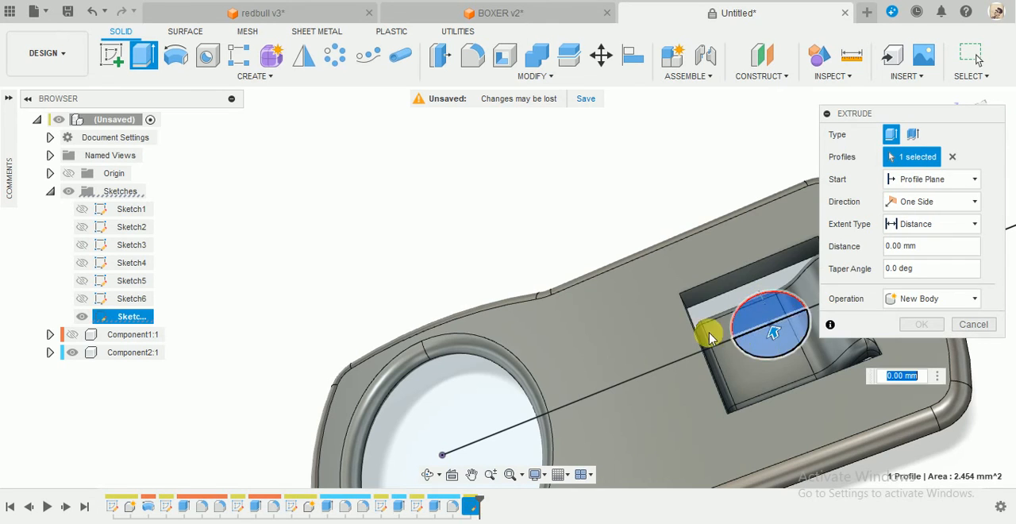
middle_click_drag(553, 275, 864, 192, "shift")
scroll(573, 331, "down", 5)
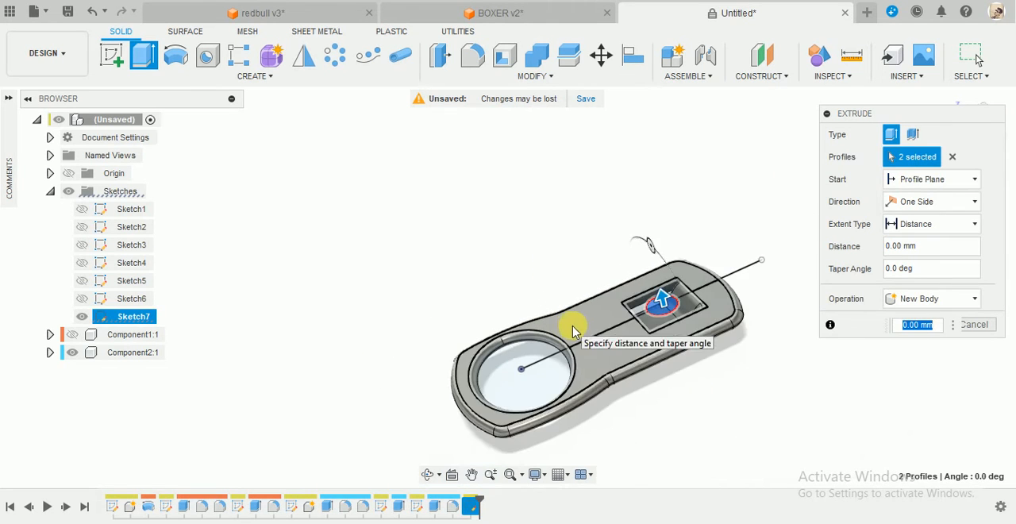
scroll(745, 392, "up", 3)
left_click(933, 224)
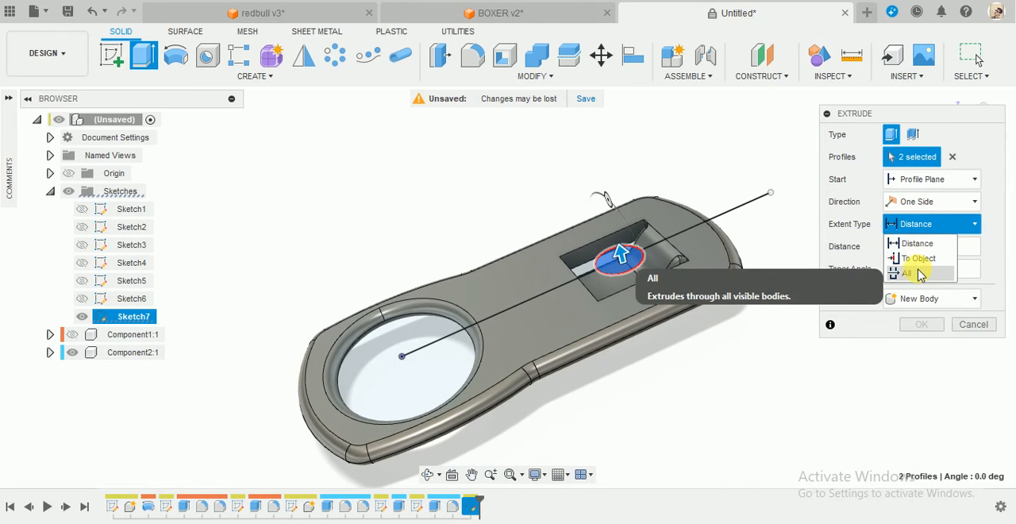
left_click(918, 258)
scroll(663, 309, "up", 3)
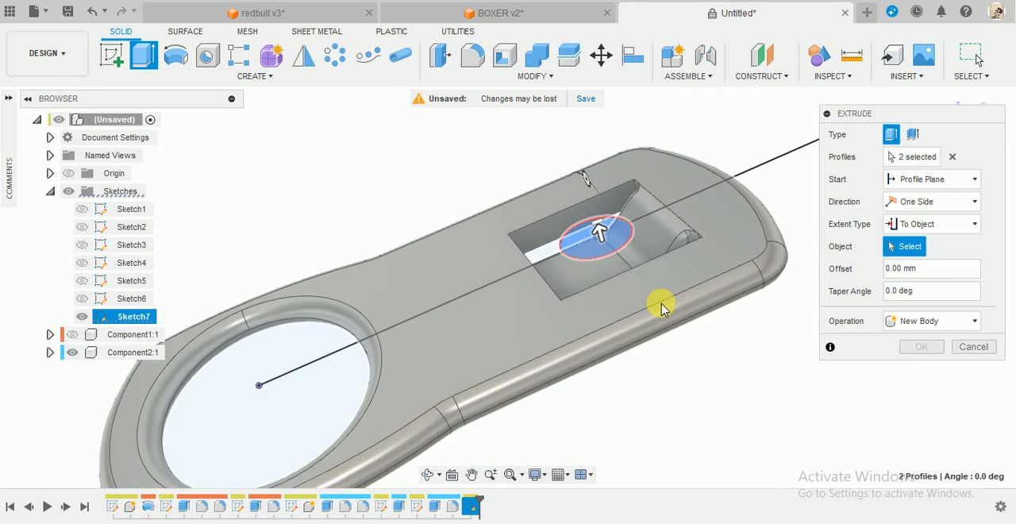
left_click(565, 391)
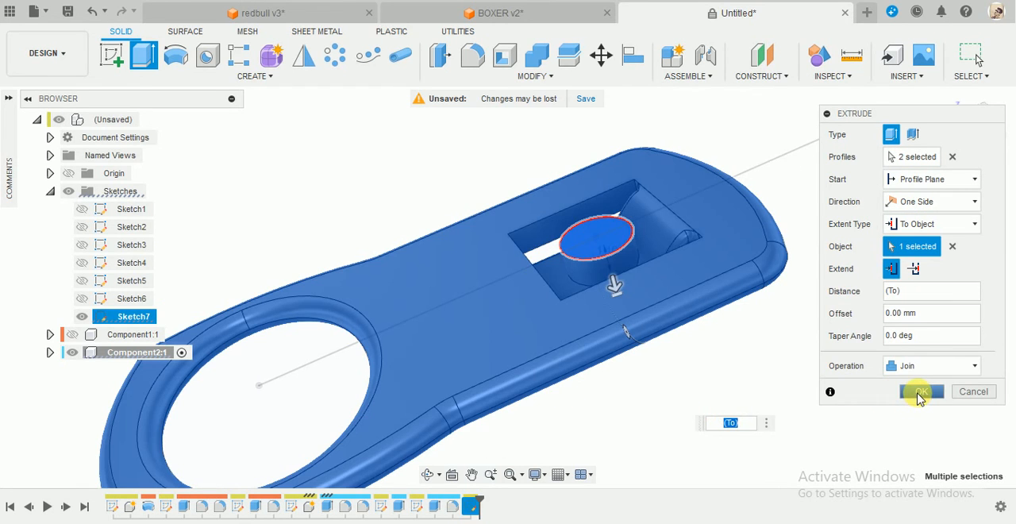
left_click(919, 393)
Reopen the circle's sketch and try a 14 mm distance between its centre and the elliptical hole's centre.
scroll(720, 337, "down", 3)
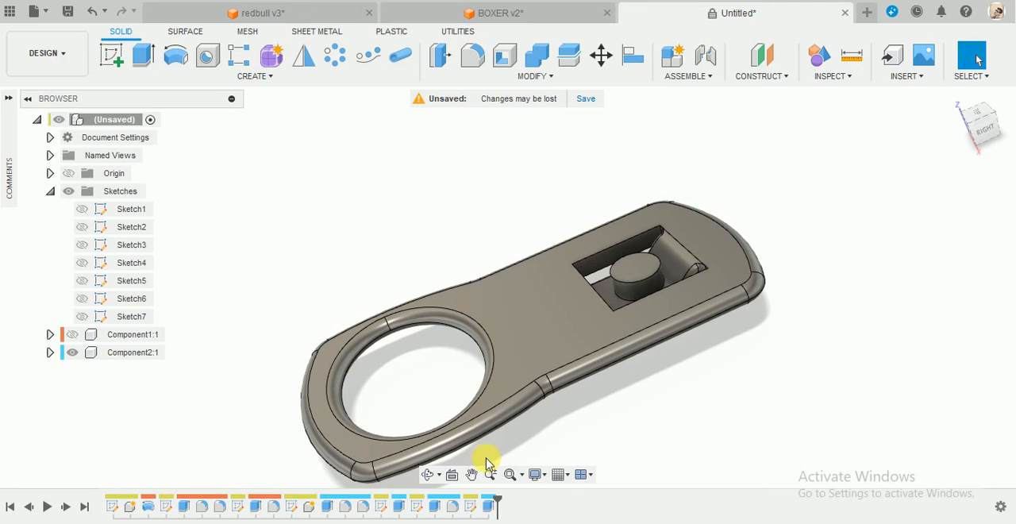
right_click(471, 512)
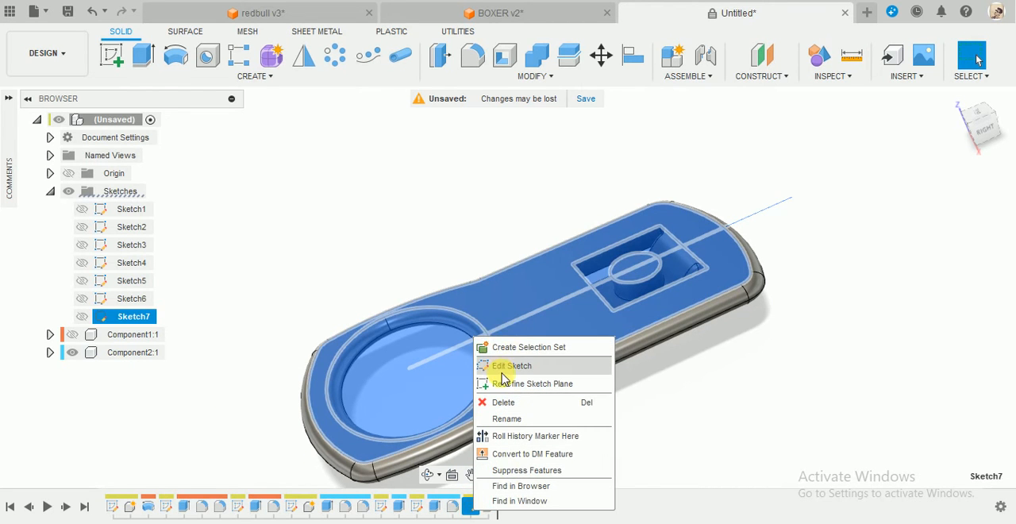
left_click(508, 364)
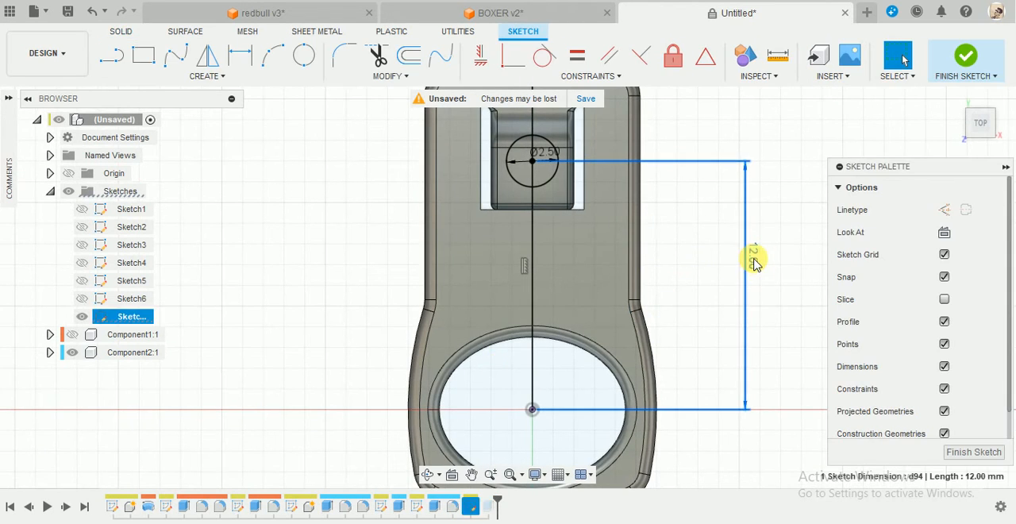
double_click(752, 261)
type("14")
key("Return")
scroll(750, 262, "down", 3)
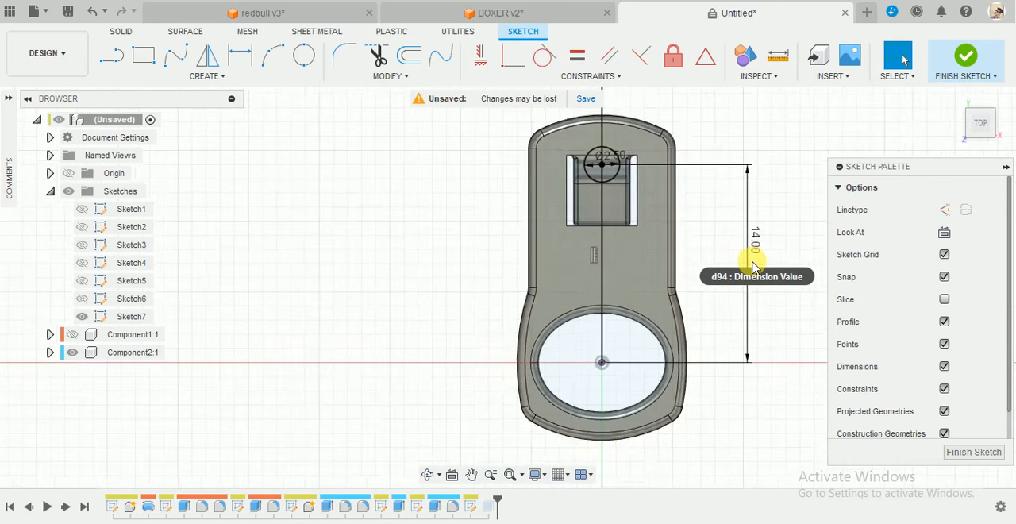
Set the distance between the circle and the elliptical hole's centre to 13 mm and finish the sketch.
double_click(758, 256)
type("13")
key("Return")
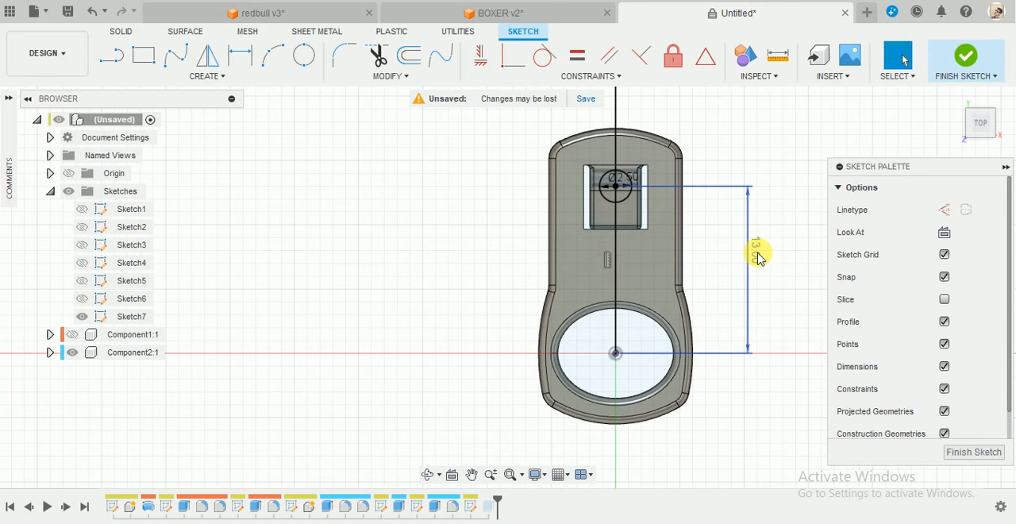
left_click(967, 57)
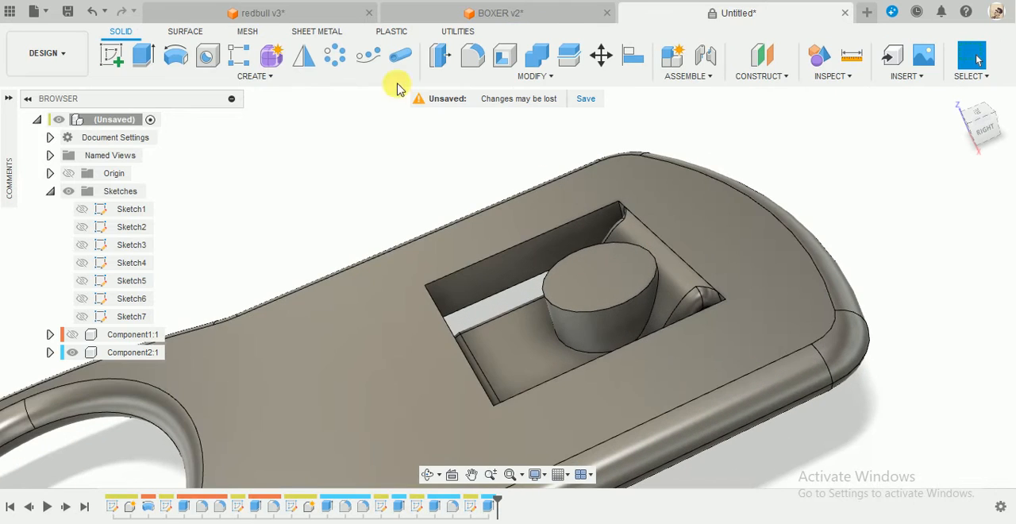
Fillet the round peg's side face so that its upper and lower edges are rounded.
left_click(442, 61)
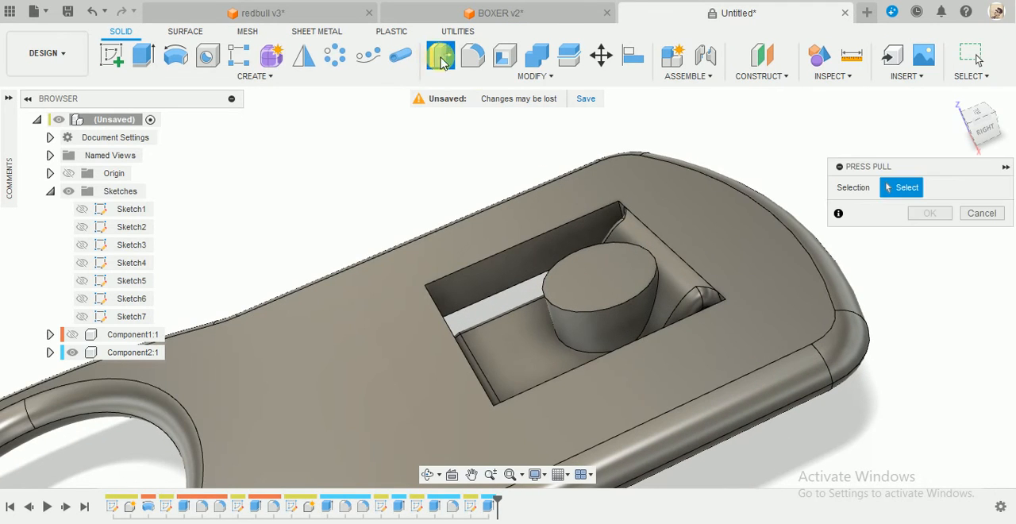
left_click(481, 62)
left_click(583, 326)
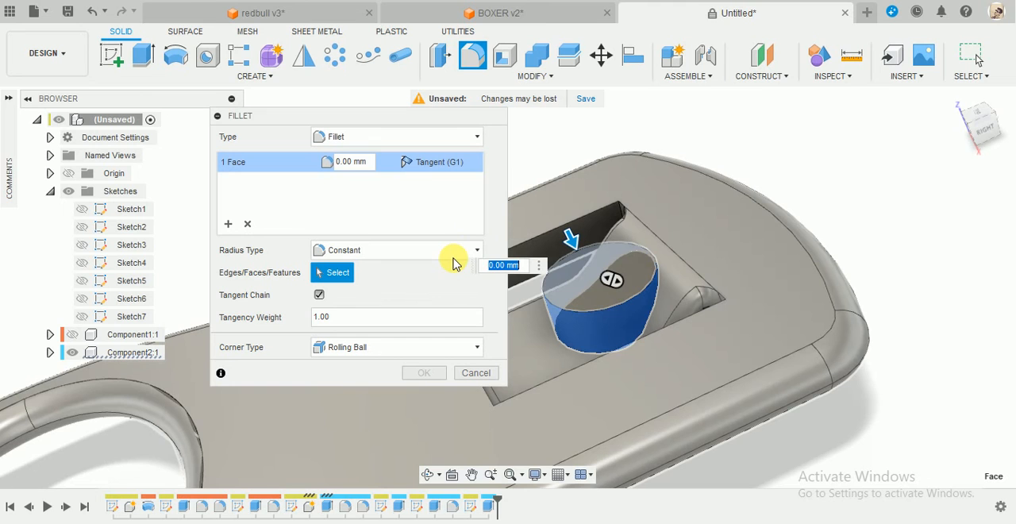
key("Return")
scroll(461, 254, "down", 5)
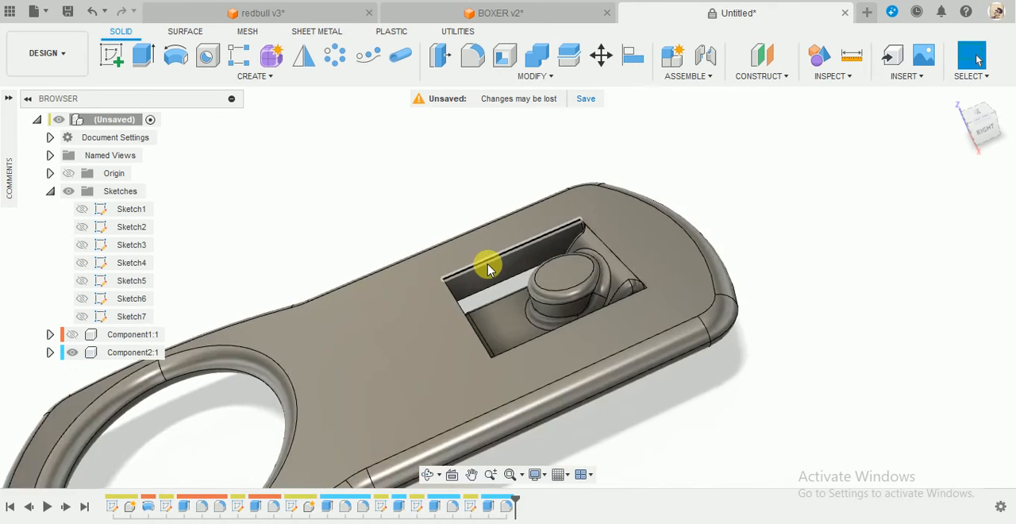
Try a 0.3 mm fillet on three inner walls of the pull tab's square opening.
middle_click_drag(490, 266, 607, 243, "shift")
scroll(608, 242, "up", 3)
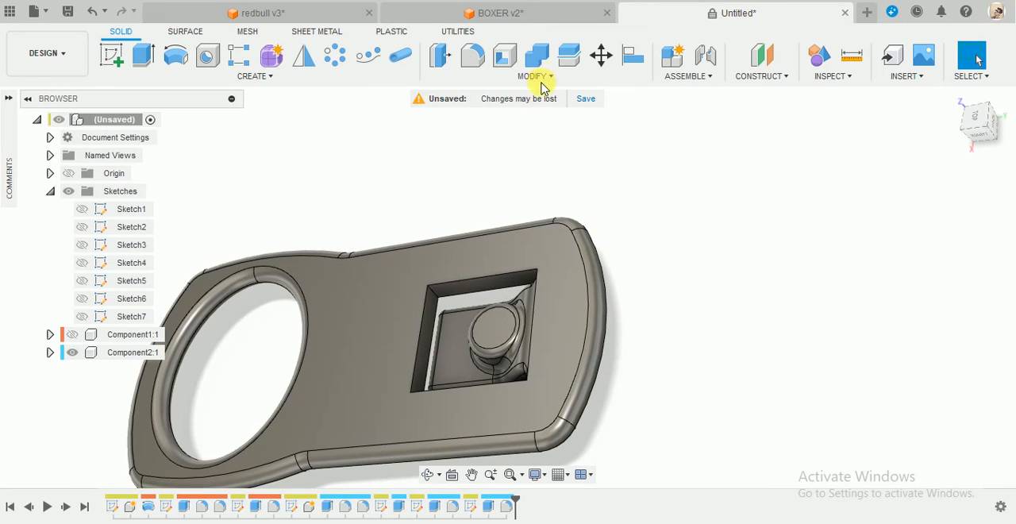
left_click(467, 65)
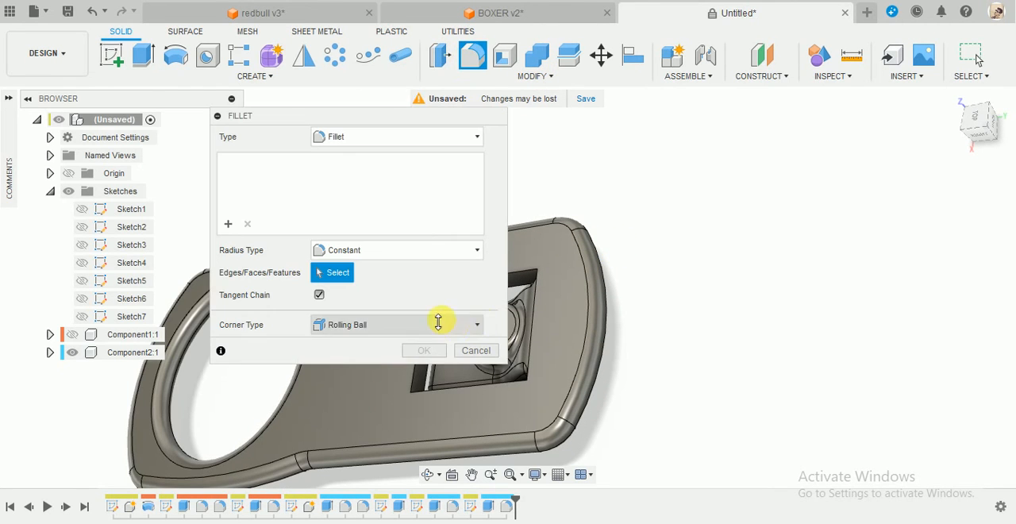
scroll(635, 237, "down", 4)
scroll(714, 238, "up", 6)
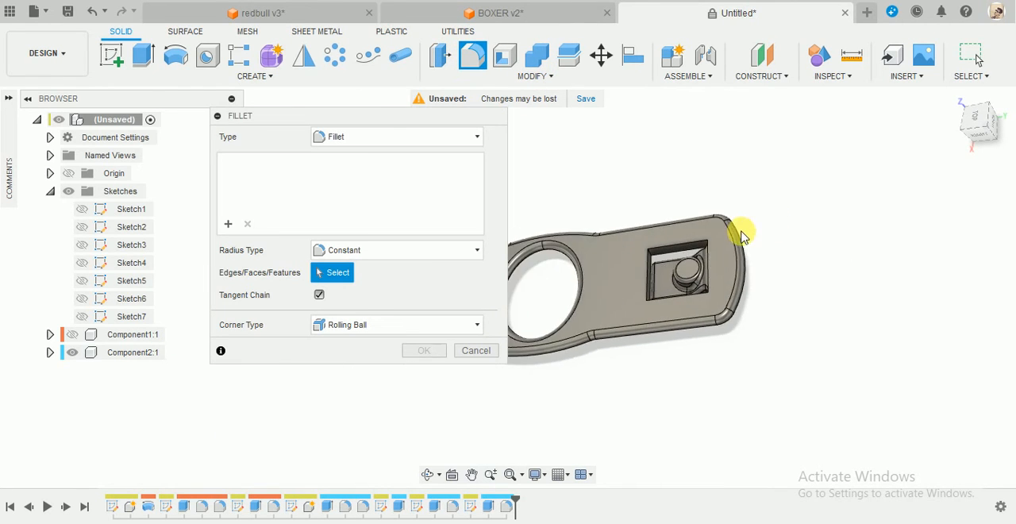
left_click(566, 272)
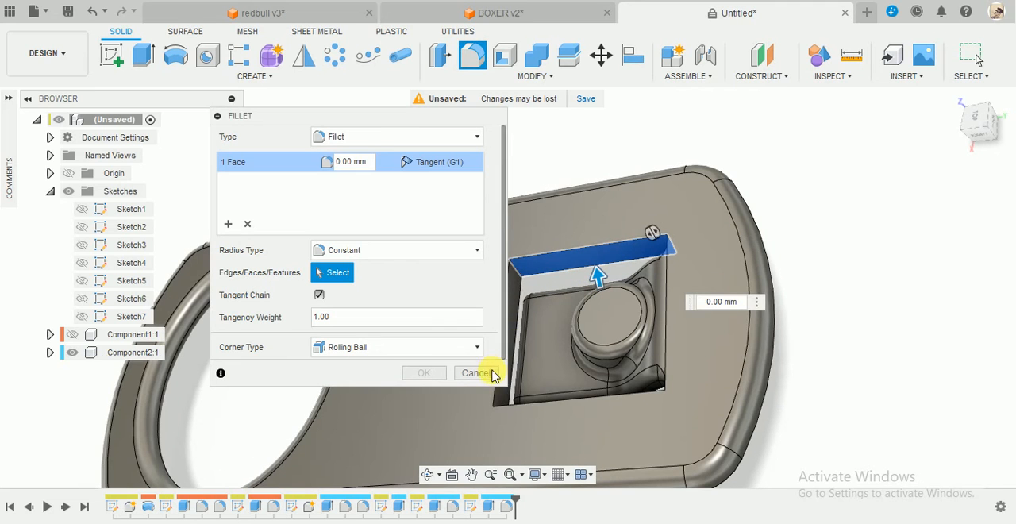
left_click(500, 340)
middle_click_drag(499, 340, 712, 380, "shift")
left_click(580, 366)
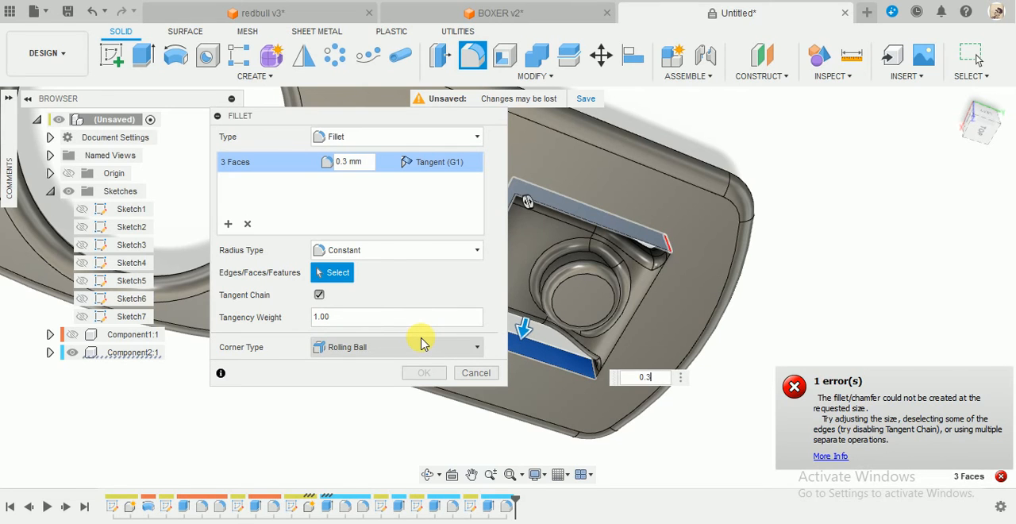
middle_click_drag(767, 316, 772, 277, "shift")
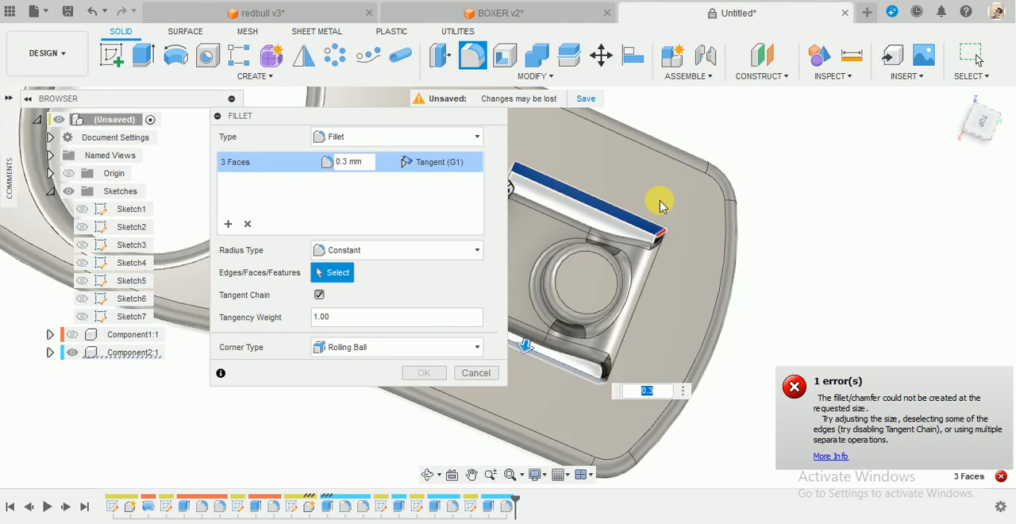
scroll(658, 205, "up", 3)
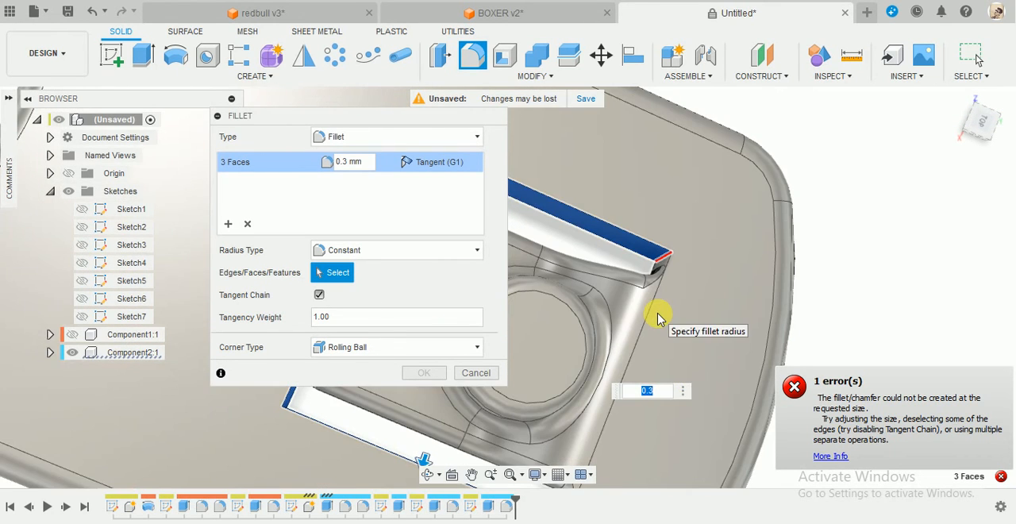
Set the fillet radius to 0.2 mm and apply it to the three inner walls of the square opening.
scroll(657, 319, "down", 2)
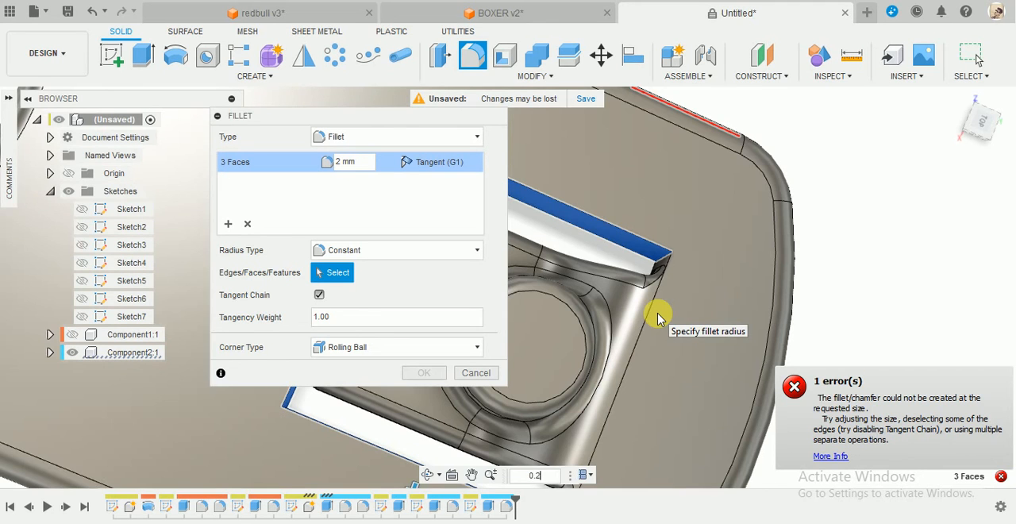
key("Return")
scroll(682, 295, "down", 4)
middle_click_drag(685, 294, 665, 265, "shift")
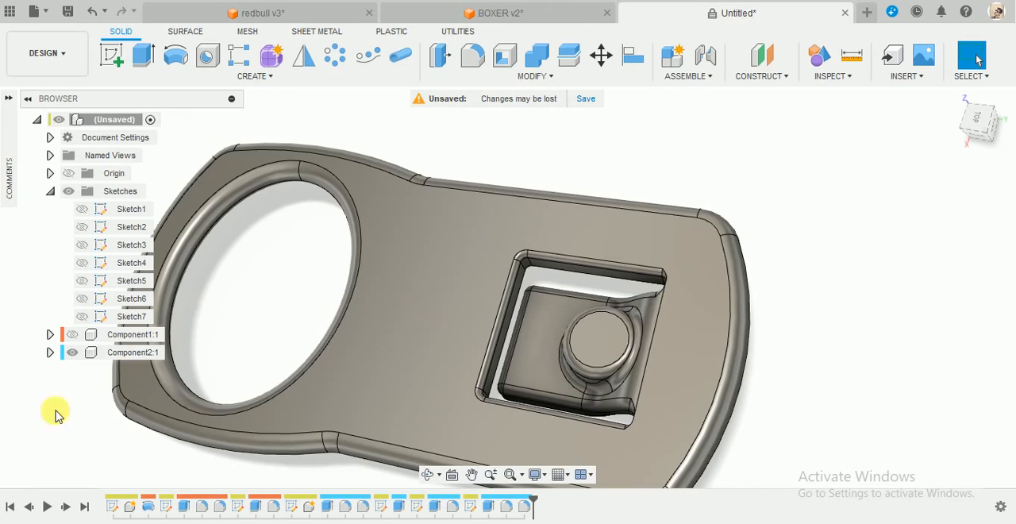
Show the hidden can component together with the pull tab.
left_click(74, 335)
scroll(508, 204, "down", 5)
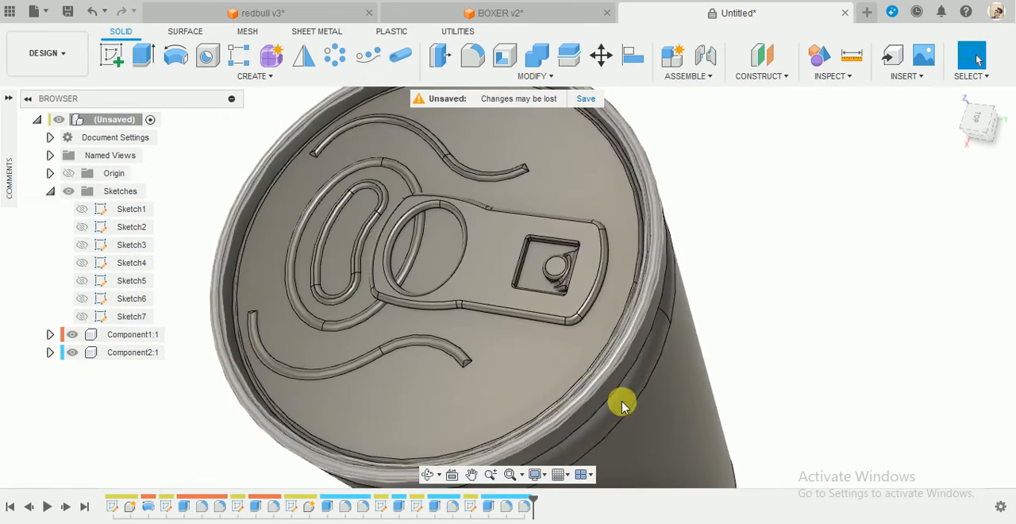
middle_click_drag(621, 405, 707, 370, "shift")
Rotate the pull tab component by -180 degrees about the Z axis with Move/Copy, working in the top view.
scroll(616, 232, "up", 3)
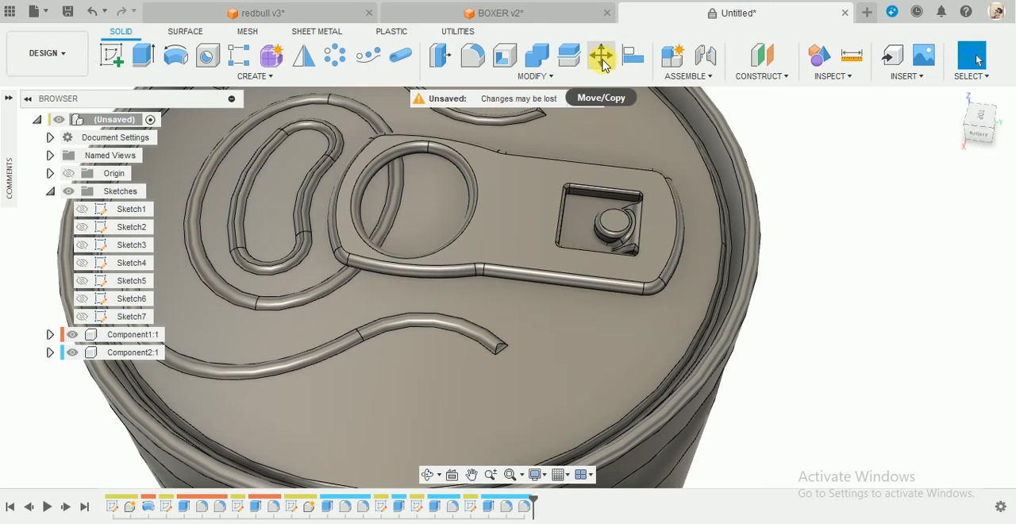
left_click(601, 55)
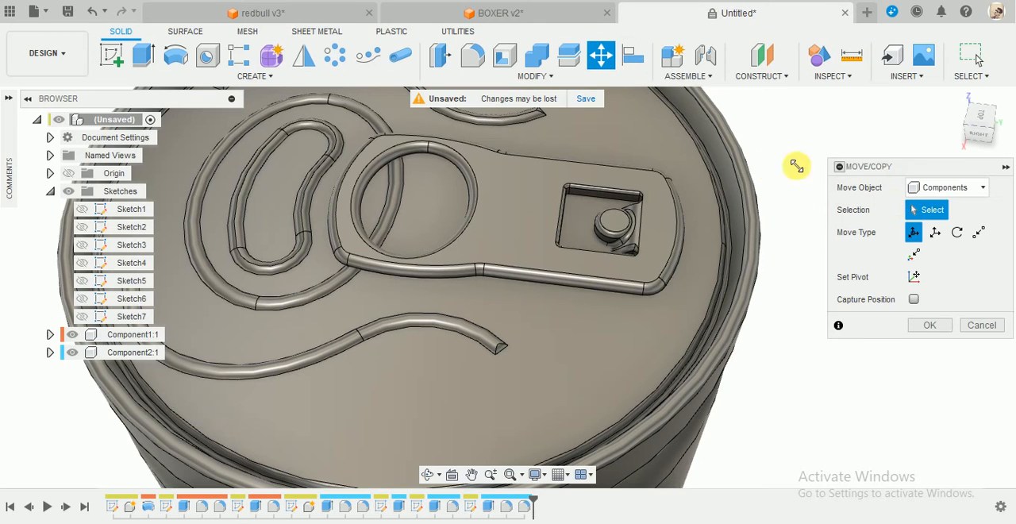
left_click(514, 213)
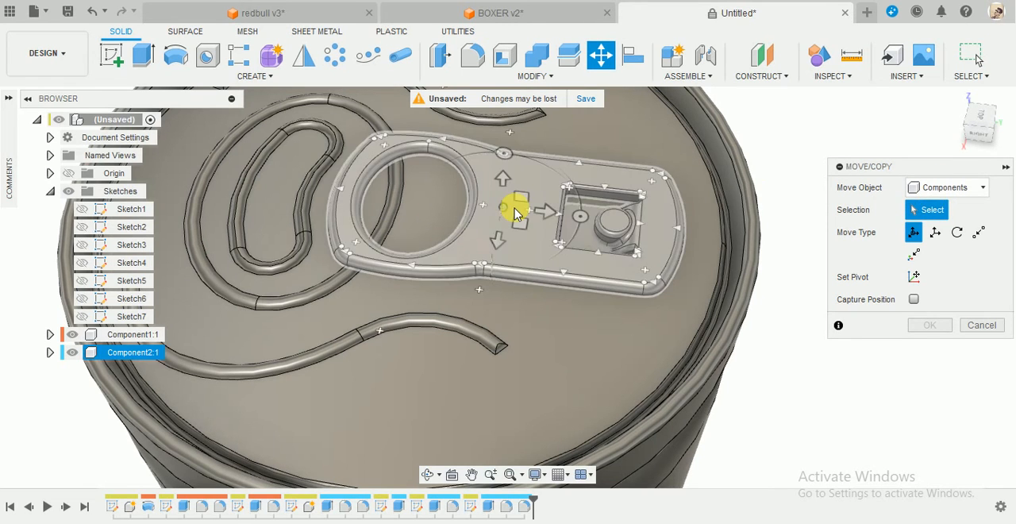
left_click(515, 212)
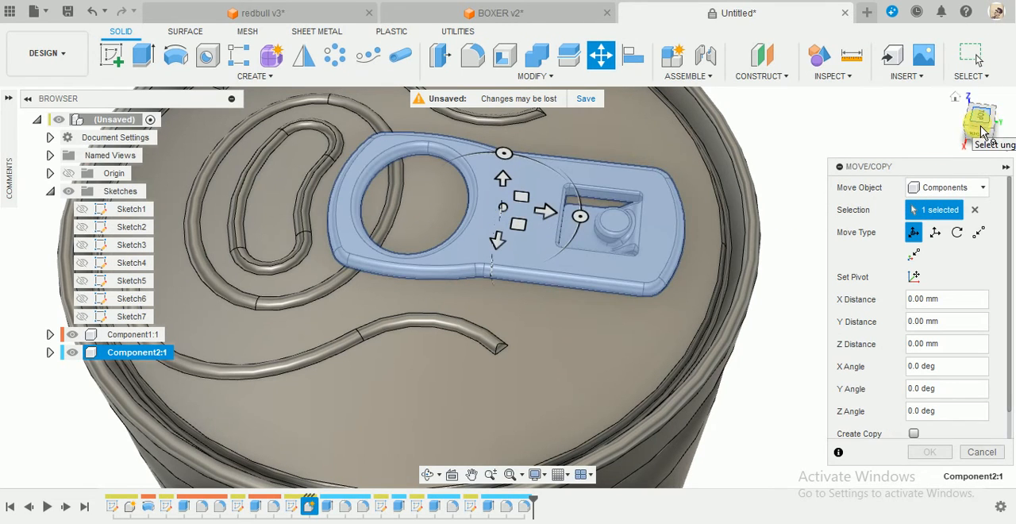
left_click(981, 131)
left_click_drag(617, 238, 415, 256)
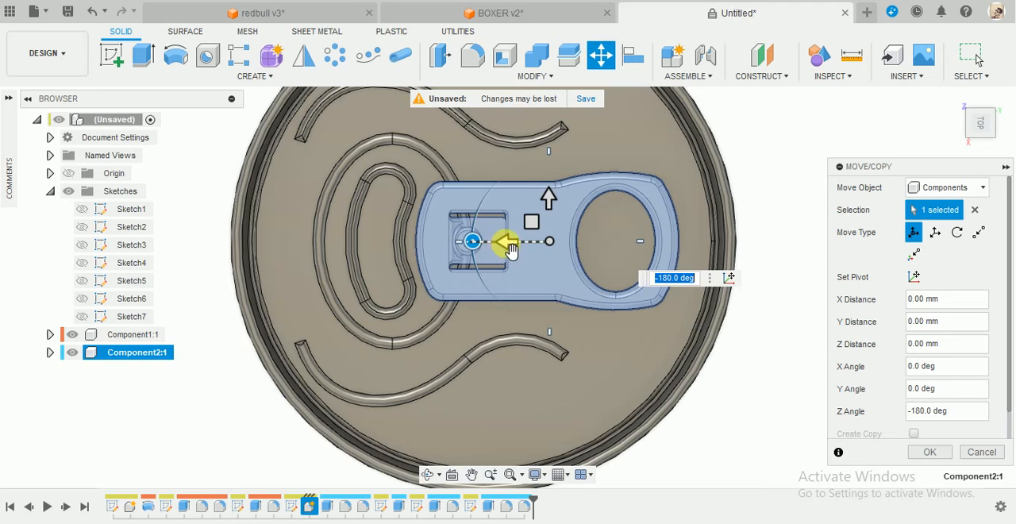
Shift the rotated pull tab about 4.585 mm along Y so its rivet end sits nearer the oval lid opening.
left_click_drag(493, 243, 479, 243)
middle_click_drag(613, 317, 404, 249, "shift")
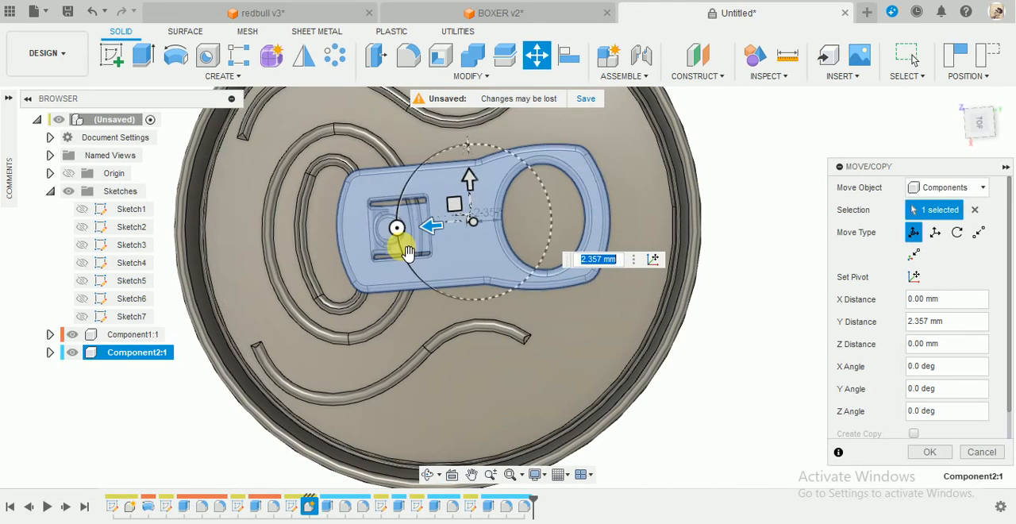
left_click_drag(442, 240, 412, 240)
middle_click_drag(548, 353, 574, 370, "shift")
Raise the pull tab 1.1 mm along Z above the lid and complete the move.
left_click_drag(987, 127, 983, 60)
scroll(533, 304, "up", 3)
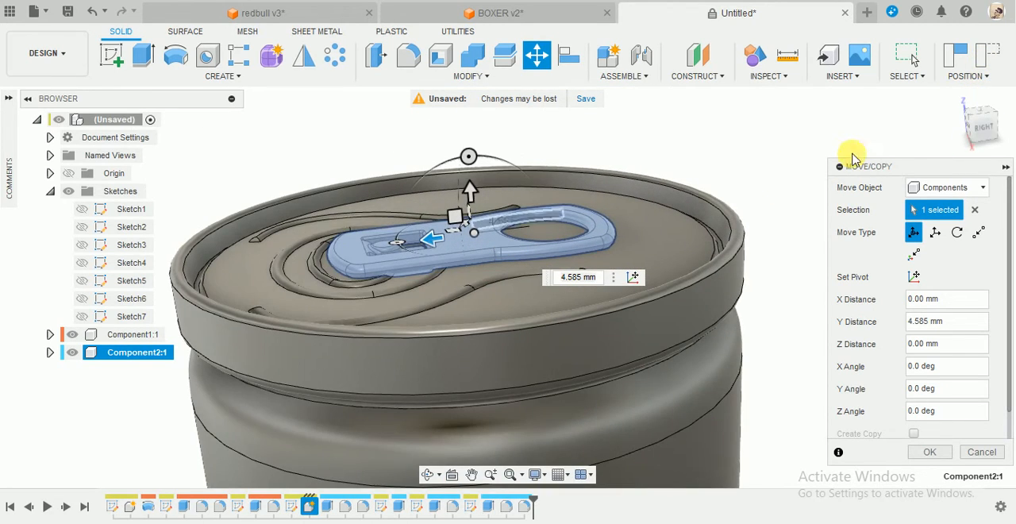
left_click(988, 139)
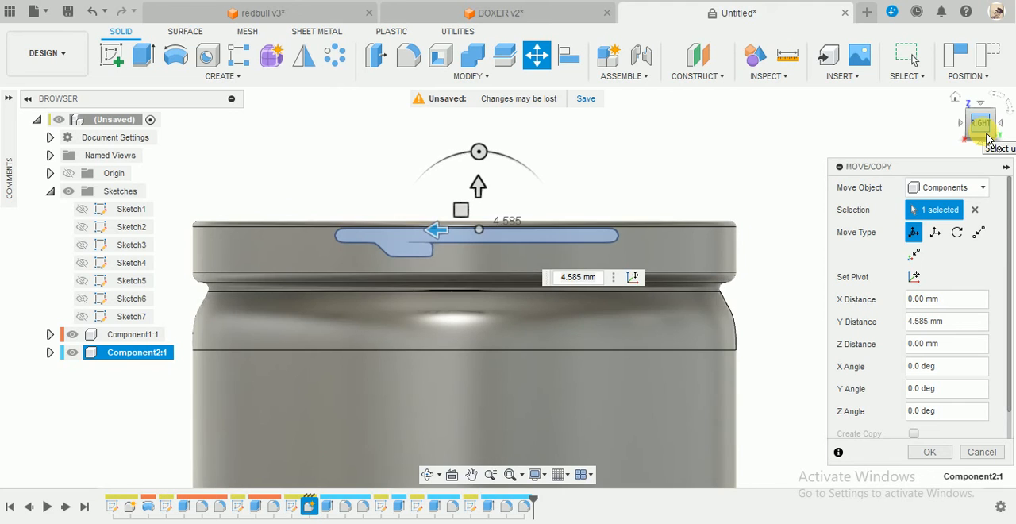
left_click_drag(478, 188, 479, 172)
middle_click_drag(594, 170, 587, 171, "shift")
scroll(395, 261, "up", 5)
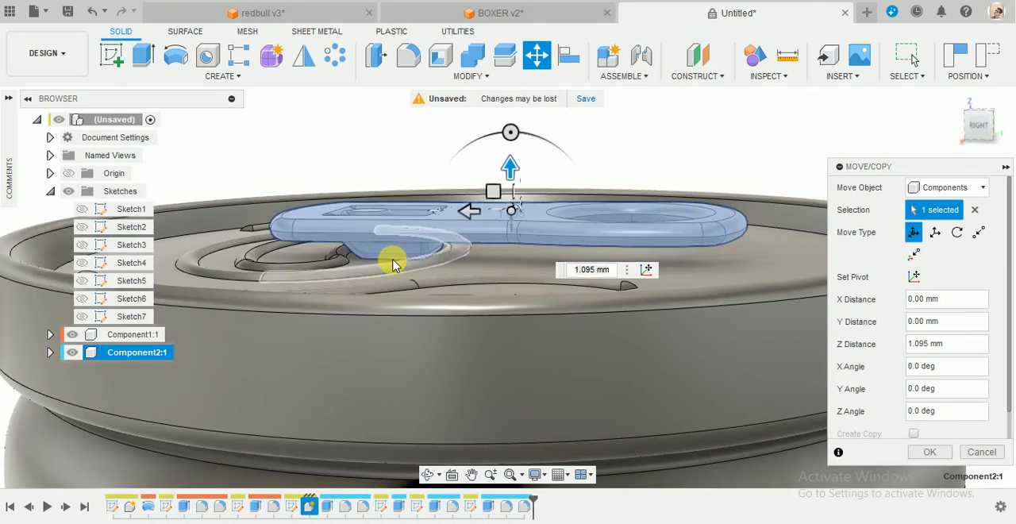
scroll(357, 268, "up", 3)
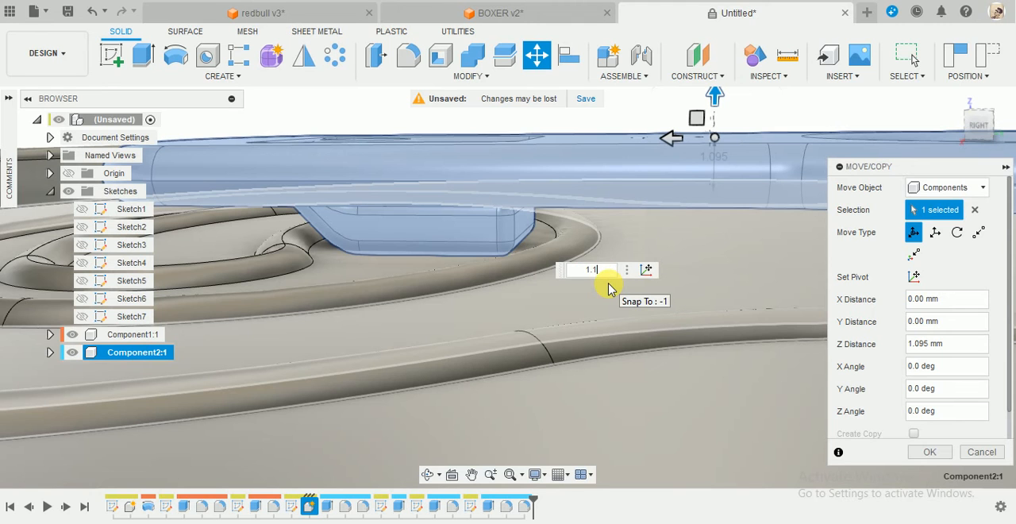
key("Return")
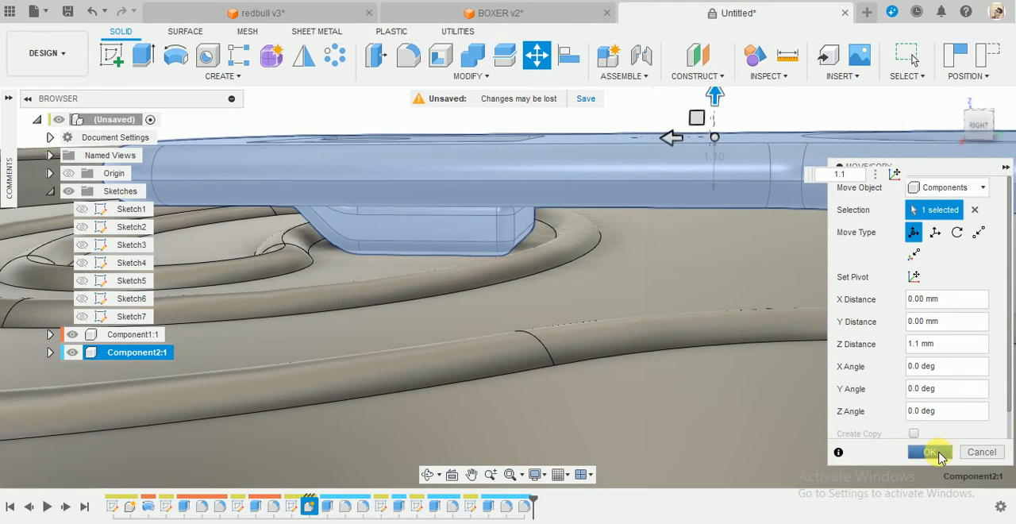
left_click(939, 452)
scroll(652, 337, "down", 4)
middle_click_drag(594, 291, 746, 238, "shift")
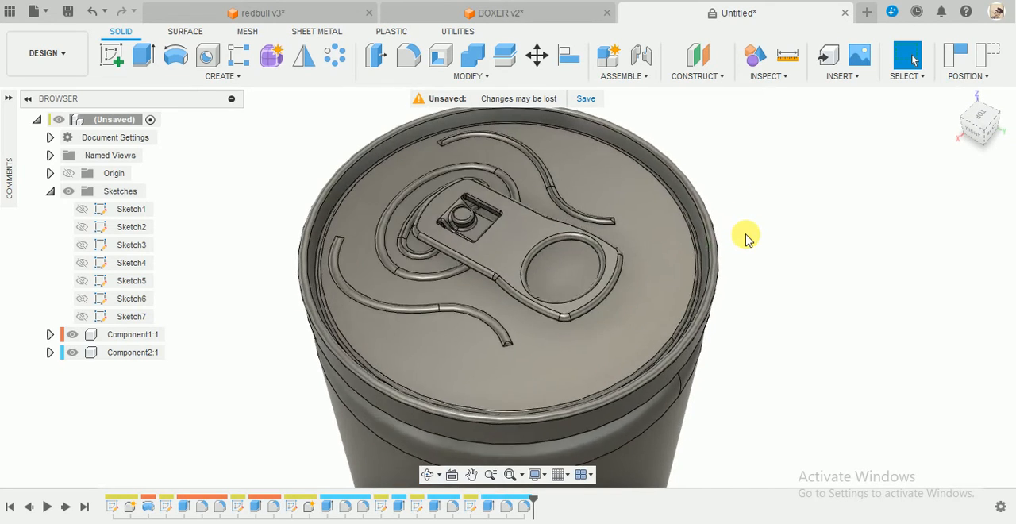
scroll(746, 238, "down", 8)
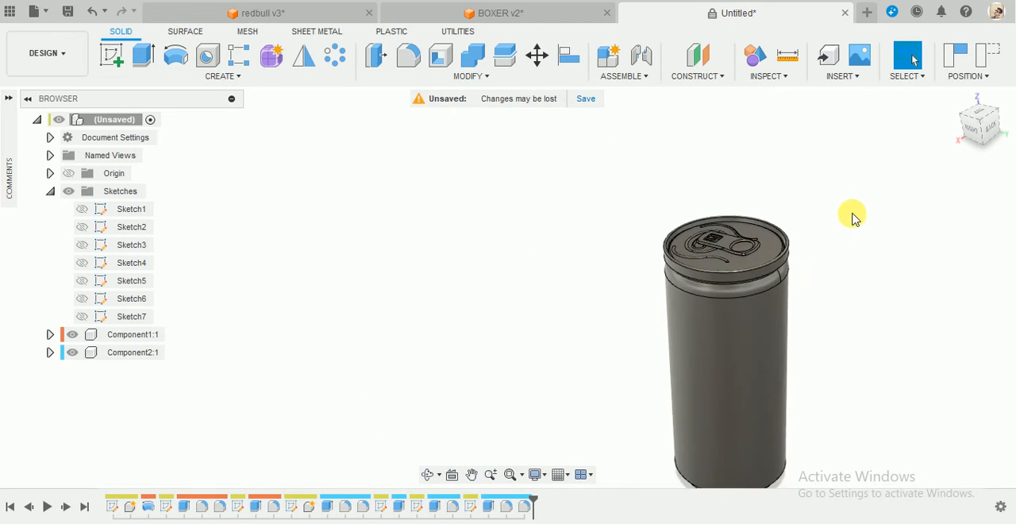
scroll(900, 390, "up", 5)
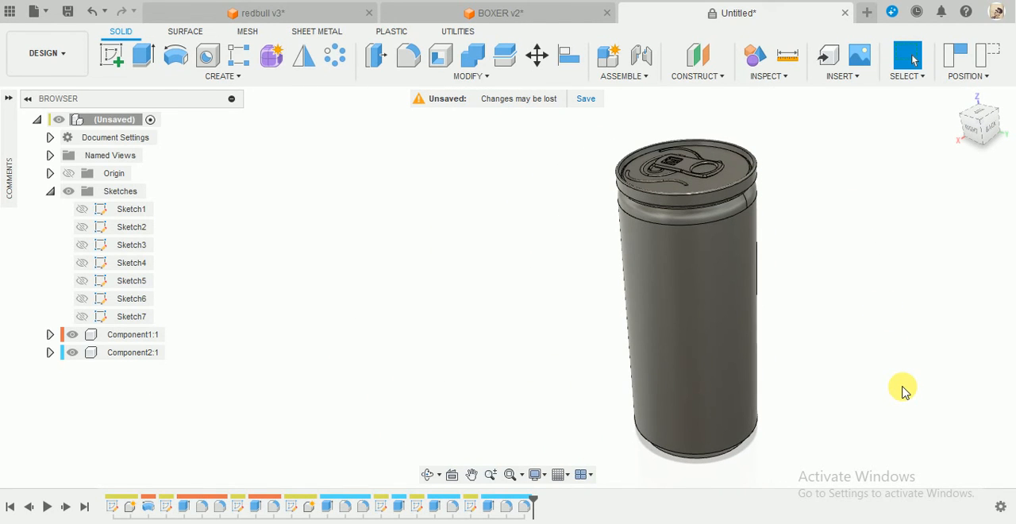
key("a")
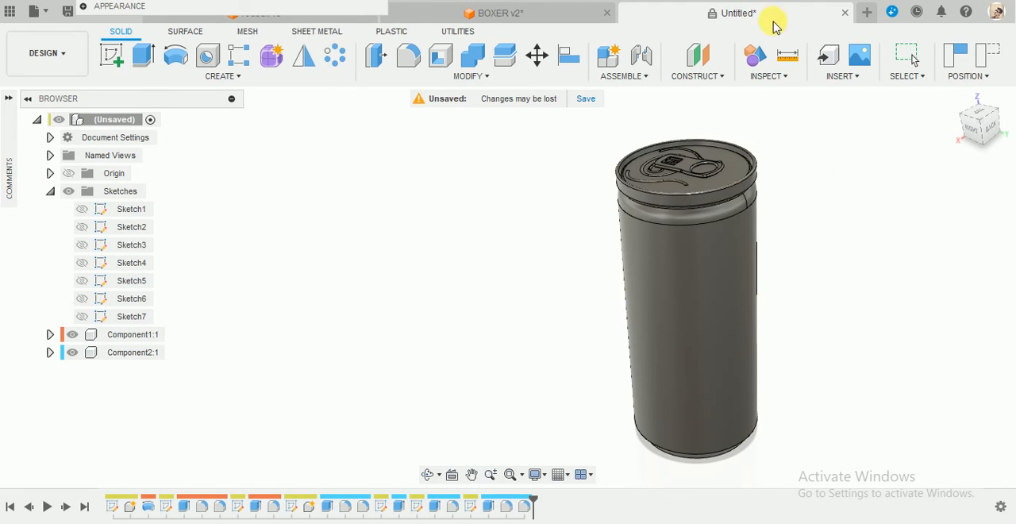
middle_click_drag(651, 211, 825, 329, "shift")
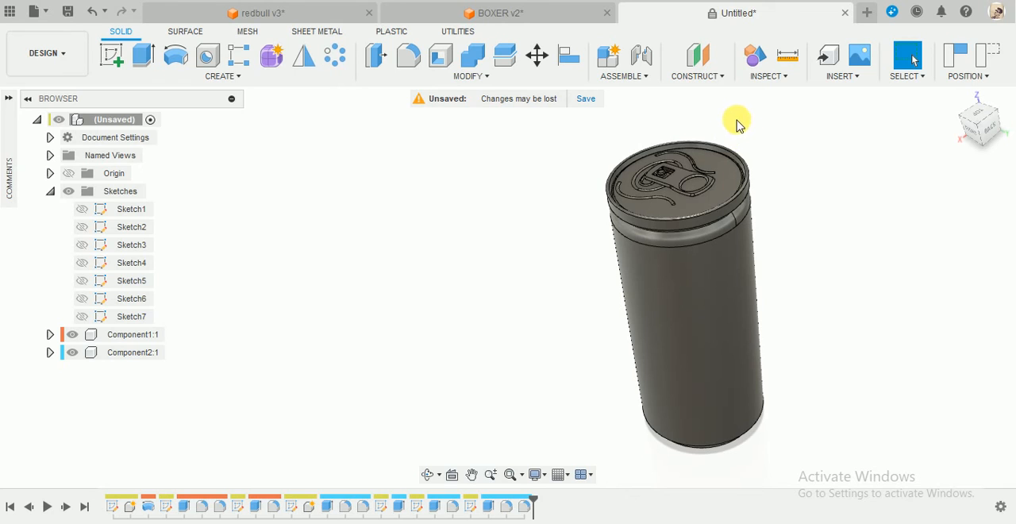
Apply the Mirror appearance from the Fusion 360 library to the can body component.
left_click(459, 78)
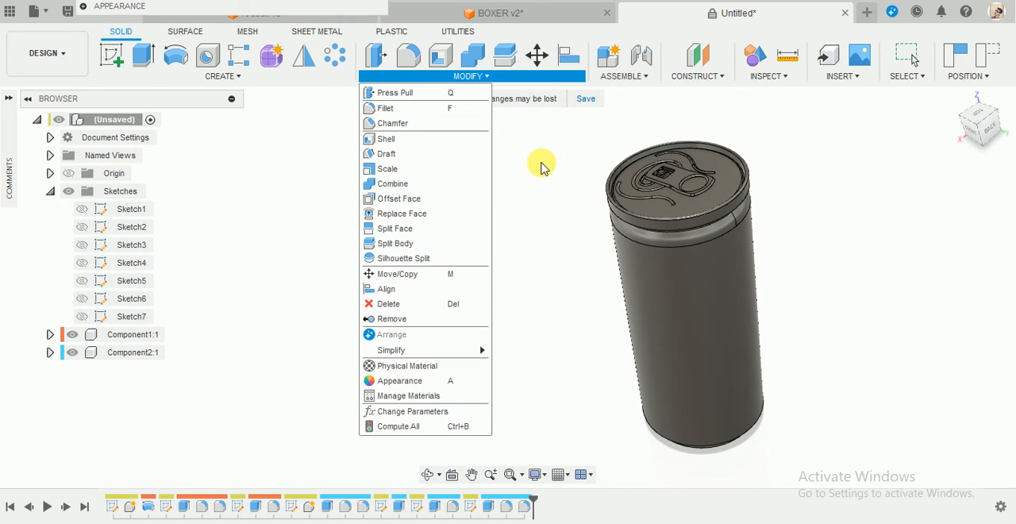
left_click(394, 382)
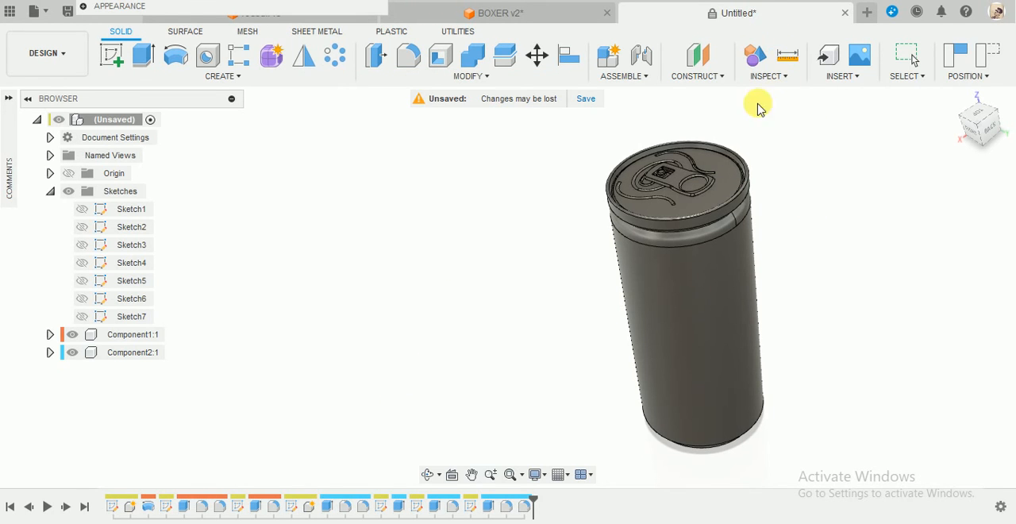
middle_click_drag(804, 201, 815, 195, "shift")
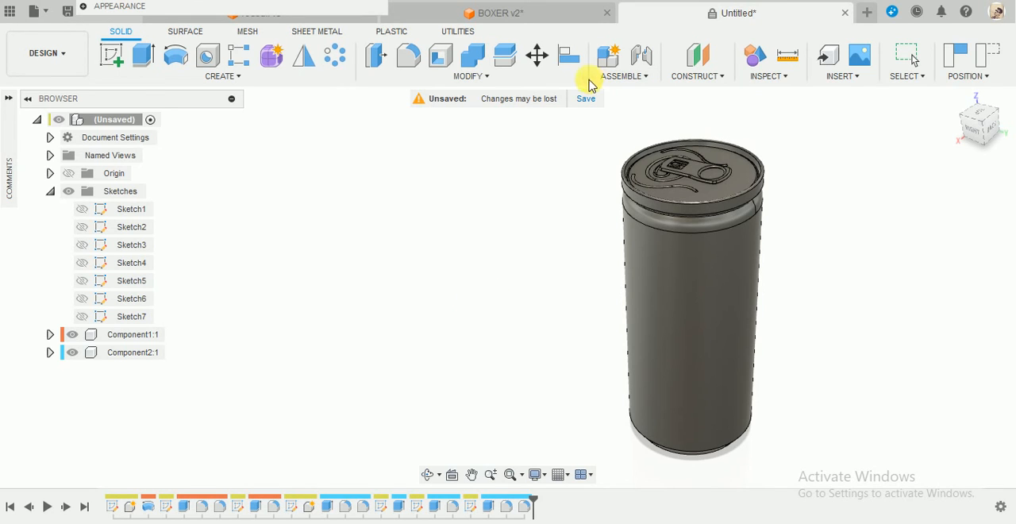
left_click(83, 9)
scroll(216, 380, "down", 4)
scroll(208, 374, "up", 7)
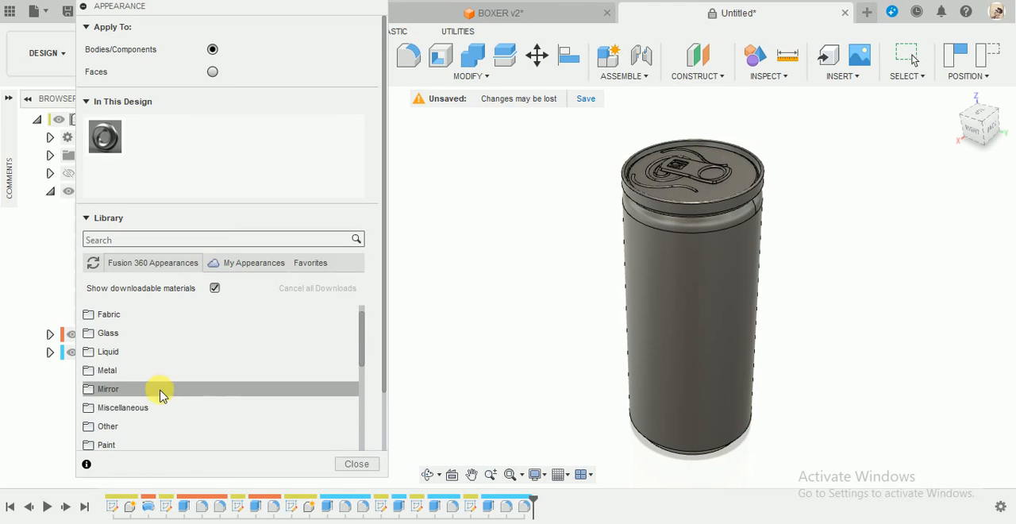
left_click(167, 393)
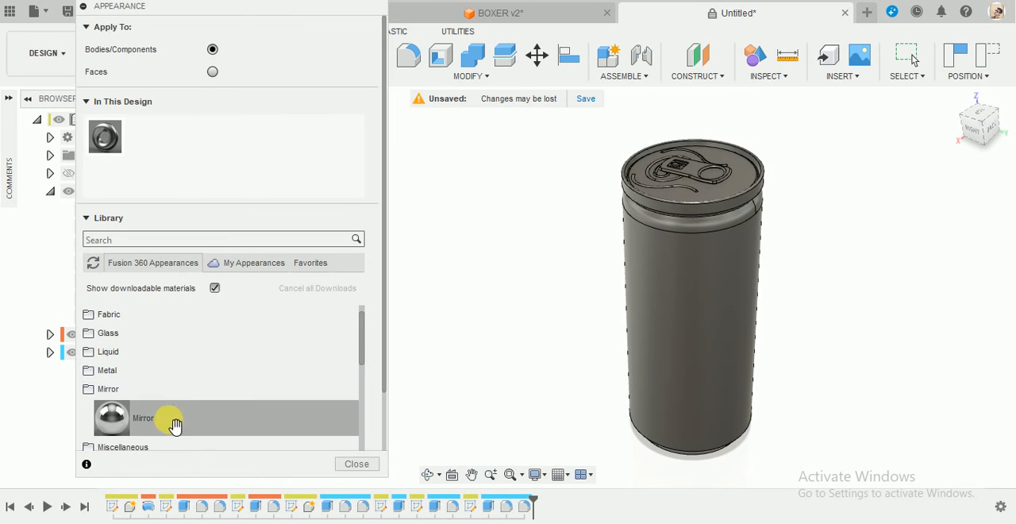
left_click_drag(172, 422, 603, 286)
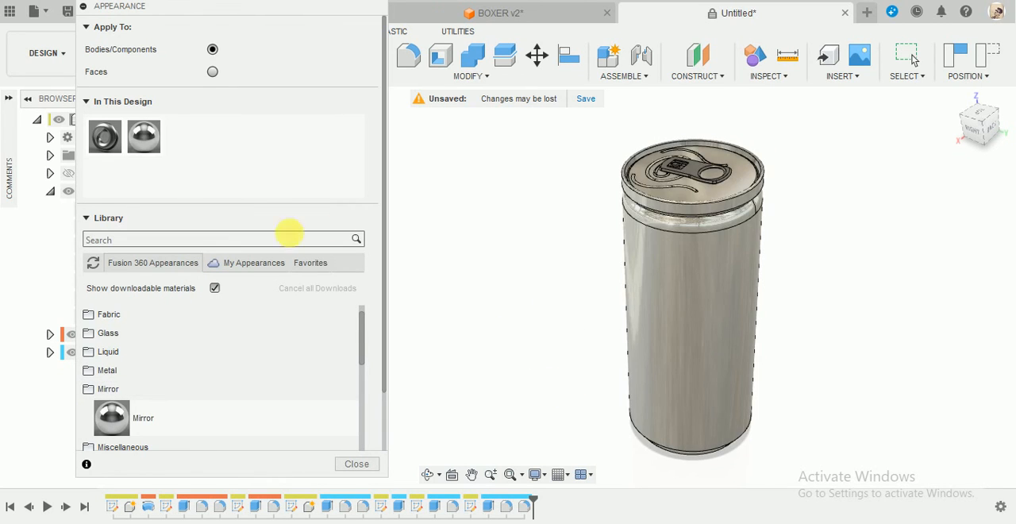
Duplicate the Mirror appearance in the design and assign the copy to the pull tab.
right_click(148, 136)
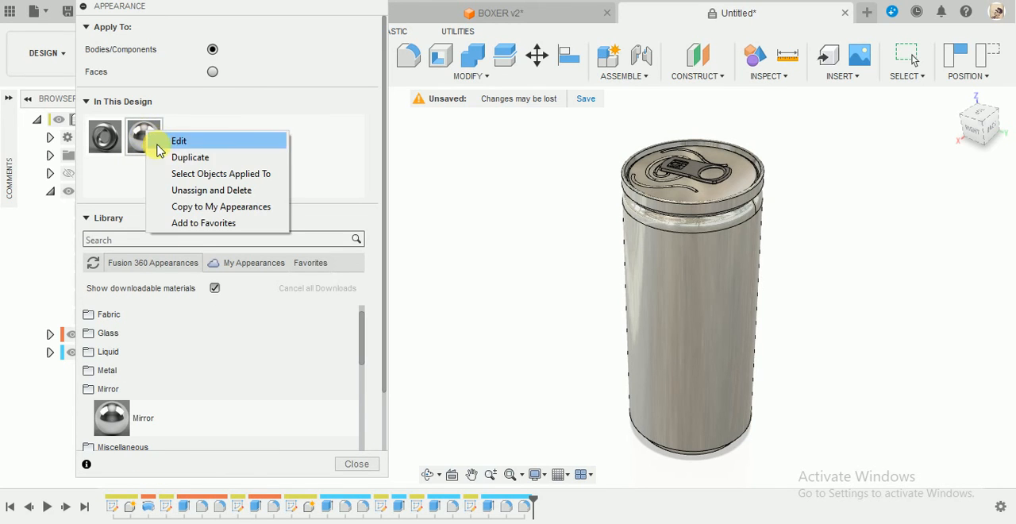
left_click(180, 157)
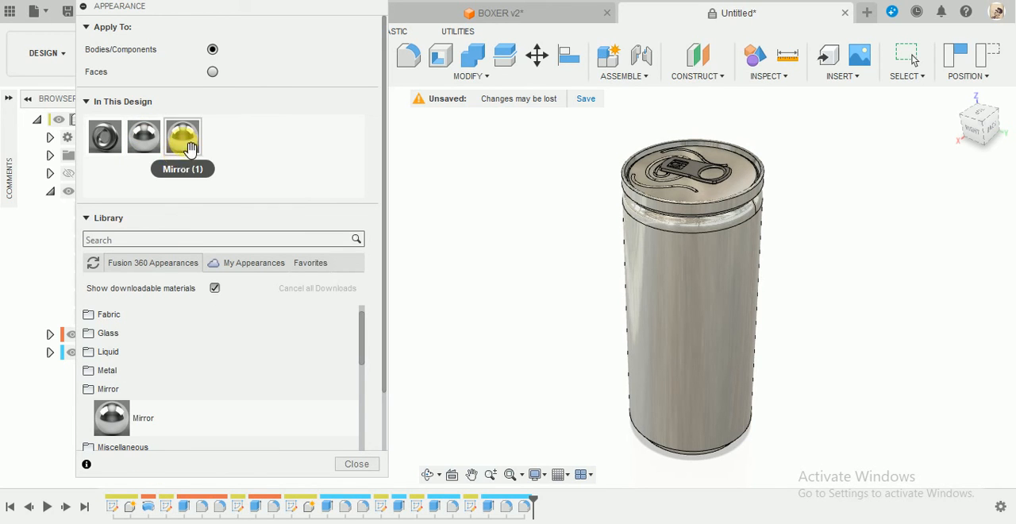
left_click_drag(183, 136, 684, 173)
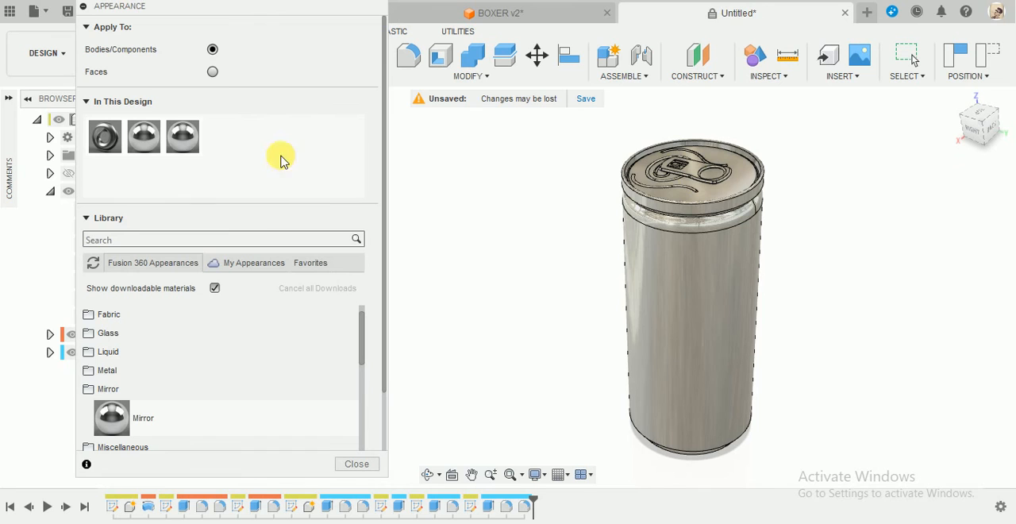
Change the color of the duplicated Mirror appearance to blue with RGB 0, 128, 255.
right_click(183, 140)
left_click(225, 147)
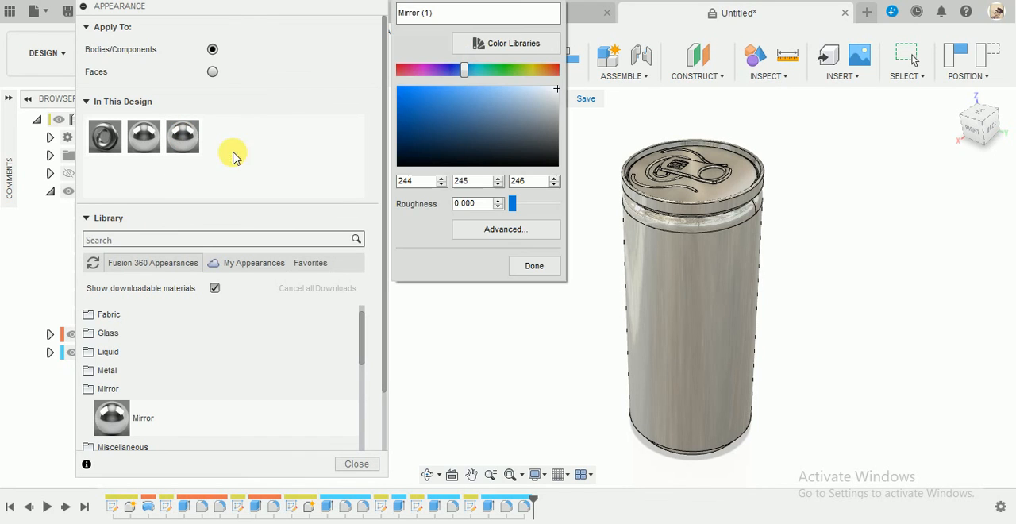
left_click(418, 160)
left_click_drag(427, 141, 419, 97)
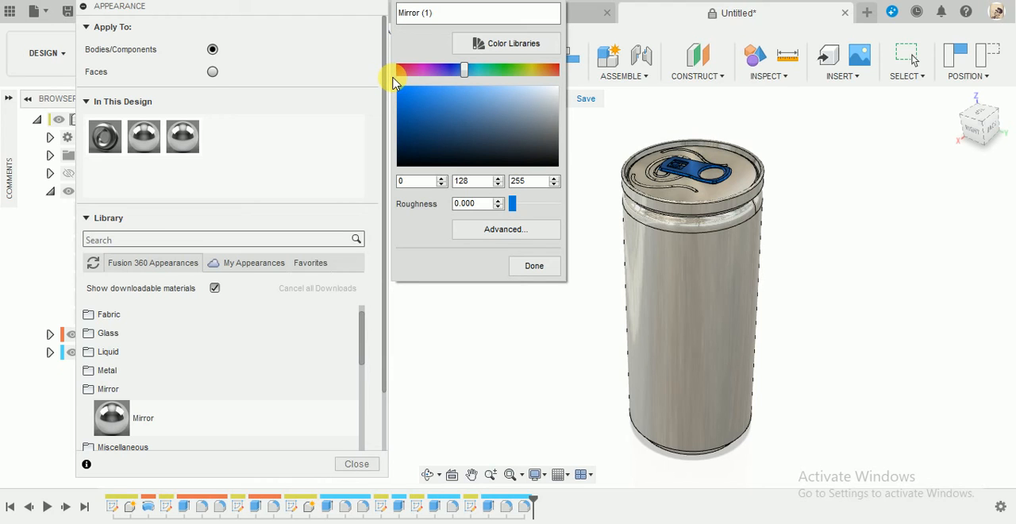
left_click(535, 268)
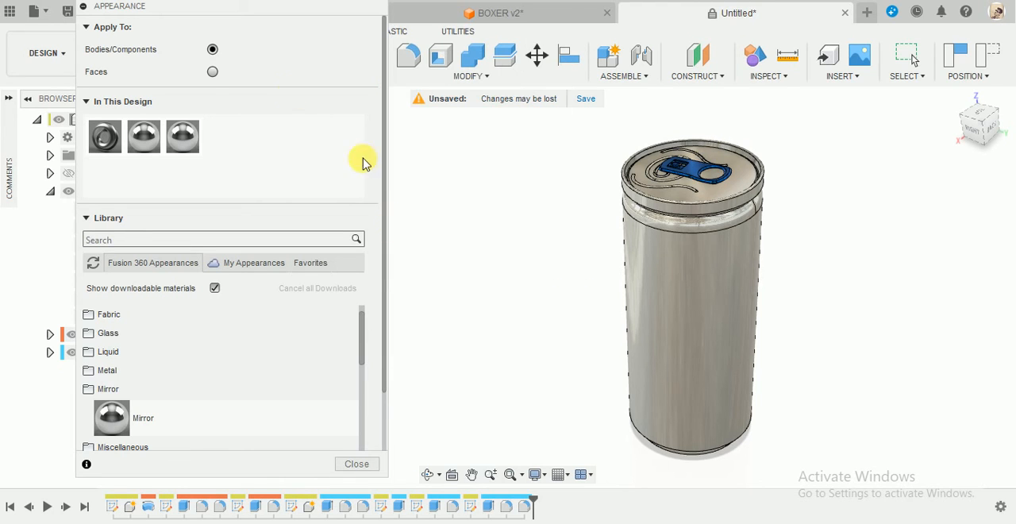
left_click(86, 8)
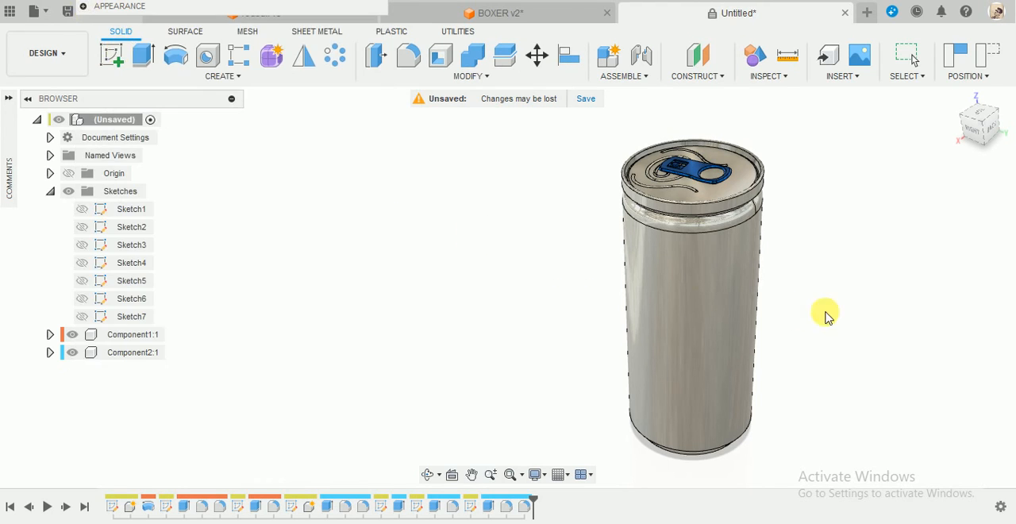
Switch to Chrome and examine the RBull Holographic Skinny Tumbler Wrap image as label artwork for the can.
scroll(865, 311, "up", 1)
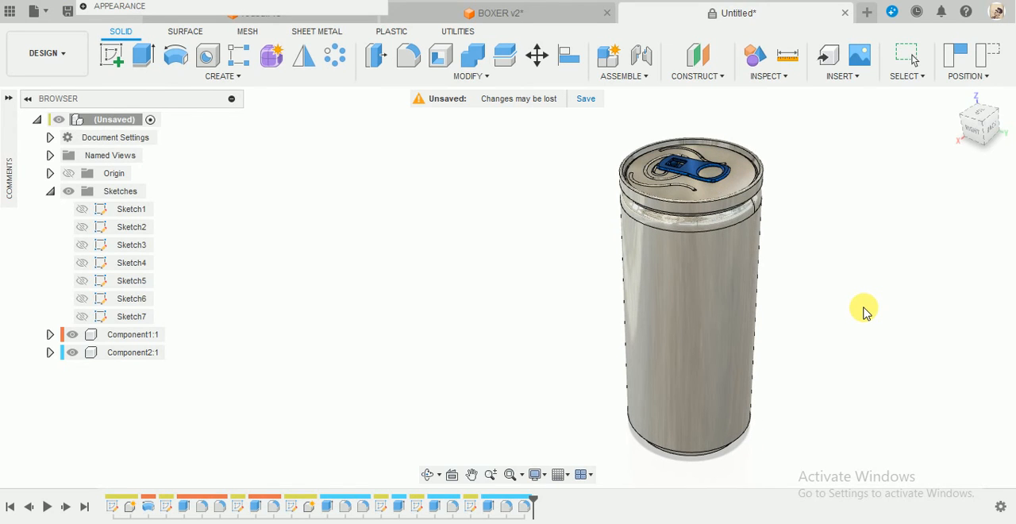
middle_click_drag(809, 290, 814, 272, "shift")
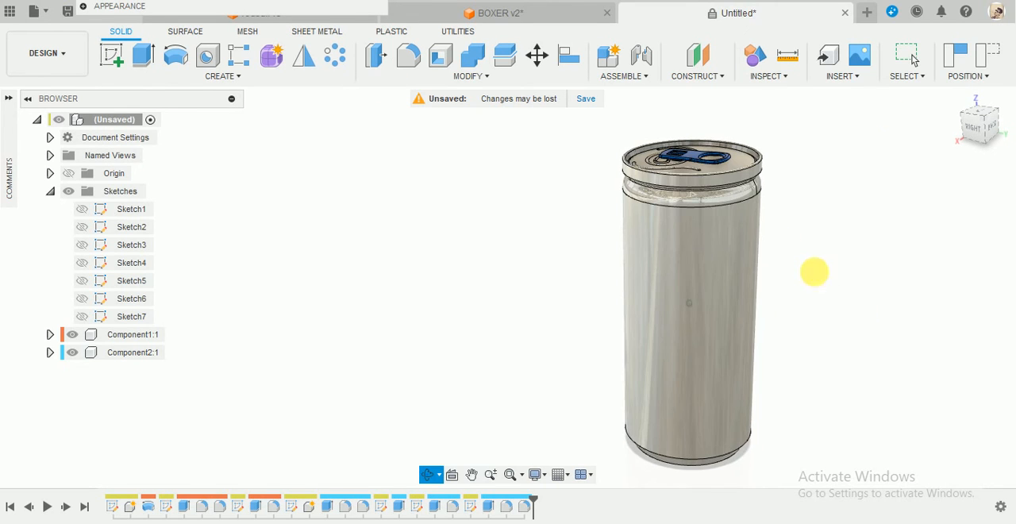
left_click(872, 76)
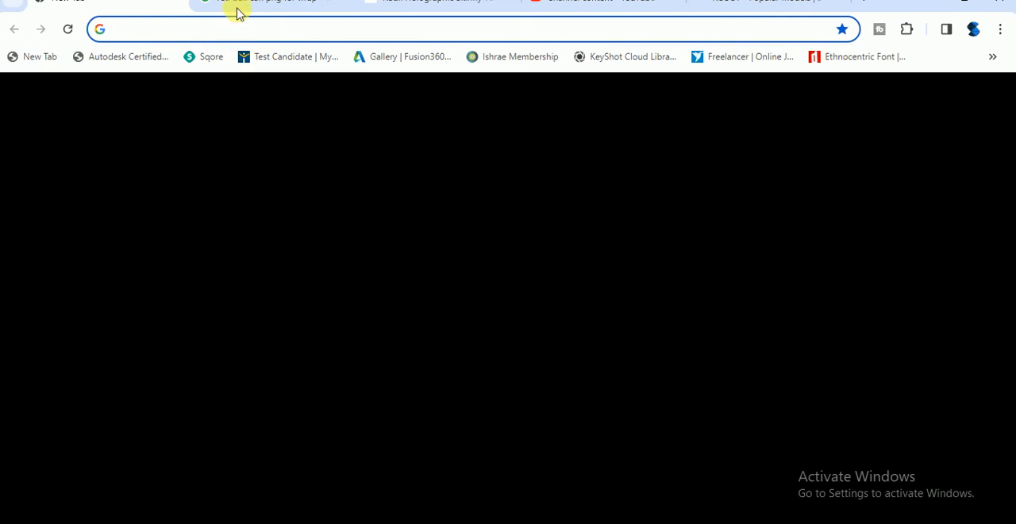
left_click(238, 7)
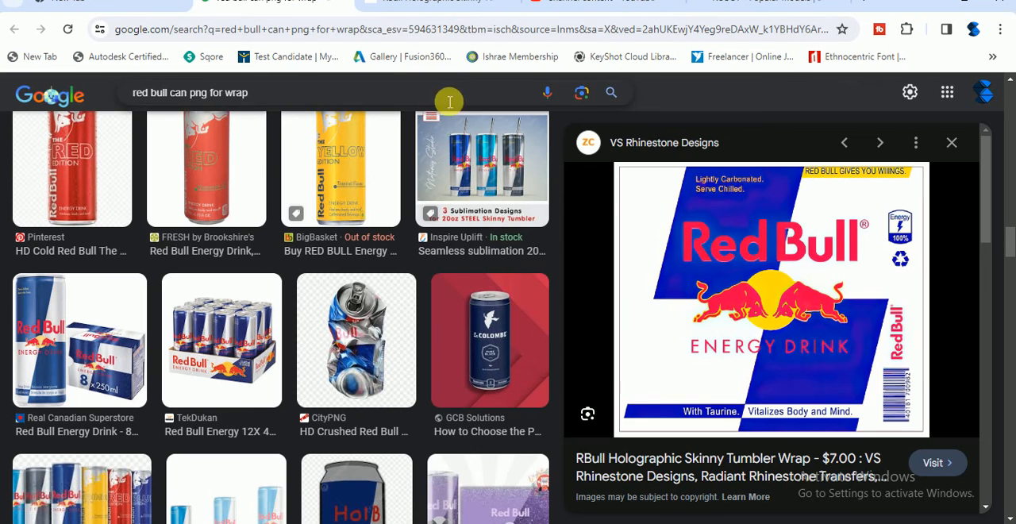
left_click(435, 4)
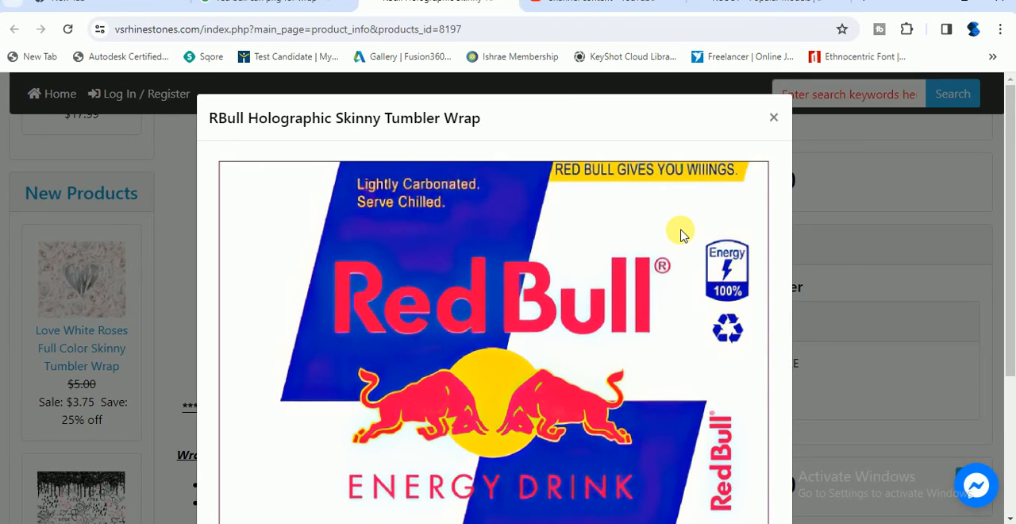
scroll(680, 232, "down", 2)
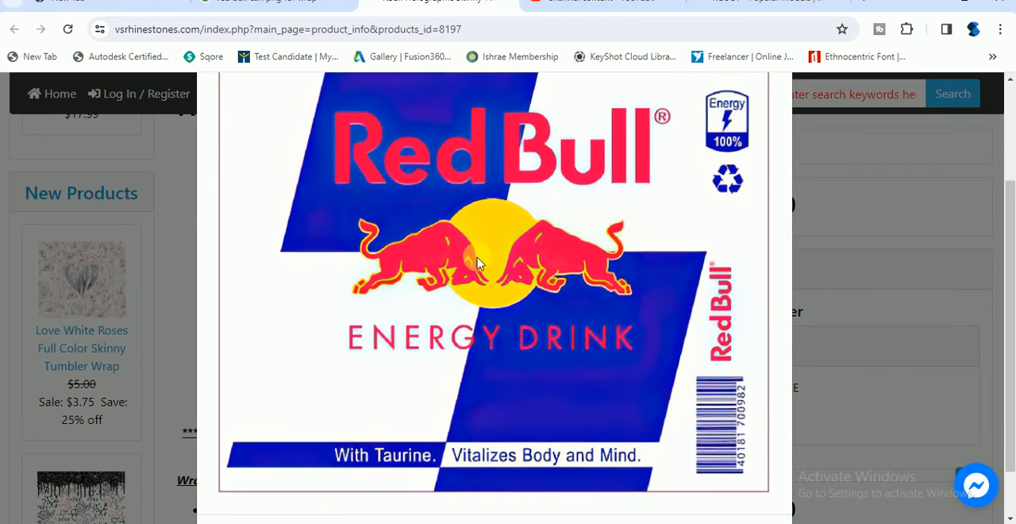
Switch back to Fusion 360 and load the RedBullFCW PNG from the Desktop as a decal on the can's cylindrical side face.
left_click(936, 7)
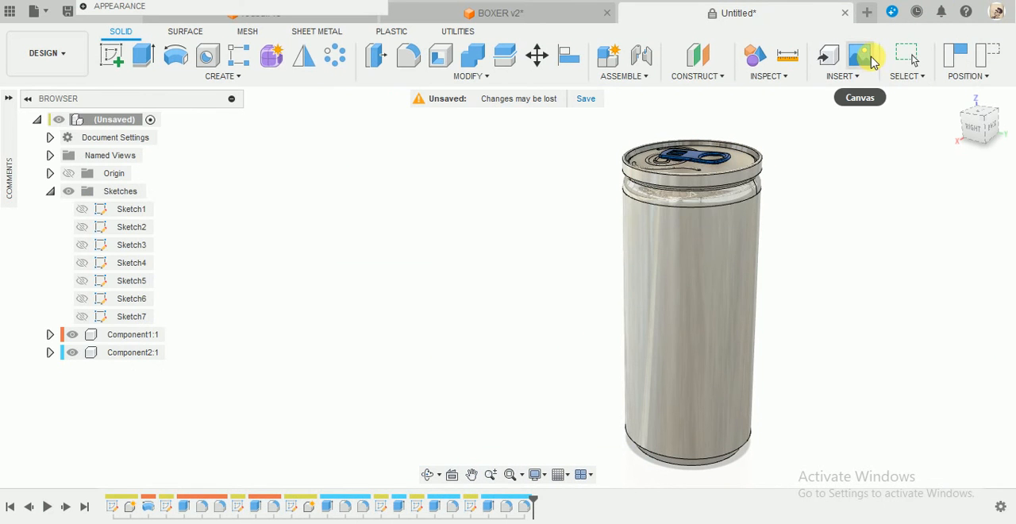
left_click(871, 62)
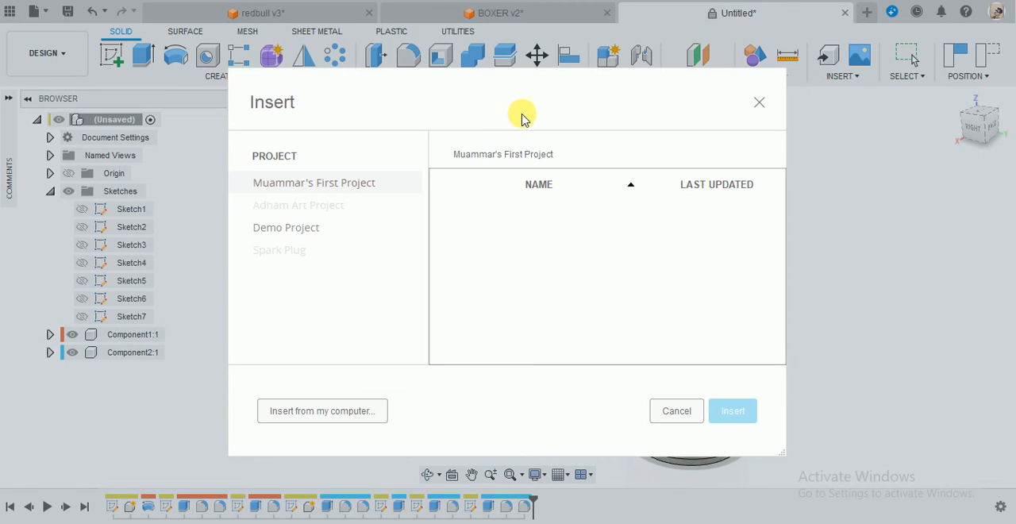
left_click(760, 104)
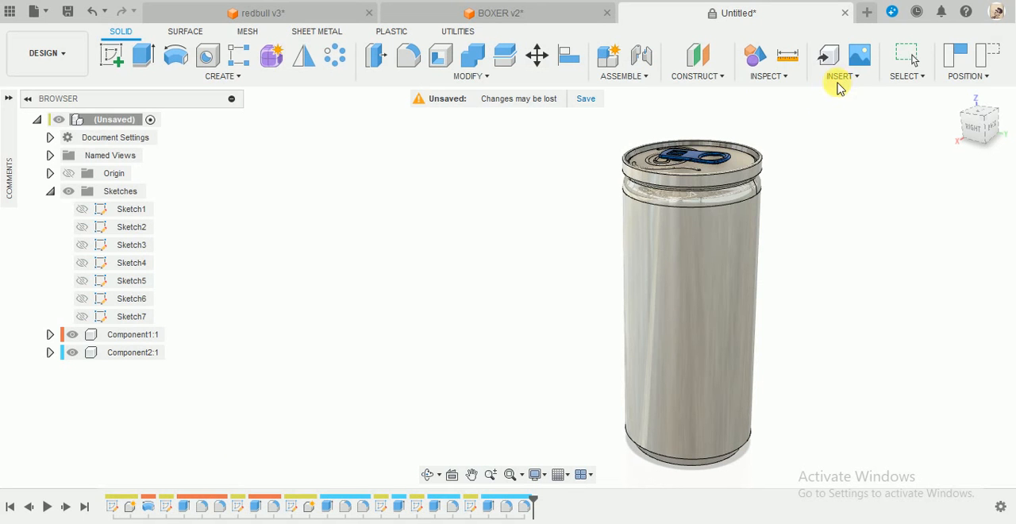
left_click(841, 78)
left_click(850, 112)
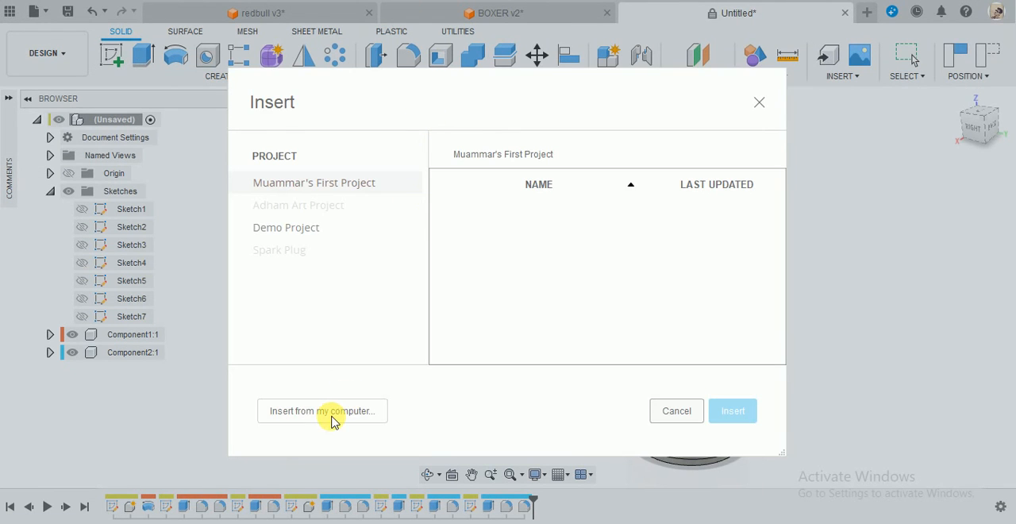
left_click(331, 413)
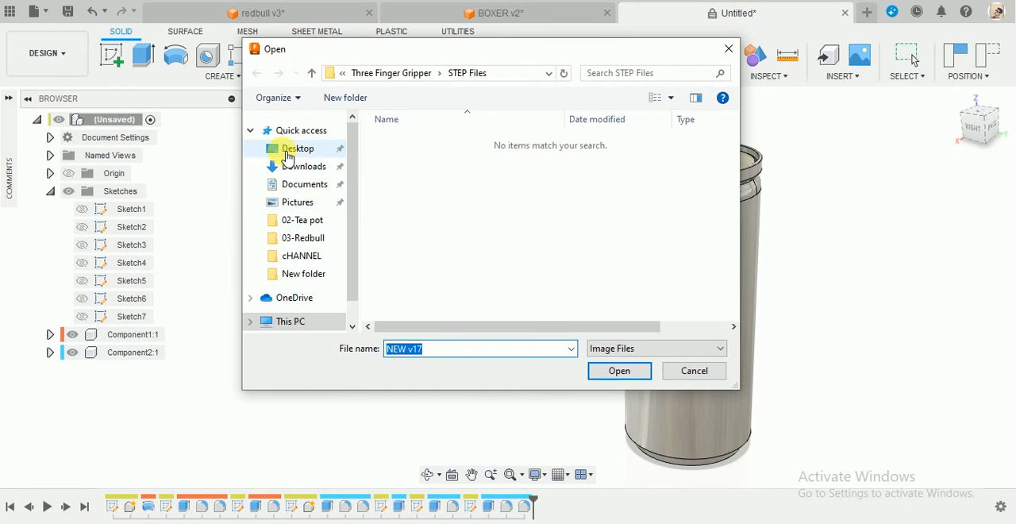
left_click(297, 149)
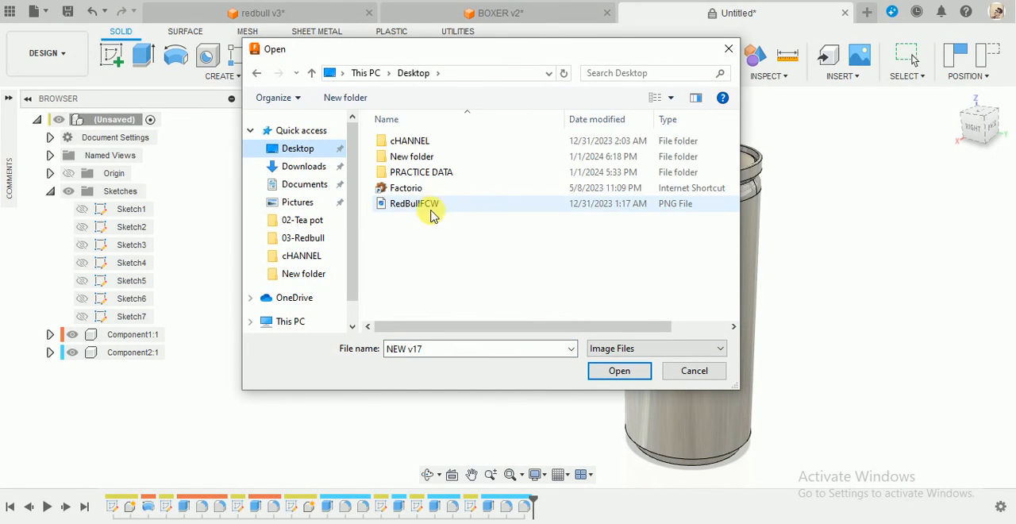
left_click(433, 208)
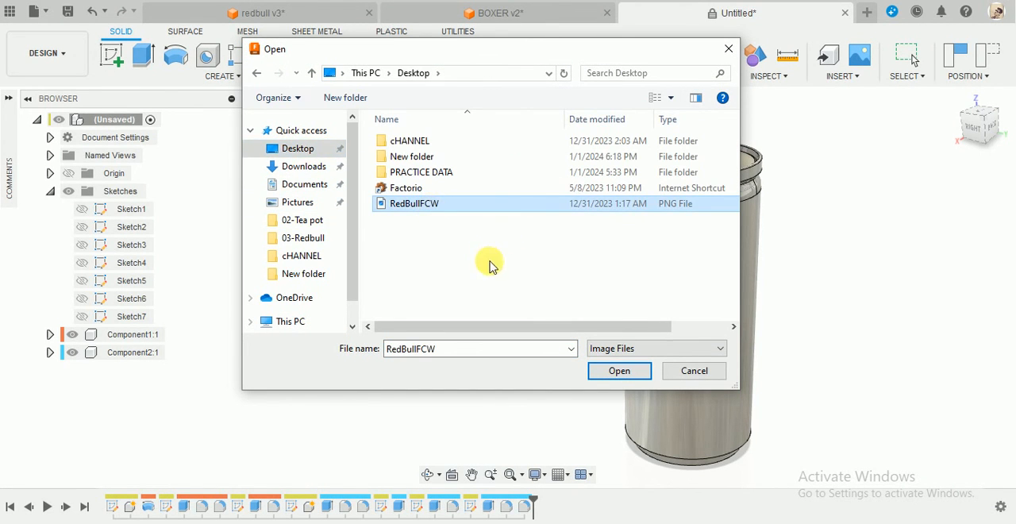
left_click(631, 371)
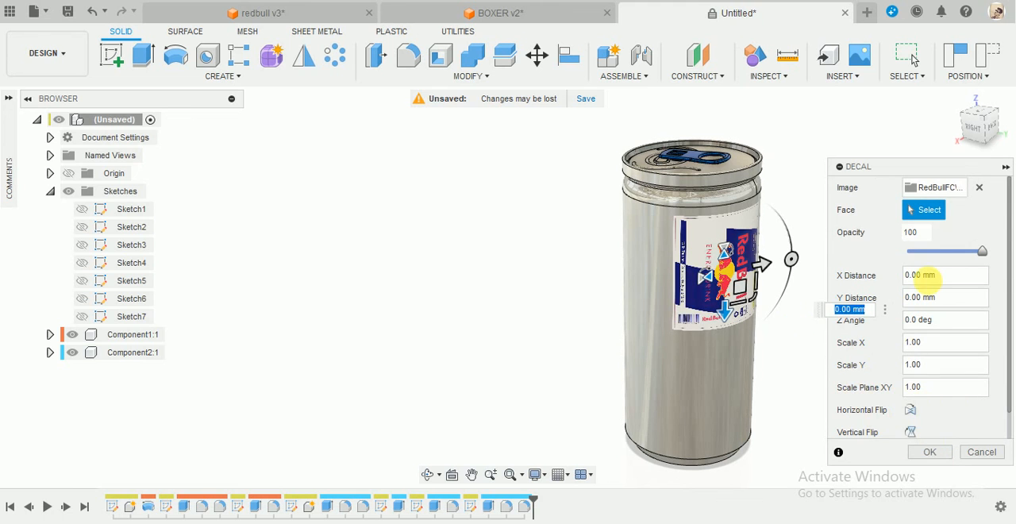
Shift the decal about 3.53 mm in X and -4.62 mm in Y, and turn off Chain Faces.
left_click_drag(906, 165, 885, 128)
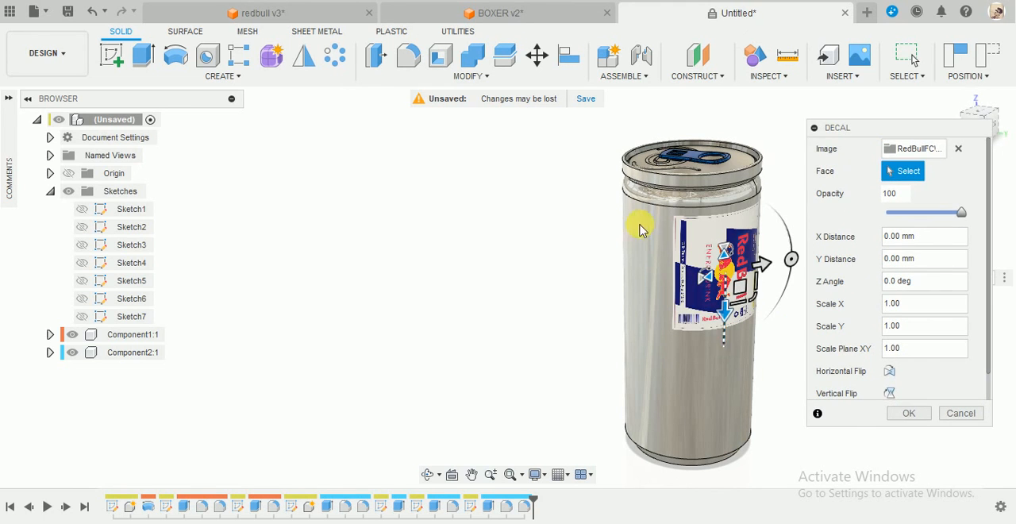
middle_click_drag(585, 183, 1015, 316, "shift")
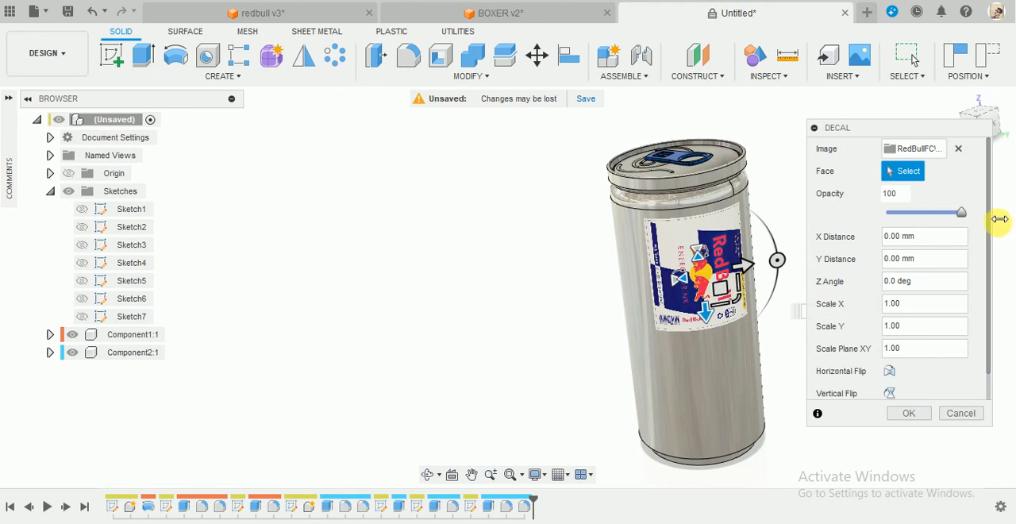
scroll(987, 219, "down", 2)
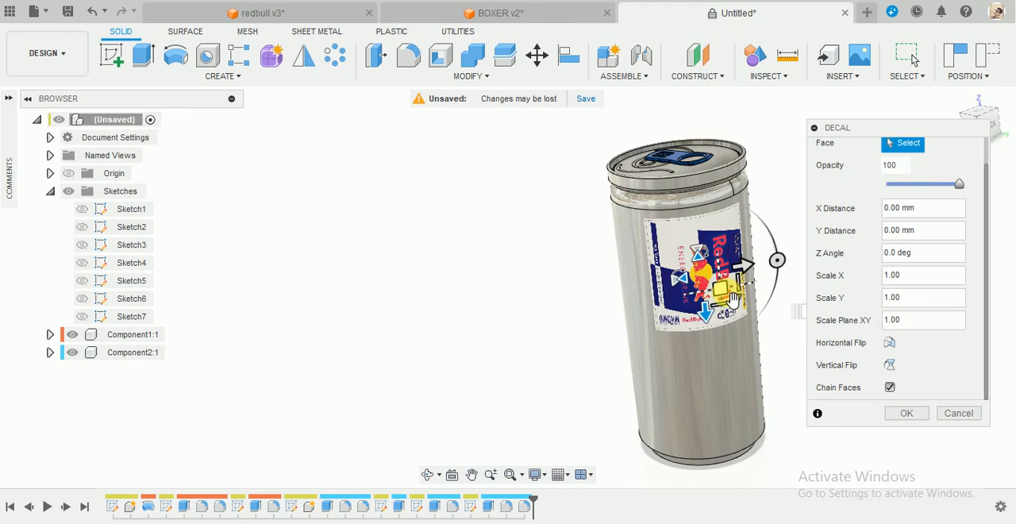
left_click_drag(730, 298, 726, 318)
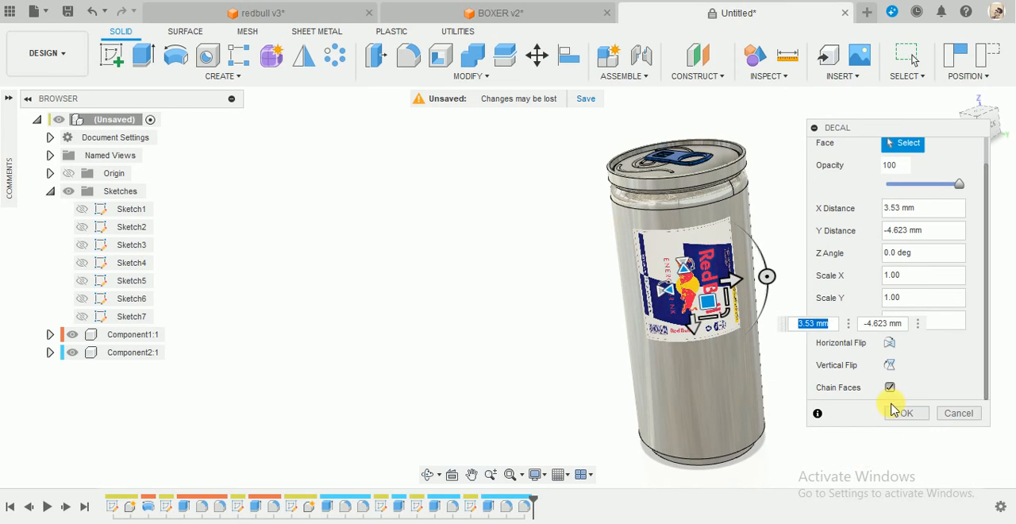
left_click(889, 388)
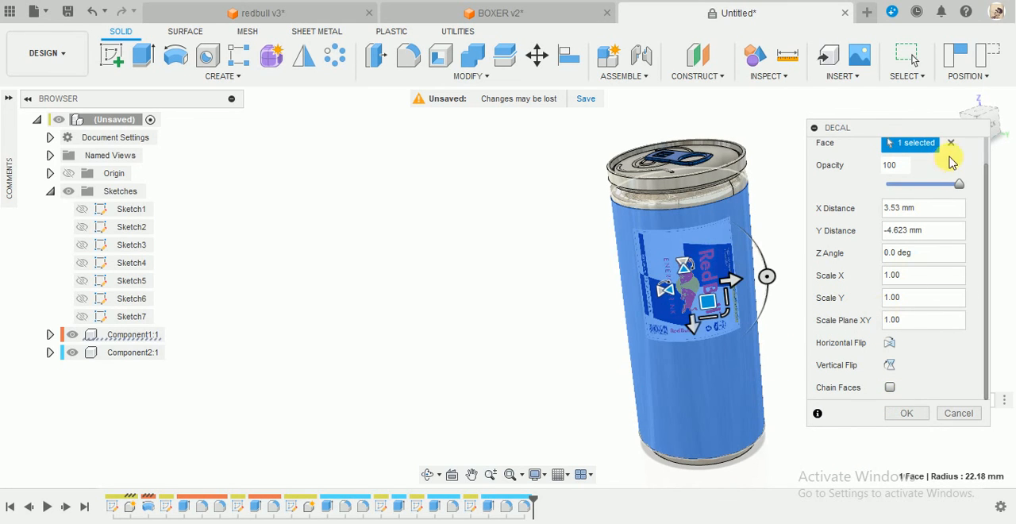
Facing the can from the back, reposition the decal to about 13.06 mm in X and 15.53 mm in Y.
left_click_drag(943, 124, 913, 145)
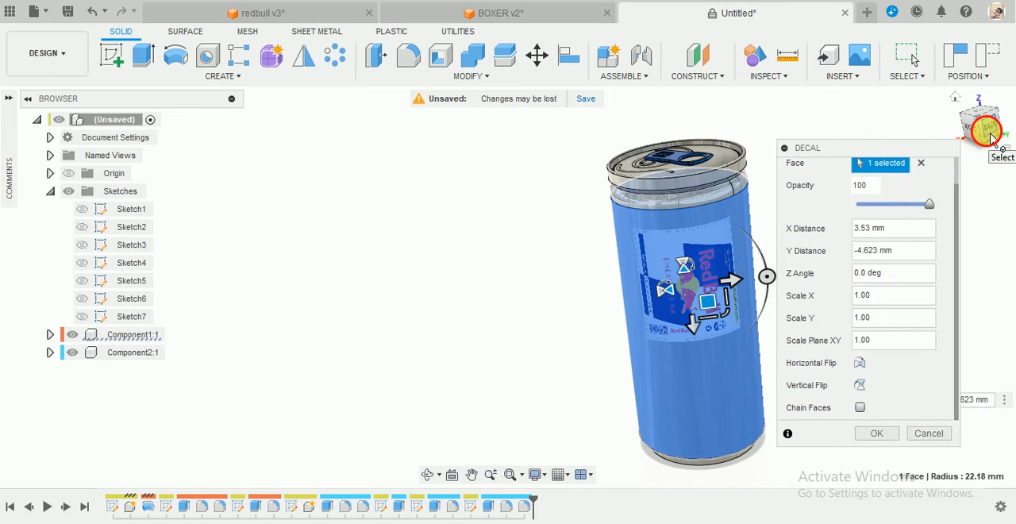
left_click(988, 137)
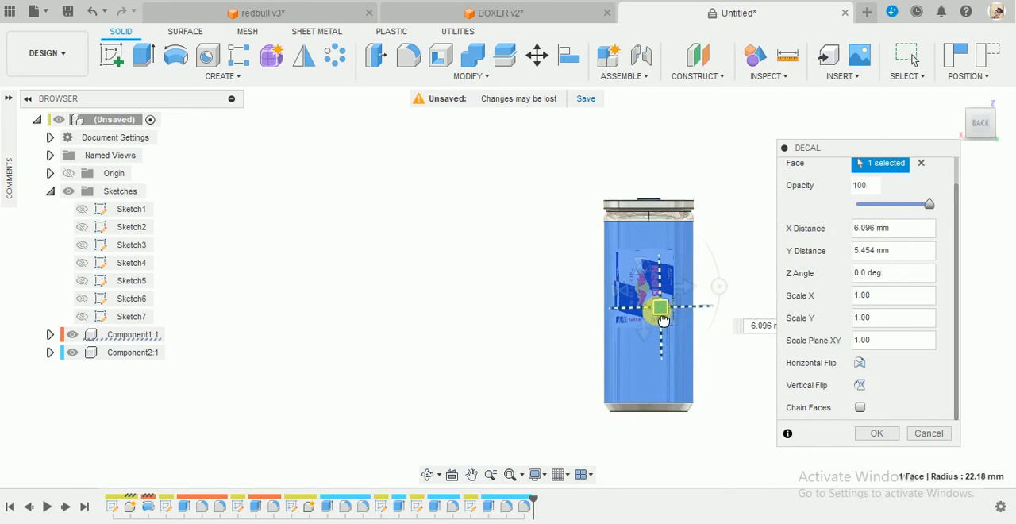
left_click_drag(662, 319, 667, 325)
scroll(724, 390, "up", 3)
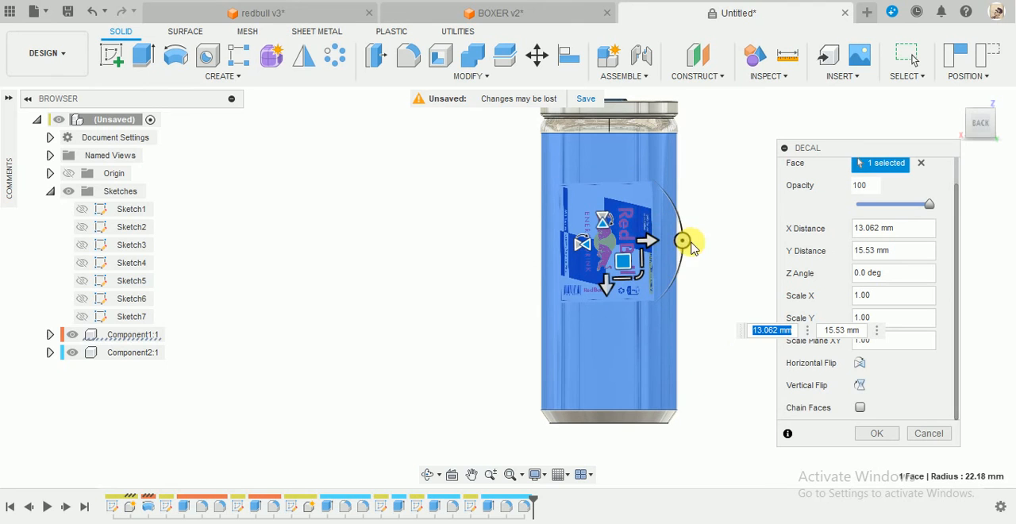
Rotate the decal so the Red Bull lettering reads upright, and enlarge it uniformly to a plane scale of about 2.37.
left_click_drag(690, 248, 608, 169)
left_click_drag(635, 229, 630, 310)
left_click_drag(641, 231, 695, 178)
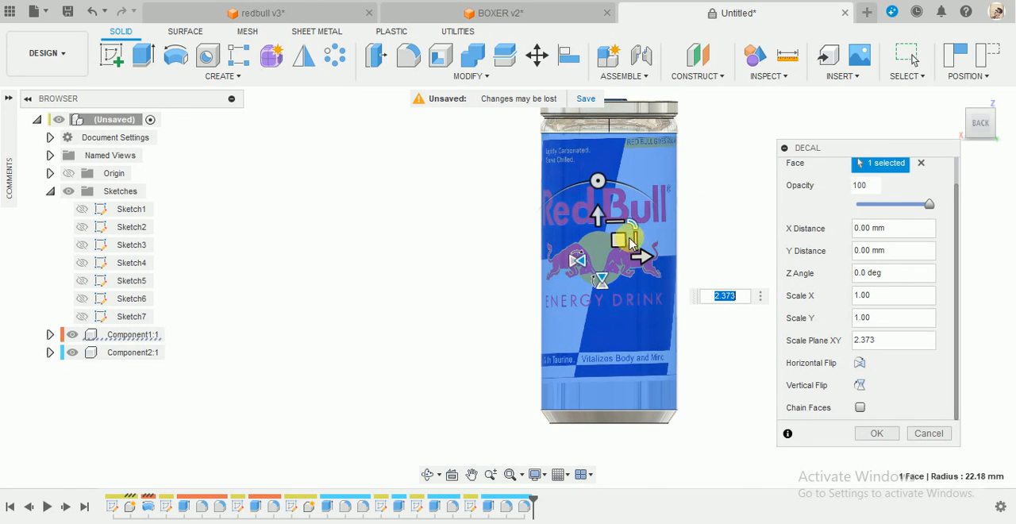
left_click_drag(597, 191, 603, 194)
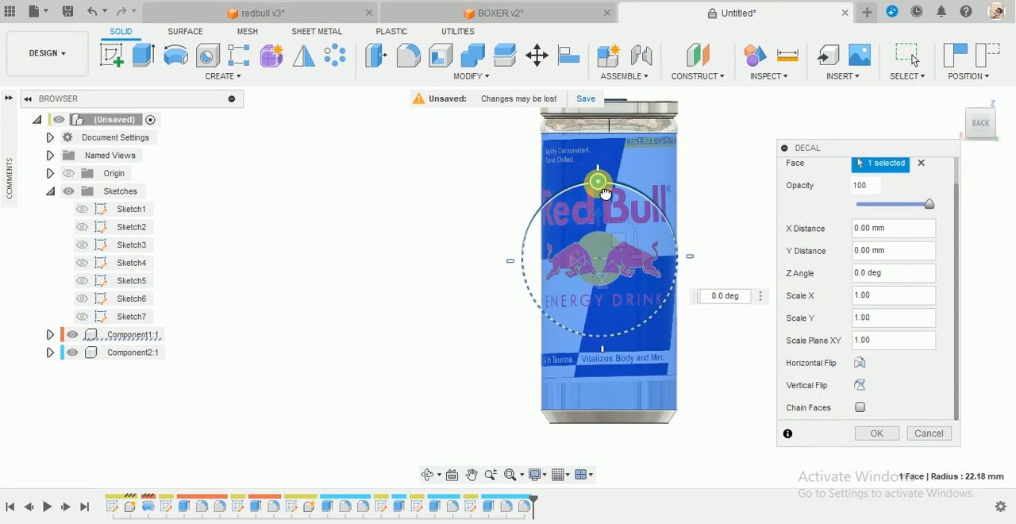
left_click_drag(605, 194, 602, 192)
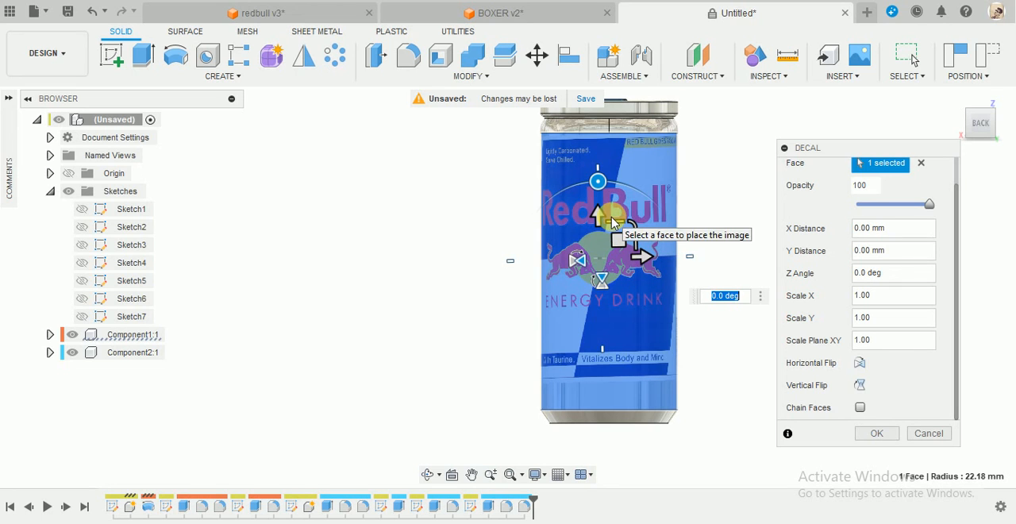
Stretch the decal vertically to about 1.285, shift it about 0.17 mm in X and -3.13 mm in Y, and accept it.
left_click_drag(619, 217, 616, 212)
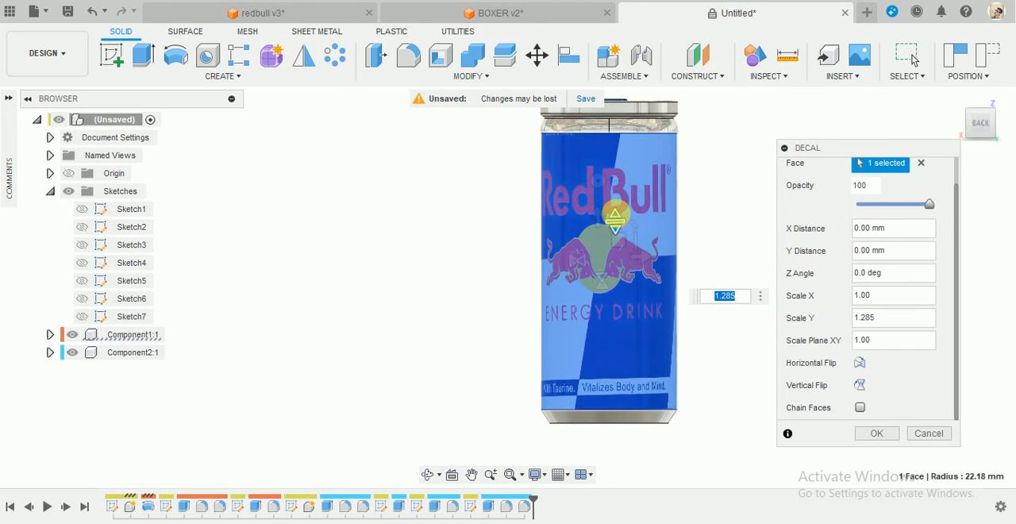
left_click_drag(618, 245, 621, 261)
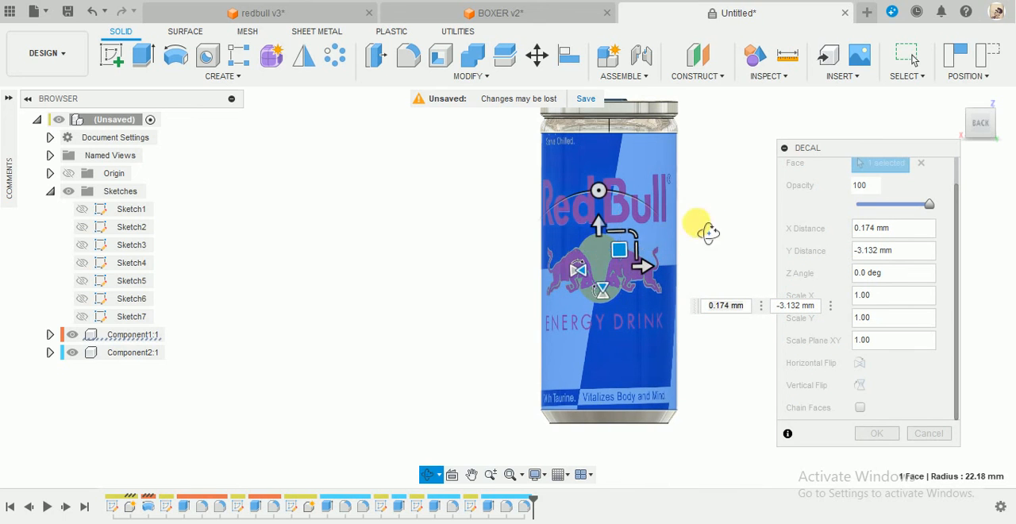
middle_click_drag(707, 231, 653, 225, "shift")
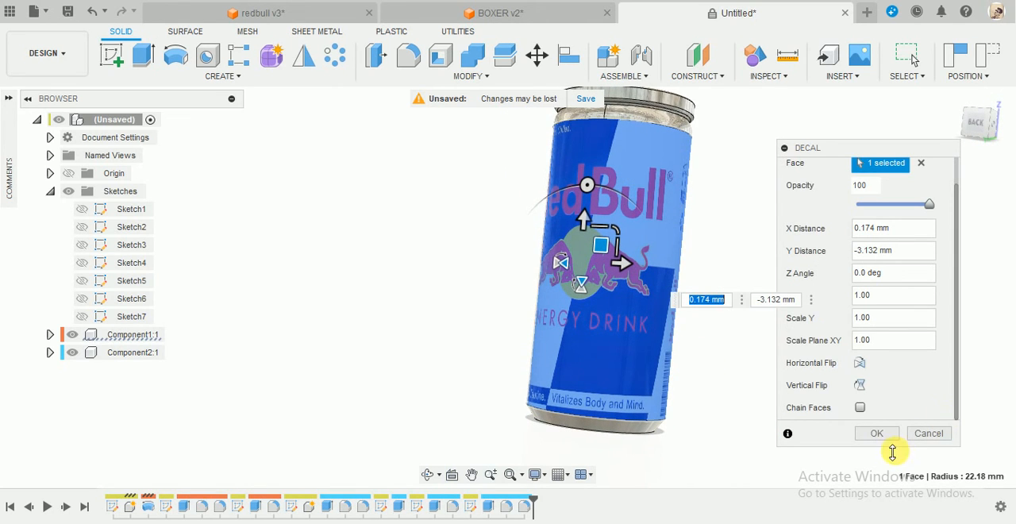
left_click(877, 434)
Inspect the label decal all around the can, including its side edges and how far it wraps around the body.
scroll(738, 321, "down", 2)
middle_click_drag(730, 313, 752, 305, "shift")
middle_click_drag(534, 295, 621, 432, "shift")
middle_click_drag(526, 518, 704, 332, "shift")
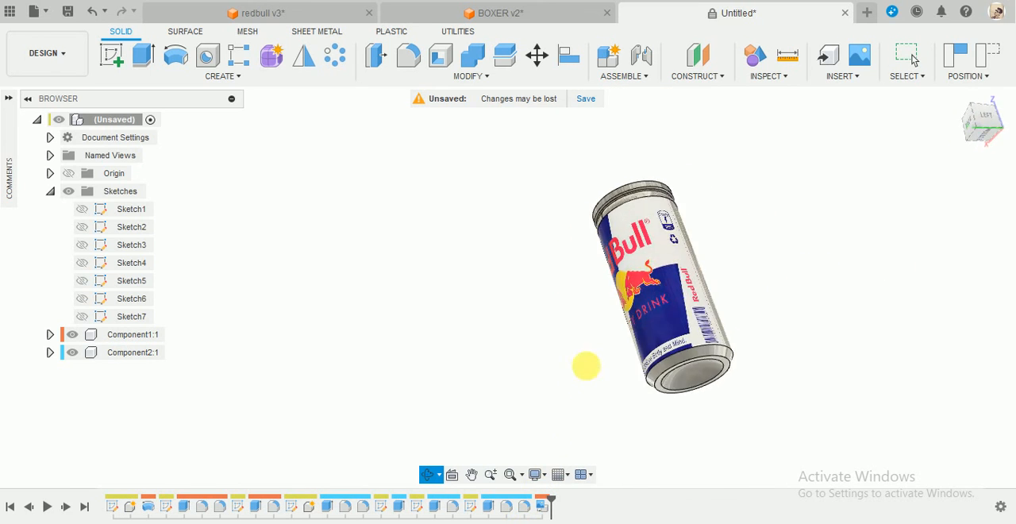
middle_click_drag(586, 365, 741, 261, "shift")
left_click(606, 288)
middle_click_drag(635, 343, 547, 310, "shift")
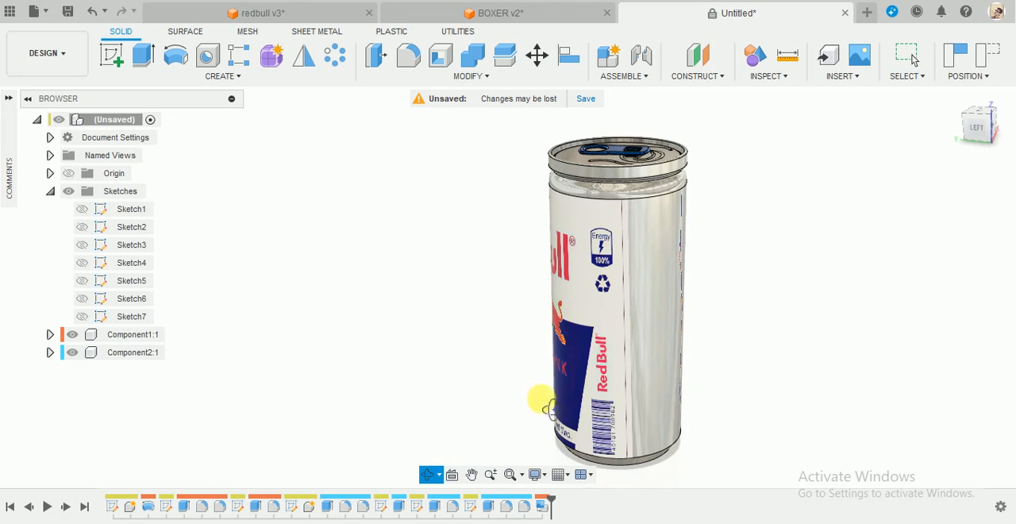
middle_click_drag(548, 407, 649, 289, "shift")
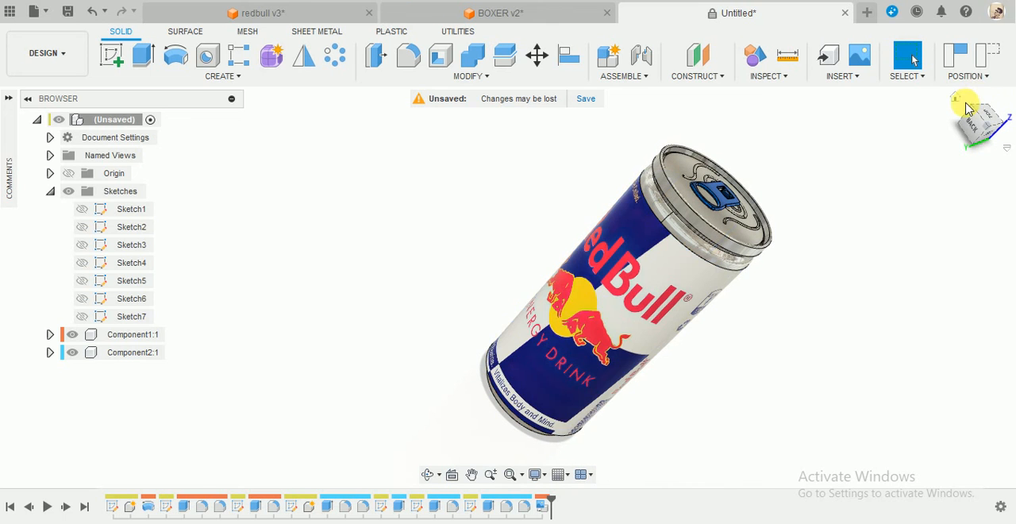
middle_click_drag(722, 272, 613, 100, "shift")
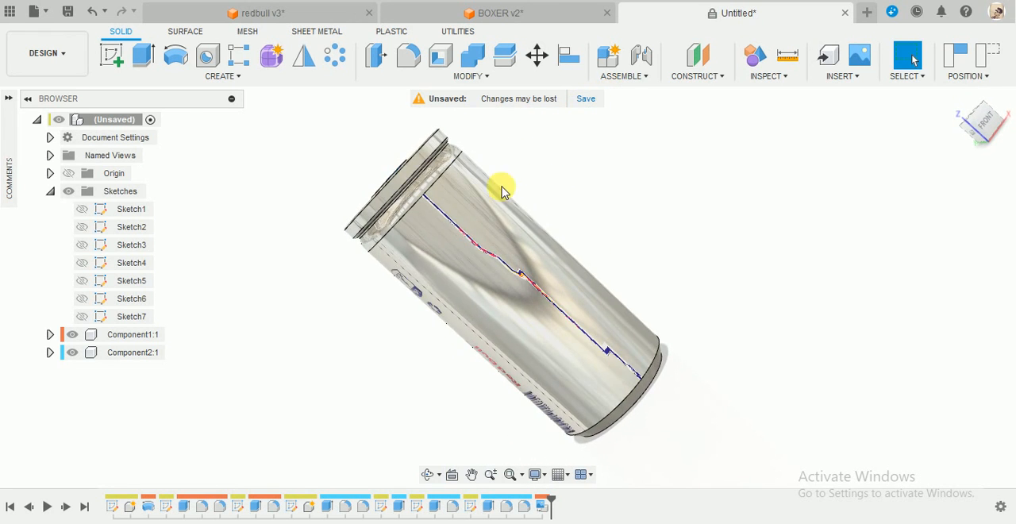
left_click(429, 200)
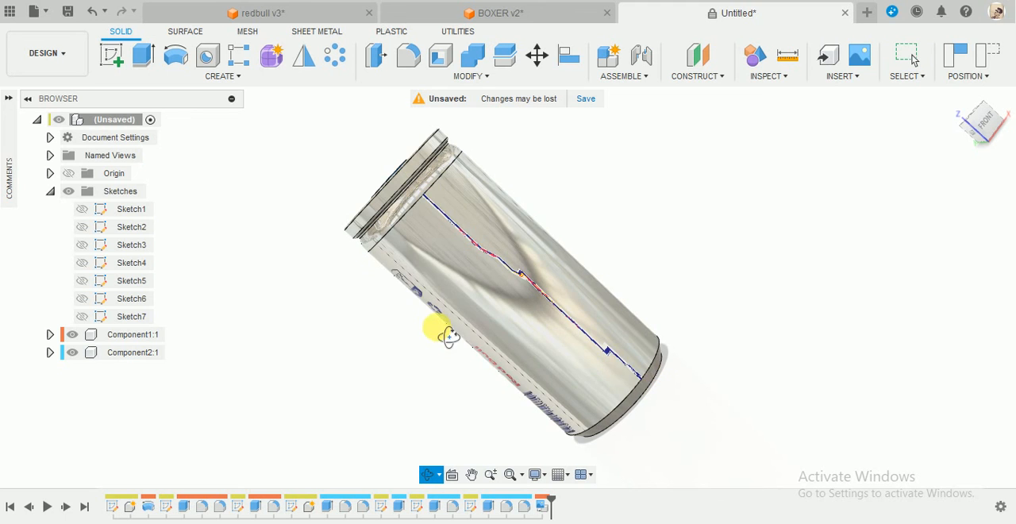
middle_click_drag(445, 333, 339, 384, "shift")
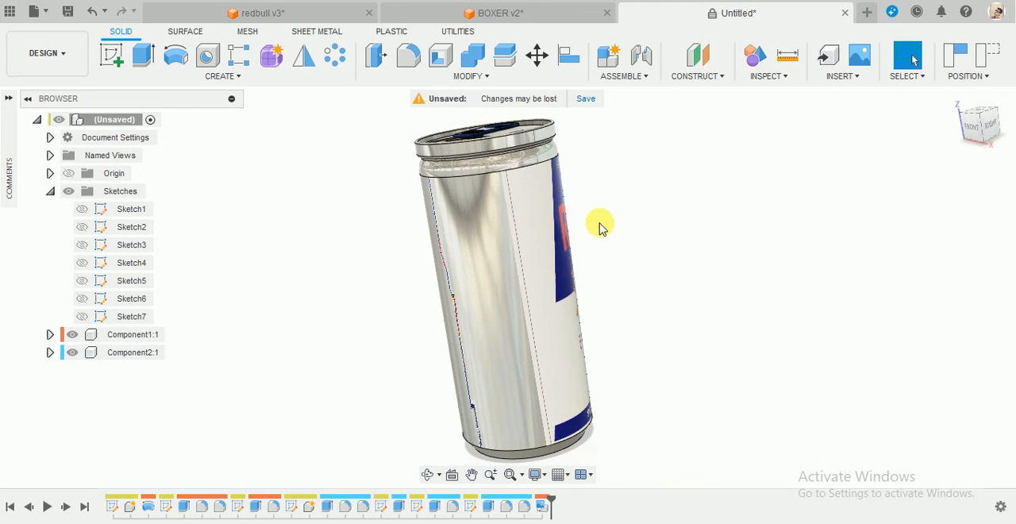
middle_click_drag(600, 226, 635, 202, "shift")
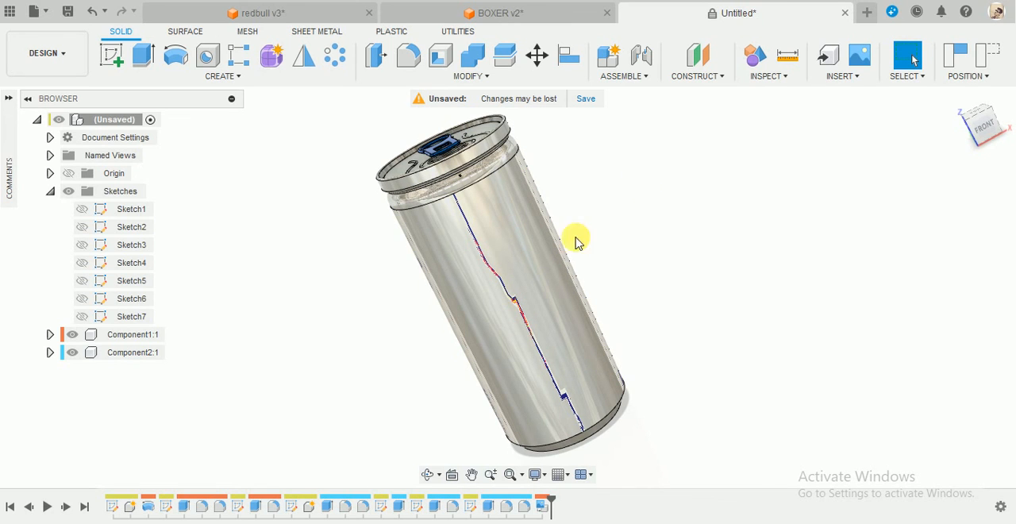
middle_click_drag(726, 213, 688, 338, "shift")
middle_click_drag(520, 353, 516, 340, "shift")
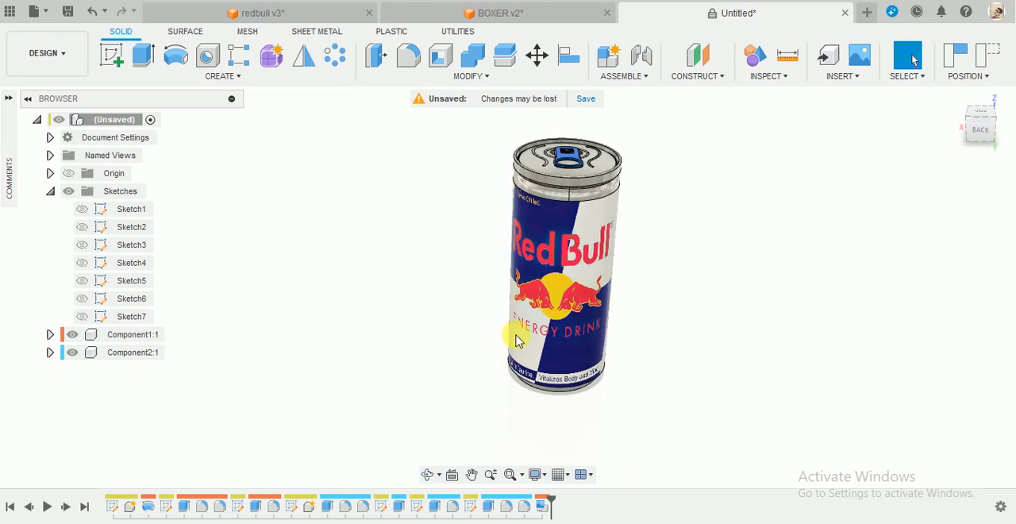
middle_click_drag(611, 266, 635, 239, "shift")
middle_click_drag(725, 226, 722, 237, "shift")
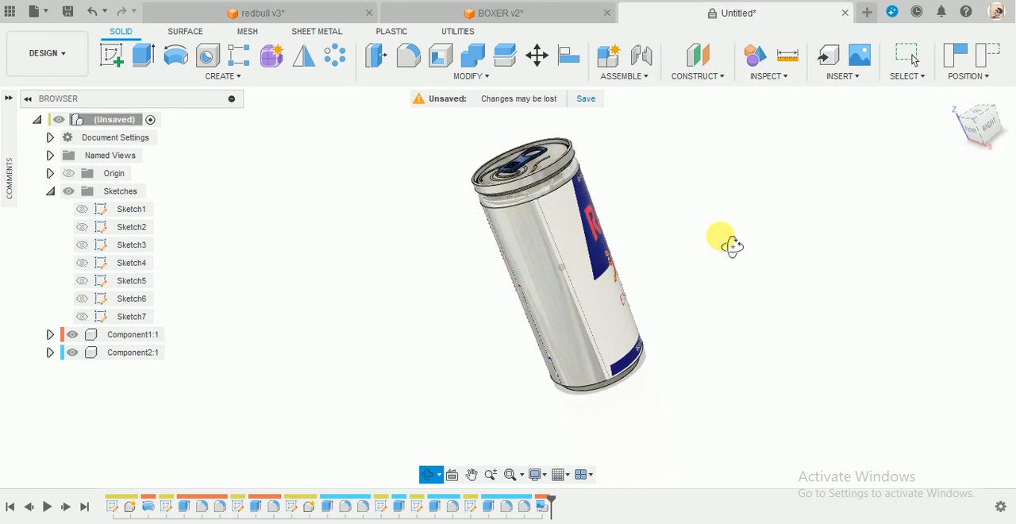
middle_click_drag(453, 318, 557, 143, "shift")
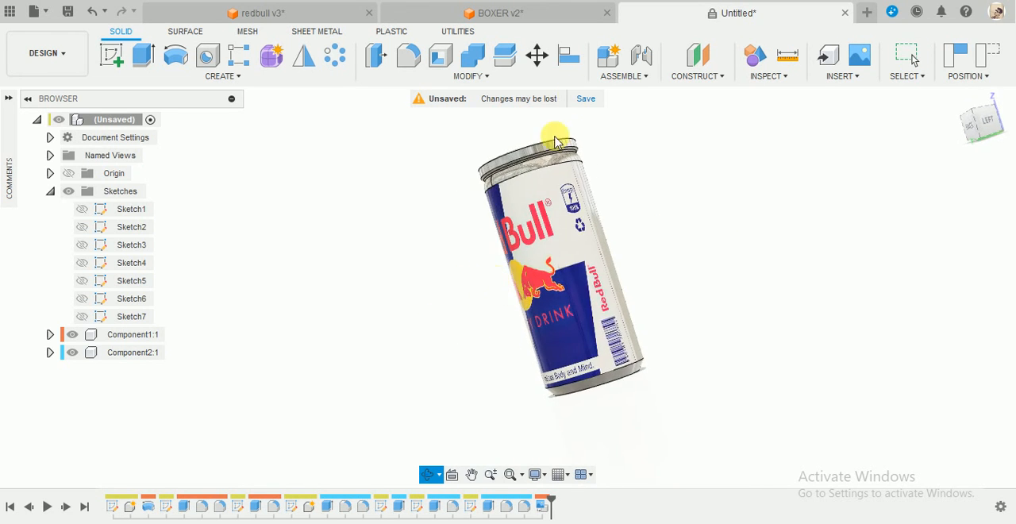
middle_click_drag(667, 175, 710, 197, "shift")
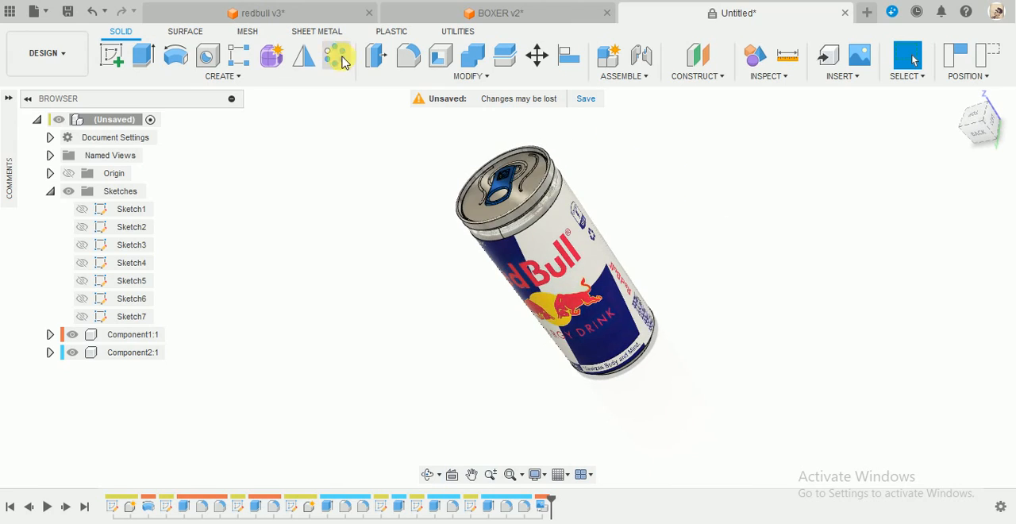
Switch to the redbull v3 document and examine the label wrap and pull tab on its can from several sides.
left_click(262, 13)
scroll(710, 286, "down", 5)
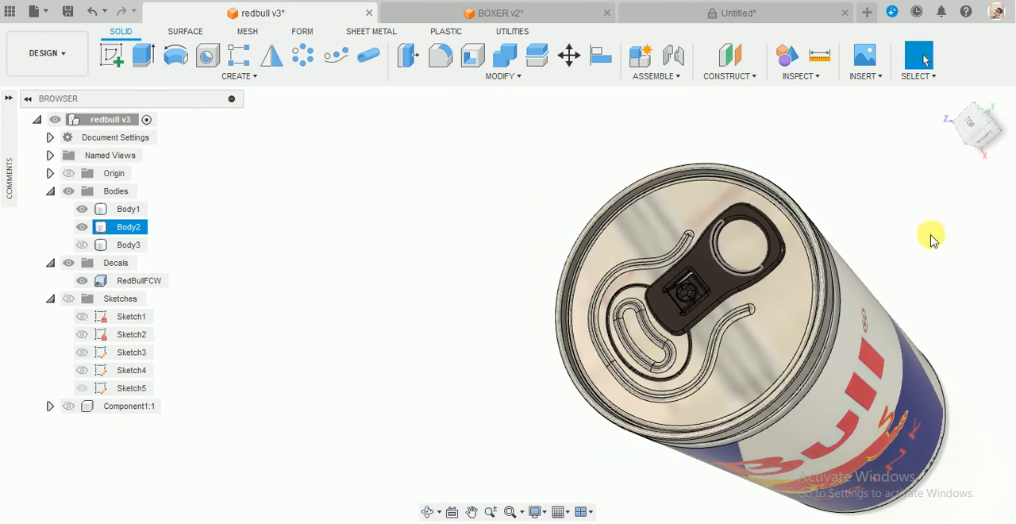
left_click(963, 98)
middle_click_drag(705, 284, 683, 108, "shift")
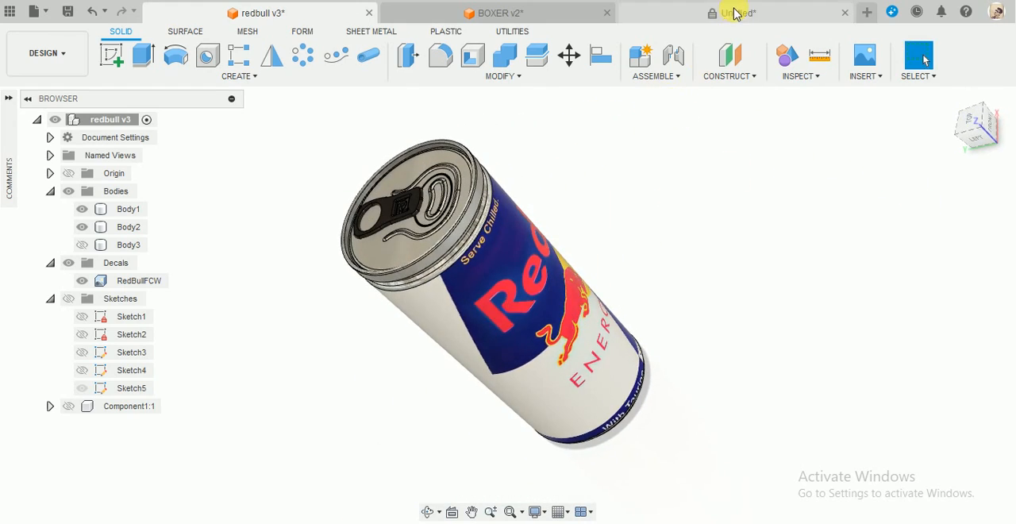
middle_click_drag(755, 326, 675, 406, "shift")
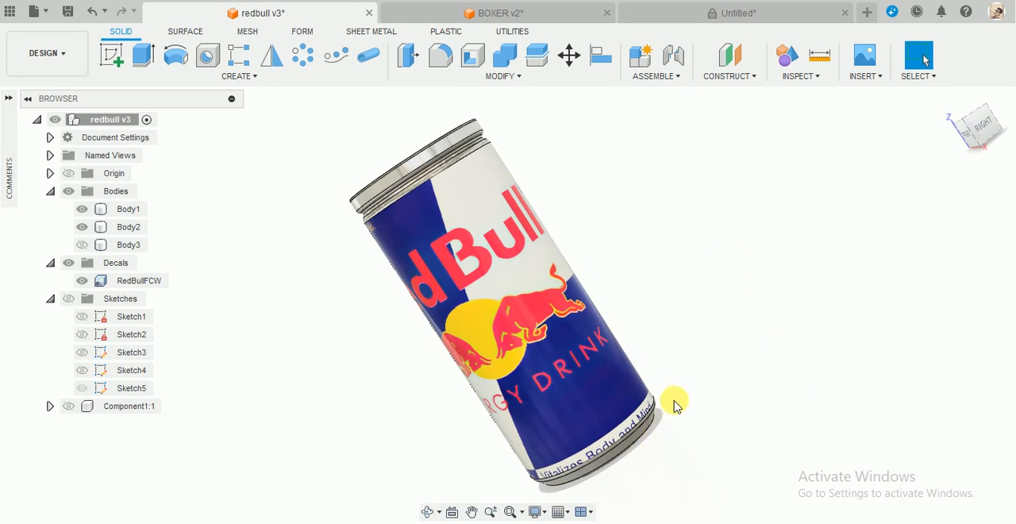